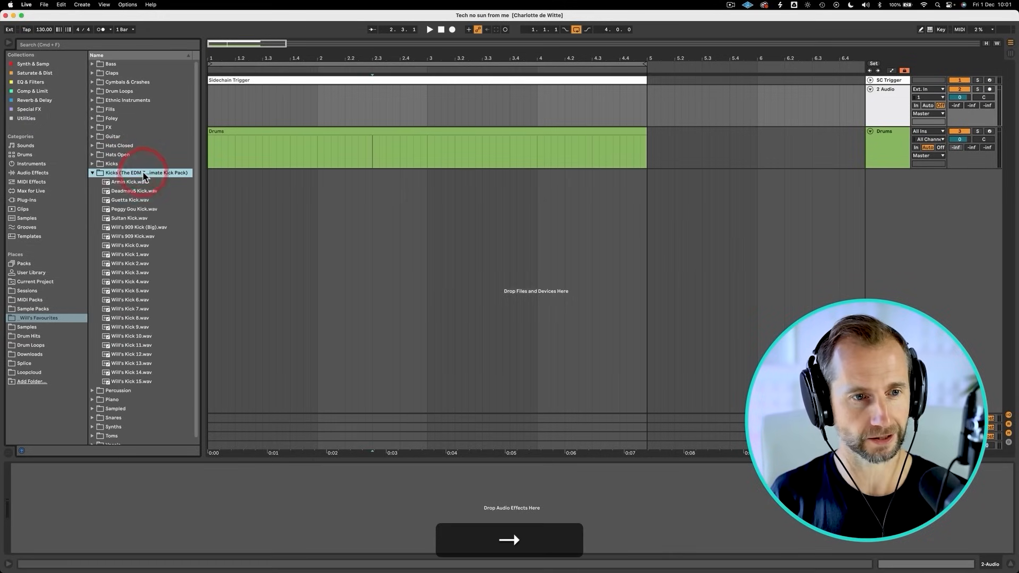
Audition samples in the Kicks (The EDM Tips Ultimate Kick Pack) folder and place Will's 909 Kick.wav at 1.1.1 on the audio track
{"action": "key", "text": "Down"}
{"action": "key", "text": "Down"}
{"action": "key", "text": "Down"}
{"action": "key", "text": "Down"}
{"action": "key", "text": "Down"}
{"action": "key", "text": "Down"}
{"action": "key", "text": "Down"}
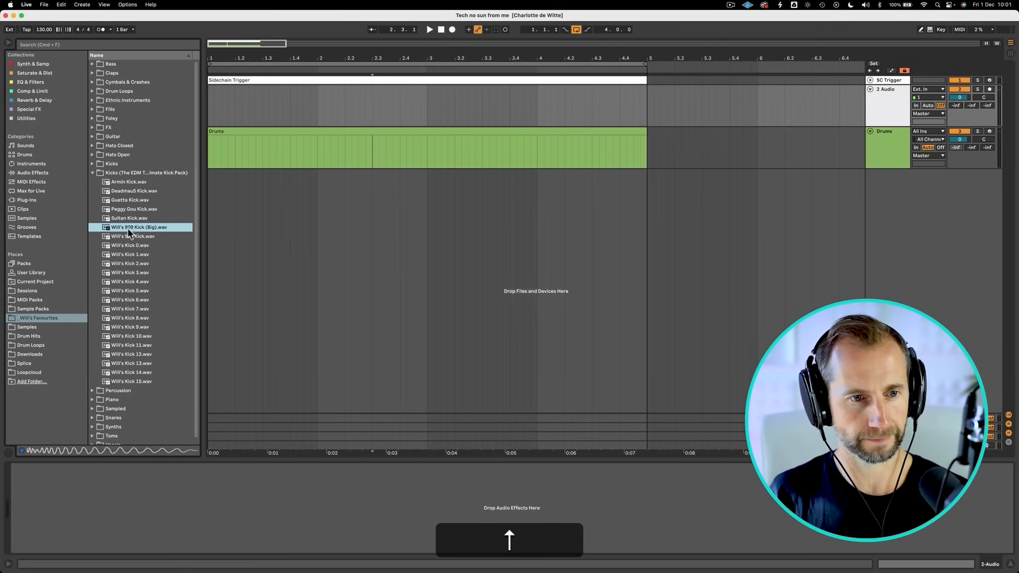
{"action": "left_click_drag", "start_coordinate": [128, 234], "coordinate": [211, 113]}
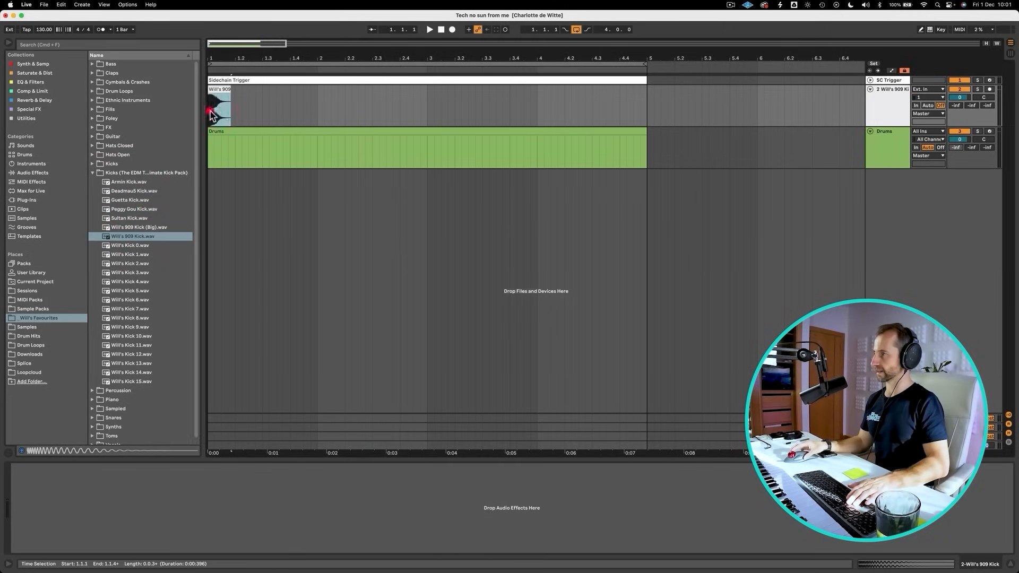
Duplicate the kick as a one-beat selection so it repeats on every beat through the end of bar 4
{"action": "left_click", "coordinate": [211, 106]}
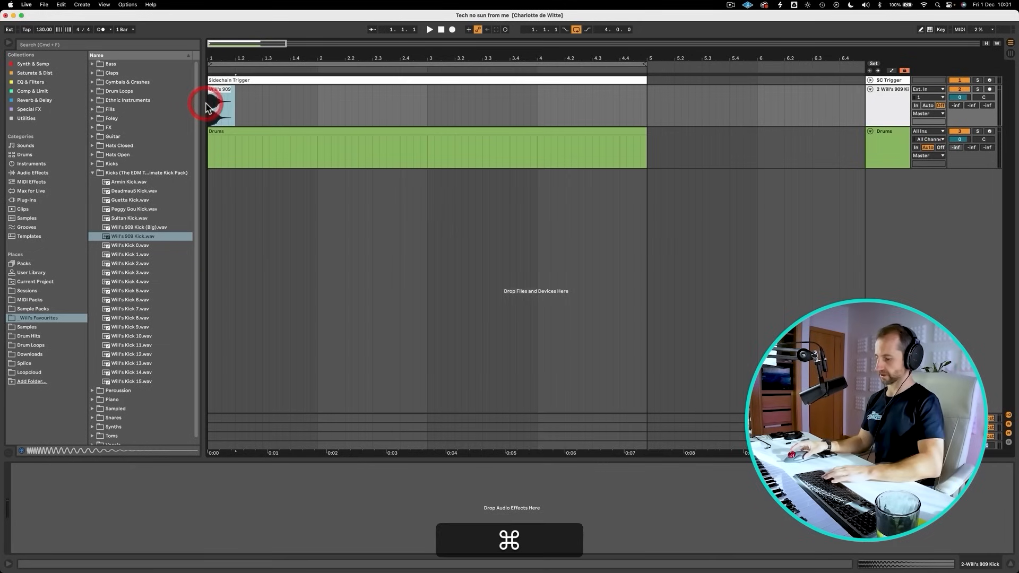
{"action": "key", "text": "super+d"}
{"action": "key", "text": "super+d"}
{"action": "key", "text": "super+d"}
{"action": "key", "text": "super+d"}
{"action": "key", "text": "super+d"}
{"action": "key", "text": "super+d"}
{"action": "key", "text": "super+d"}
{"action": "key", "text": "super+d"}
{"action": "key", "text": "super+d"}
{"action": "key", "text": "super+d"}
{"action": "key", "text": "super+d"}
{"action": "key", "text": "super+d"}
{"action": "key", "text": "super+d"}
{"action": "key", "text": "super+d"}
{"action": "key", "text": "super+d"}
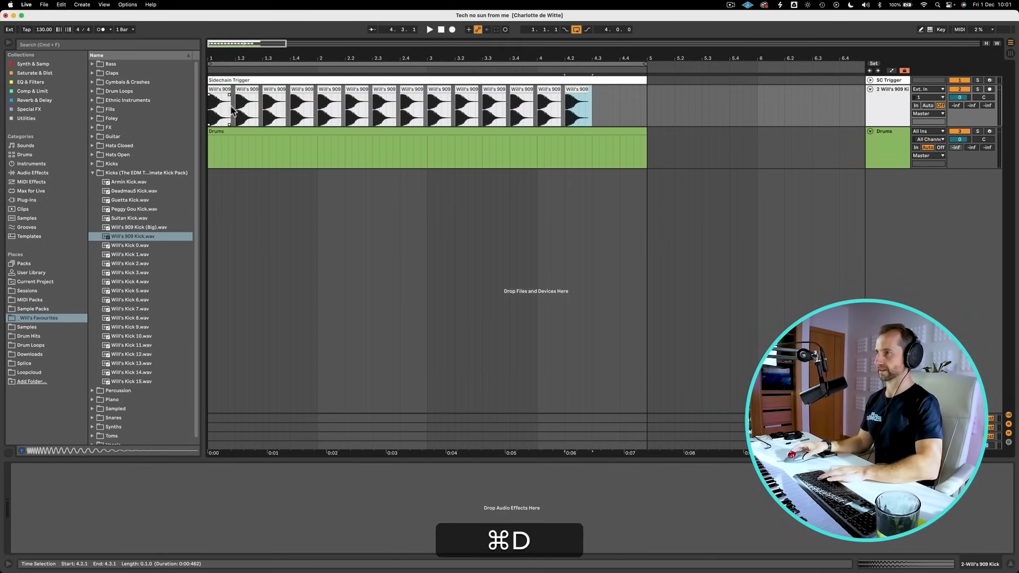
Set the kick track's volume to -12 dB and colour the track and its clips green
{"action": "left_click", "coordinate": [960, 98]}
{"action": "type", "text": "-12."}
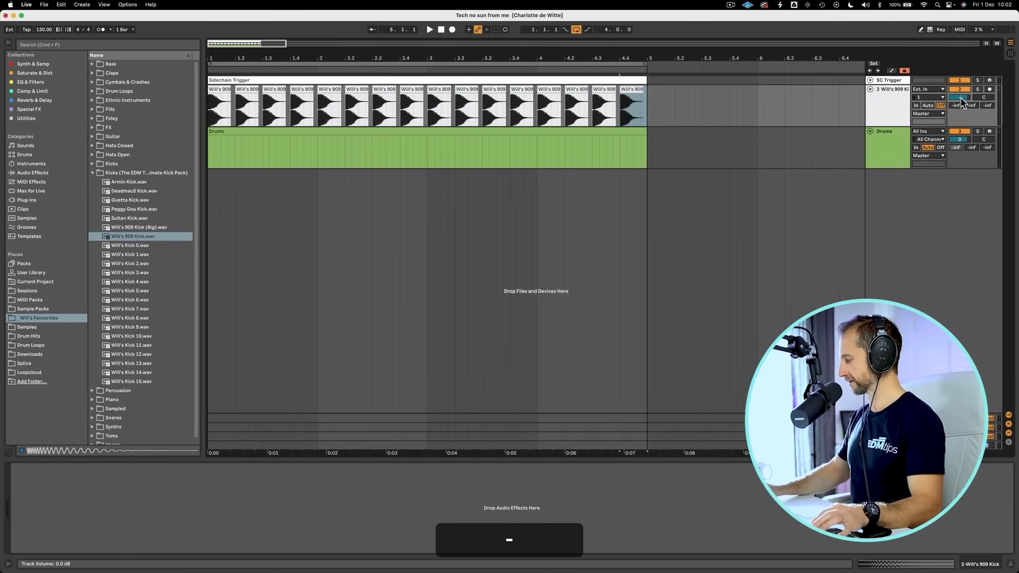
{"action": "left_click", "coordinate": [876, 110]}
{"action": "right_click", "coordinate": [884, 109]}
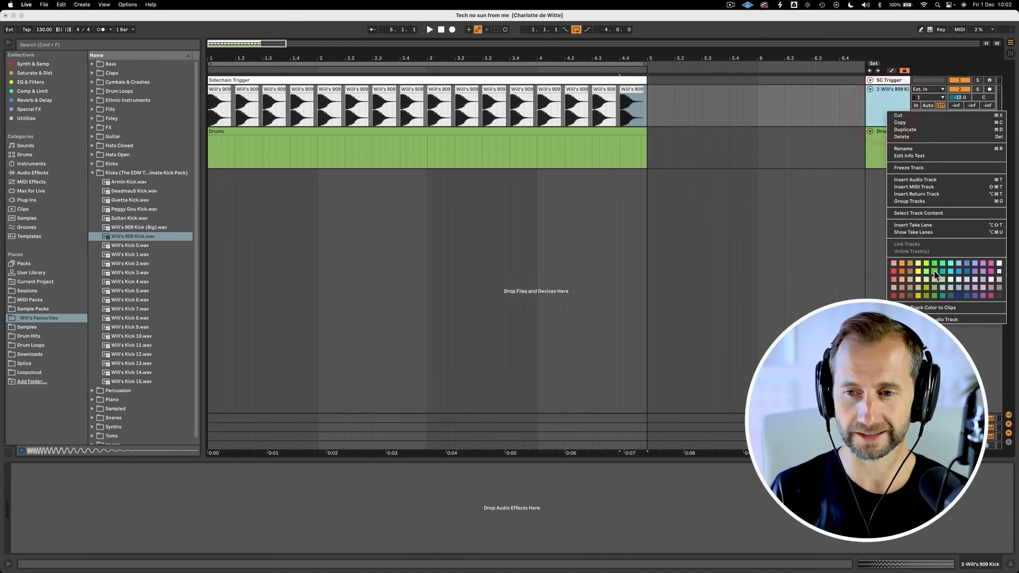
{"action": "left_click", "coordinate": [934, 287]}
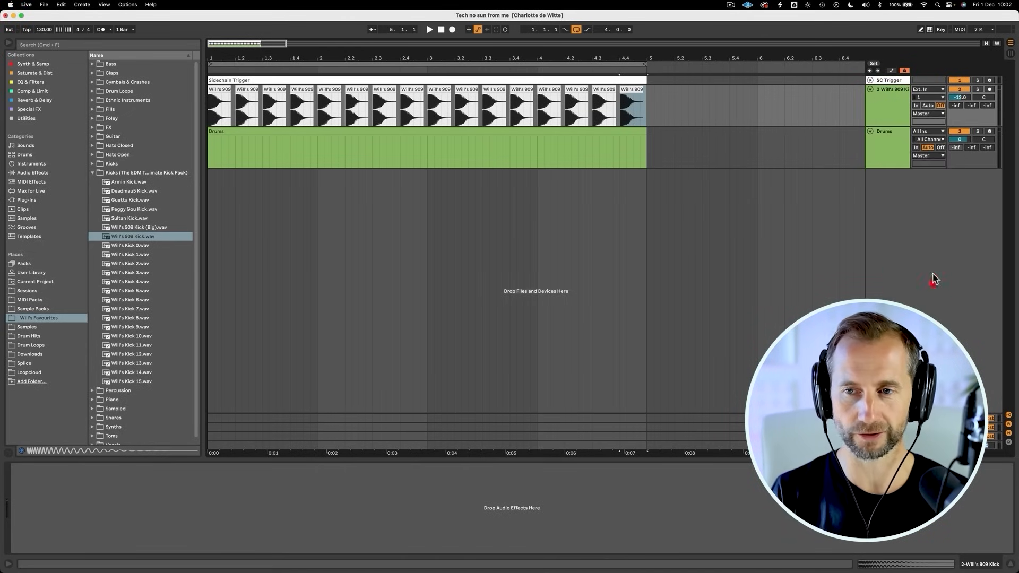
{"action": "right_click", "coordinate": [874, 103]}
{"action": "left_click", "coordinate": [897, 302]}
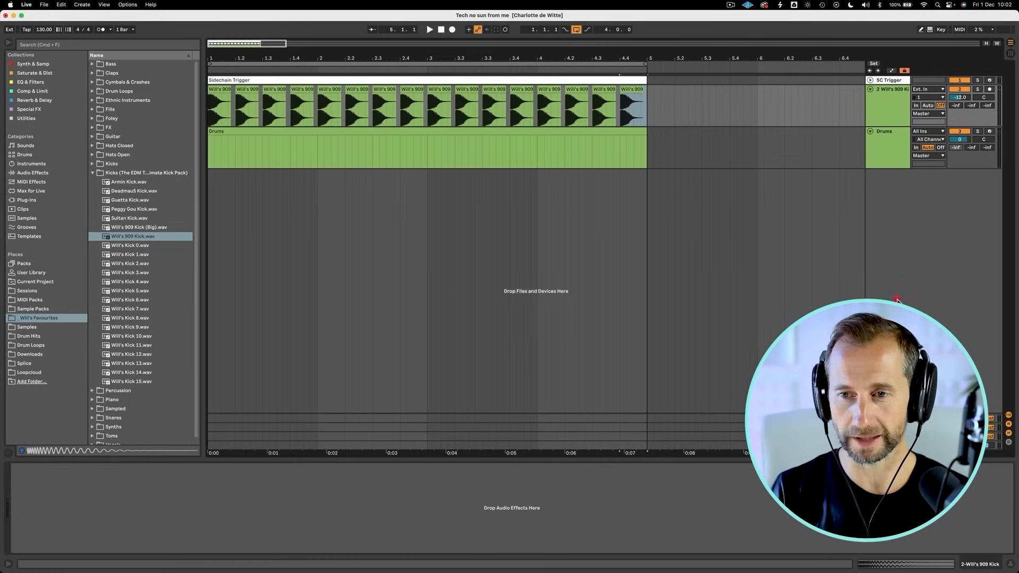
Add a yellow MIDI track named Bass directly below the kick track
{"action": "left_click", "coordinate": [887, 112]}
{"action": "key", "text": "super+shift+t"}
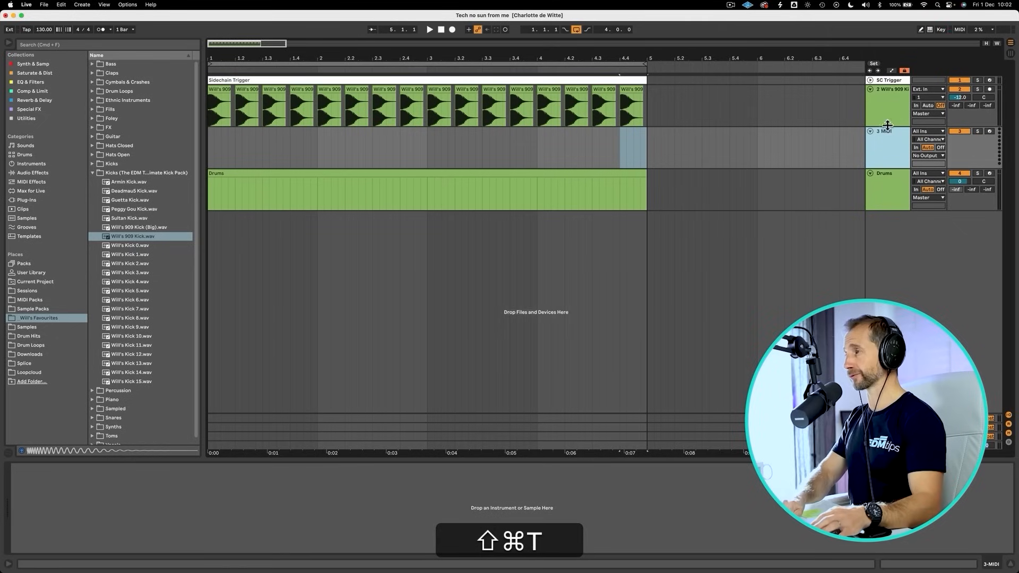
{"action": "left_click", "coordinate": [884, 143]}
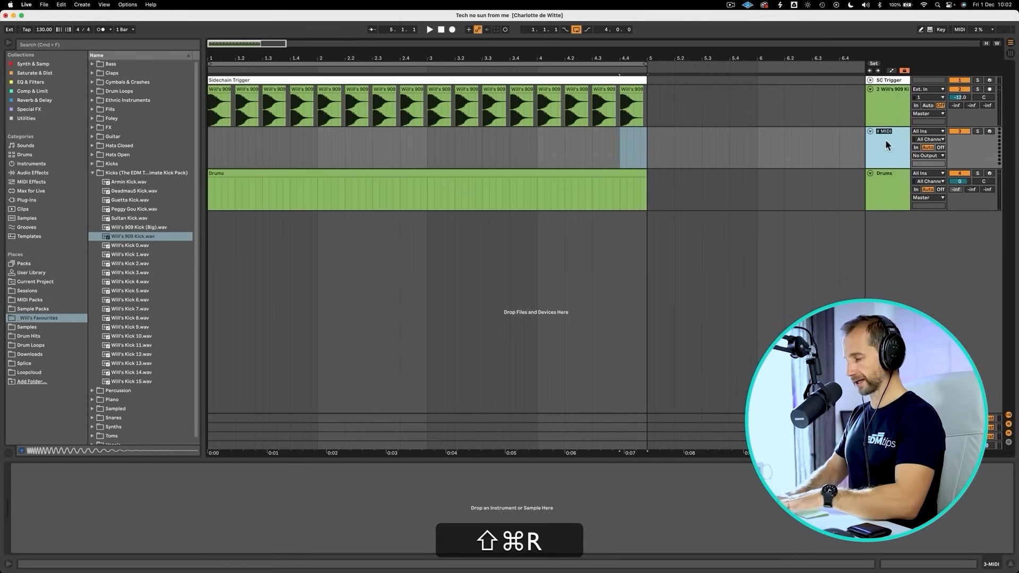
{"action": "key", "text": "BackSpace"}
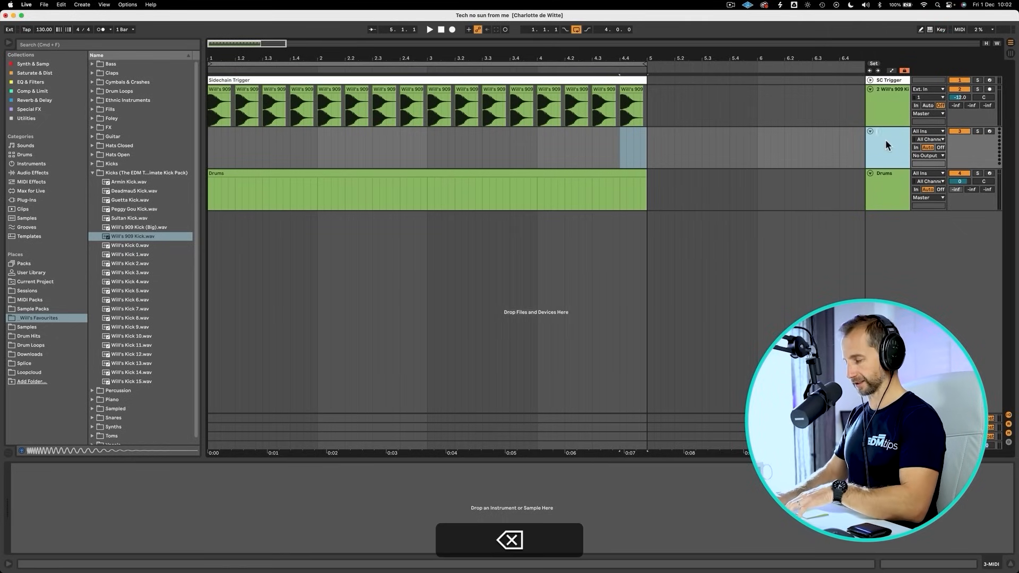
{"action": "right_click", "coordinate": [885, 141]}
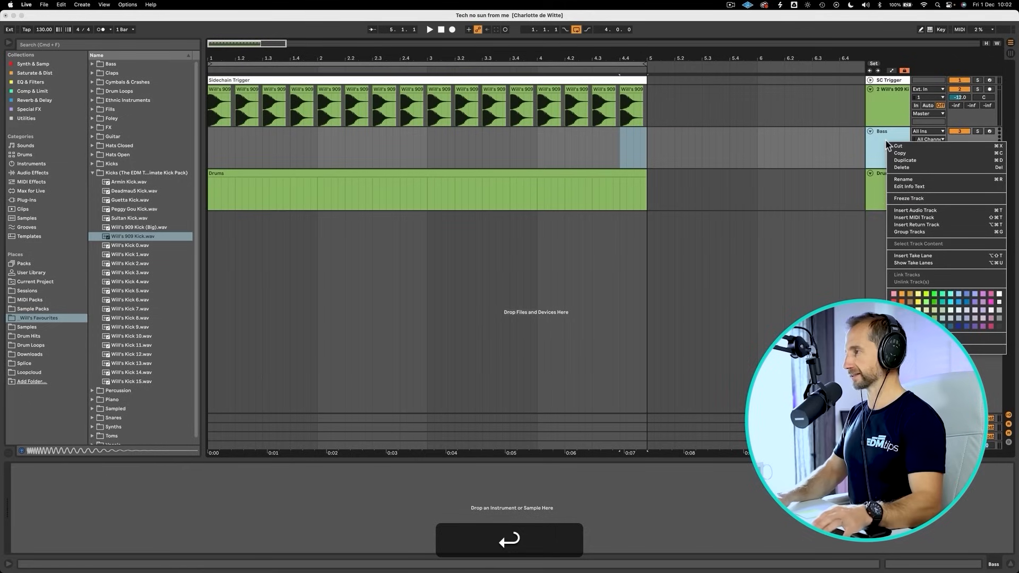
{"action": "left_click", "coordinate": [921, 295]}
Create an empty four-bar MIDI clip on the Bass track from bar 1 to bar 5
{"action": "left_click_drag", "start_coordinate": [646, 142], "coordinate": [184, 147]}
{"action": "key", "text": "super+shift+m"}
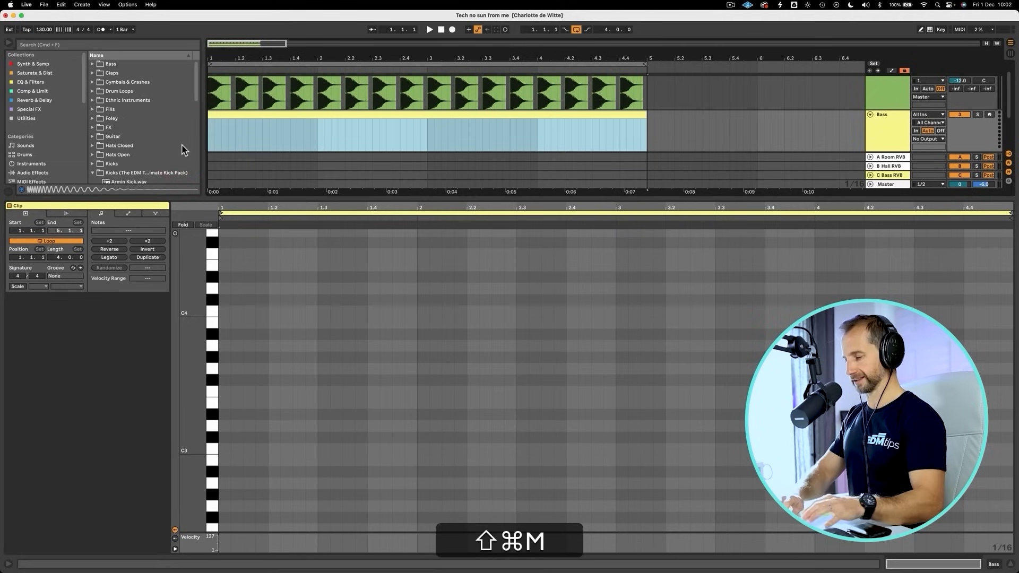
{"action": "key", "text": "shift+Tab"}
Load the Serum synth onto the Bass track and close its plug-in window
{"action": "left_click", "coordinate": [24, 63]}
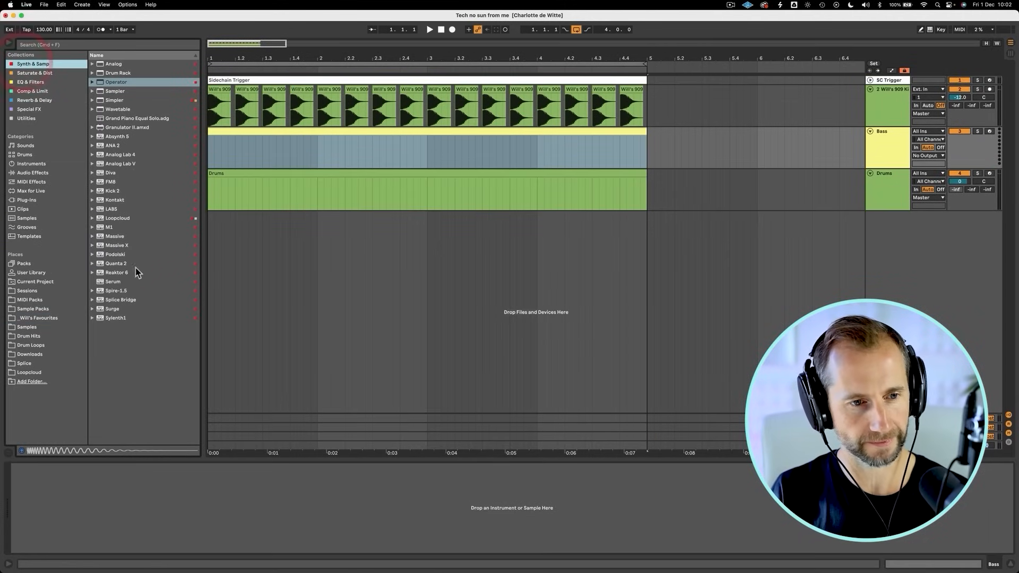
{"action": "left_click_drag", "start_coordinate": [136, 281], "coordinate": [138, 263]}
{"action": "left_click_drag", "start_coordinate": [244, 153], "coordinate": [244, 153]}
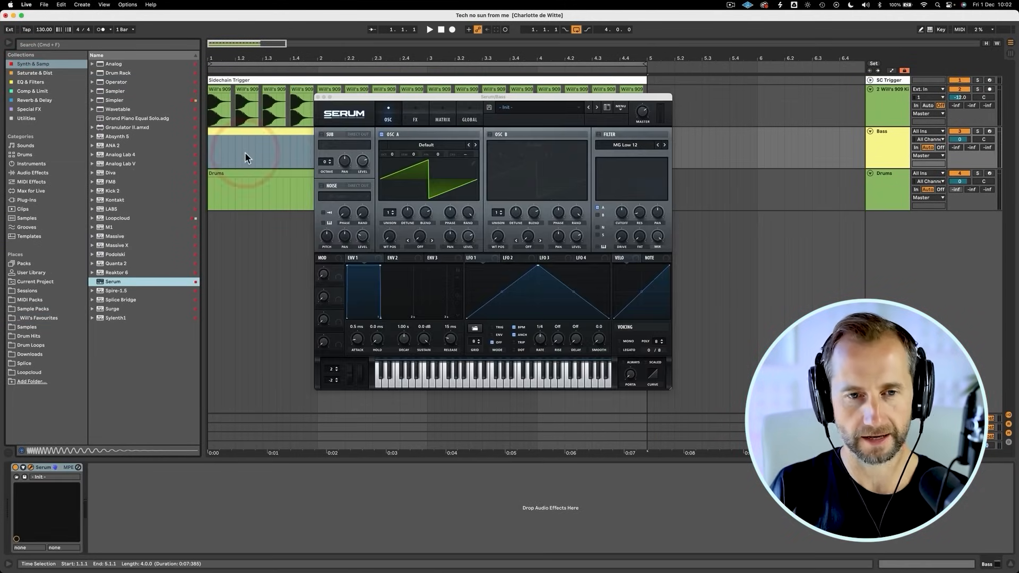
{"action": "left_click", "coordinate": [318, 98]}
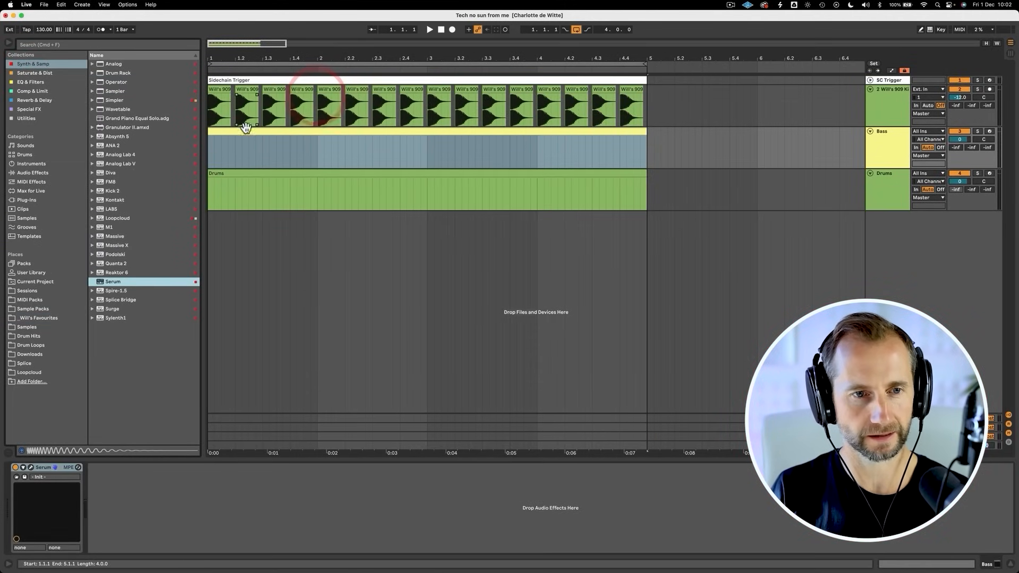
Open the Bass clip and add a sixteenth-length F#2 note at 1.1.1
{"action": "double_click", "coordinate": [246, 130]}
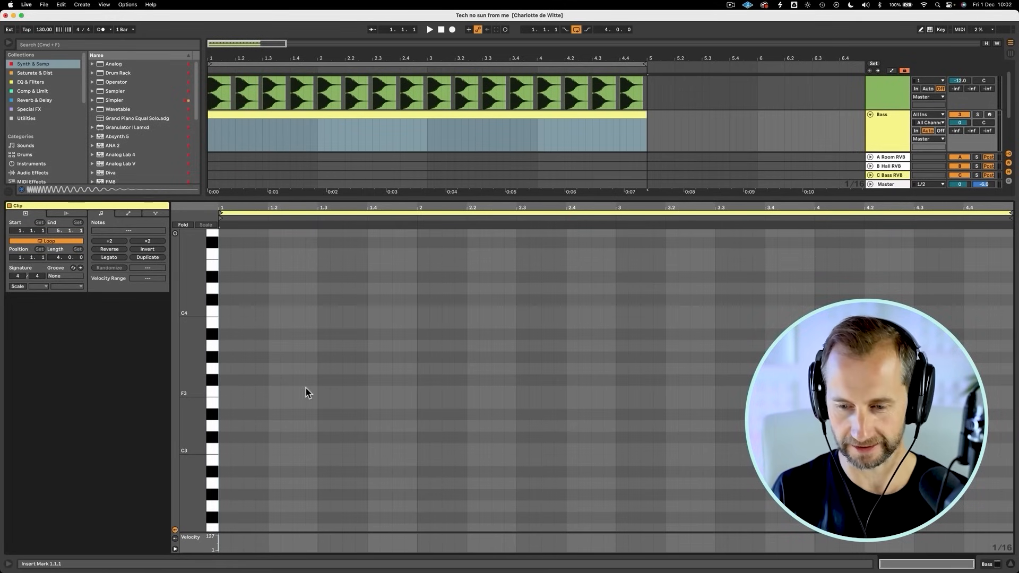
{"action": "left_click", "coordinate": [211, 379]}
{"action": "key", "text": "p"}
{"action": "left_click", "coordinate": [223, 380]}
{"action": "key", "text": "shift+Down"}
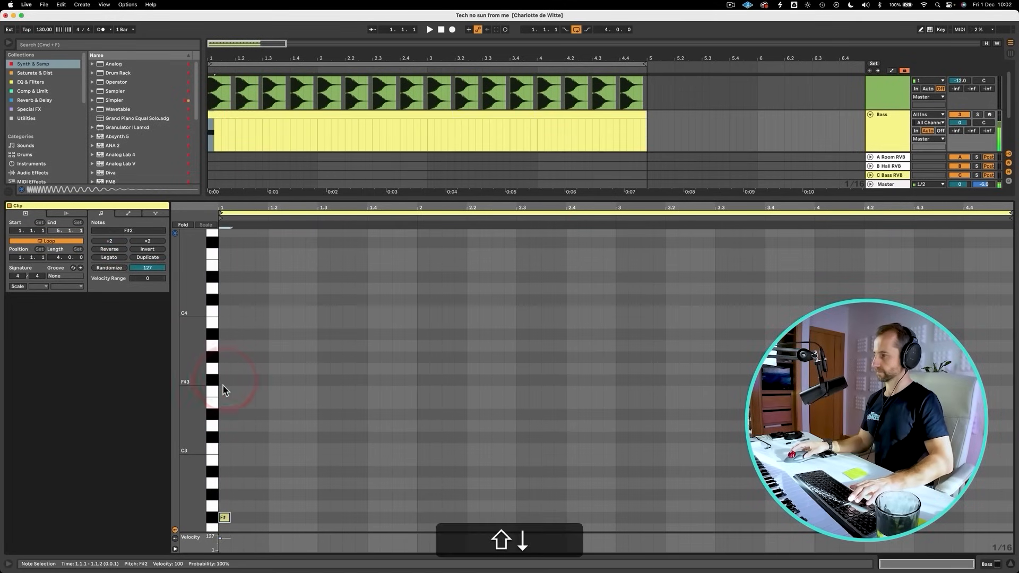
Duplicate the F#2 note until four sixteenth notes fill the first beat
{"action": "left_click", "coordinate": [225, 518]}
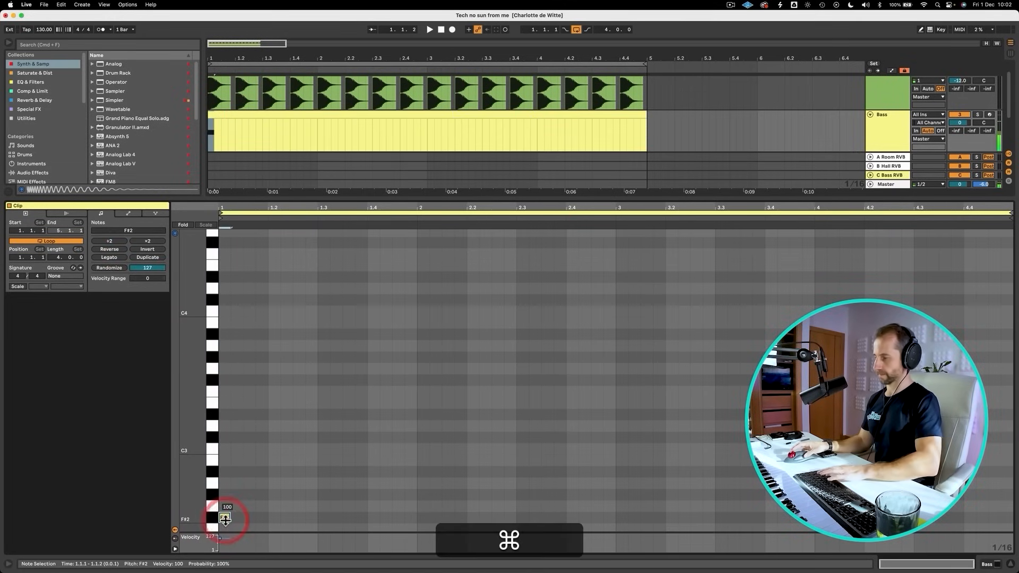
{"action": "key", "text": "super+d"}
{"action": "key", "text": "super+d"}
{"action": "key", "text": "super+d"}
Duplicate the four-note F#2 group beat by beat to fill all four bars of the Bass clip
{"action": "left_click_drag", "start_coordinate": [269, 506], "coordinate": [227, 520]}
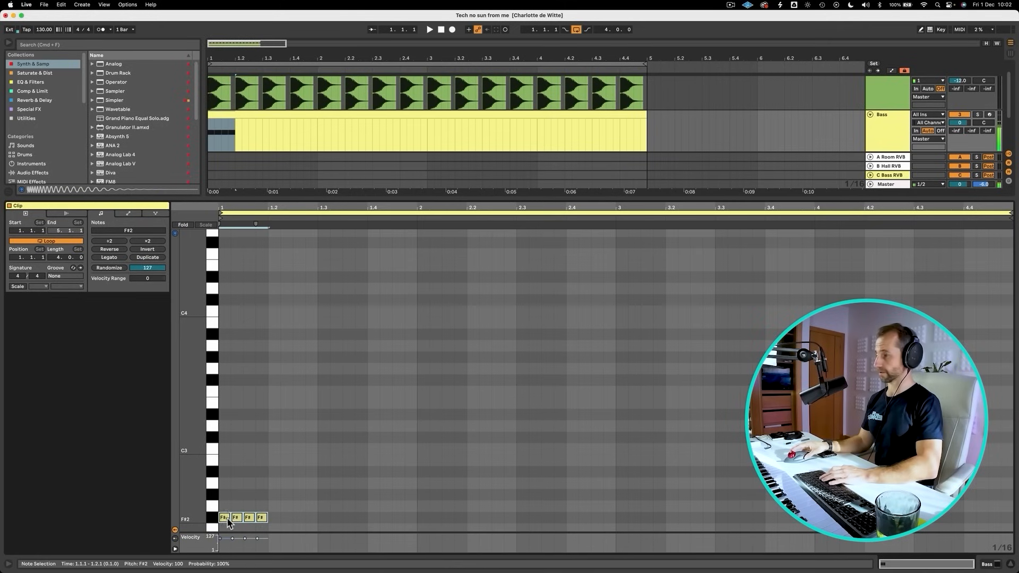
{"action": "key", "text": "super+d"}
{"action": "key", "text": "super+d"}
{"action": "key", "text": "super+d"}
{"action": "key", "text": "super+d"}
{"action": "key", "text": "super+d"}
{"action": "key", "text": "super+d"}
{"action": "key", "text": "super+d"}
{"action": "key", "text": "super+d"}
{"action": "key", "text": "super+d"}
{"action": "key", "text": "super+d"}
{"action": "key", "text": "super+d"}
{"action": "key", "text": "super+d"}
{"action": "key", "text": "super+d"}
{"action": "key", "text": "super+d"}
{"action": "key", "text": "super+d"}
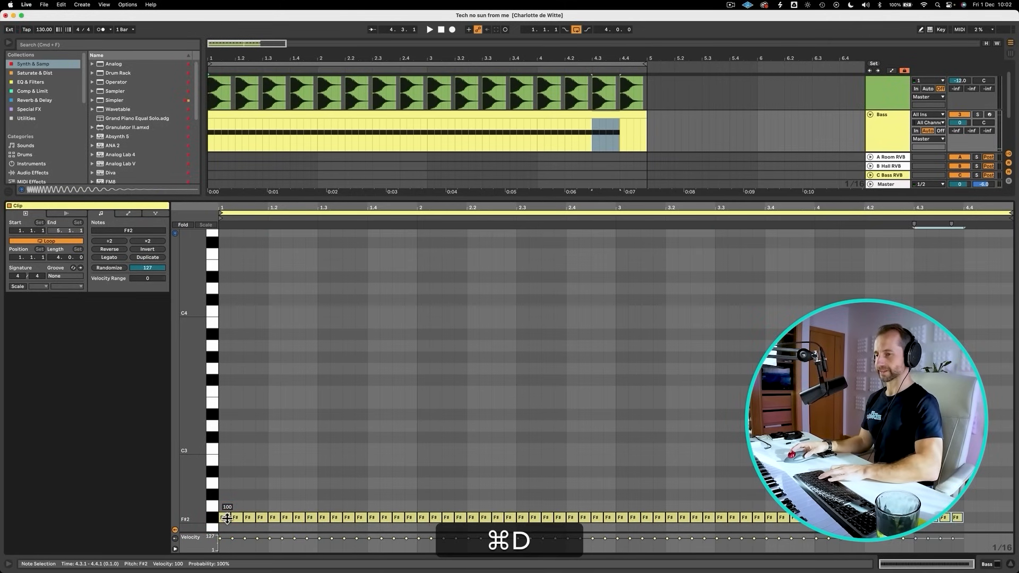
Play the kick and bass together briefly and lower the Bass track's volume to -12.4 dB
{"action": "key", "text": "shift+super+Tab"}
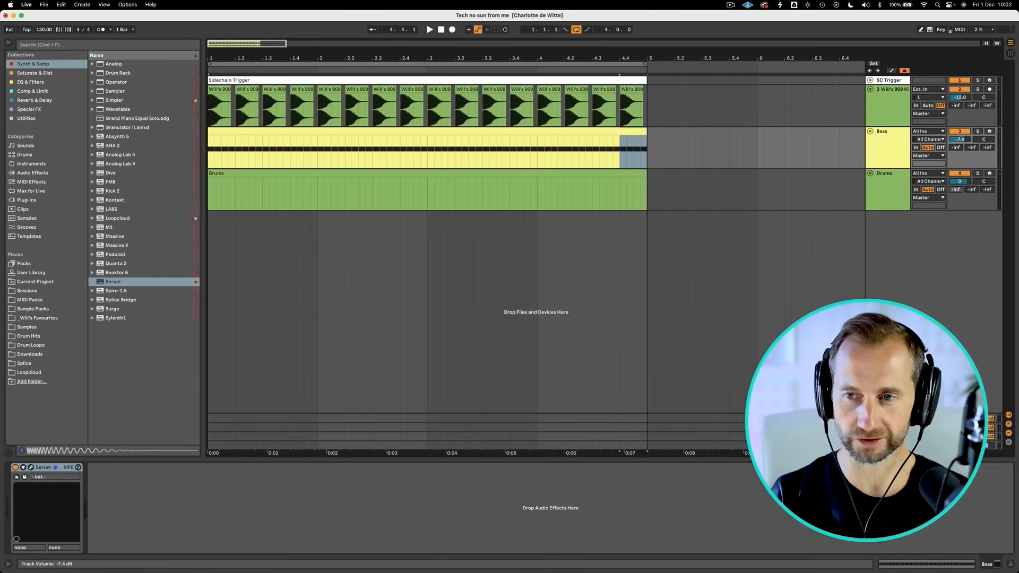
{"action": "key", "text": "space"}
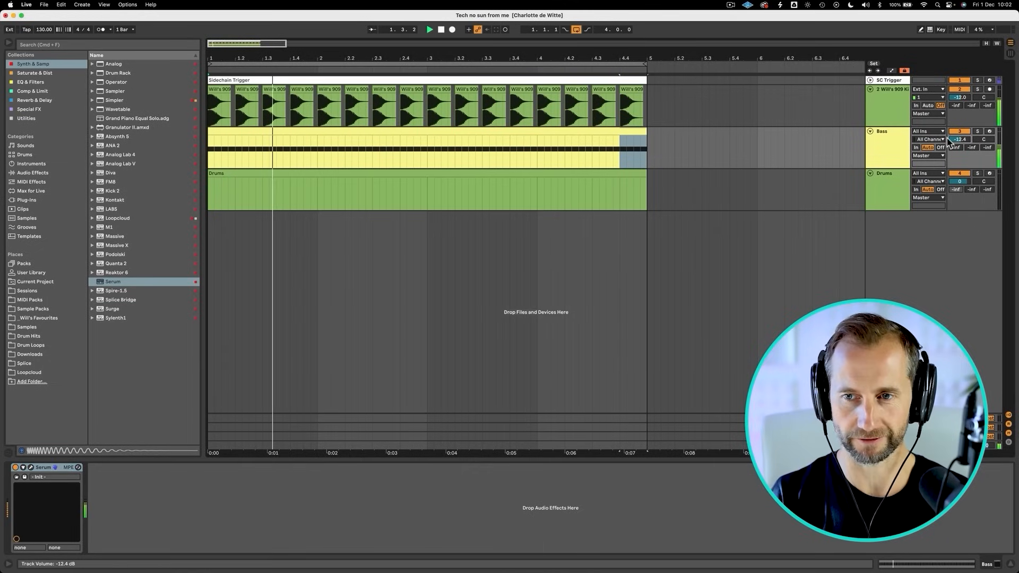
{"action": "key", "text": "space"}
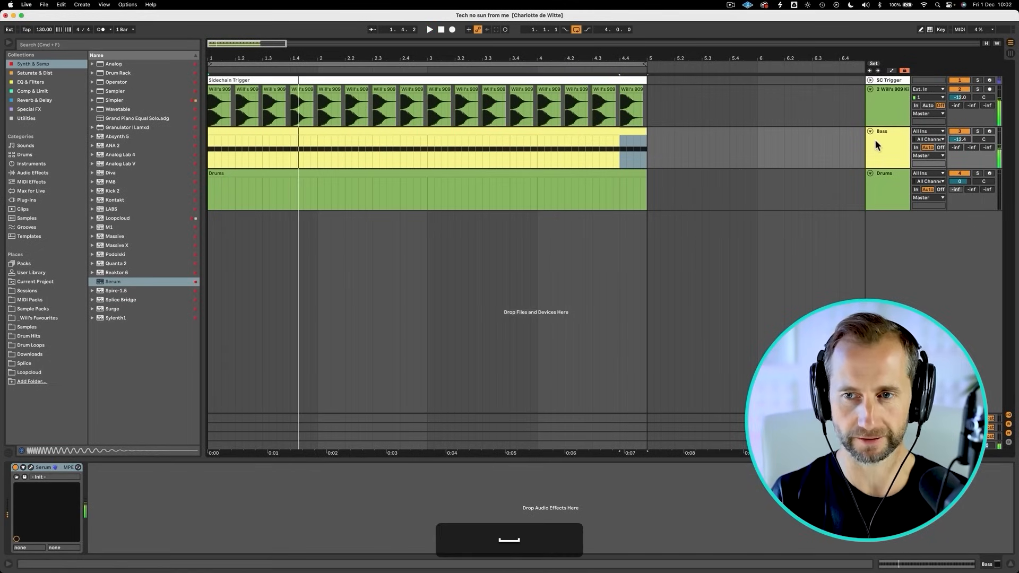
Open the Bass track's Serum and set Env 1's sustain to -∞ dB and its decay to 161 ms
{"action": "left_click", "coordinate": [876, 141]}
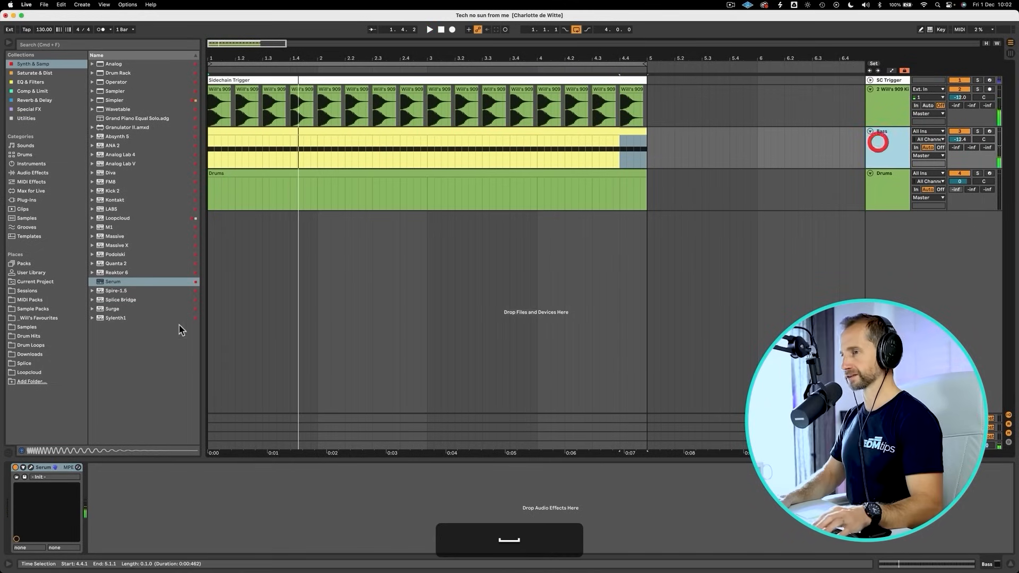
{"action": "left_click", "coordinate": [31, 467]}
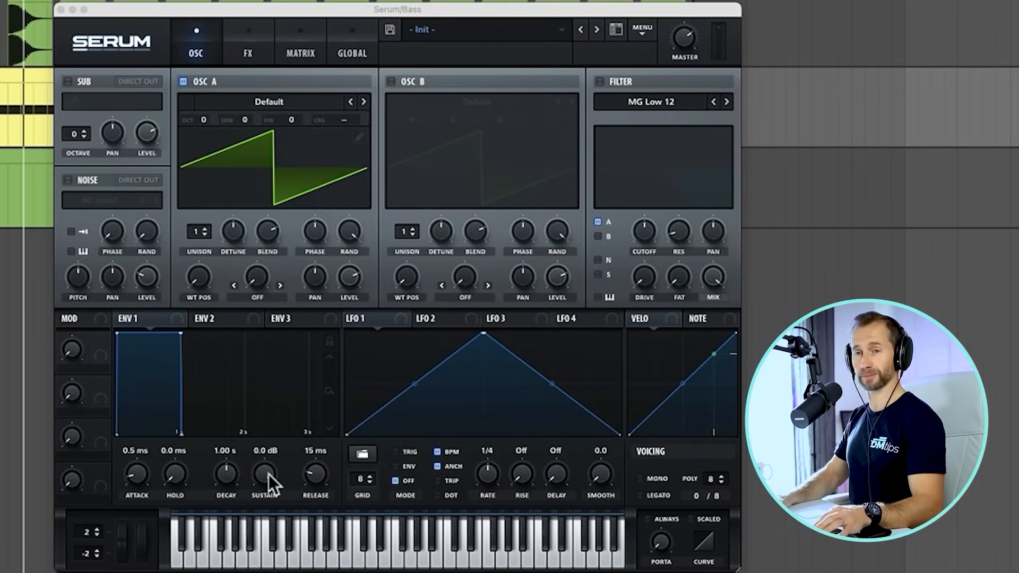
{"action": "left_click_drag", "start_coordinate": [267, 472], "coordinate": [266, 536]}
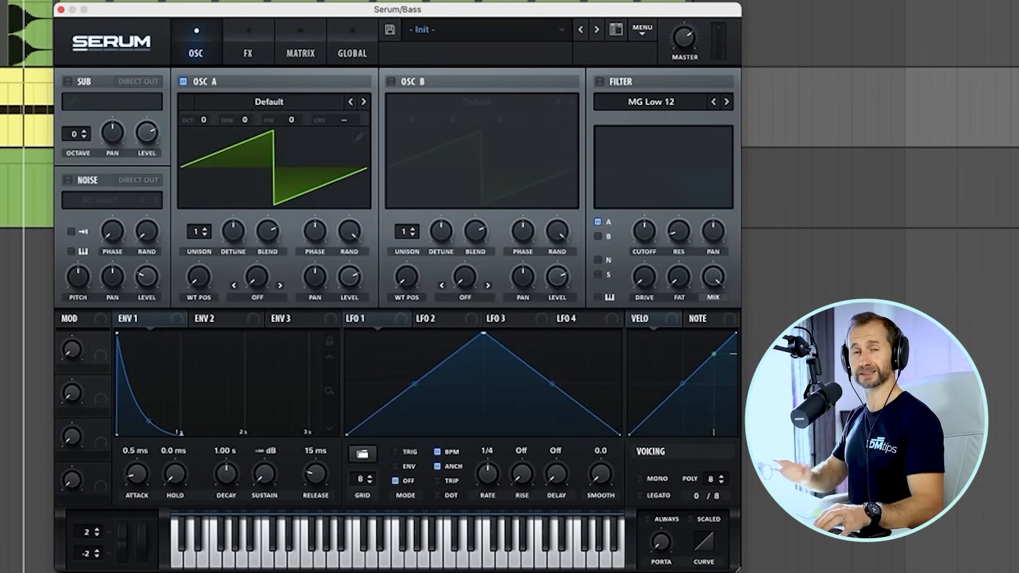
{"action": "left_click_drag", "start_coordinate": [230, 469], "coordinate": [246, 489]}
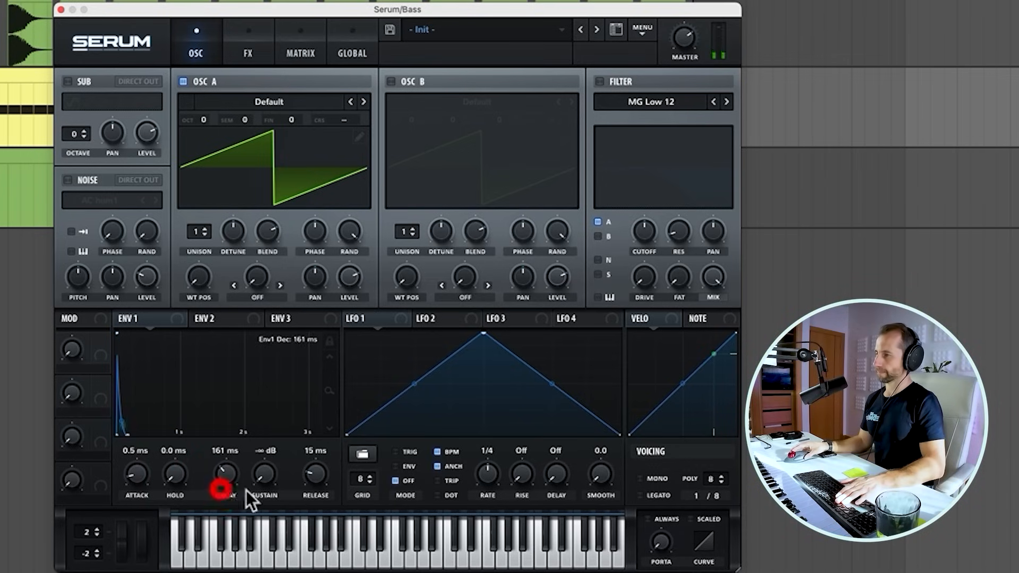
Make the patch mono, and set oscillator A to octave -2 with 4 unison voices and reduced detune
{"action": "left_click", "coordinate": [639, 479]}
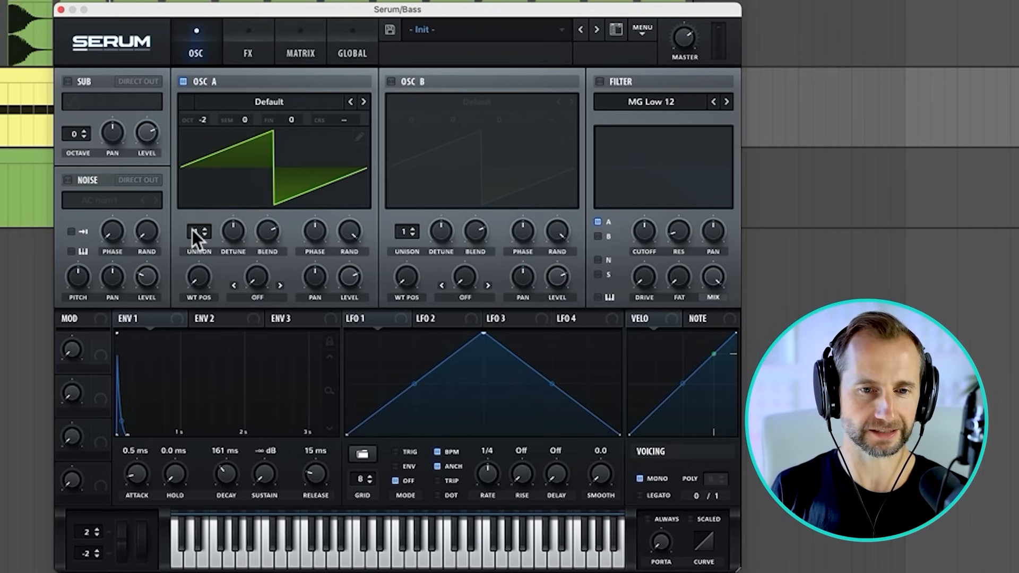
{"action": "left_click_drag", "start_coordinate": [192, 229], "coordinate": [227, 262]}
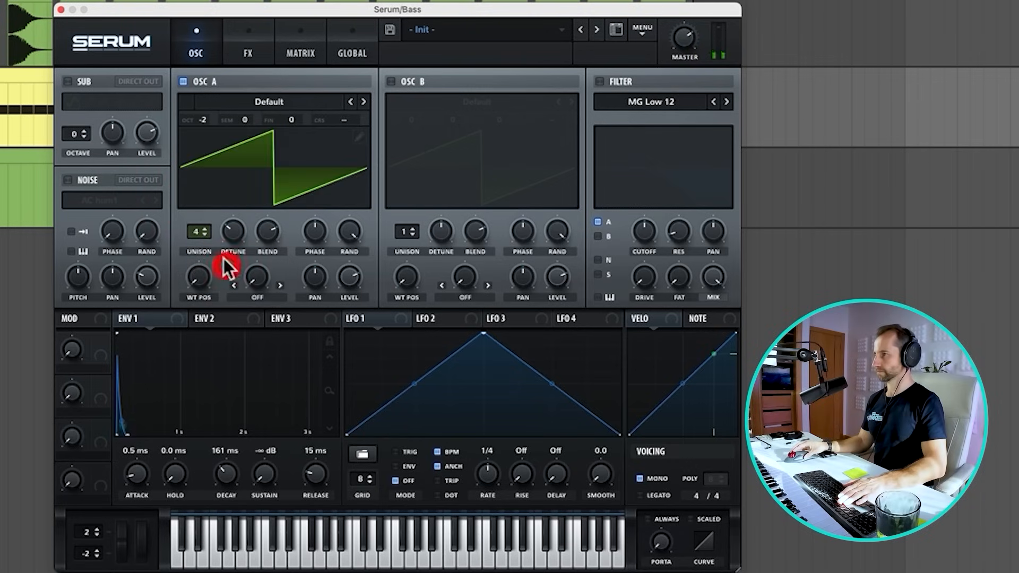
Enable the MG Low 12 filter and assign Env 1 to modulate its cutoff
{"action": "left_click", "coordinate": [599, 81]}
{"action": "left_click", "coordinate": [126, 318]}
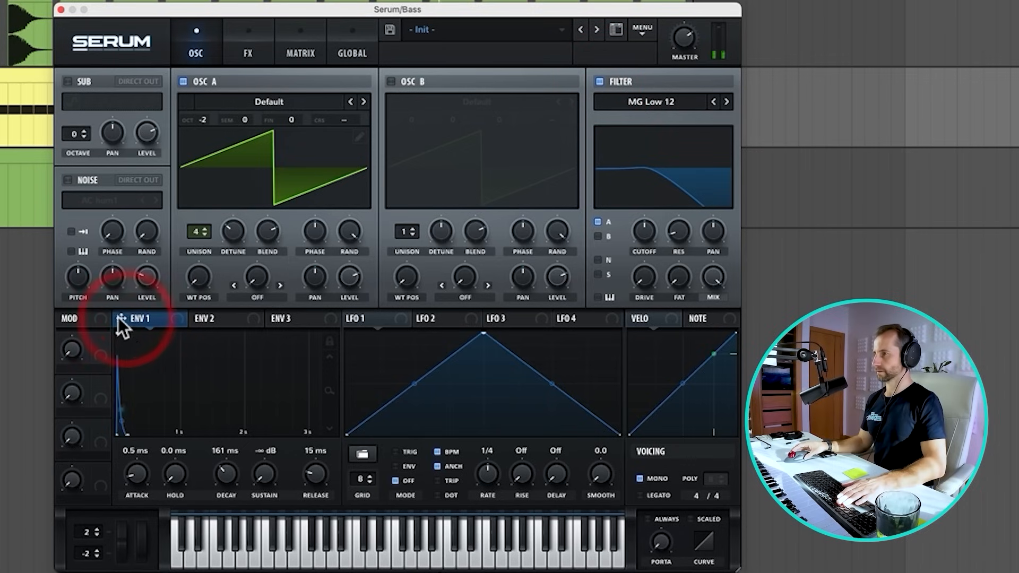
{"action": "left_click_drag", "start_coordinate": [127, 317], "coordinate": [630, 274]}
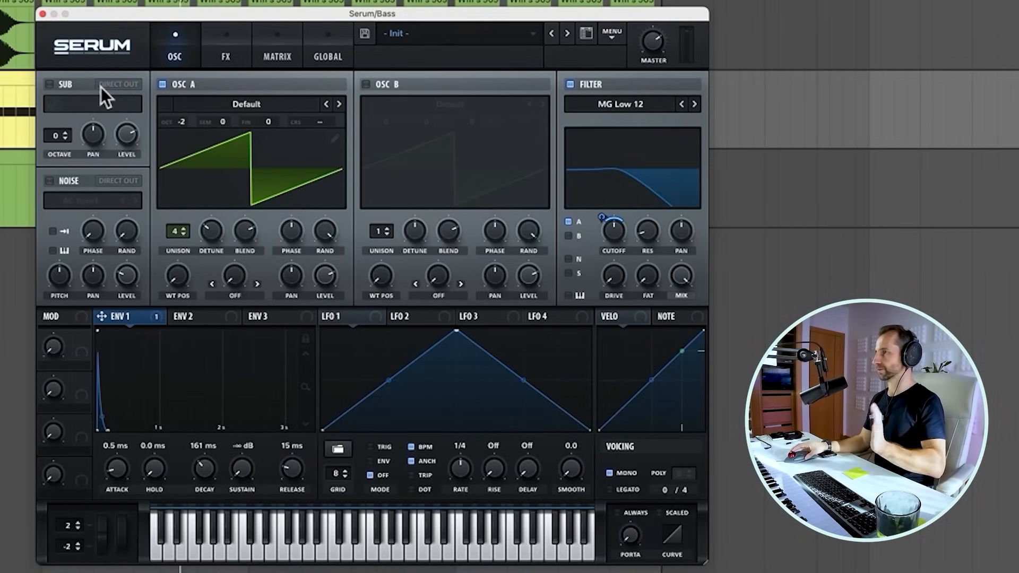
Enable the sine sub oscillator and route it to Direct Out
{"action": "left_click", "coordinate": [52, 84]}
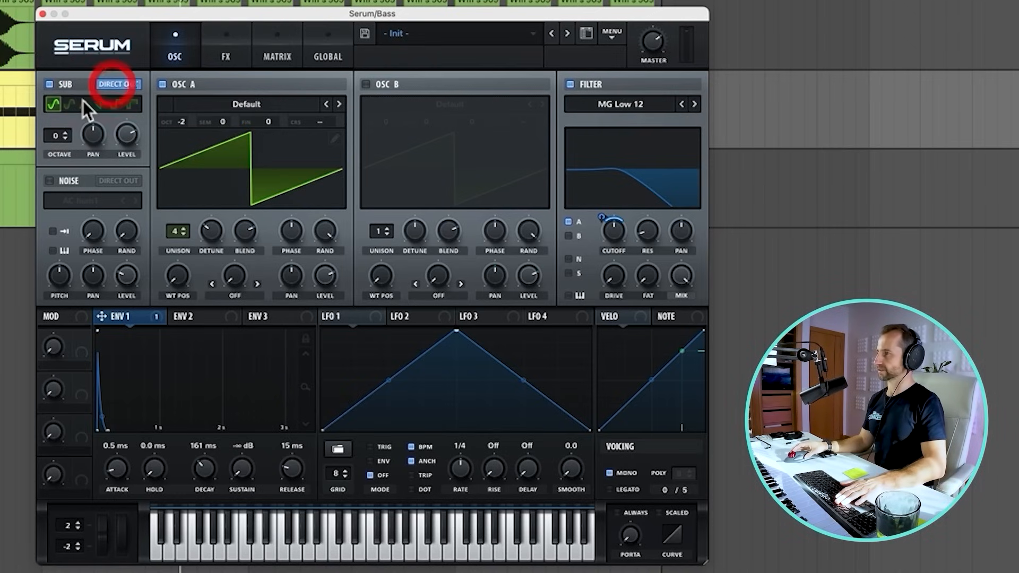
{"action": "left_click", "coordinate": [116, 84]}
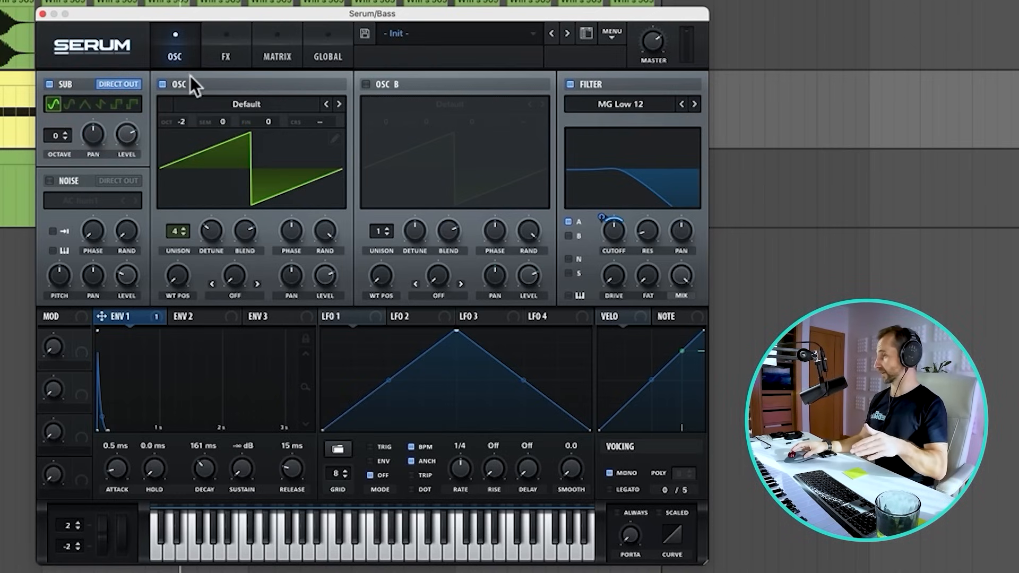
Enable Serum's EQ effect, switch its low band to the low-cut shape, and adjust that band's frequency
{"action": "left_click", "coordinate": [231, 37]}
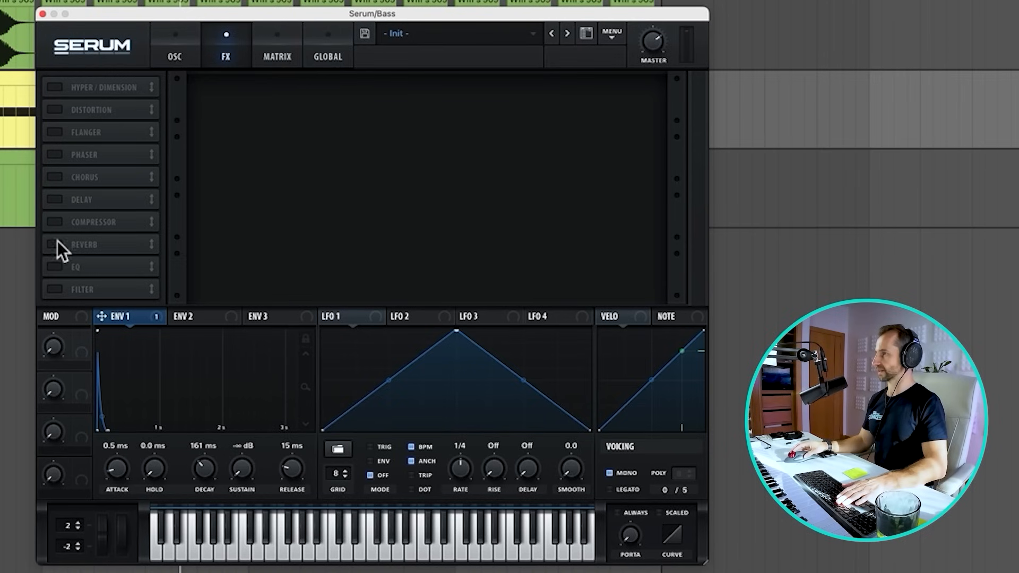
{"action": "left_click", "coordinate": [53, 267]}
{"action": "left_click", "coordinate": [384, 113]}
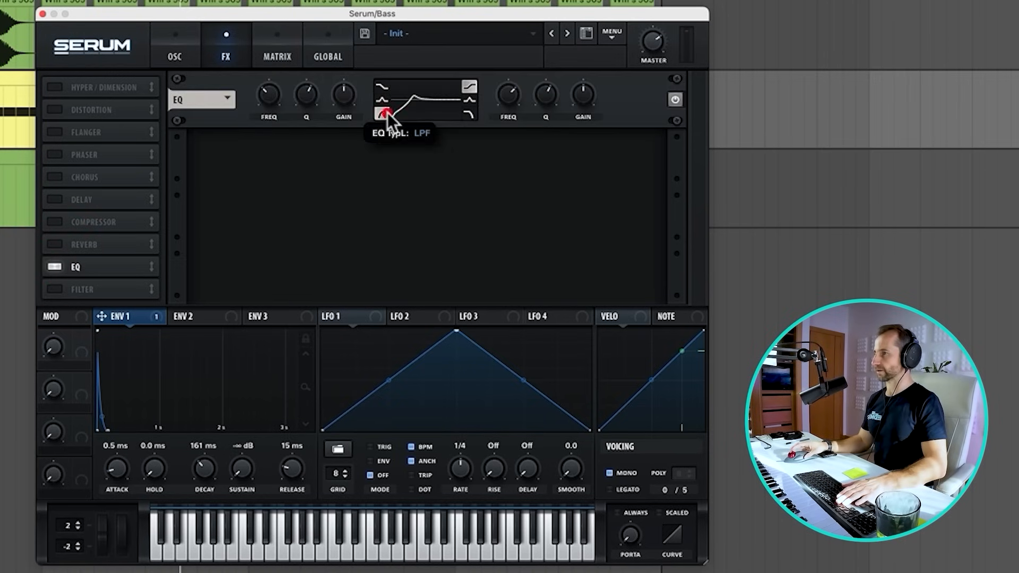
{"action": "left_click_drag", "start_coordinate": [271, 94], "coordinate": [301, 120]}
Set the sub oscillator to octave -2 and its level to 100%, and close the Serum window
{"action": "left_click", "coordinate": [179, 41]}
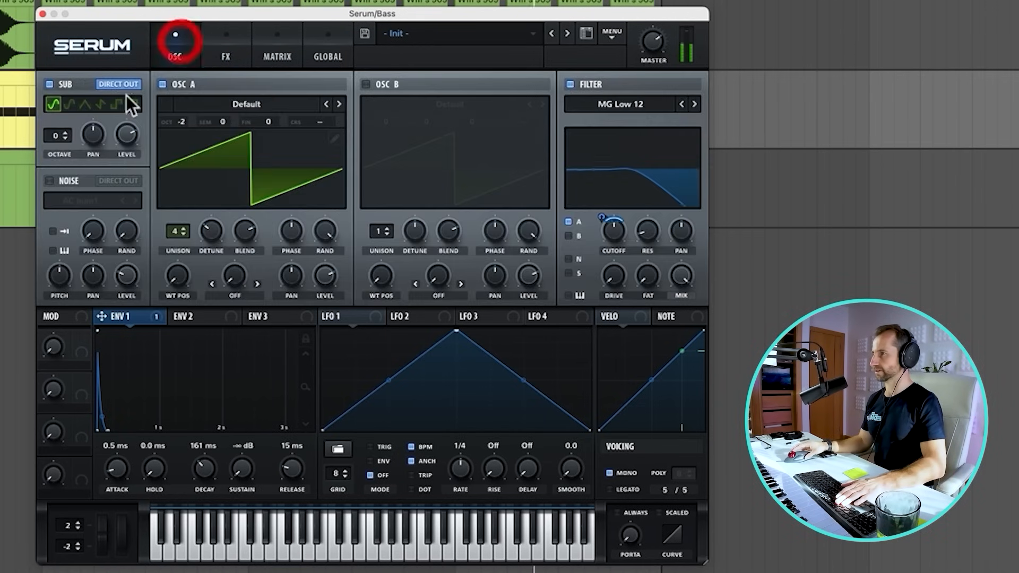
{"action": "left_click_drag", "start_coordinate": [50, 132], "coordinate": [59, 154]}
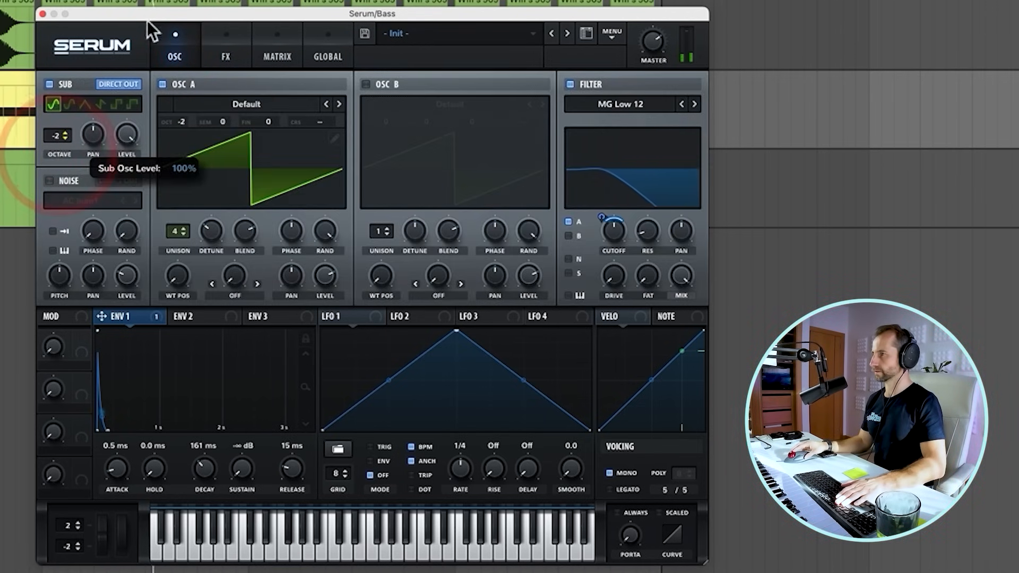
{"action": "left_click_drag", "start_coordinate": [63, 129], "coordinate": [62, 140]}
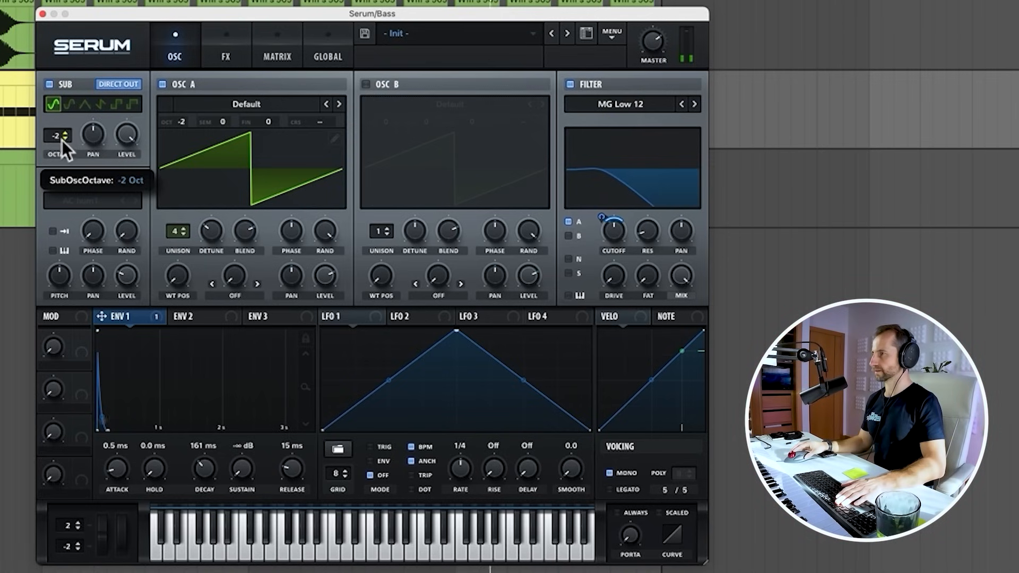
{"action": "left_click", "coordinate": [42, 14]}
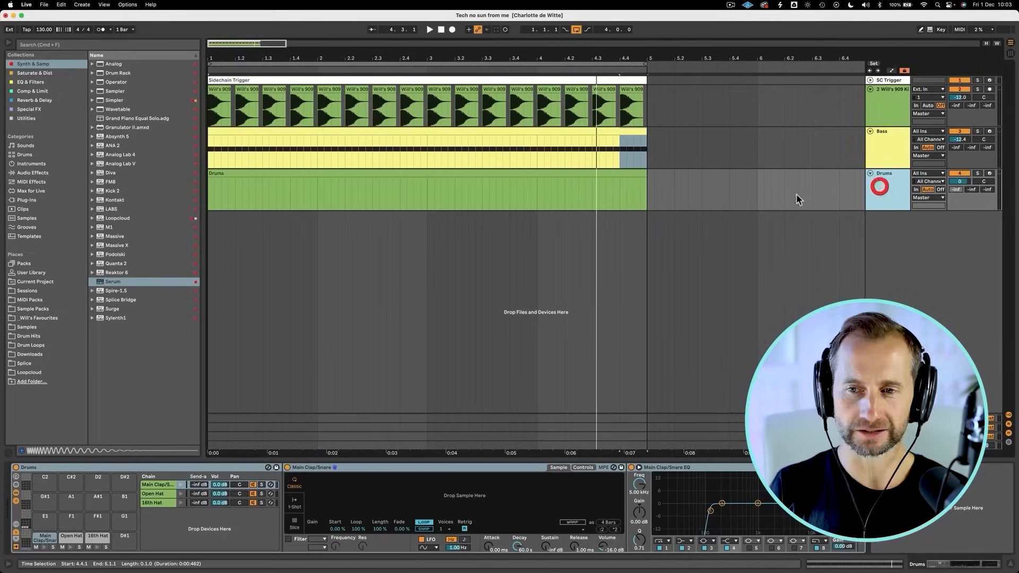
Browse the Drum Hits folder's closed hi-hats and select the VMH1 Closed Hats subfolder
{"action": "left_click", "coordinate": [324, 198]}
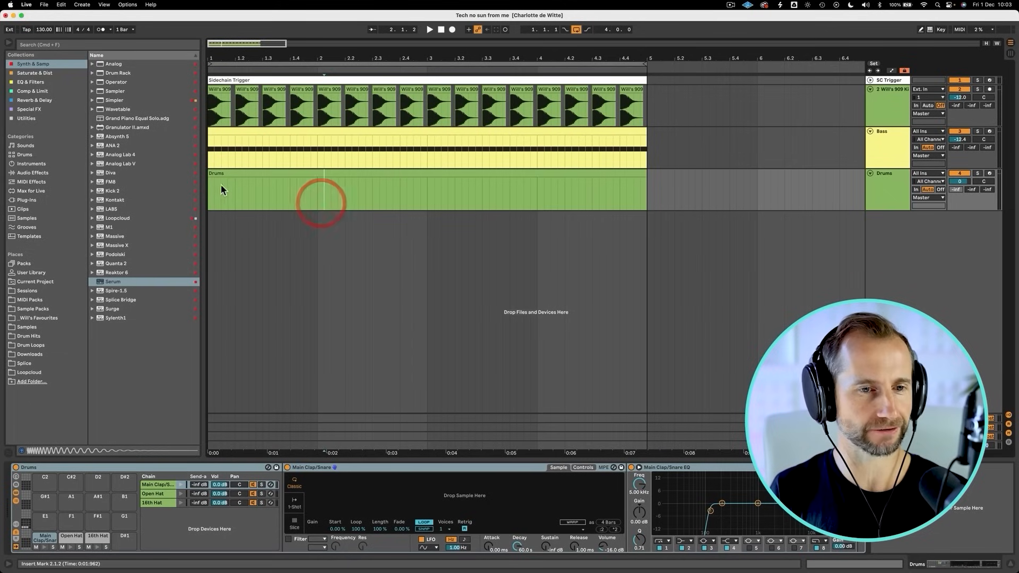
{"action": "left_click", "coordinate": [209, 198]}
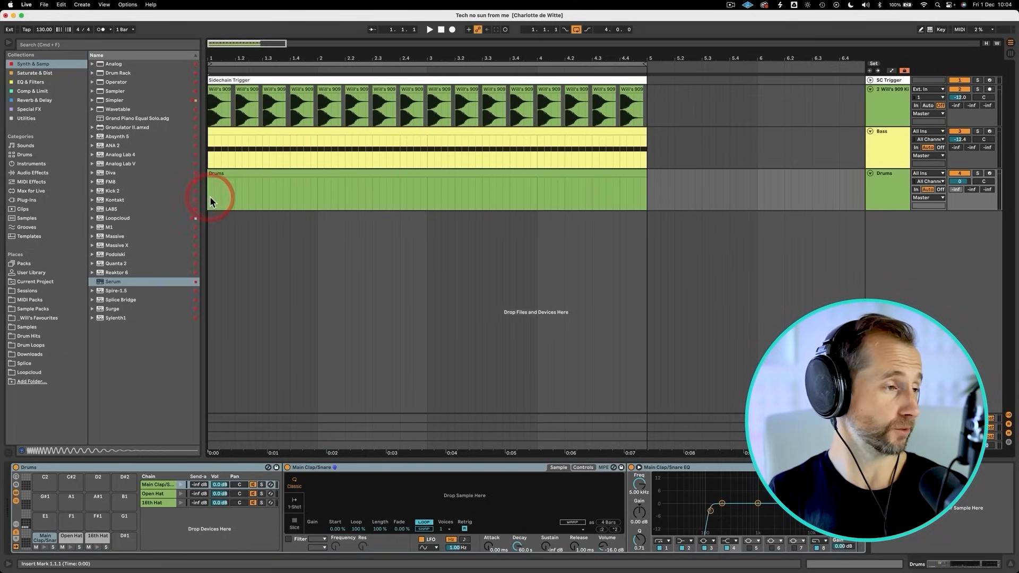
{"action": "left_click", "coordinate": [43, 338]}
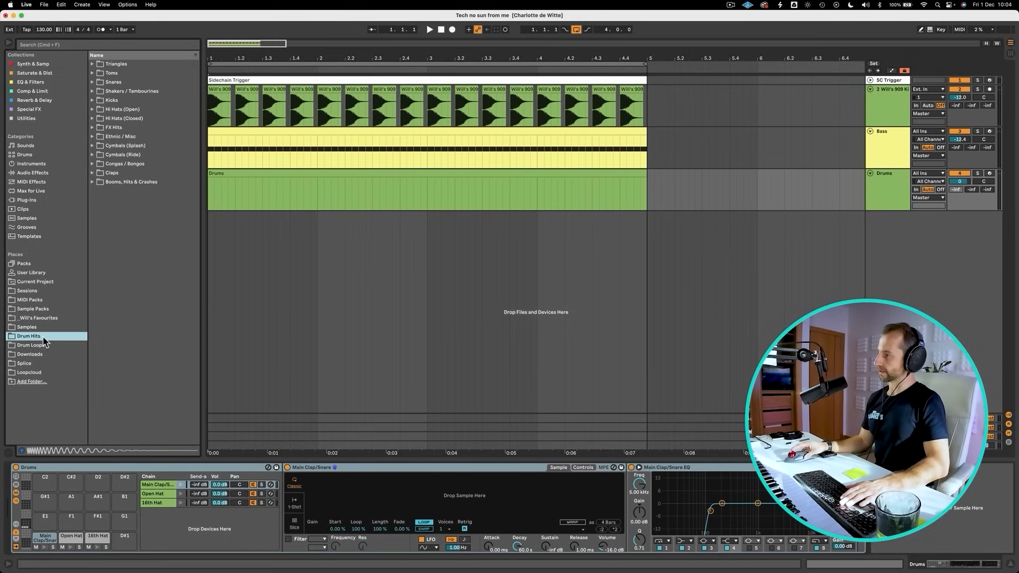
{"action": "left_click", "coordinate": [118, 116]}
{"action": "left_click", "coordinate": [118, 112]}
{"action": "left_click", "coordinate": [125, 129]}
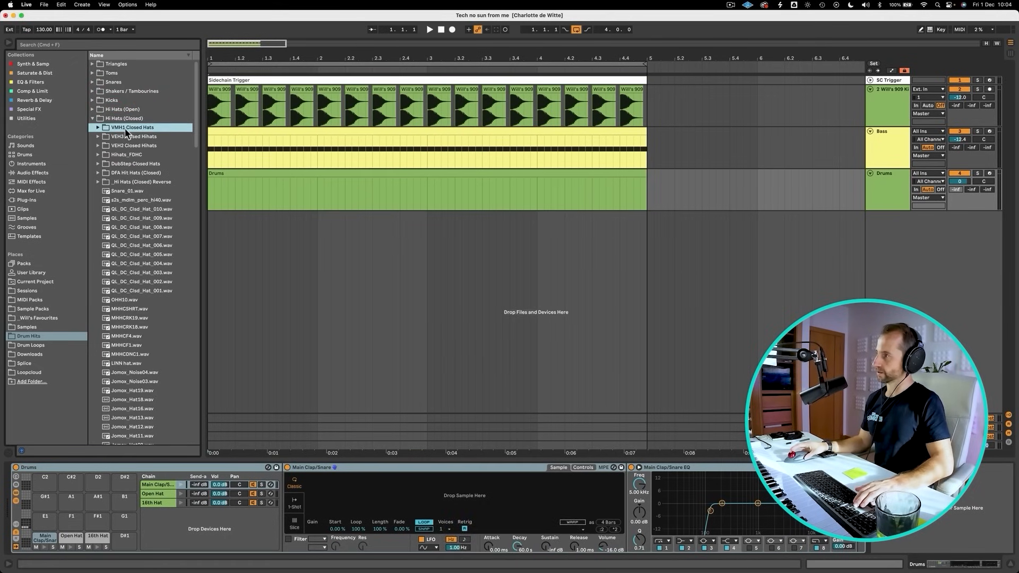
Audition the VMH1 closed hats and load VMH1 Closed Hats 129.wav into the Drums rack's 16th Hat pad
{"action": "key", "text": "Right"}
{"action": "key", "text": "Down"}
{"action": "key", "text": "Up"}
{"action": "key", "text": "Down"}
{"action": "key", "text": "Down"}
{"action": "key", "text": "Down"}
{"action": "key", "text": "Up"}
{"action": "key", "text": "Up"}
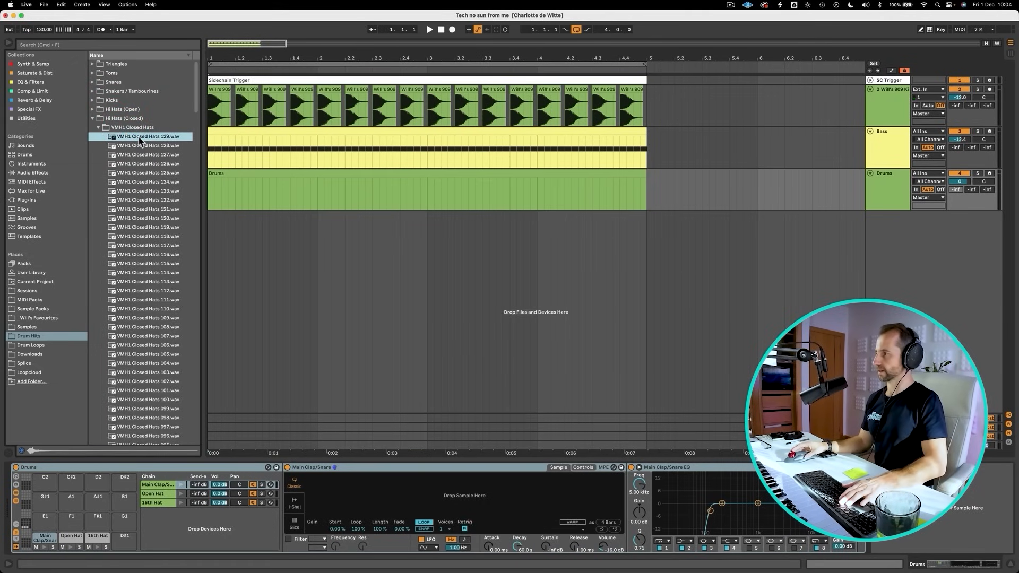
{"action": "left_click_drag", "start_coordinate": [139, 140], "coordinate": [375, 504]}
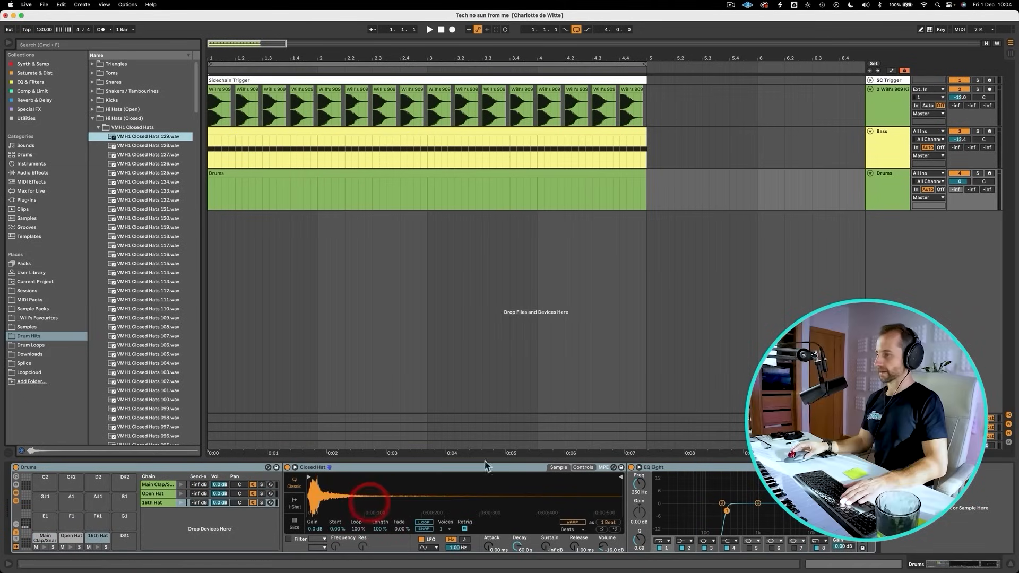
Fill the Drums clip's 16th Hat row with consecutive sixteenth notes across all four bars, and return to the device view
{"action": "double_click", "coordinate": [243, 170]}
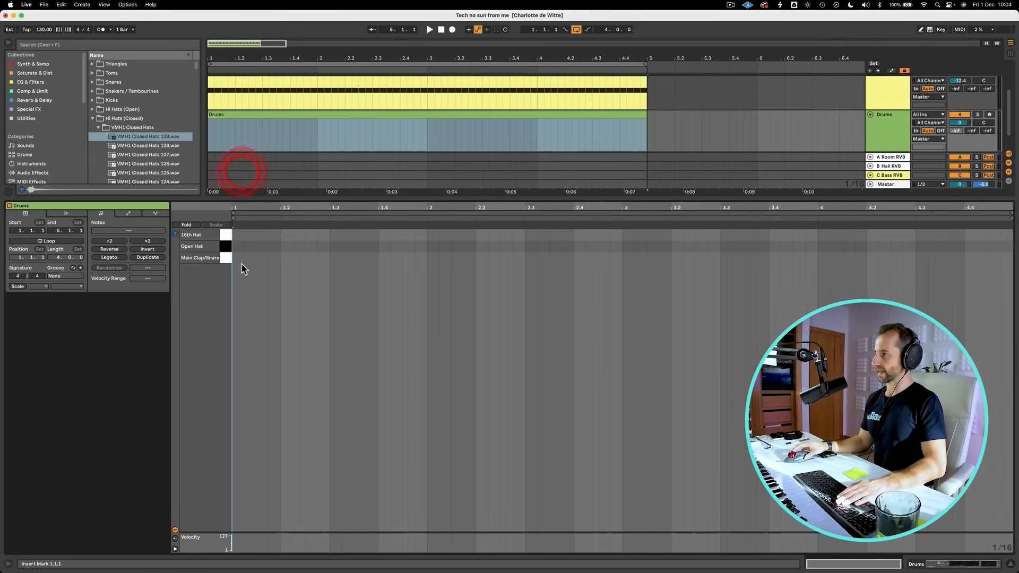
{"action": "double_click", "coordinate": [237, 234]}
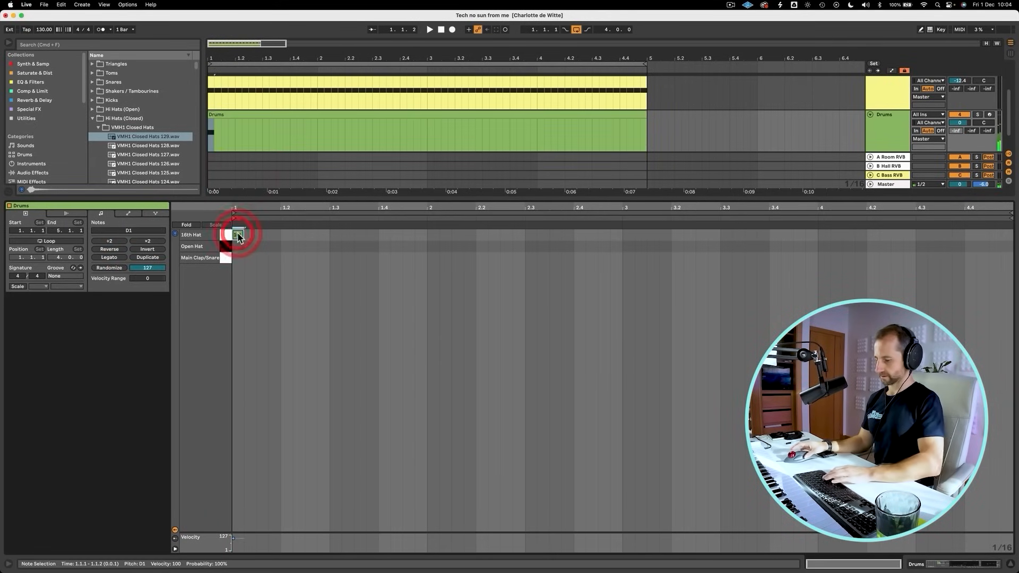
{"action": "key", "text": "super+d"}
{"action": "key", "text": "super+d"}
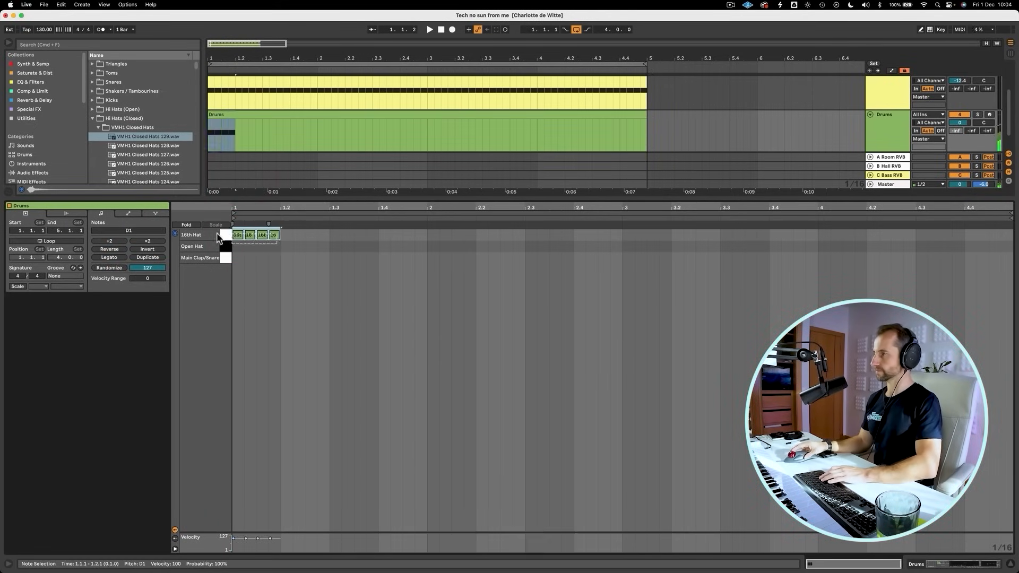
{"action": "left_click", "coordinate": [217, 234]}
{"action": "key", "text": "super+d"}
{"action": "key", "text": "super+d"}
{"action": "key", "text": "super+d"}
{"action": "key", "text": "super+d"}
{"action": "key", "text": "super+d"}
{"action": "key", "text": "super+d"}
{"action": "key", "text": "super+d"}
{"action": "key", "text": "super+d"}
{"action": "key", "text": "super+d"}
{"action": "key", "text": "super+d"}
{"action": "key", "text": "super+d"}
{"action": "key", "text": "super+d"}
{"action": "key", "text": "super+d"}
{"action": "key", "text": "super+d"}
{"action": "key", "text": "super+d"}
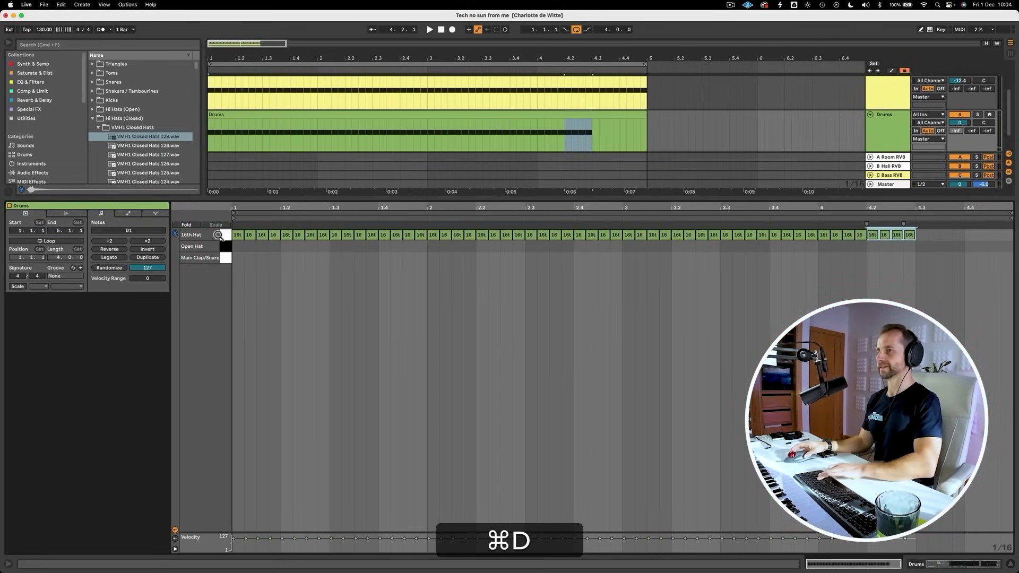
{"action": "key", "text": "shift+Tab"}
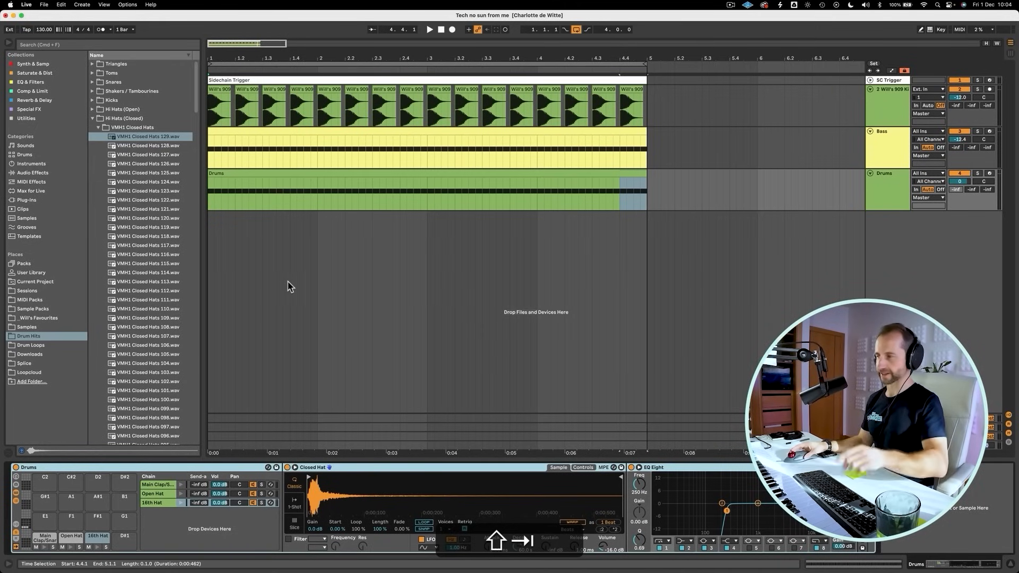
Play the loop and lower the 16th Hat chain's volume to -3.0 dB
{"action": "key", "text": "space"}
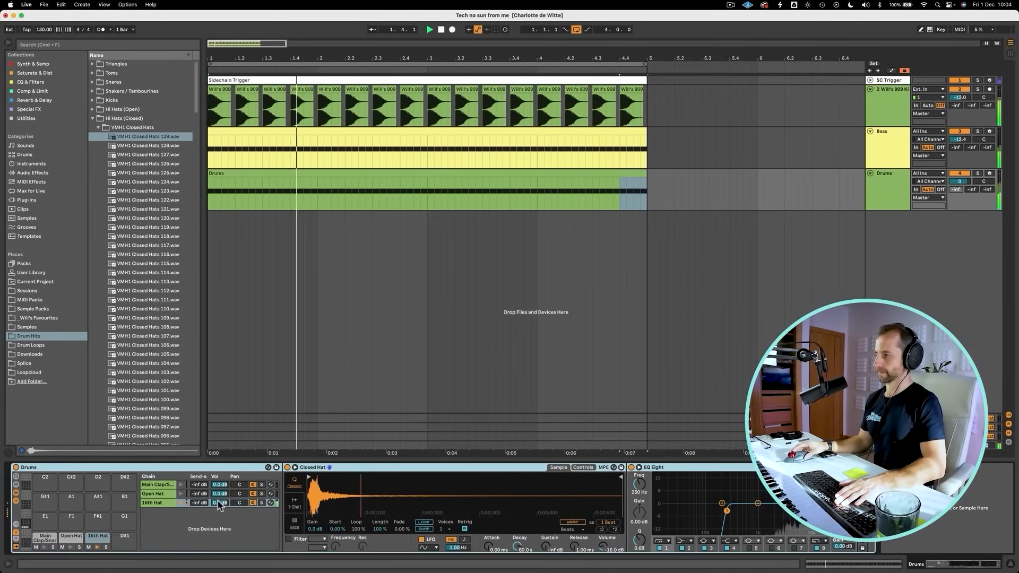
{"action": "left_click_drag", "start_coordinate": [220, 502], "coordinate": [219, 511]}
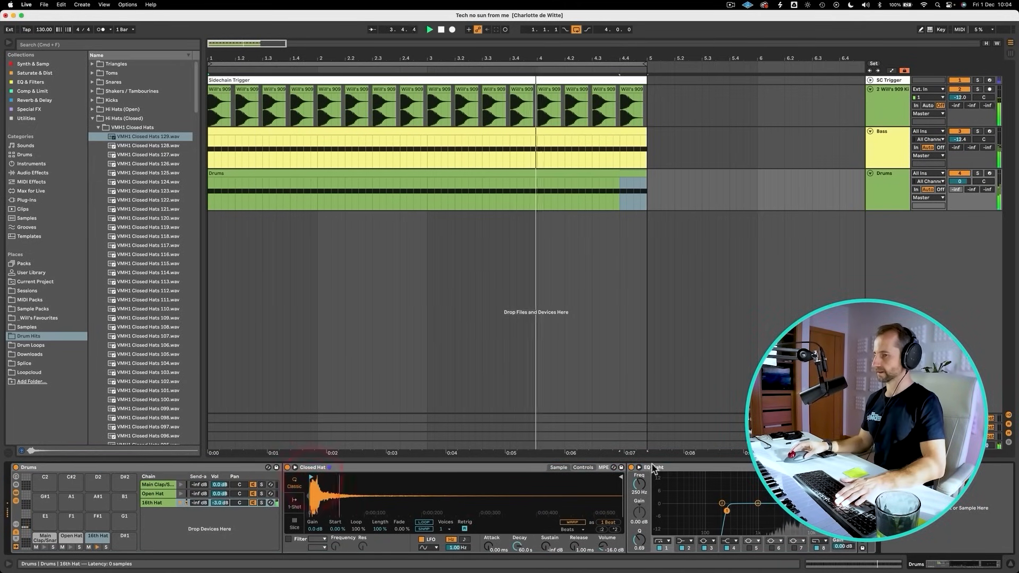
{"action": "key", "text": "space"}
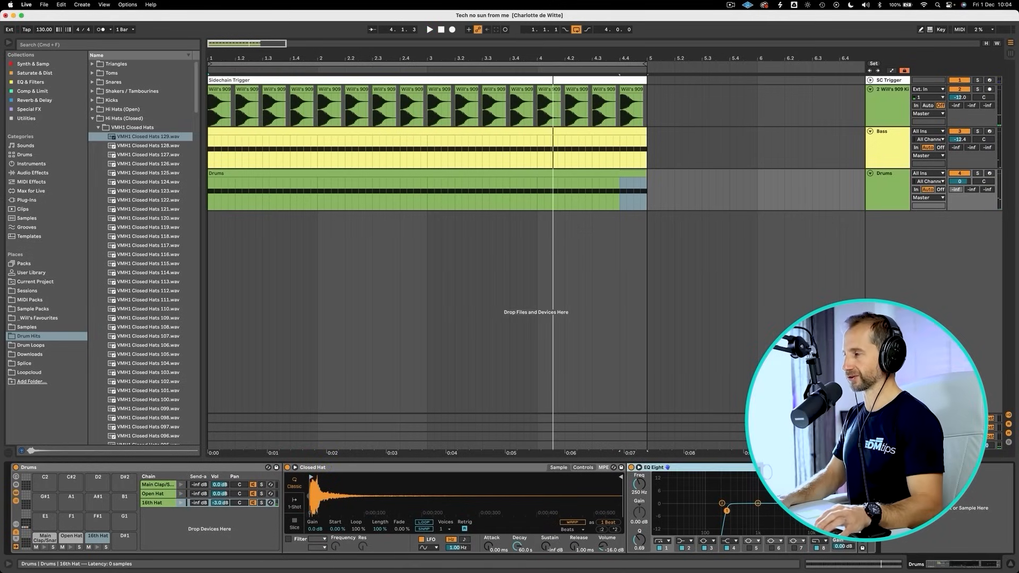
Collapse the Closed Hat sampler and EQ Eight, fold the closed hi-hats folder, and reveal SC COMP's sidechain settings
{"action": "double_click", "coordinate": [749, 467]}
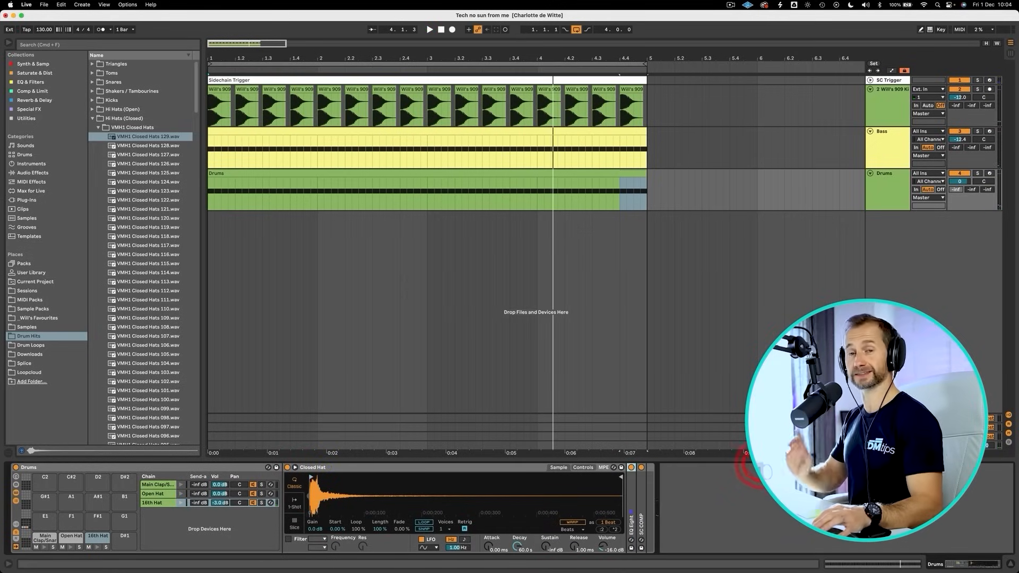
{"action": "double_click", "coordinate": [447, 468]}
{"action": "double_click", "coordinate": [306, 496]}
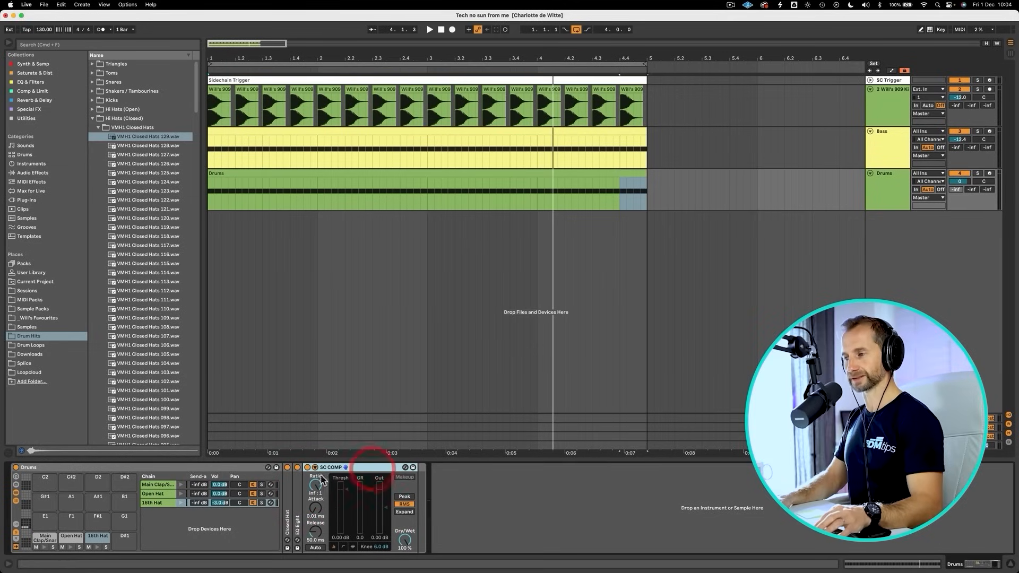
{"action": "left_click", "coordinate": [95, 119]}
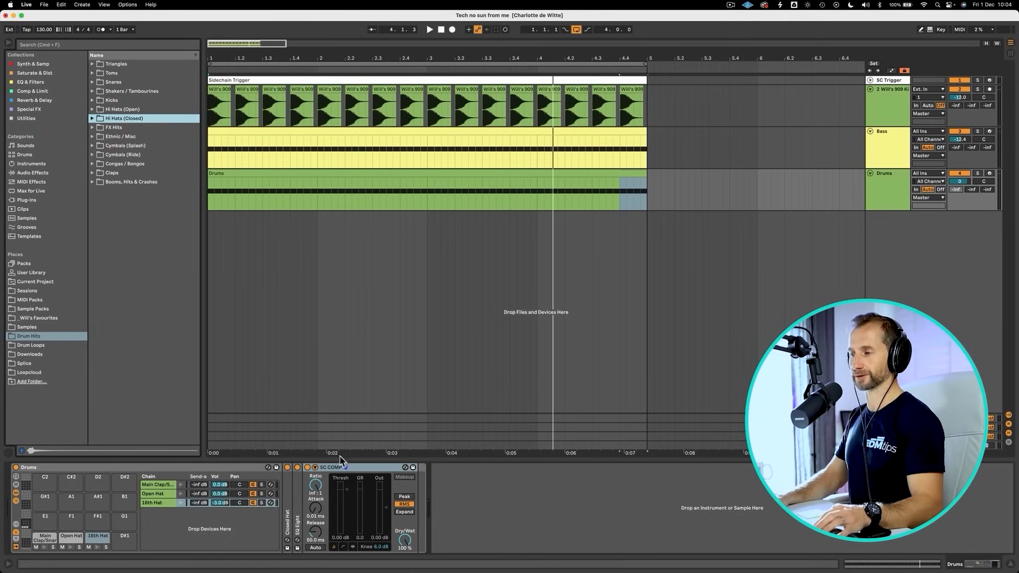
{"action": "left_click", "coordinate": [315, 468]}
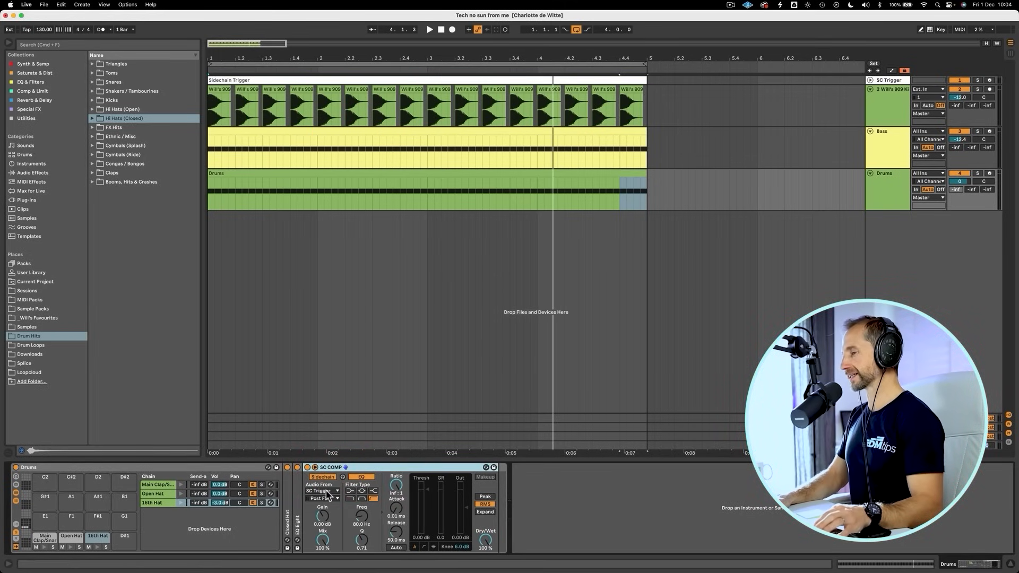
Unfold the SC Trigger track and examine its trigger notes, Rimshot device and Sends Only output routing
{"action": "left_click", "coordinate": [870, 81]}
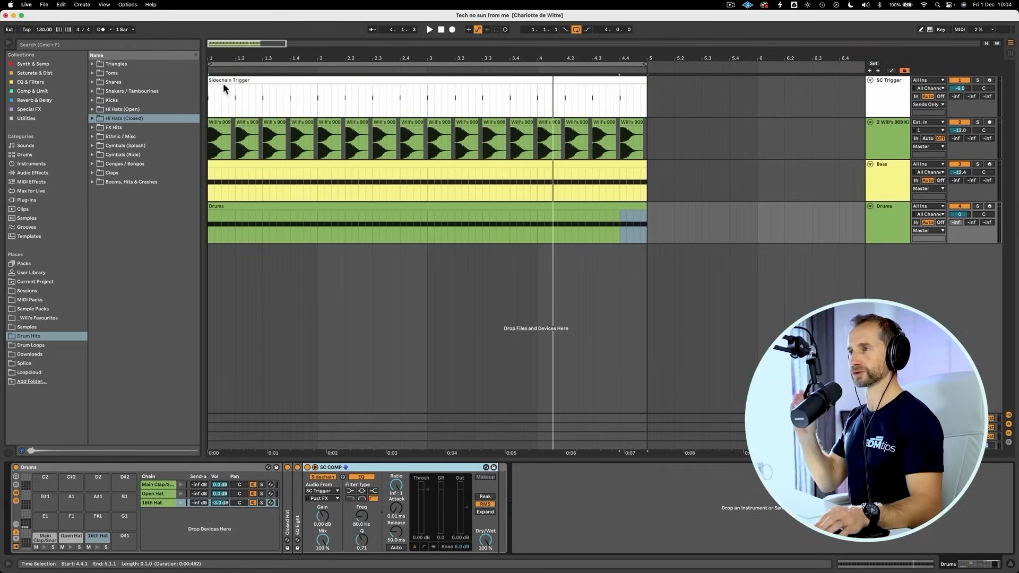
{"action": "left_click", "coordinate": [883, 100]}
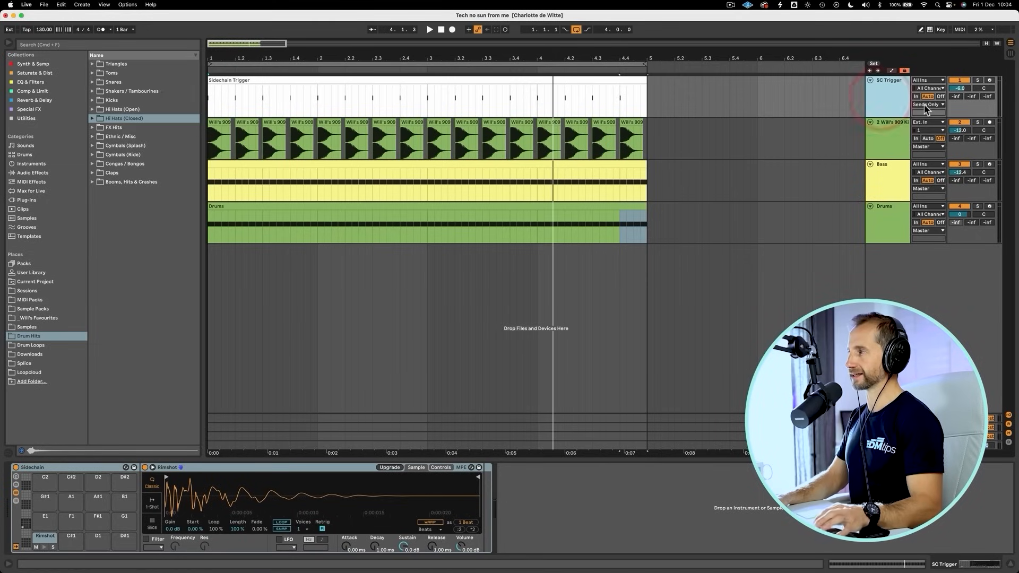
{"action": "left_click", "coordinate": [926, 105]}
{"action": "left_click", "coordinate": [924, 106]}
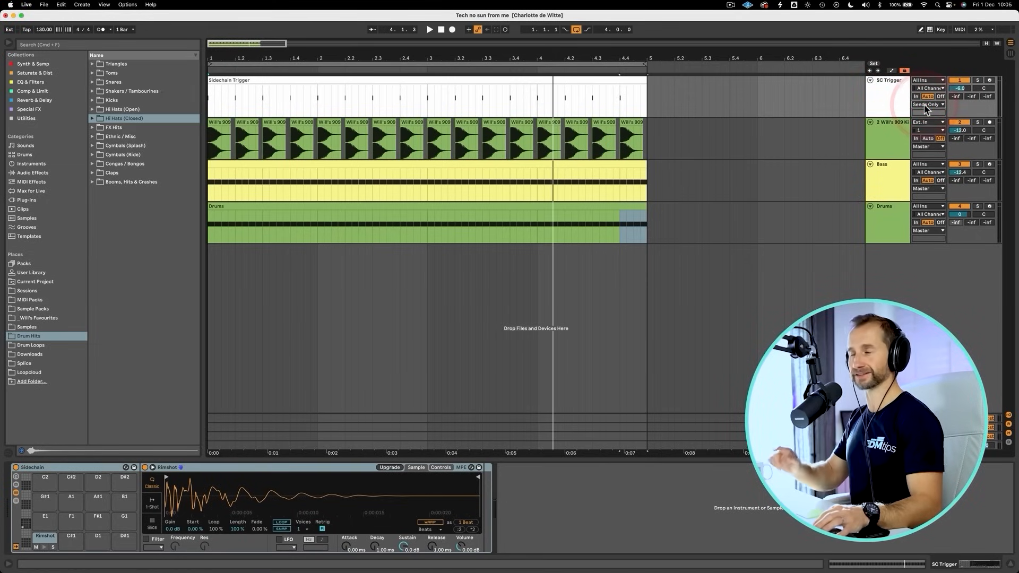
{"action": "left_click", "coordinate": [878, 98]}
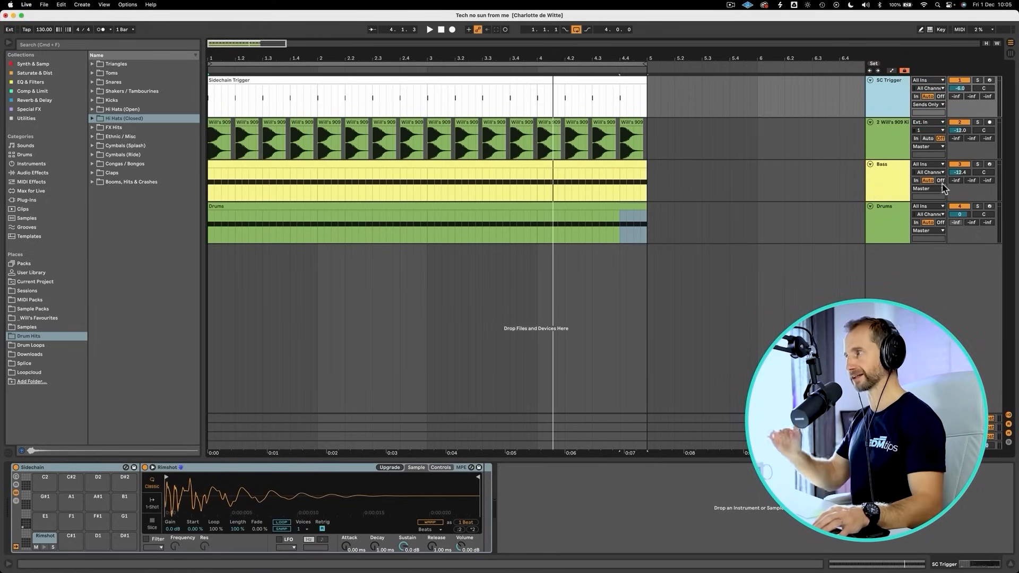
While playing the loop, set the 16th Hat's SC COMP threshold to -36.5 dB and its ratio to 2.29:1
{"action": "left_click", "coordinate": [891, 220]}
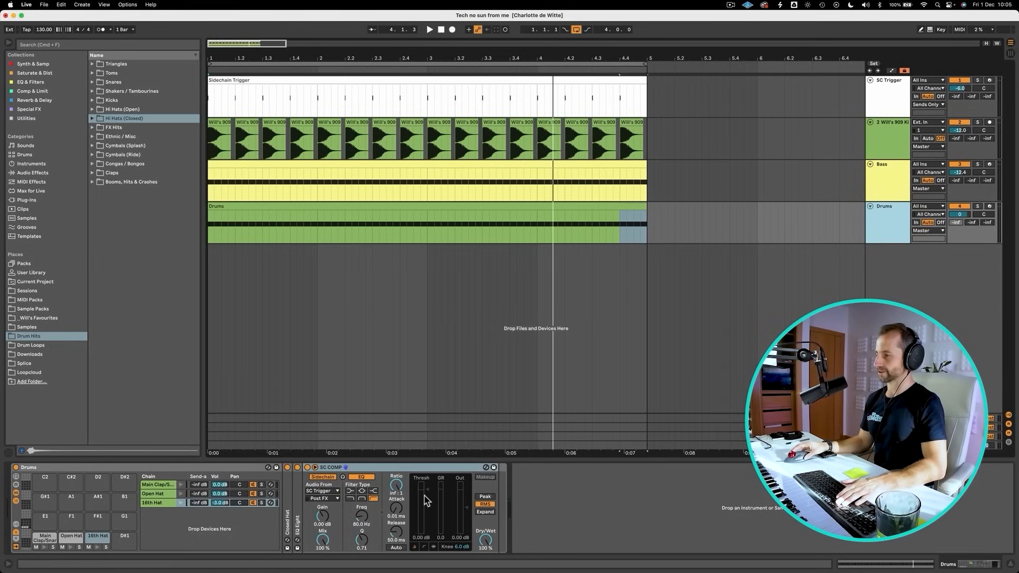
{"action": "key", "text": "space"}
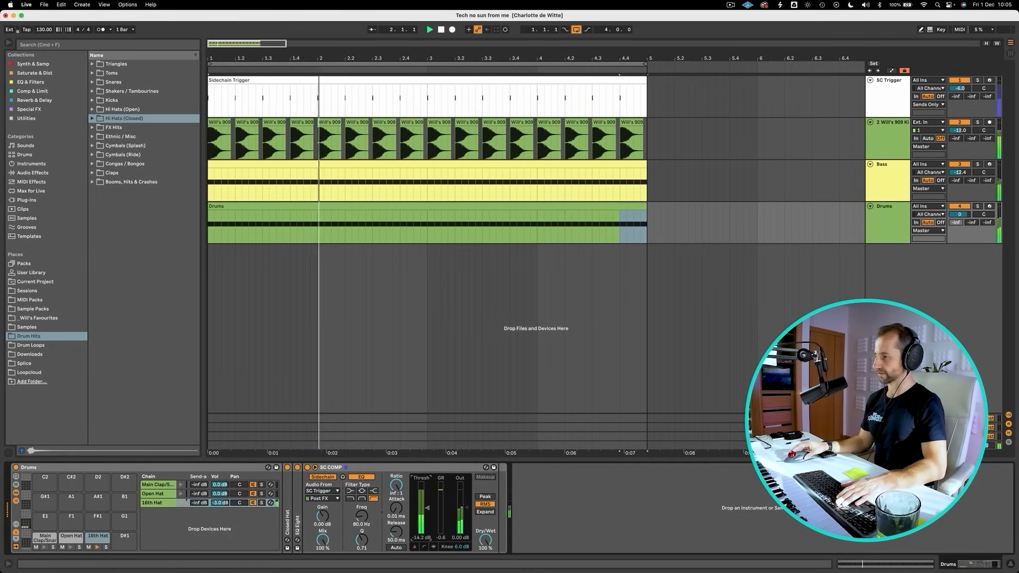
{"action": "left_click_drag", "start_coordinate": [413, 505], "coordinate": [413, 522]}
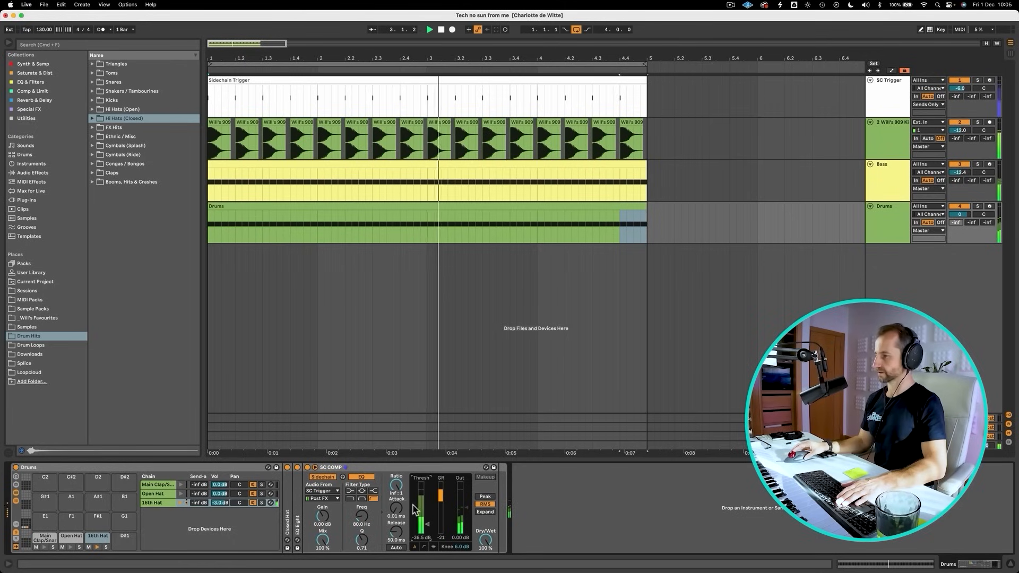
{"action": "left_click_drag", "start_coordinate": [396, 485], "coordinate": [396, 536]}
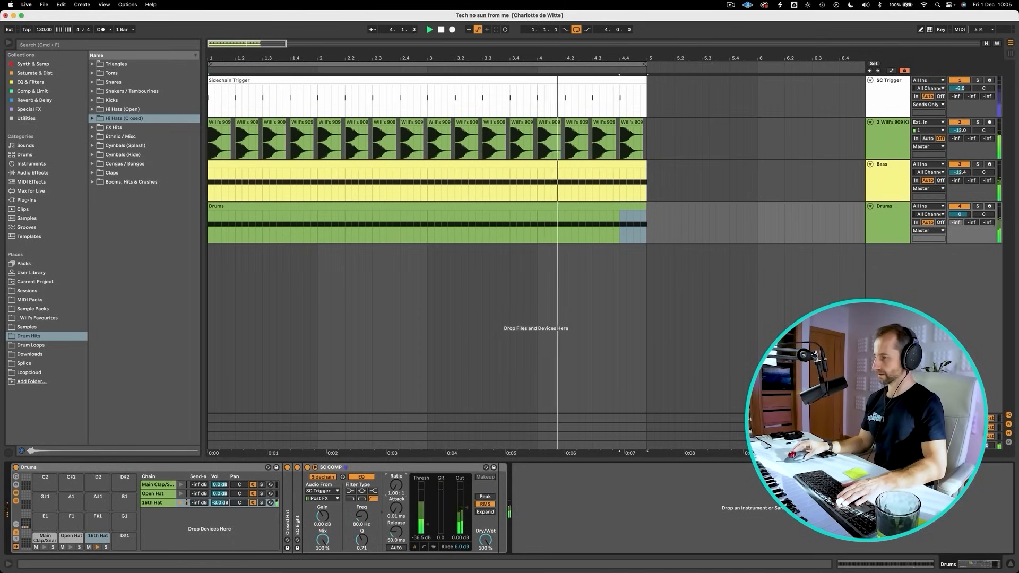
{"action": "left_click_drag", "start_coordinate": [396, 486], "coordinate": [396, 472]}
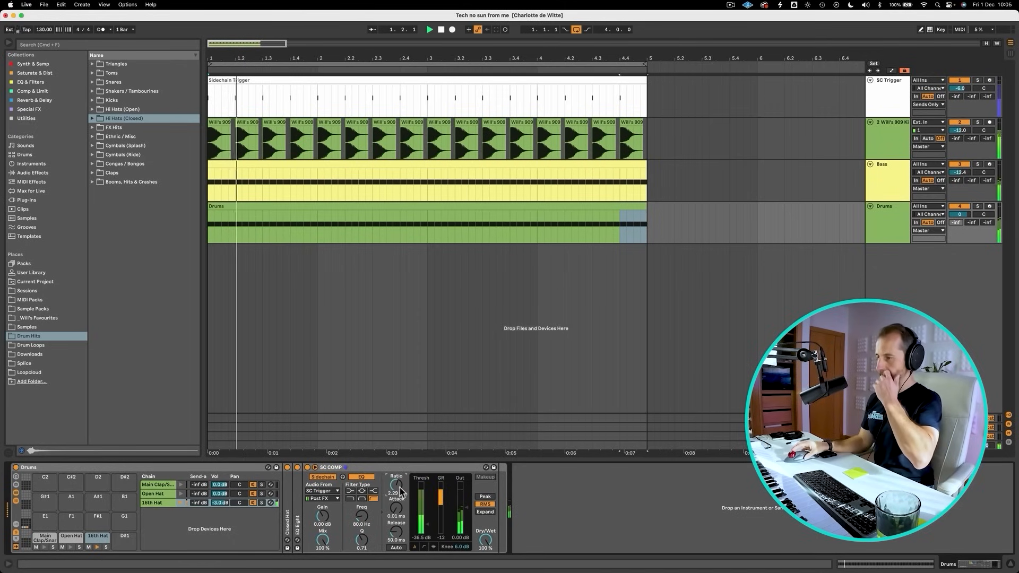
{"action": "key", "text": "space"}
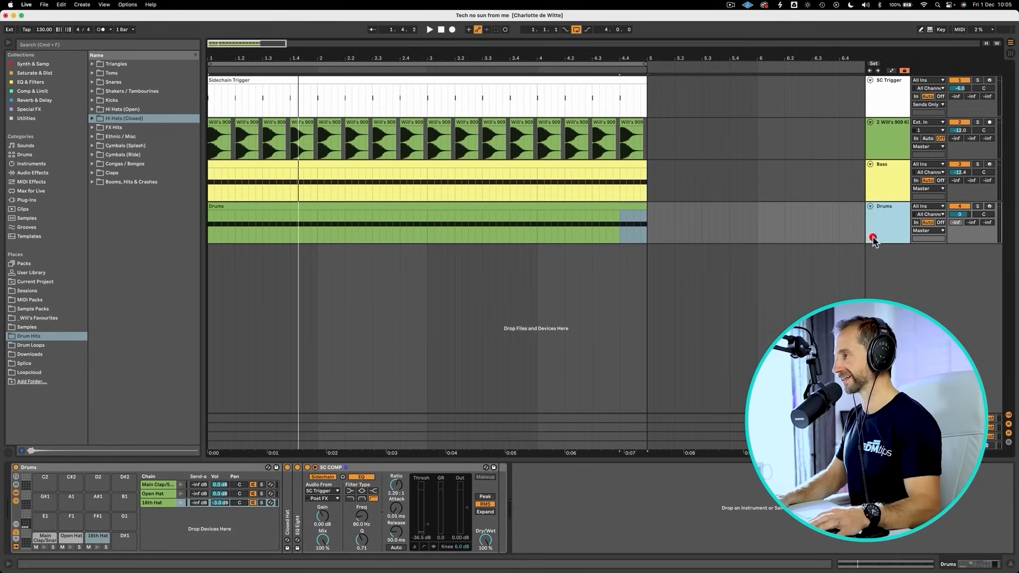
{"action": "left_click", "coordinate": [875, 208]}
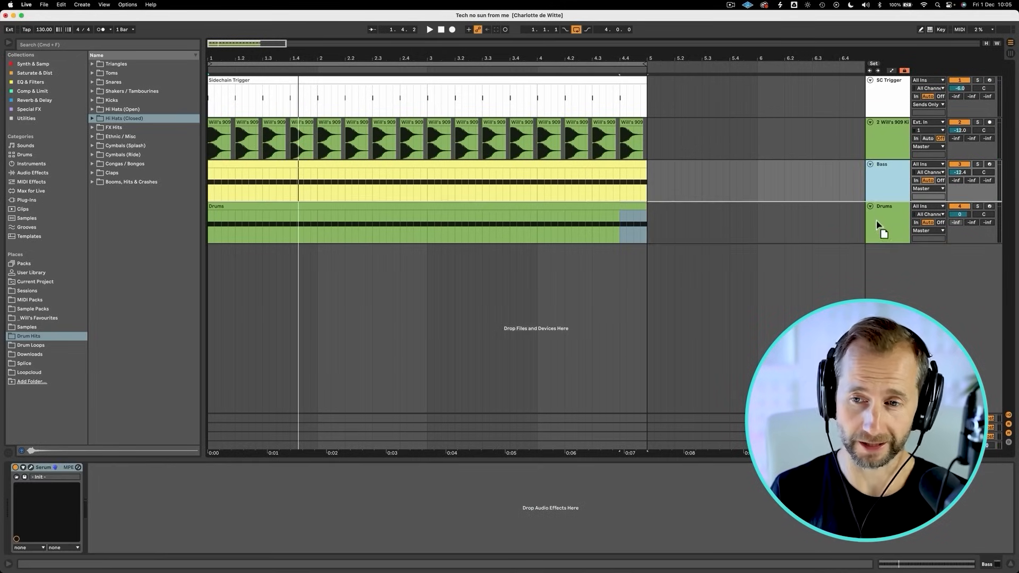
Move the Drums track above the Bass track and unfold the Hi Hats (Open) sample folder
{"action": "left_click_drag", "start_coordinate": [880, 225], "coordinate": [881, 183]}
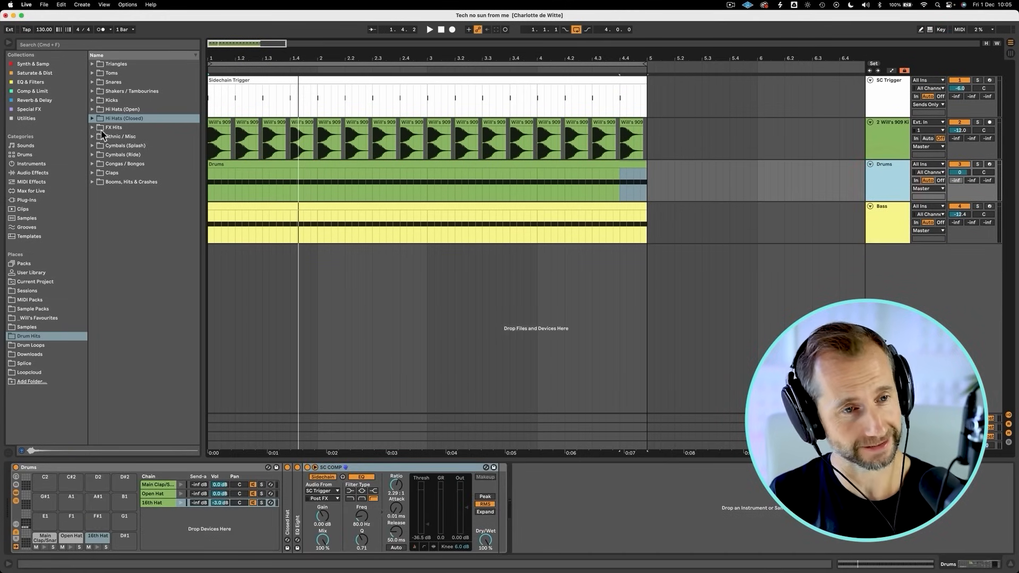
{"action": "left_click", "coordinate": [115, 118]}
{"action": "key", "text": "Right"}
{"action": "key", "text": "Up"}
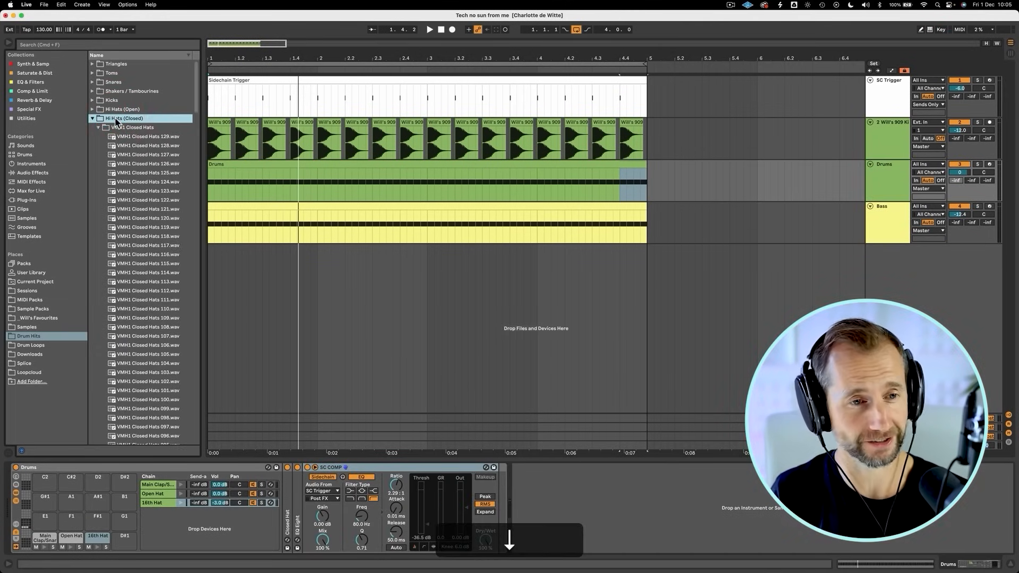
{"action": "key", "text": "Right"}
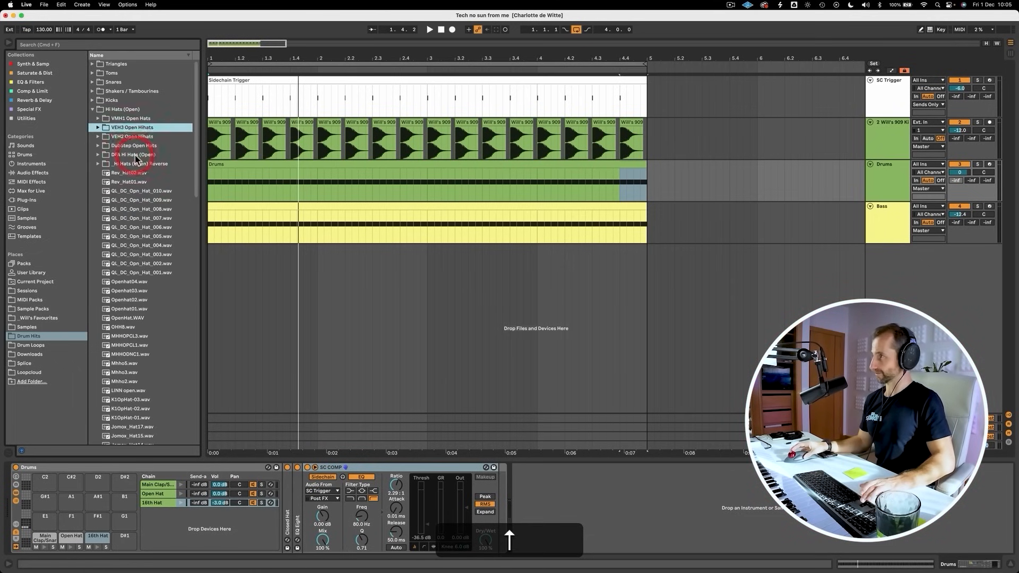
Unfold the VMH1 Open Hats folder and audition several of its samples
{"action": "key", "text": "Down"}
{"action": "key", "text": "Right"}
{"action": "key", "text": "Down"}
{"action": "left_click", "coordinate": [135, 166]}
{"action": "key", "text": "Up"}
{"action": "key", "text": "Up"}
{"action": "key", "text": "Up"}
{"action": "key", "text": "Up"}
{"action": "key", "text": "Up"}
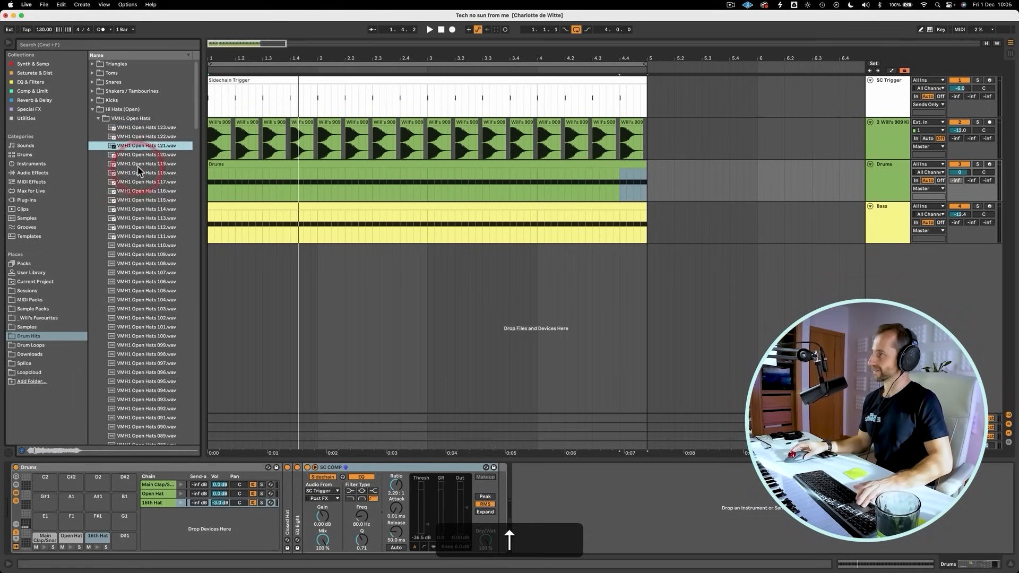
Audition the VEH2 Open Hihats samples and load VEH2 Open Hihats - 128.wav into the Open Hat chain's empty sampler
{"action": "key", "text": "Left"}
{"action": "key", "text": "Down"}
{"action": "key", "text": "Down"}
{"action": "key", "text": "Right"}
{"action": "key", "text": "Down"}
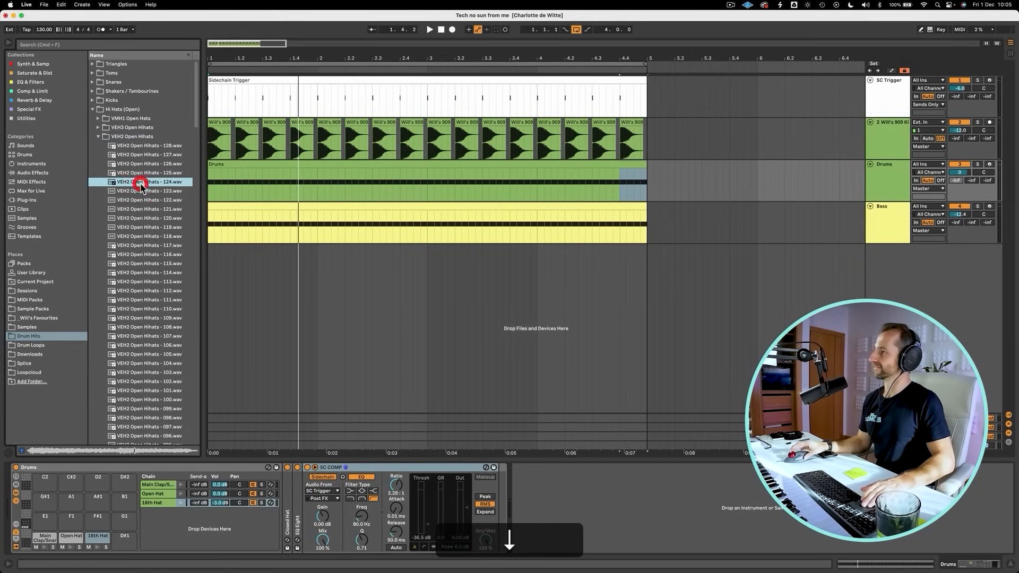
{"action": "key", "text": "Up"}
{"action": "left_click", "coordinate": [143, 148]}
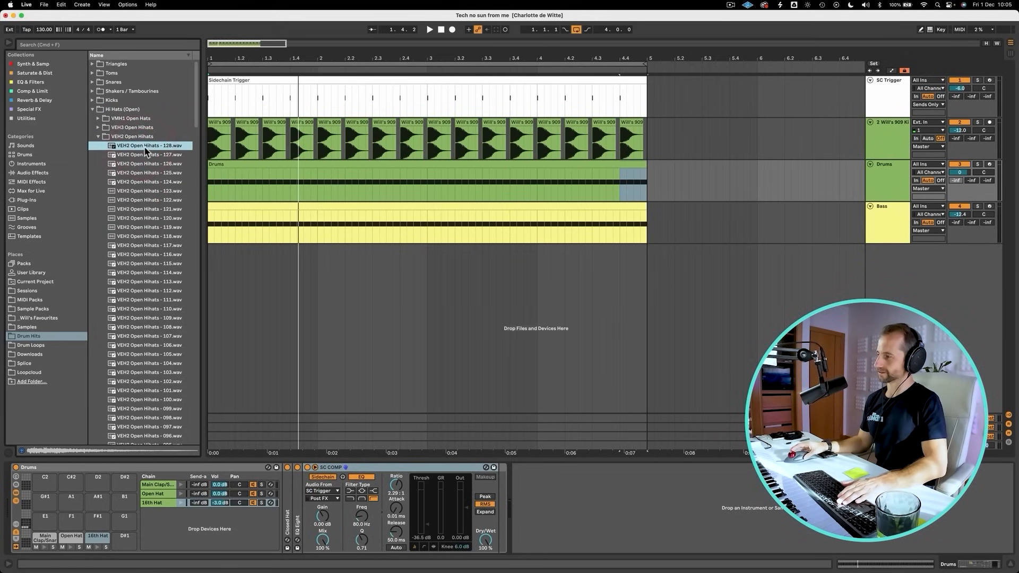
{"action": "left_click", "coordinate": [152, 493]}
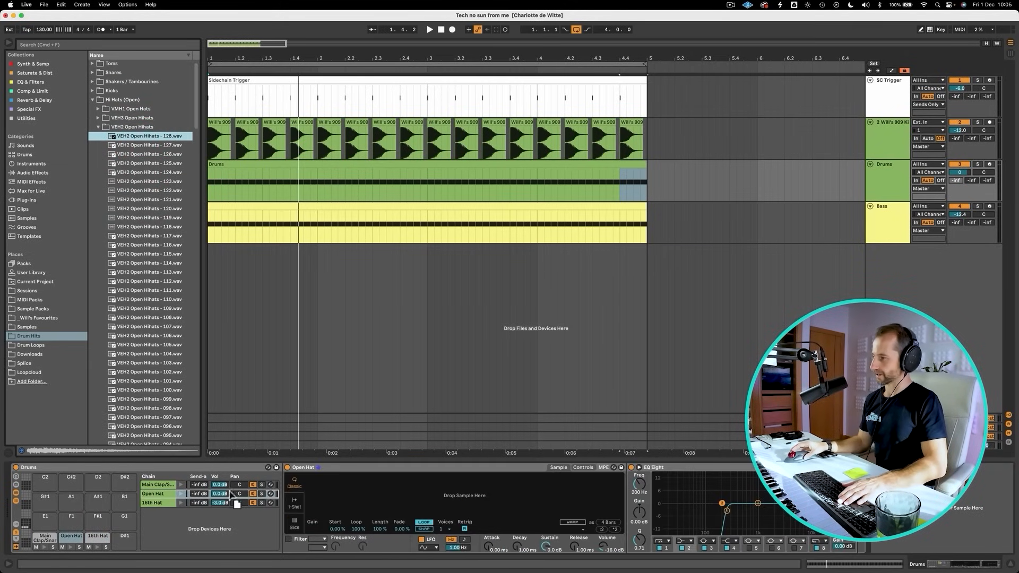
{"action": "left_click_drag", "start_coordinate": [230, 492], "coordinate": [389, 496]}
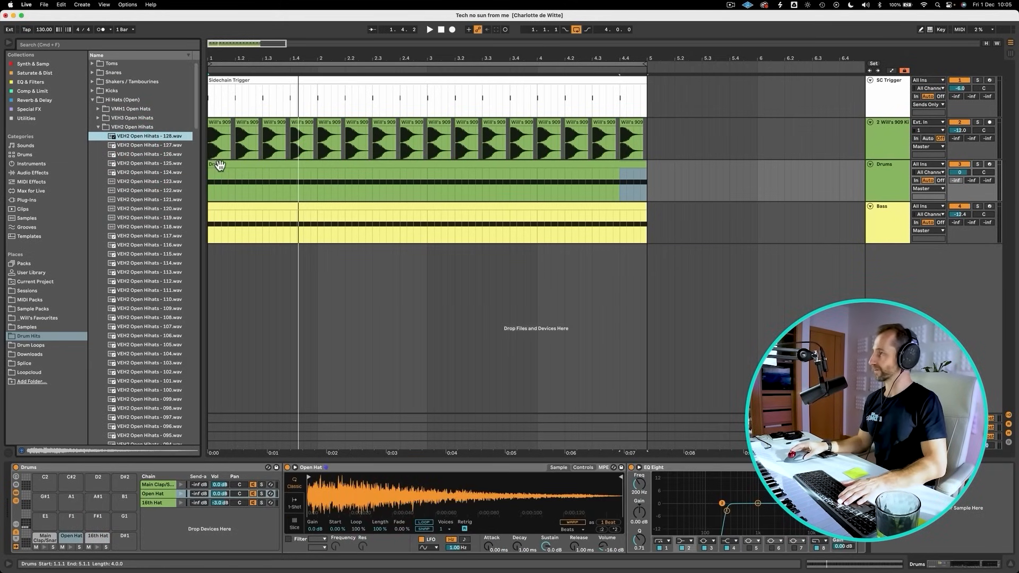
Add an Open Hat note at 1.1.3 in the Drums clip and duplicate it onto the offbeat of every beat across four bars
{"action": "double_click", "coordinate": [219, 164]}
{"action": "double_click", "coordinate": [264, 246]}
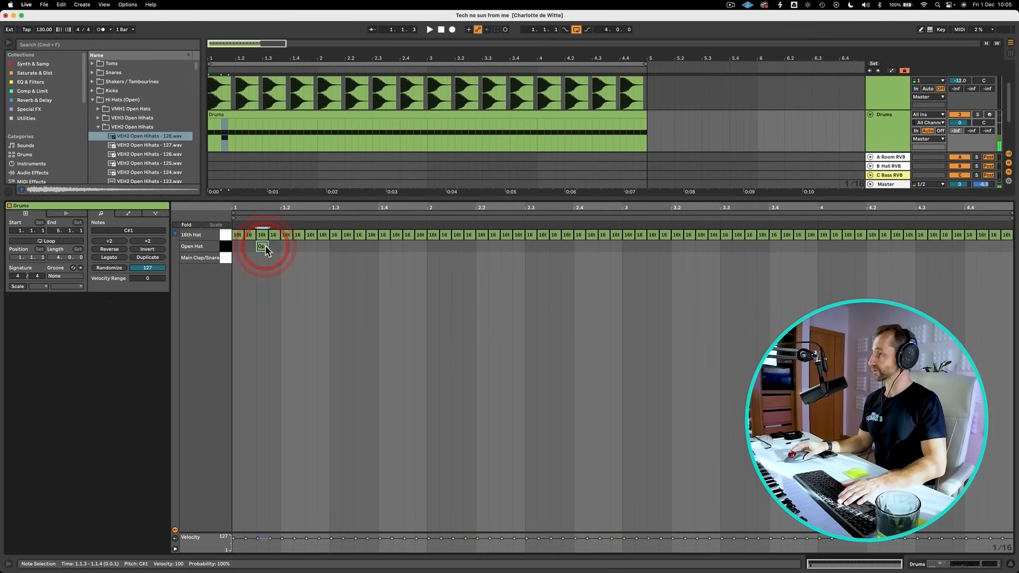
{"action": "left_click_drag", "start_coordinate": [234, 246], "coordinate": [278, 248]}
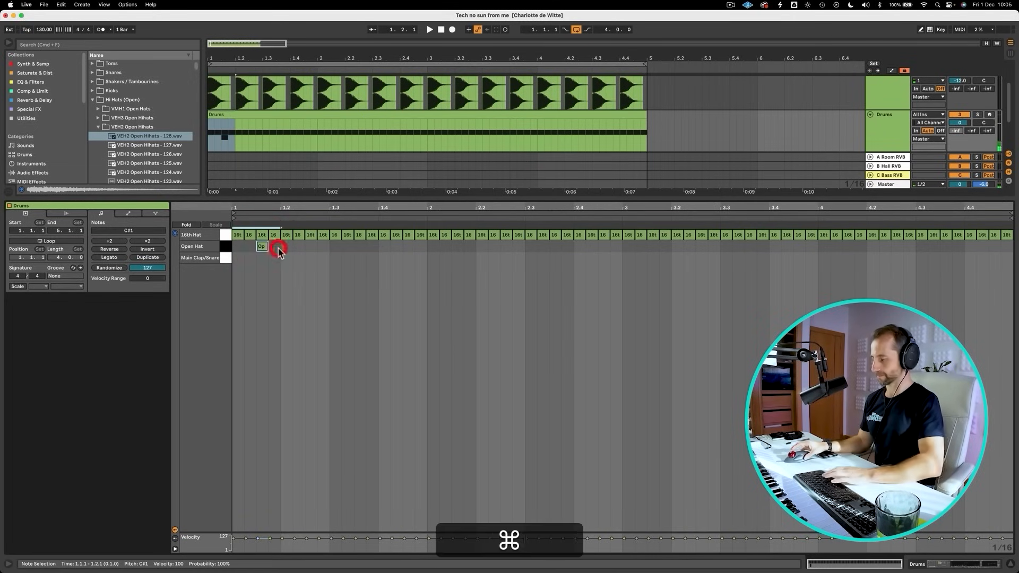
{"action": "key", "text": "super+d"}
{"action": "key", "text": "super+d"}
{"action": "key", "text": "super+d"}
{"action": "key", "text": "super+d"}
{"action": "key", "text": "super+d"}
{"action": "key", "text": "super+d"}
{"action": "key", "text": "super+d"}
{"action": "key", "text": "super+d"}
{"action": "key", "text": "super+d"}
{"action": "key", "text": "super+d"}
{"action": "key", "text": "super+d"}
{"action": "key", "text": "super+d"}
{"action": "key", "text": "super+d"}
{"action": "key", "text": "super+d"}
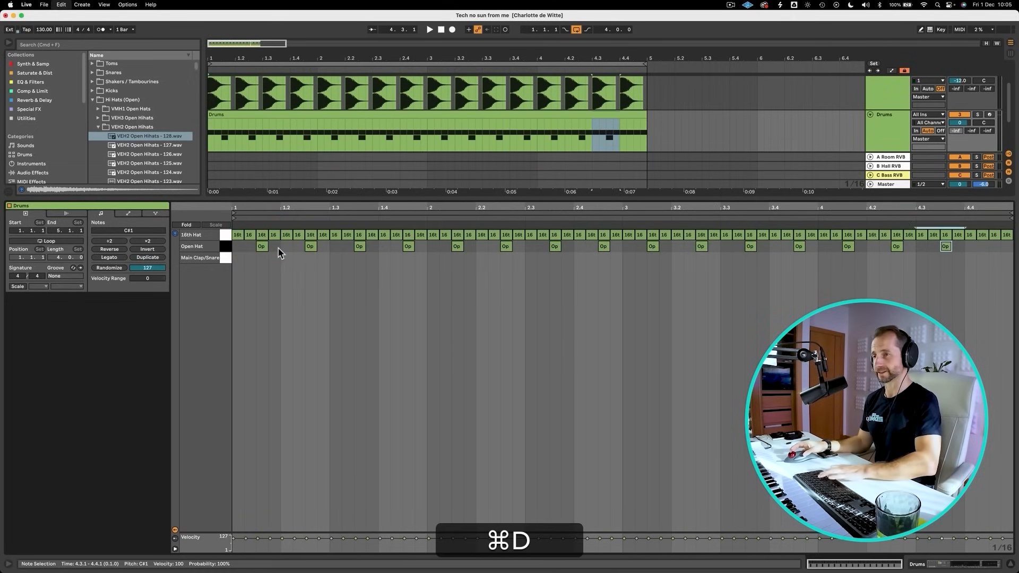
{"action": "key", "text": "super+d"}
Play the loop with the Open Hat chain's volume lowered to -8.4 dB, and save the set
{"action": "key", "text": "shift+super+Tab"}
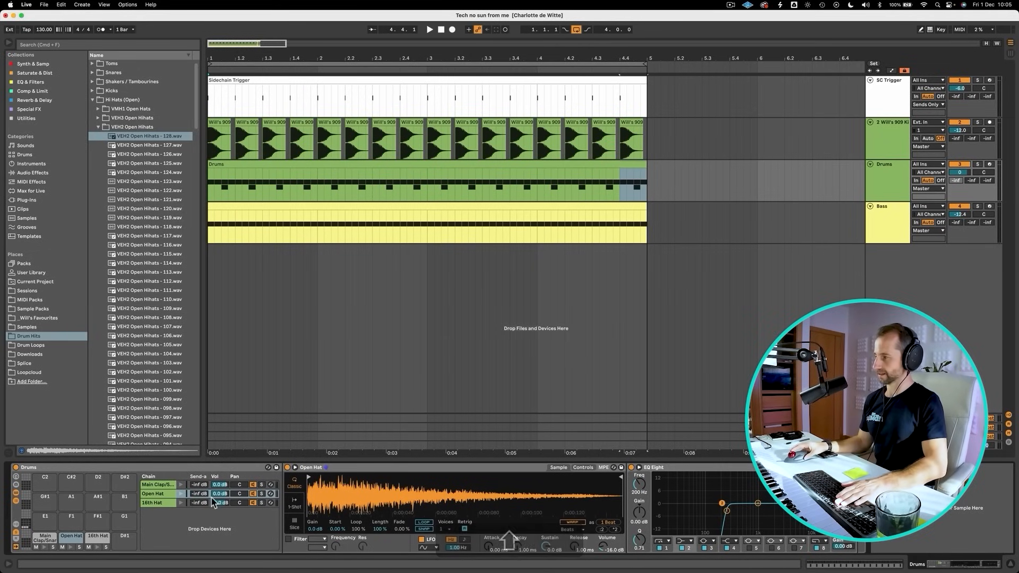
{"action": "left_click_drag", "start_coordinate": [219, 494], "coordinate": [225, 498]}
{"action": "key", "text": "space"}
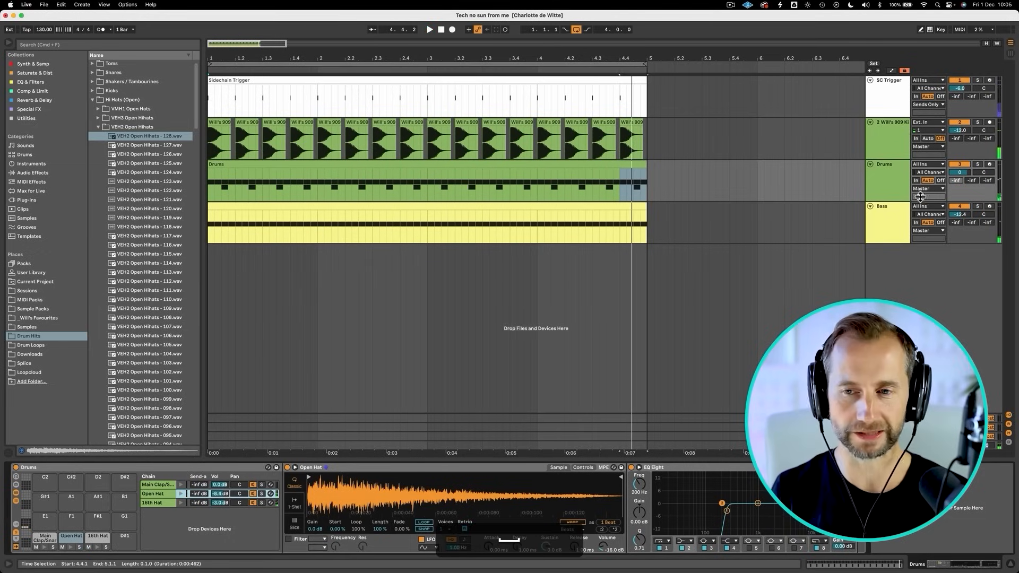
{"action": "left_click", "coordinate": [892, 221]}
{"action": "key", "text": "super+s"}
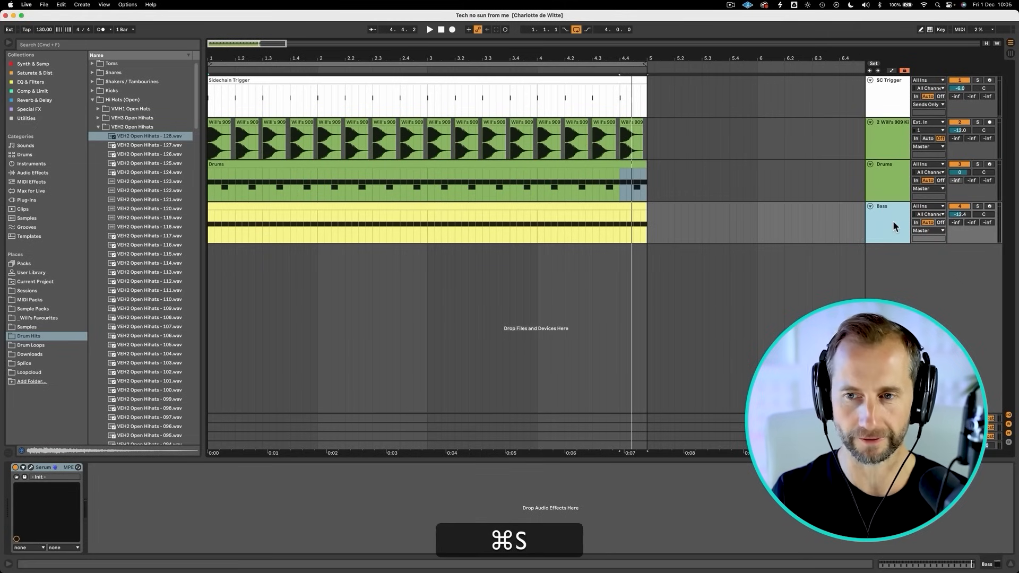
Return to the Drums track, fold the open hi-hat folders and unfold the Cymbals (Ride) folder
{"action": "left_click", "coordinate": [893, 187]}
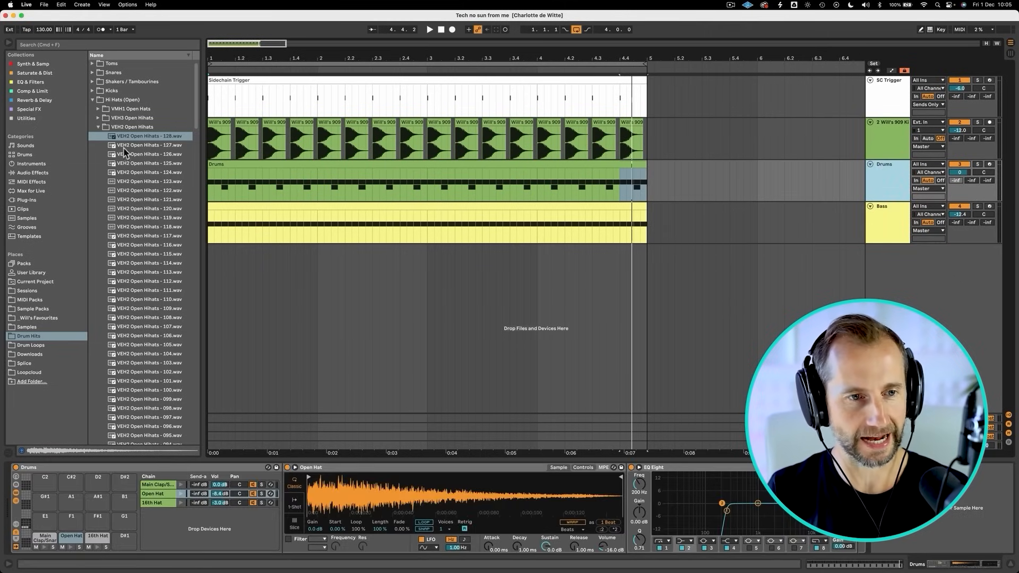
{"action": "key", "text": "Left"}
{"action": "key", "text": "Left"}
{"action": "key", "text": "Left"}
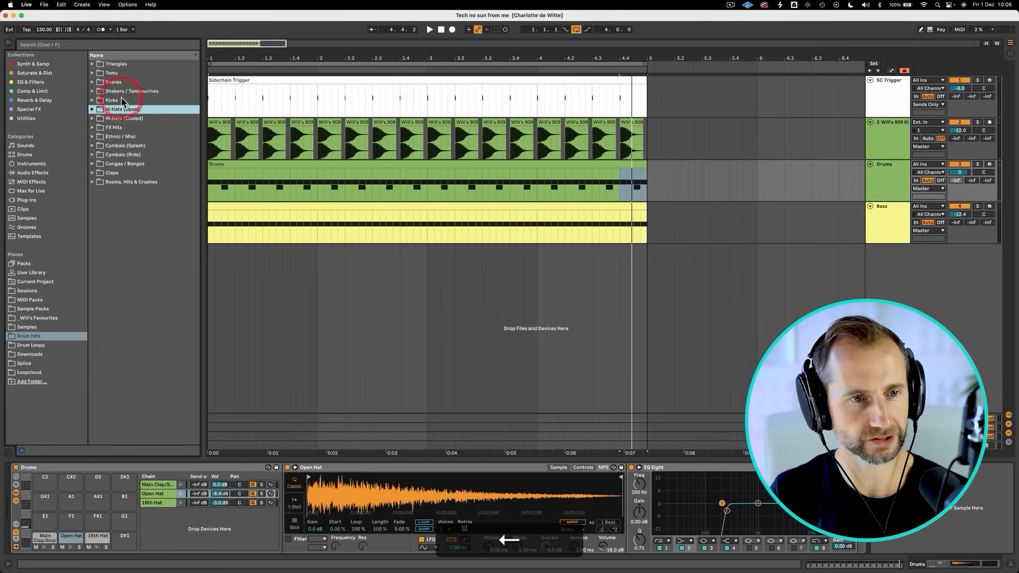
{"action": "left_click", "coordinate": [132, 153]}
{"action": "key", "text": "Right"}
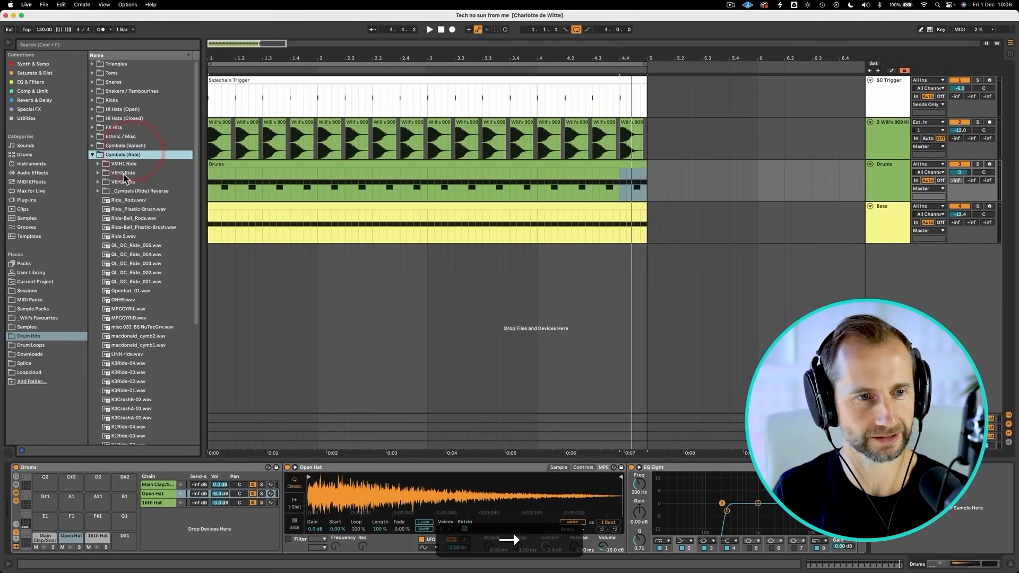
Unfold the VMH1 Ride folder and audition its ride cymbal samples
{"action": "left_click", "coordinate": [126, 168]}
{"action": "key", "text": "Right"}
{"action": "key", "text": "Down"}
{"action": "key", "text": "Down"}
{"action": "key", "text": "Down"}
{"action": "key", "text": "Down"}
{"action": "key", "text": "Down"}
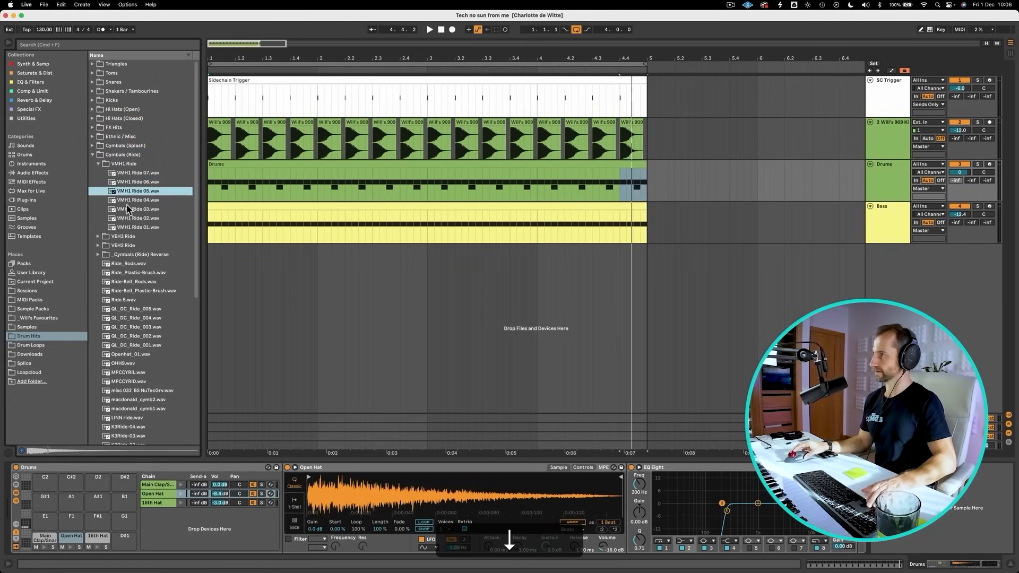
{"action": "key", "text": "Up"}
{"action": "key", "text": "Up"}
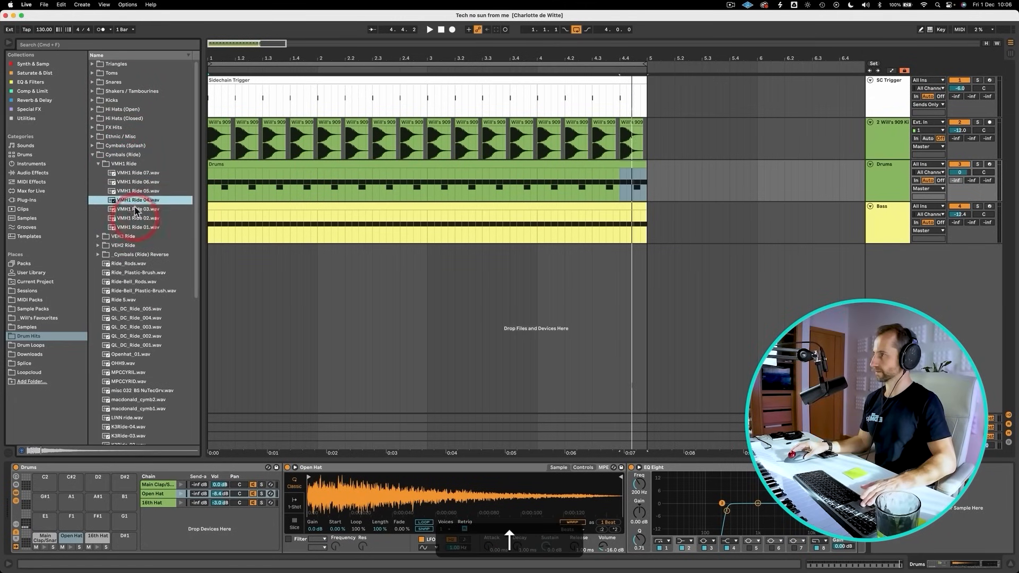
Load VMH1 Ride 05.wav onto the Drums rack's empty D#1 pad and set its chain volume to -5.2 dB
{"action": "left_click_drag", "start_coordinate": [137, 194], "coordinate": [173, 325]}
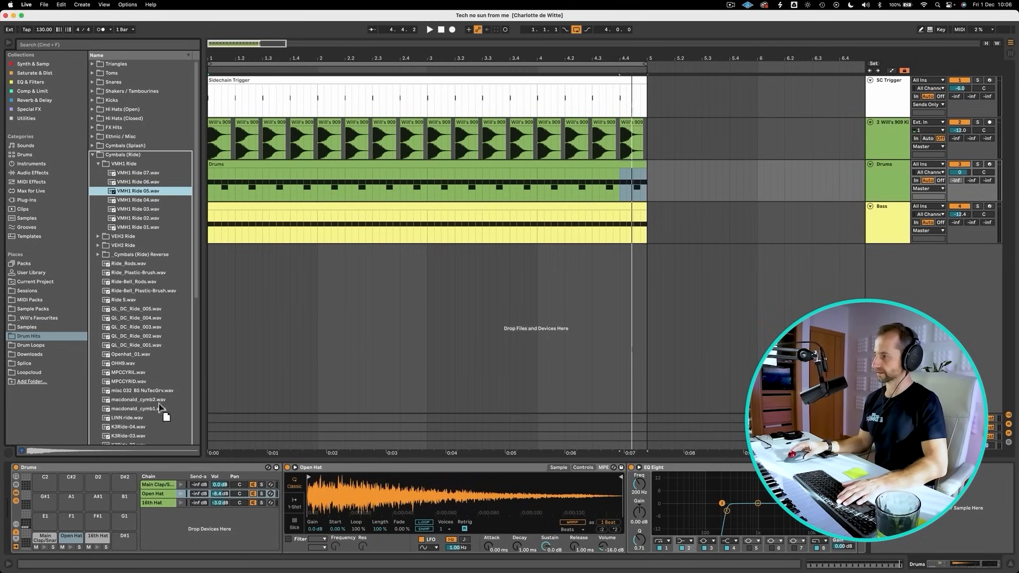
{"action": "left_click_drag", "start_coordinate": [159, 406], "coordinate": [46, 498]}
{"action": "left_click_drag", "start_coordinate": [137, 555], "coordinate": [134, 537]}
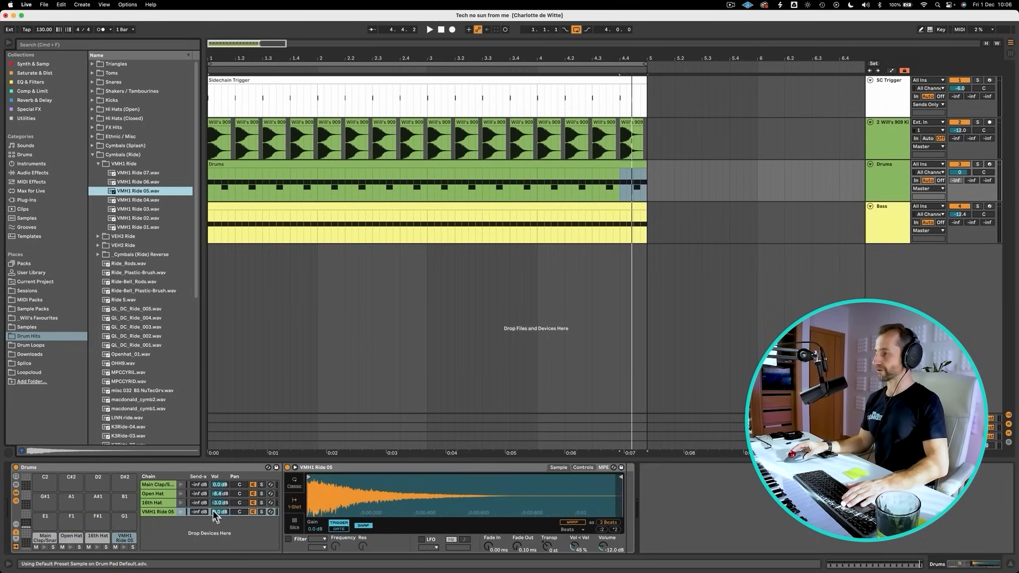
{"action": "left_click_drag", "start_coordinate": [214, 512], "coordinate": [214, 525]}
Add a VMH1 Ride 05 note at 1.1.1 in the Drums clip and lengthen it to about an eighth note
{"action": "double_click", "coordinate": [223, 176]}
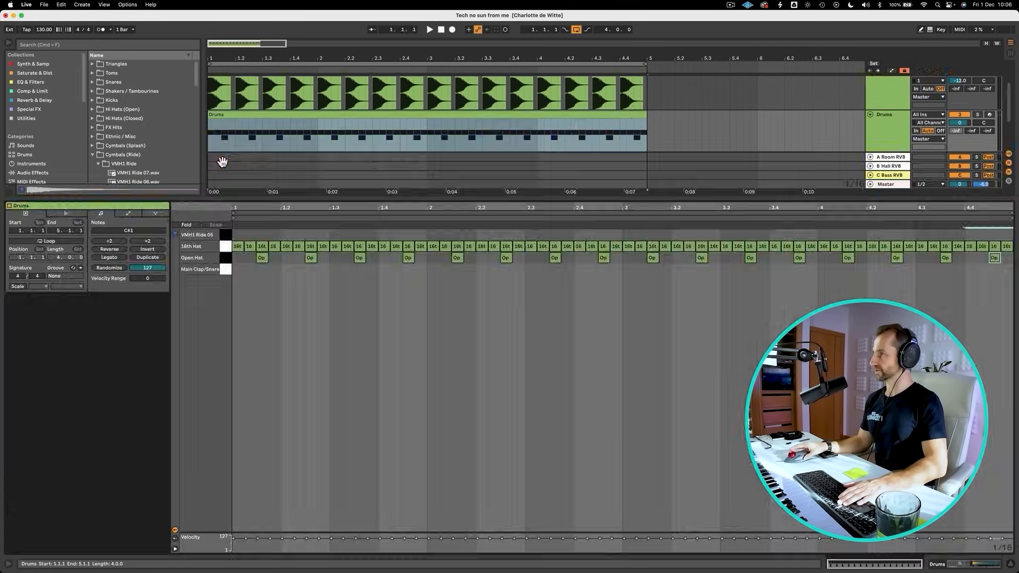
{"action": "double_click", "coordinate": [236, 234]}
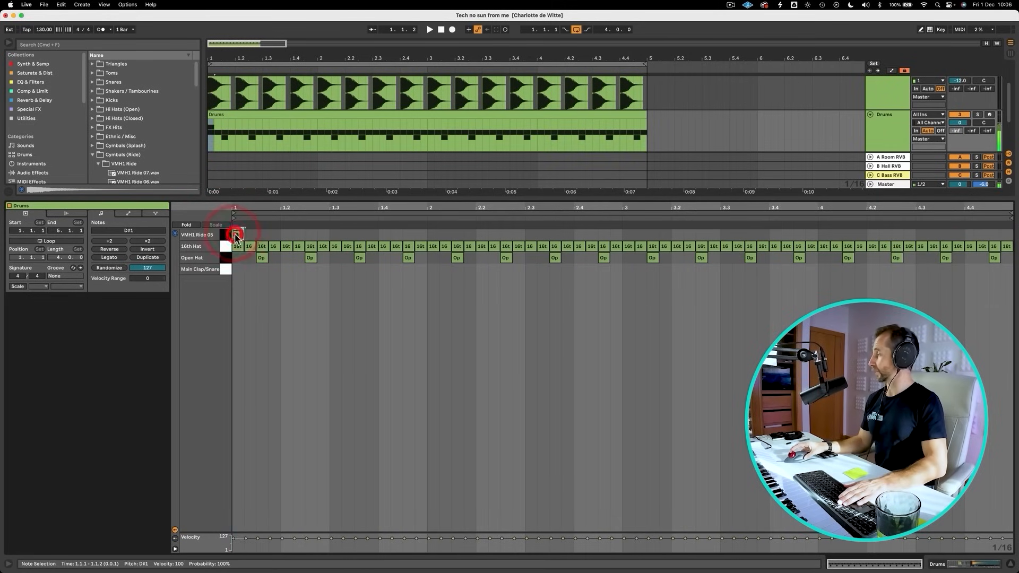
{"action": "left_click_drag", "start_coordinate": [245, 234], "coordinate": [257, 235]}
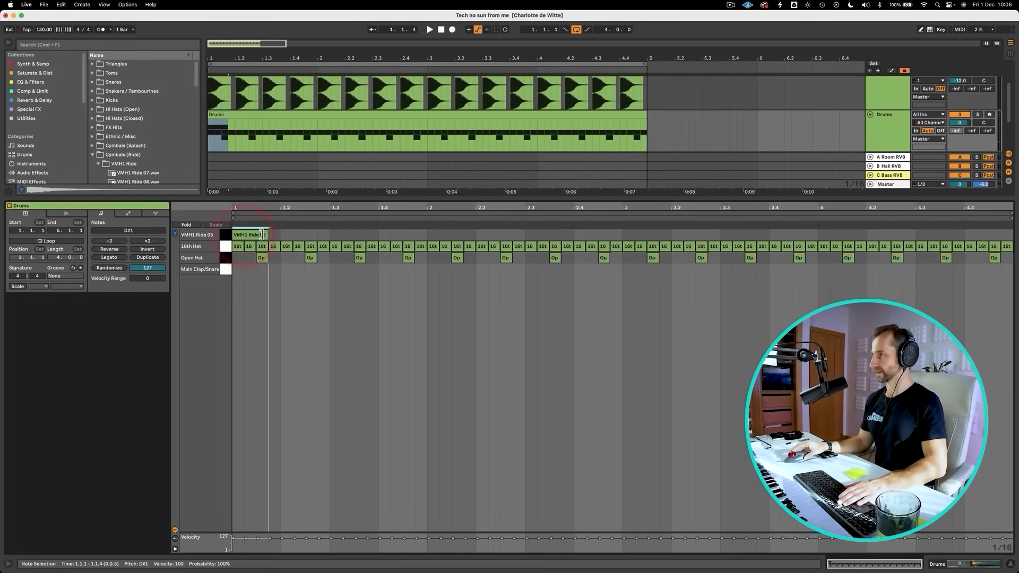
Duplicate the ride note repeatedly along the VMH1 Ride 05 lane through bar 4
{"action": "key", "text": "super+d"}
{"action": "key", "text": "super+d"}
{"action": "key", "text": "super+d"}
{"action": "key", "text": "super+d"}
{"action": "key", "text": "super+d"}
{"action": "key", "text": "super+d"}
{"action": "key", "text": "super+d"}
{"action": "key", "text": "super+d"}
{"action": "key", "text": "super+d"}
{"action": "key", "text": "super+d"}
{"action": "key", "text": "super+d"}
{"action": "key", "text": "super+d"}
{"action": "key", "text": "super+d"}
{"action": "key", "text": "super+d"}
{"action": "key", "text": "super+d"}
{"action": "key", "text": "super+d"}
{"action": "key", "text": "super+d"}
{"action": "key", "text": "super+d"}
{"action": "key", "text": "super+d"}
{"action": "key", "text": "super+d"}
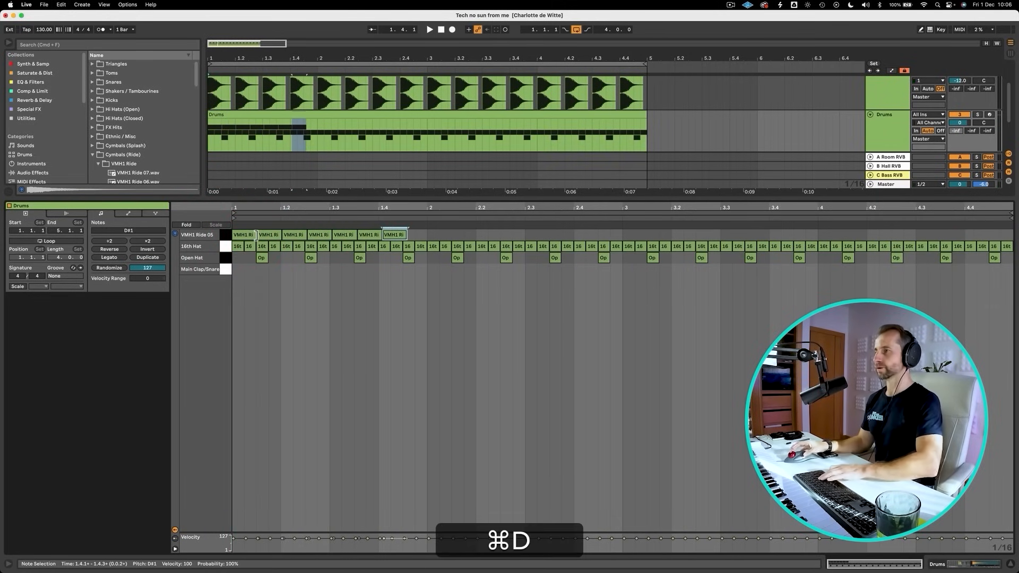
{"action": "key", "text": "super+d"}
{"action": "key", "text": "super+d"}
{"action": "key", "text": "super+d"}
{"action": "key", "text": "super+d"}
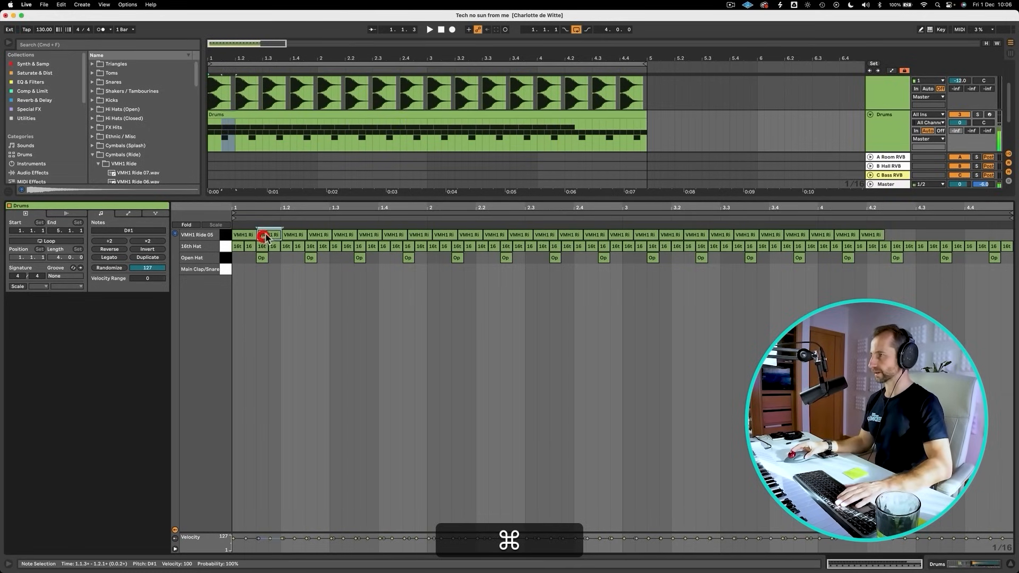
Delete all the duplicated ride notes after the first one
{"action": "key", "text": "BackSpace"}
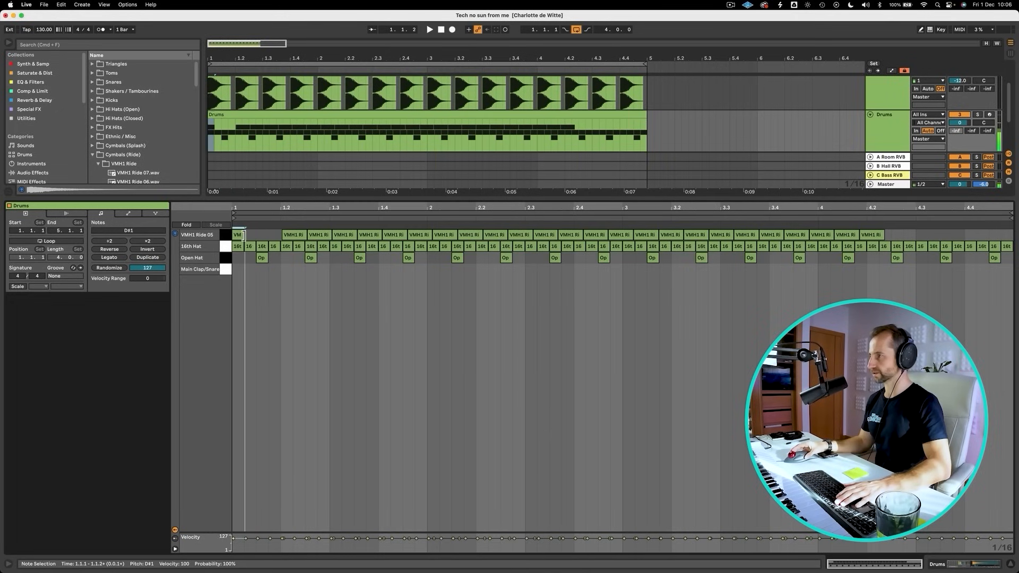
{"action": "left_click", "coordinate": [268, 237]}
{"action": "left_click_drag", "start_coordinate": [268, 237], "coordinate": [903, 204]}
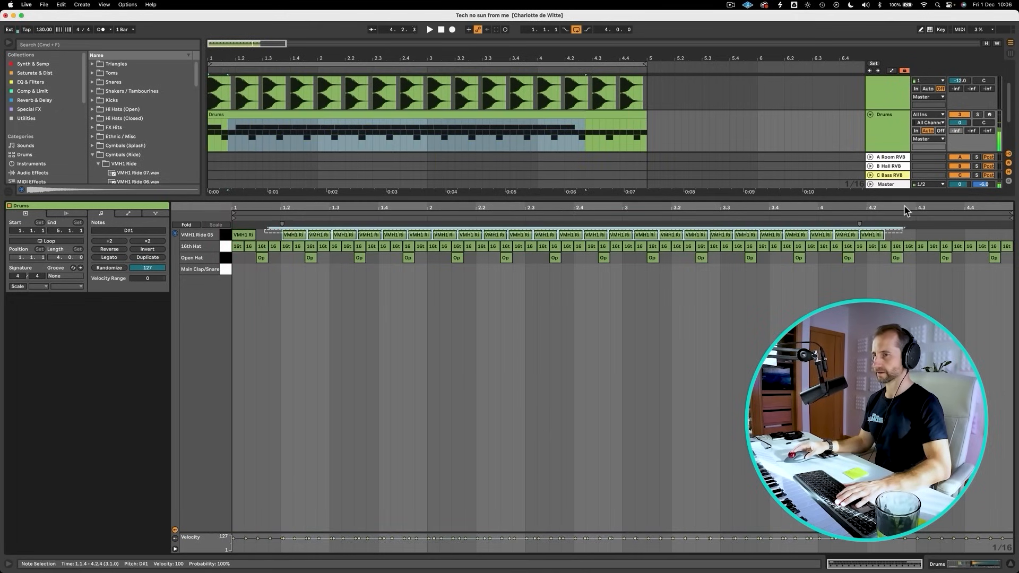
{"action": "key", "text": "BackSpace"}
Duplicate the first ride note in back-to-back eighth notes across all four bars of the Drums clip
{"action": "left_click", "coordinate": [244, 235]}
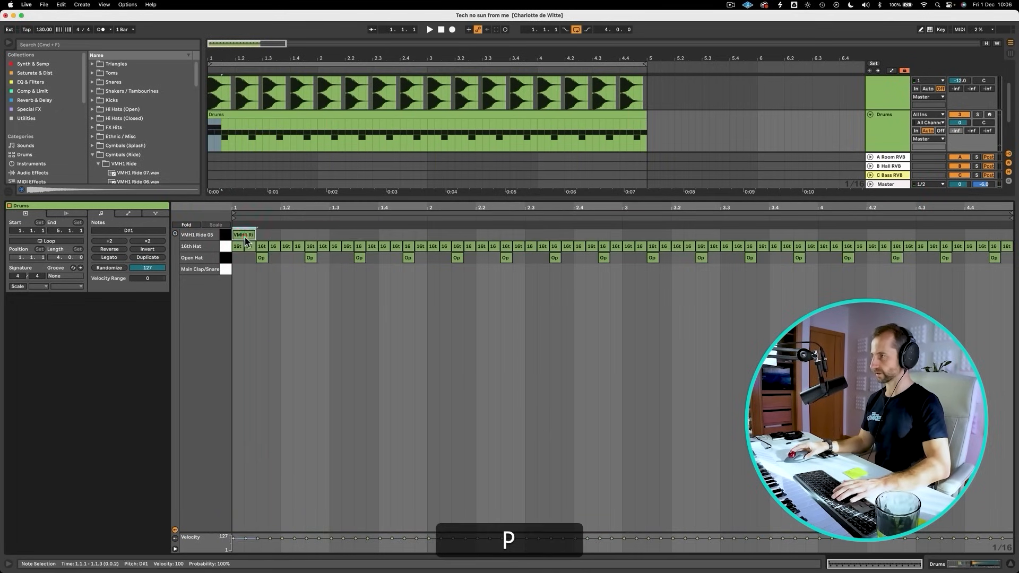
{"action": "key", "text": "cmd+d"}
{"action": "key", "text": "cmd+d"}
{"action": "key", "text": "cmd+d"}
{"action": "key", "text": "cmd+d"}
{"action": "key", "text": "cmd+d"}
{"action": "key", "text": "cmd+d"}
{"action": "key", "text": "super+d"}
{"action": "key", "text": "super+d"}
{"action": "key", "text": "super+d"}
{"action": "key", "text": "super+d"}
{"action": "key", "text": "super+d"}
{"action": "key", "text": "super+d"}
{"action": "key", "text": "super+d"}
{"action": "key", "text": "super+d"}
{"action": "key", "text": "super+d"}
{"action": "key", "text": "super+d"}
{"action": "key", "text": "super+d"}
{"action": "key", "text": "super+d"}
{"action": "key", "text": "super+d"}
{"action": "key", "text": "super+d"}
{"action": "key", "text": "super+d"}
{"action": "key", "text": "super+d"}
{"action": "key", "text": "super+d"}
{"action": "key", "text": "super+d"}
{"action": "key", "text": "super+d"}
{"action": "key", "text": "super+d"}
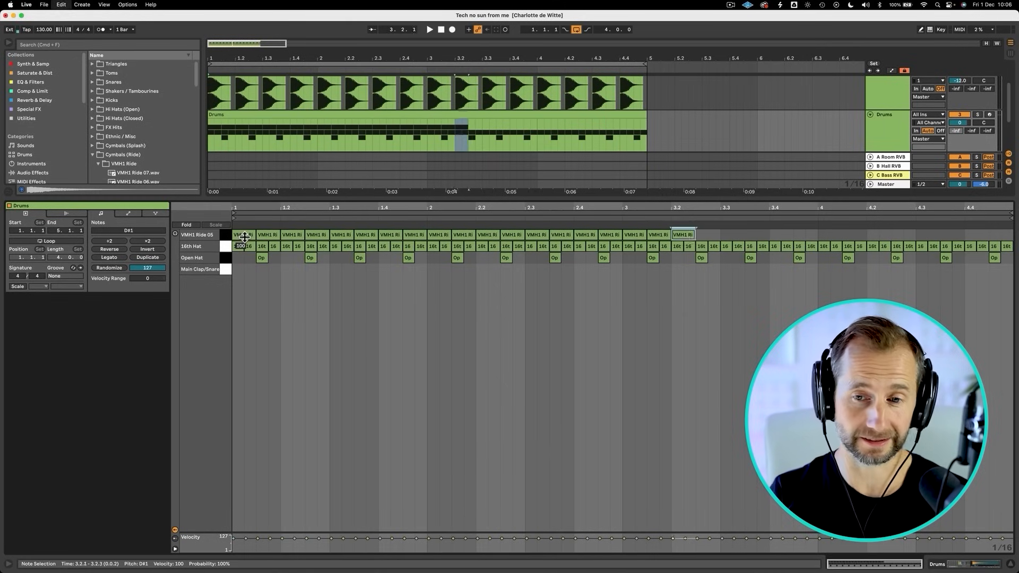
{"action": "key", "text": "super+d"}
{"action": "key", "text": "super+d"}
{"action": "key", "text": "super+d"}
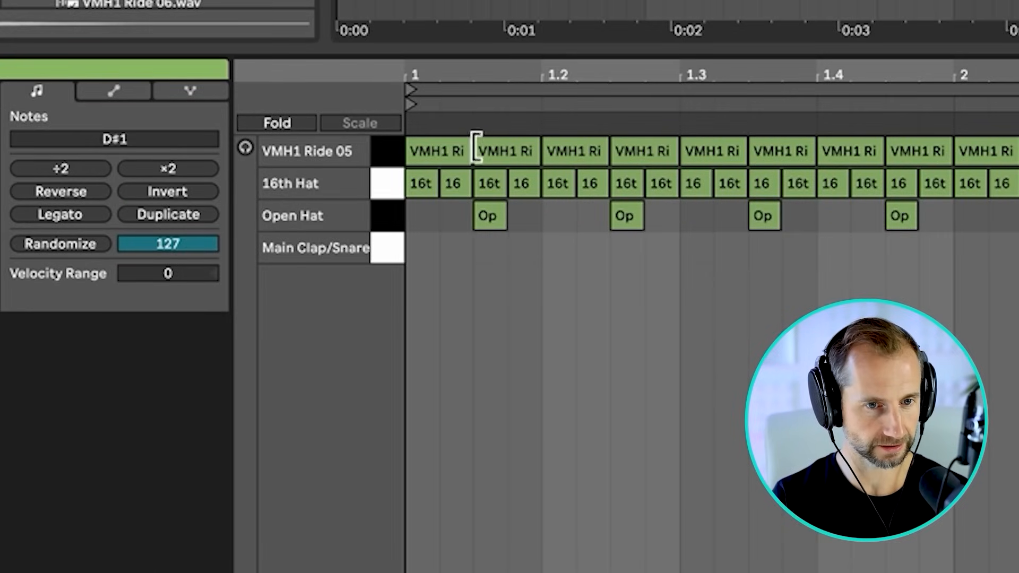
Switch the VMH1 Ride 05 sampler to Classic mode and set its voices to 1
{"action": "left_click", "coordinate": [436, 151]}
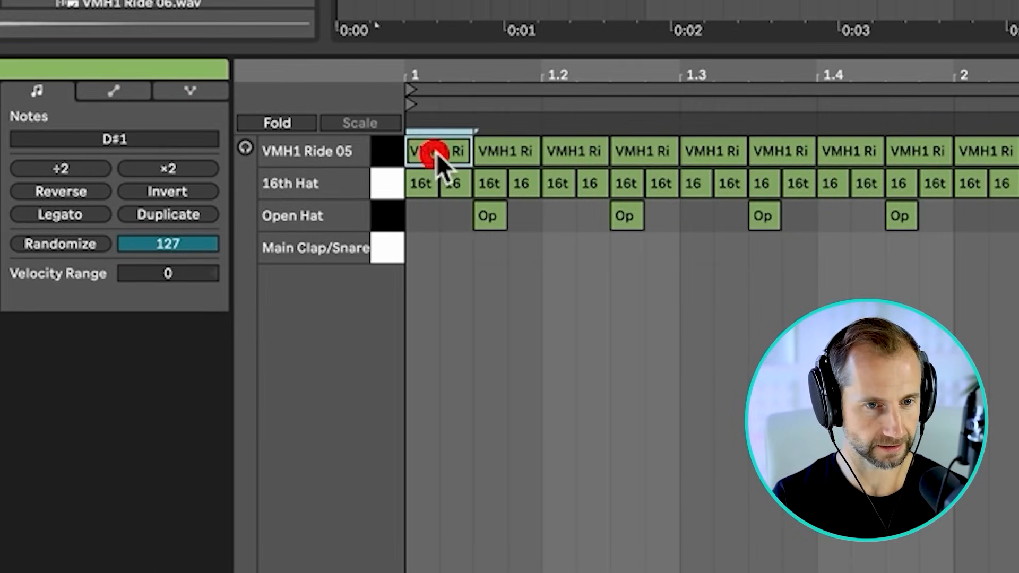
{"action": "left_click", "coordinate": [496, 147]}
{"action": "key", "text": "shift+Tab"}
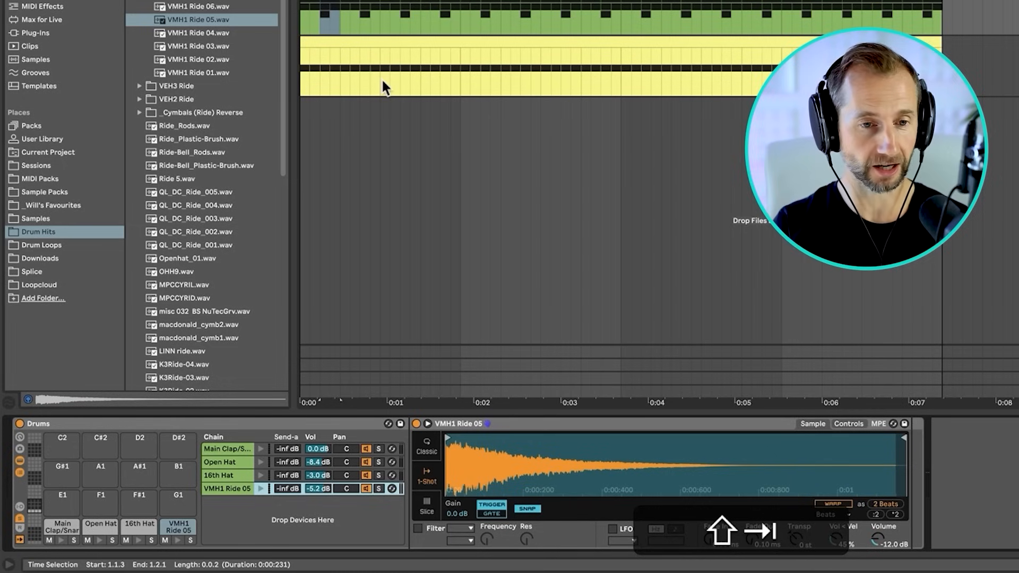
{"action": "left_click", "coordinate": [428, 450]}
{"action": "left_click", "coordinate": [647, 513]}
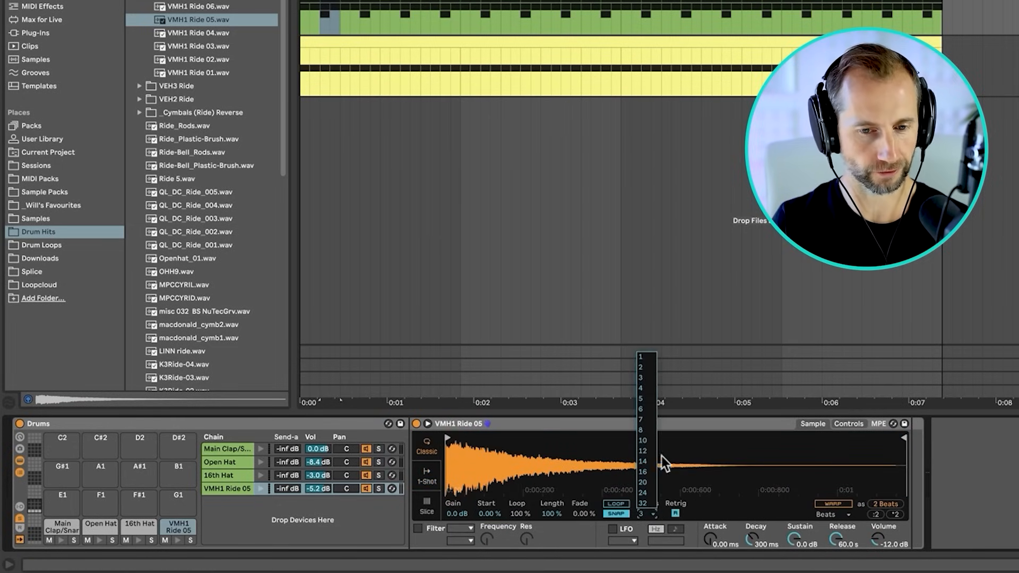
{"action": "left_click", "coordinate": [643, 357]}
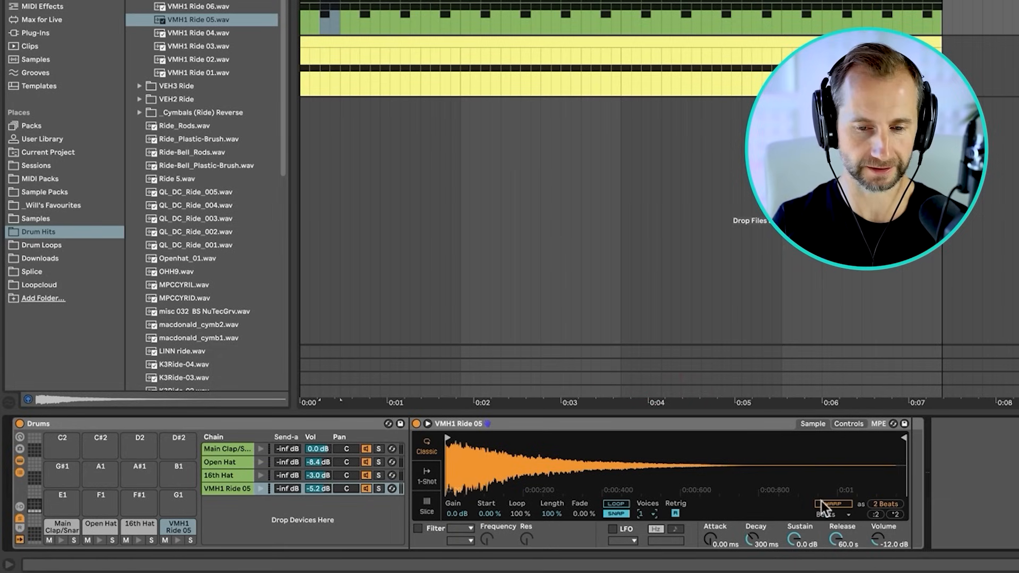
Lower the VMH1 Ride 05 chain's volume to -29.0 dB and raise its sampler's attack to 33.4 ms during playback
{"action": "key", "text": "space"}
{"action": "left_click_drag", "start_coordinate": [318, 488], "coordinate": [319, 466]}
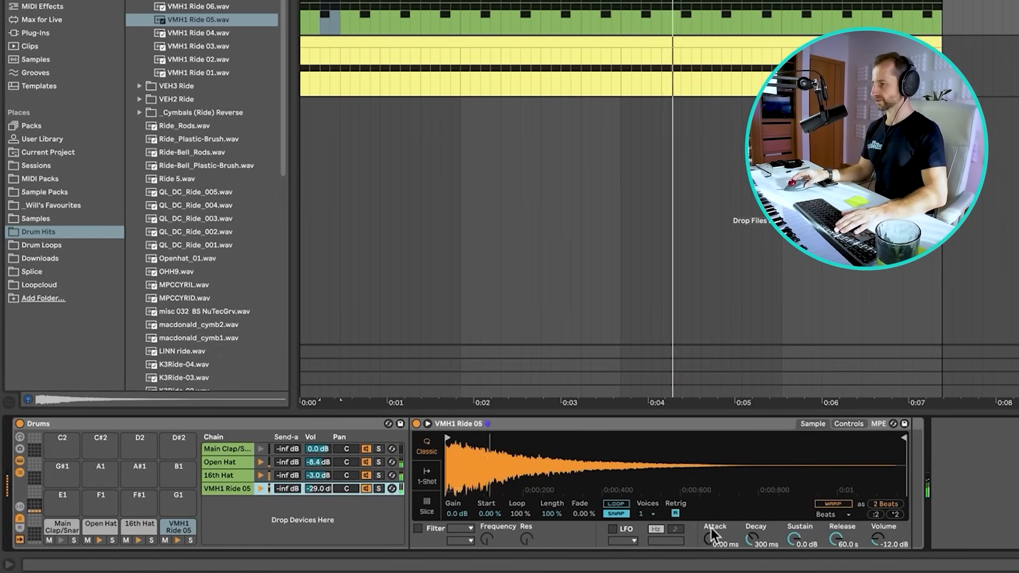
{"action": "left_click_drag", "start_coordinate": [710, 538], "coordinate": [710, 525]}
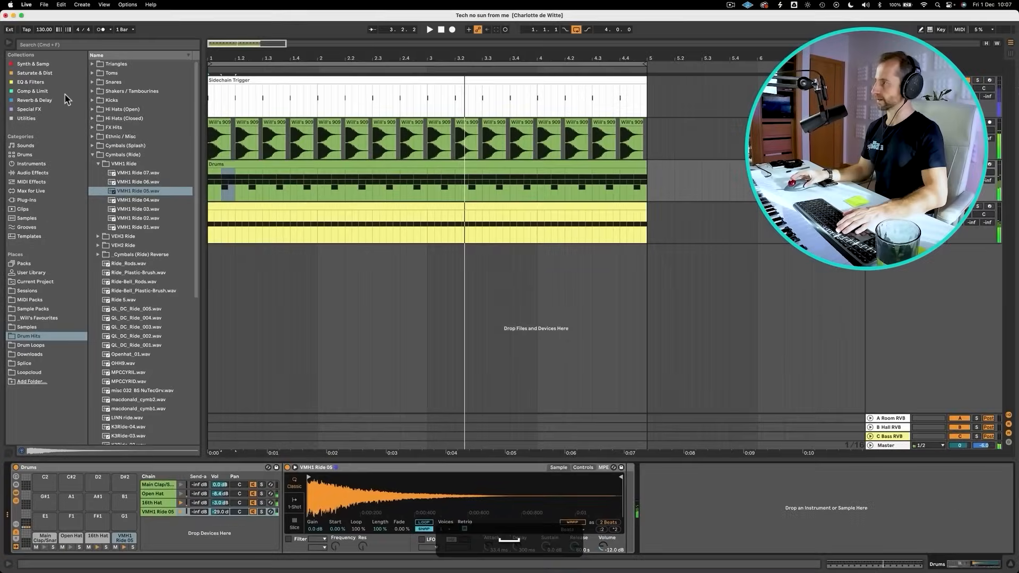
Add EQ Eight after the ride sampler with a low cut at 3.74 kHz, and lower the ride chain's volume to -34.0 dB
{"action": "left_click", "coordinate": [29, 82]}
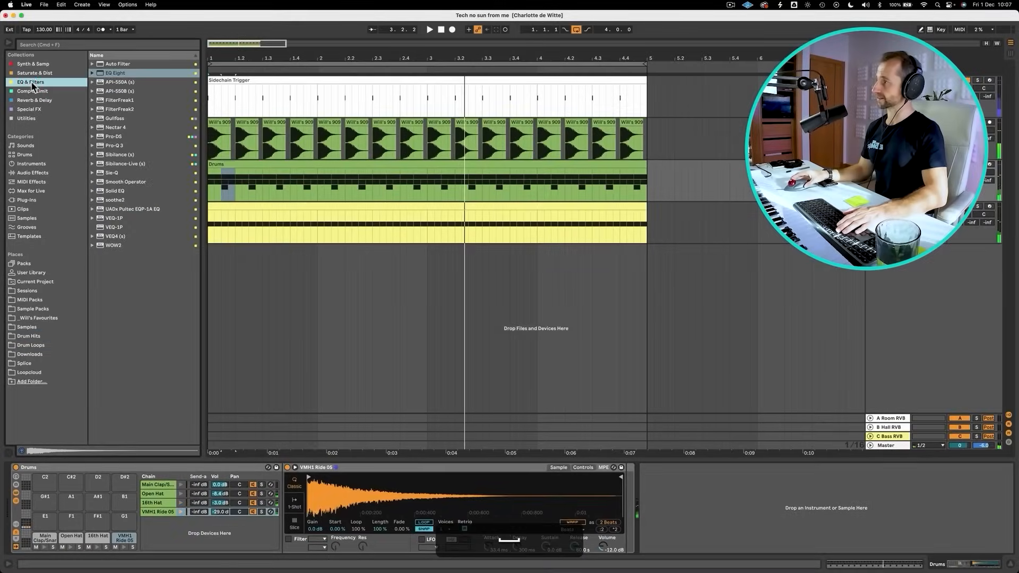
{"action": "left_click_drag", "start_coordinate": [115, 73], "coordinate": [512, 396]}
{"action": "left_click_drag", "start_coordinate": [595, 457], "coordinate": [636, 424]}
{"action": "key", "text": "space"}
{"action": "left_click_drag", "start_coordinate": [547, 429], "coordinate": [548, 450]}
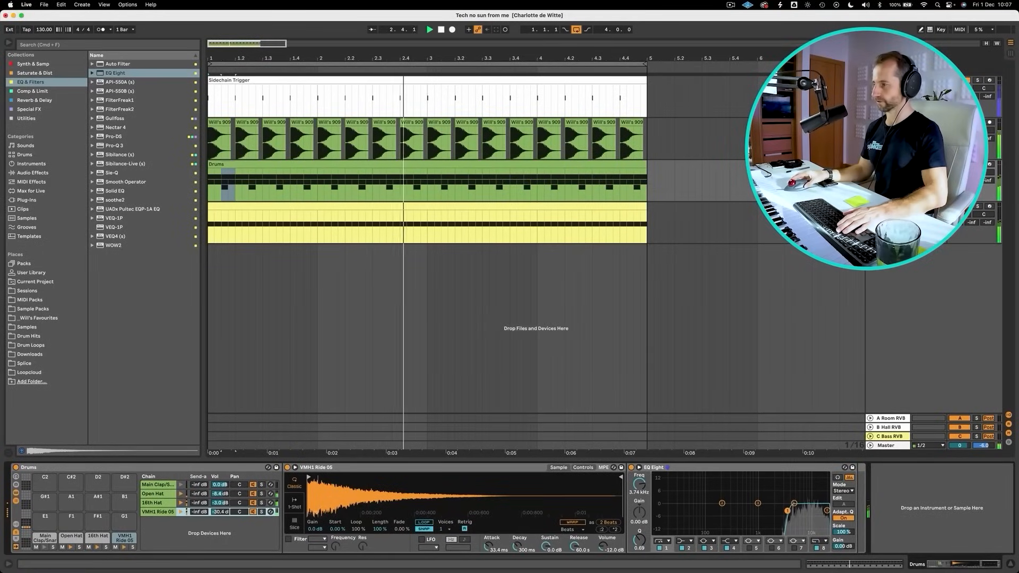
{"action": "left_click_drag", "start_coordinate": [220, 512], "coordinate": [220, 520]}
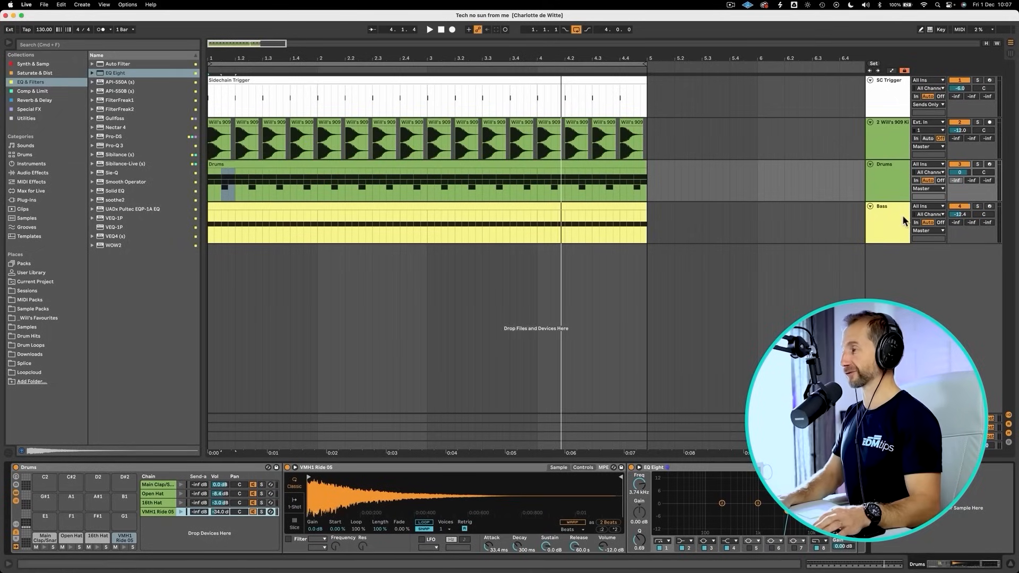
Insert a MIDI track below Bass, name it 303 and colour it turquoise
{"action": "left_click", "coordinate": [905, 221]}
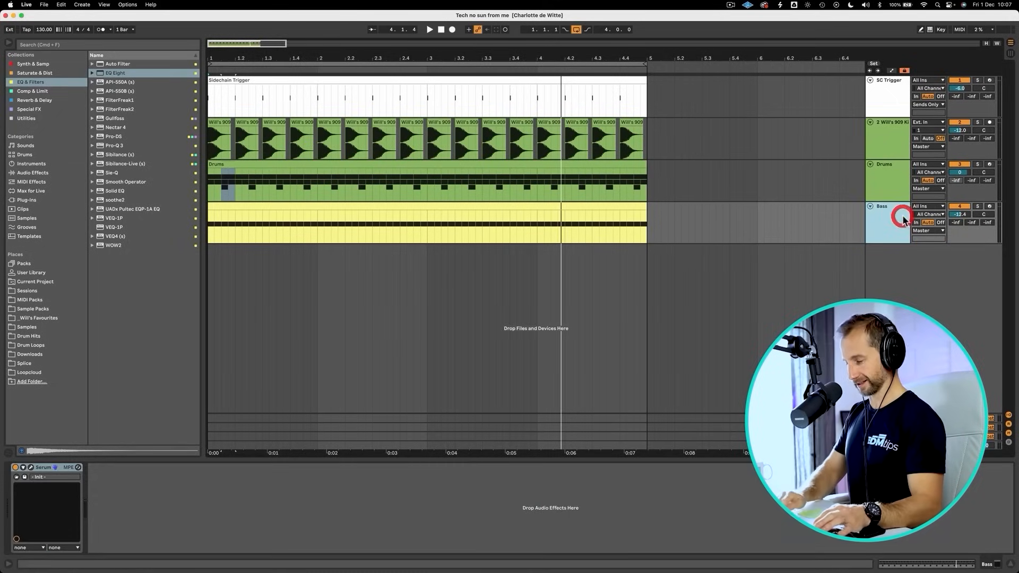
{"action": "key", "text": "super+shift+t"}
{"action": "key", "text": "super+r"}
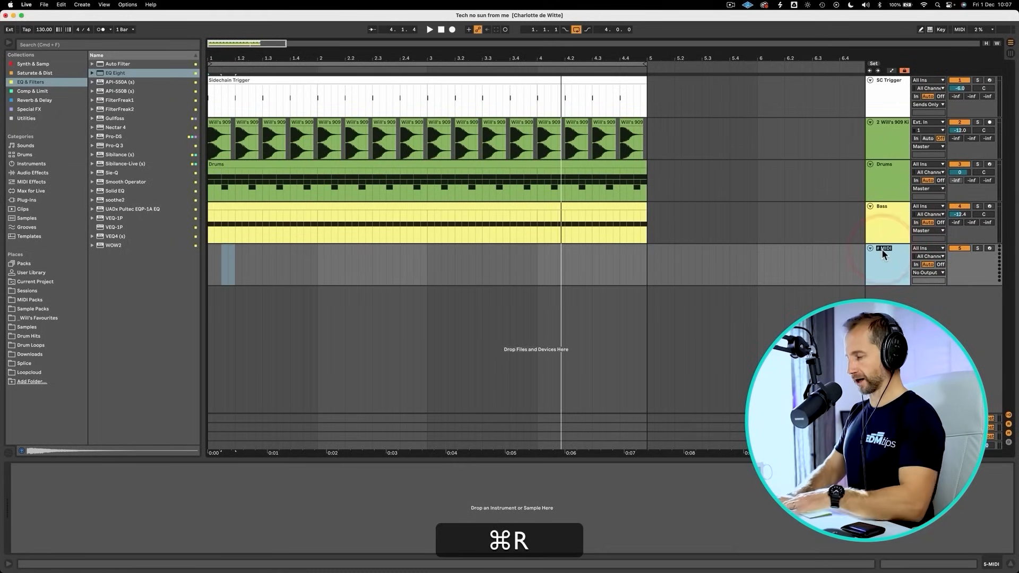
{"action": "right_click", "coordinate": [884, 255]}
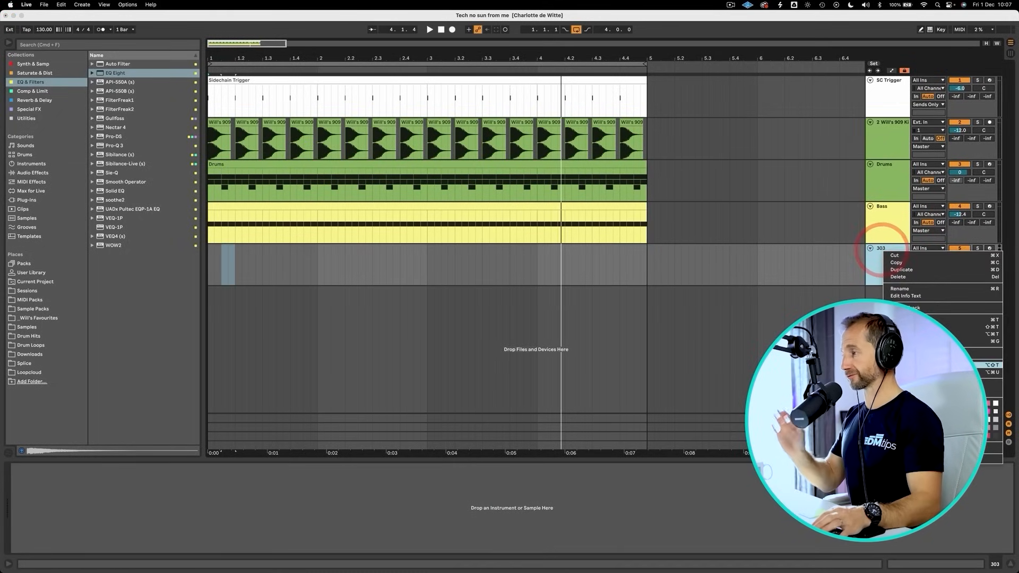
{"action": "left_click", "coordinate": [947, 403]}
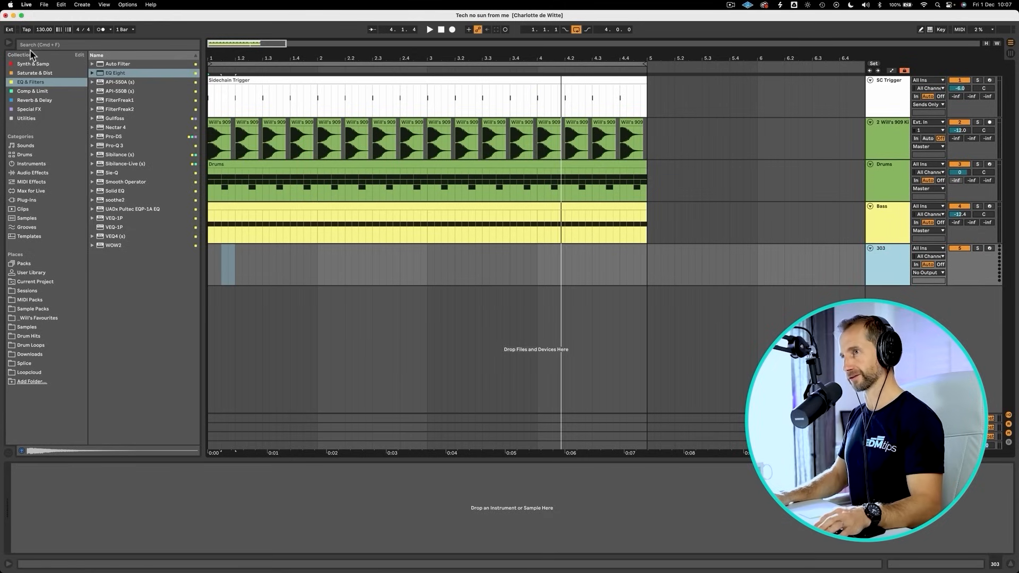
Load Serum on the 303 track and close its plug-in window
{"action": "left_click", "coordinate": [33, 64]}
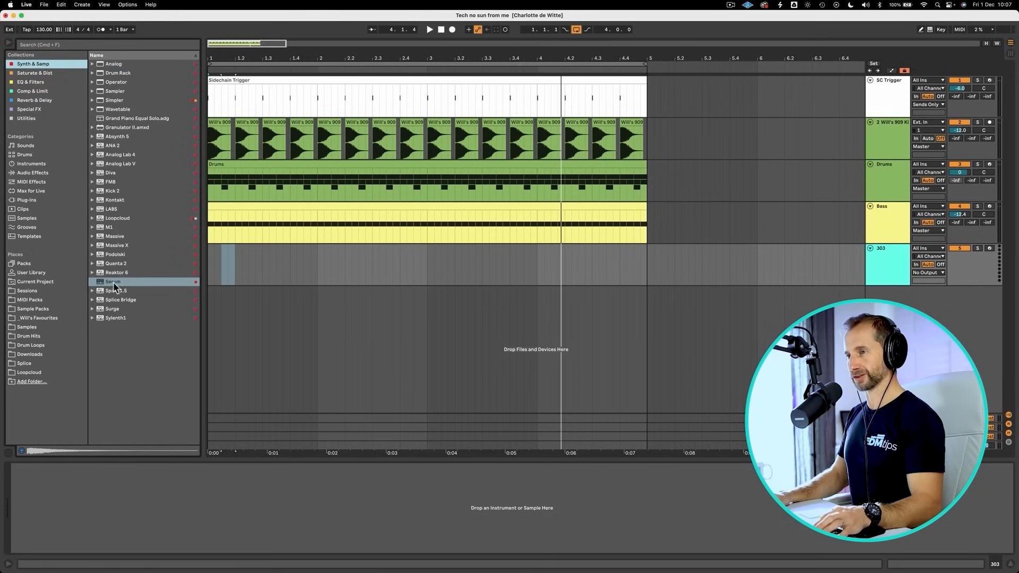
{"action": "left_click_drag", "start_coordinate": [114, 287], "coordinate": [234, 274]}
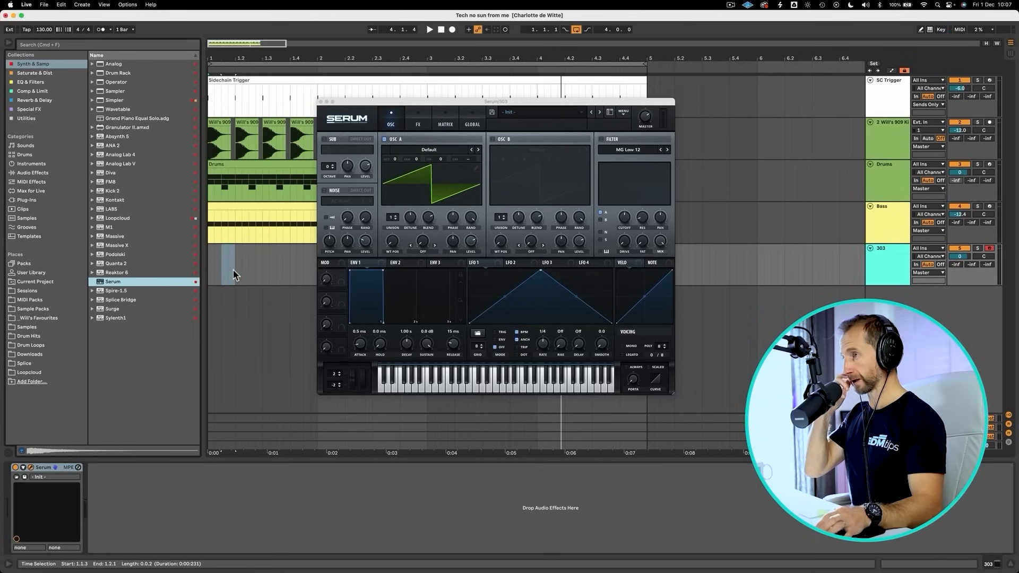
{"action": "left_click", "coordinate": [320, 101]}
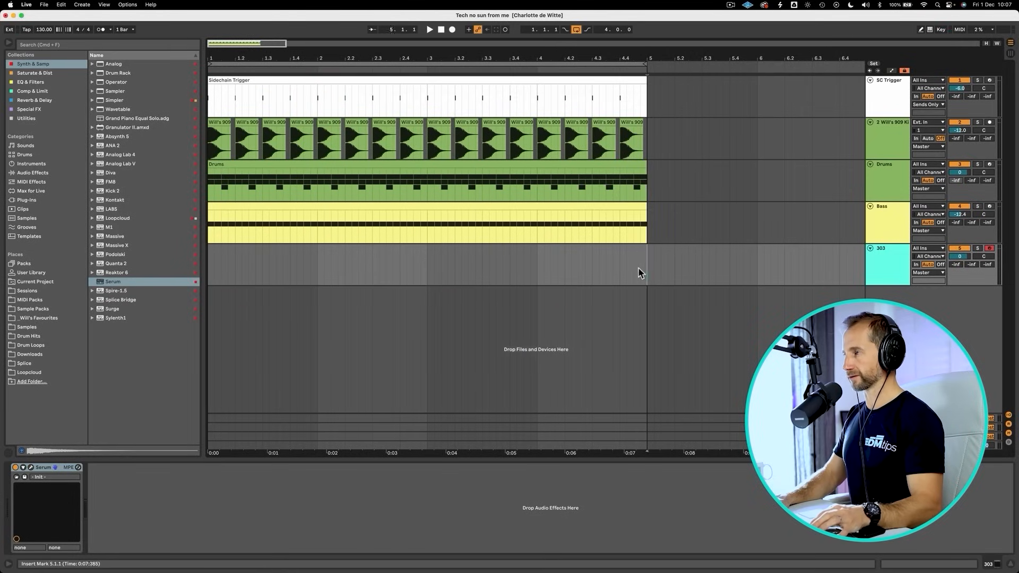
Create a four-bar MIDI clip named 303 on the 303 track and set the track's volume to -12.4 dB
{"action": "left_click_drag", "start_coordinate": [638, 273], "coordinate": [184, 262]}
{"action": "key", "text": "super+shift+m"}
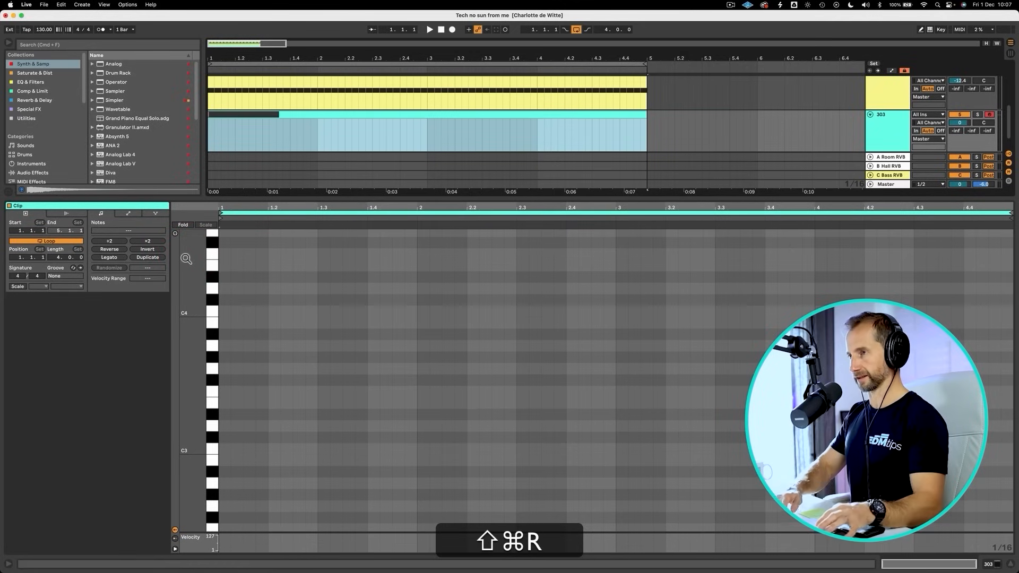
{"action": "key", "text": "shift"}
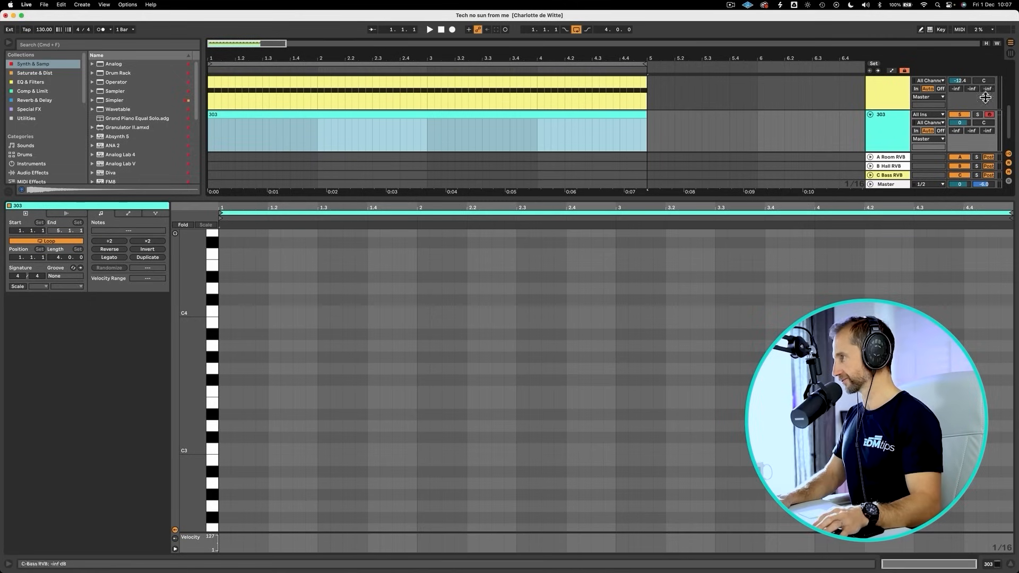
{"action": "left_click", "coordinate": [977, 115]}
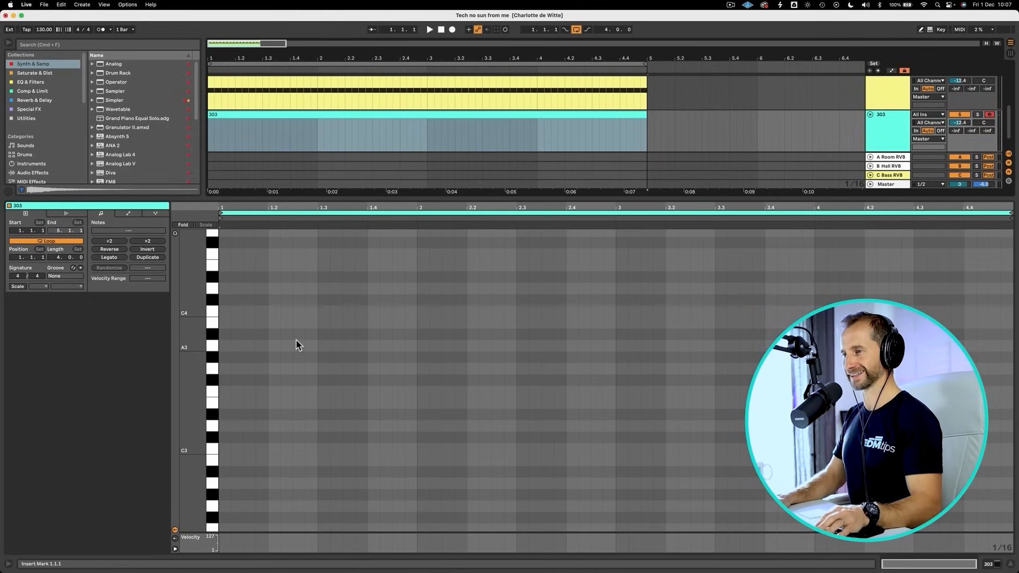
Enter sixteenth F#3 notes at 1.1.3, 1.2.1 and 1.2.3 and an A3 at 1.2.4 in the 303 clip, with note preview on
{"action": "left_click", "coordinate": [211, 380]}
{"action": "key", "text": "p"}
{"action": "key", "text": "space"}
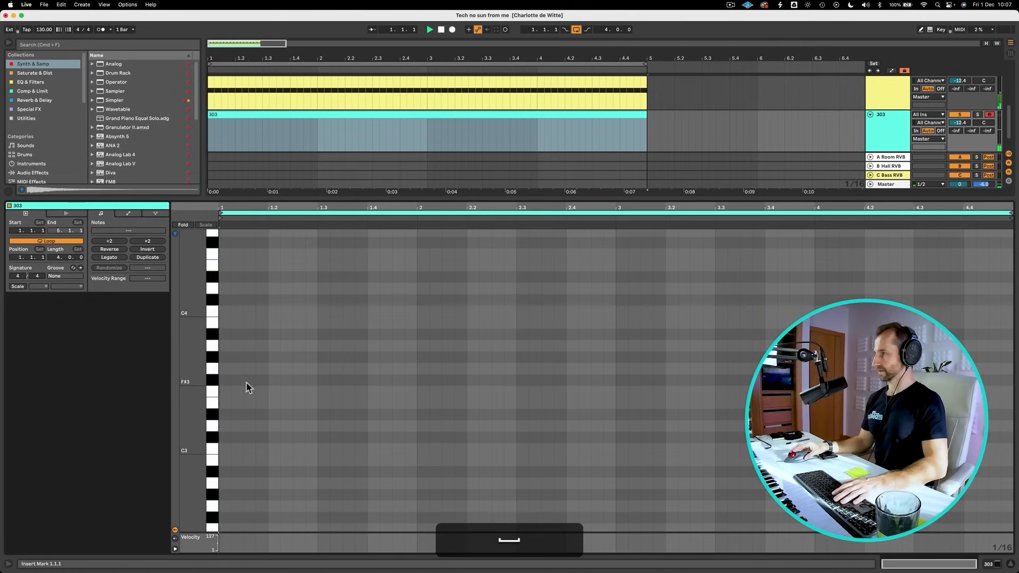
{"action": "double_click", "coordinate": [253, 380]}
{"action": "double_click", "coordinate": [273, 380]}
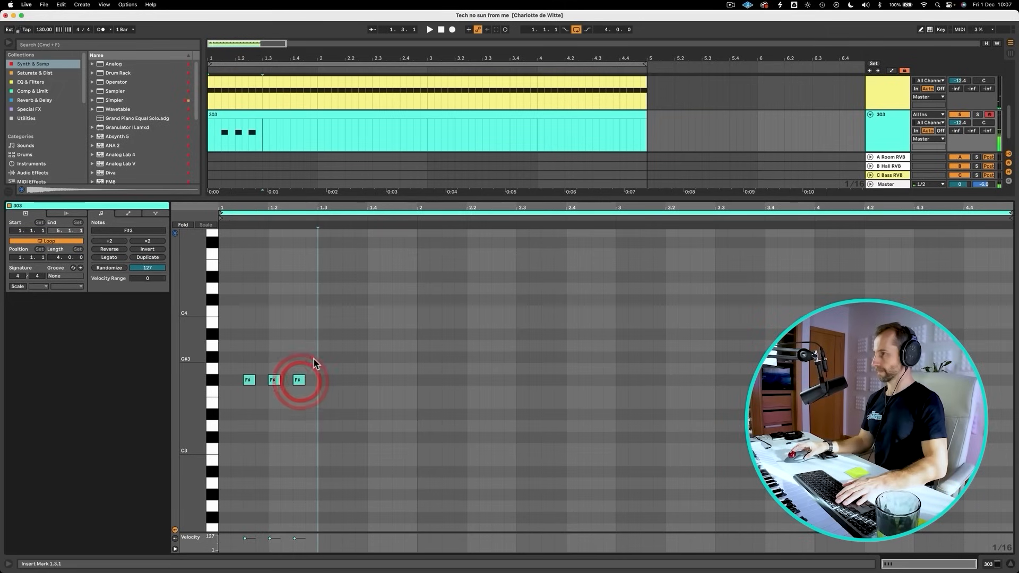
{"action": "double_click", "coordinate": [313, 357]}
{"action": "key", "text": "Up"}
{"action": "key", "text": "space"}
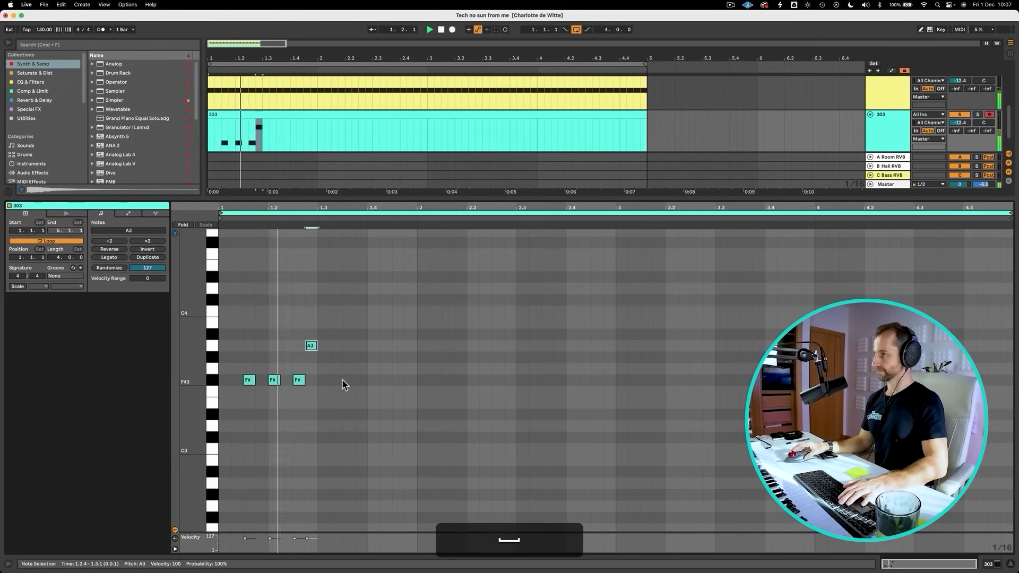
Add F#3 notes at 1.3.3 and 1.4.1 and an A3 note at 1.4.3 to the 303 clip
{"action": "double_click", "coordinate": [348, 380]}
{"action": "double_click", "coordinate": [374, 379]}
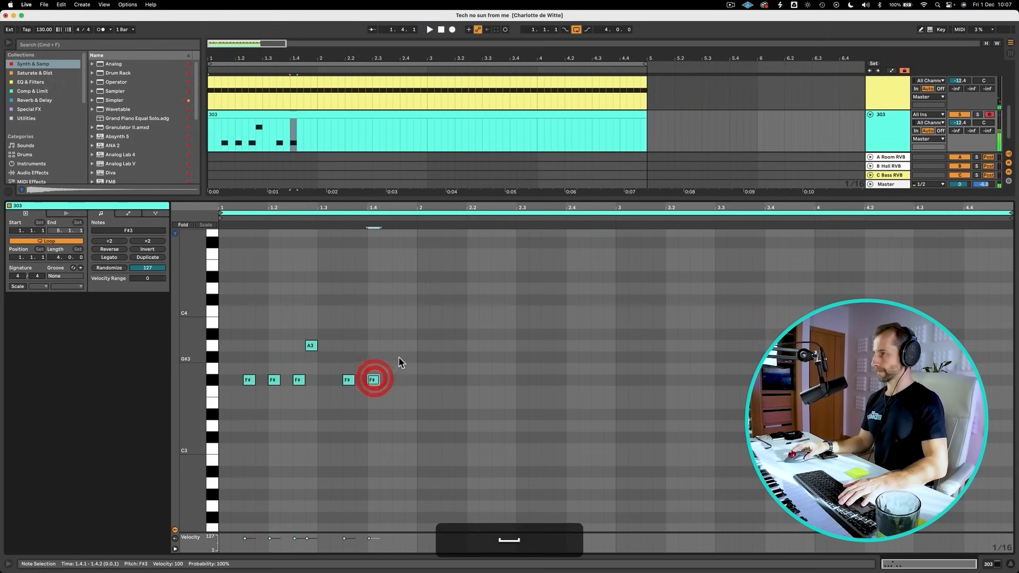
{"action": "double_click", "coordinate": [398, 353]}
{"action": "key", "text": "Up"}
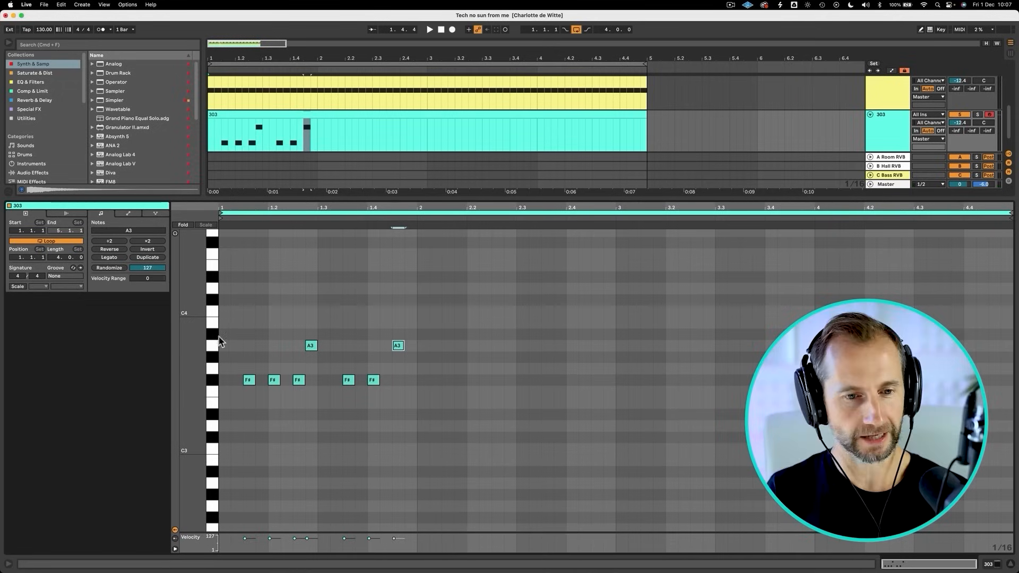
Set the 303 clip's scale to F# Minor and limit the piano roll to the notes of that scale
{"action": "left_click", "coordinate": [214, 378]}
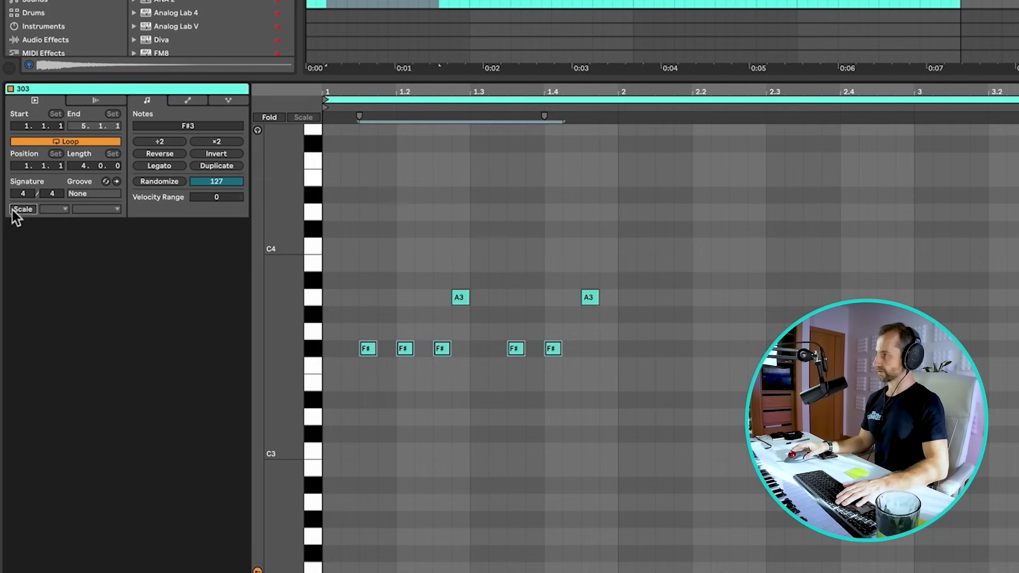
{"action": "left_click", "coordinate": [11, 287]}
{"action": "left_click", "coordinate": [34, 286]}
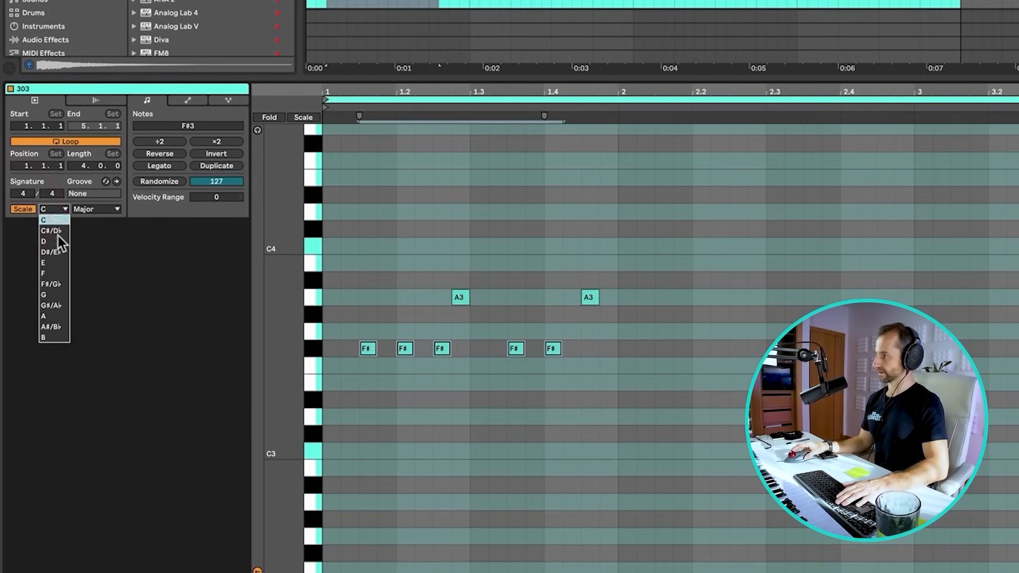
{"action": "left_click", "coordinate": [53, 285]}
{"action": "left_click", "coordinate": [109, 209]}
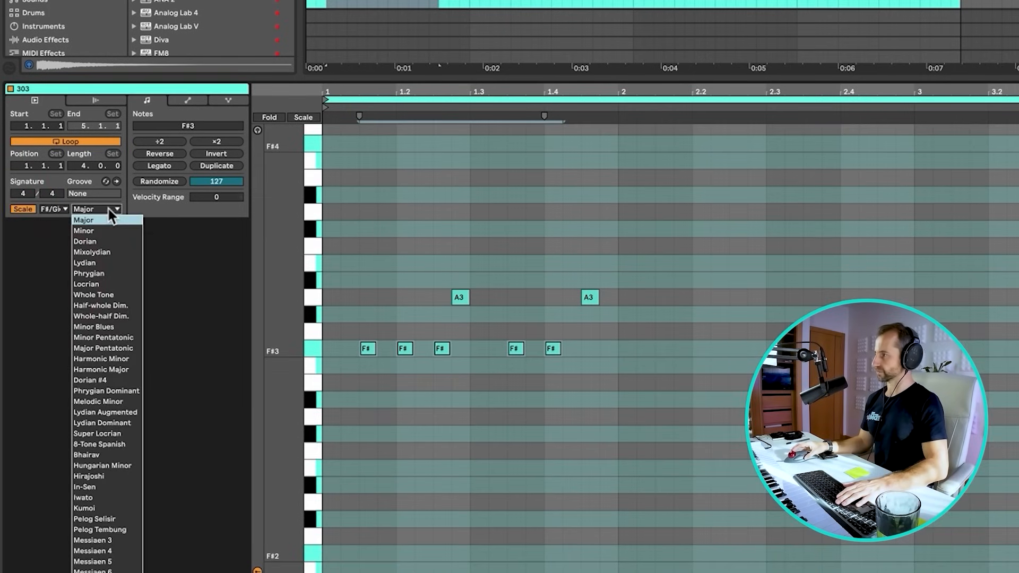
{"action": "left_click", "coordinate": [104, 229]}
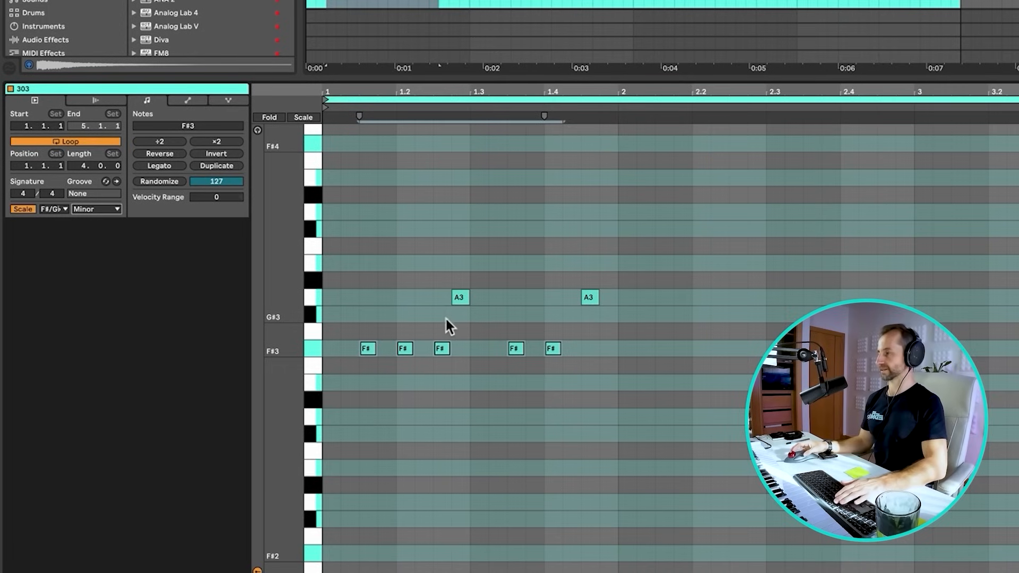
{"action": "left_click", "coordinate": [307, 116]}
{"action": "left_click", "coordinate": [386, 343]}
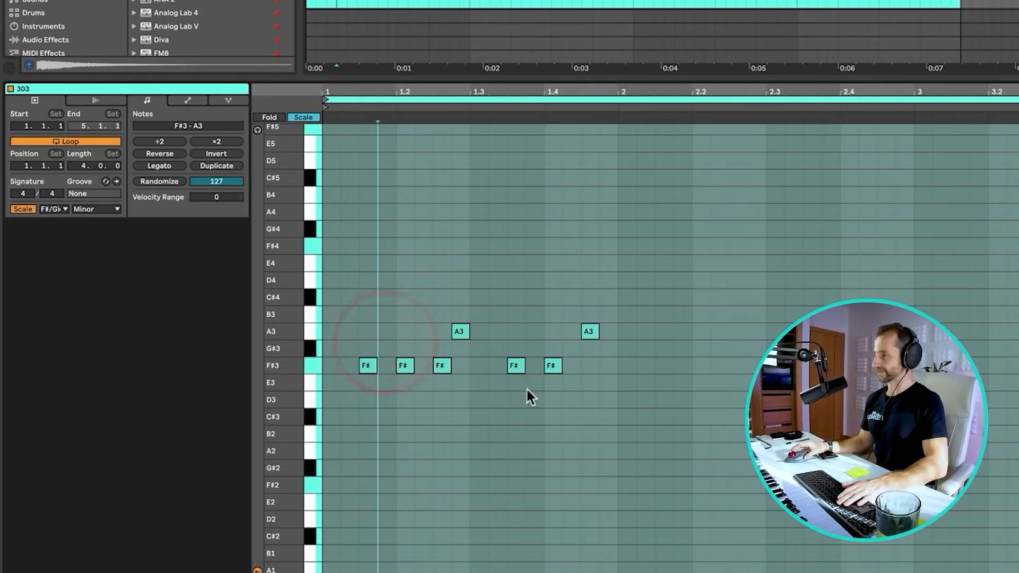
Play back the one-bar 303 pattern and duplicate it across bars 2 to 4 of the clip
{"action": "key", "text": "space"}
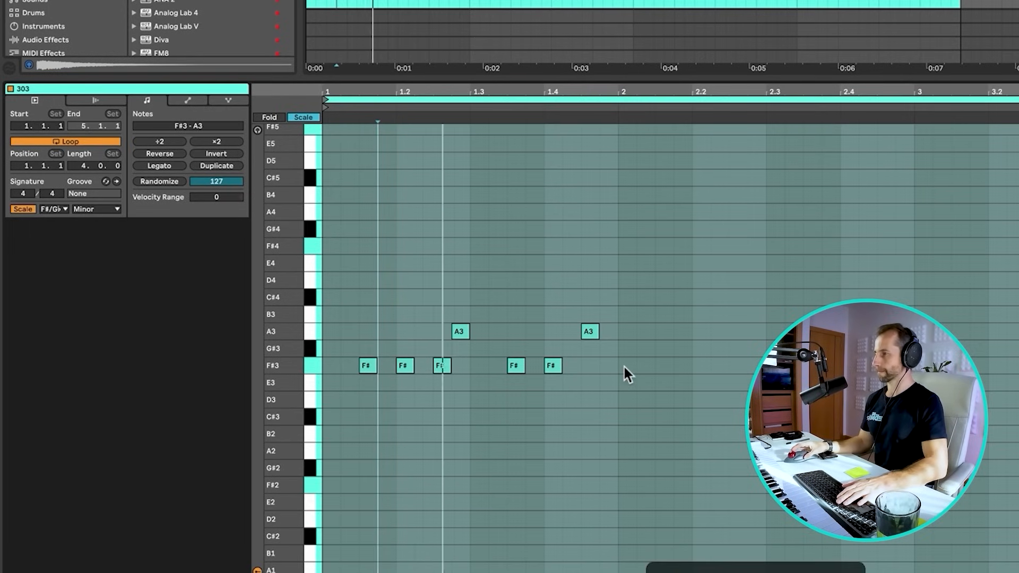
{"action": "key", "text": "space"}
{"action": "left_click_drag", "start_coordinate": [615, 374], "coordinate": [323, 307]}
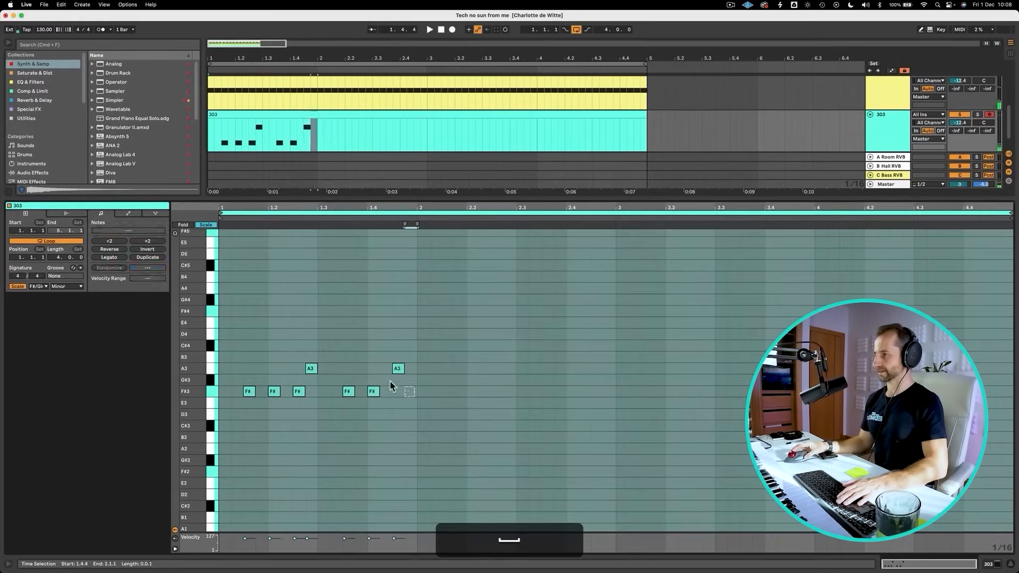
{"action": "key", "text": "super+d"}
{"action": "key", "text": "super+d"}
{"action": "key", "text": "super+d"}
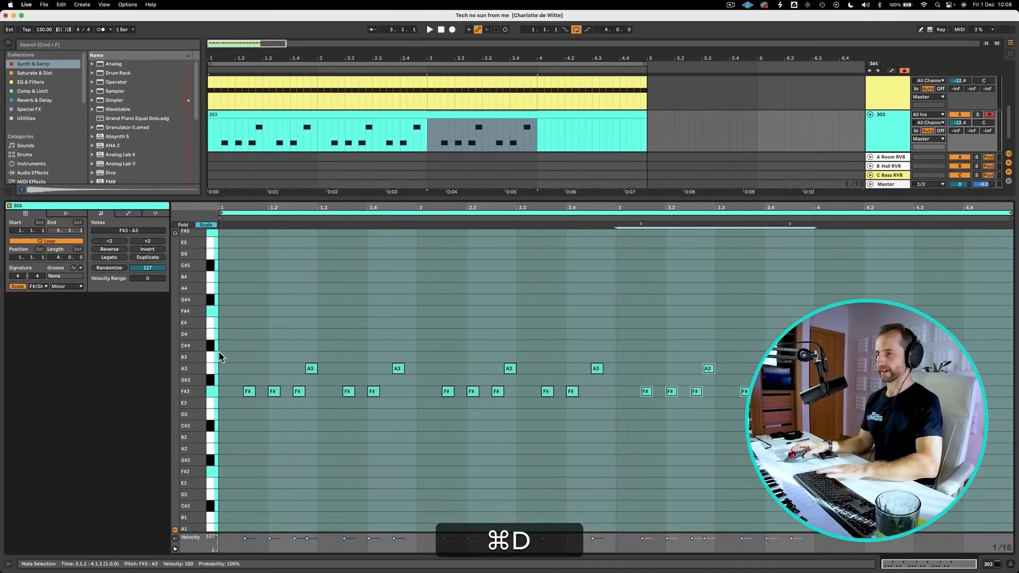
{"action": "key", "text": "shift+super+d"}
{"action": "key", "text": "shift+Tab"}
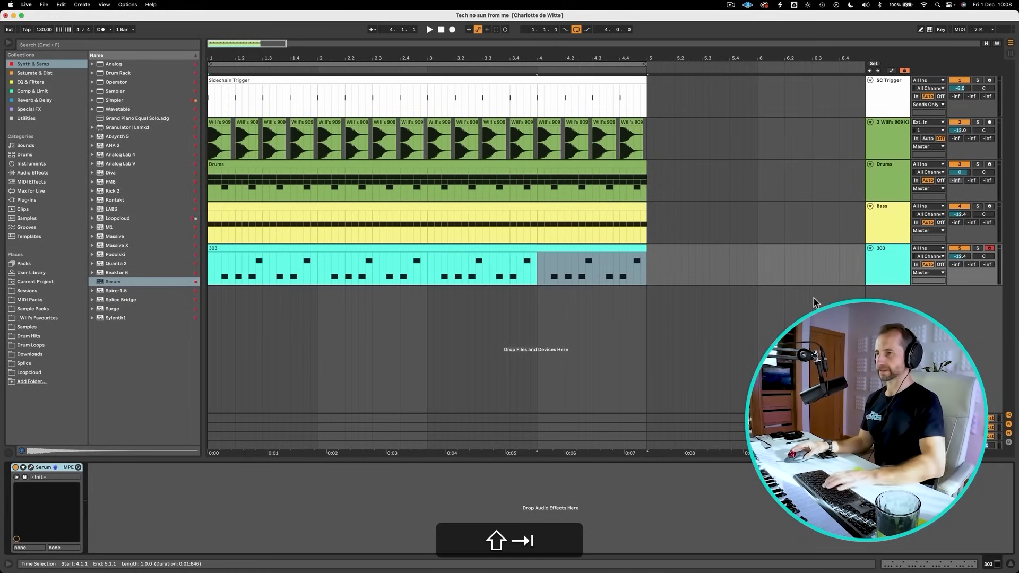
Duplicate the 303 track, deactivate the copy, and rename both the copied track and its clip Riff
{"action": "left_click", "coordinate": [881, 270]}
{"action": "key", "text": "super+d"}
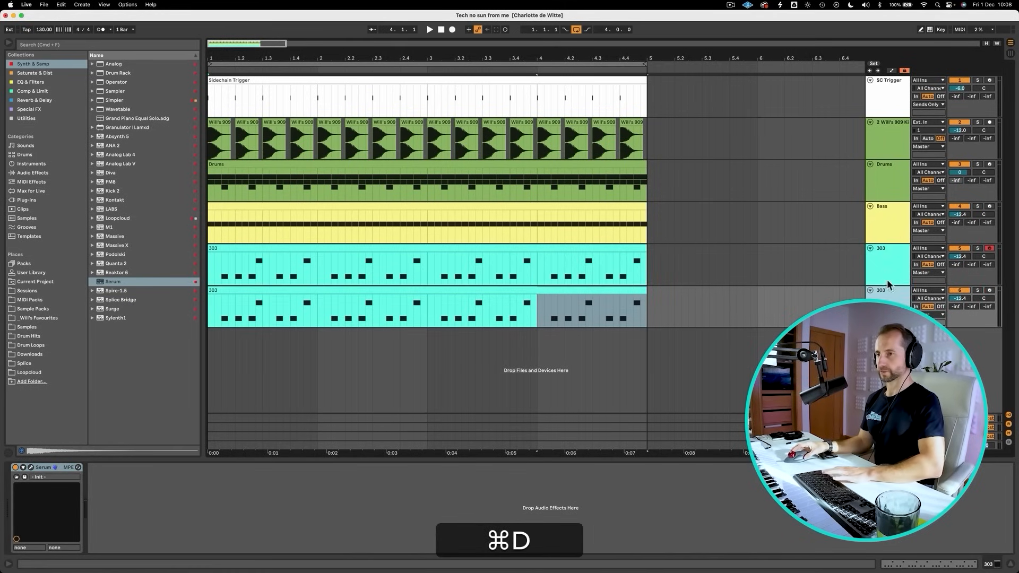
{"action": "key", "text": "super+r"}
{"action": "type", "text": "R"}
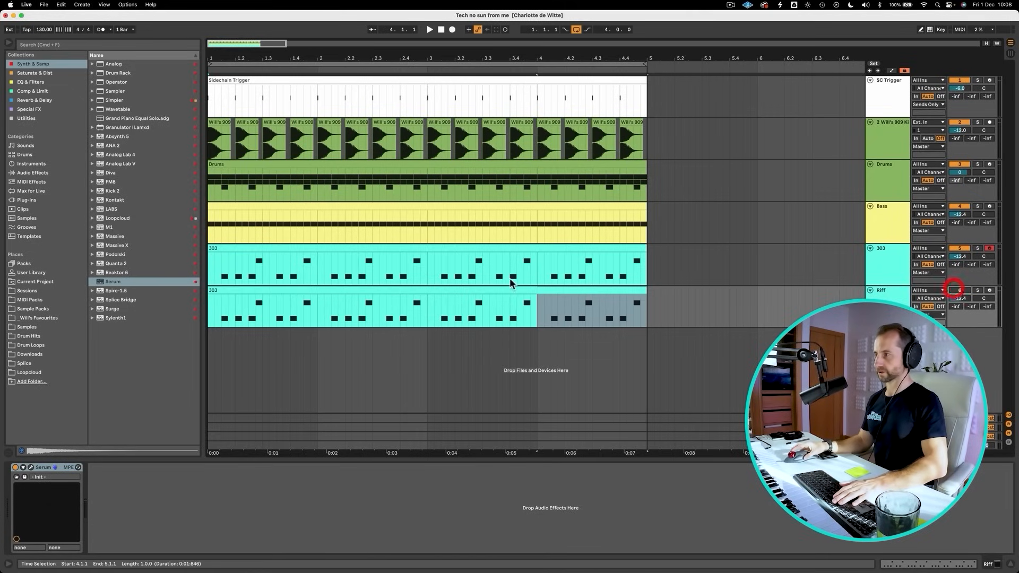
{"action": "left_click", "coordinate": [293, 289]}
{"action": "key", "text": "super+r"}
{"action": "type", "text": "R"}
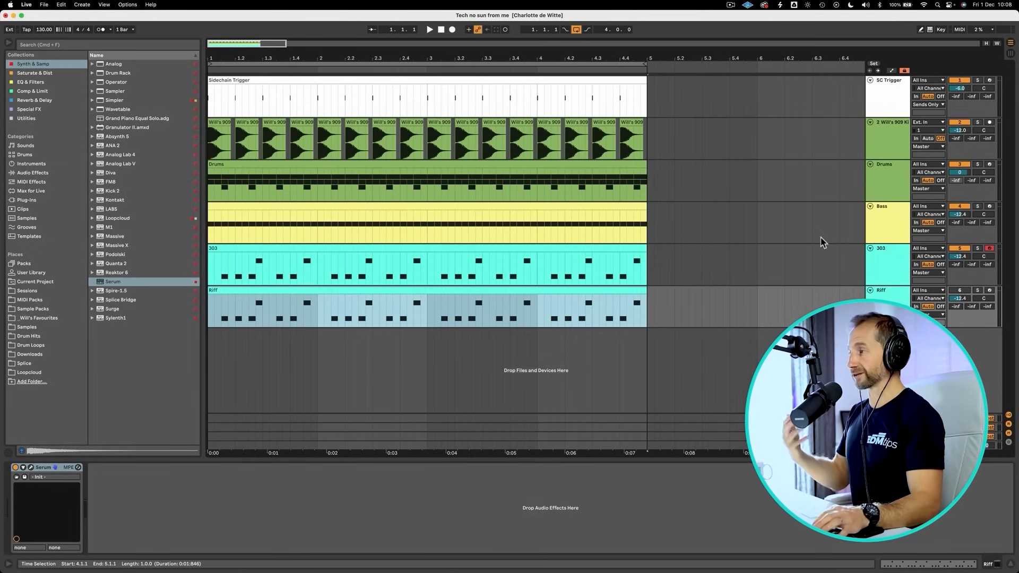
Add an F#2 sixteenth note at 1.1.1 in the clip on the 303 track
{"action": "left_click", "coordinate": [887, 277]}
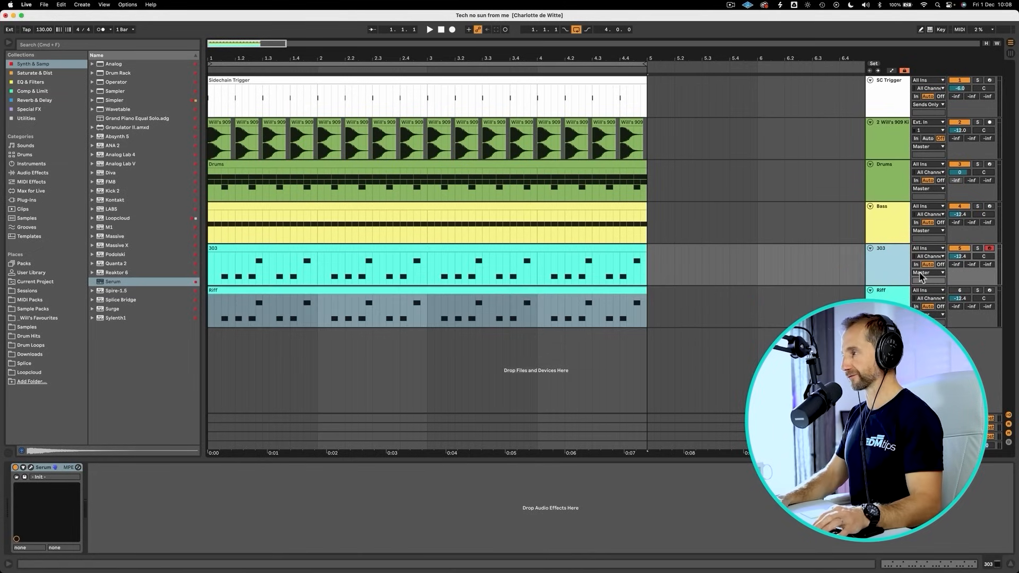
{"action": "double_click", "coordinate": [236, 246]}
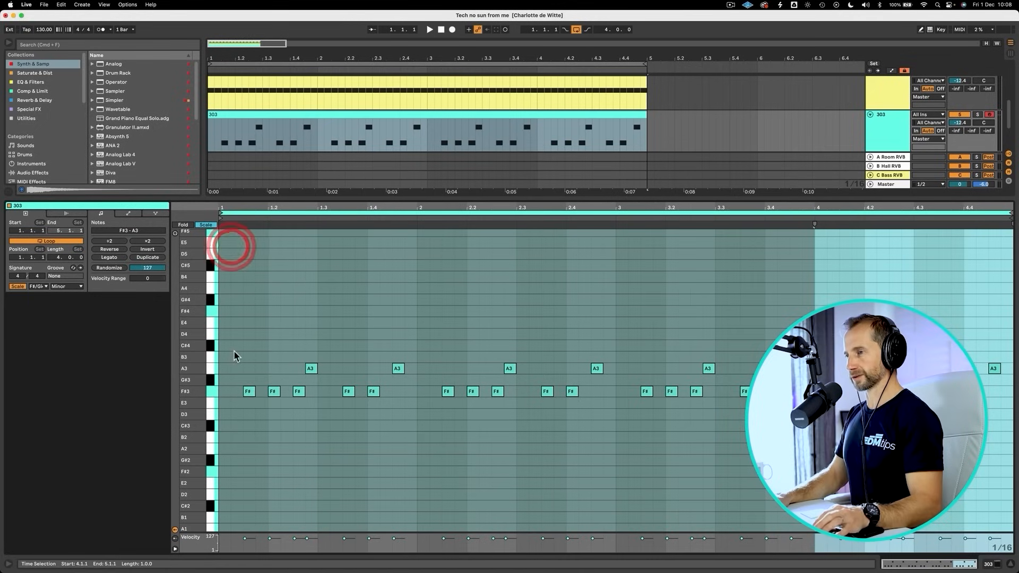
{"action": "double_click", "coordinate": [224, 391]}
{"action": "key", "text": "shift+Down"}
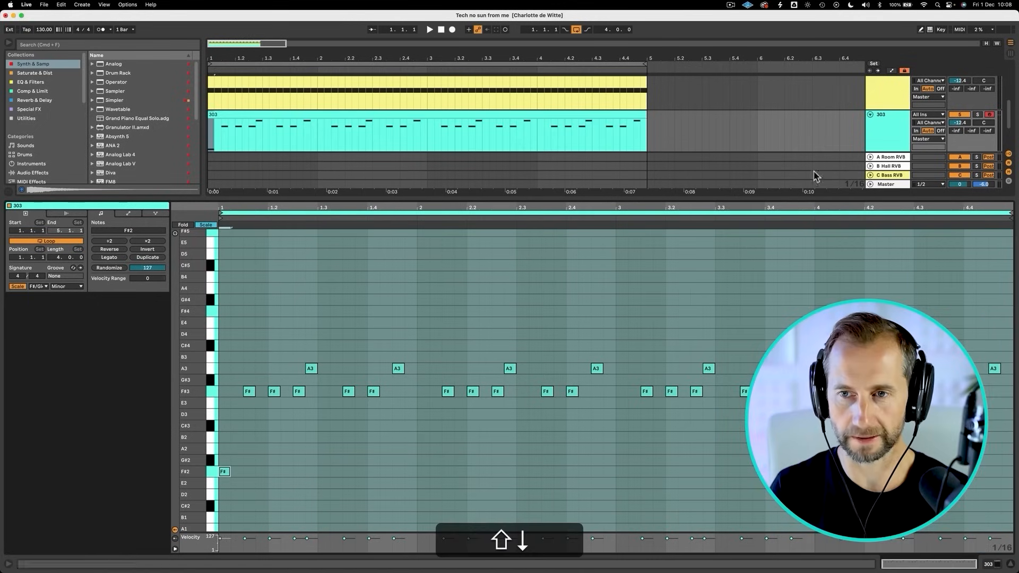
Solo the 303 track and add an F#3 sixteenth note at 1.1.2 in its clip
{"action": "left_click", "coordinate": [976, 114]}
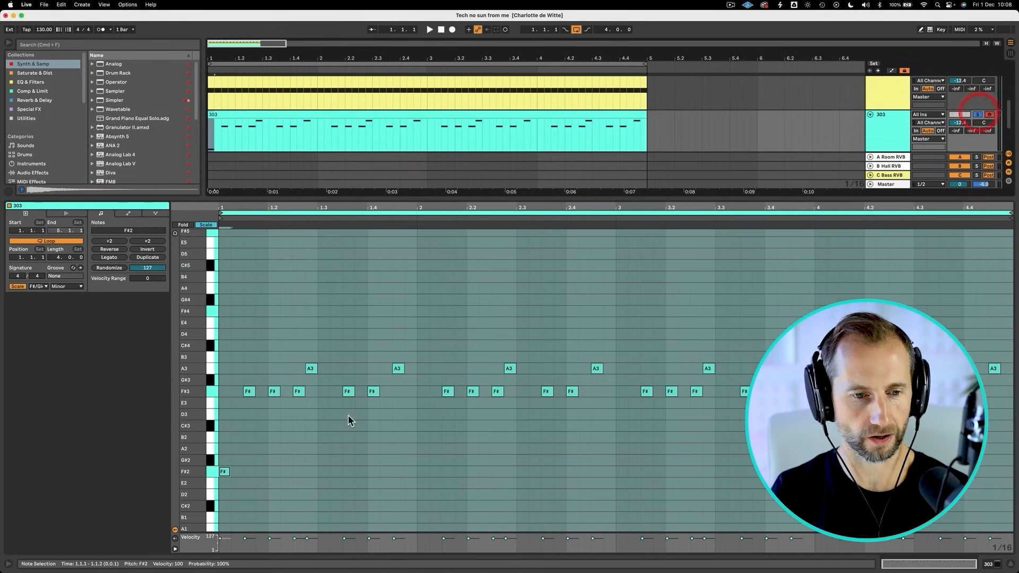
{"action": "key", "text": "Right"}
{"action": "left_click", "coordinate": [227, 471]}
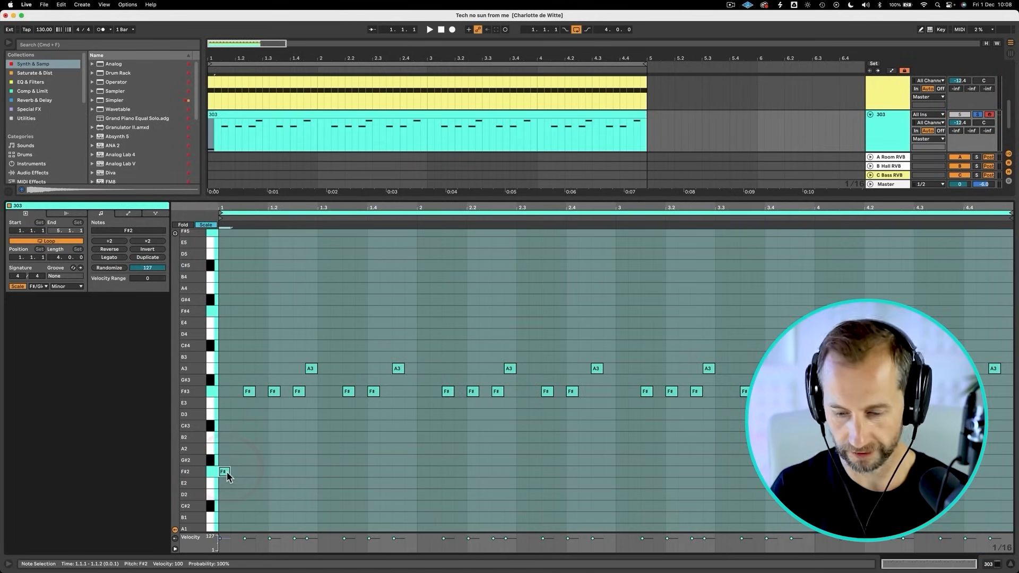
{"action": "key", "text": "p"}
{"action": "double_click", "coordinate": [235, 391]}
{"action": "key", "text": "space"}
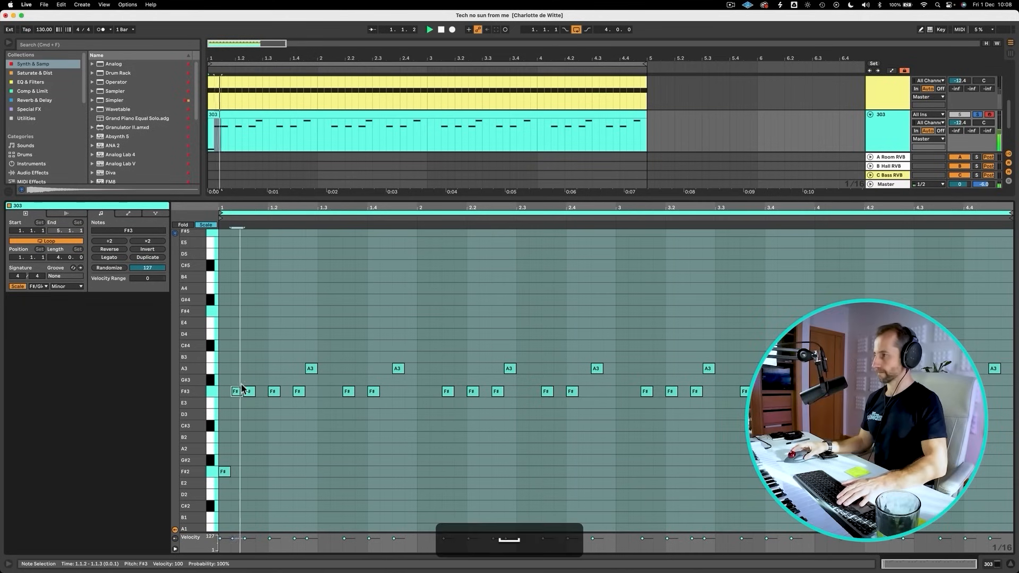
Lower the F#3 note at 1.1.3 to F#2, add an F#3 sixteenth at 1.1.4, and play the pattern
{"action": "left_click", "coordinate": [247, 391]}
{"action": "key", "text": "shift+Up"}
{"action": "double_click", "coordinate": [260, 472]}
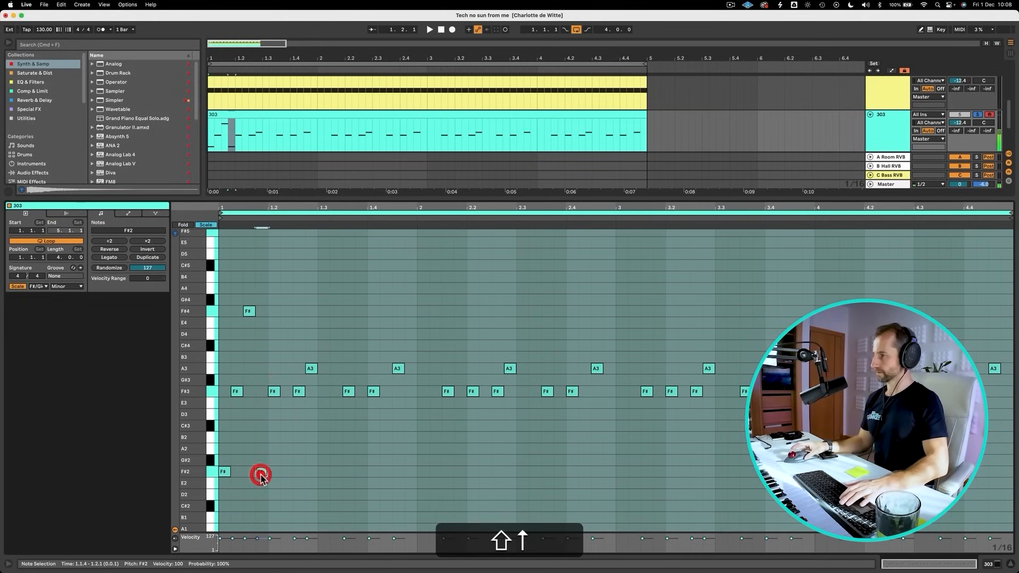
{"action": "key", "text": "space"}
{"action": "left_click_drag", "start_coordinate": [247, 311], "coordinate": [249, 396]}
{"action": "left_click", "coordinate": [264, 473]}
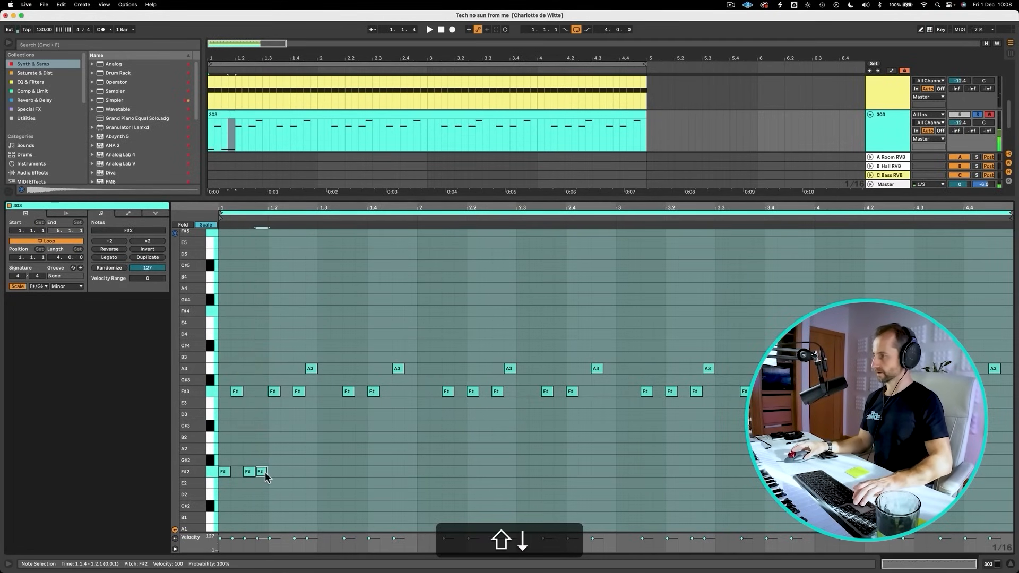
{"action": "key", "text": "space"}
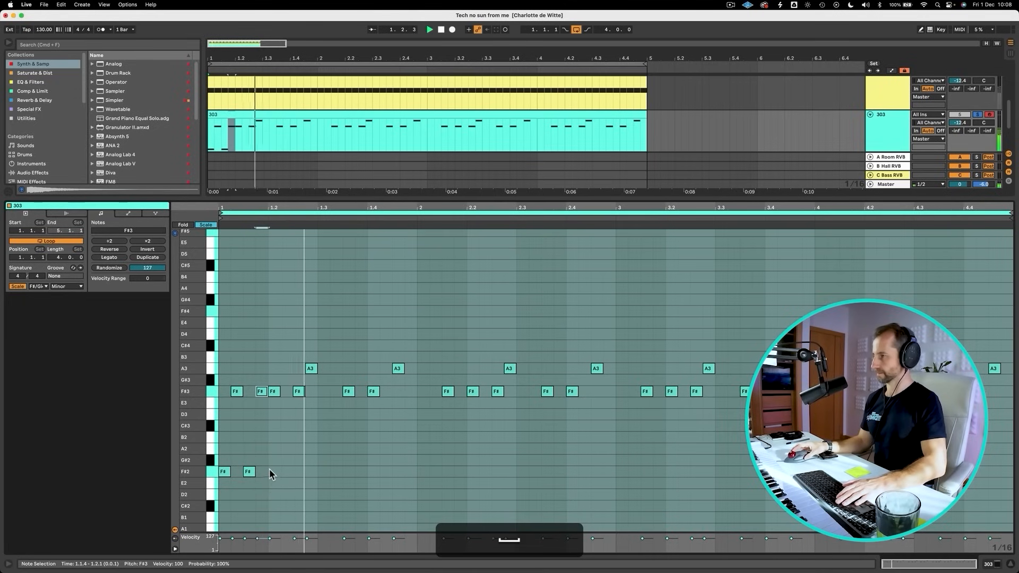
Lower the F#3 notes at 1.2.1 and 1.2.3 to F#2 and add an F#3 sixteenth at 1.2.2
{"action": "key", "text": "space"}
{"action": "double_click", "coordinate": [285, 392]}
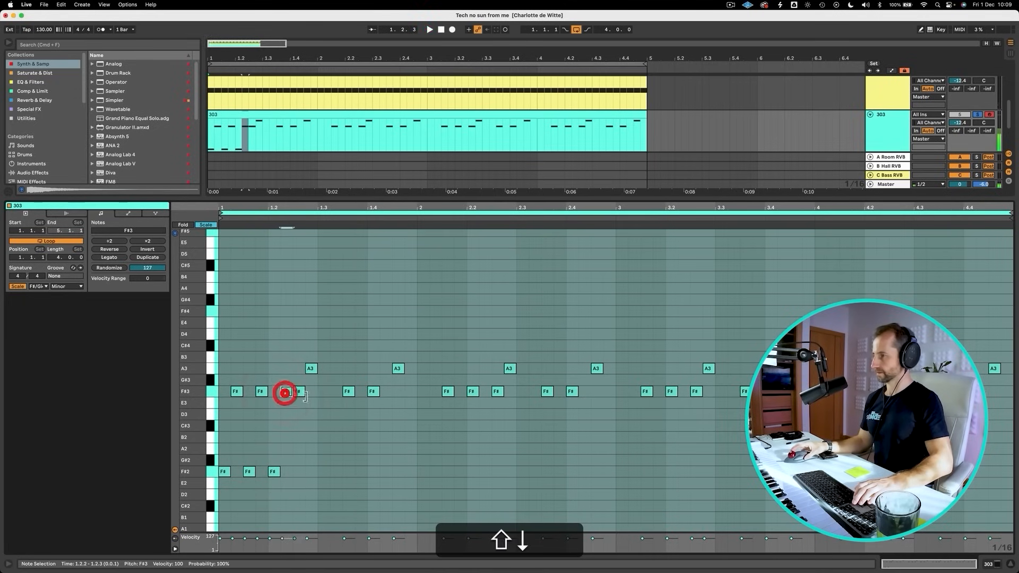
{"action": "left_click", "coordinate": [295, 392]}
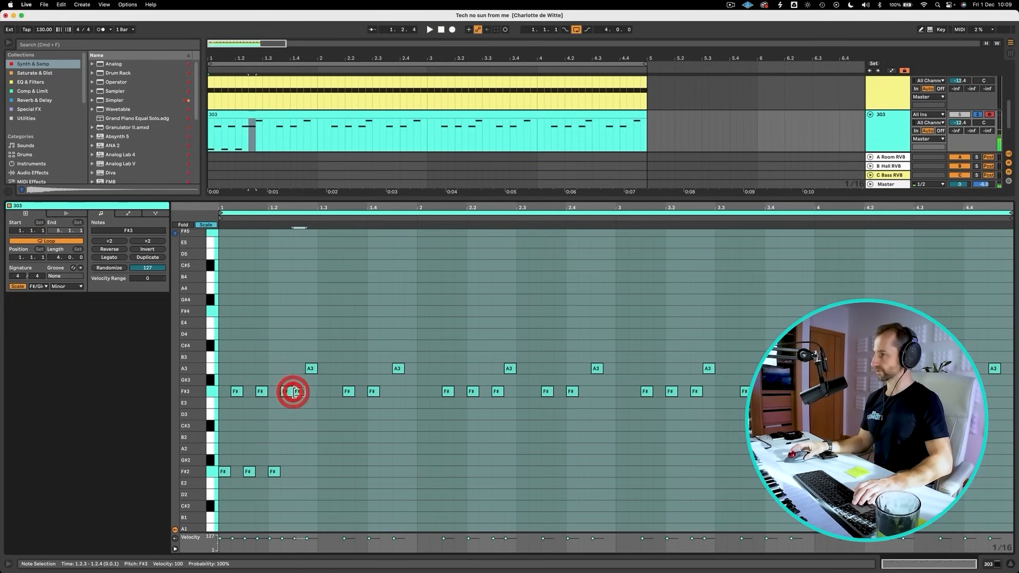
{"action": "key", "text": "shift+Down"}
{"action": "key", "text": "space"}
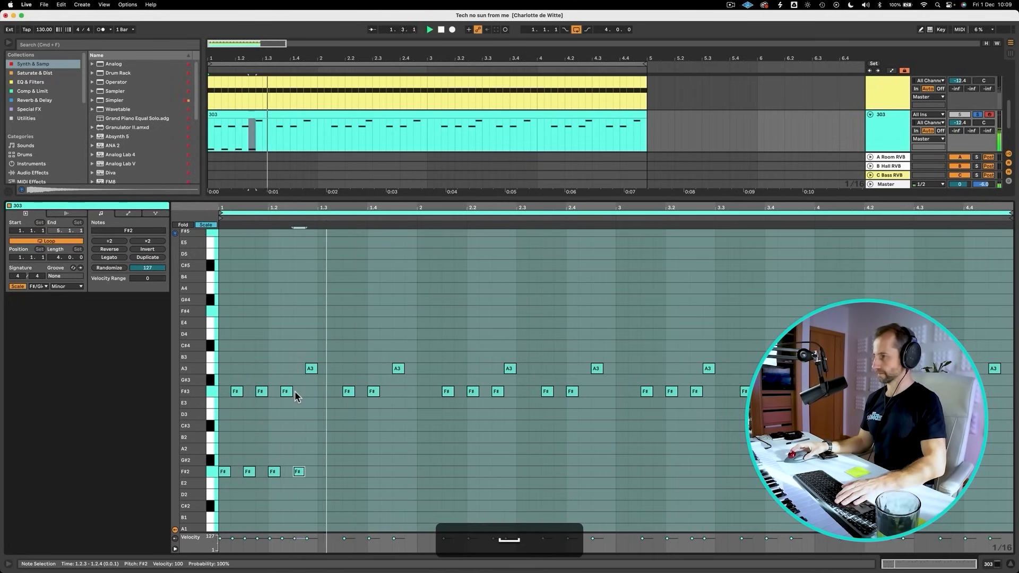
Add sixteenths F#2 at 1.3.1 and F#3 at 1.3.2, and lower the F#3 note at 1.3.3 to F#2
{"action": "key", "text": "space"}
{"action": "double_click", "coordinate": [323, 471]}
{"action": "double_click", "coordinate": [335, 391]}
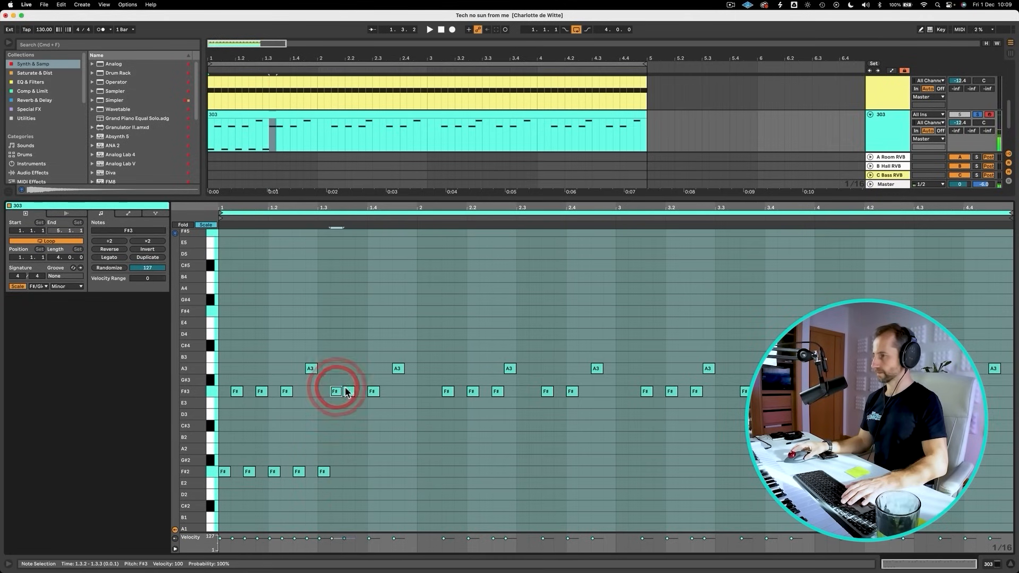
{"action": "left_click", "coordinate": [345, 392]}
{"action": "key", "text": "shift+Down"}
Add F#3 sixteenths at 1.3.4 and 1.4.2, lower the note at 1.4.1 to F#2, and add F#2 at 1.4.4
{"action": "double_click", "coordinate": [357, 391]}
{"action": "left_click", "coordinate": [369, 390]}
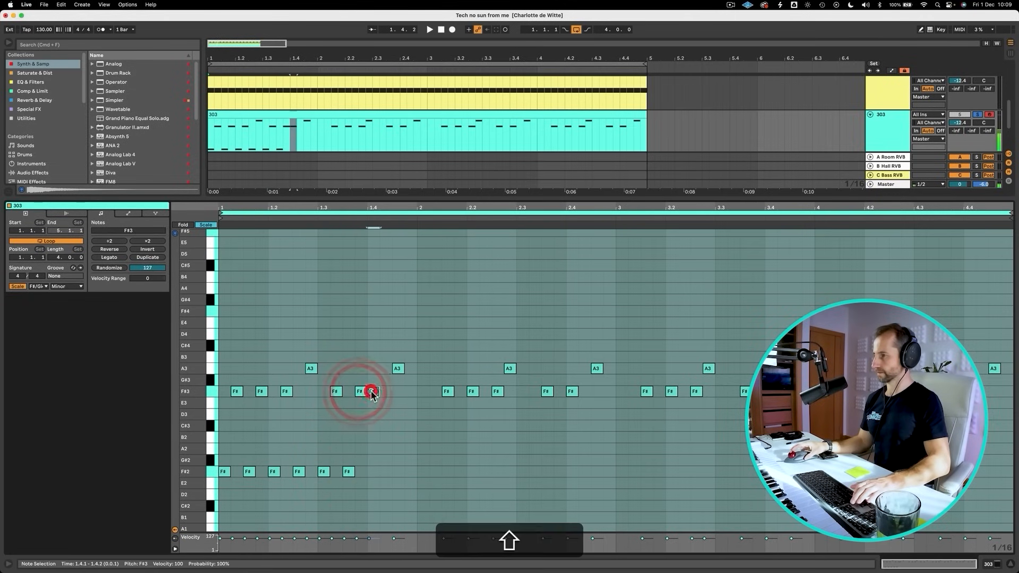
{"action": "key", "text": "shift+Down"}
{"action": "key", "text": "shift+space"}
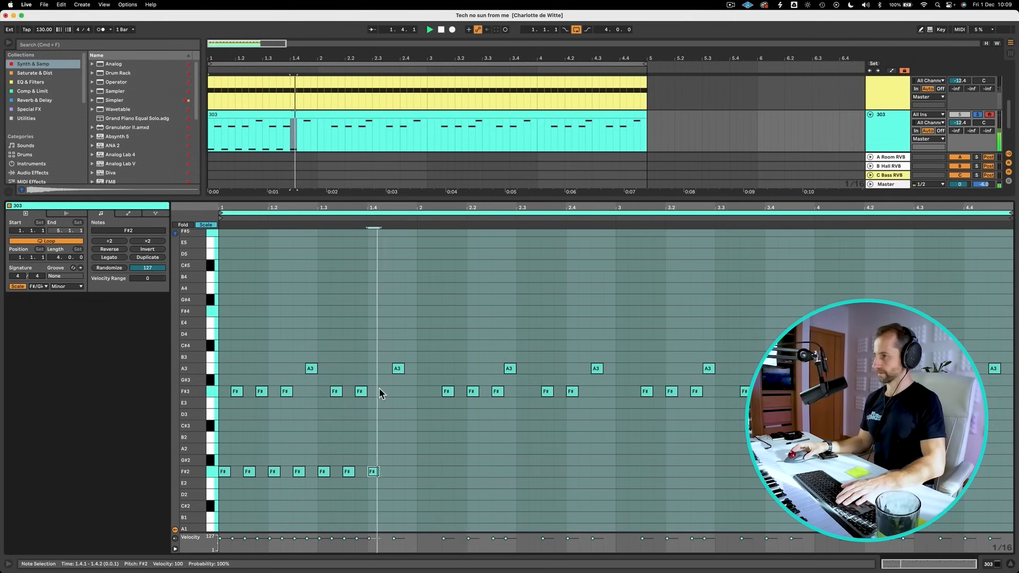
{"action": "key", "text": "space"}
{"action": "double_click", "coordinate": [384, 391]}
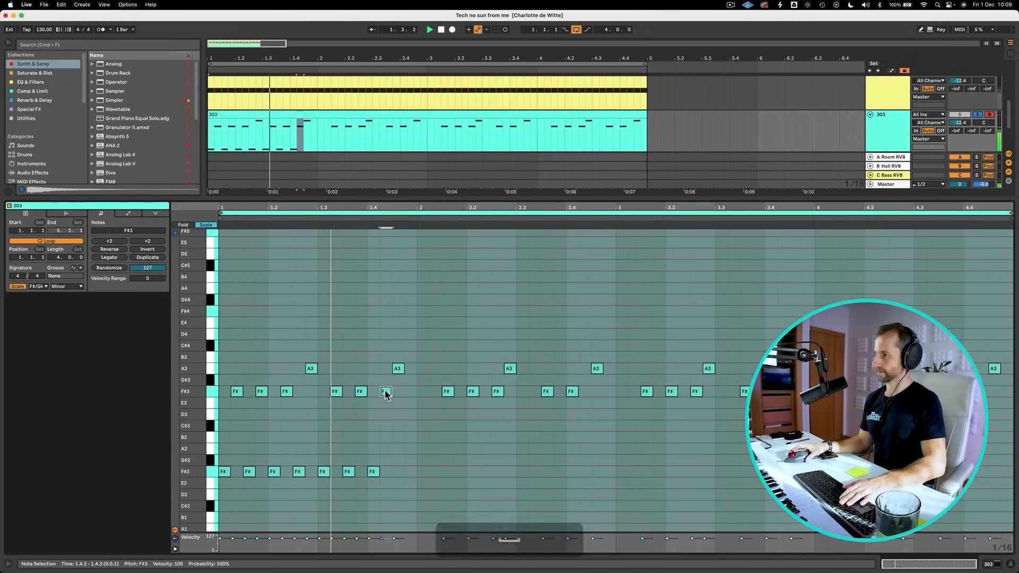
Delete the old notes in bars 2 to 4 and duplicate the bar 1 pattern across them
{"action": "left_click_drag", "start_coordinate": [426, 477], "coordinate": [1010, 258]}
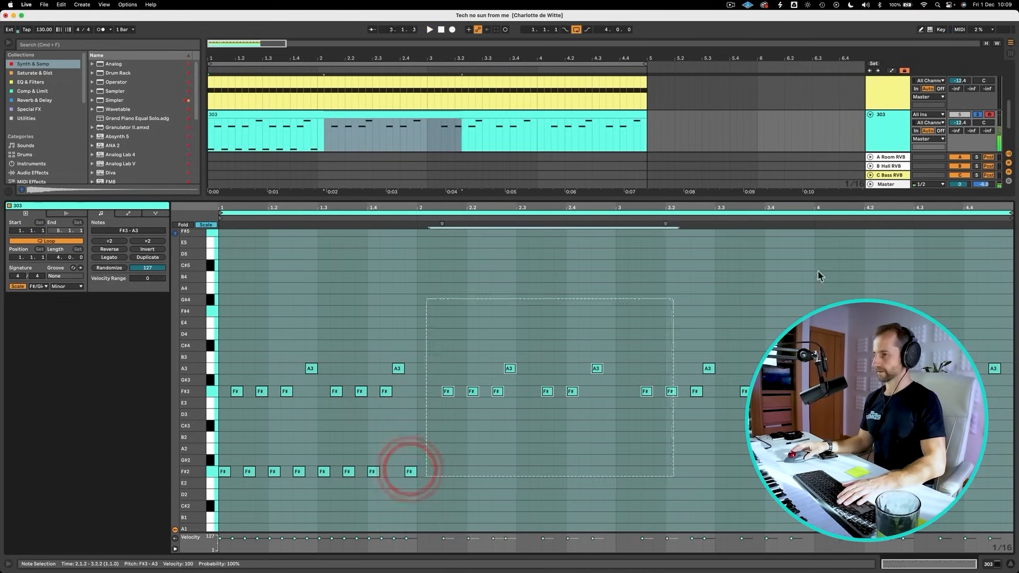
{"action": "key", "text": "BackSpace"}
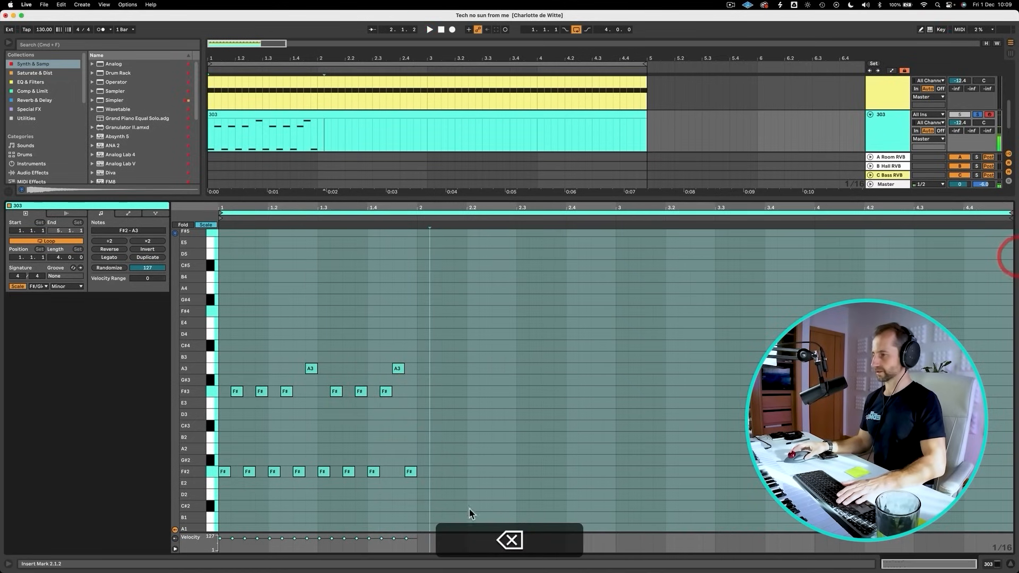
{"action": "left_click_drag", "start_coordinate": [416, 486], "coordinate": [162, 341]}
{"action": "key", "text": "super+d"}
{"action": "key", "text": "super+d"}
{"action": "key", "text": "super+d"}
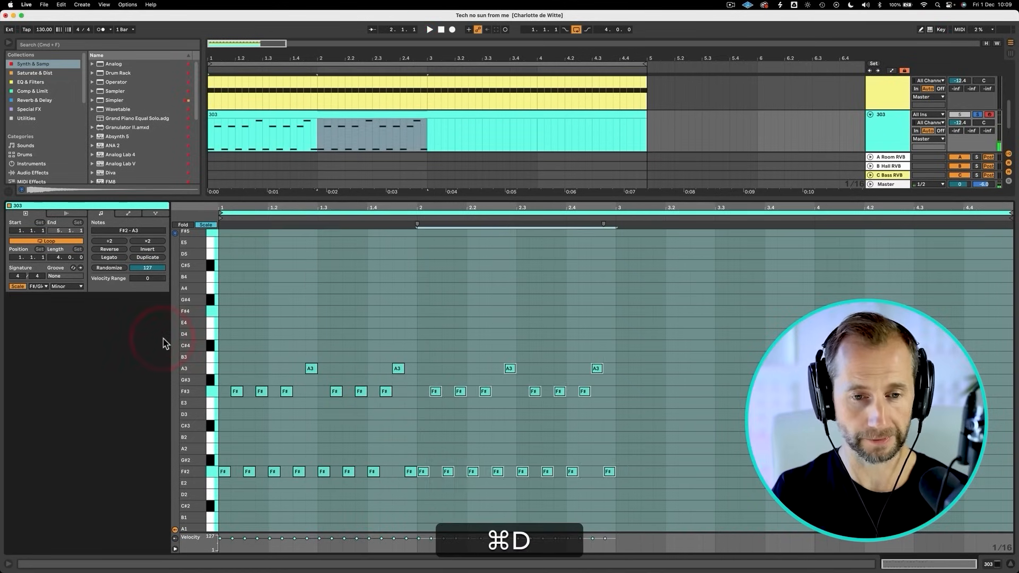
Open the 303 track's Serum synth and set its voicing to mono
{"action": "key", "text": "shift+Tab"}
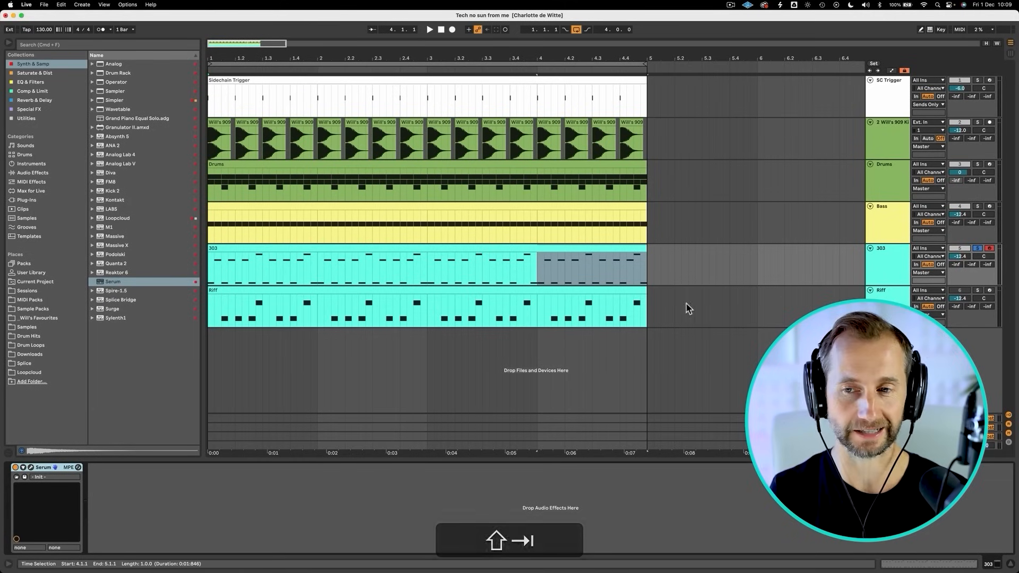
{"action": "left_click", "coordinate": [31, 468]}
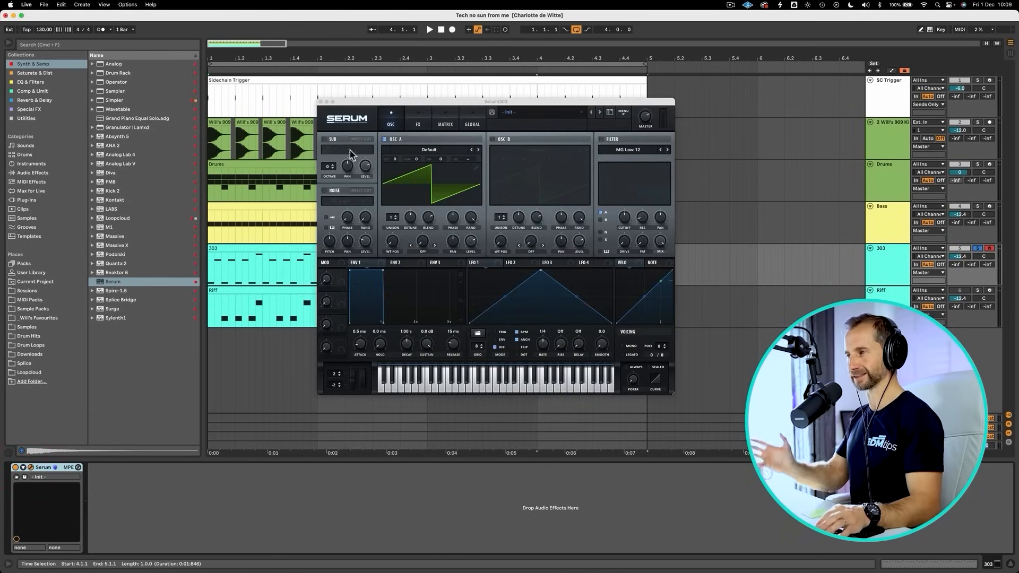
{"action": "left_click_drag", "start_coordinate": [376, 105], "coordinate": [430, 90]}
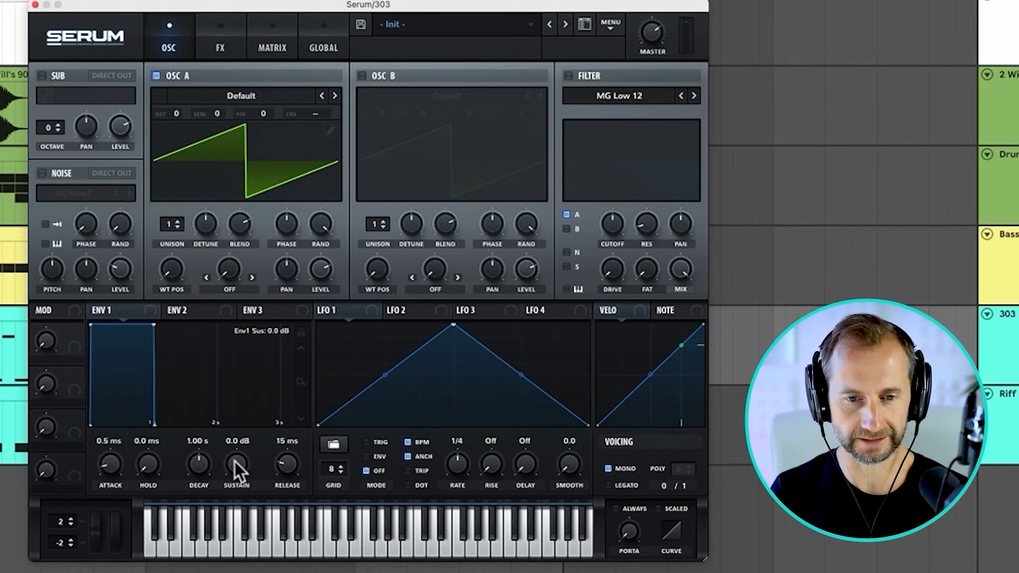
{"action": "left_click", "coordinate": [455, 328]}
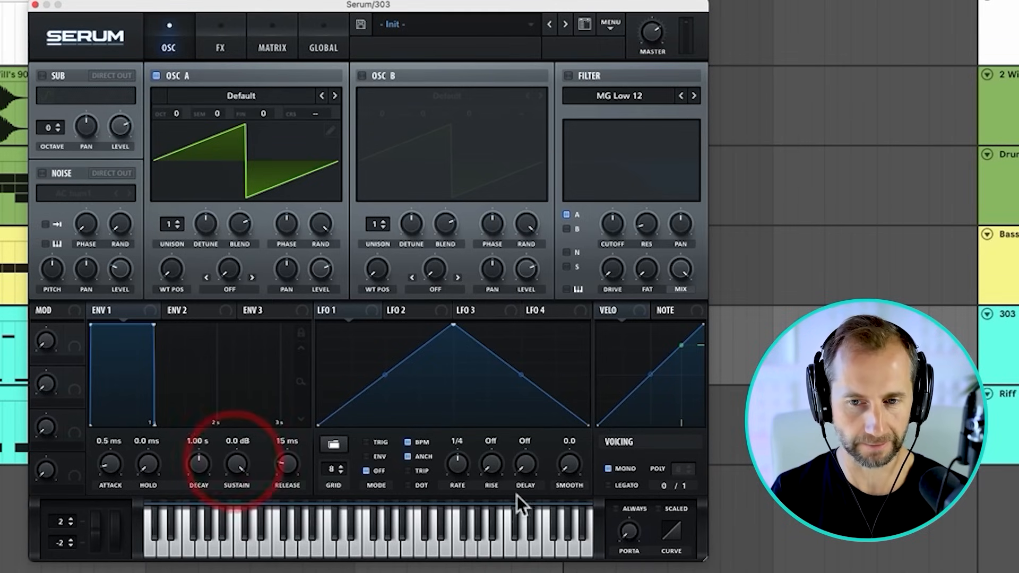
Set Env 1 to -∞ dB sustain and 318 ms decay, and set OSC A's octave to -1
{"action": "left_click_drag", "start_coordinate": [234, 463], "coordinate": [214, 479]}
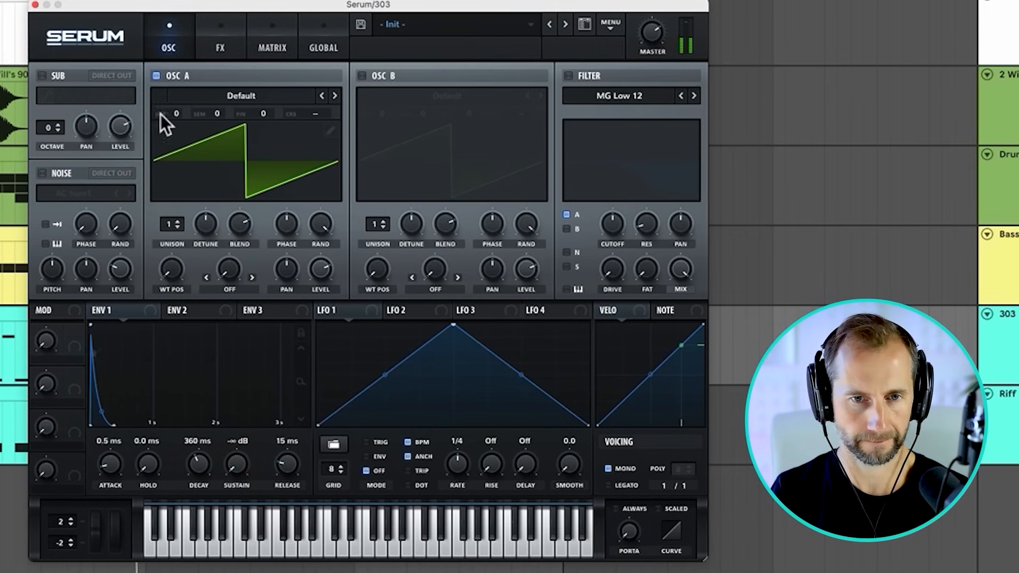
{"action": "left_click_drag", "start_coordinate": [176, 116], "coordinate": [180, 131]}
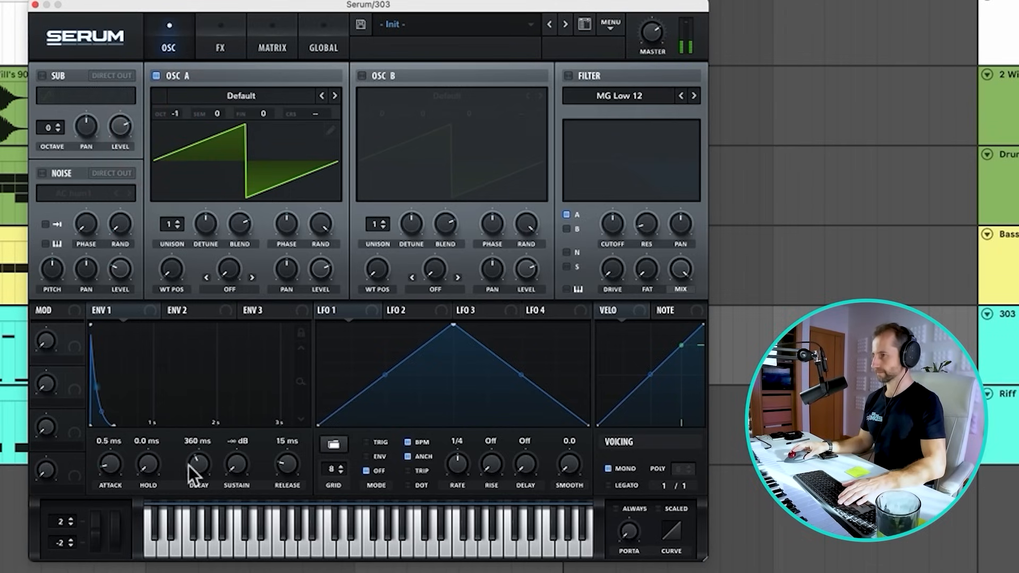
{"action": "left_click_drag", "start_coordinate": [189, 466], "coordinate": [198, 468]}
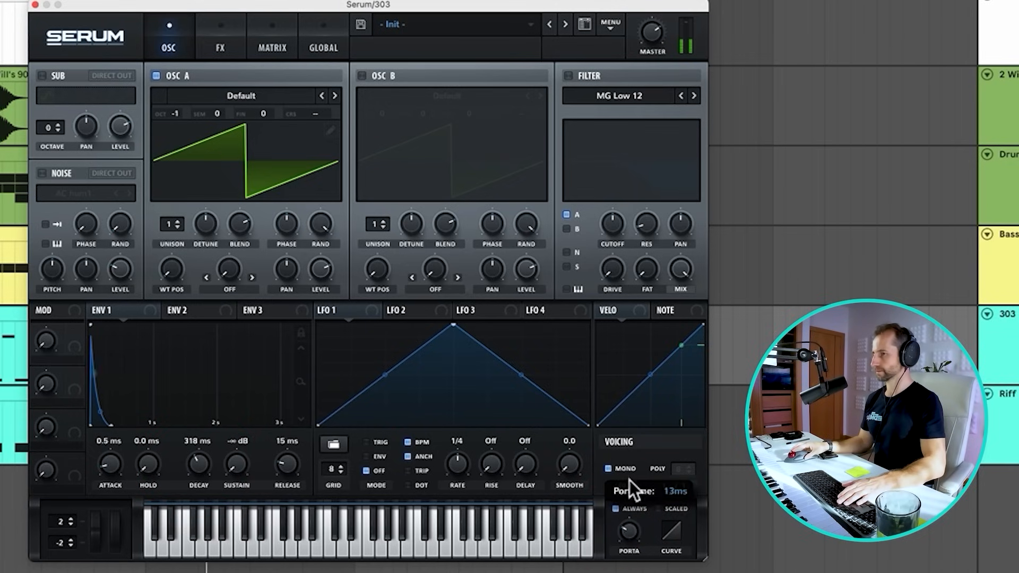
Enable always-on portamento of about 13 ms, and enable the MG Low 12 filter with Env 1 modulating its cutoff
{"action": "left_click_drag", "start_coordinate": [629, 479], "coordinate": [632, 477]}
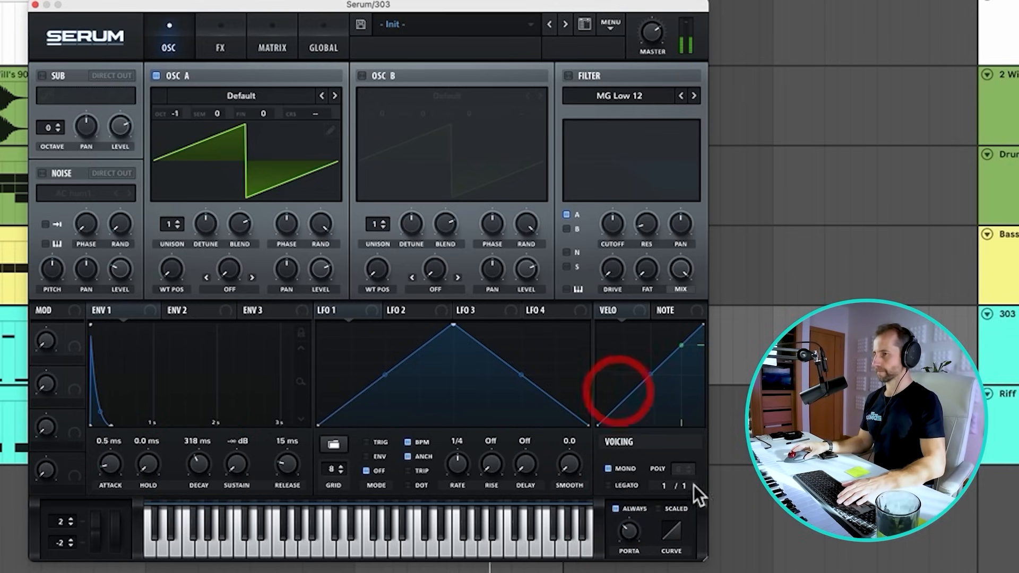
{"action": "left_click", "coordinate": [567, 75]}
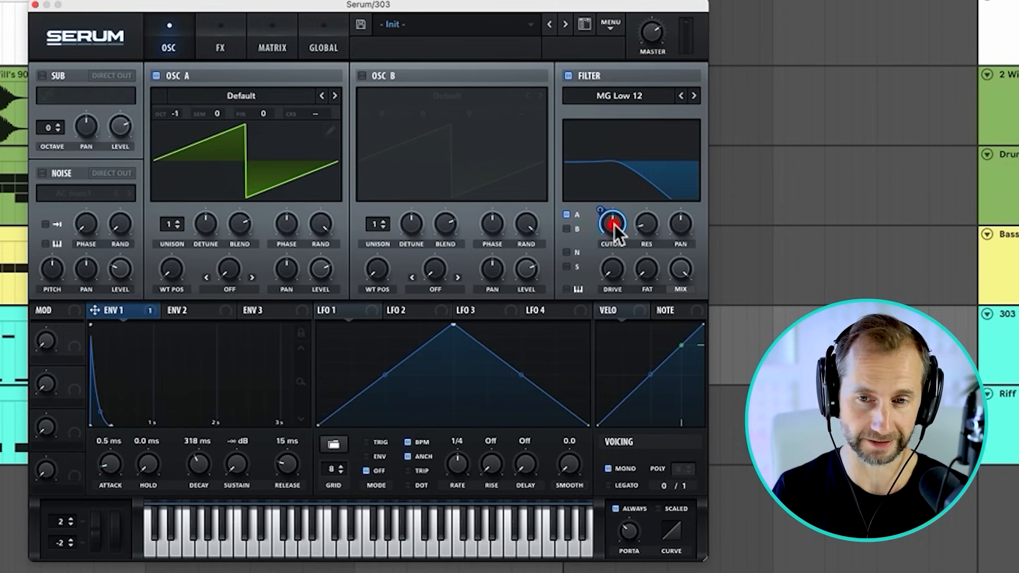
{"action": "left_click_drag", "start_coordinate": [614, 223], "coordinate": [597, 247]}
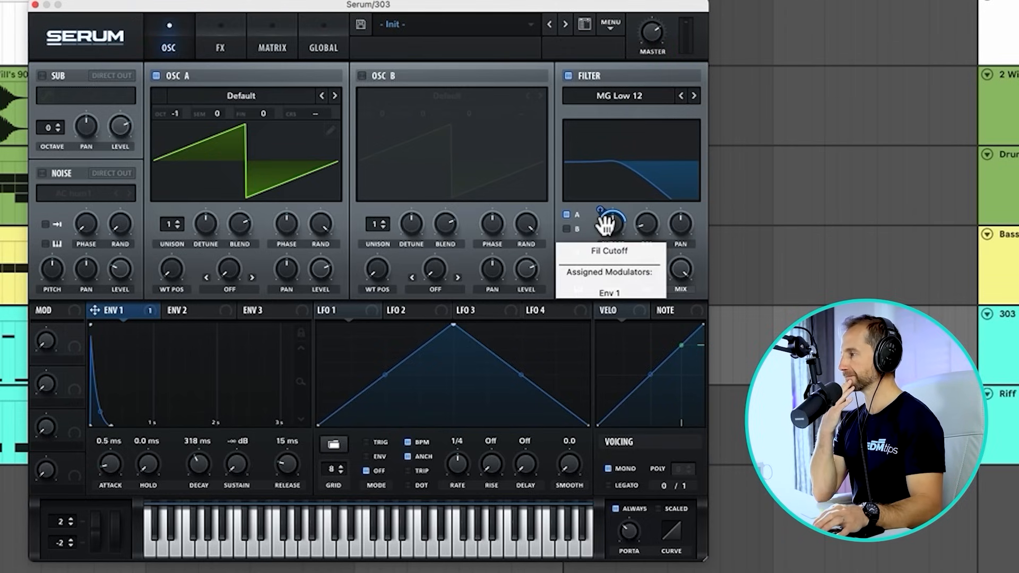
Enable the Hyper/Dimension effect in Serum, lower the Hyper mix and the Dimension size, and raise the Dimension mix moderately
{"action": "left_click", "coordinate": [217, 45]}
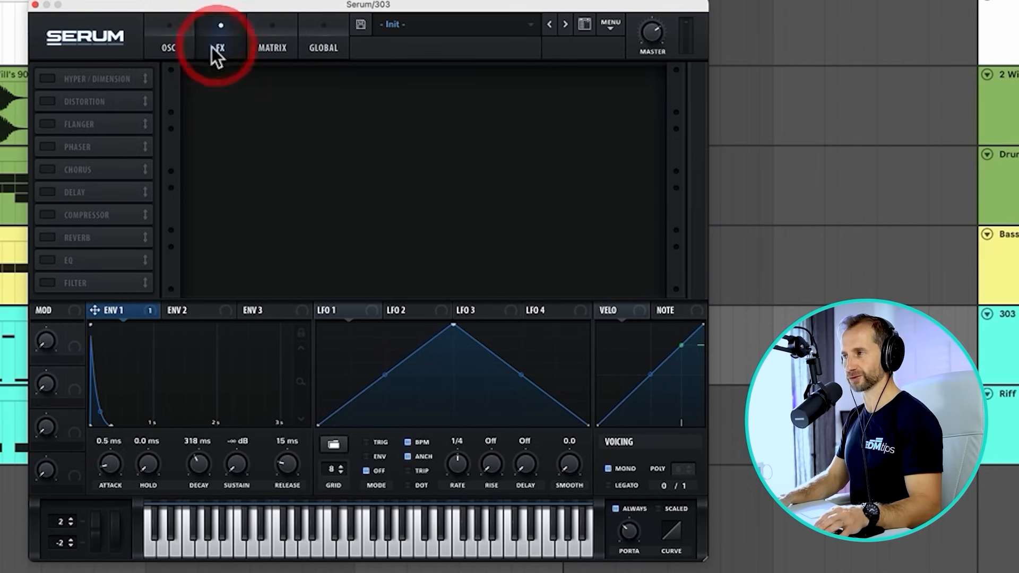
{"action": "left_click", "coordinate": [47, 80]}
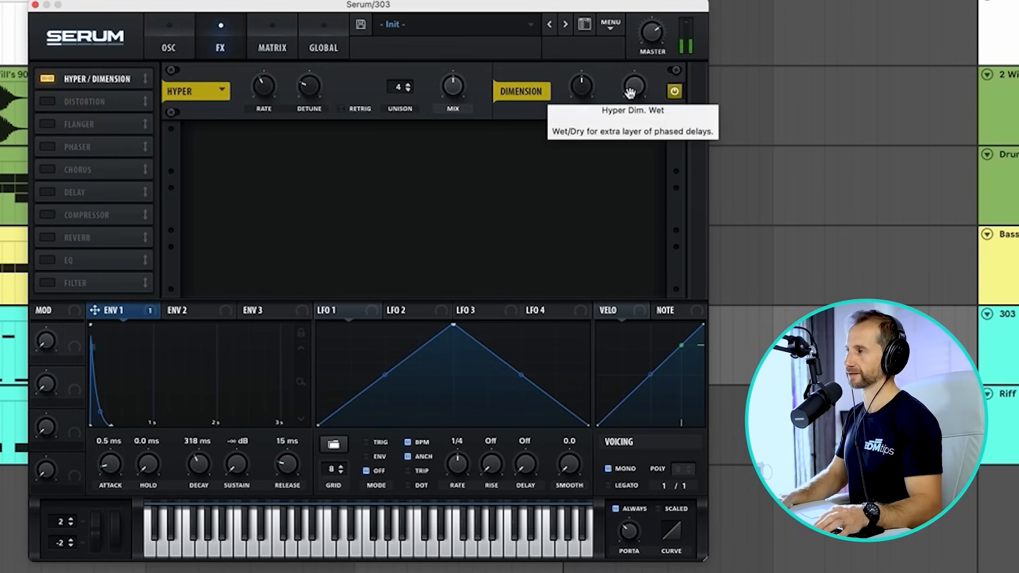
{"action": "left_click_drag", "start_coordinate": [630, 93], "coordinate": [629, 24]}
{"action": "left_click_drag", "start_coordinate": [581, 85], "coordinate": [579, 129]}
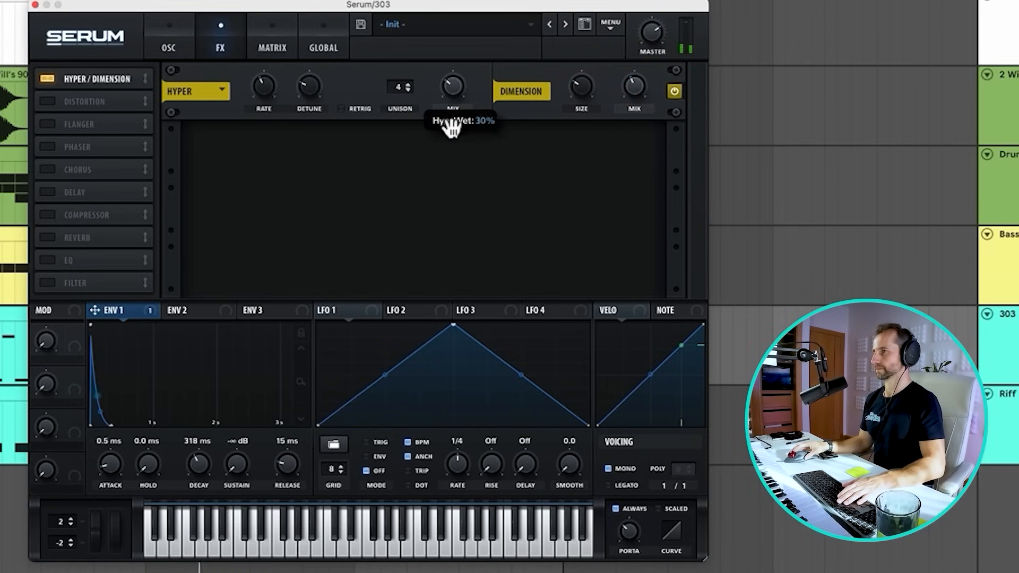
{"action": "left_click_drag", "start_coordinate": [450, 127], "coordinate": [454, 160]}
{"action": "left_click_drag", "start_coordinate": [630, 86], "coordinate": [632, 104]}
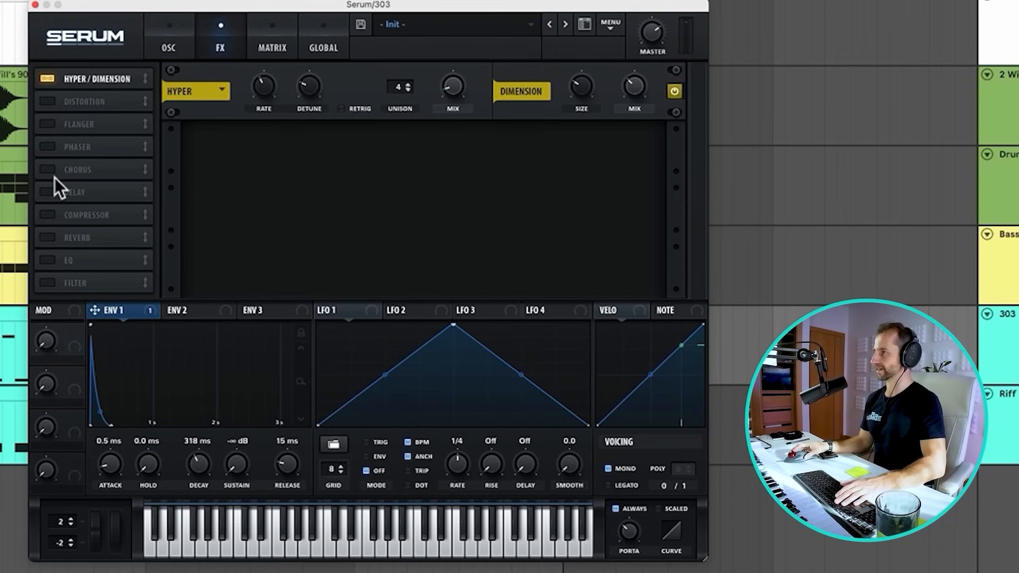
Enable Serum's Distortion effect, raise its drive to about halfway, and set the distortion type to Diode 1
{"action": "left_click", "coordinate": [48, 102]}
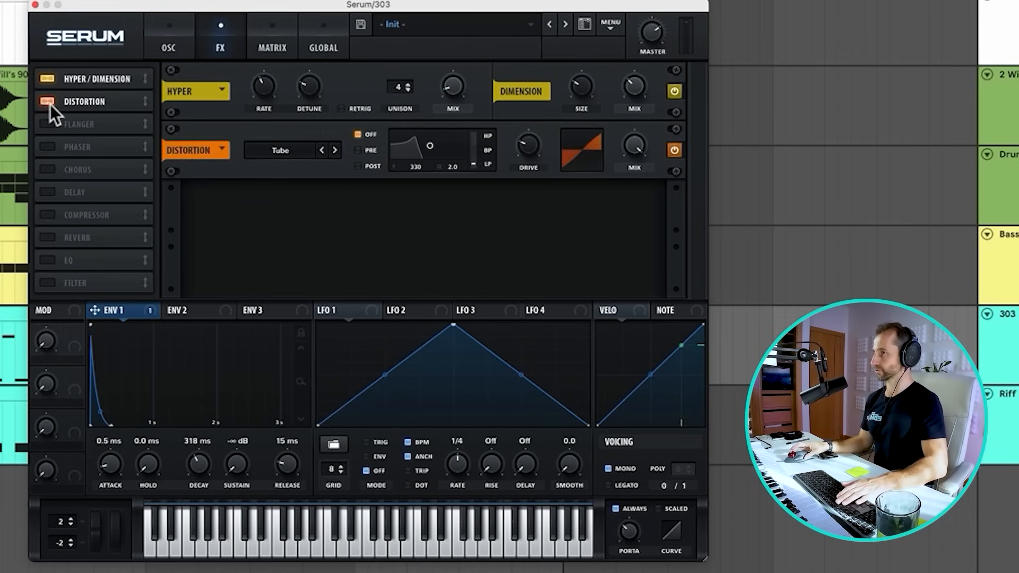
{"action": "left_click", "coordinate": [321, 152]}
{"action": "left_click", "coordinate": [334, 154]}
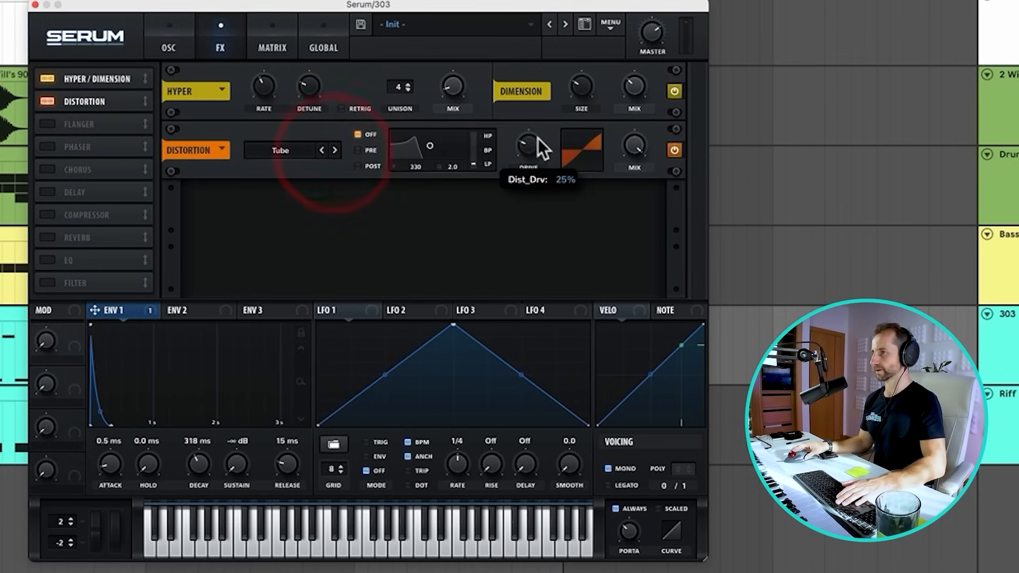
{"action": "left_click_drag", "start_coordinate": [537, 138], "coordinate": [529, 107]}
{"action": "left_click", "coordinate": [337, 150]}
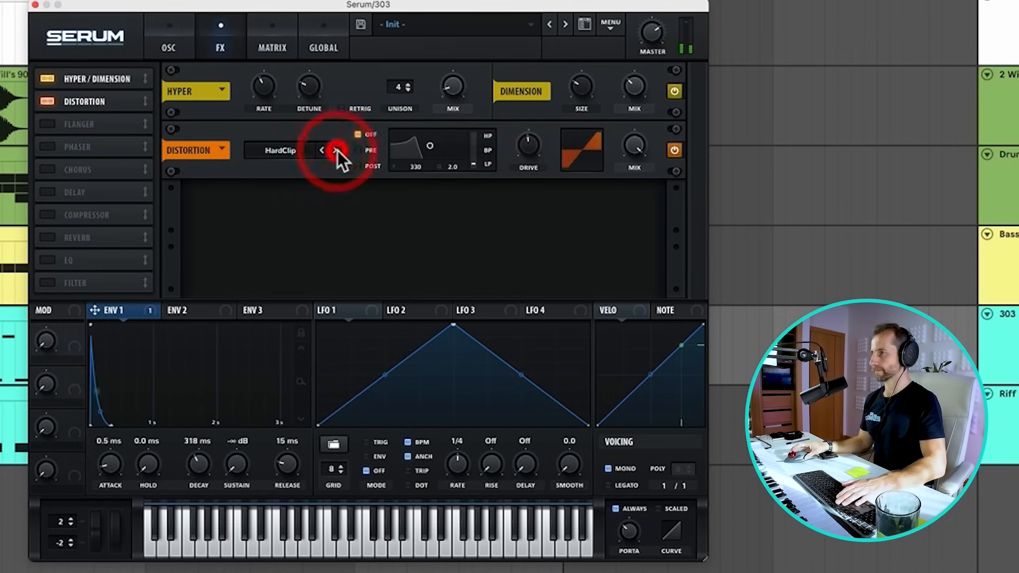
{"action": "left_click", "coordinate": [337, 151]}
{"action": "left_click", "coordinate": [338, 151]}
{"action": "left_click", "coordinate": [338, 150]}
{"action": "left_click", "coordinate": [323, 152]}
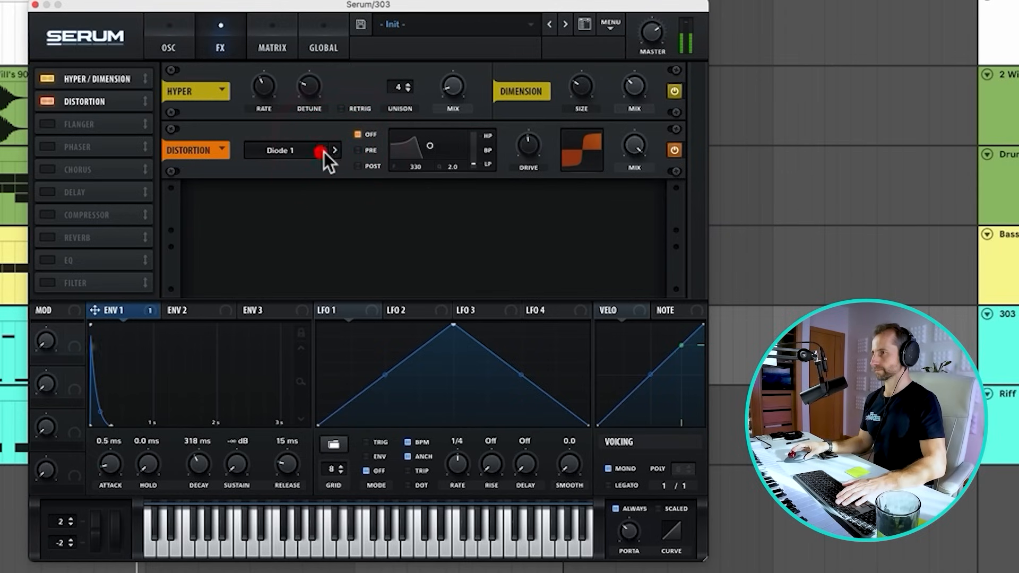
{"action": "left_click", "coordinate": [331, 152]}
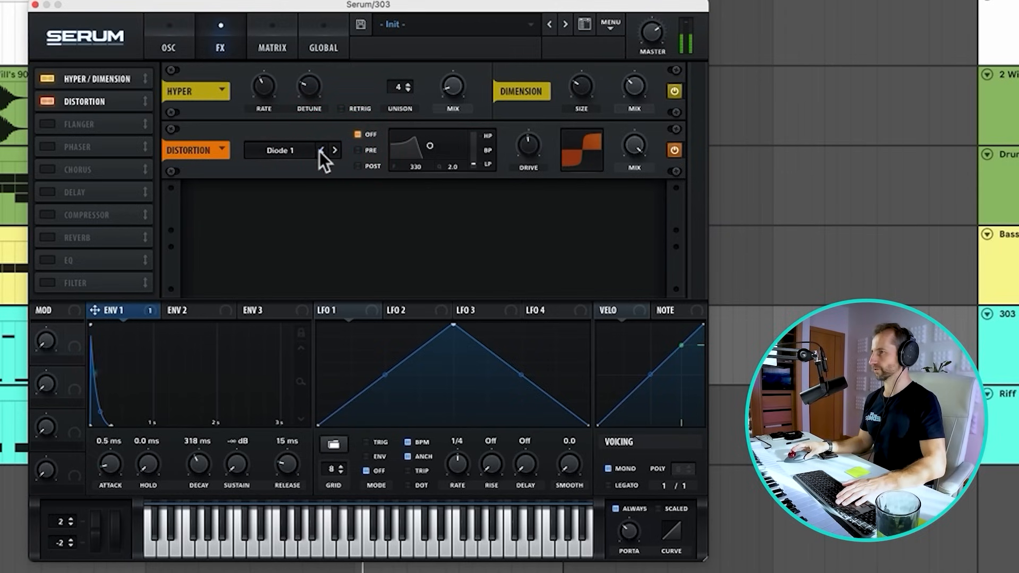
Fine-tune the distortion drive and set the filter's resonance to 74% with about 40 of Env 1 cutoff modulation
{"action": "left_click", "coordinate": [321, 152]}
{"action": "mouse_move", "coordinate": [533, 145]}
{"action": "left_mouse_down"}
{"action": "mouse_move", "coordinate": [533, 68]}
{"action": "mouse_move", "coordinate": [537, 127]}
{"action": "left_mouse_up"}
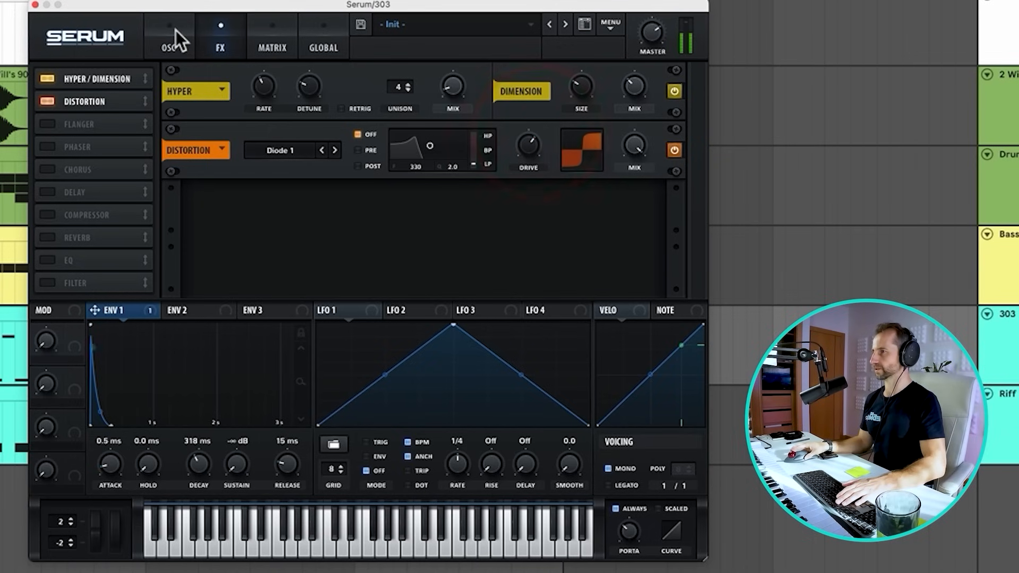
{"action": "left_click", "coordinate": [176, 30]}
{"action": "left_click_drag", "start_coordinate": [651, 234], "coordinate": [658, 222]}
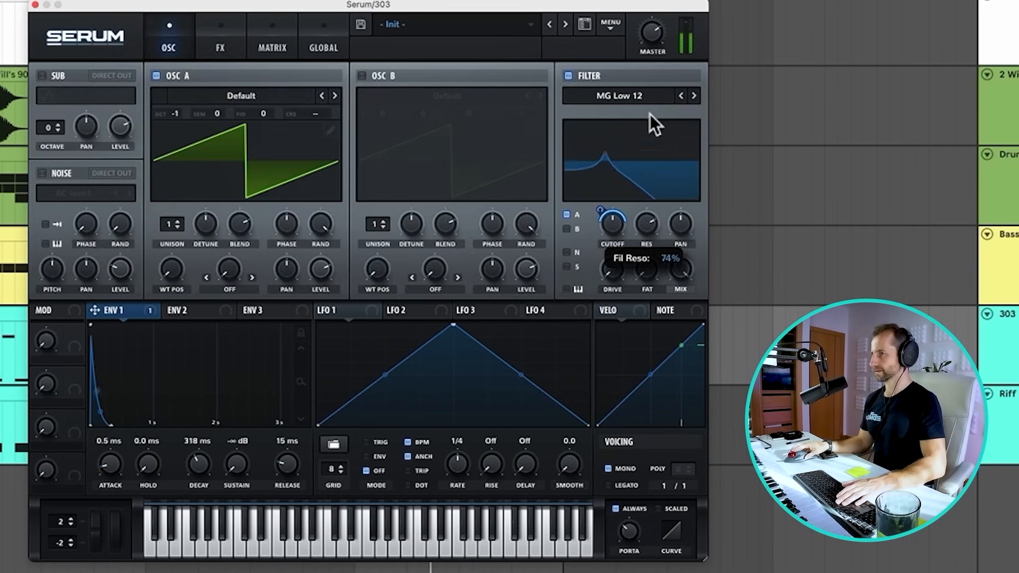
{"action": "mouse_move", "coordinate": [650, 114]}
{"action": "left_mouse_down"}
{"action": "mouse_move", "coordinate": [651, 68]}
{"action": "mouse_move", "coordinate": [639, 108]}
{"action": "left_mouse_up"}
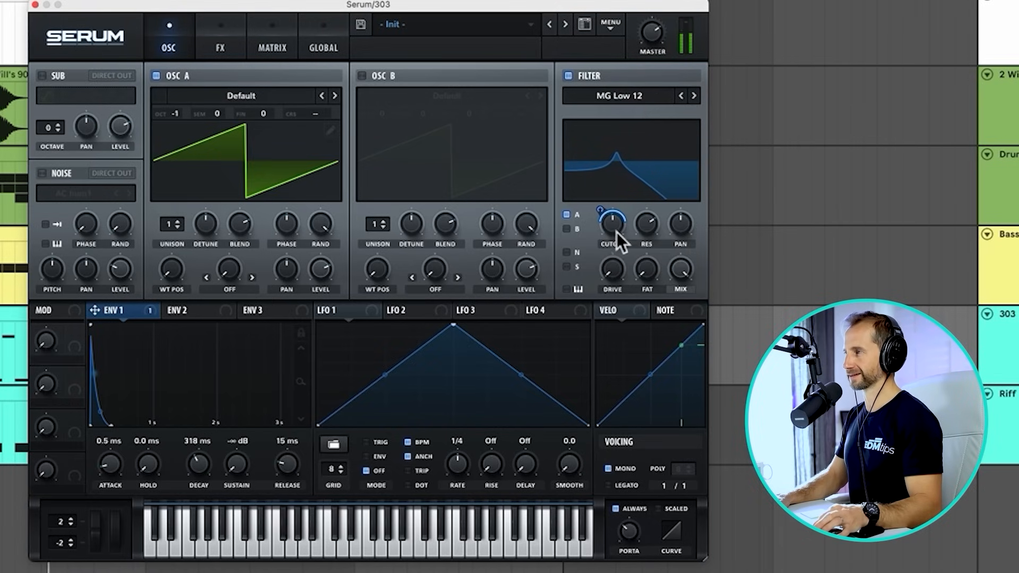
{"action": "left_click_drag", "start_coordinate": [603, 209], "coordinate": [604, 227]}
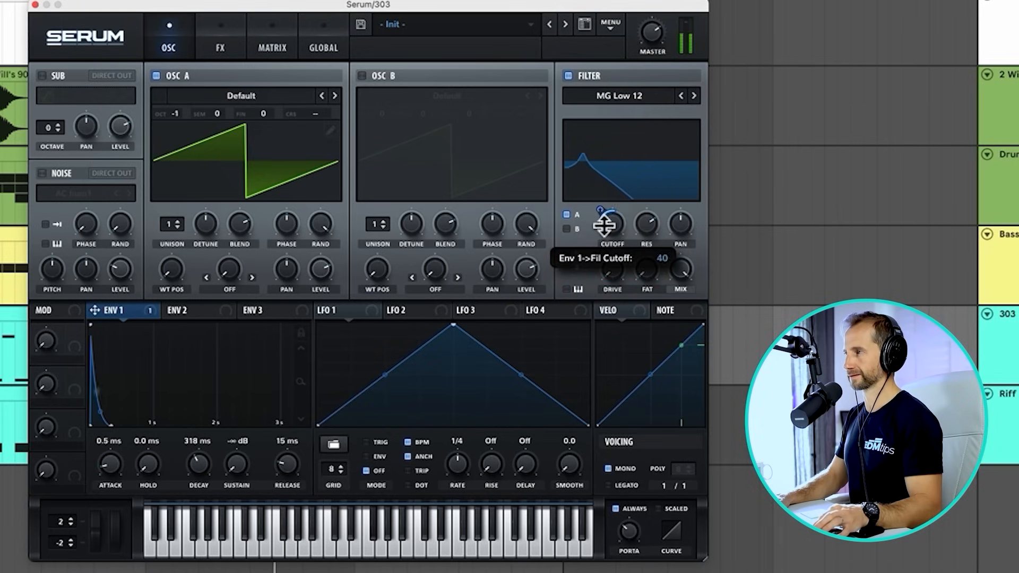
Change Serum's distortion type to Diode 2 with slightly less drive, and lower the Hyper mix
{"action": "left_click", "coordinate": [227, 32]}
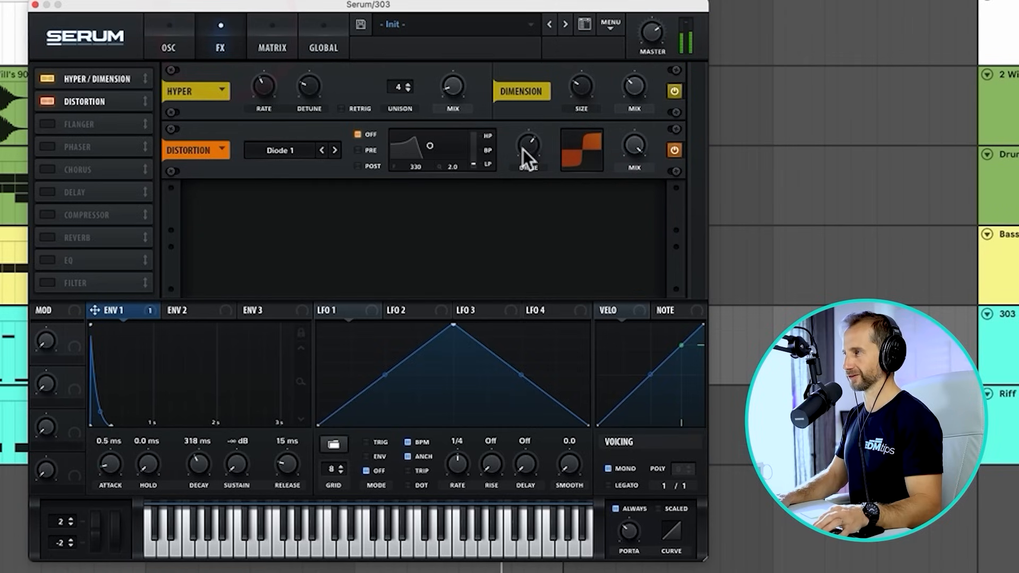
{"action": "left_click_drag", "start_coordinate": [524, 148], "coordinate": [520, 176]}
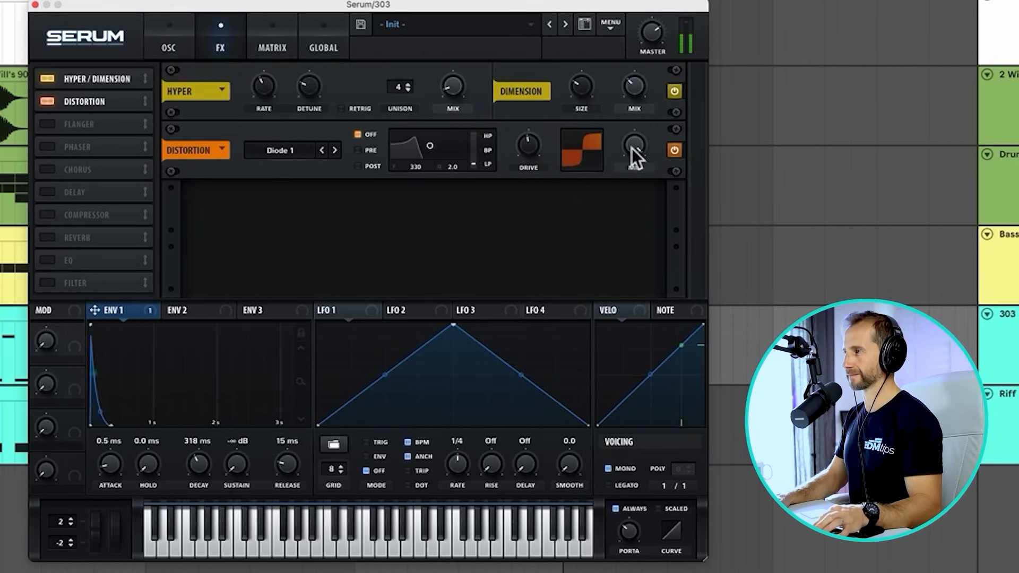
{"action": "left_click_drag", "start_coordinate": [639, 215], "coordinate": [612, 109]}
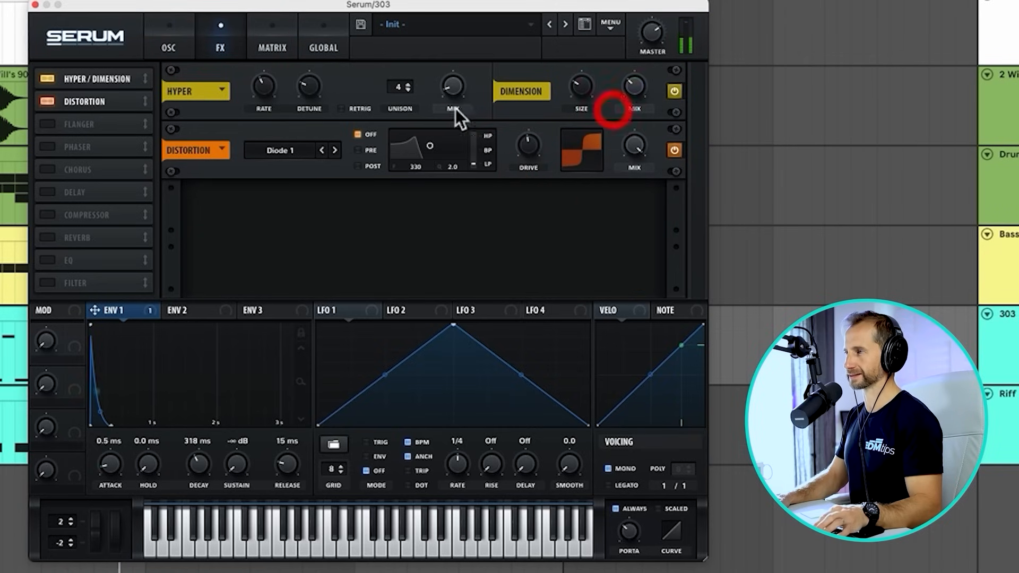
{"action": "left_click", "coordinate": [322, 149]}
{"action": "left_click", "coordinate": [336, 150]}
{"action": "left_click", "coordinate": [335, 150]}
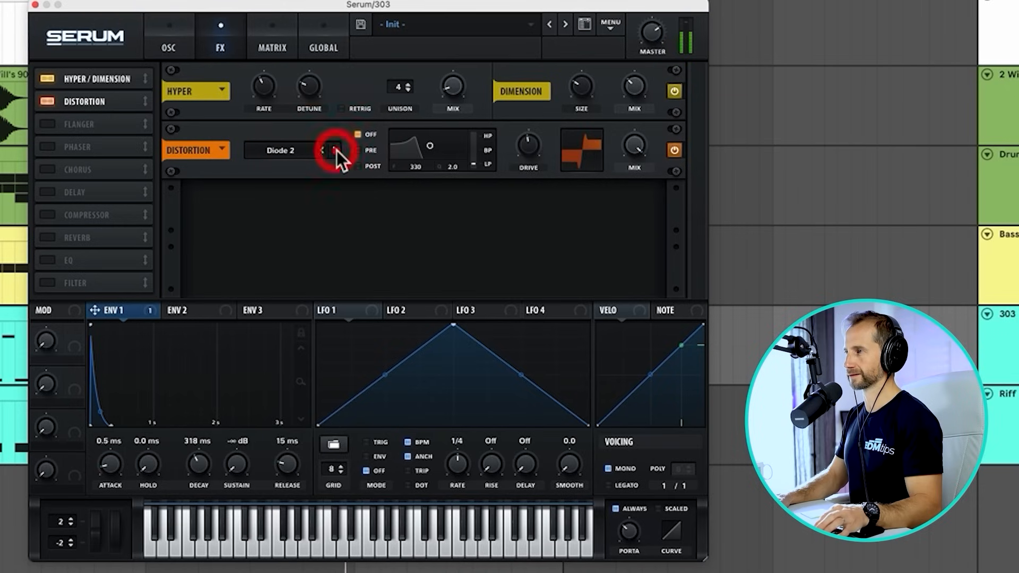
{"action": "left_click_drag", "start_coordinate": [521, 158], "coordinate": [526, 159]}
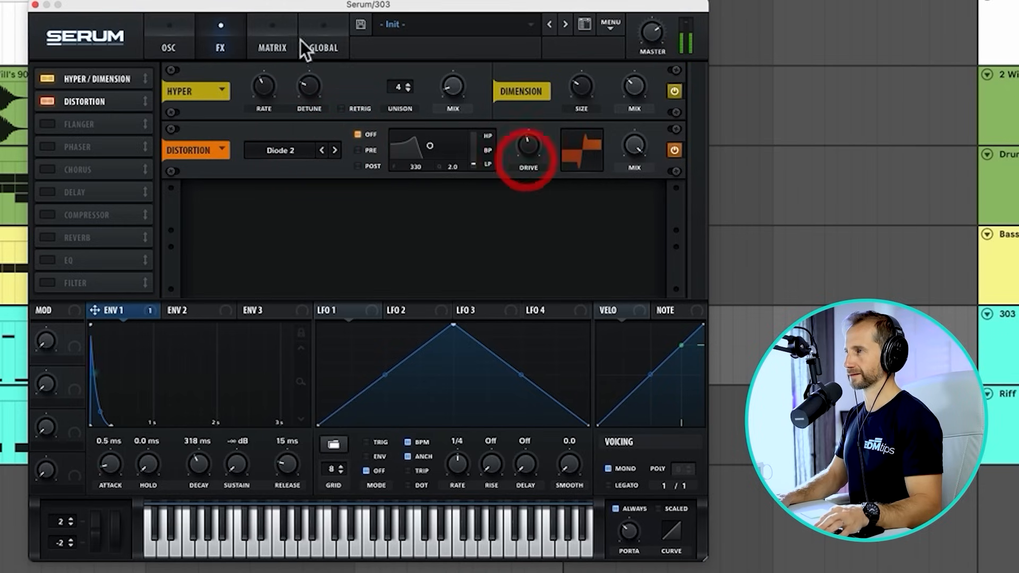
Raise the MG Low 12 filter's cutoff in Serum
{"action": "left_click", "coordinate": [165, 22]}
{"action": "mouse_move", "coordinate": [615, 221]}
{"action": "left_mouse_down"}
{"action": "mouse_move", "coordinate": [618, 191]}
{"action": "mouse_move", "coordinate": [650, 207]}
{"action": "mouse_move", "coordinate": [621, 221]}
{"action": "mouse_move", "coordinate": [618, 181]}
{"action": "mouse_move", "coordinate": [622, 209]}
{"action": "left_mouse_up"}
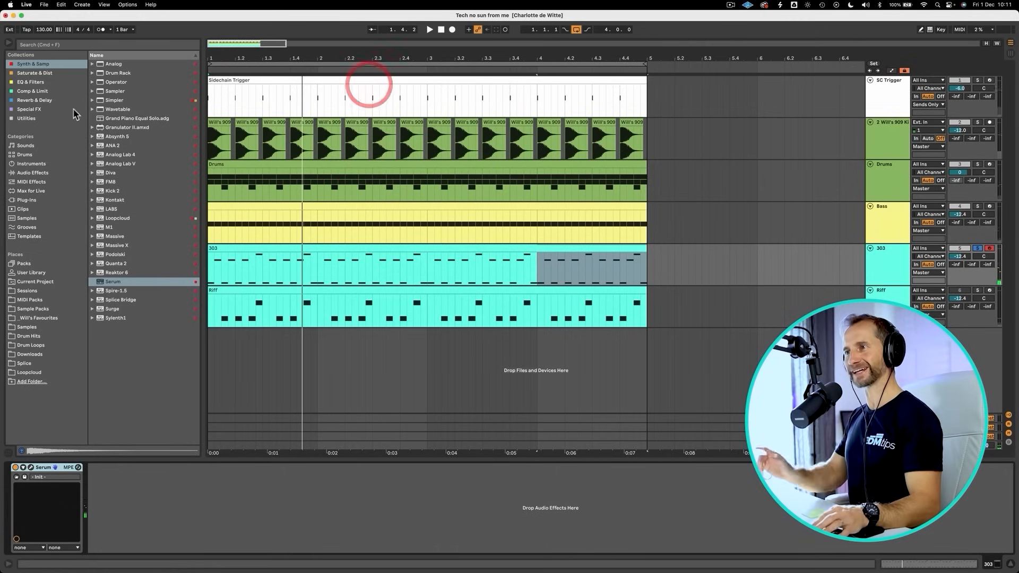
Find Drum Buss in the Saturate & Dist collection and add it after Serum on the 303 track
{"action": "left_click", "coordinate": [33, 100]}
{"action": "left_click", "coordinate": [33, 73]}
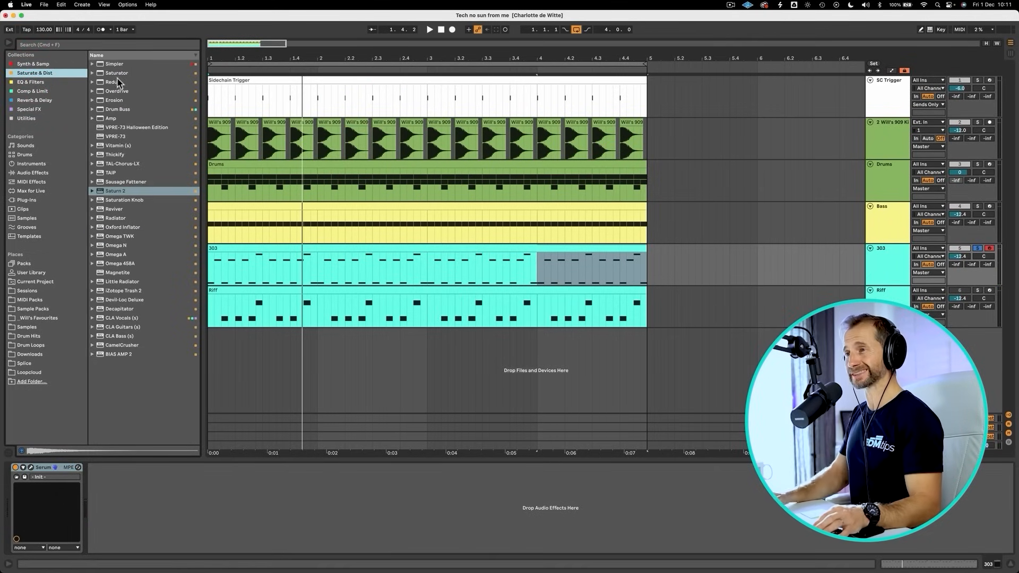
{"action": "left_click", "coordinate": [114, 110]}
{"action": "key", "text": "Up"}
{"action": "key", "text": "Up"}
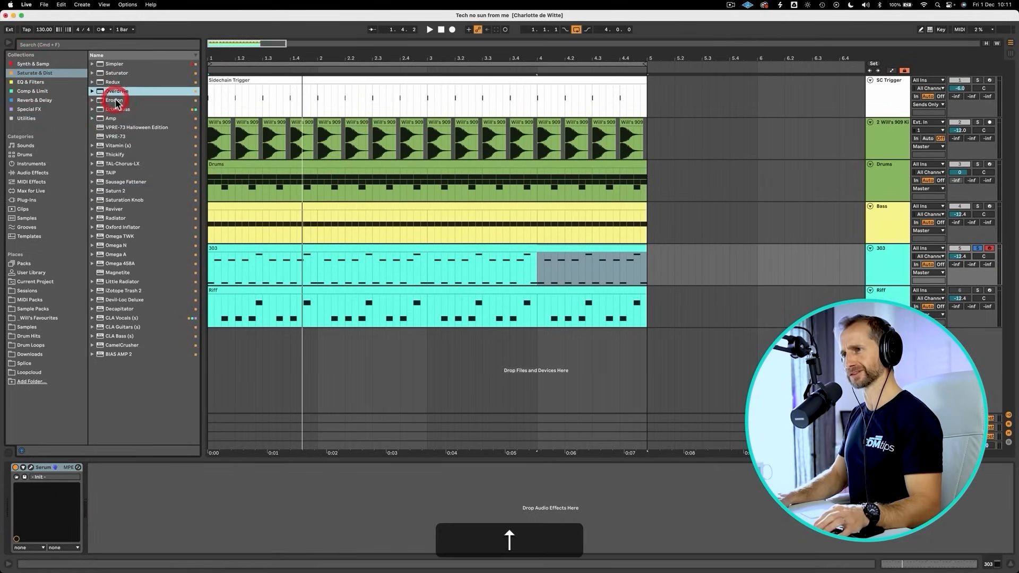
{"action": "key", "text": "Down"}
{"action": "key", "text": "Down"}
{"action": "left_click_drag", "start_coordinate": [118, 110], "coordinate": [109, 481]}
Set Drum Buss's Crunch to 84% and its output to -6.63 dB, comparing the sound with and without the effect during playback
{"action": "key", "text": "space"}
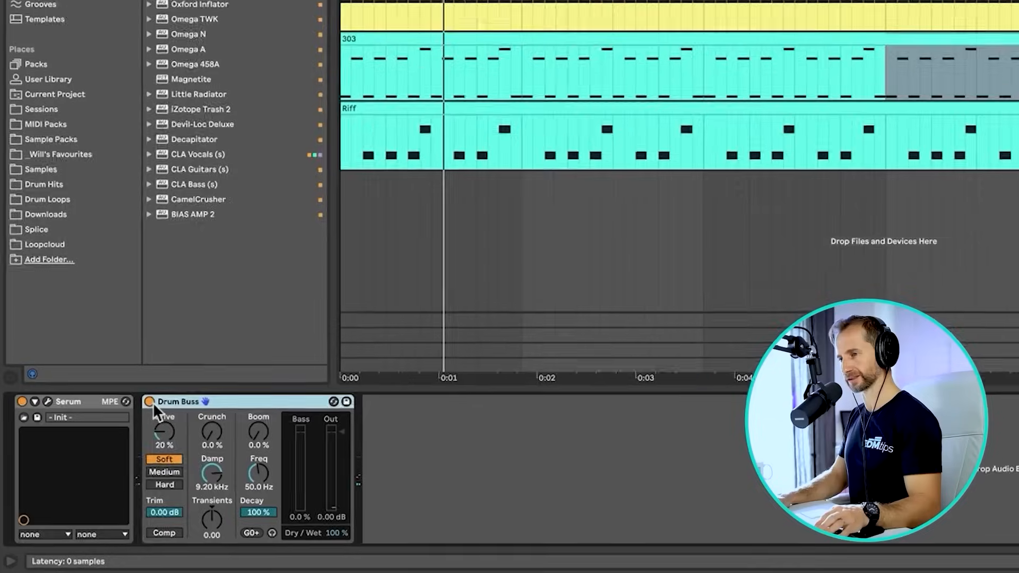
{"action": "left_click", "coordinate": [92, 468]}
{"action": "left_click", "coordinate": [174, 373]}
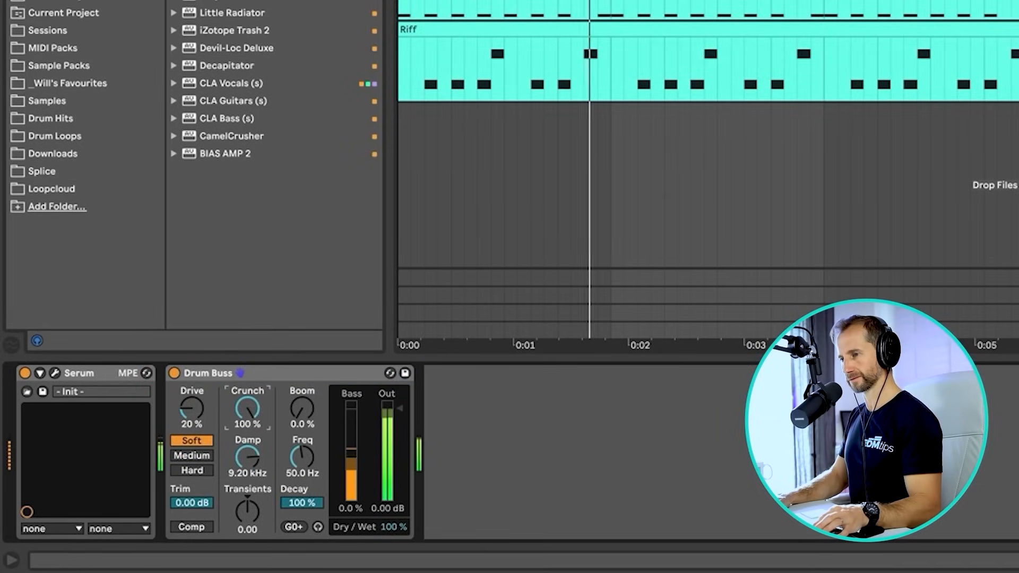
{"action": "left_click_drag", "start_coordinate": [247, 407], "coordinate": [247, 318]}
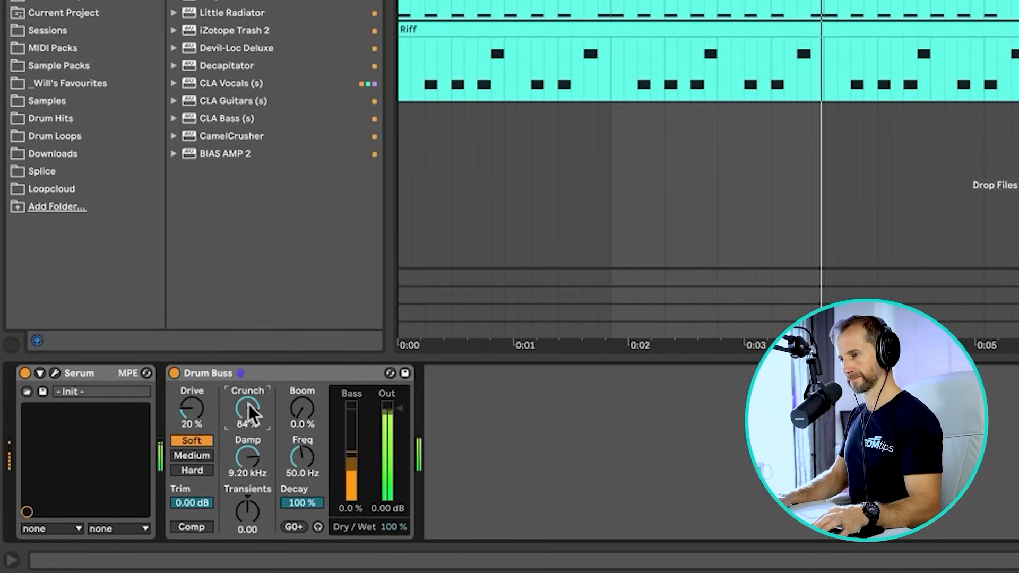
{"action": "left_click", "coordinate": [393, 526]}
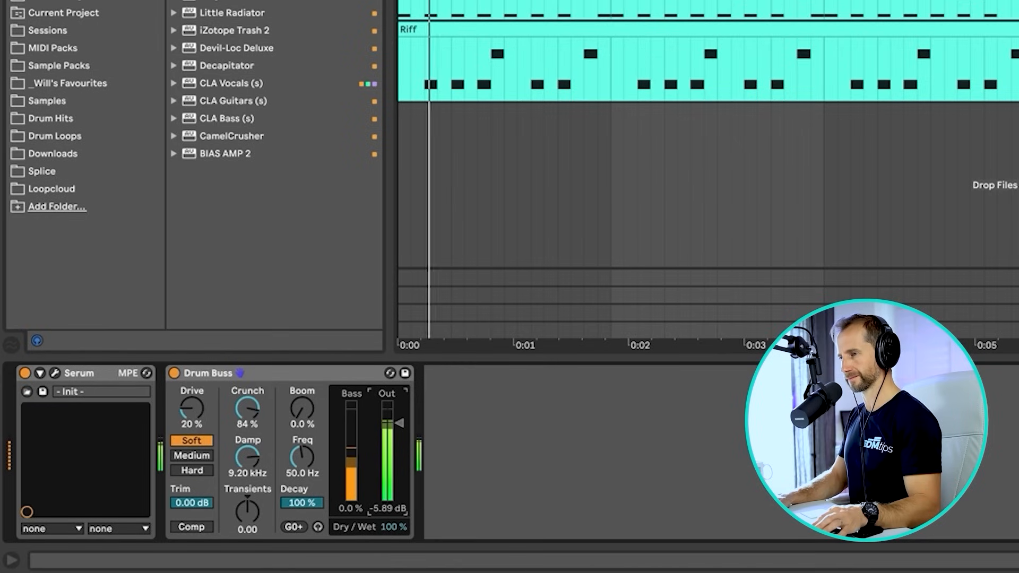
{"action": "left_click", "coordinate": [173, 374]}
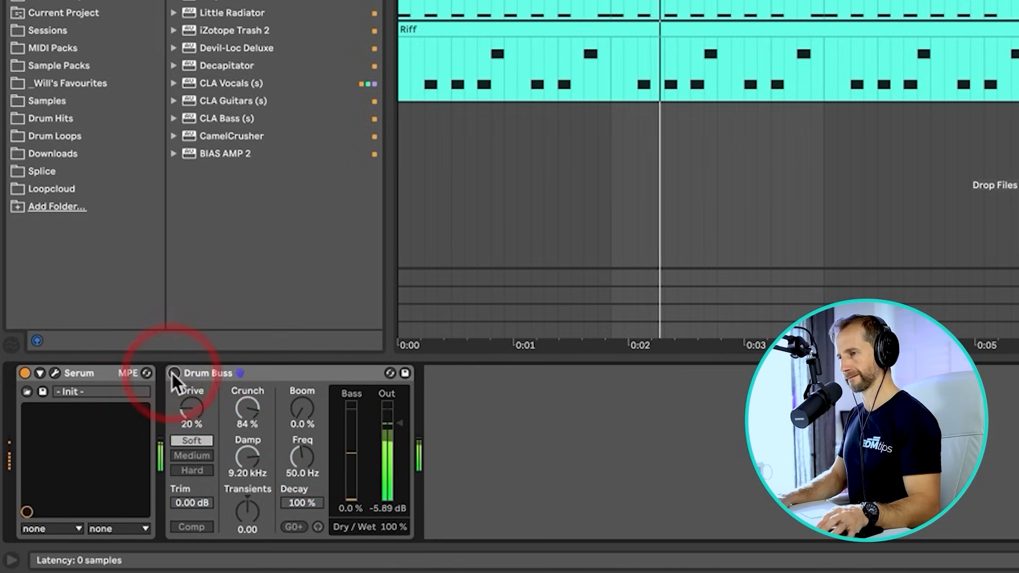
{"action": "left_click", "coordinate": [172, 373]}
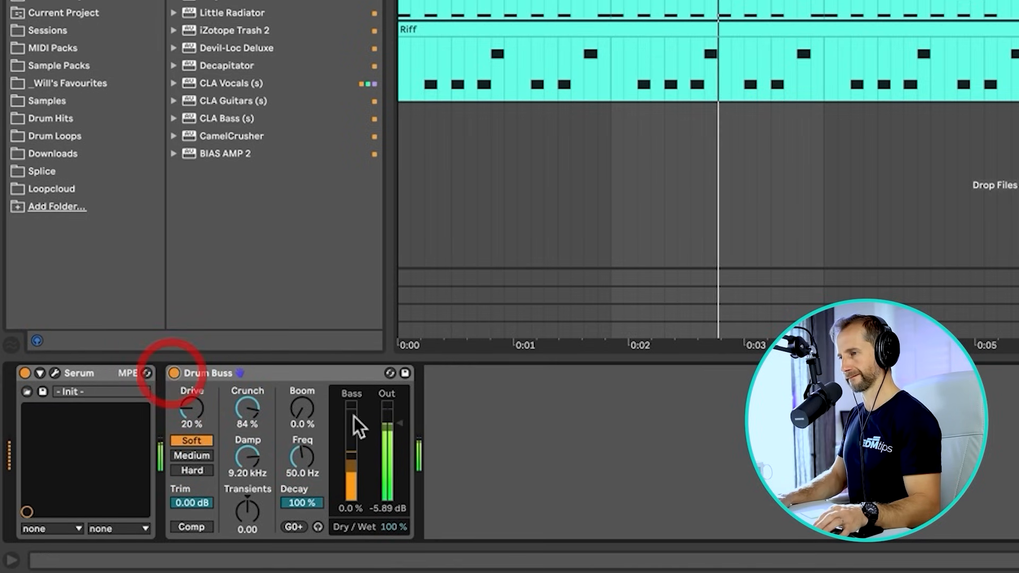
{"action": "left_click", "coordinate": [312, 374]}
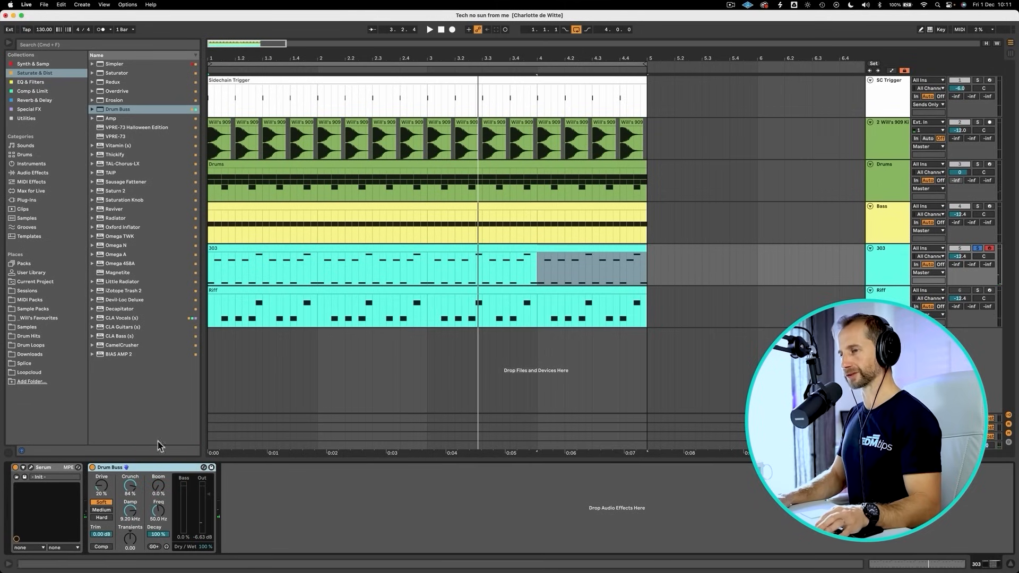
Reopen Serum on the 303 track, lower its filter cutoff and close the plug-in window
{"action": "left_click", "coordinate": [31, 468]}
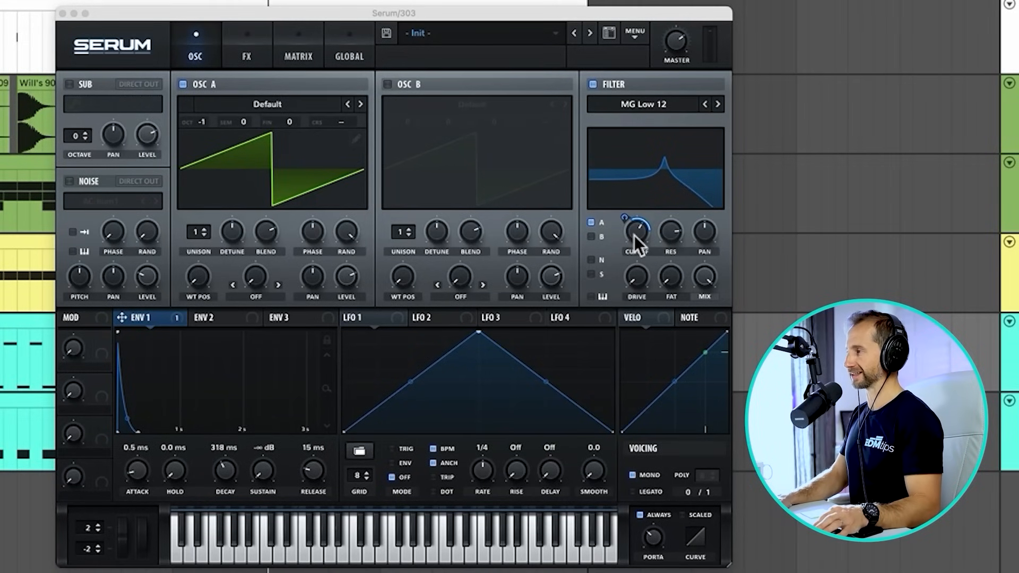
{"action": "mouse_move", "coordinate": [634, 234]}
{"action": "left_mouse_down"}
{"action": "mouse_move", "coordinate": [636, 295]}
{"action": "mouse_move", "coordinate": [637, 198]}
{"action": "mouse_move", "coordinate": [637, 245]}
{"action": "left_mouse_up"}
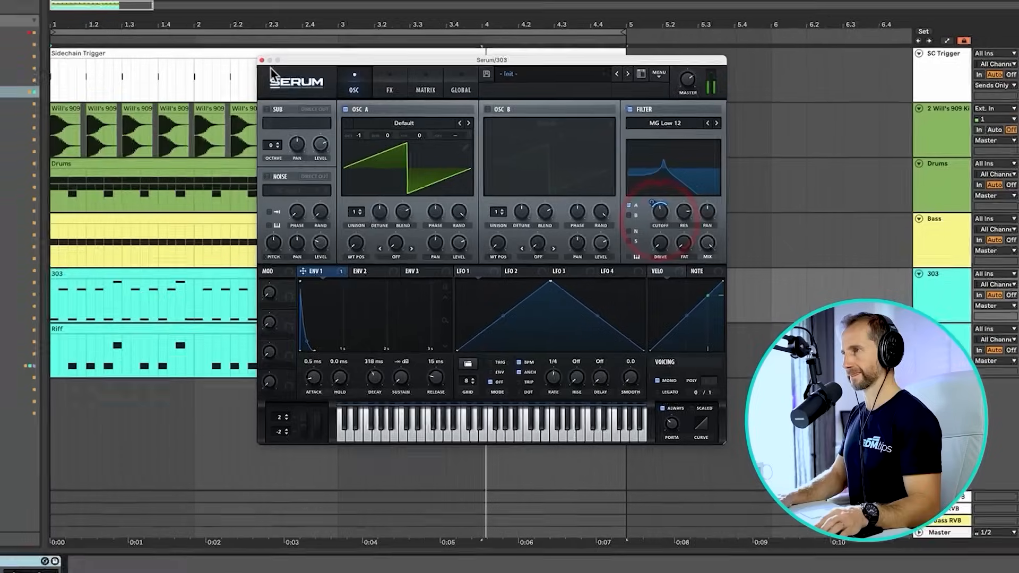
{"action": "left_click", "coordinate": [261, 60]}
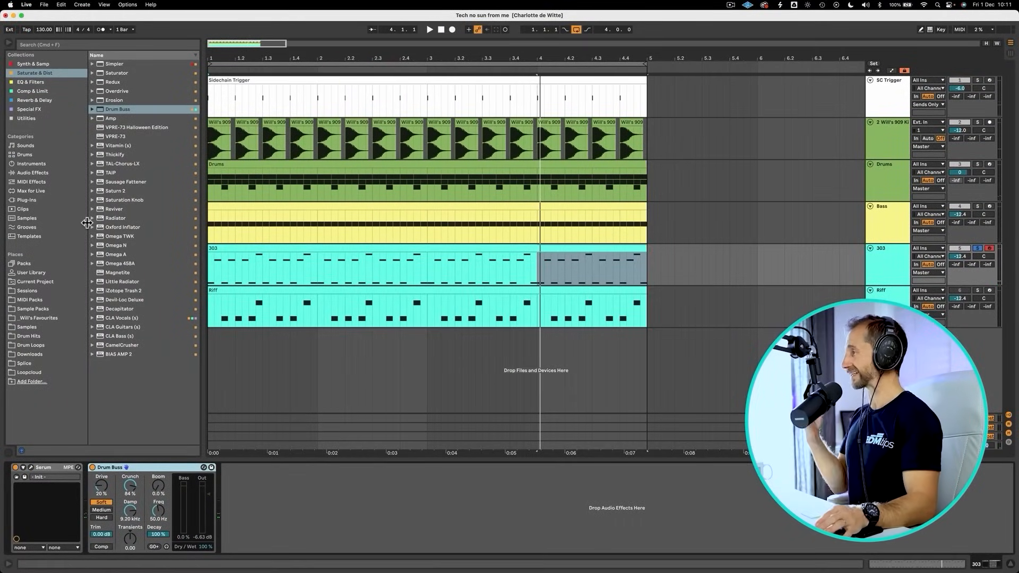
Add Echo from the Reverb & Delay collection after Drum Buss on the 303 track
{"action": "left_click", "coordinate": [14, 100]}
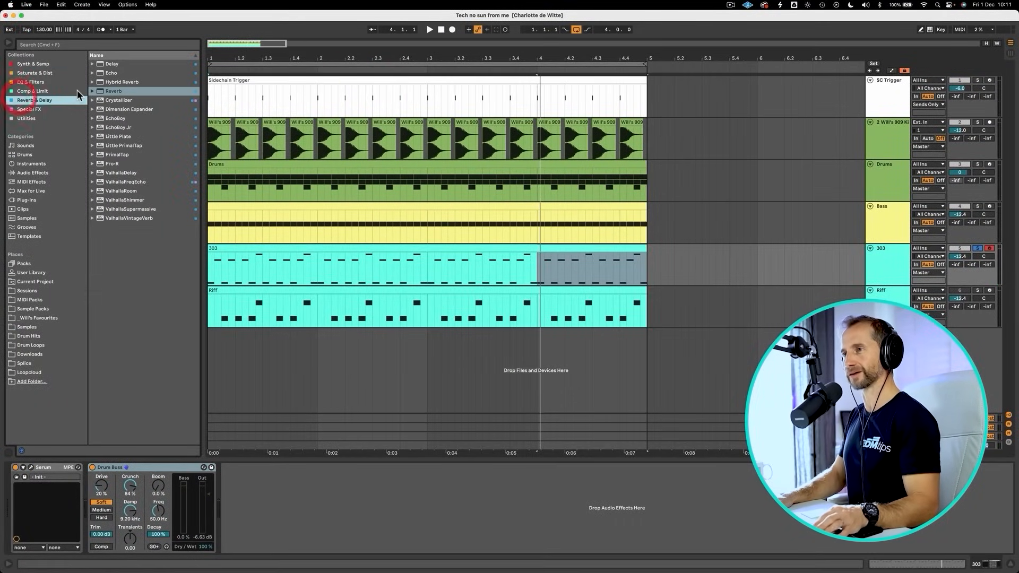
{"action": "left_click_drag", "start_coordinate": [111, 73], "coordinate": [235, 381]}
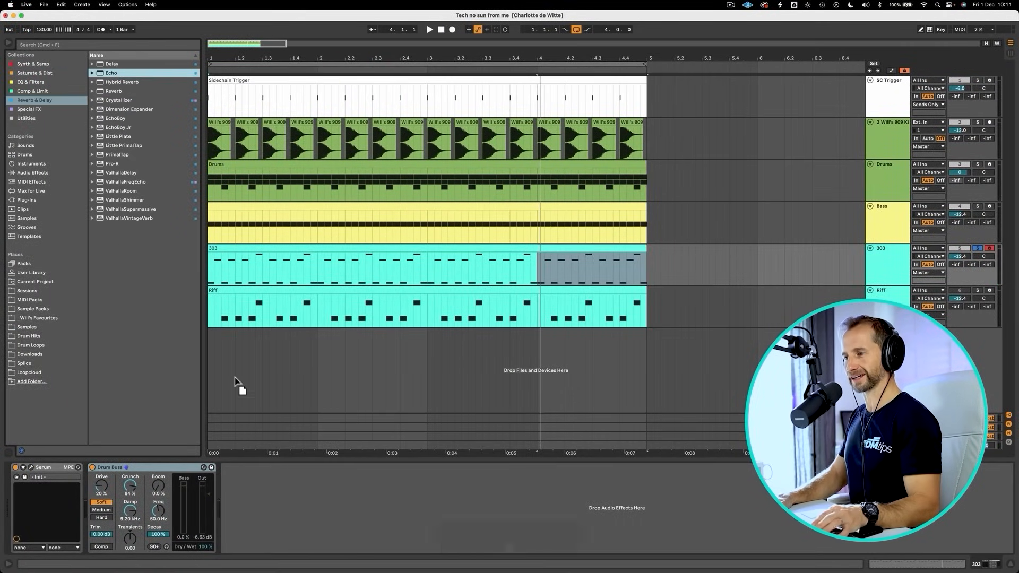
{"action": "left_click_drag", "start_coordinate": [249, 501], "coordinate": [247, 482]}
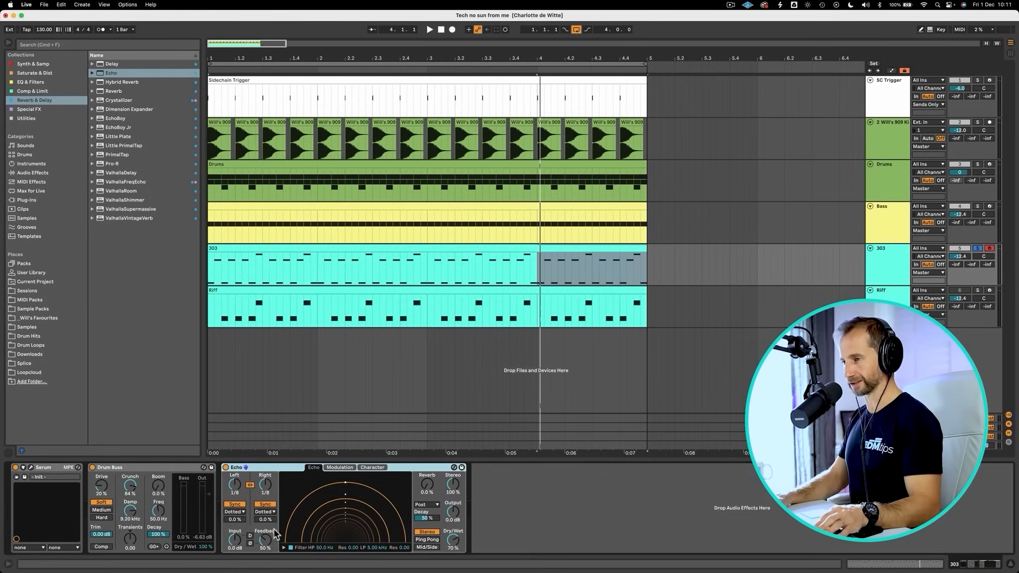
Set Echo to Notes sync at 1/16, 0% feedback and Ping Pong mode, with the dry/wet at 47%
{"action": "left_click", "coordinate": [265, 513]}
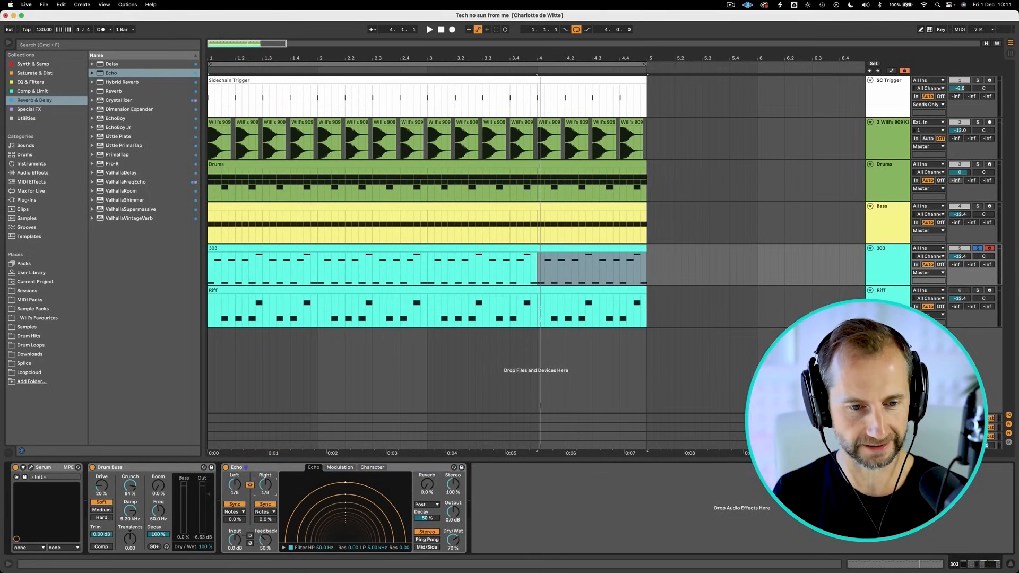
{"action": "left_click_drag", "start_coordinate": [265, 484], "coordinate": [265, 492]}
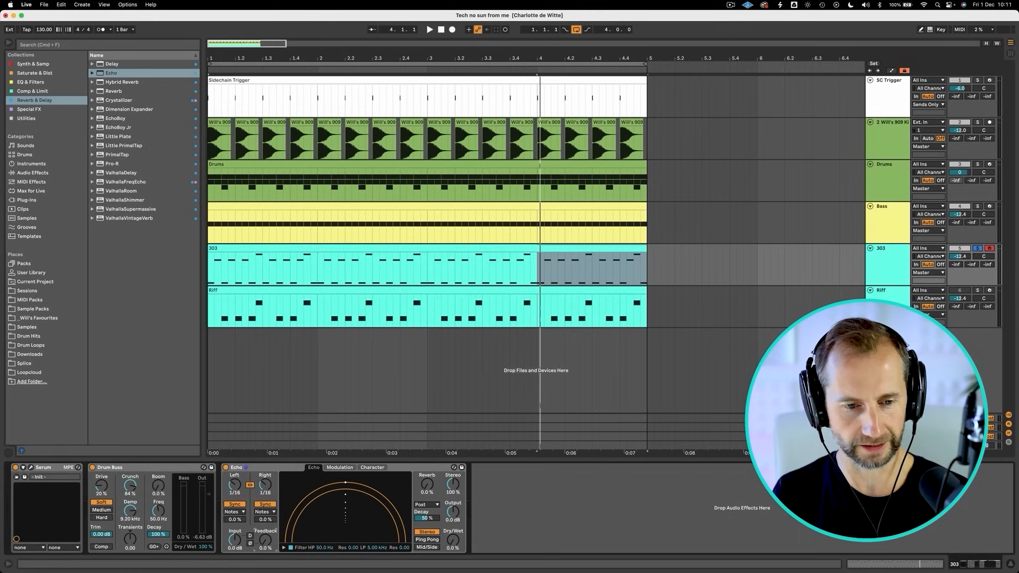
{"action": "left_click", "coordinate": [428, 540]}
{"action": "key", "text": "space"}
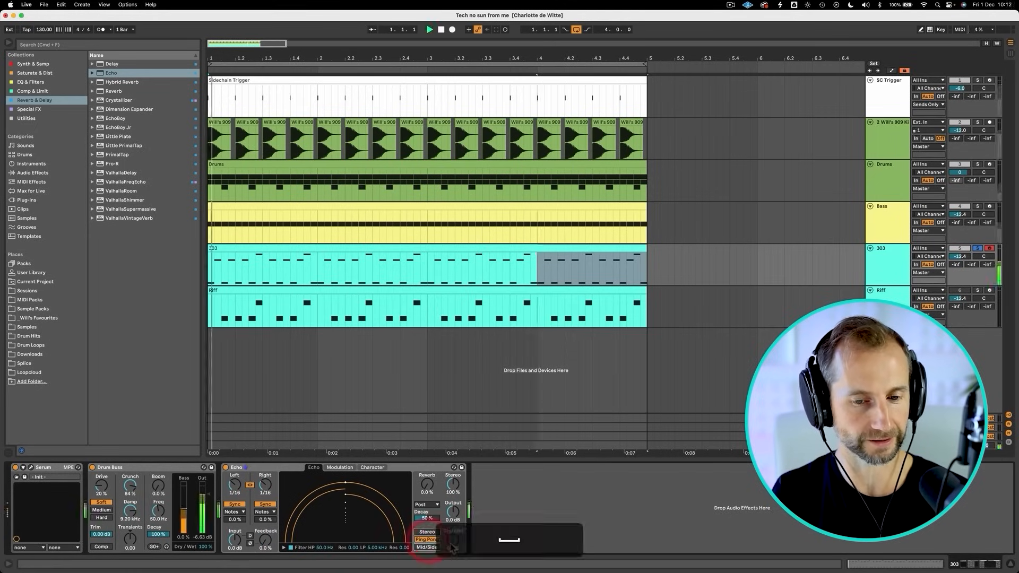
{"action": "left_click_drag", "start_coordinate": [453, 540], "coordinate": [452, 504]}
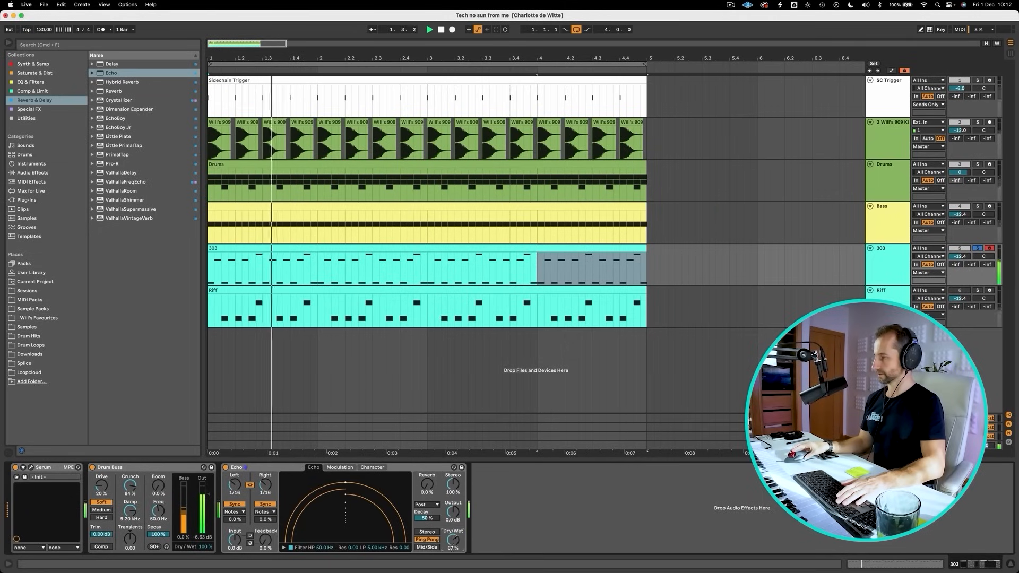
{"action": "left_click_drag", "start_coordinate": [453, 540], "coordinate": [453, 549]}
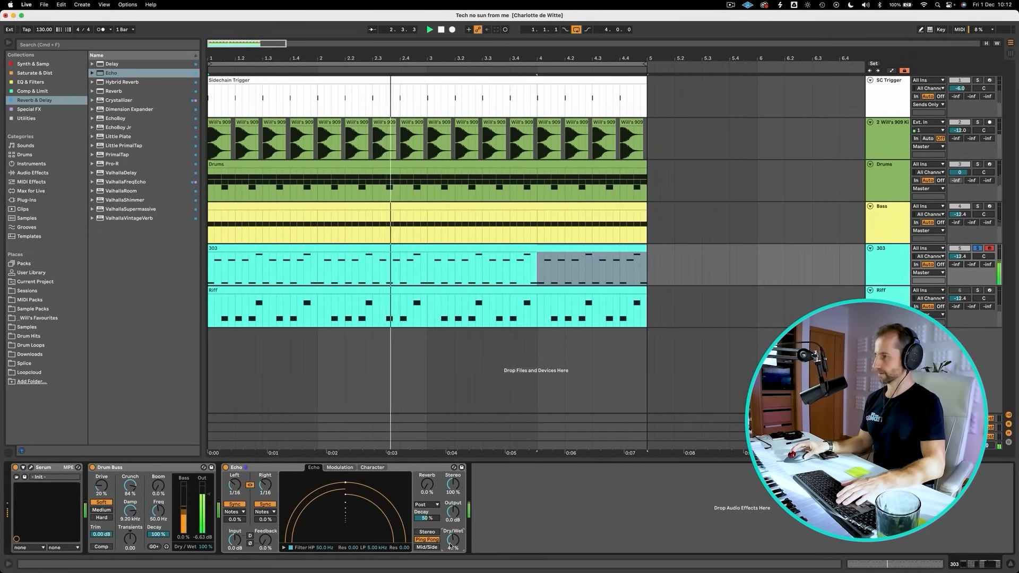
Bypass Drum Buss, and slightly raise Serum's filter cutoff and master level
{"action": "left_click", "coordinate": [92, 467]}
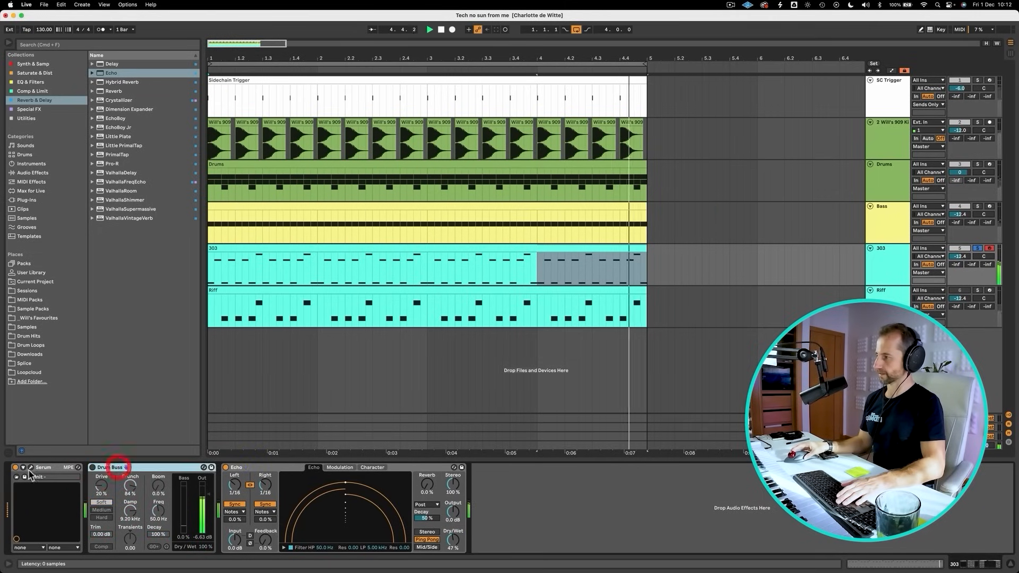
{"action": "left_click", "coordinate": [31, 468]}
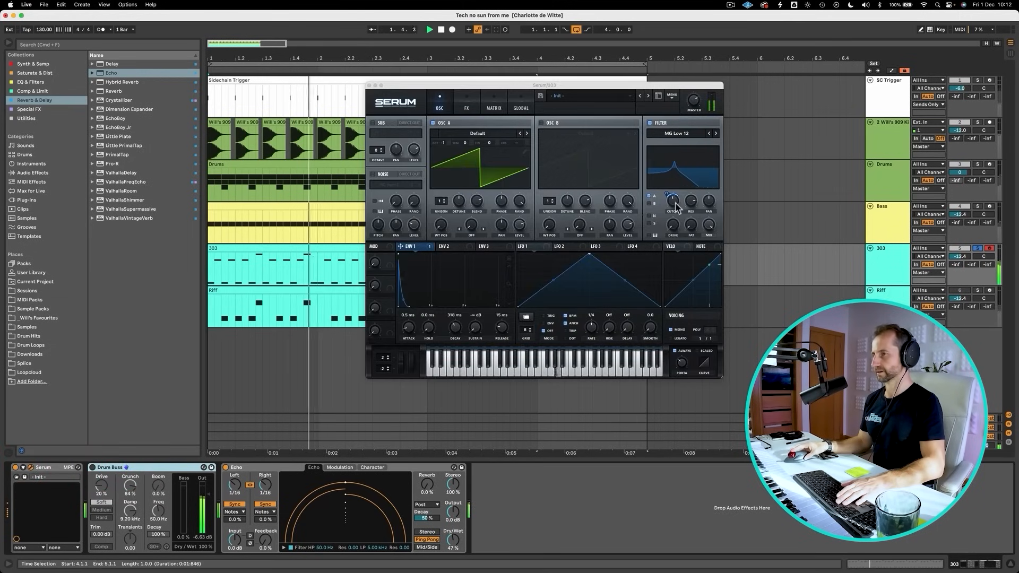
{"action": "left_click_drag", "start_coordinate": [677, 193], "coordinate": [676, 190]}
{"action": "left_click_drag", "start_coordinate": [694, 100], "coordinate": [696, 94]}
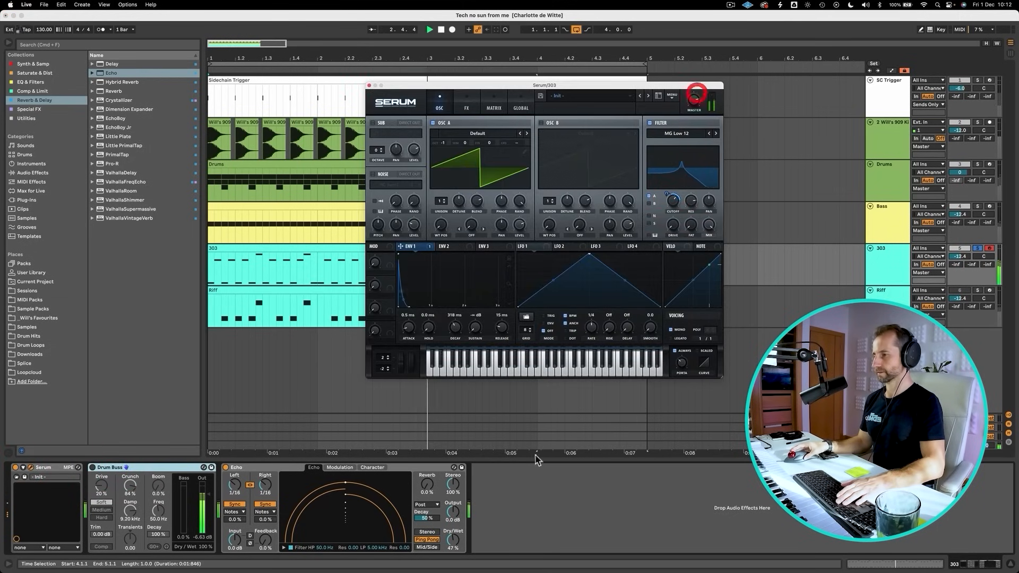
Set Echo's dry/wet to 32% and close the Serum window
{"action": "left_click_drag", "start_coordinate": [452, 550], "coordinate": [451, 546]}
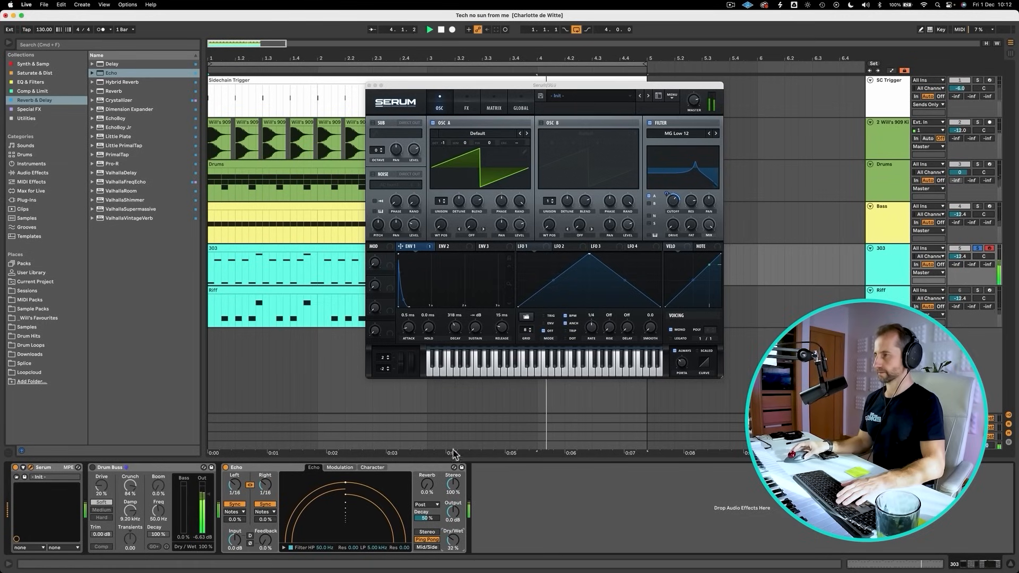
{"action": "left_click", "coordinate": [369, 85]}
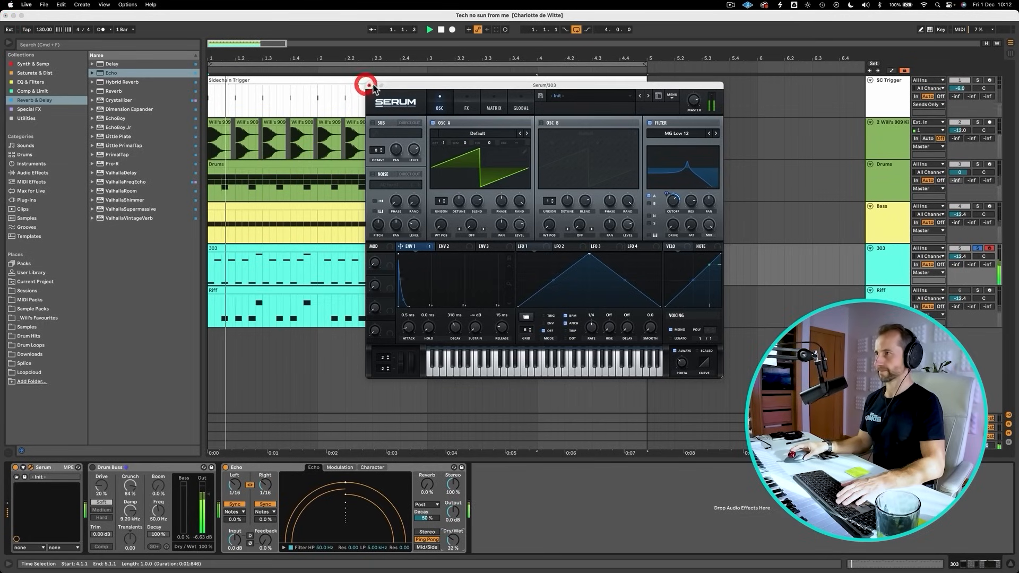
Unsolo the 303 track and lower its volume to -16.3 dB while playing the full mix
{"action": "key", "text": "space"}
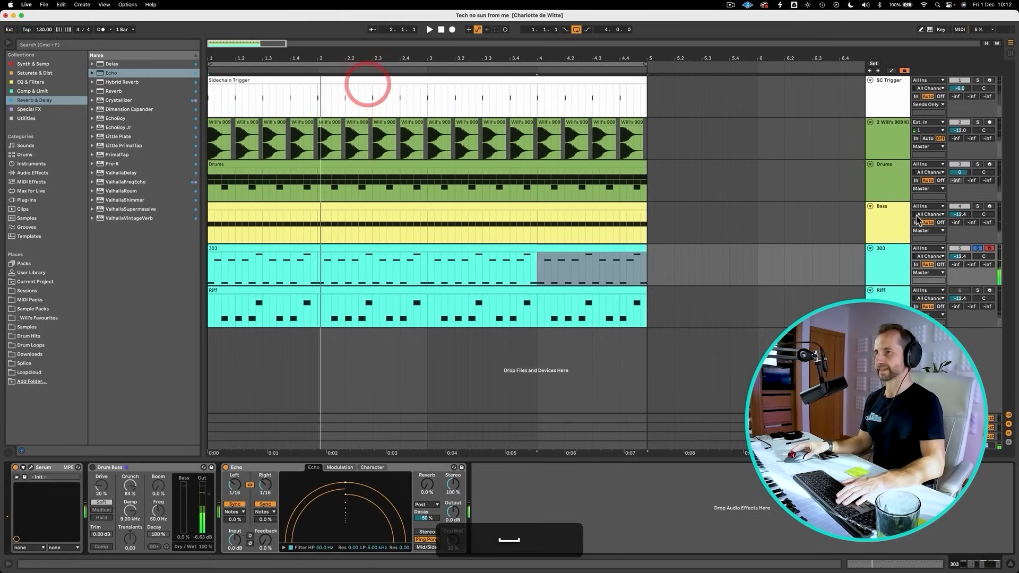
{"action": "left_click", "coordinate": [902, 186]}
{"action": "left_click", "coordinate": [977, 248]}
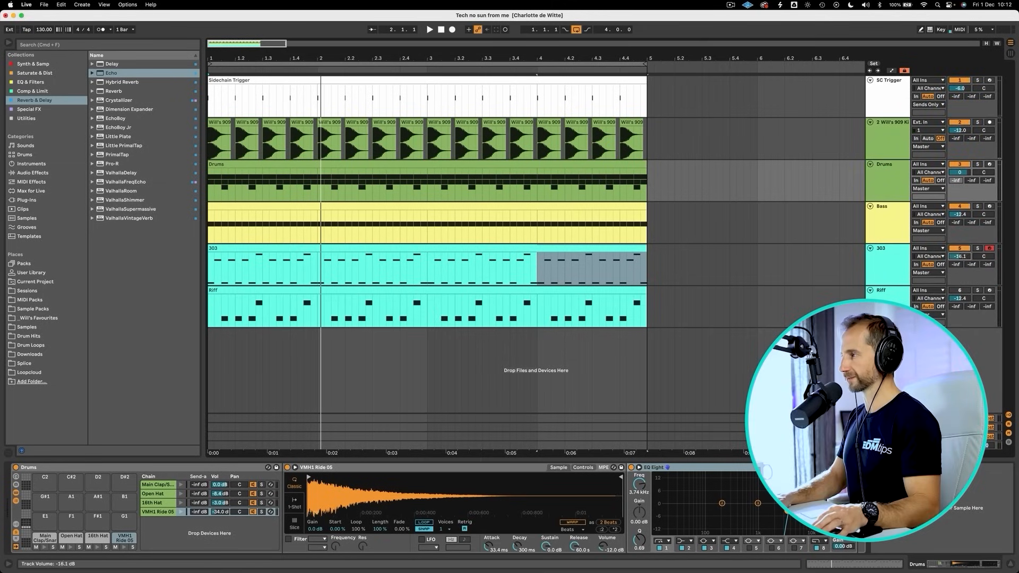
{"action": "mouse_move", "coordinate": [959, 256]}
{"action": "left_mouse_down"}
{"action": "mouse_move", "coordinate": [959, 275]}
{"action": "mouse_move", "coordinate": [959, 257]}
{"action": "left_mouse_up"}
{"action": "key", "text": "space"}
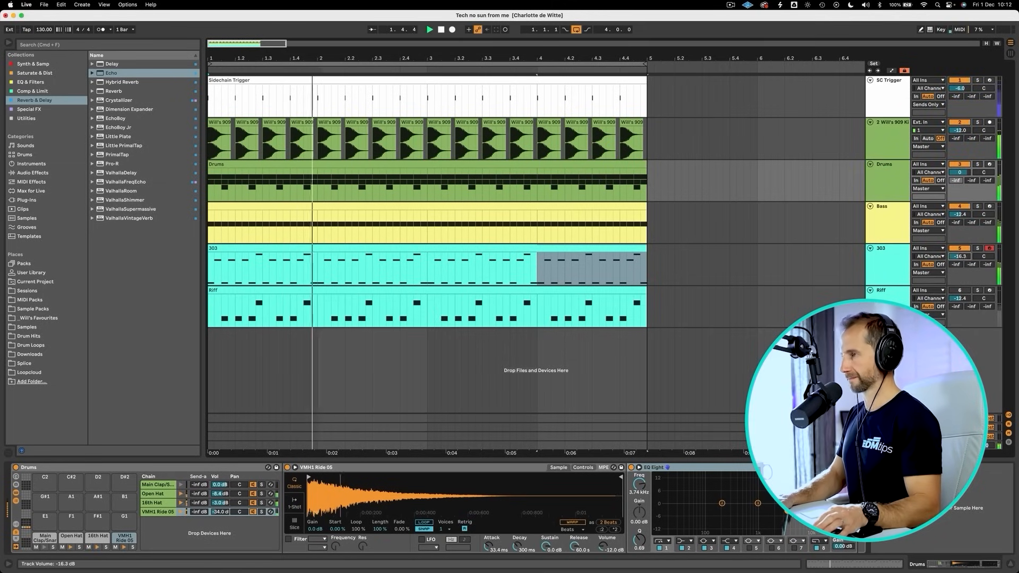
Copy the SC COMP sidechain compressor from the 16th Hat chain on Drums and paste it after Echo on the 303 track
{"action": "left_click", "coordinate": [883, 208]}
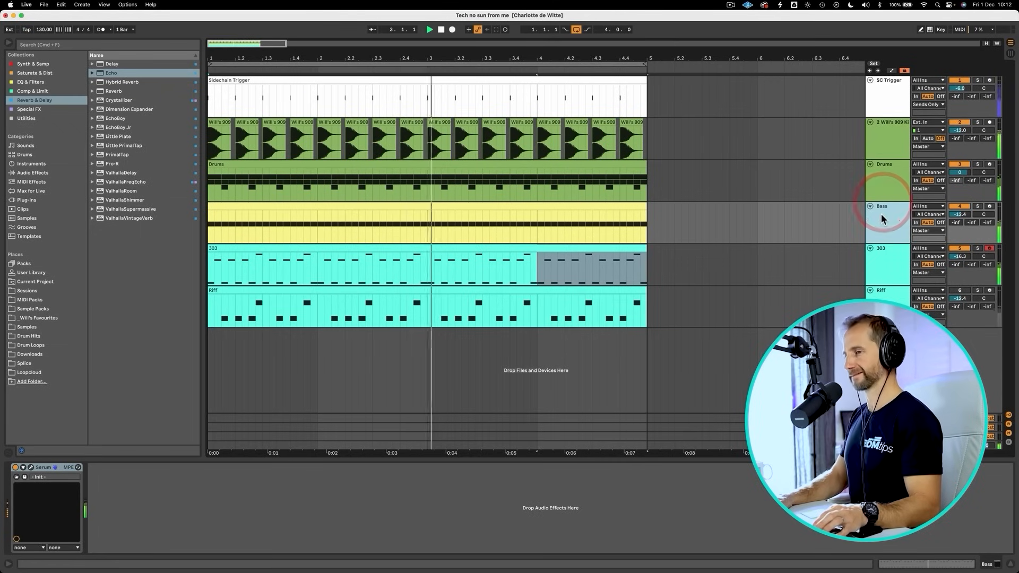
{"action": "left_click", "coordinate": [883, 187]}
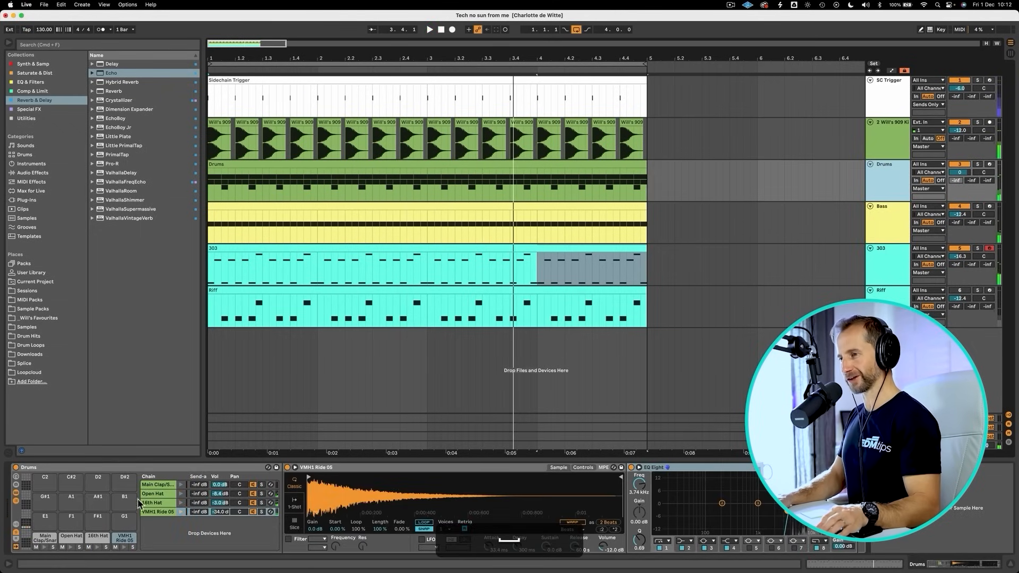
{"action": "left_click", "coordinate": [150, 503]}
{"action": "left_click", "coordinate": [403, 469]}
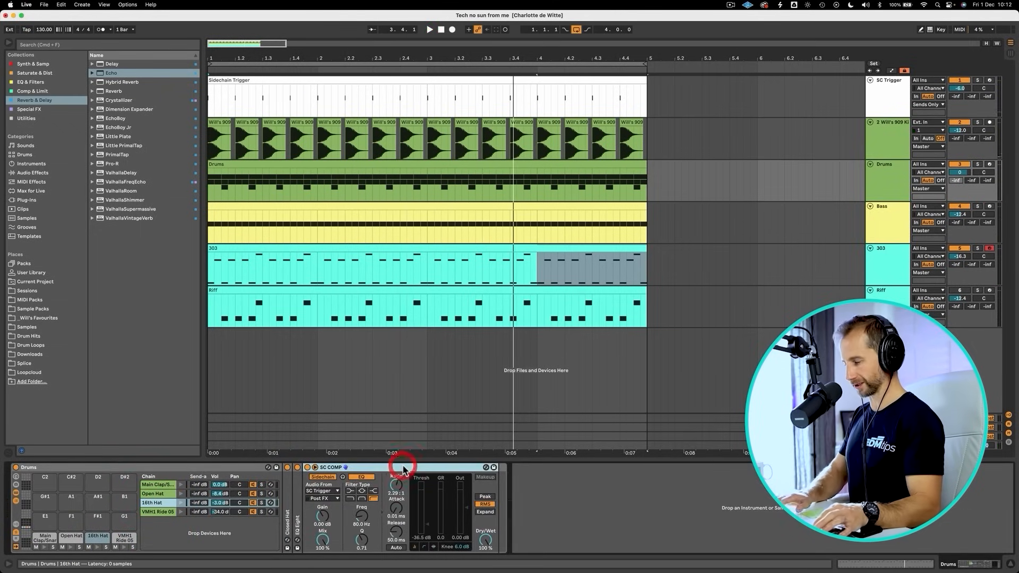
{"action": "key", "text": "super+c"}
{"action": "left_click", "coordinate": [884, 232]}
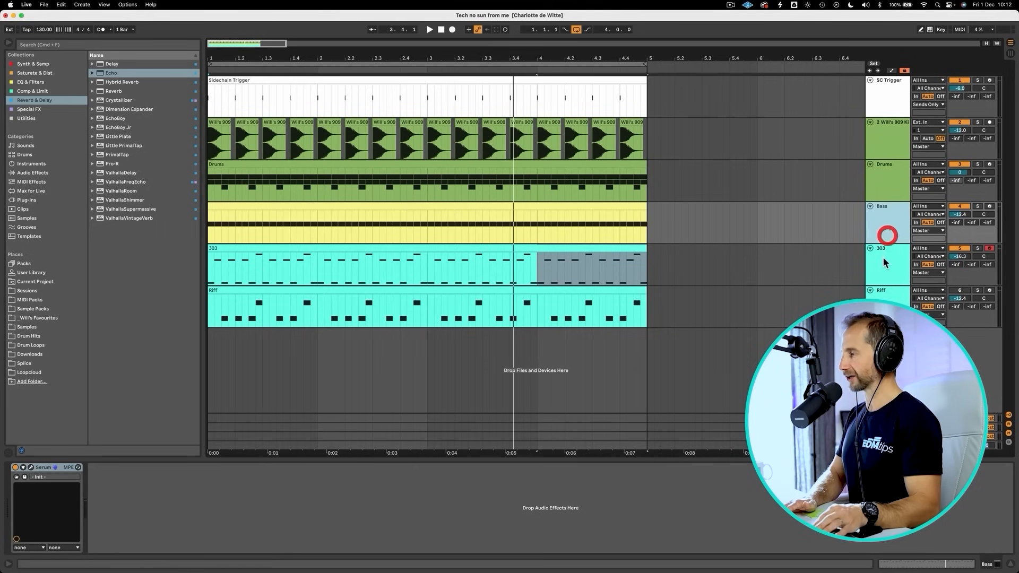
{"action": "left_click", "coordinate": [884, 256]}
{"action": "left_click", "coordinate": [523, 530]}
{"action": "key", "text": "super+v"}
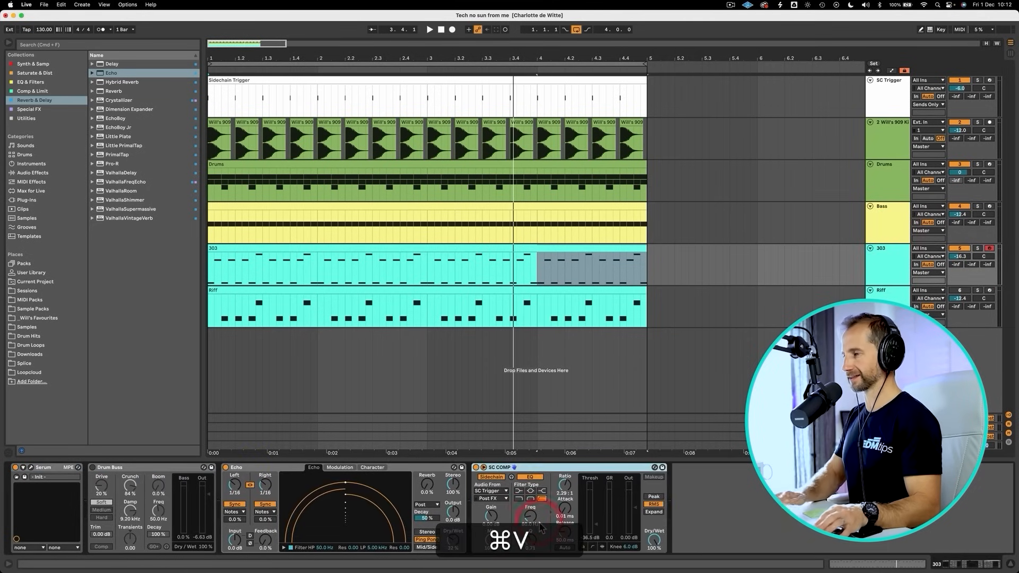
Set the threshold of the 303's SC COMP to about -44.1 dB during playback and save the set
{"action": "key", "text": "space"}
{"action": "left_click_drag", "start_coordinate": [593, 524], "coordinate": [593, 531]}
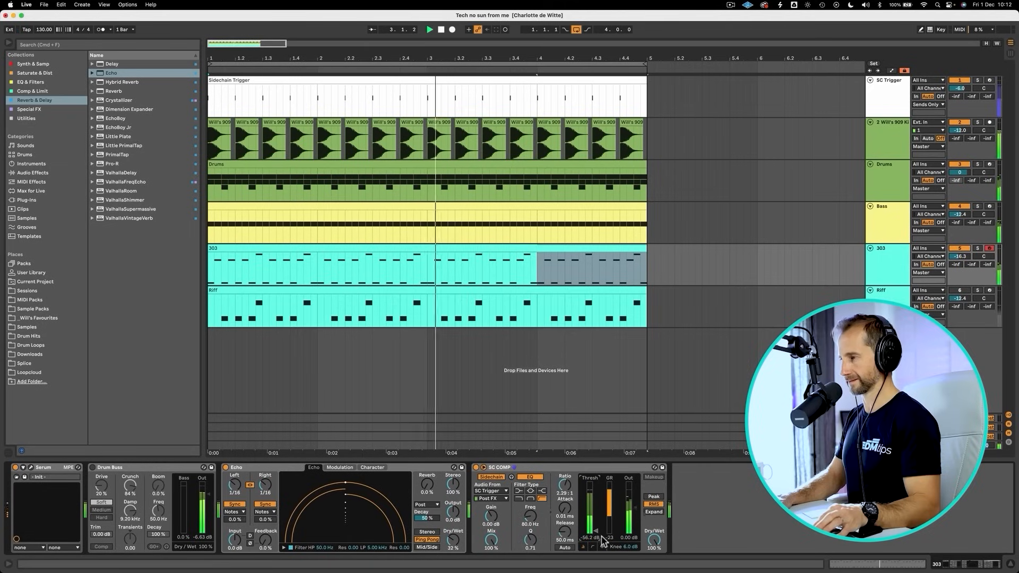
{"action": "left_click_drag", "start_coordinate": [599, 534], "coordinate": [597, 530]}
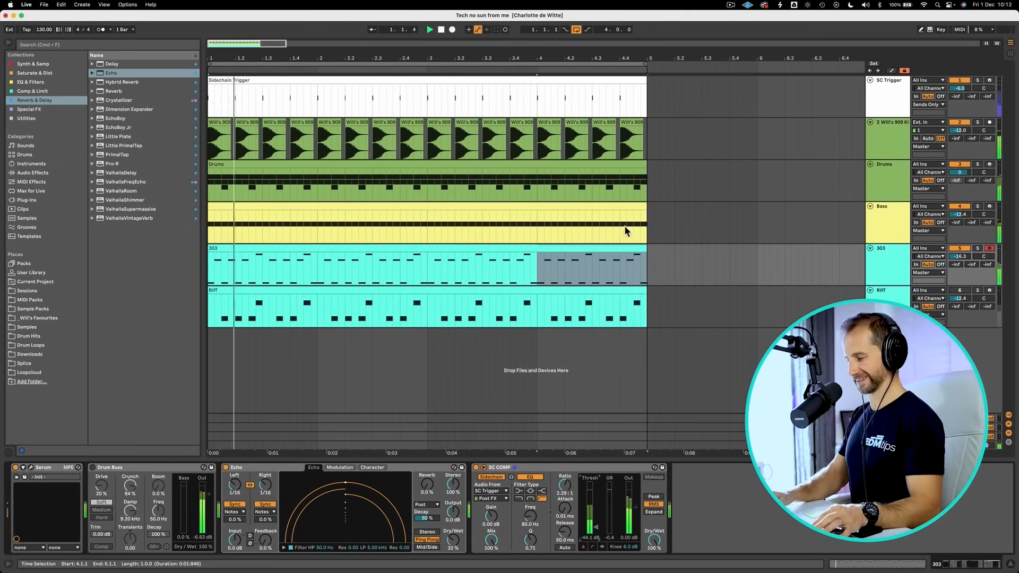
{"action": "key", "text": "super+s"}
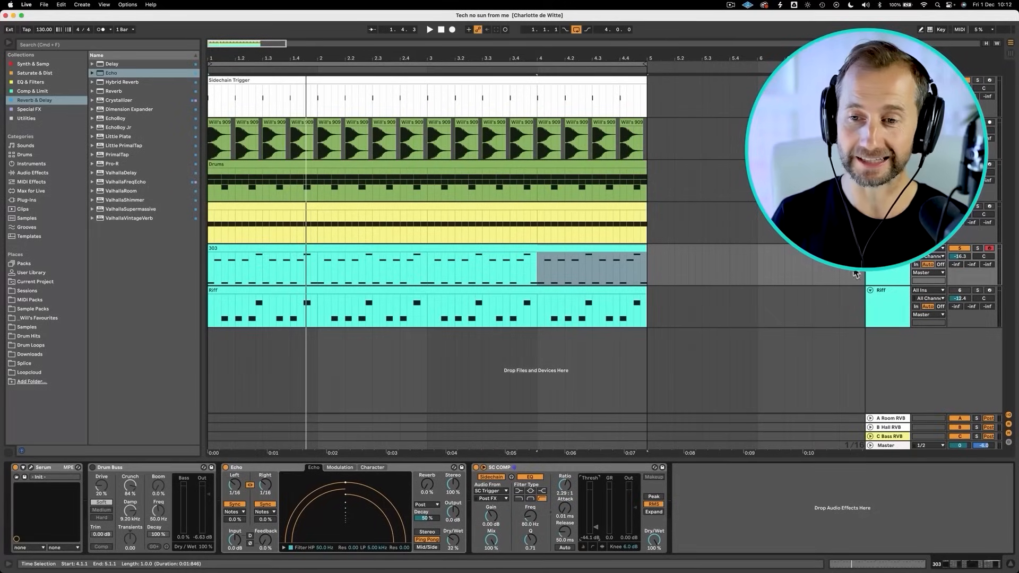
Insert a new MIDI track below Riff and name it Choral
{"action": "left_click", "coordinate": [878, 316]}
{"action": "key", "text": "shift+super+t"}
{"action": "key", "text": "super+r"}
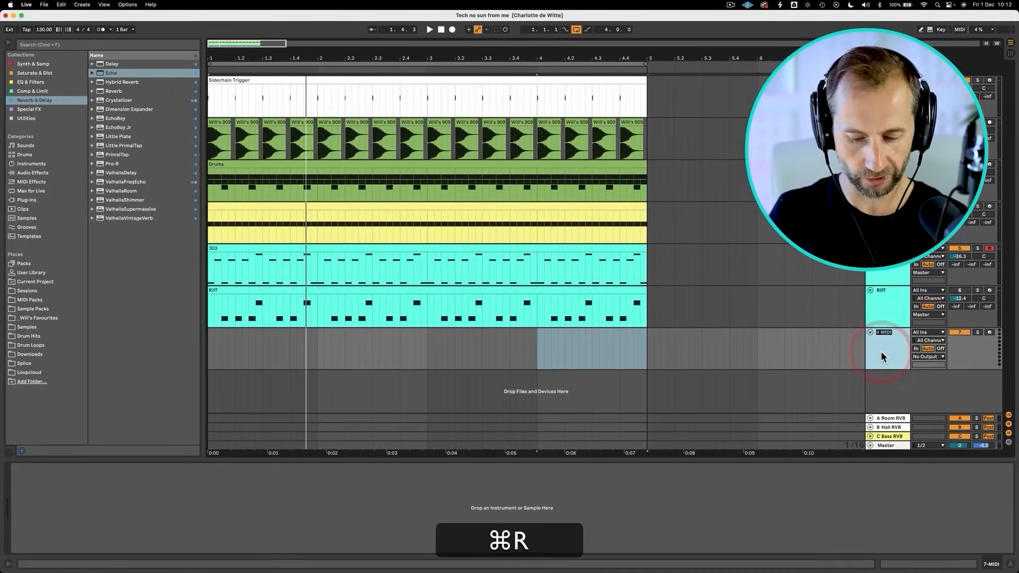
{"action": "type", "text": "Choral"}
{"action": "key", "text": "Return"}
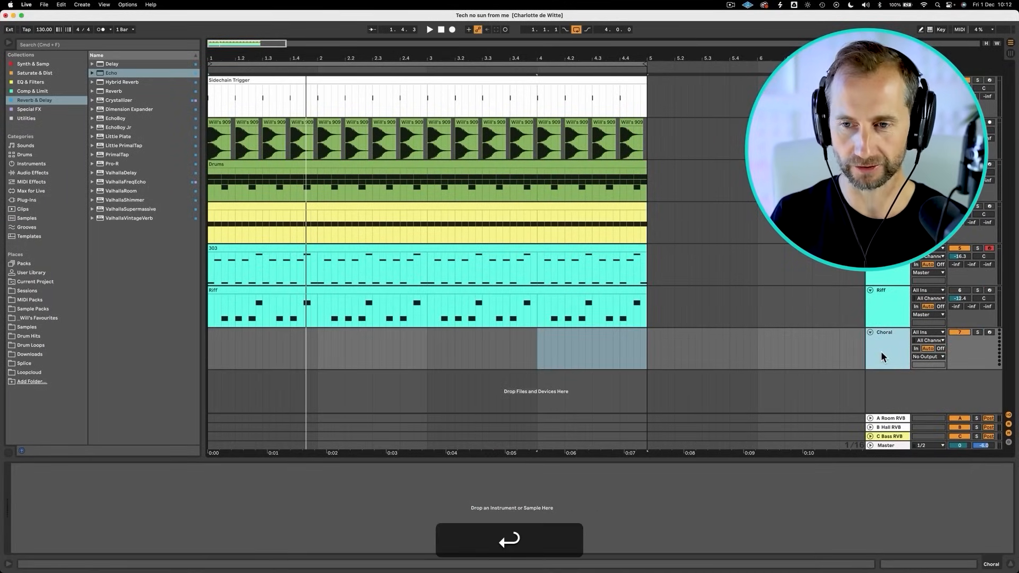
Colour the Choral track light blue and save the set
{"action": "right_click", "coordinate": [881, 352]}
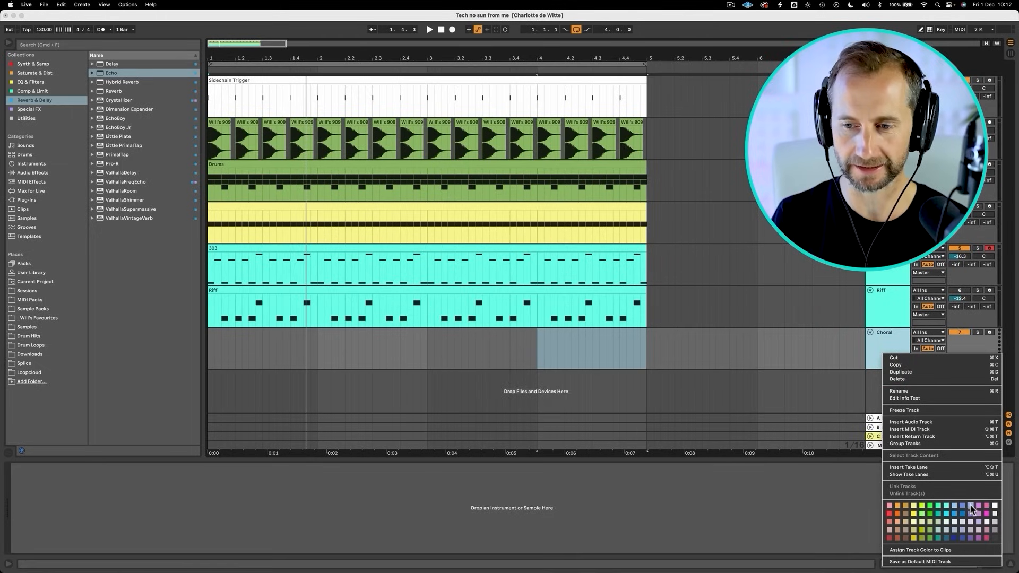
{"action": "left_click", "coordinate": [955, 507]}
{"action": "key", "text": "minus"}
{"action": "key", "text": "minus"}
{"action": "key", "text": "minus"}
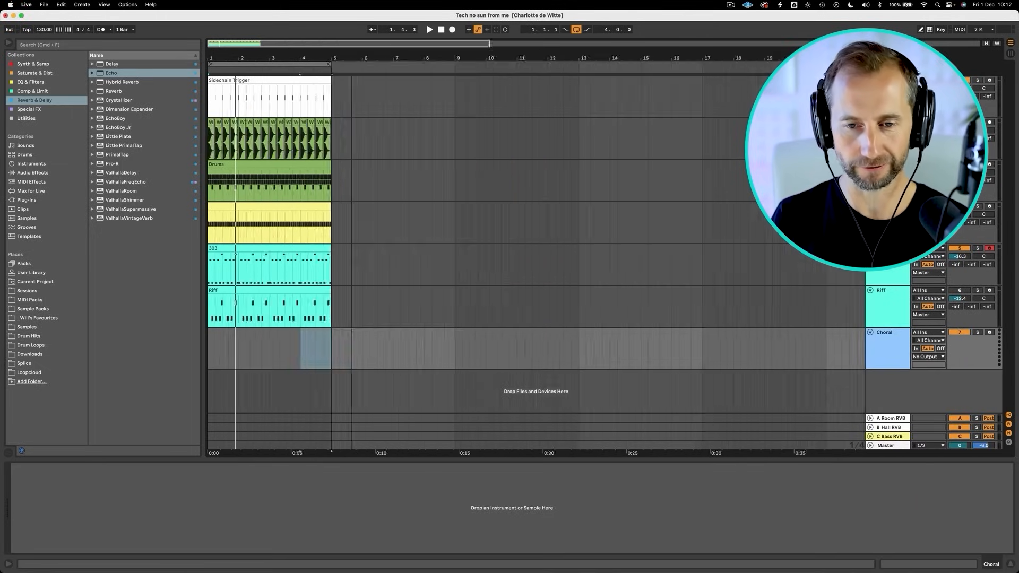
{"action": "key", "text": "super+s"}
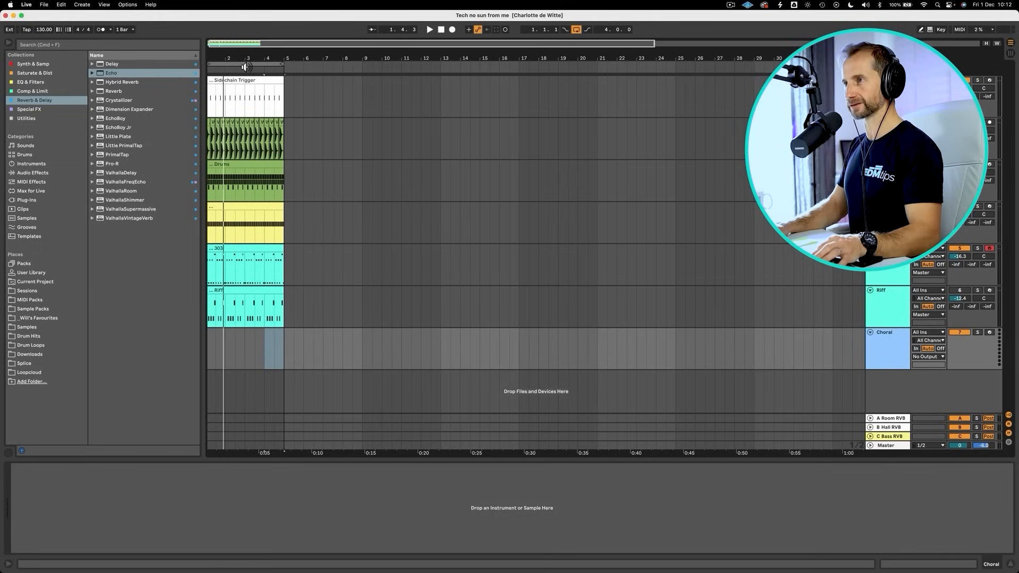
Set the loop to bars 5 to 13 and create an empty eight-bar MIDI clip there on the Choral track
{"action": "left_click_drag", "start_coordinate": [245, 64], "coordinate": [440, 63]}
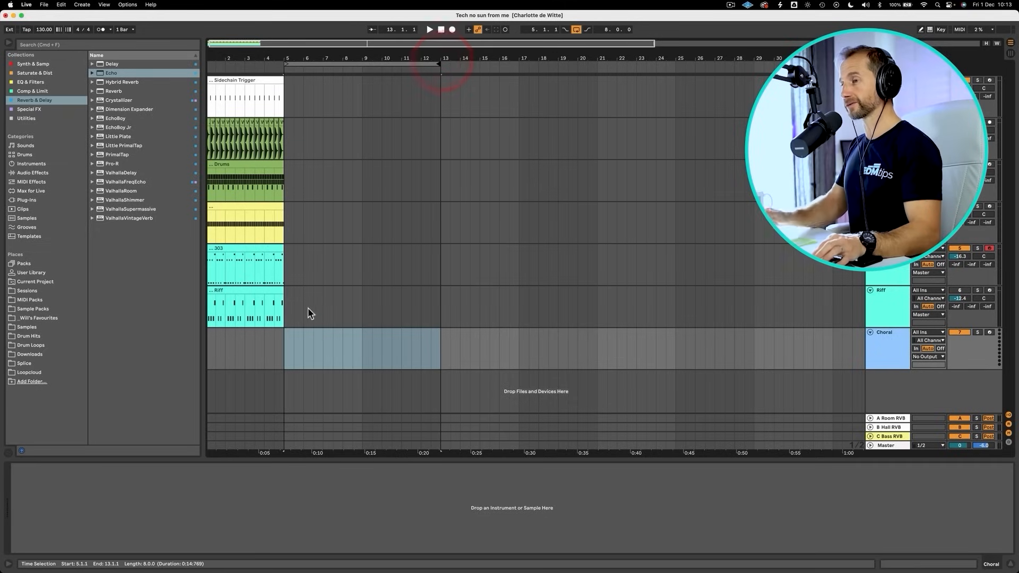
{"action": "left_click", "coordinate": [287, 350]}
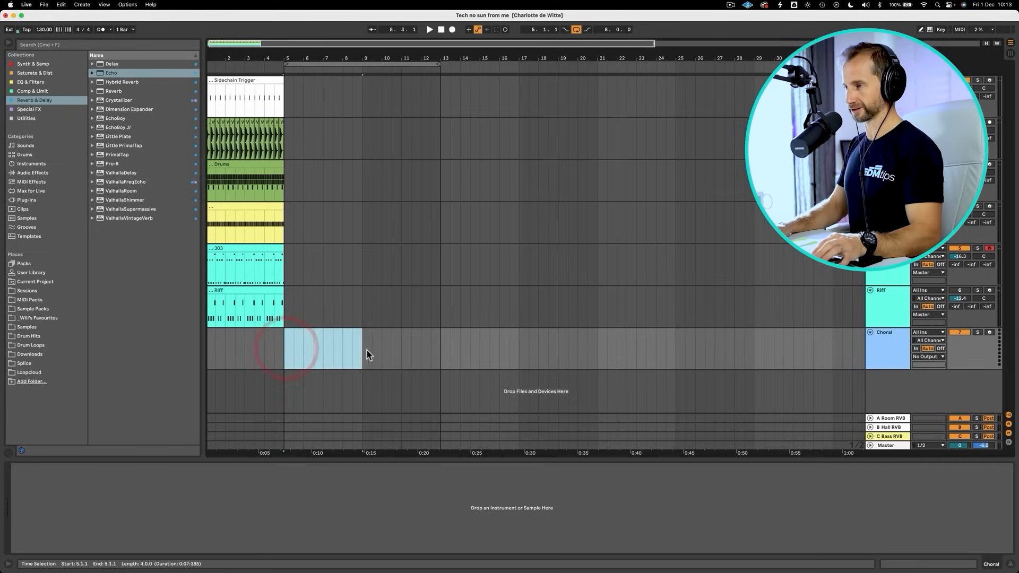
{"action": "left_click_drag", "start_coordinate": [366, 354], "coordinate": [292, 352]}
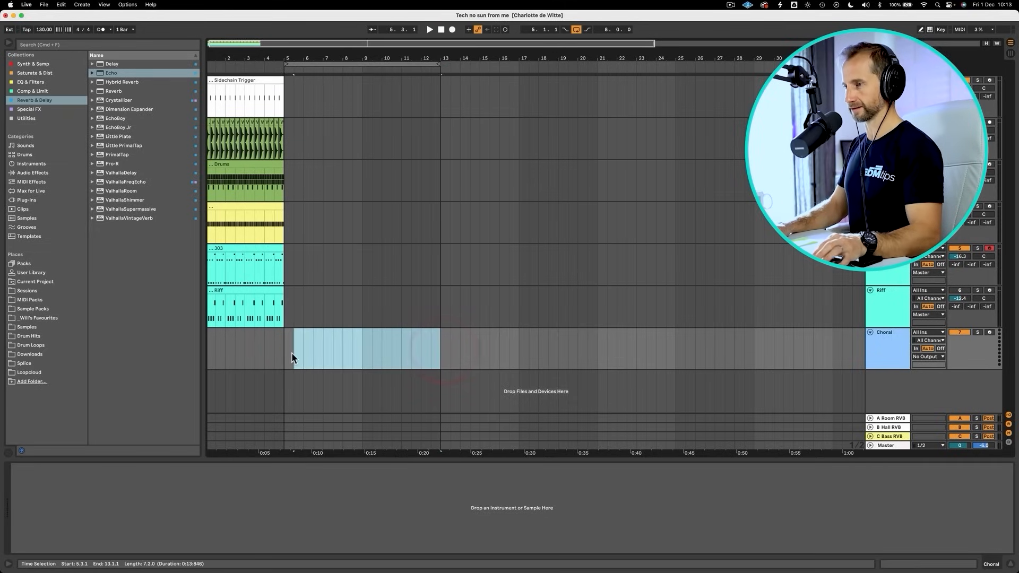
{"action": "key", "text": "shift+super+m"}
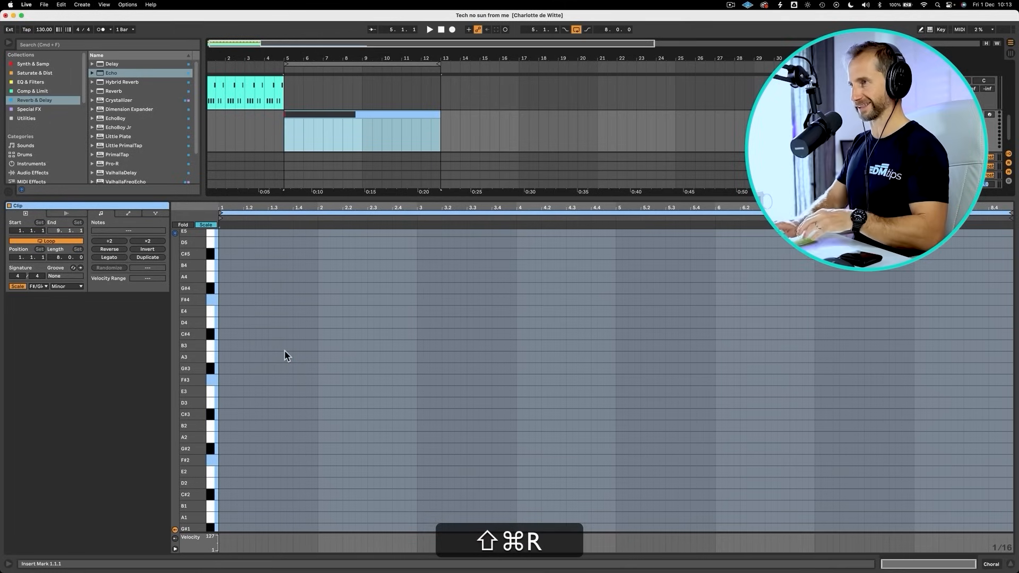
{"action": "key", "text": "shift+Return"}
{"action": "key", "text": "shift+Tab"}
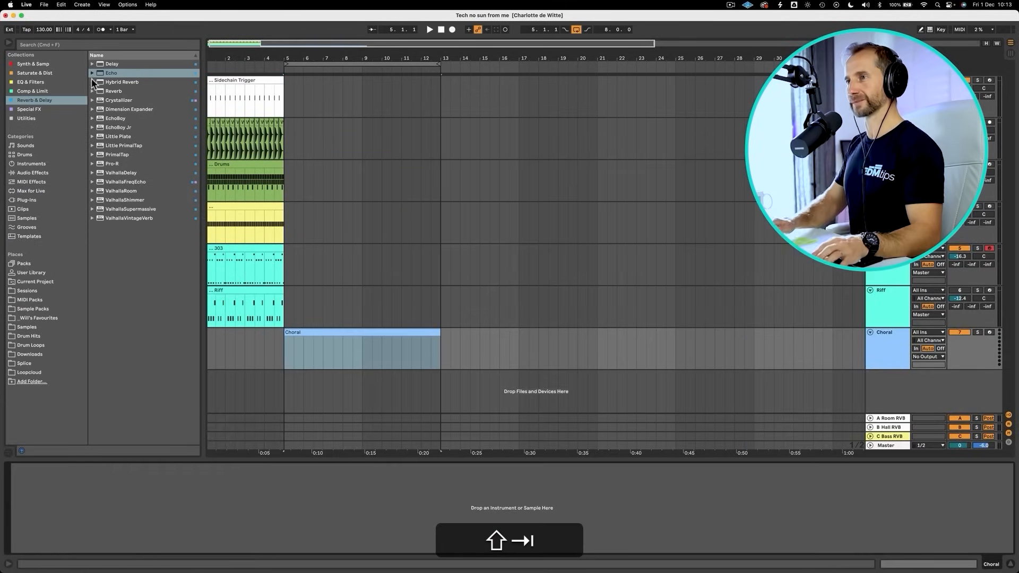
Load Kontakt from the Synth & Samp collection onto the Choral track
{"action": "left_click", "coordinate": [50, 65]}
{"action": "key", "text": "Down"}
{"action": "key", "text": "Up"}
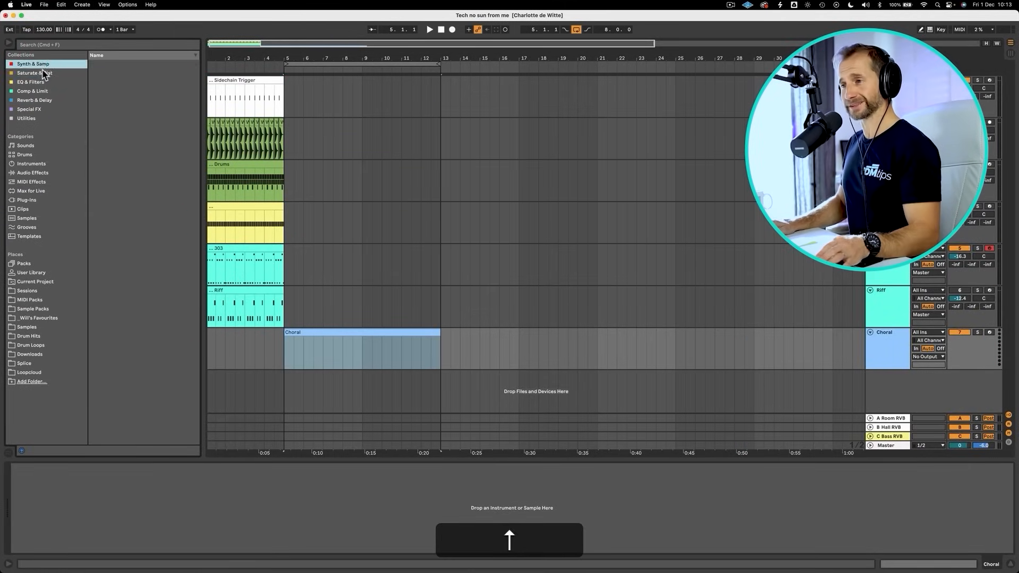
{"action": "left_click", "coordinate": [111, 203]}
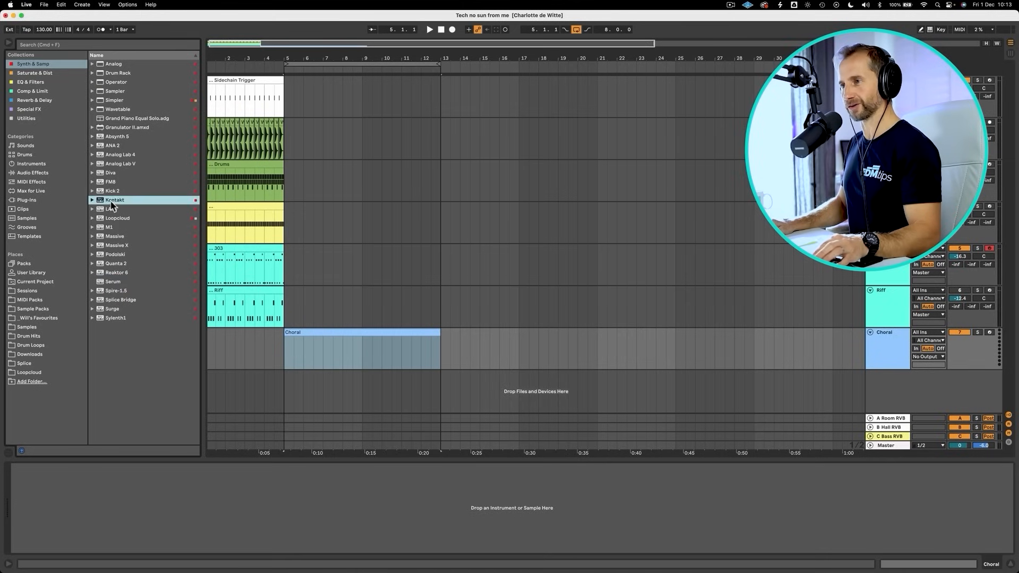
{"action": "left_click_drag", "start_coordinate": [328, 352], "coordinate": [329, 346]}
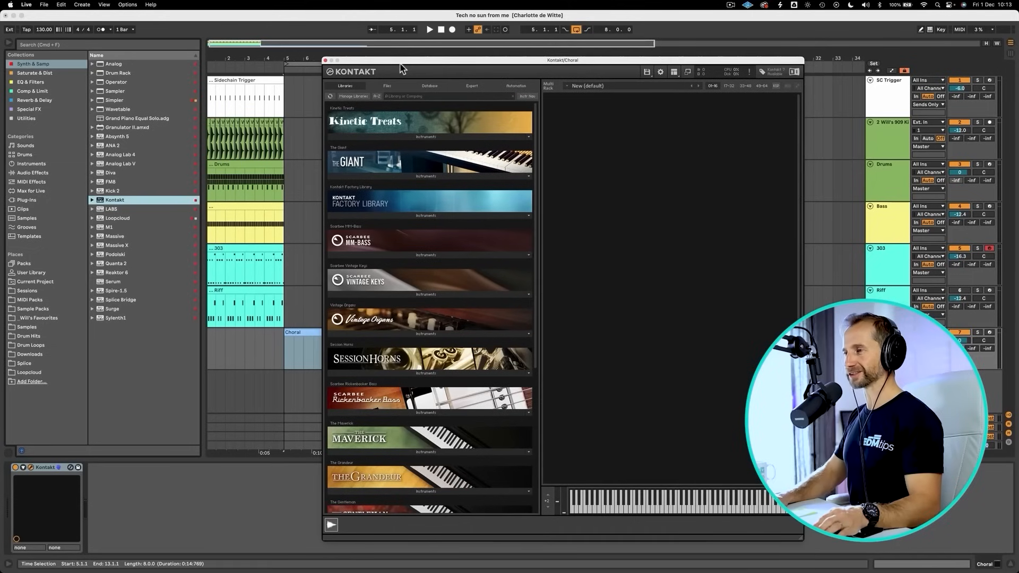
{"action": "left_click", "coordinate": [400, 64]}
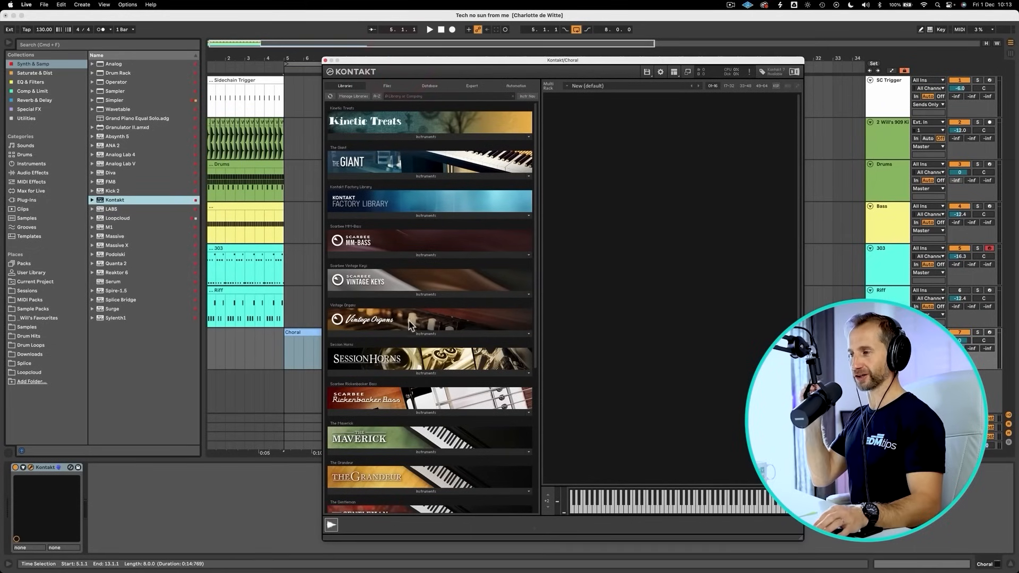
Load the Choir [a] instrument from the Kontakt Factory Library into the rack
{"action": "left_click", "coordinate": [408, 214]}
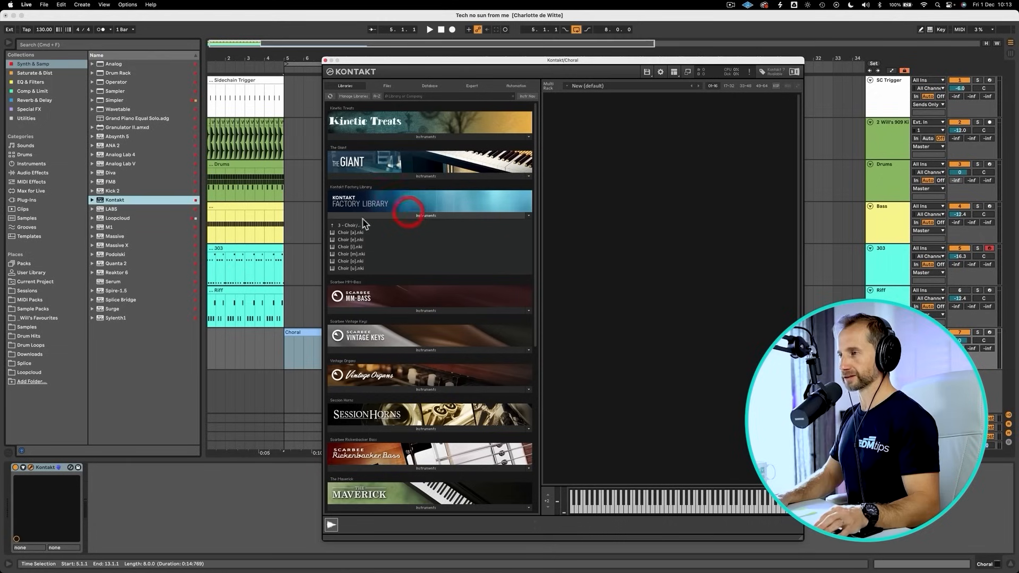
{"action": "left_click", "coordinate": [348, 233]}
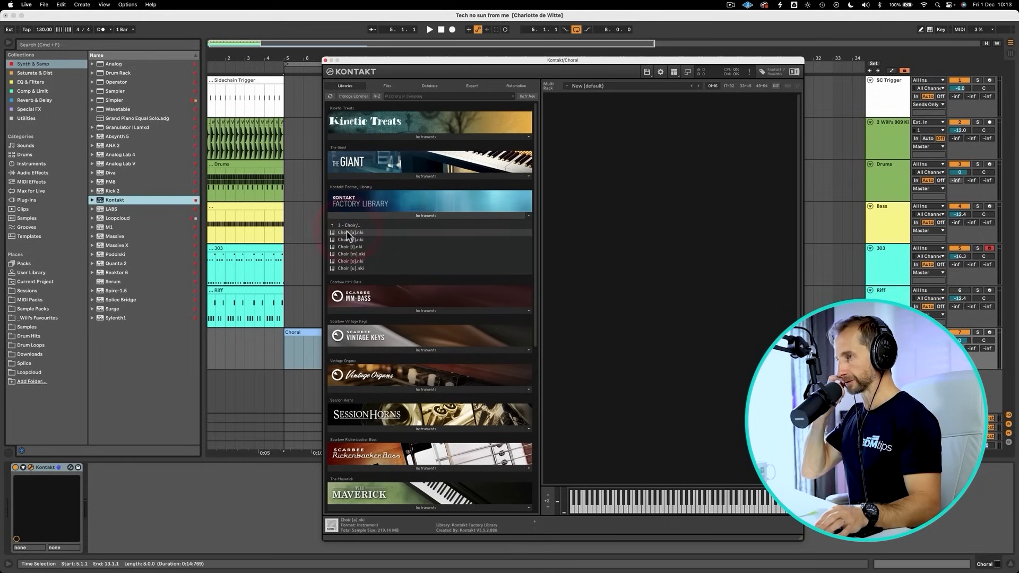
{"action": "left_click_drag", "start_coordinate": [587, 242], "coordinate": [624, 237]}
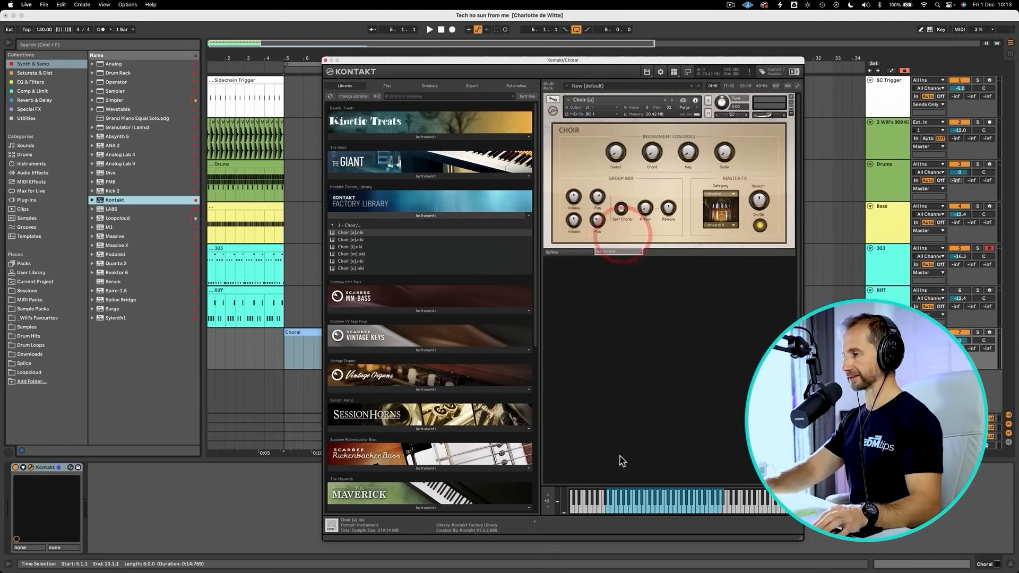
Arm the Choral track for recording, adjust the Choir's Sound control and close the Kontakt window
{"action": "left_click", "coordinate": [989, 333]}
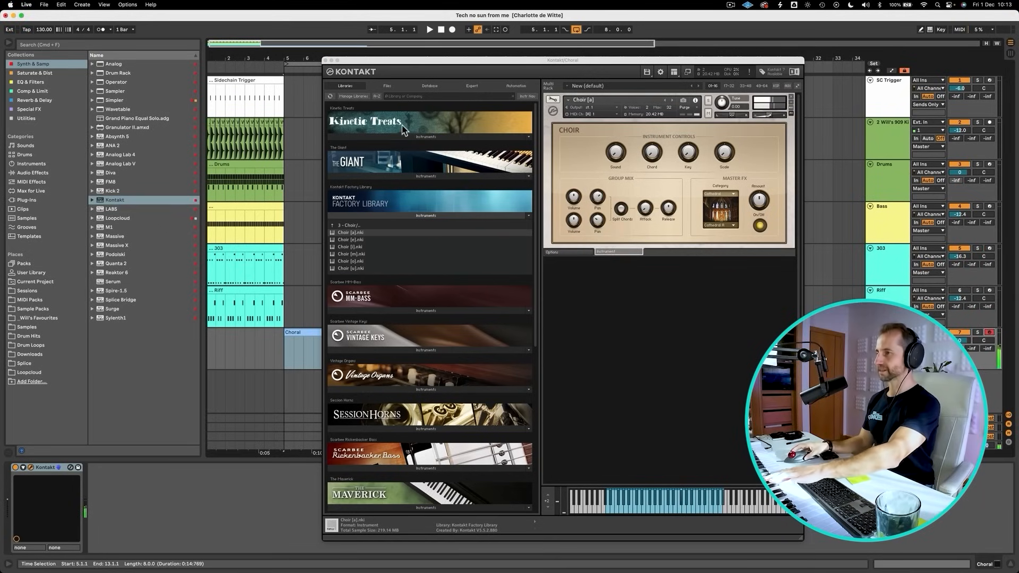
{"action": "left_click", "coordinate": [614, 154]}
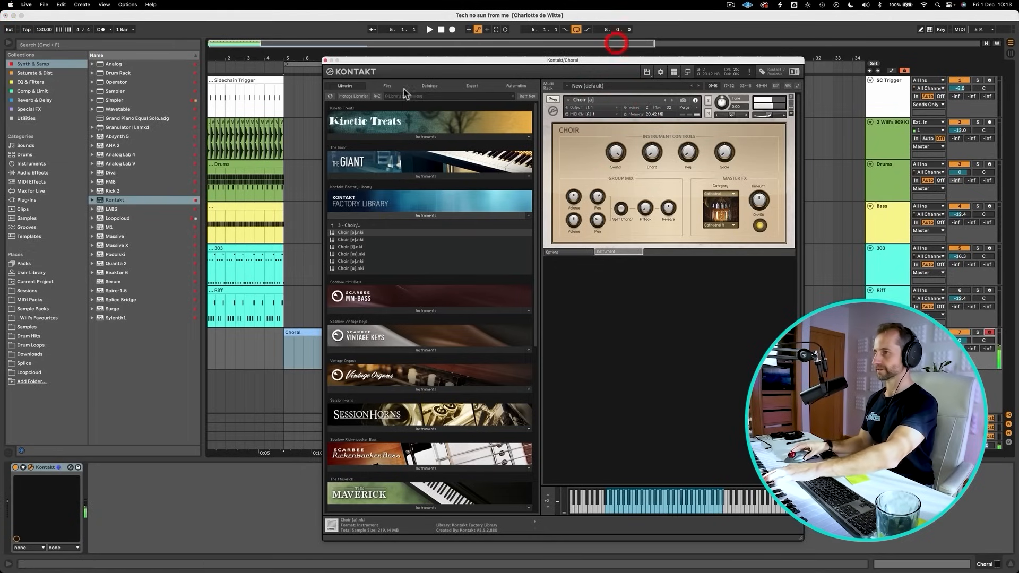
{"action": "left_click", "coordinate": [326, 61]}
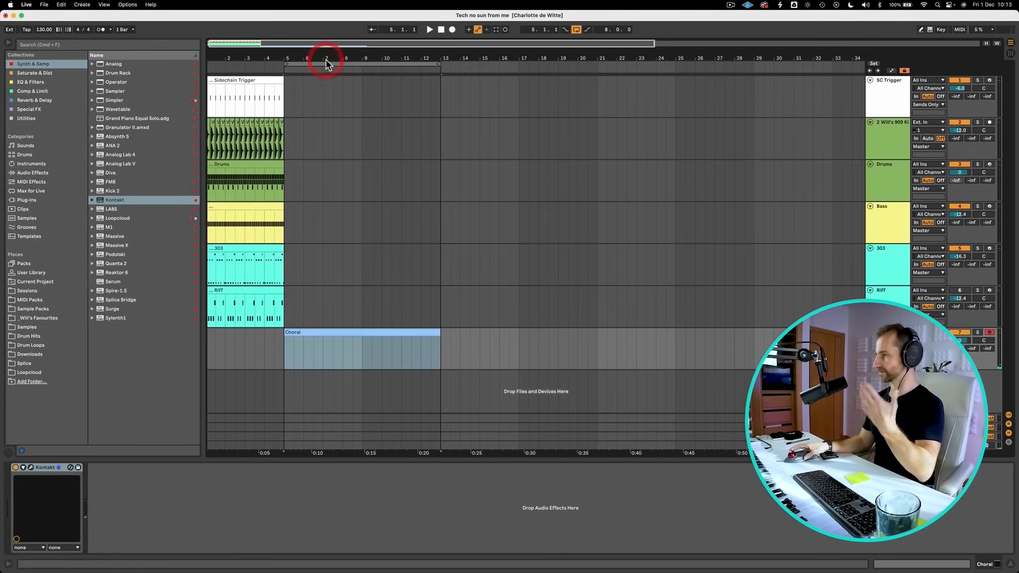
Play the arrangement from the opening Riff section to try out choir notes against the existing parts
{"action": "double_click", "coordinate": [331, 332]}
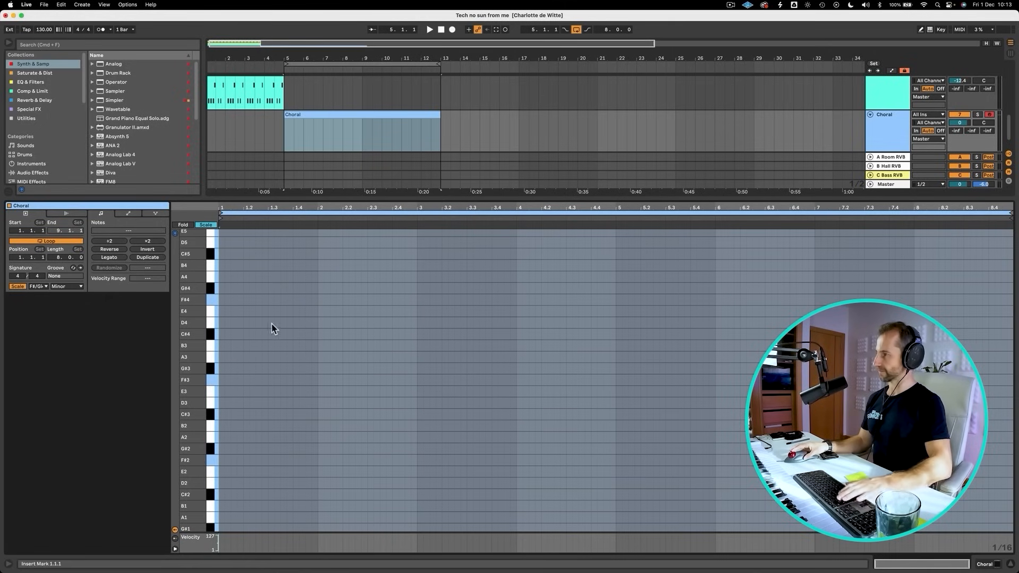
{"action": "key", "text": "shift+Tab"}
{"action": "left_click", "coordinate": [214, 308]}
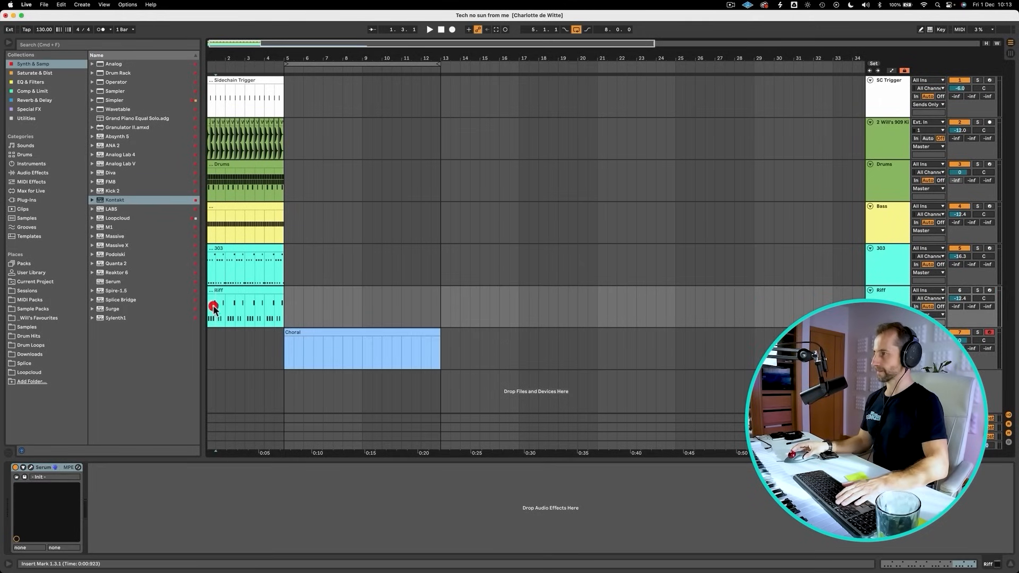
{"action": "key", "text": "space"}
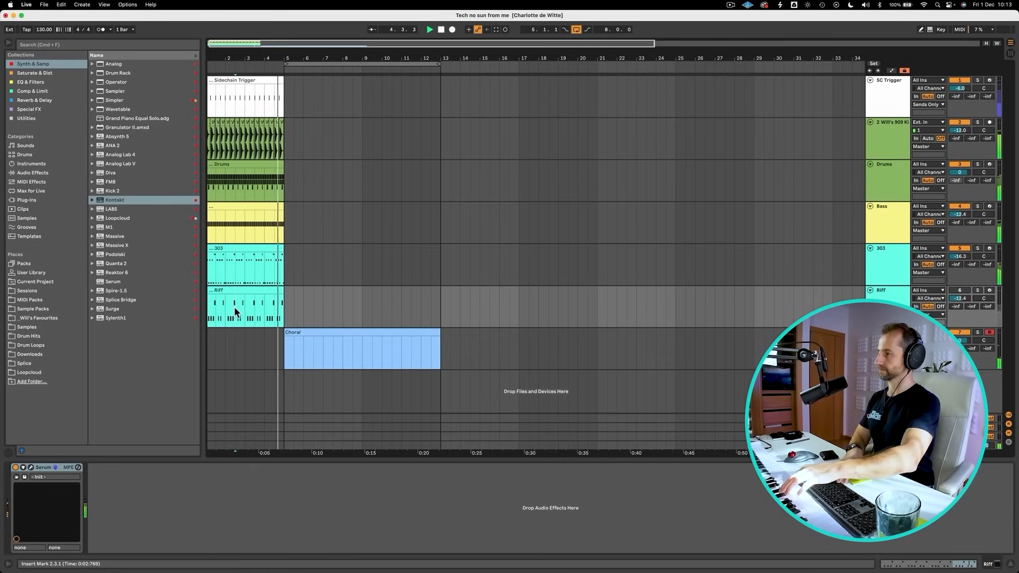
{"action": "key", "text": "space"}
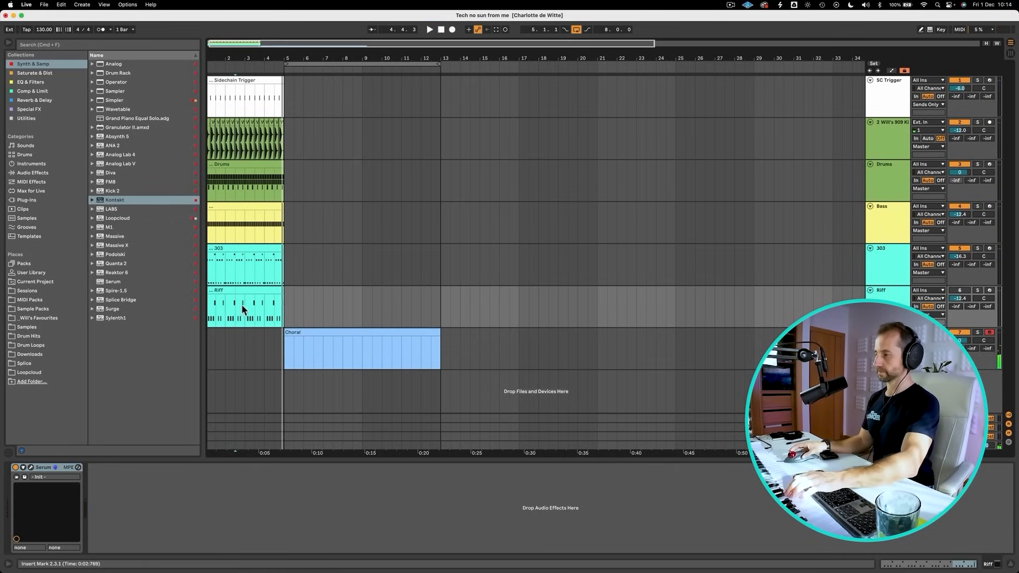
Open the Choral clip and write a D4 note running from bar 1 to 2.4
{"action": "double_click", "coordinate": [299, 334]}
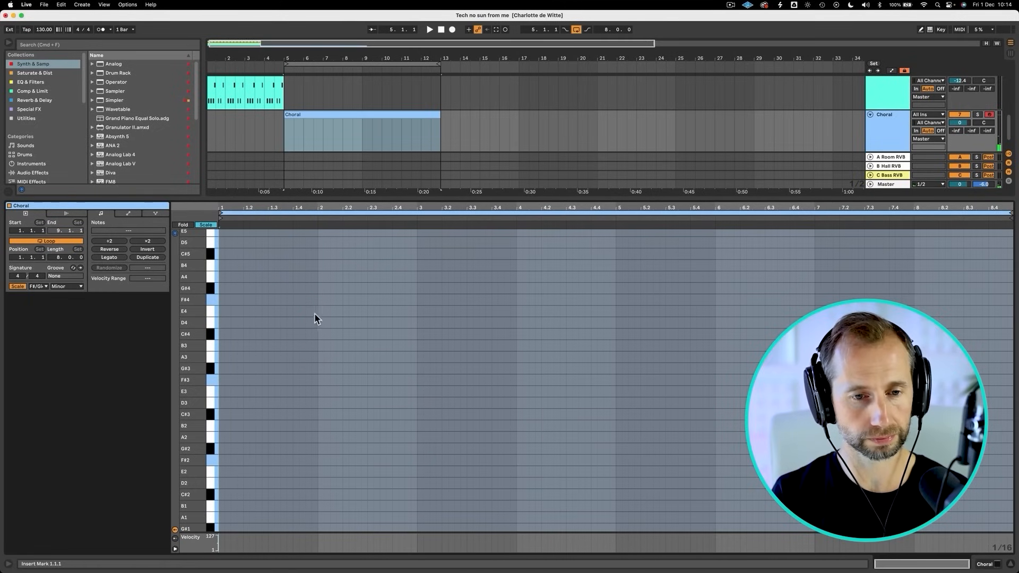
{"action": "double_click", "coordinate": [292, 313]}
{"action": "key", "text": "space"}
{"action": "double_click", "coordinate": [221, 311]}
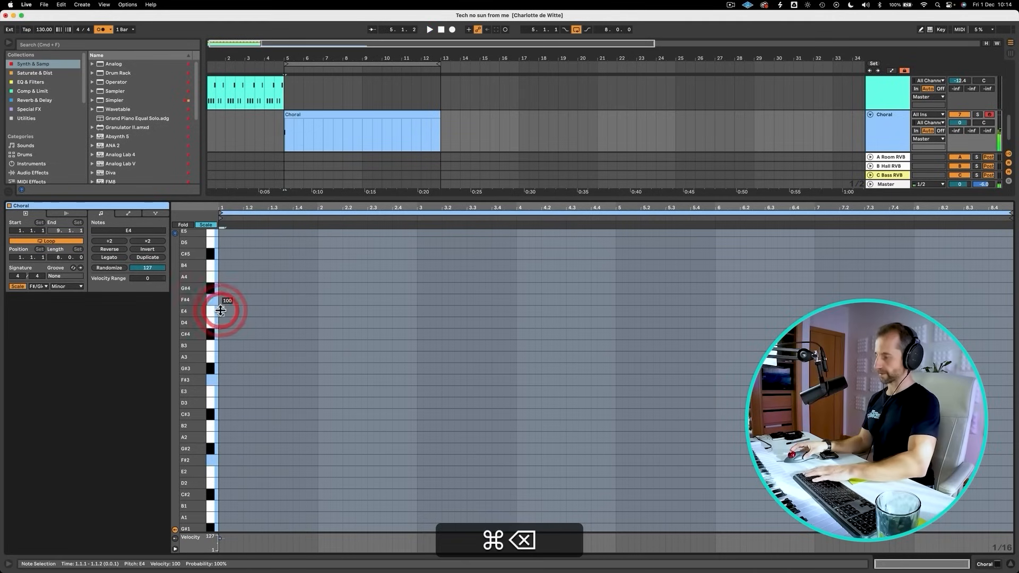
{"action": "key", "text": "cmd+2"}
{"action": "left_click_drag", "start_coordinate": [220, 311], "coordinate": [314, 311]}
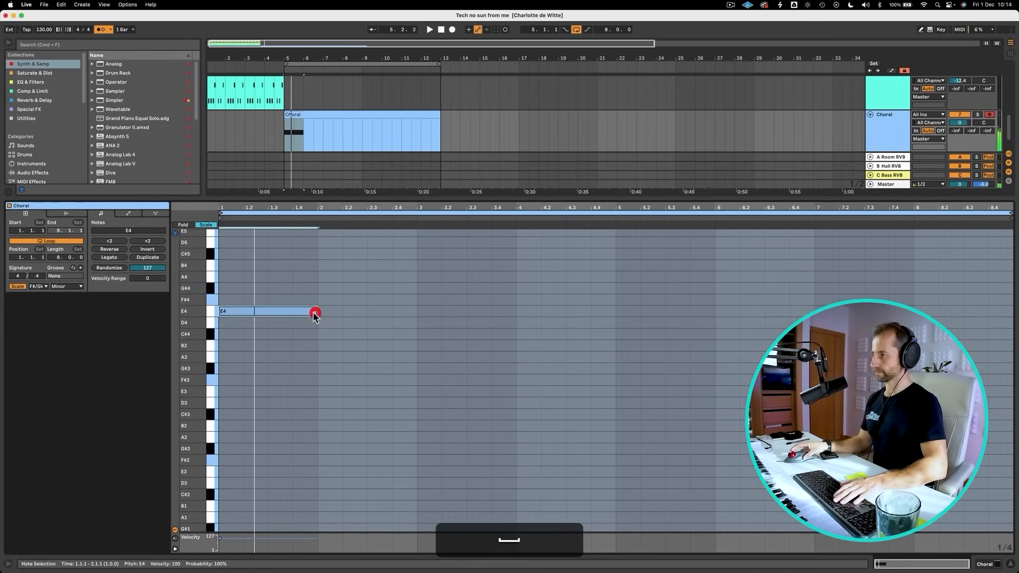
{"action": "key", "text": "Down"}
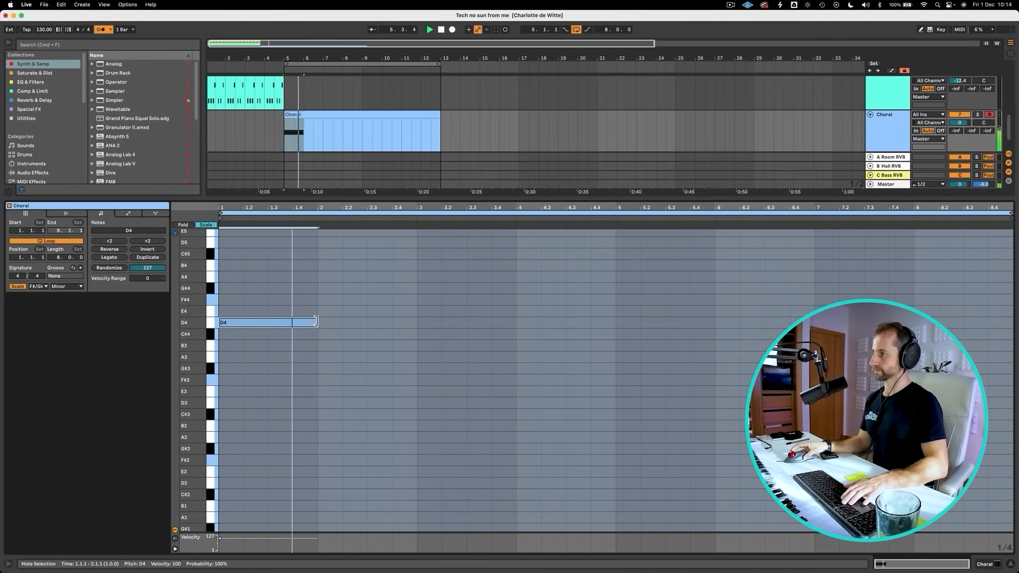
{"action": "left_click_drag", "start_coordinate": [316, 322], "coordinate": [393, 318]}
{"action": "key", "text": "space"}
Add a one-beat E4 note at 2.4 and a C#4 note from bar 3 to 3.4
{"action": "double_click", "coordinate": [399, 311]}
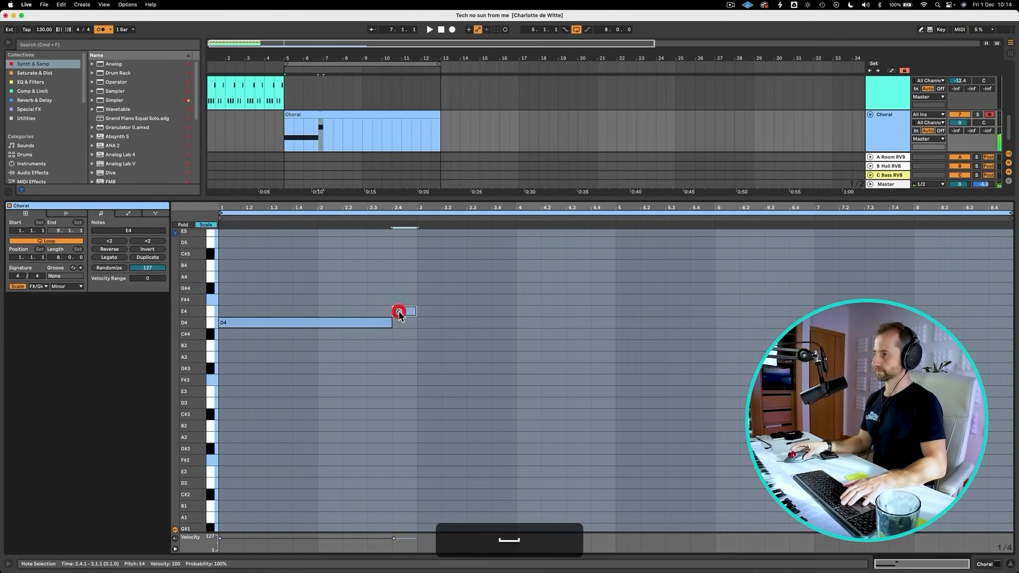
{"action": "double_click", "coordinate": [423, 334]}
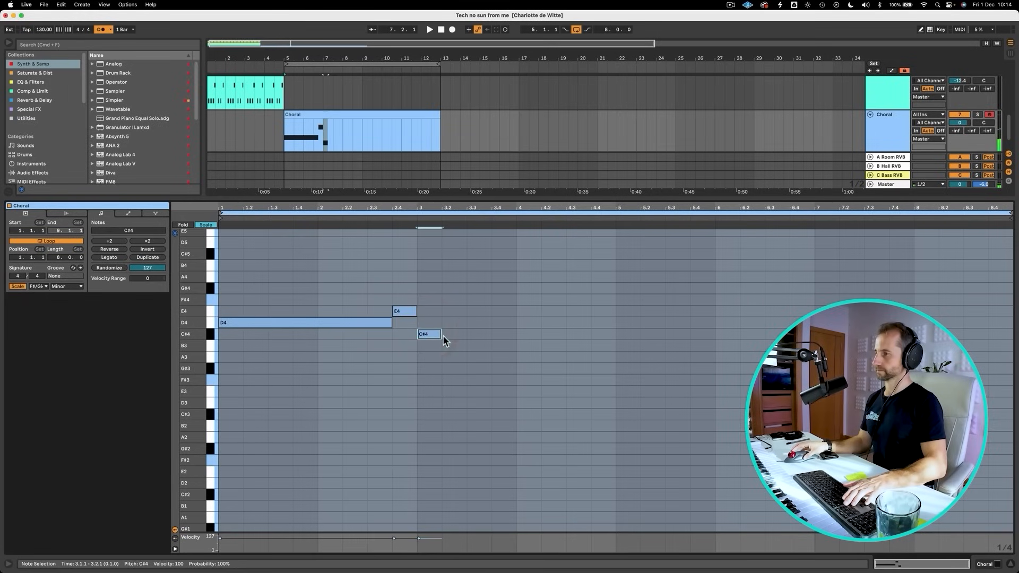
{"action": "left_click_drag", "start_coordinate": [441, 335], "coordinate": [477, 336]}
Narrow the grid to 1/8, add a short C#4 note at 3.3.3 and a short B3 at 3.4, and play the phrase
{"action": "key", "text": "super"}
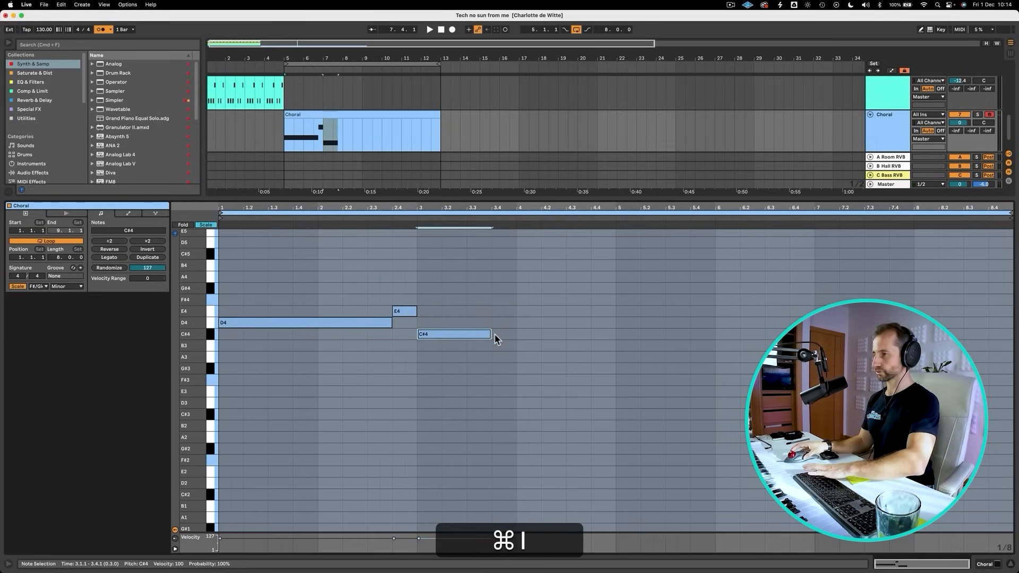
{"action": "key", "text": "super+1"}
{"action": "double_click", "coordinate": [495, 334]}
{"action": "key", "text": "Down"}
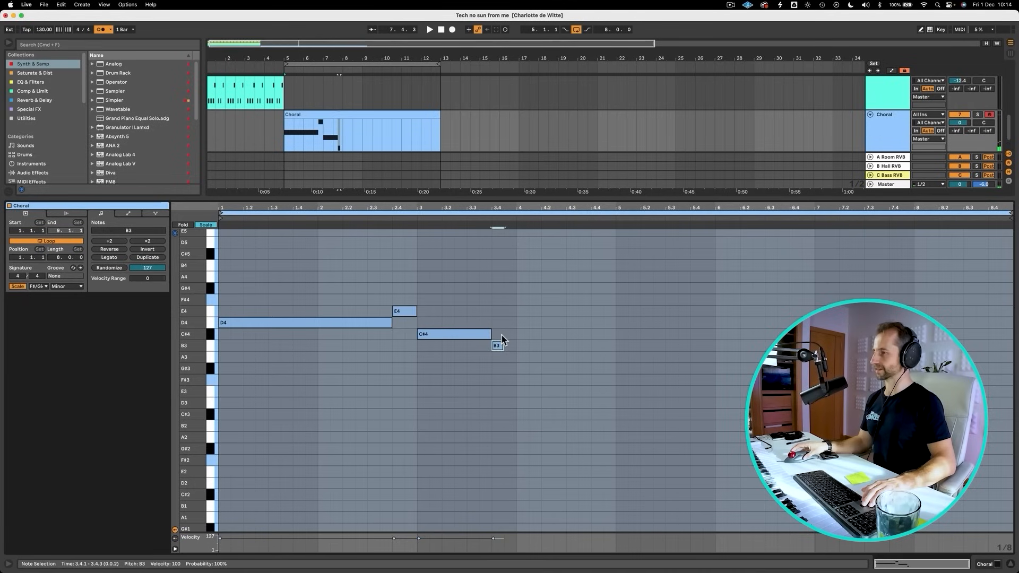
{"action": "left_click_drag", "start_coordinate": [489, 334], "coordinate": [474, 336]}
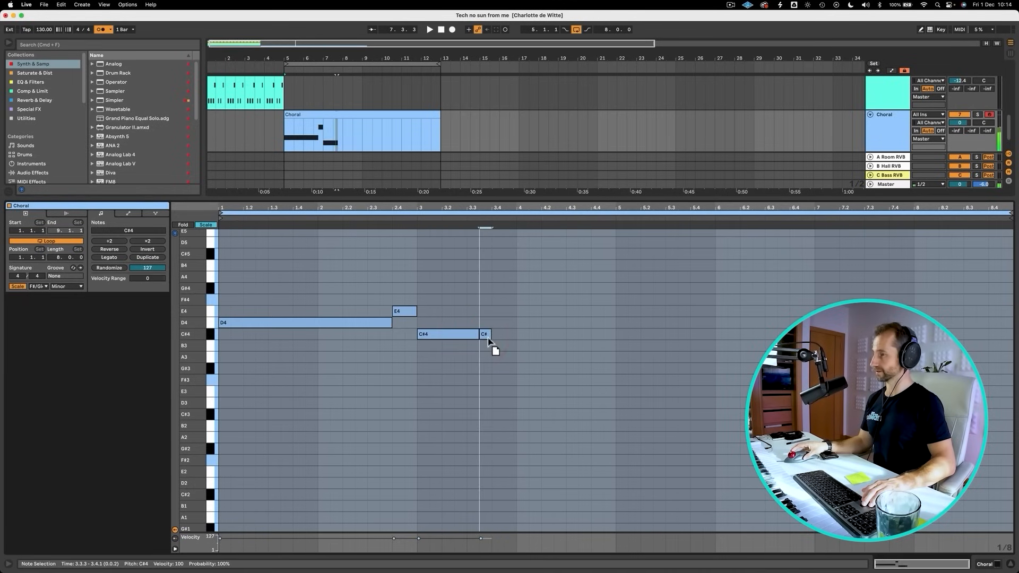
{"action": "double_click", "coordinate": [485, 334]}
{"action": "left_click", "coordinate": [498, 344]}
{"action": "left_click", "coordinate": [512, 336]}
{"action": "key", "text": "space"}
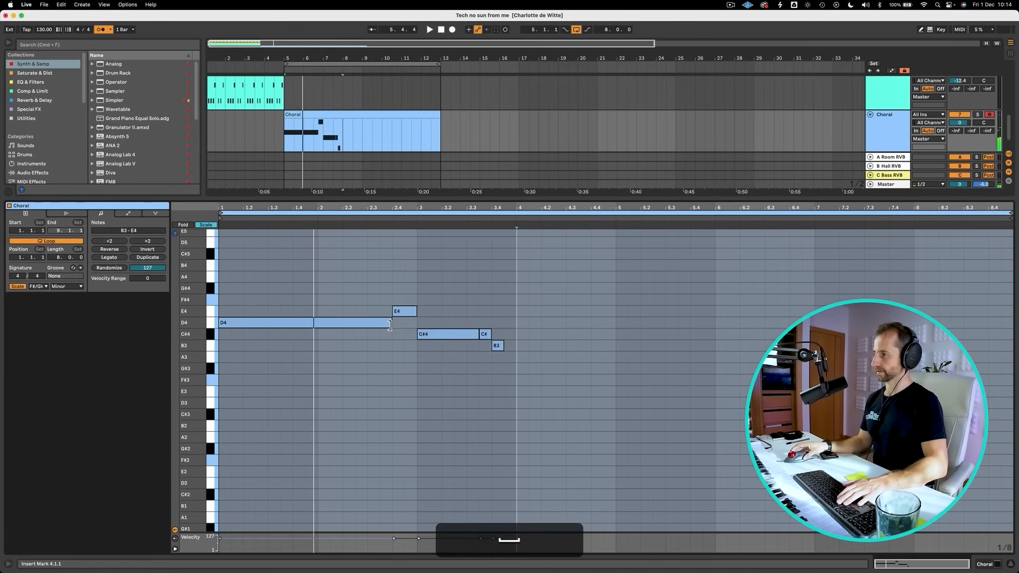
Shorten the opening D4 to one bar, extend the E4 back to the start of bar 2, and play the phrase
{"action": "left_click_drag", "start_coordinate": [390, 325], "coordinate": [324, 327]}
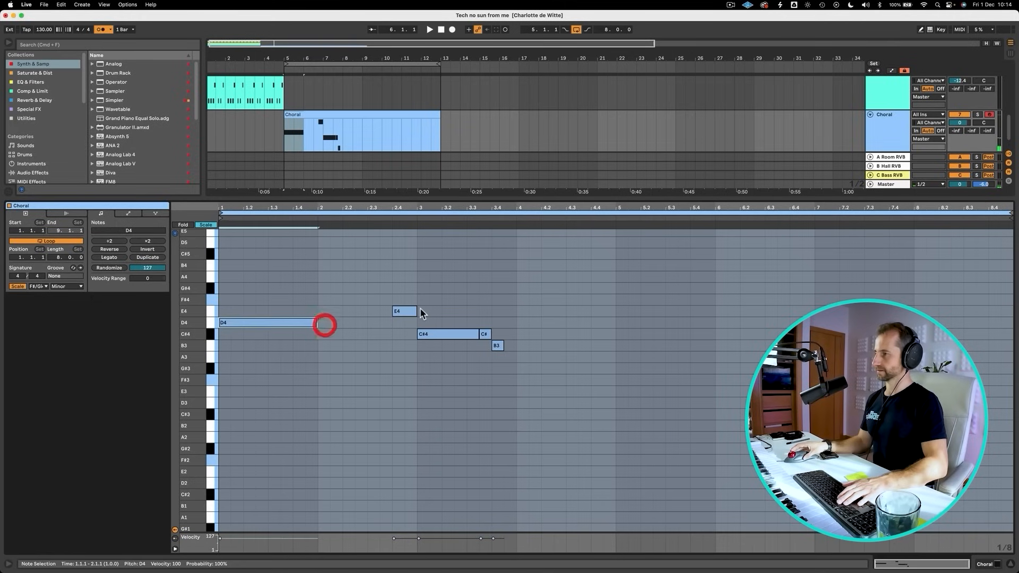
{"action": "left_click_drag", "start_coordinate": [394, 311], "coordinate": [330, 311]}
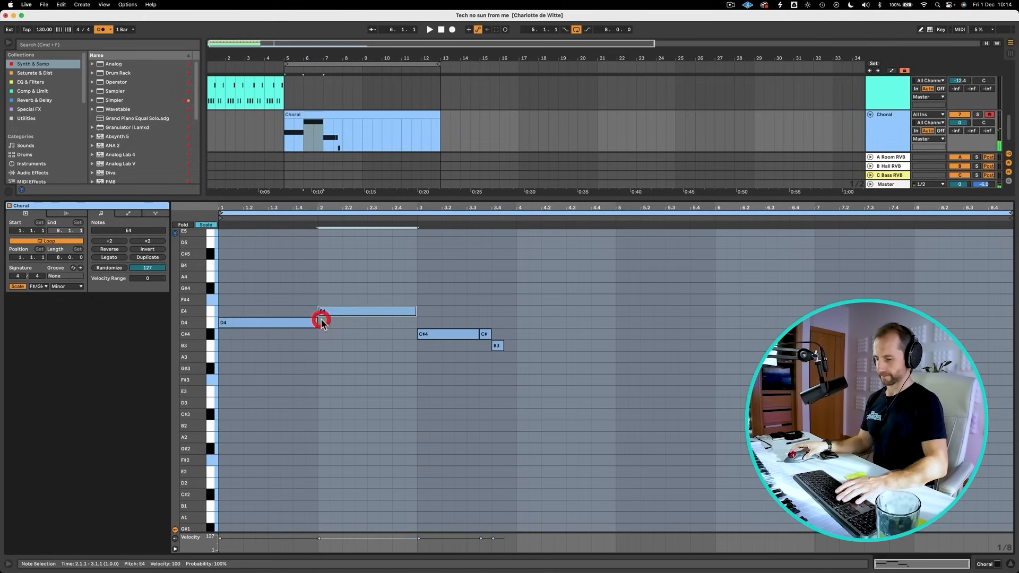
{"action": "key", "text": "space"}
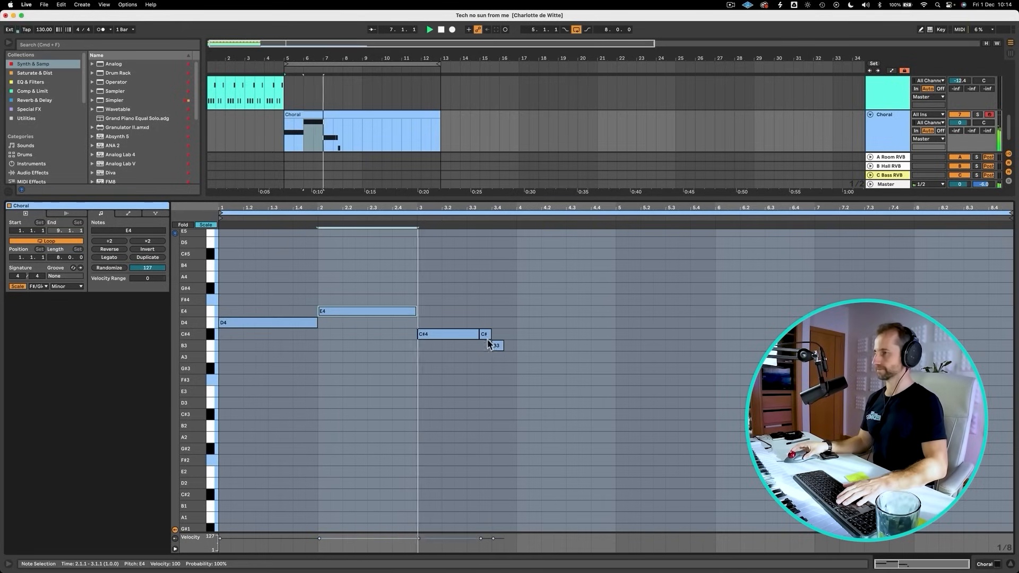
{"action": "key", "text": "space"}
Lengthen the C#4 to 4.3.3 and finish bar 4 with short B3, C#4 and B3 notes
{"action": "left_click_drag", "start_coordinate": [516, 353], "coordinate": [221, 288]}
{"action": "key", "text": "Right"}
{"action": "key", "text": "Right"}
{"action": "key", "text": "Right"}
{"action": "key", "text": "Right"}
{"action": "key", "text": "Right"}
{"action": "key", "text": "Right"}
{"action": "key", "text": "Right"}
{"action": "key", "text": "Right"}
{"action": "double_click", "coordinate": [585, 346]}
{"action": "double_click", "coordinate": [597, 335]}
{"action": "double_click", "coordinate": [608, 346]}
{"action": "left_click", "coordinate": [583, 335]}
{"action": "key", "text": "BackSpace"}
{"action": "left_click", "coordinate": [598, 346]}
{"action": "key", "text": "BackSpace"}
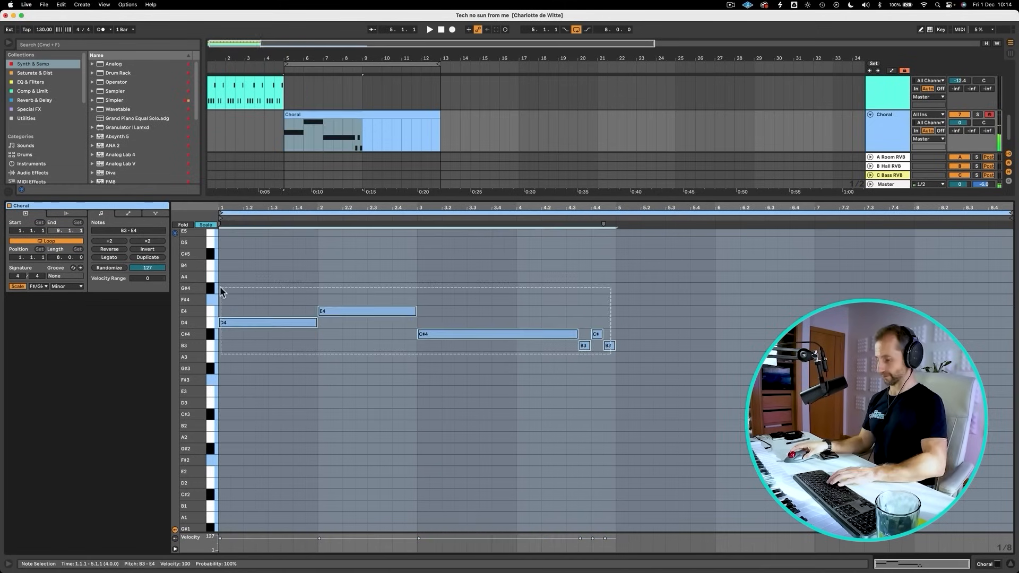
Duplicate the four-bar choir phrase into bars 5 to 8 and play the clip
{"action": "key", "text": "super+d"}
{"action": "left_click", "coordinate": [646, 321]}
{"action": "key", "text": "space"}
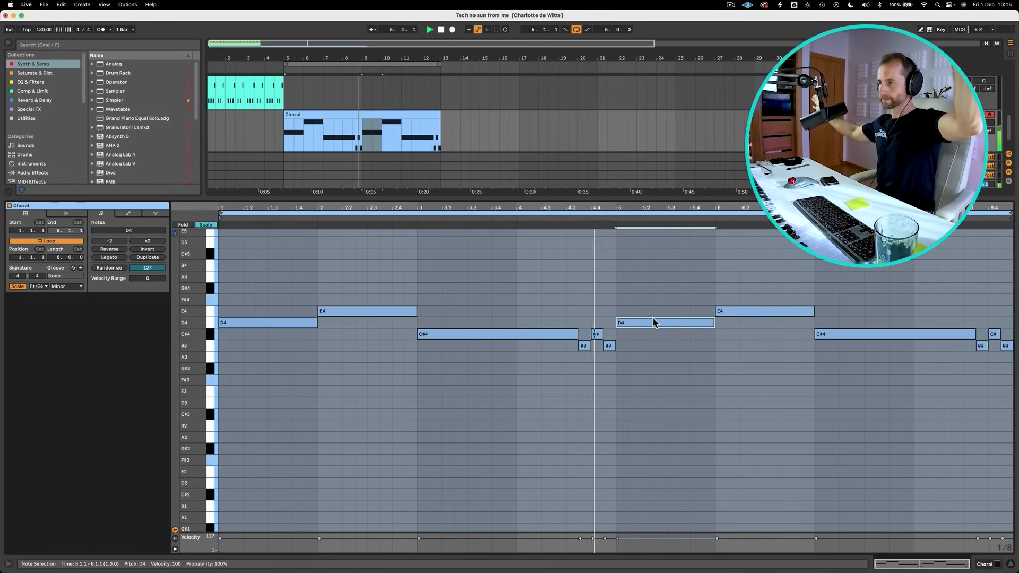
Add an F#4 note at 6.4 and shorten the E4 in bar 6 to make room for it
{"action": "left_click", "coordinate": [824, 318]}
{"action": "key", "text": "space"}
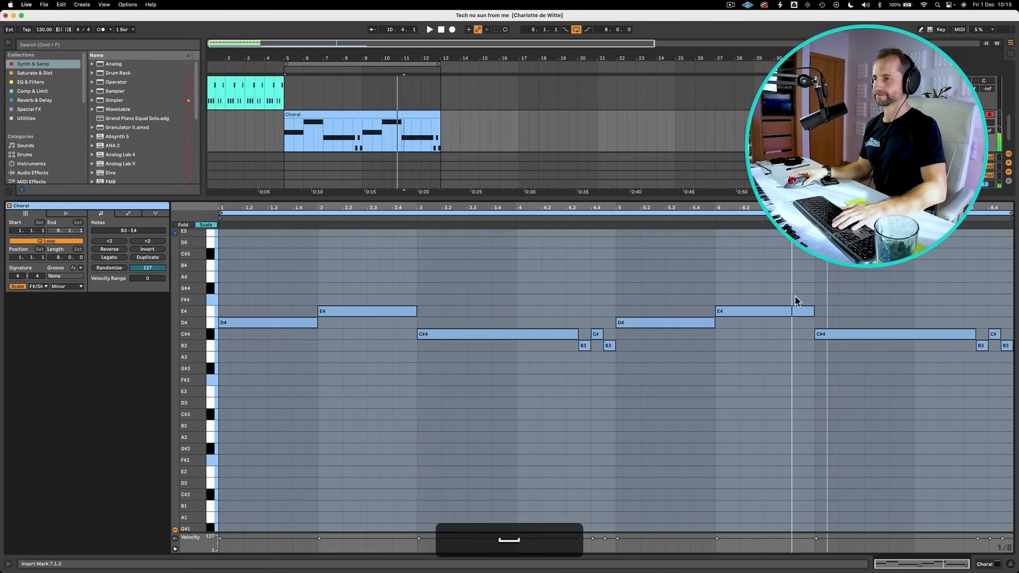
{"action": "double_click", "coordinate": [794, 299]}
{"action": "left_click_drag", "start_coordinate": [813, 311], "coordinate": [799, 311]}
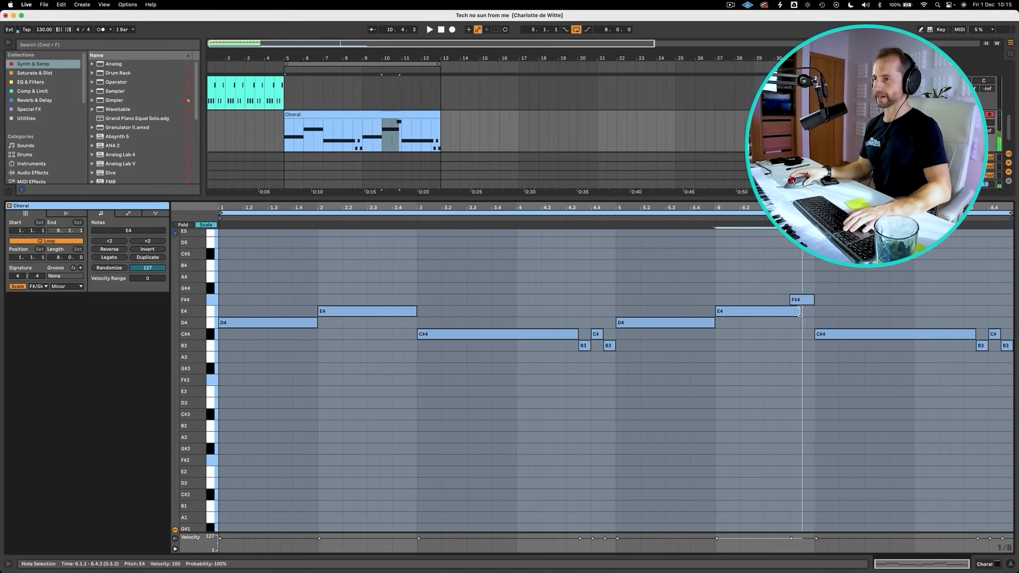
Duplicate the eight-bar Choral clip and extend the arrangement loop to 16 bars
{"action": "left_click", "coordinate": [336, 117]}
{"action": "key", "text": "super+d"}
{"action": "left_click_drag", "start_coordinate": [437, 65], "coordinate": [600, 63]}
Consolidate the two Choral clips into one 16-bar clip and play it
{"action": "left_click", "coordinate": [524, 113]}
{"action": "left_click", "coordinate": [430, 121], "text": "shift"}
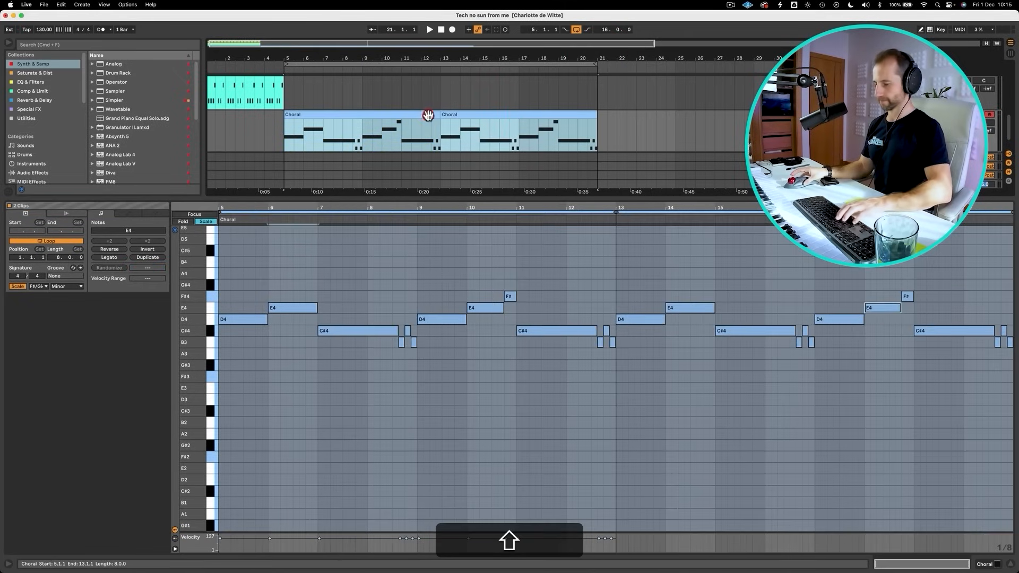
{"action": "key", "text": "super+j"}
{"action": "key", "text": "space"}
{"action": "left_click_drag", "start_coordinate": [436, 62], "coordinate": [354, 60]}
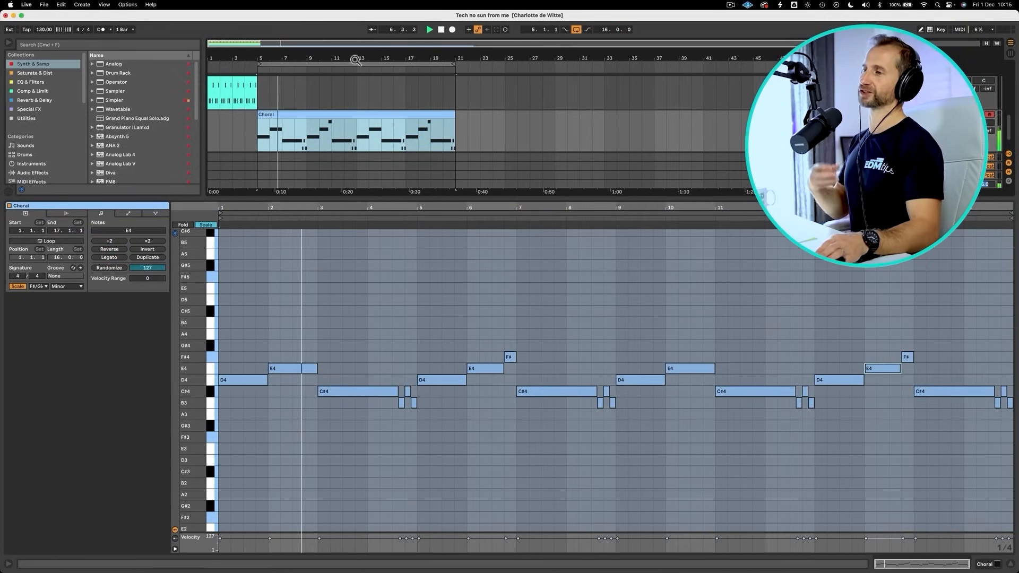
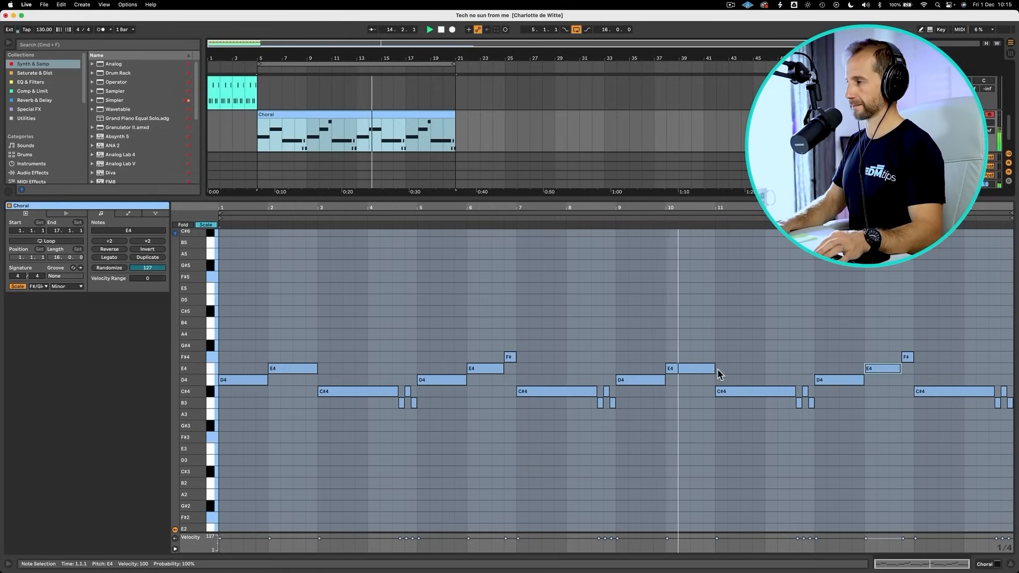
Raise the long bar 11 note to F#4 and change the three short notes after it to F#4, G#4 and A4
{"action": "key", "text": "space"}
{"action": "left_click_drag", "start_coordinate": [737, 390], "coordinate": [736, 362]}
{"action": "left_click_drag", "start_coordinate": [803, 207], "coordinate": [797, 238]}
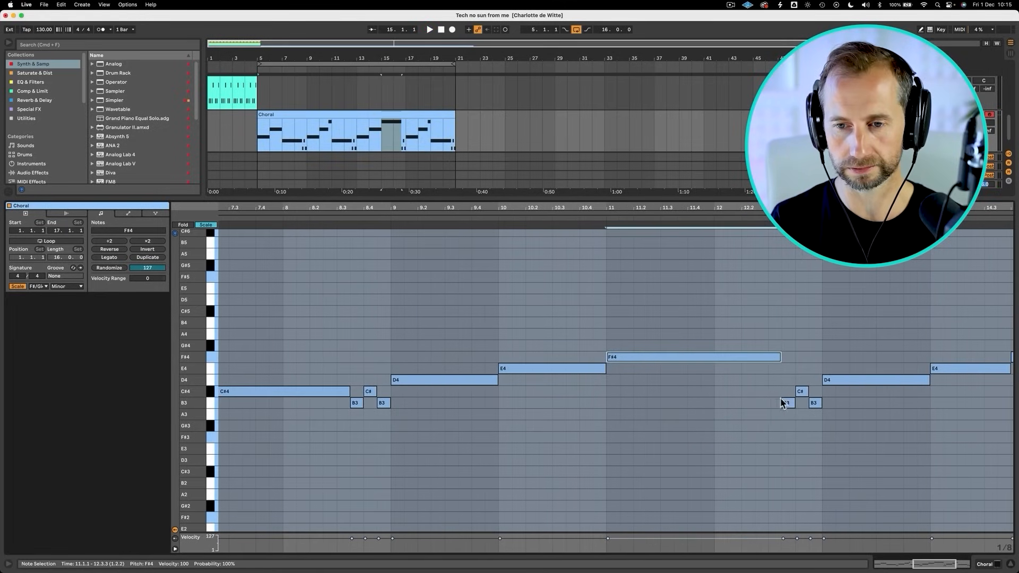
{"action": "left_click_drag", "start_coordinate": [787, 405], "coordinate": [805, 350]}
{"action": "left_click_drag", "start_coordinate": [820, 402], "coordinate": [821, 344]}
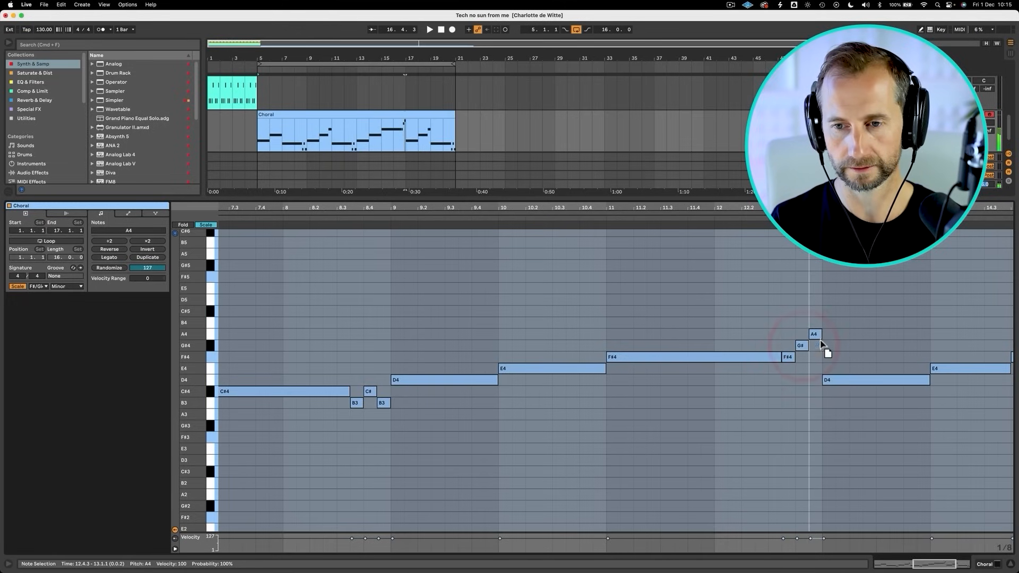
Audition the bar 13 transition, then set the bar 13 note to E4, the bar 14 note to D4 and the short 14.4 note to E4
{"action": "left_click", "coordinate": [840, 378]}
{"action": "key", "text": "Up"}
{"action": "key", "text": "Down"}
{"action": "left_click", "coordinate": [952, 368]}
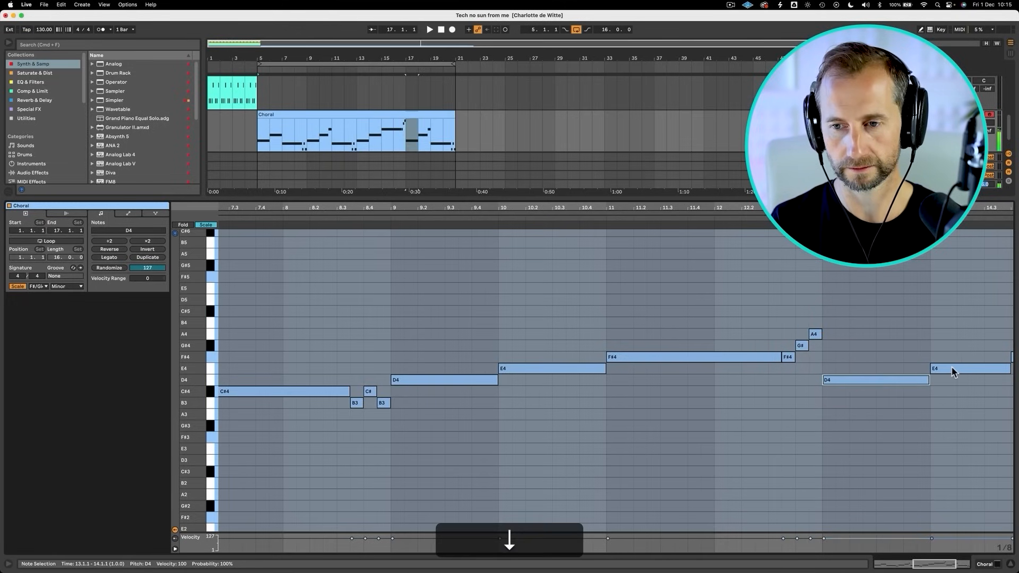
{"action": "key", "text": "space"}
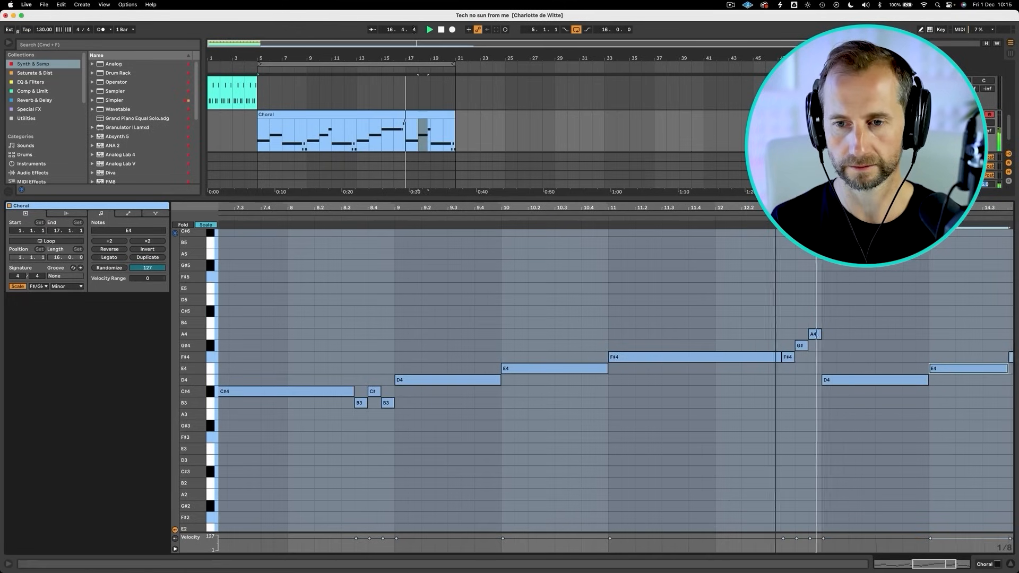
{"action": "key", "text": "minus"}
{"action": "key", "text": "space"}
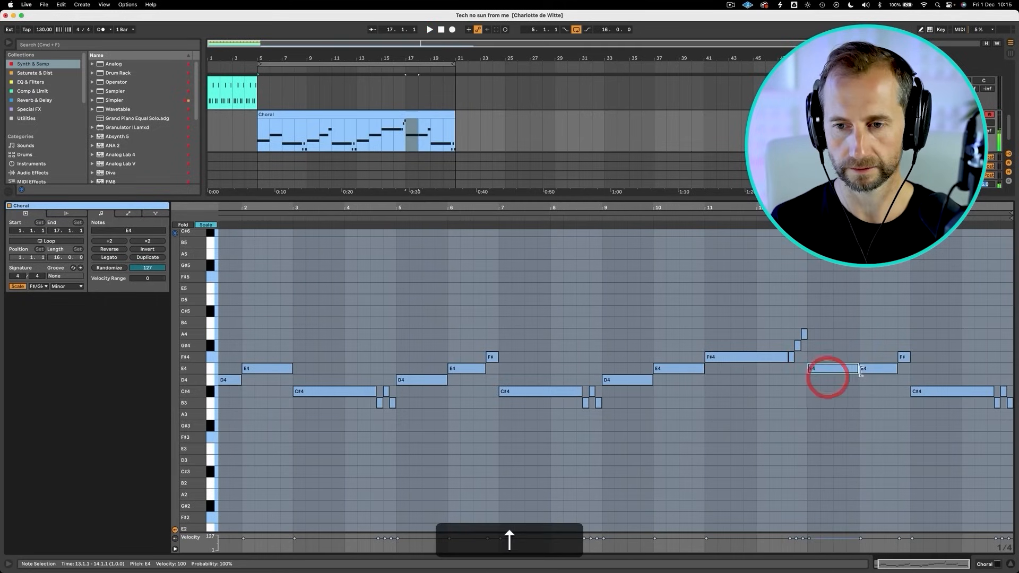
{"action": "key", "text": "Down"}
{"action": "left_click", "coordinate": [903, 357]}
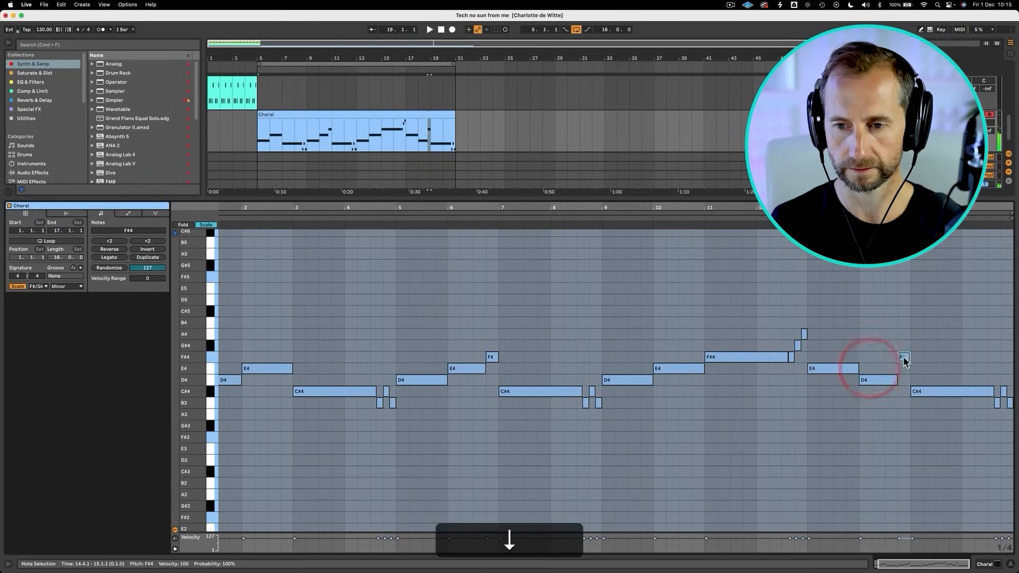
Raise the final short note of the 16-bar Choral clip to D4
{"action": "left_click", "coordinate": [921, 395]}
{"action": "left_click", "coordinate": [1009, 403]}
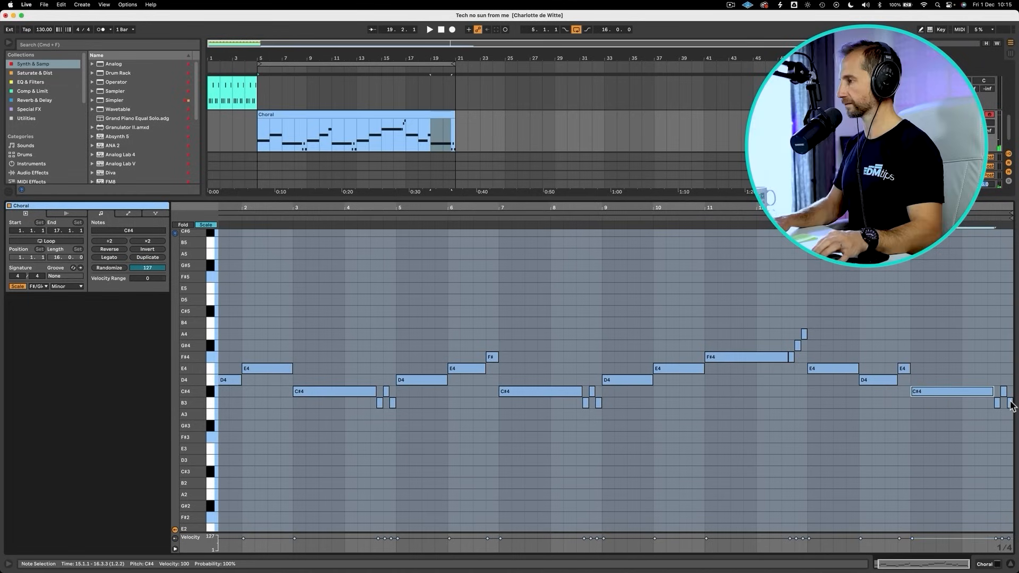
{"action": "key", "text": "Up"}
{"action": "key", "text": "Up"}
Duplicate the 16-bar Choral clip to bar 21 and cut the copy down to its first four bars
{"action": "key", "text": "shift+Tab"}
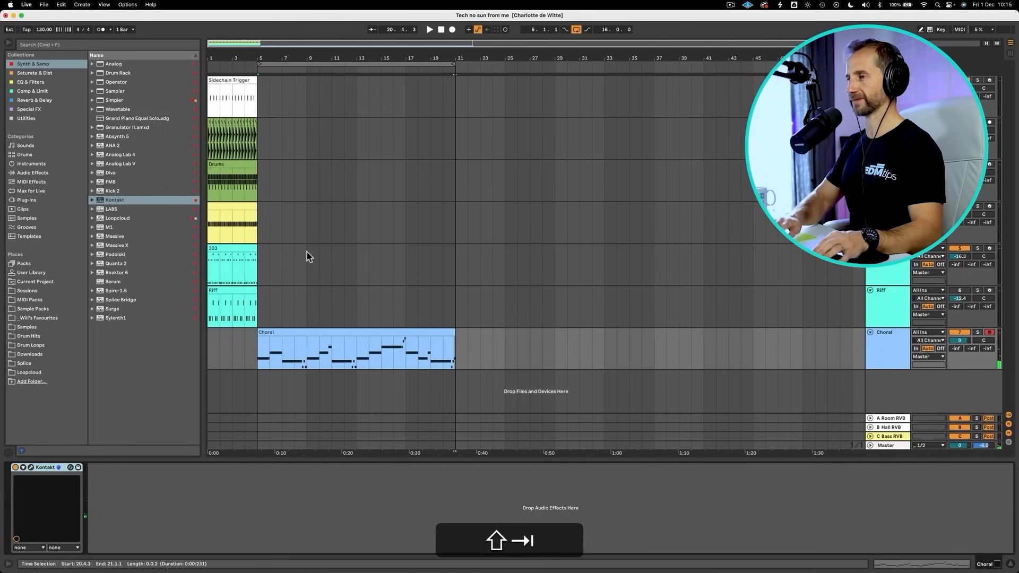
{"action": "left_click", "coordinate": [439, 330]}
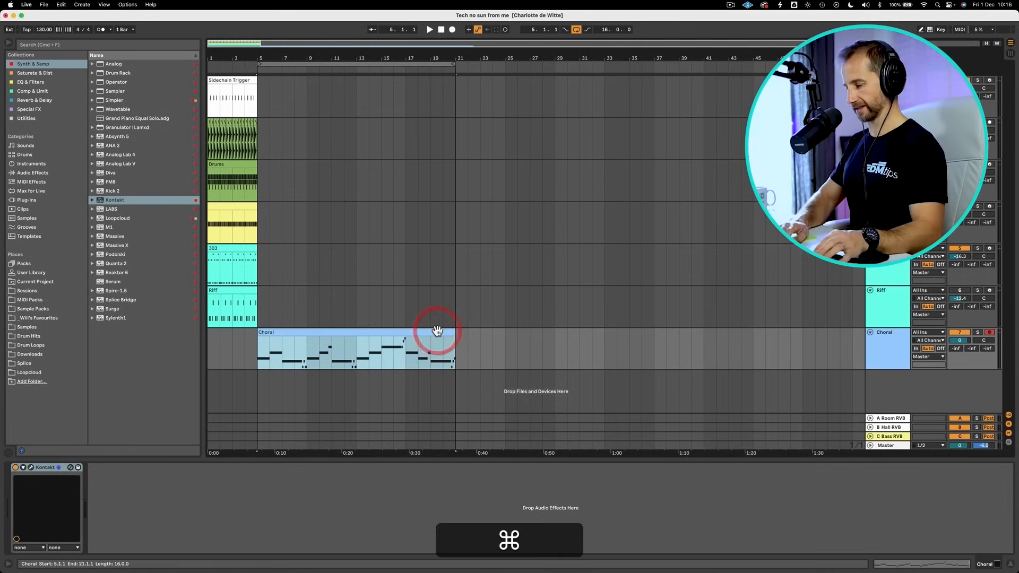
{"action": "key", "text": "super+d"}
{"action": "left_click_drag", "start_coordinate": [452, 344], "coordinate": [645, 349]}
{"action": "key", "text": "super+j"}
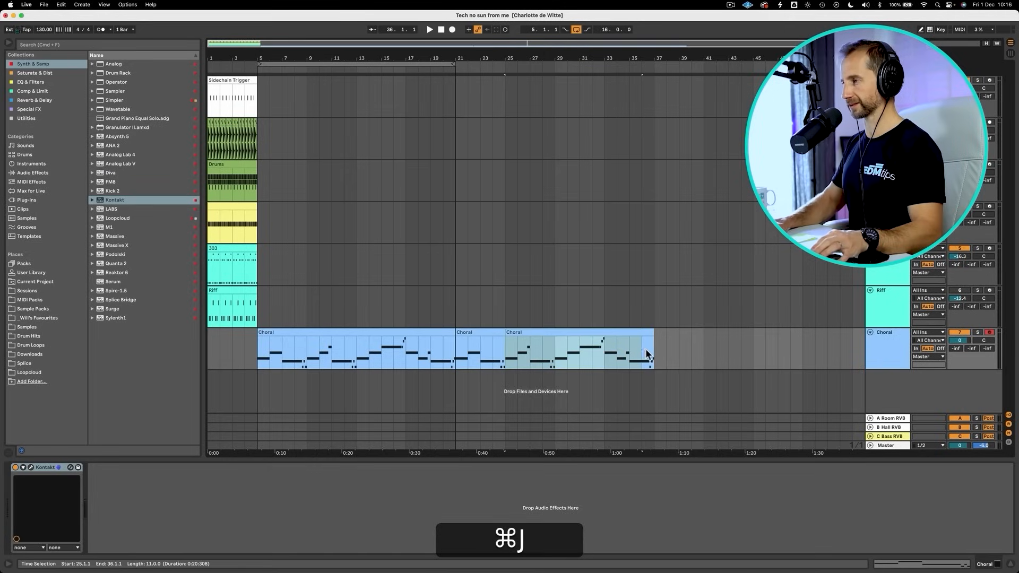
{"action": "key", "text": "BackSpace"}
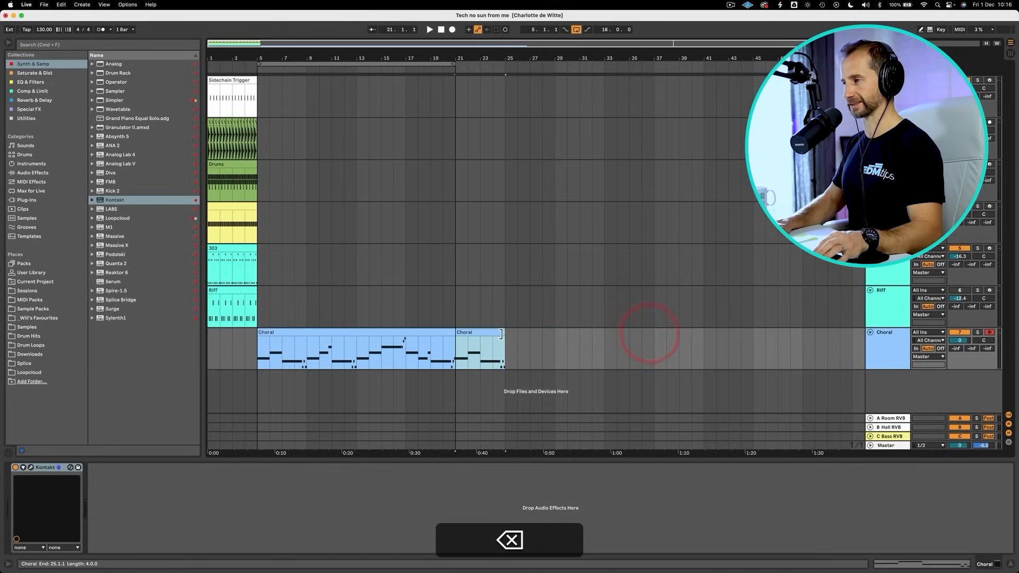
{"action": "left_click", "coordinate": [502, 334]}
{"action": "key", "text": "super+j"}
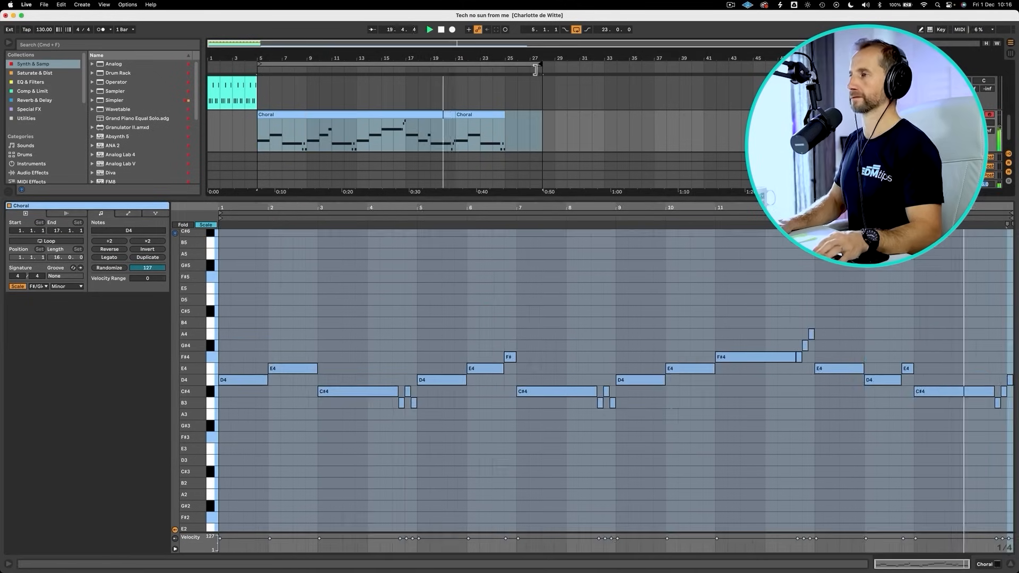
Lower the first two long notes of the four-bar Choral clip to B3
{"action": "left_click", "coordinate": [450, 368]}
{"action": "key", "text": "Down"}
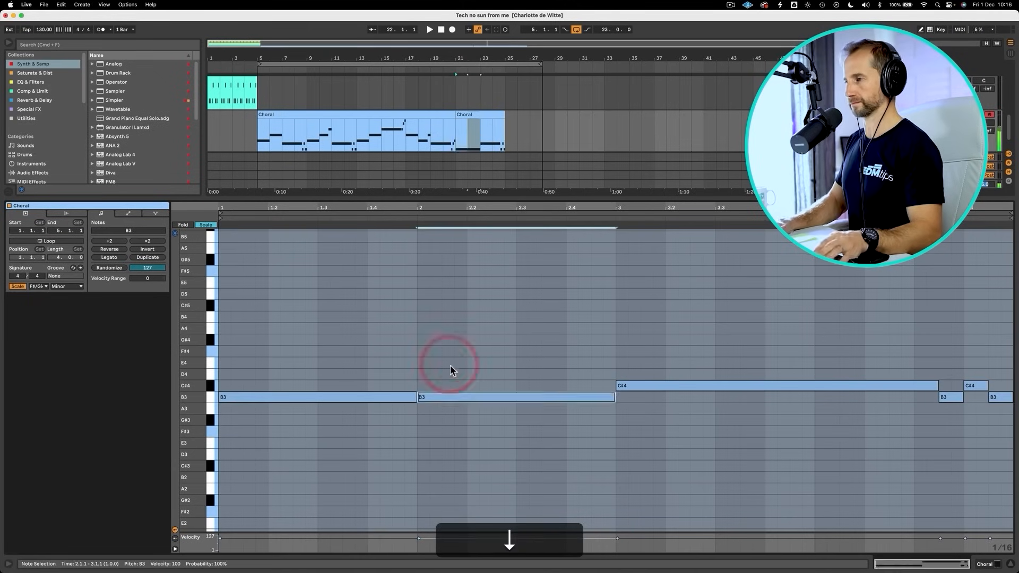
Duplicate the four-bar Choral clip to bar 25 and stretch the short B3 note before bar 23 back to the preceding A3 note
{"action": "left_click", "coordinate": [473, 167]}
{"action": "key", "text": "super+d"}
{"action": "key", "text": "space"}
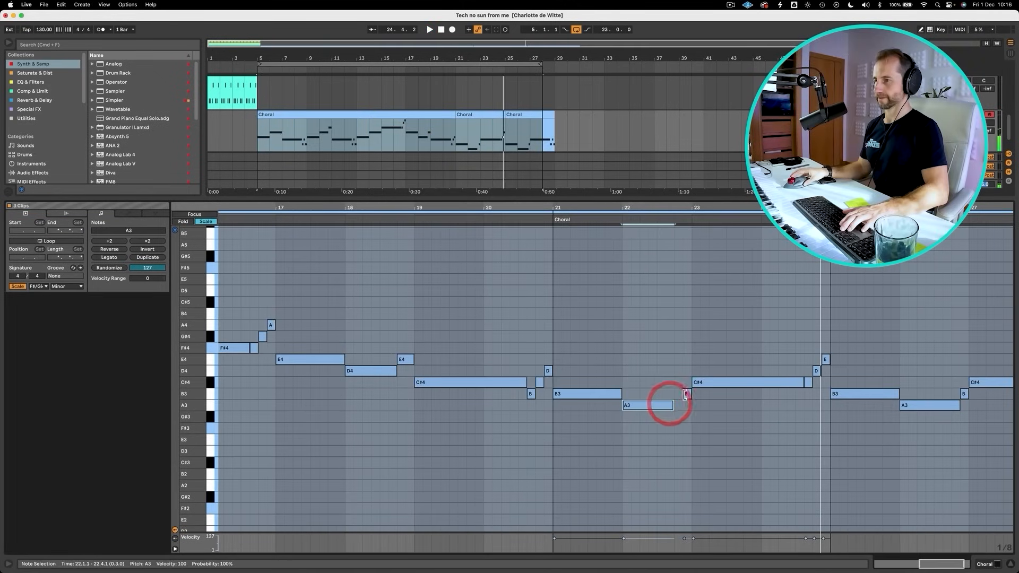
{"action": "left_click_drag", "start_coordinate": [684, 394], "coordinate": [679, 393]}
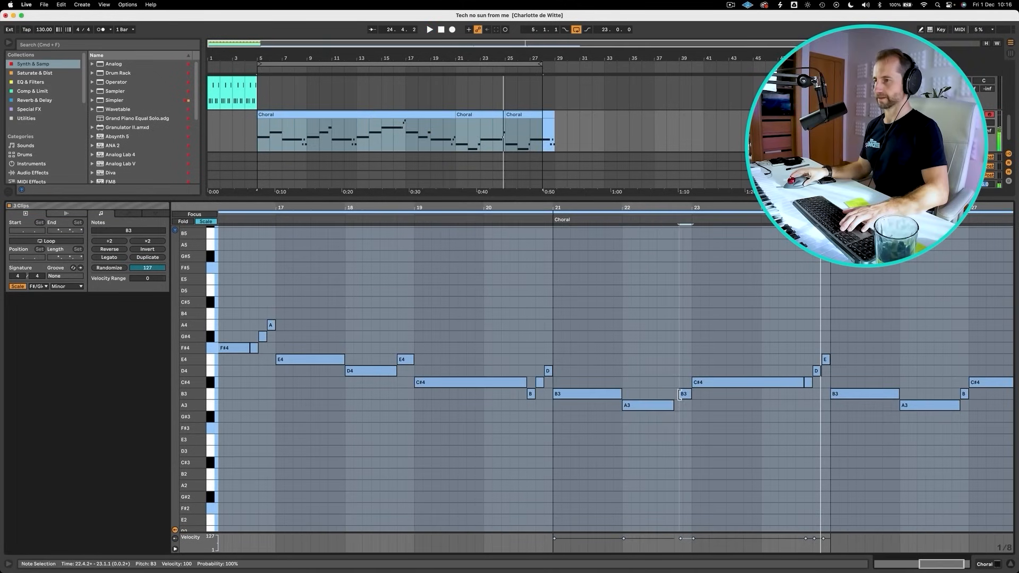
{"action": "left_click", "coordinate": [530, 220]}
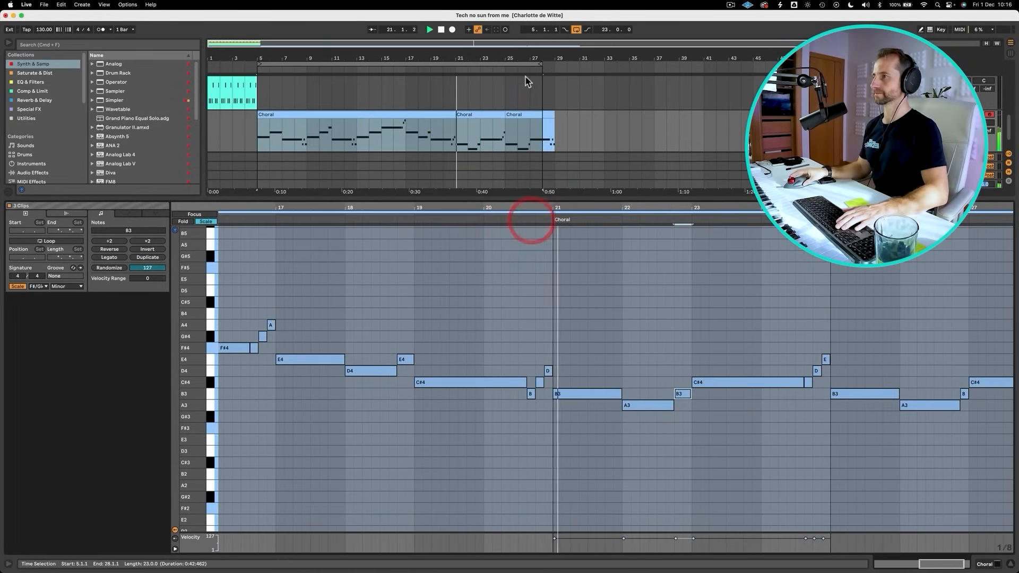
Extend the arrangement loop to bar 29 and consolidate the three Choral clips into one
{"action": "mouse_move", "coordinate": [537, 64]}
{"action": "left_mouse_down"}
{"action": "mouse_move", "coordinate": [564, 64]}
{"action": "mouse_move", "coordinate": [554, 64]}
{"action": "left_mouse_up"}
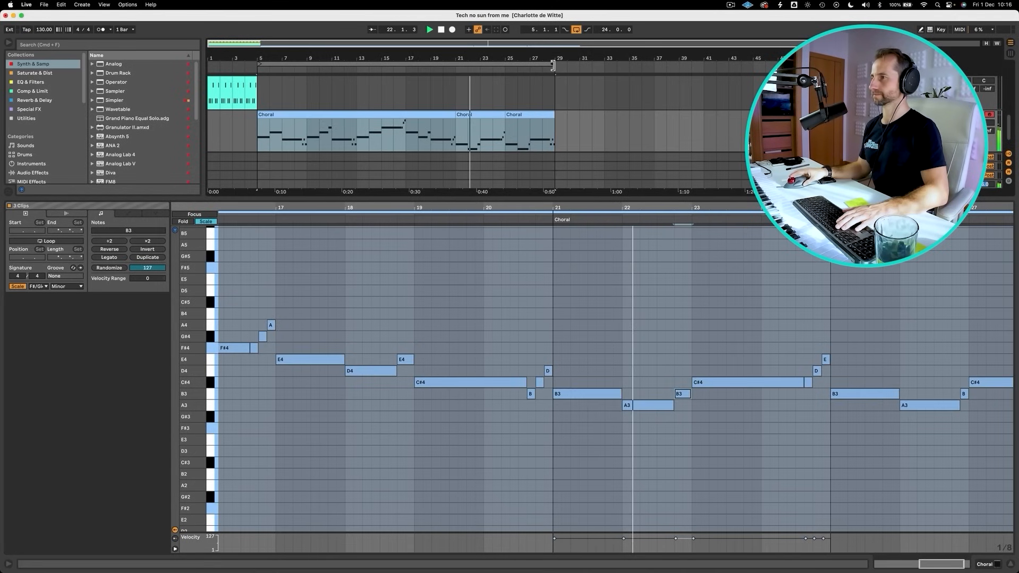
{"action": "left_click", "coordinate": [514, 114]}
{"action": "left_click", "coordinate": [441, 114], "text": "shift"}
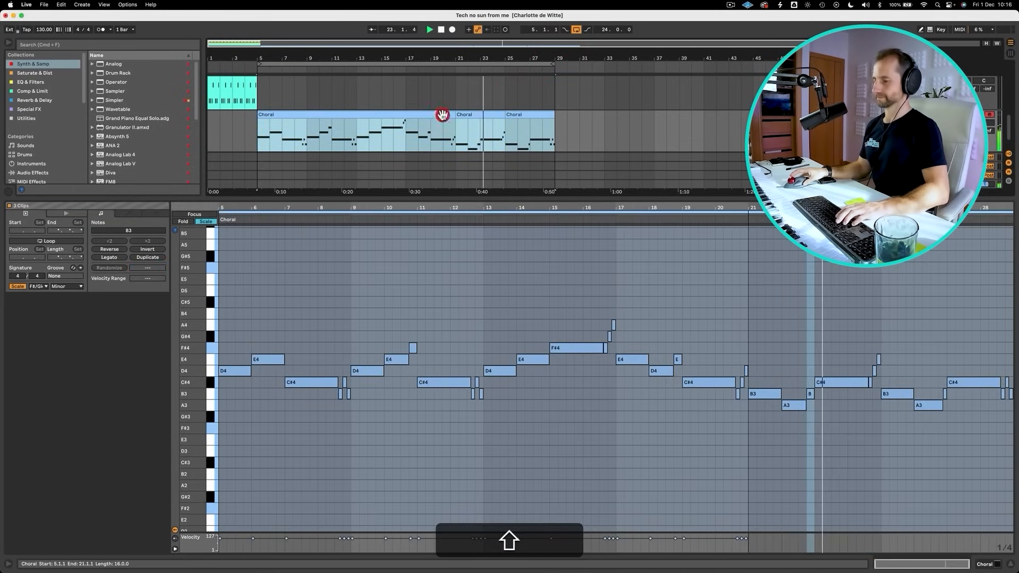
{"action": "key", "text": "shift+super+j"}
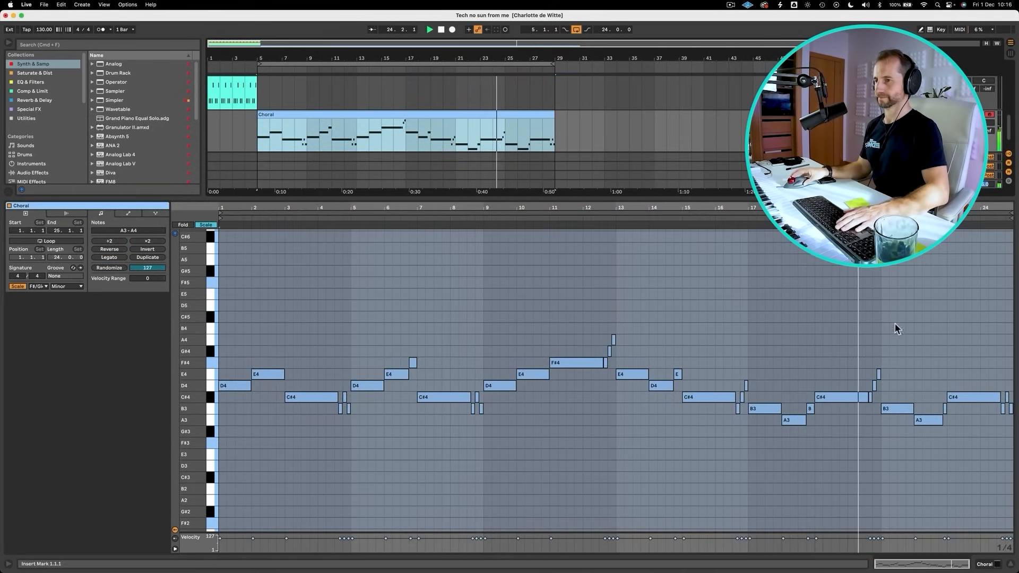
Start the last short B3 note of the consolidated Choral clip at 22.4.1 and trim the preceding A3 note to meet it
{"action": "left_click_drag", "start_coordinate": [948, 207], "coordinate": [915, 242]}
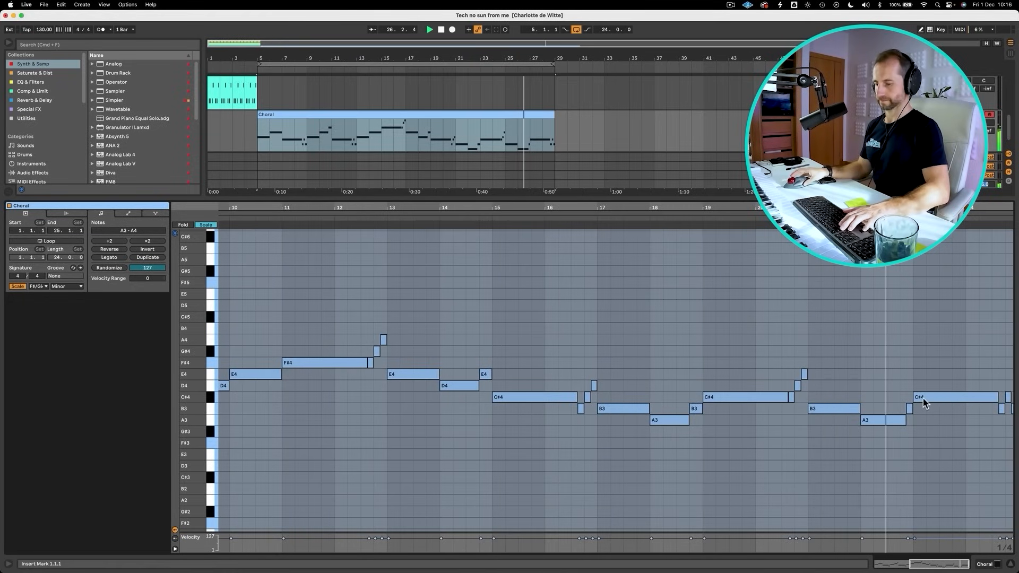
{"action": "key", "text": "space"}
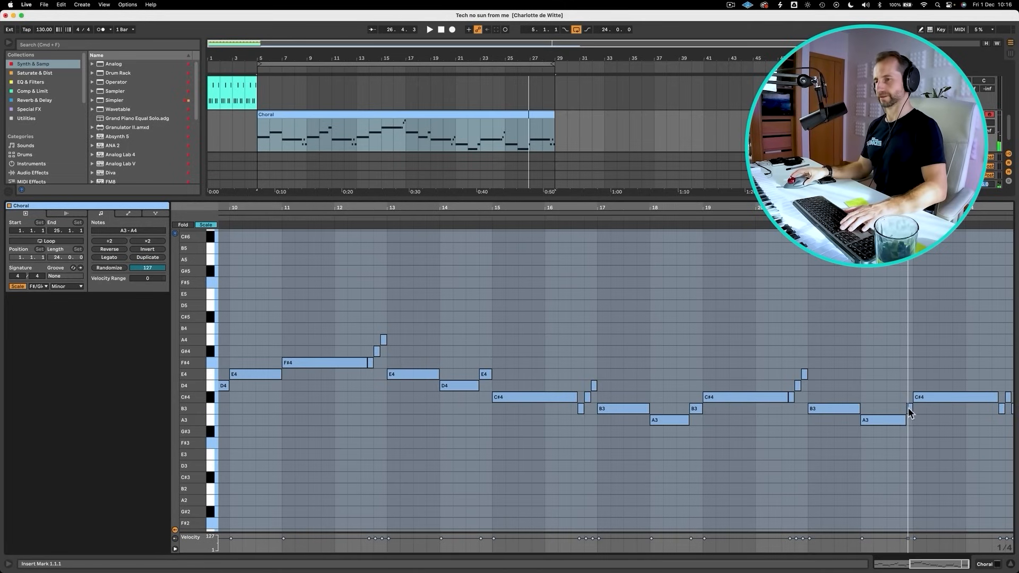
{"action": "double_click", "coordinate": [907, 409]}
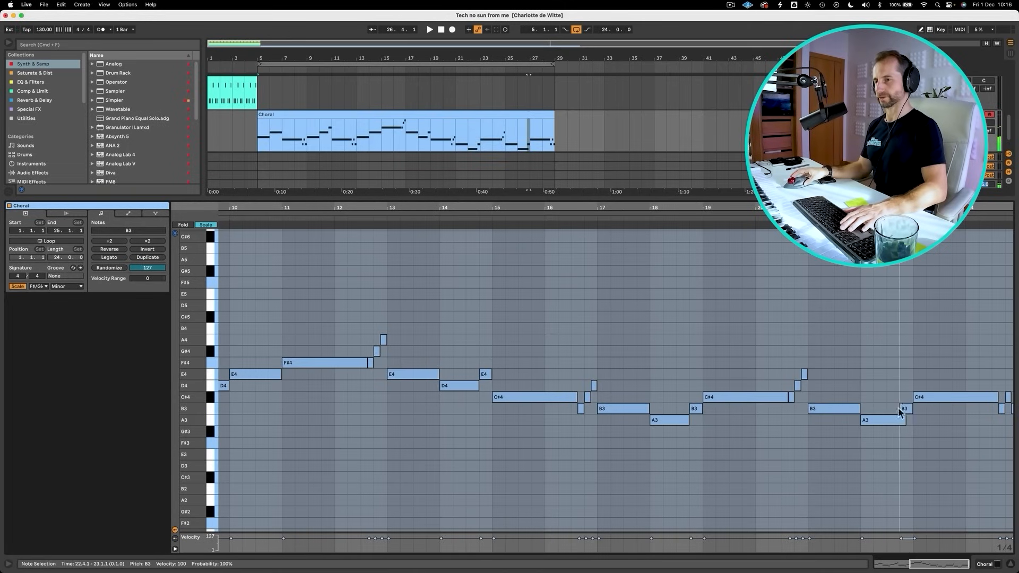
{"action": "left_click", "coordinate": [903, 419]}
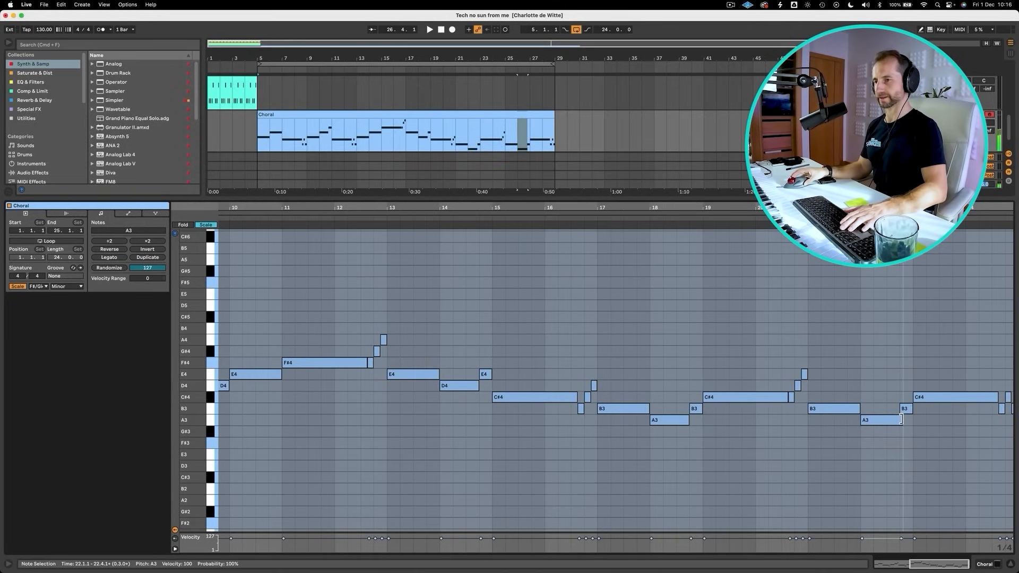
Lower the last long C#4 note to F#3, delete the short notes after it, and extend it to the clip's end
{"action": "left_click", "coordinate": [930, 399]}
{"action": "key", "text": "Down"}
{"action": "key", "text": "Down"}
{"action": "key", "text": "Down"}
{"action": "key", "text": "Down"}
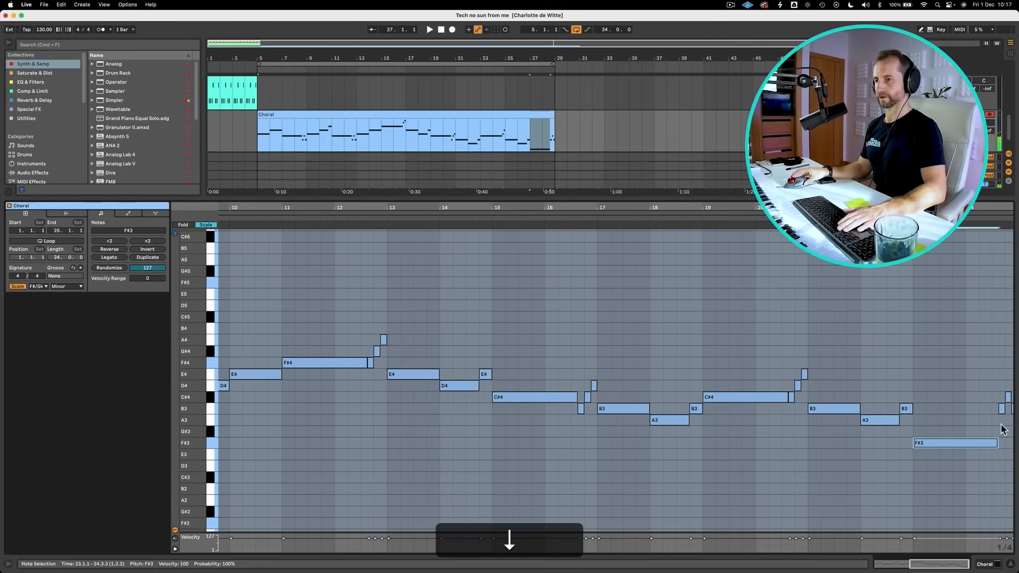
{"action": "left_click_drag", "start_coordinate": [1012, 425], "coordinate": [978, 390]}
{"action": "key", "text": "BackSpace"}
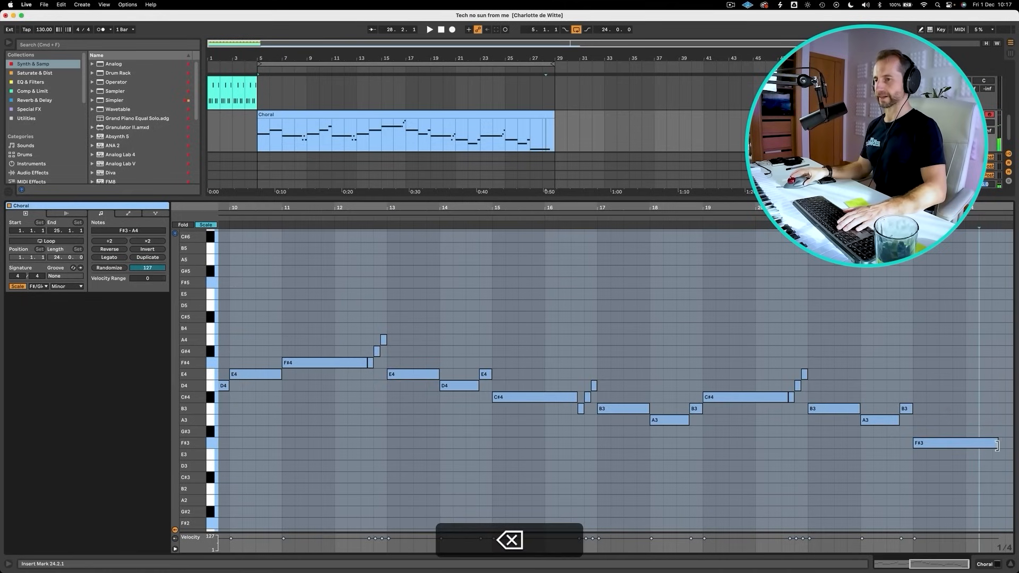
{"action": "left_click_drag", "start_coordinate": [996, 444], "coordinate": [1011, 445]}
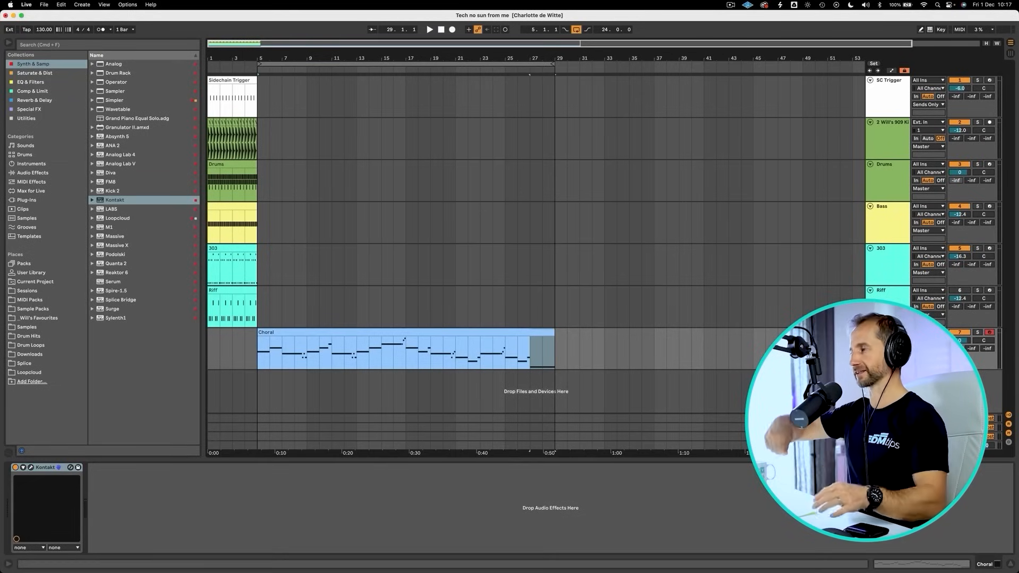
Insert a new MIDI track below the Choral track and name it TRIGGER
{"action": "key", "text": "super+shift+t"}
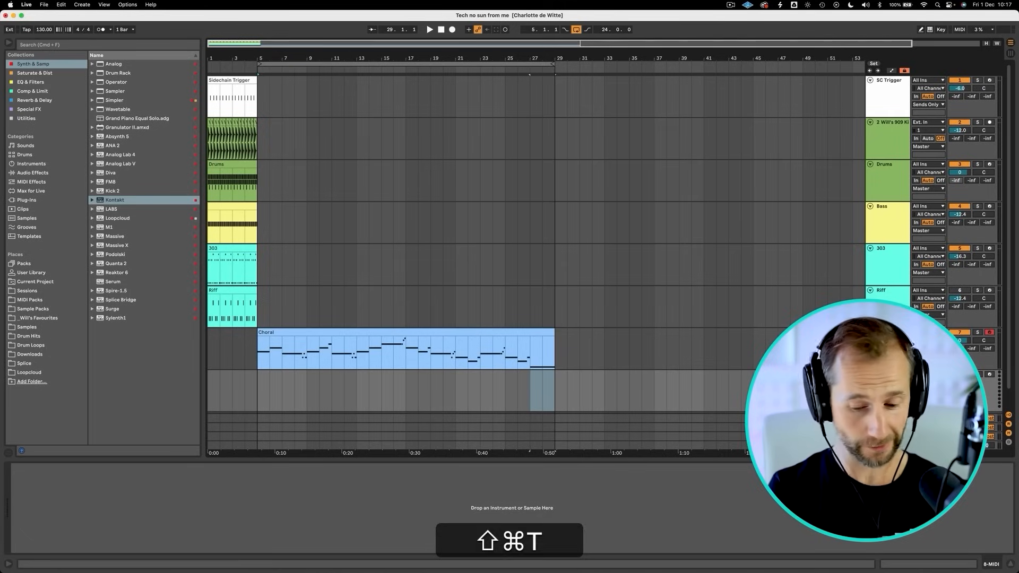
{"action": "key", "text": "super+r"}
{"action": "type", "text": "TRIGGER"}
{"action": "key", "text": "shift+Return"}
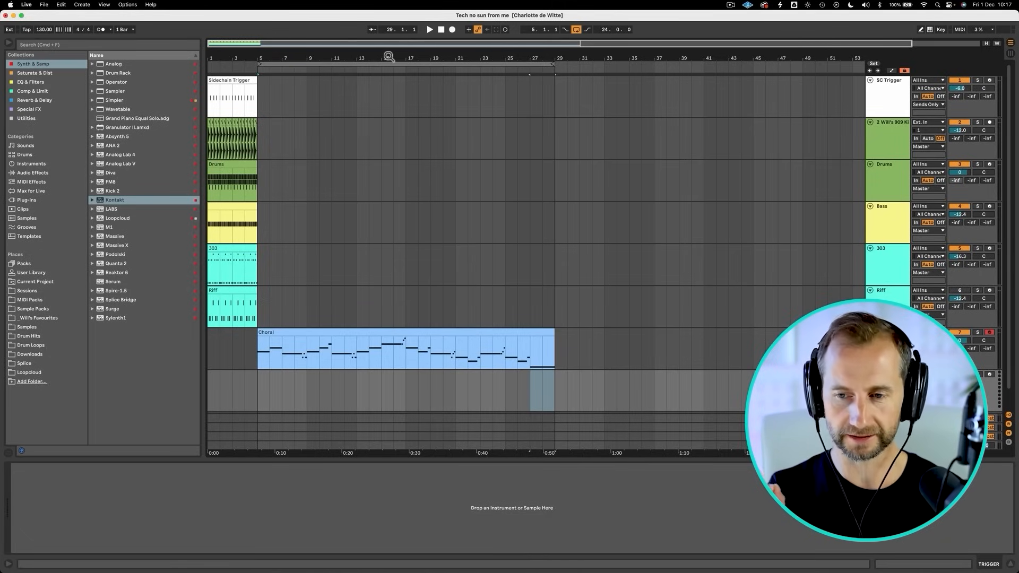
Load Operator on the TRIGGER track and set its envelope release to 1.00 ms
{"action": "left_click", "coordinate": [33, 73]}
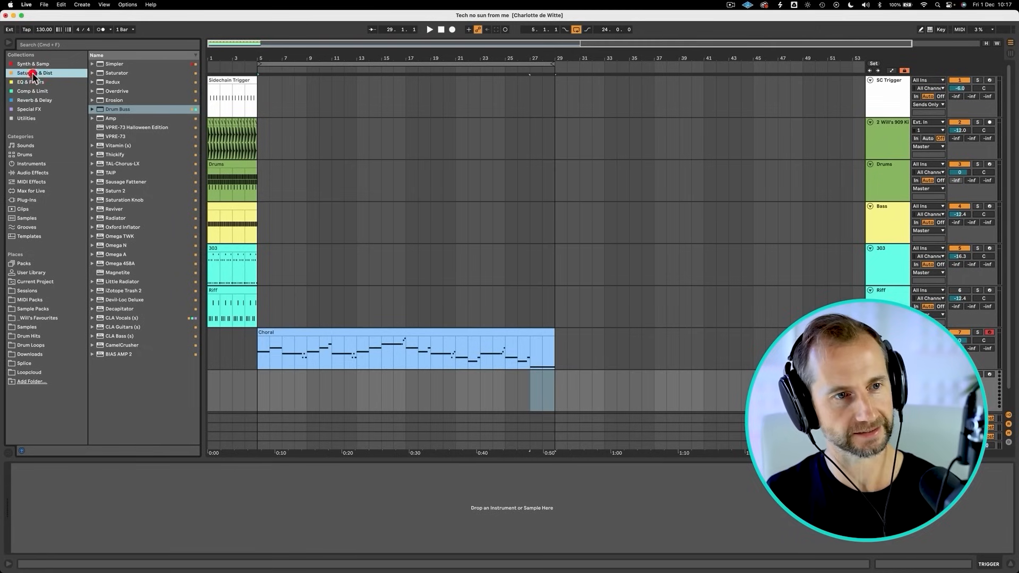
{"action": "key", "text": "Down"}
{"action": "left_click", "coordinate": [33, 64]}
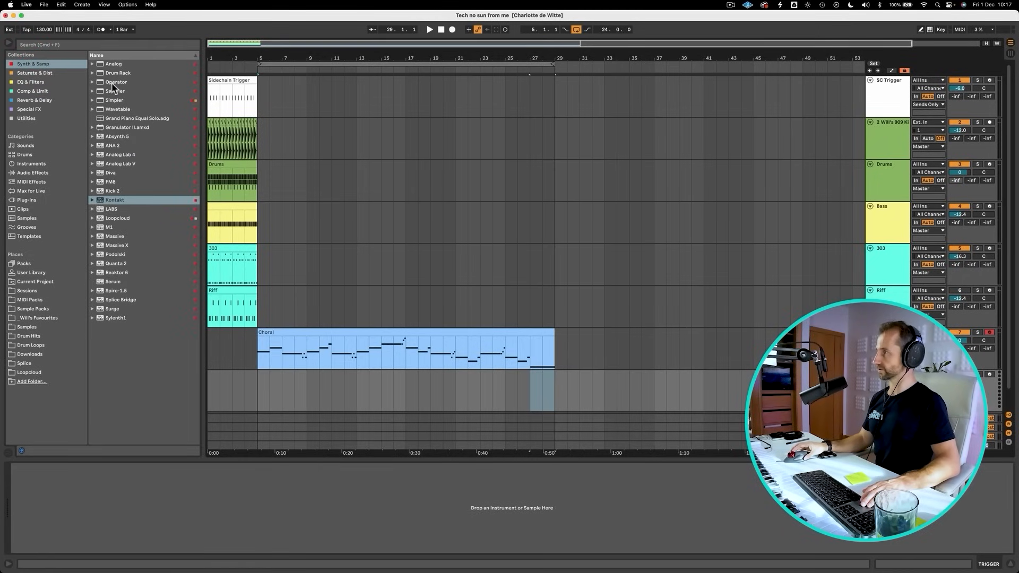
{"action": "left_click_drag", "start_coordinate": [112, 84], "coordinate": [234, 309]}
{"action": "left_click_drag", "start_coordinate": [294, 396], "coordinate": [294, 396]}
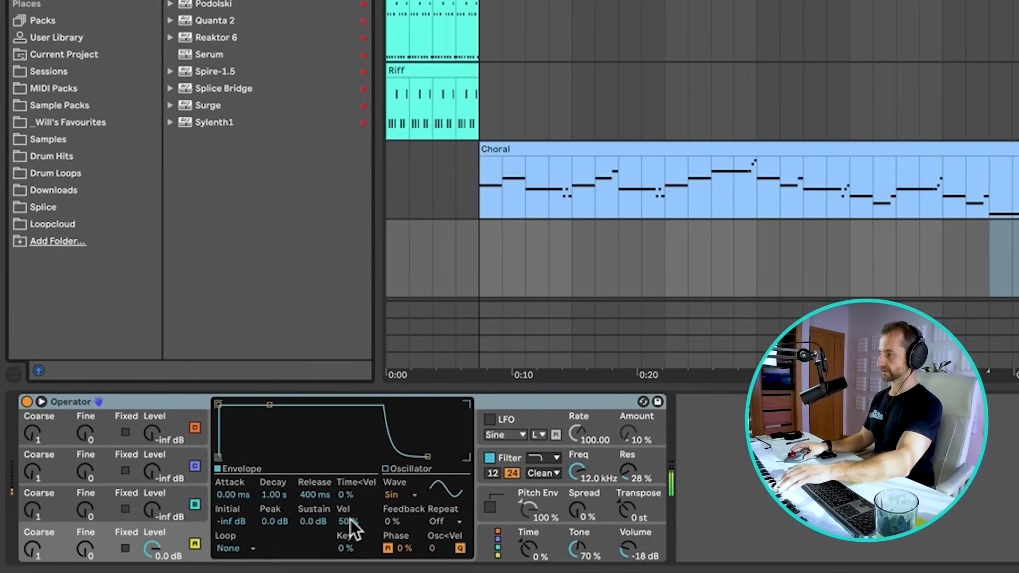
{"action": "left_click_drag", "start_coordinate": [314, 492], "coordinate": [314, 536]}
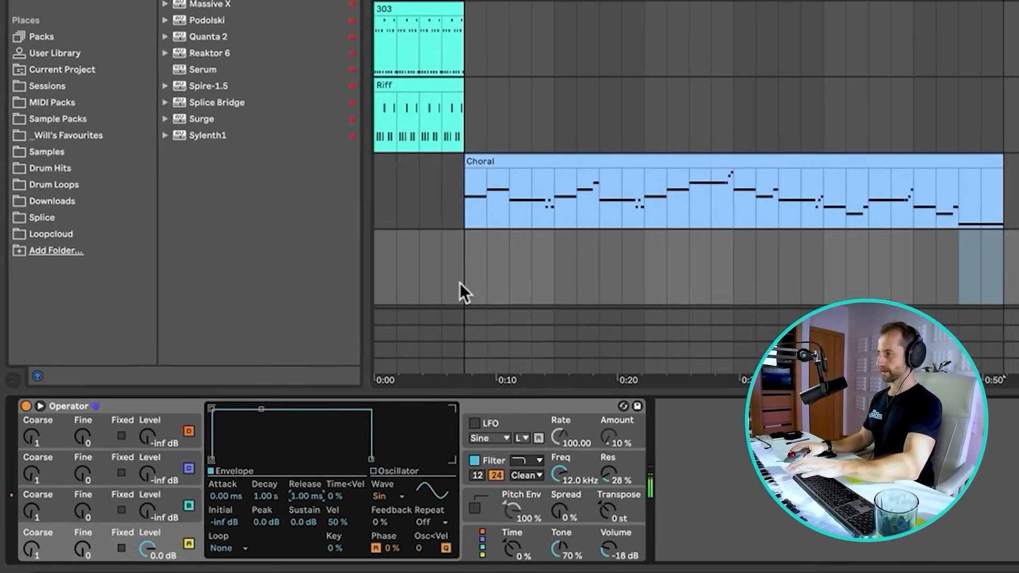
Create an empty one-bar MIDI clip at bar 5 on the TRIGGER track
{"action": "left_click_drag", "start_coordinate": [260, 390], "coordinate": [467, 387]}
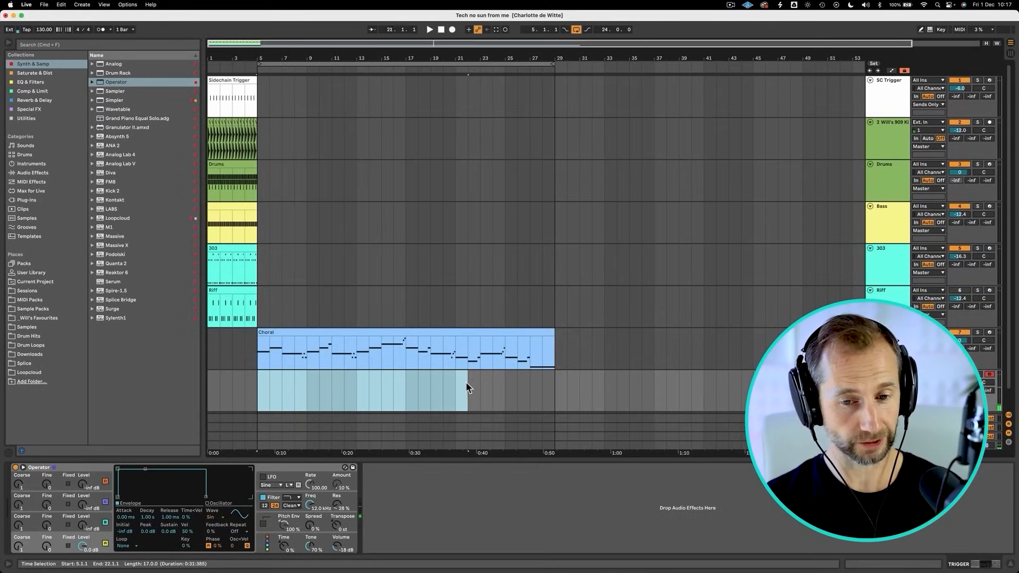
{"action": "left_click_drag", "start_coordinate": [534, 385], "coordinate": [281, 378]}
{"action": "key", "text": "shift+super+m"}
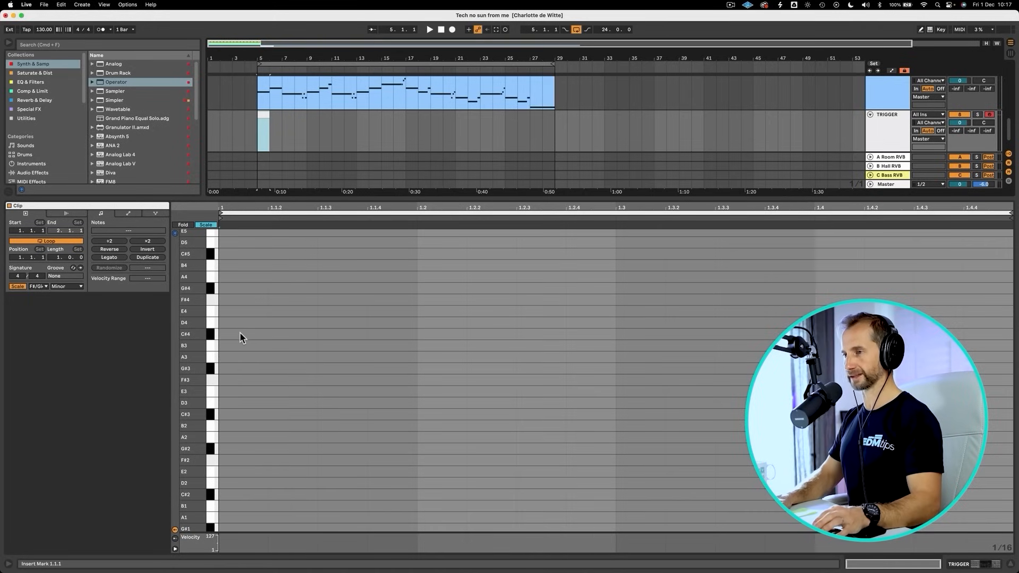
Fill the trigger clip's first beat with F#3 notes: two sixteenths followed by an eighth, and audition the pattern
{"action": "double_click", "coordinate": [225, 380]}
{"action": "double_click", "coordinate": [285, 381]}
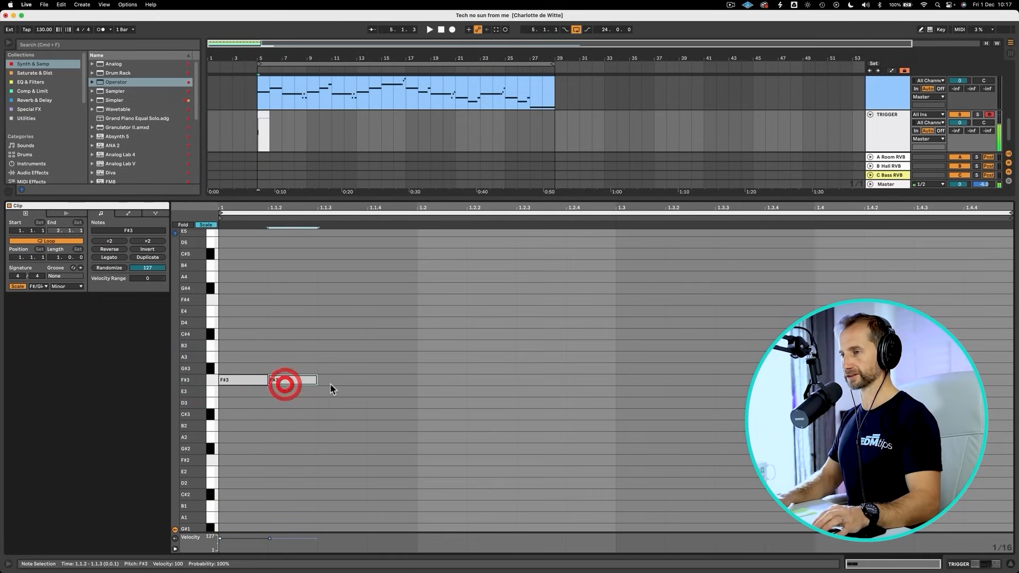
{"action": "double_click", "coordinate": [345, 381]}
{"action": "left_click_drag", "start_coordinate": [369, 380], "coordinate": [418, 380]}
{"action": "key", "text": "space"}
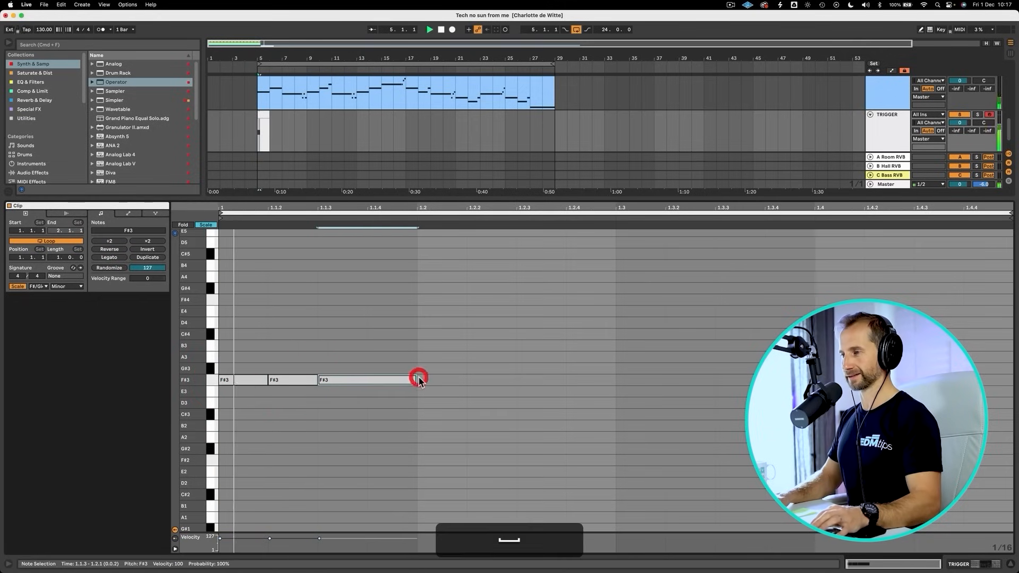
Refine the grid to 1/64 and shorten the three F#3 trigger notes slightly to leave a gap after each
{"action": "left_click", "coordinate": [352, 402]}
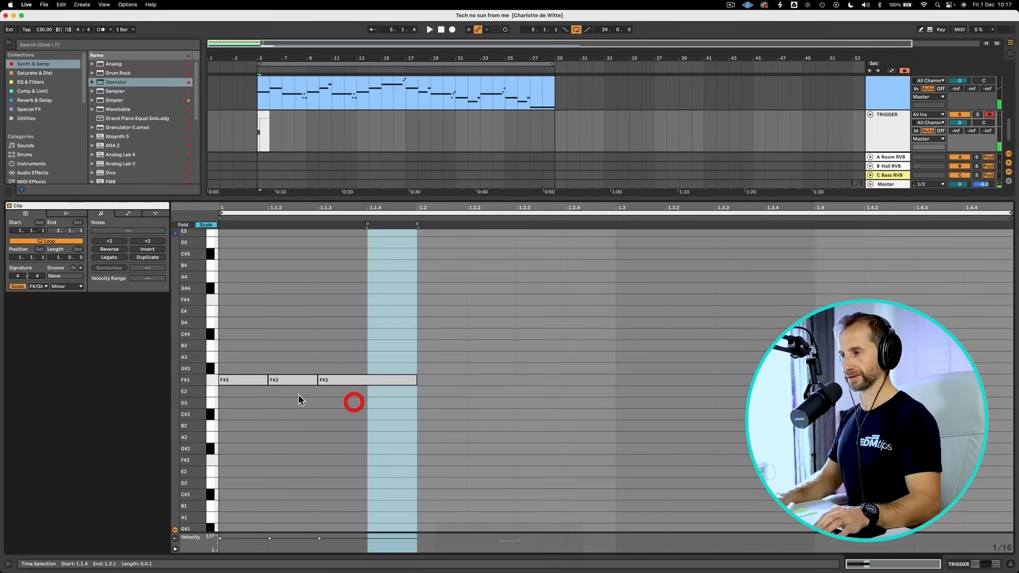
{"action": "left_click", "coordinate": [300, 352]}
{"action": "key", "text": "super+i"}
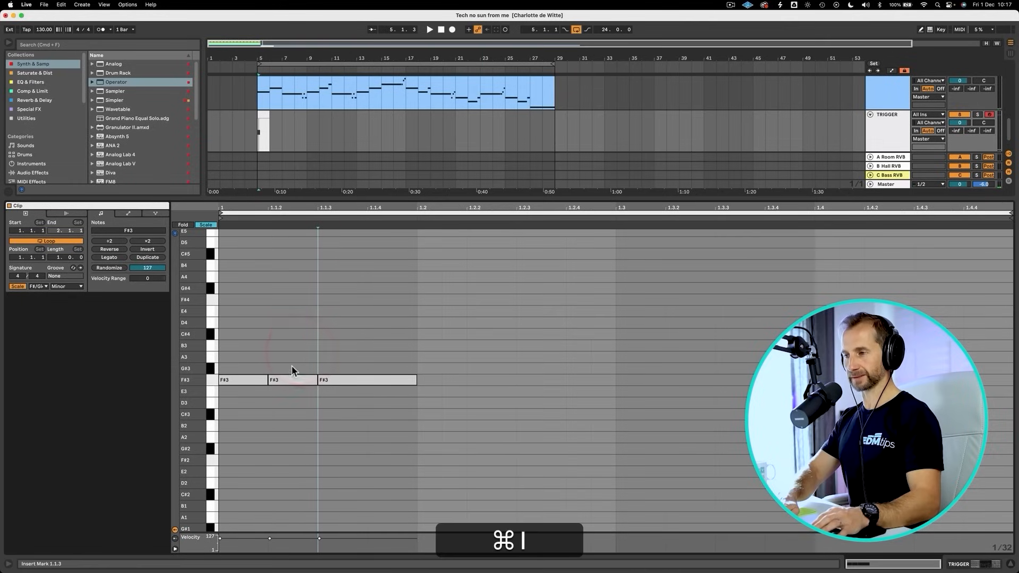
{"action": "key", "text": "super+i"}
{"action": "left_click", "coordinate": [266, 380]}
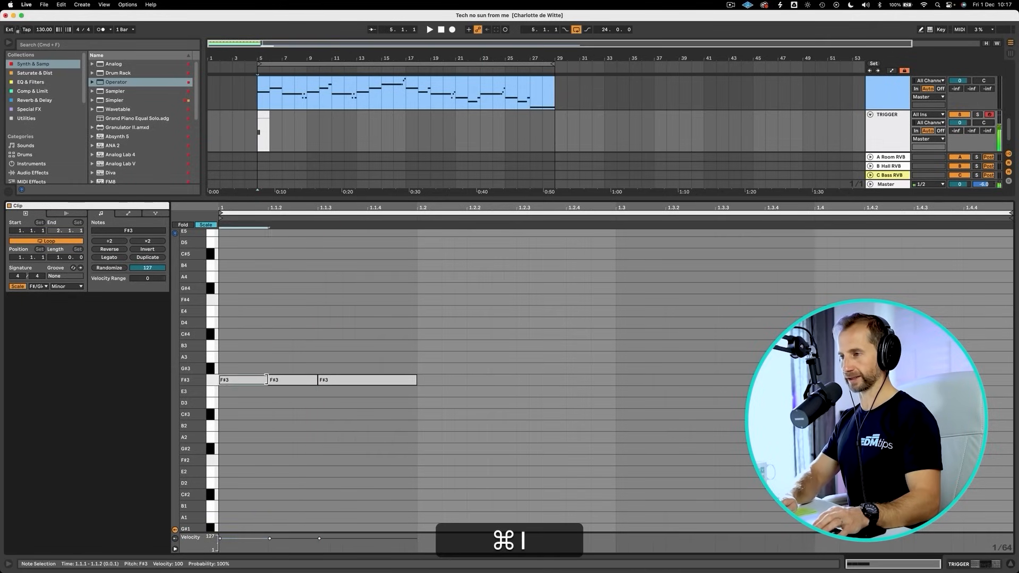
{"action": "left_click_drag", "start_coordinate": [266, 379], "coordinate": [252, 381]}
{"action": "left_click", "coordinate": [296, 382]}
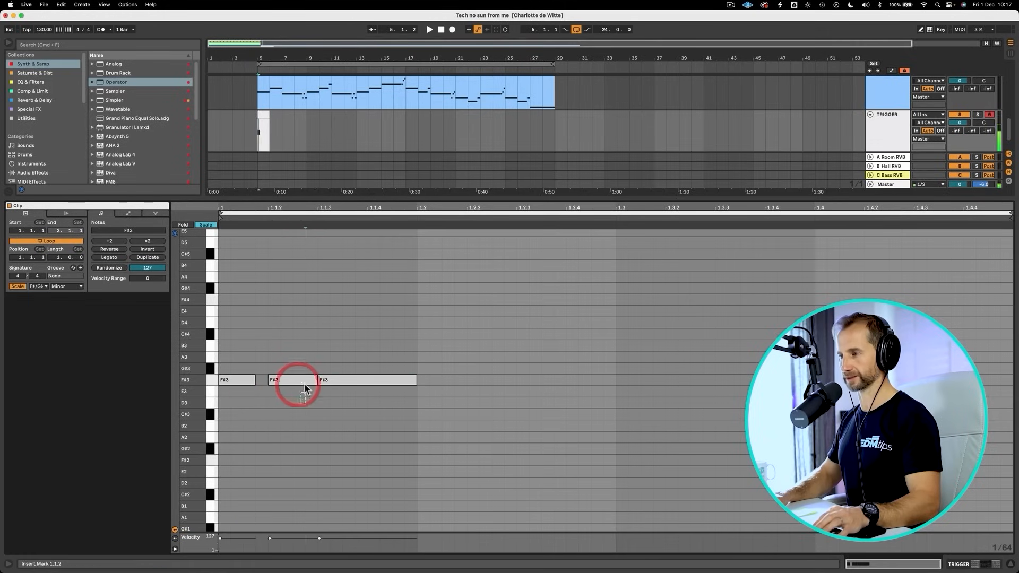
{"action": "left_click_drag", "start_coordinate": [309, 382], "coordinate": [302, 381]}
{"action": "key", "text": "space"}
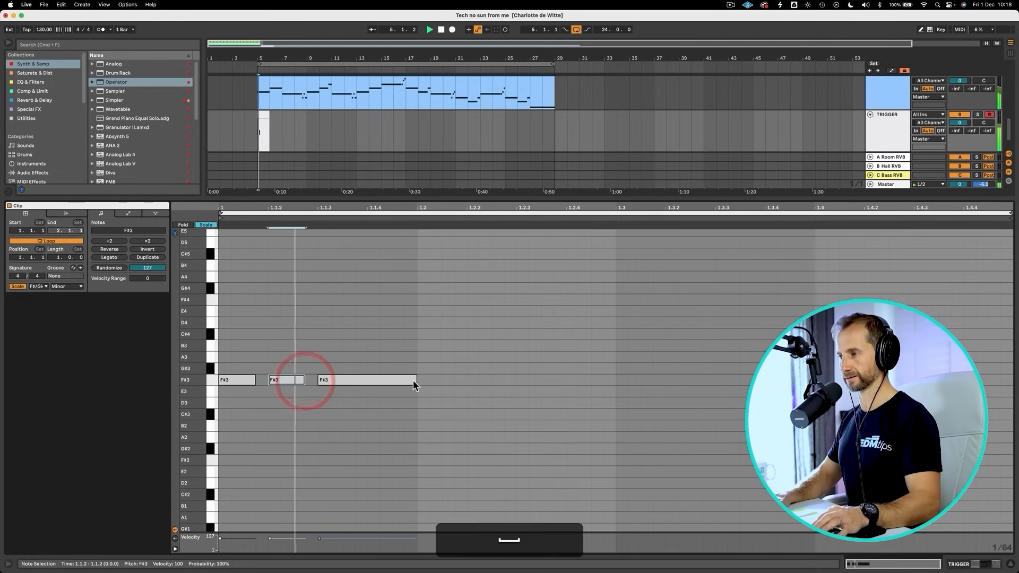
{"action": "left_click_drag", "start_coordinate": [415, 381], "coordinate": [221, 360]}
{"action": "key", "text": "space"}
Loop the first beat of bar 5 on the Choral track and solo that track
{"action": "key", "text": "shift+super+Tab"}
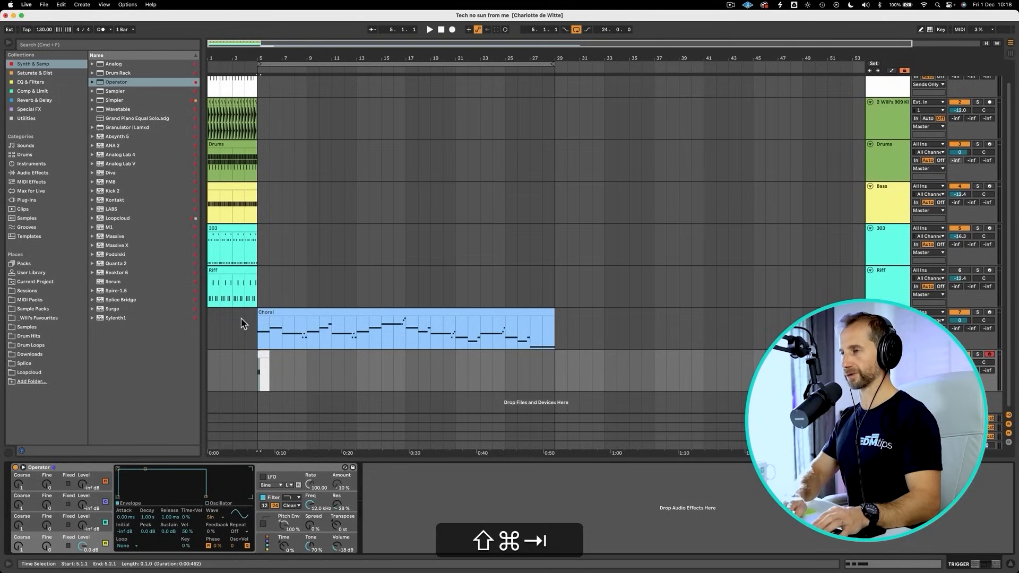
{"action": "left_click", "coordinate": [255, 337]}
{"action": "left_click_drag", "start_coordinate": [252, 62], "coordinate": [334, 204]}
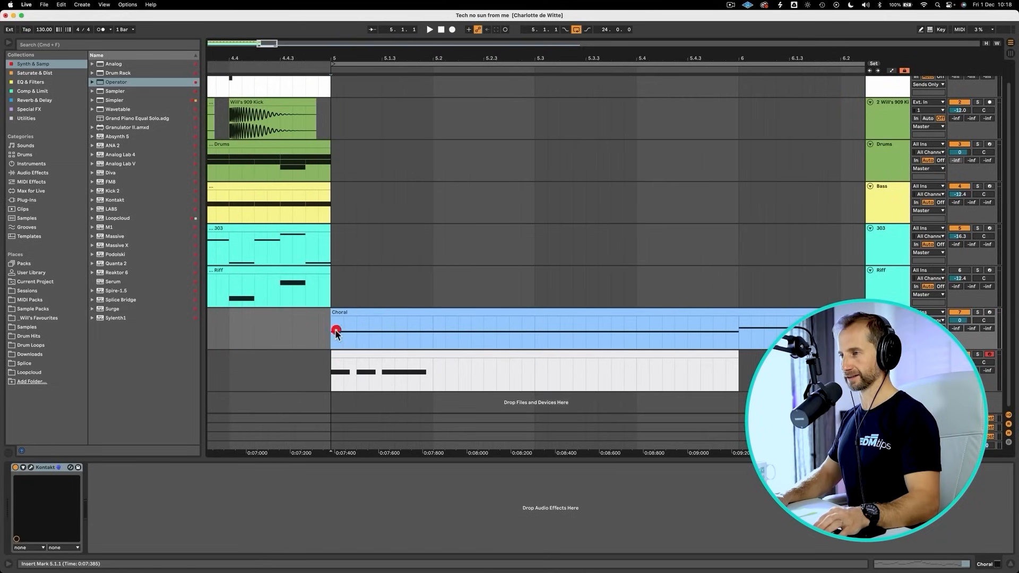
{"action": "left_click_drag", "start_coordinate": [336, 332], "coordinate": [431, 340]}
{"action": "key", "text": "super+l"}
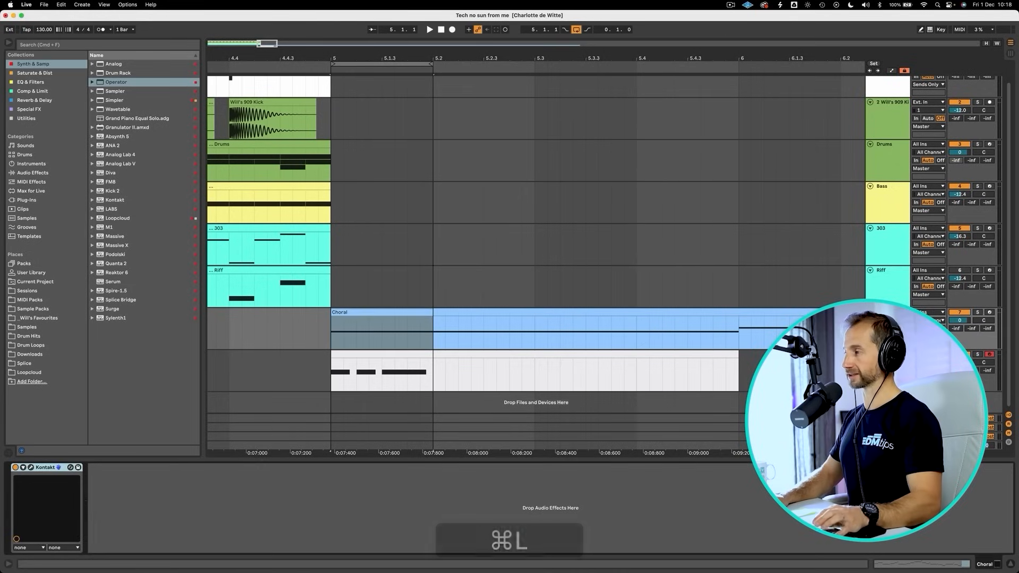
{"action": "left_click", "coordinate": [977, 312]}
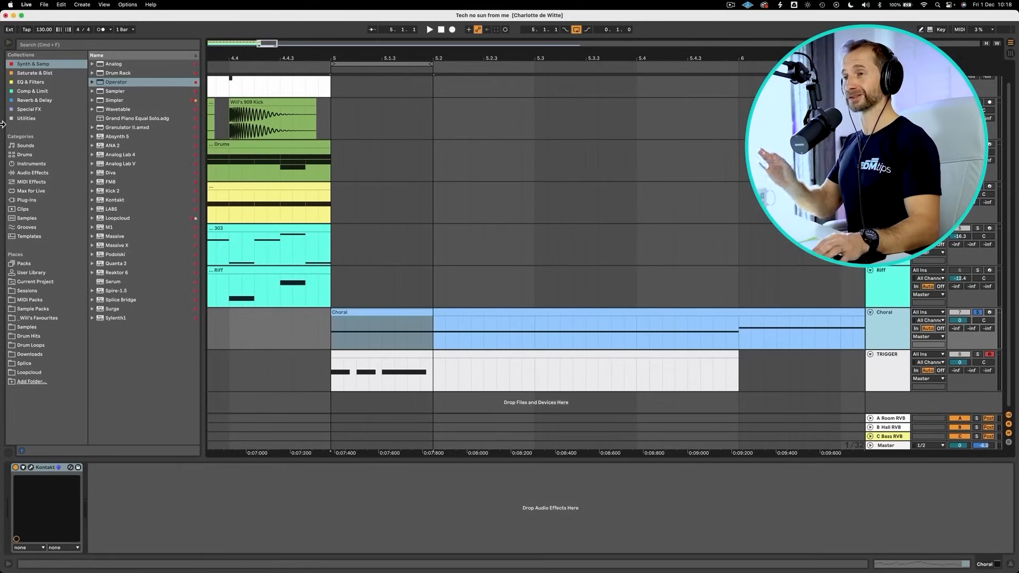
Add a Gate from the Utilities collection to the Choral track after Kontakt
{"action": "left_click", "coordinate": [32, 118]}
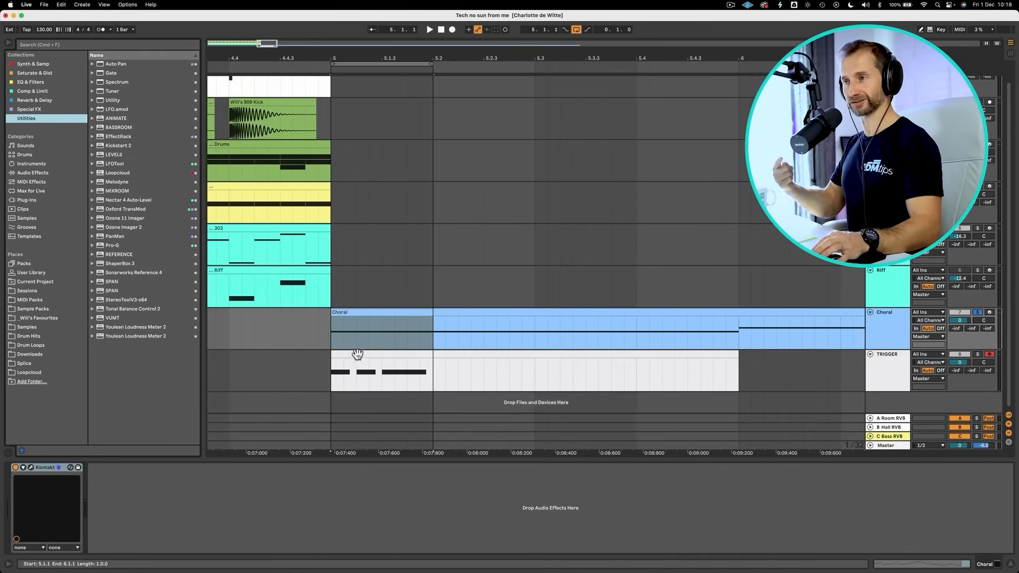
{"action": "left_click_drag", "start_coordinate": [115, 73], "coordinate": [128, 78]}
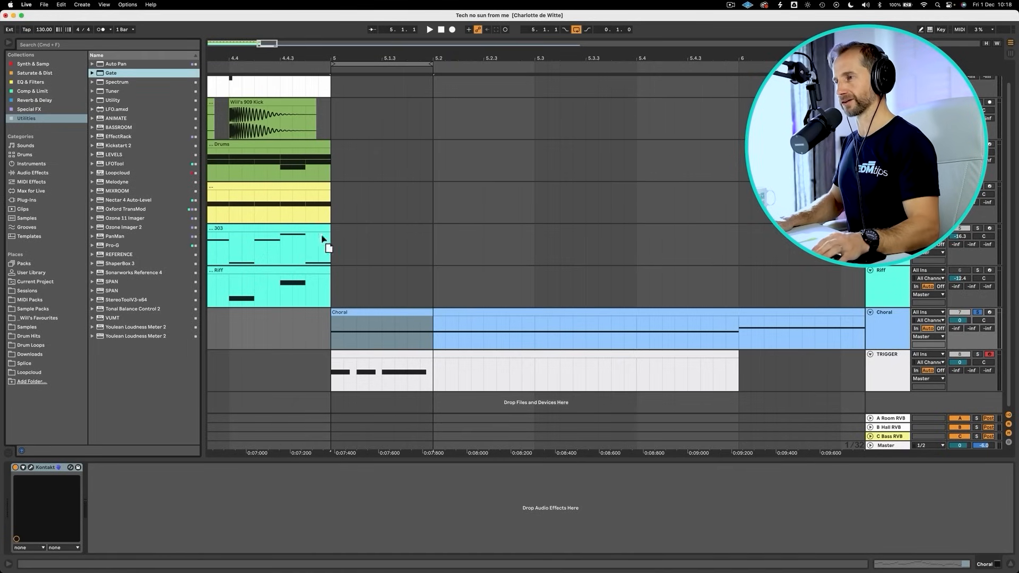
{"action": "left_click_drag", "start_coordinate": [374, 315], "coordinate": [374, 317]}
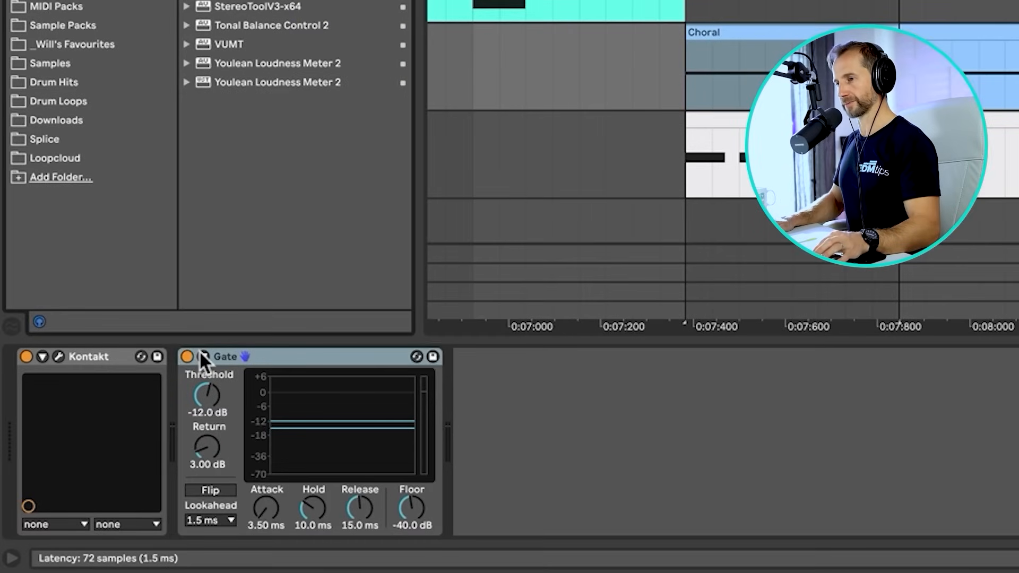
Enable the sidechain of the Choral track's Gate and take its input from the TRIGGER track
{"action": "left_click", "coordinate": [100, 467]}
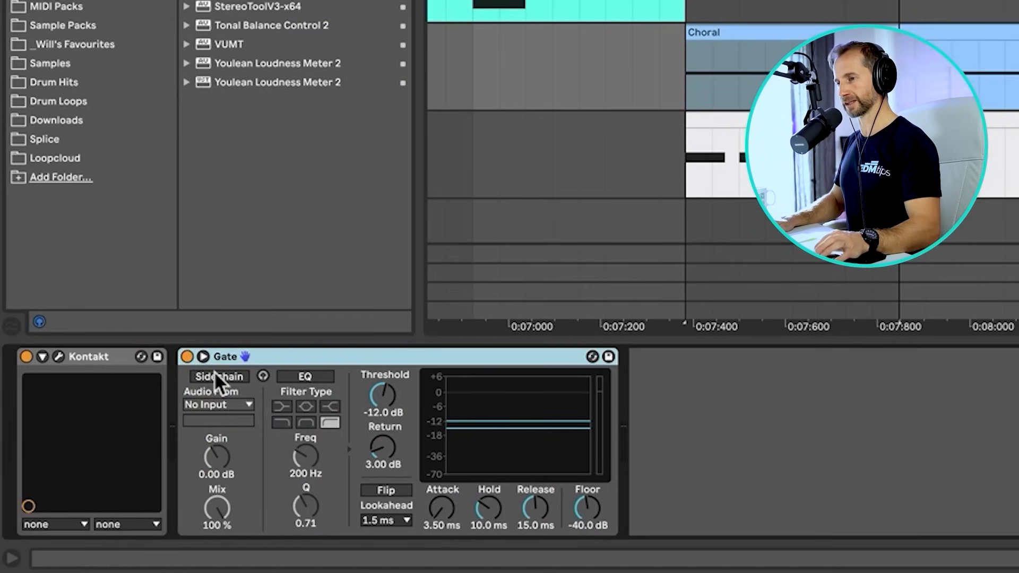
{"action": "left_click", "coordinate": [215, 374]}
{"action": "left_click", "coordinate": [218, 403]}
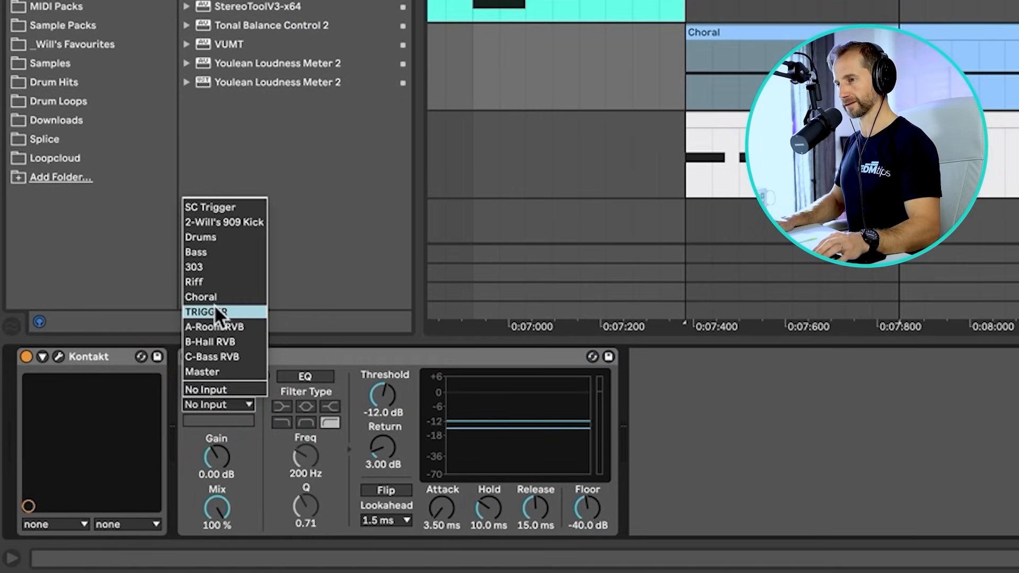
{"action": "left_click", "coordinate": [215, 310]}
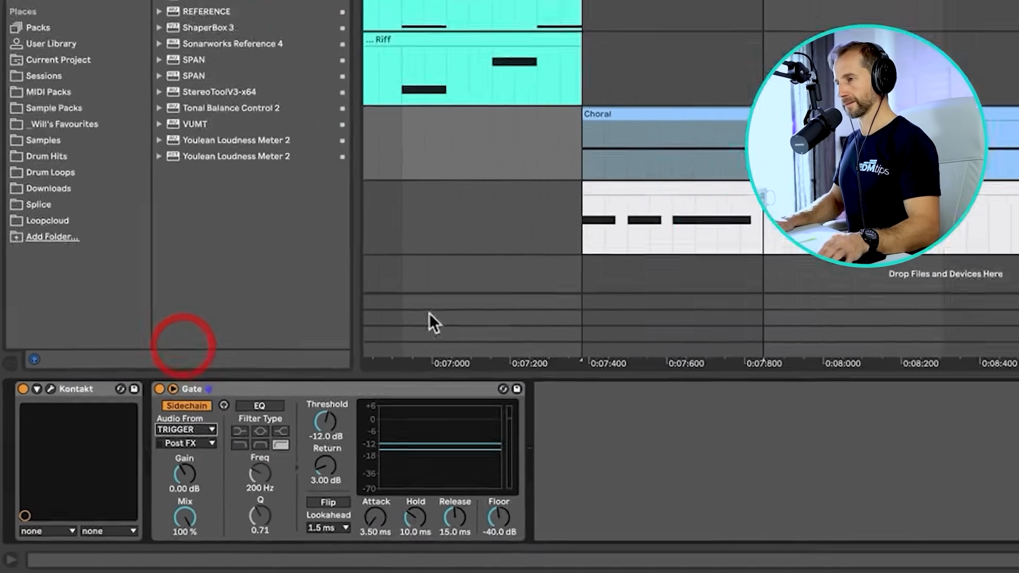
Route the TRIGGER track's audio output to Sends Only instead of the Master
{"action": "left_click", "coordinate": [884, 386]}
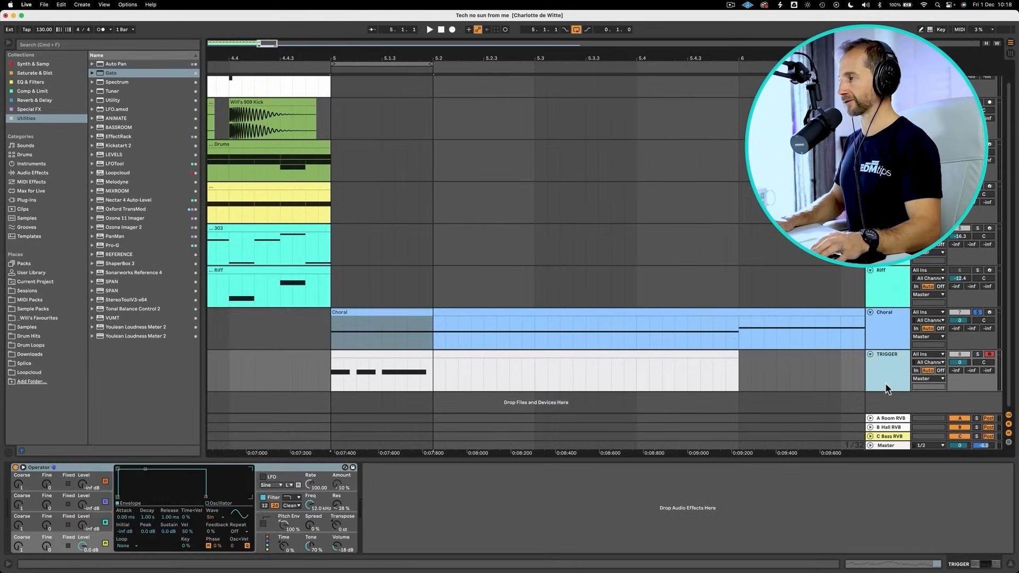
{"action": "left_click", "coordinate": [928, 379]}
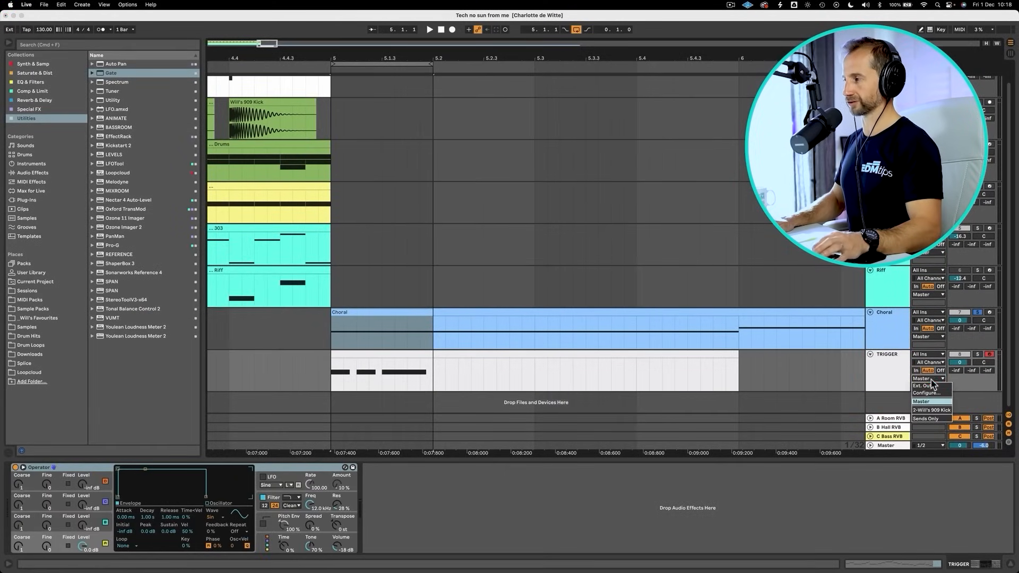
{"action": "left_click", "coordinate": [926, 419]}
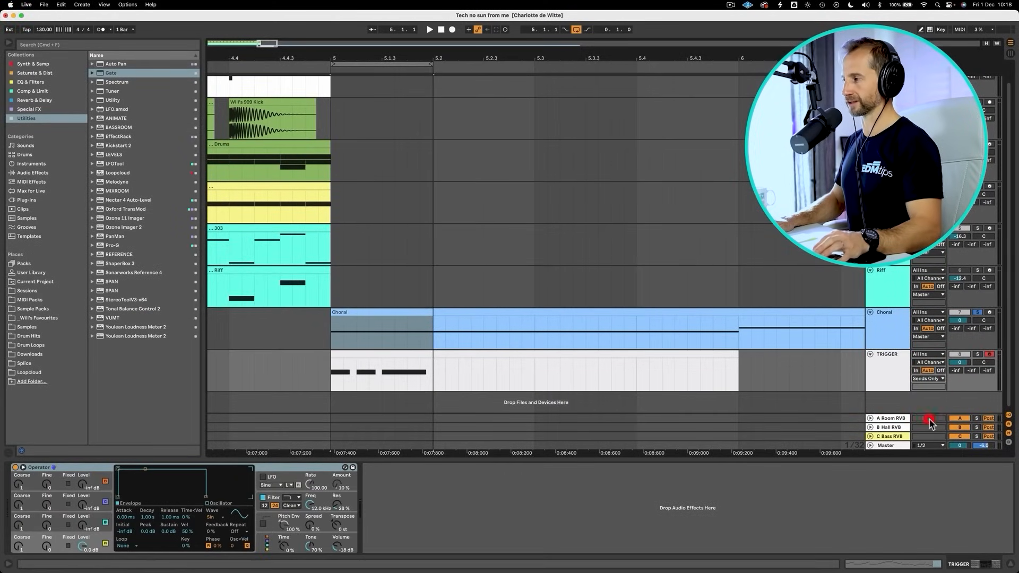
{"action": "left_click", "coordinate": [878, 371]}
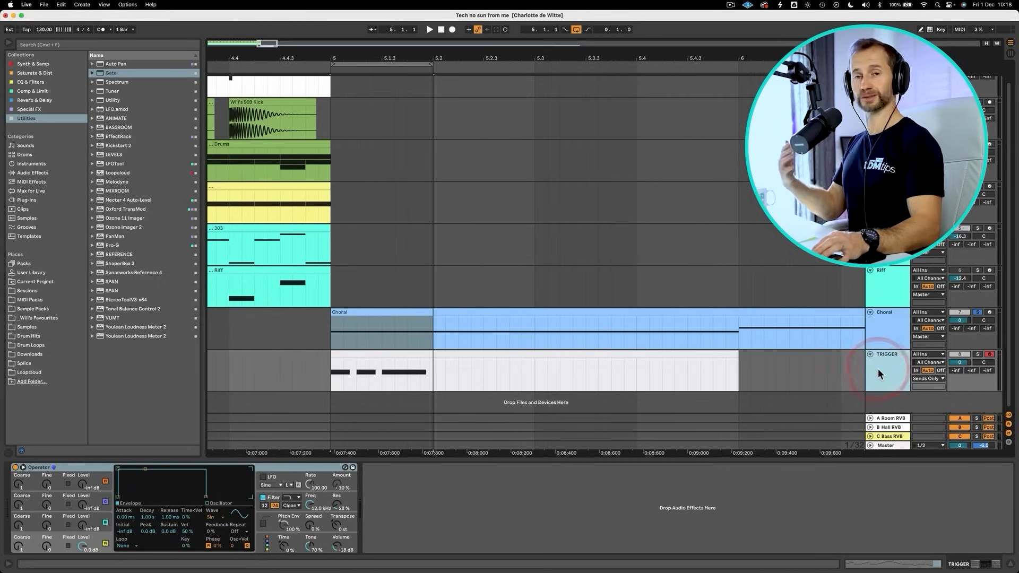
During loop playback, tune the Choral Gate to a -16.5 dB threshold, 1.00 ms hold and 1.26 ms release
{"action": "left_click", "coordinate": [871, 319]}
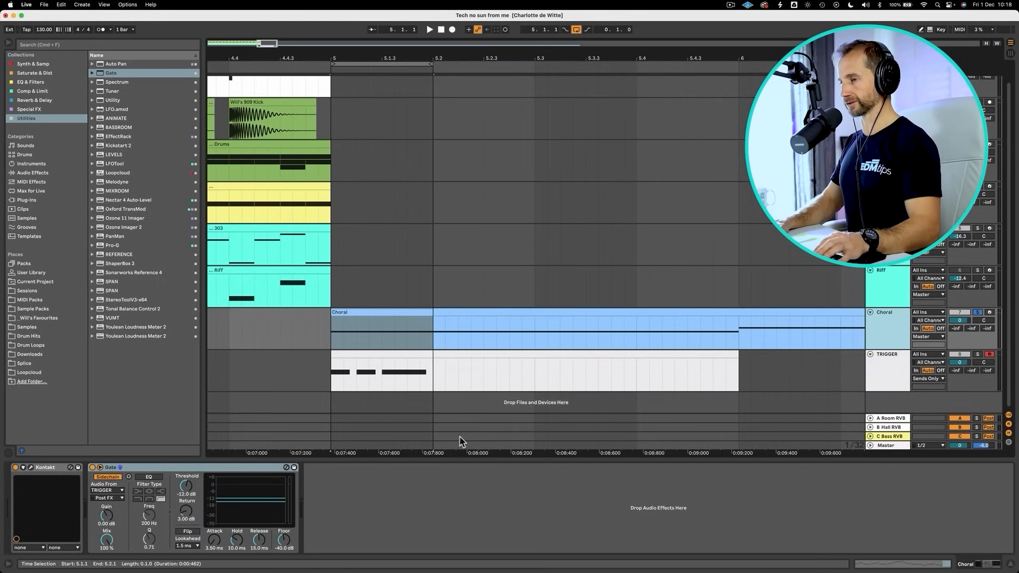
{"action": "key", "text": "space"}
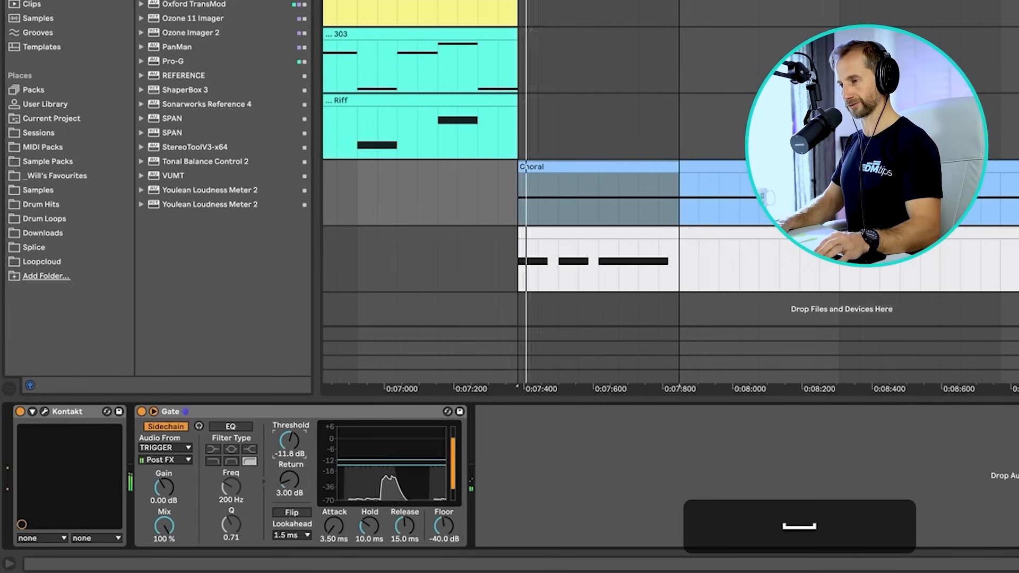
{"action": "left_click_drag", "start_coordinate": [289, 441], "coordinate": [288, 456]}
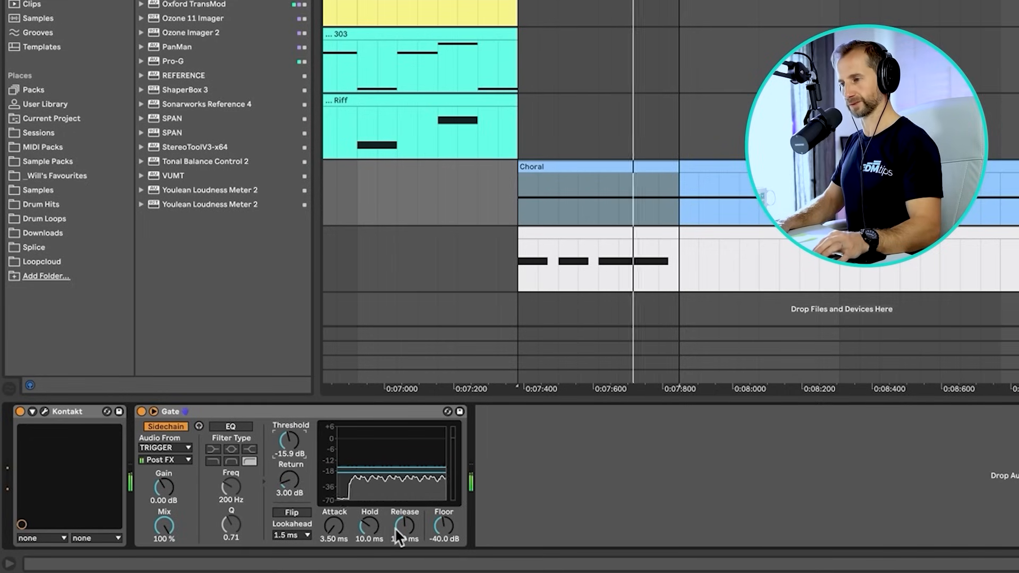
{"action": "left_click_drag", "start_coordinate": [397, 525], "coordinate": [368, 536]}
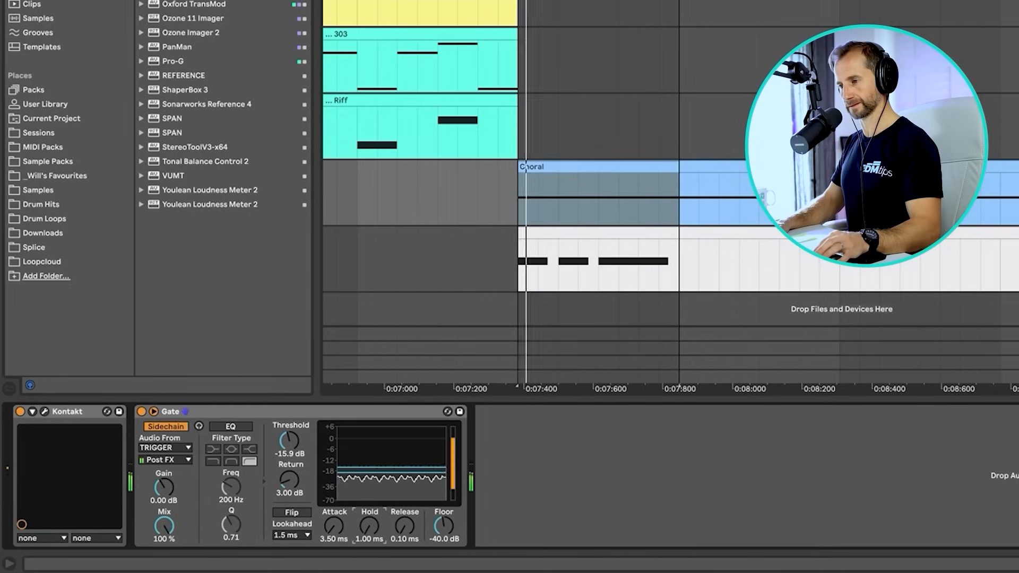
{"action": "mouse_move", "coordinate": [290, 441]}
{"action": "left_mouse_down"}
{"action": "mouse_move", "coordinate": [289, 464]}
{"action": "mouse_move", "coordinate": [290, 447]}
{"action": "left_mouse_up"}
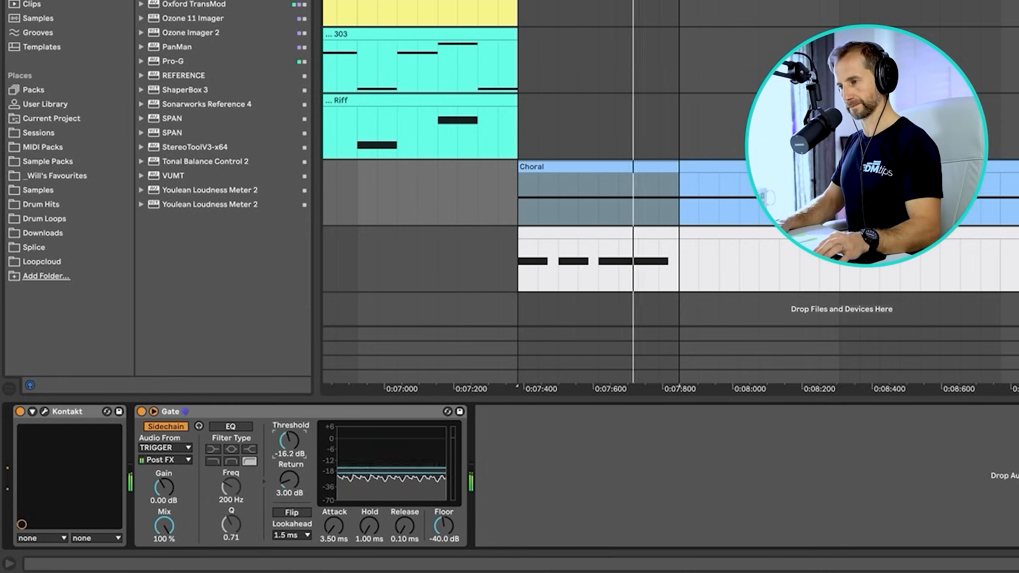
{"action": "left_click_drag", "start_coordinate": [404, 525], "coordinate": [404, 519]}
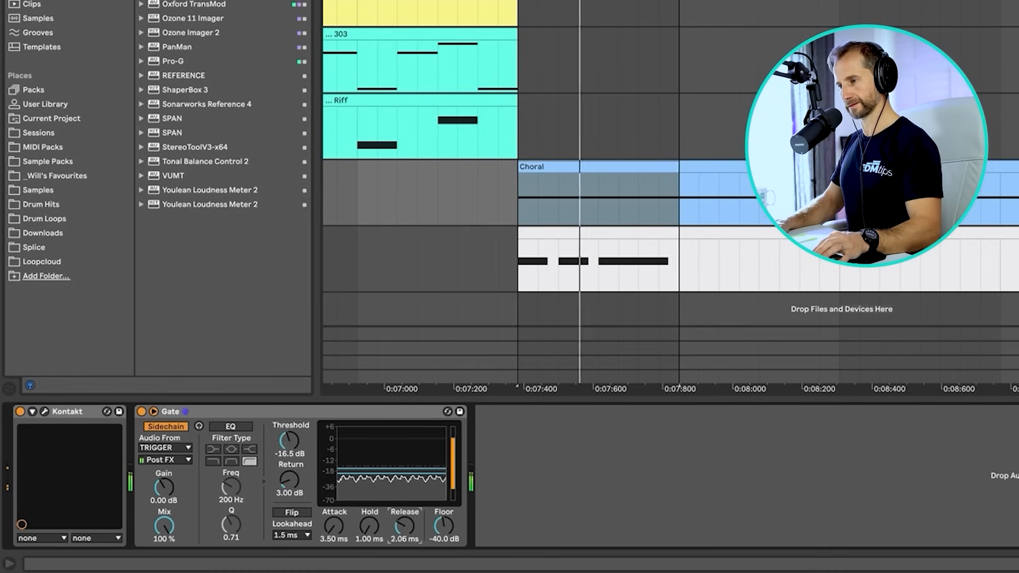
{"action": "key", "text": "space"}
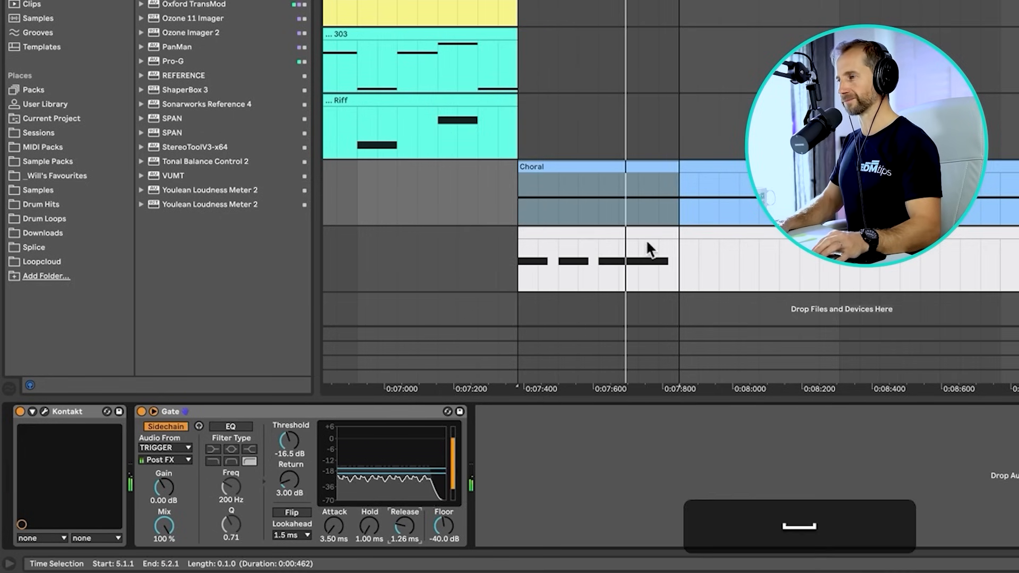
Duplicate the one-beat trigger pattern at bar 5 repeatedly along the TRIGGER track until it reaches bar 17
{"action": "left_click_drag", "start_coordinate": [674, 250], "coordinate": [521, 254]}
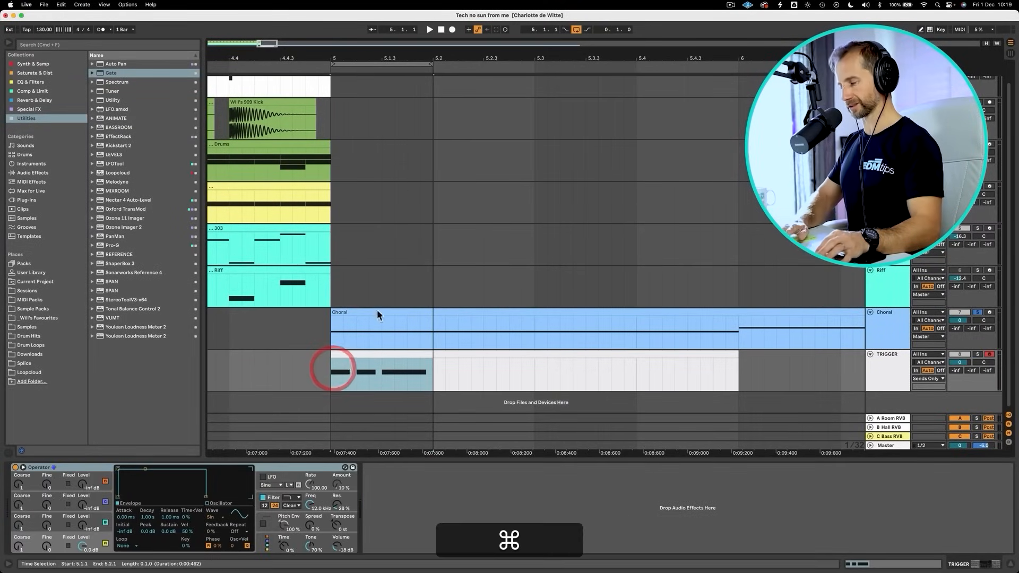
{"action": "key", "text": "super+d"}
{"action": "key", "text": "super+d"}
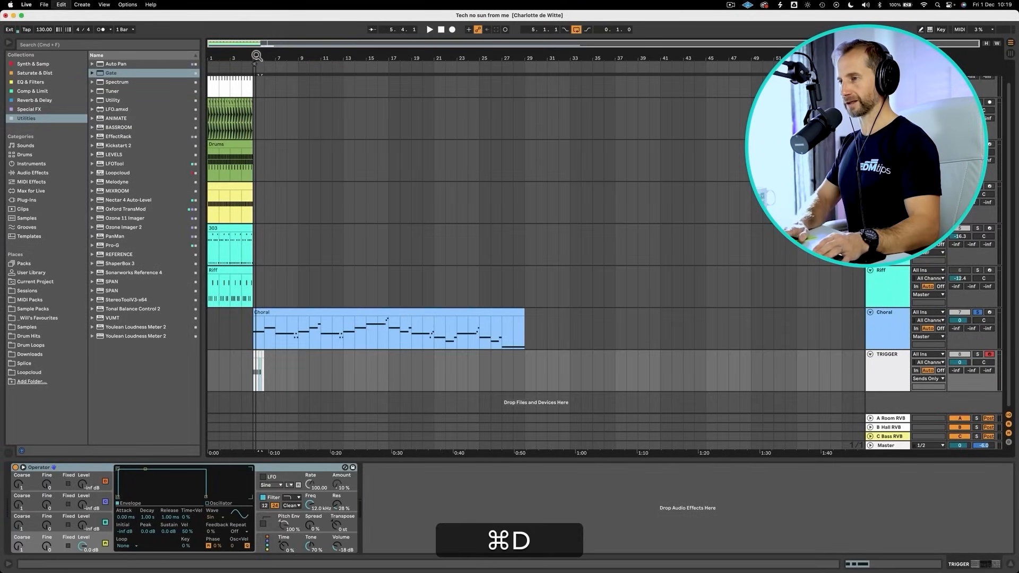
{"action": "key", "text": "super+d"}
{"action": "key", "text": "super+d"}
{"action": "key", "text": "super+d"}
{"action": "key", "text": "super+d"}
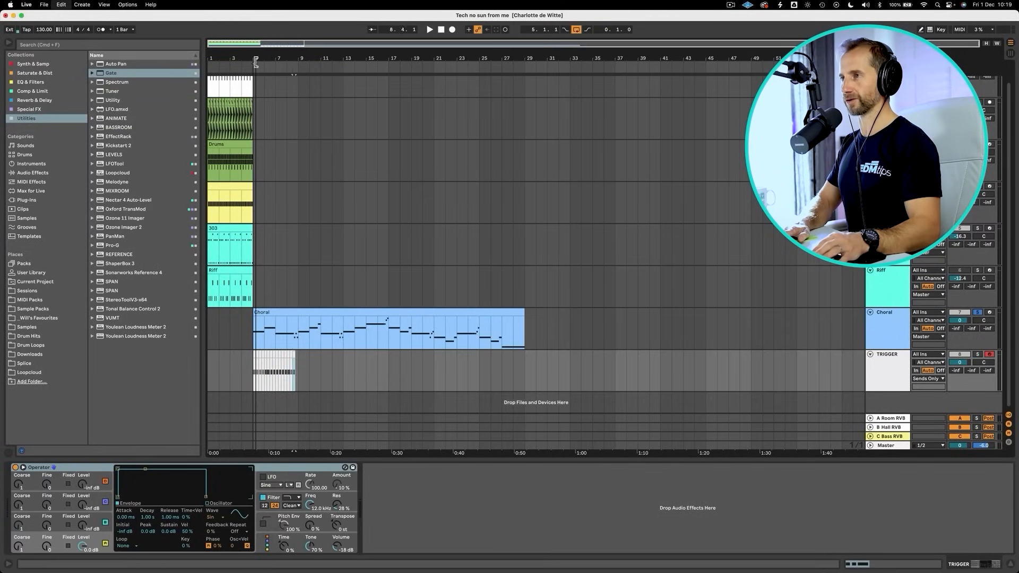
{"action": "key", "text": "super+d"}
{"action": "key", "text": "super+d"}
{"action": "key", "text": "super+d"}
{"action": "key", "text": "super+d"}
{"action": "key", "text": "super+d"}
{"action": "key", "text": "super+d"}
Duplicate the 12-bar trigger block up to bar 29 and consolidate bars 5 to 29 into one clip
{"action": "left_click_drag", "start_coordinate": [254, 365], "coordinate": [362, 364]}
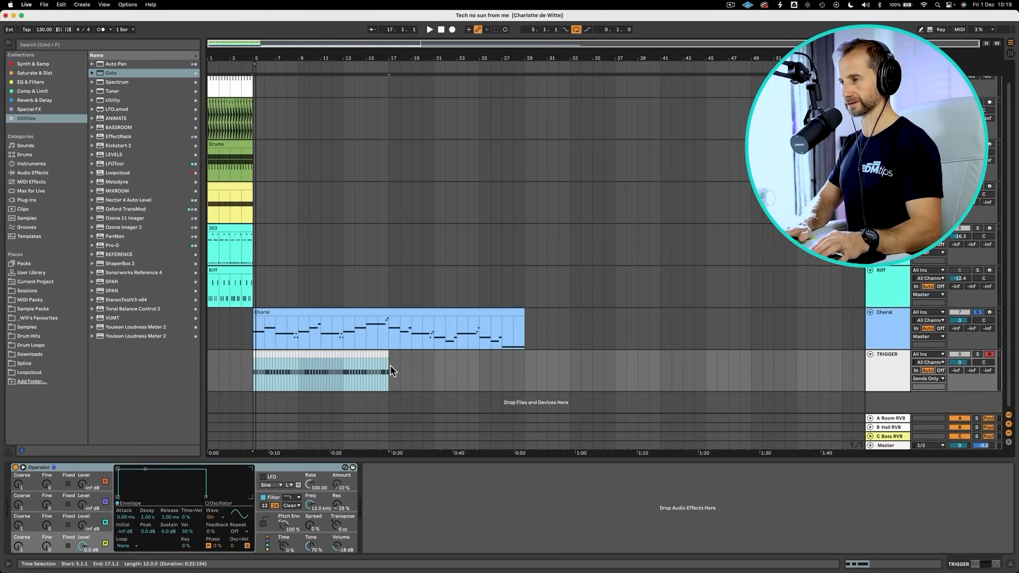
{"action": "key", "text": "super+d"}
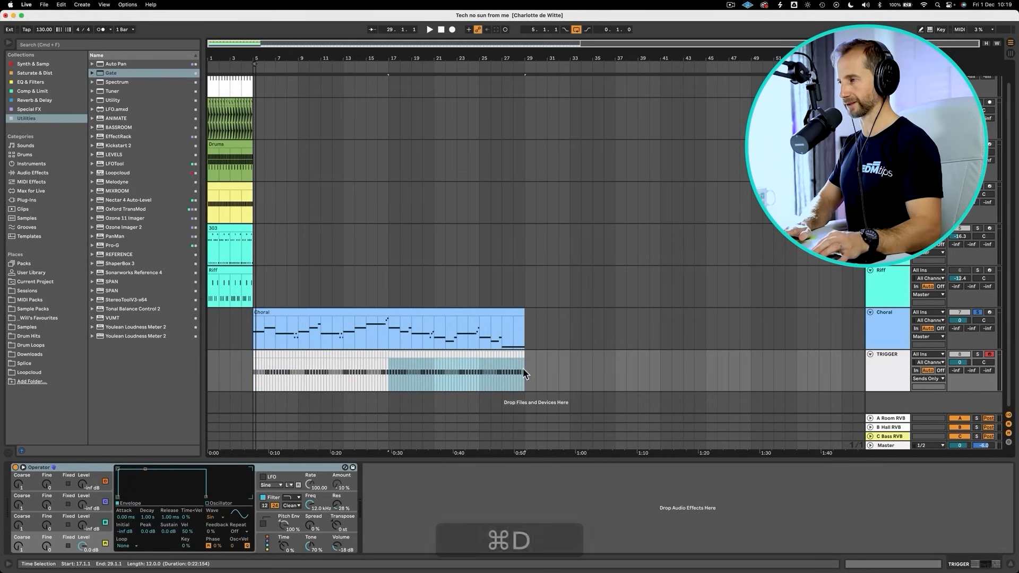
{"action": "left_click_drag", "start_coordinate": [523, 369], "coordinate": [250, 374]}
{"action": "key", "text": "super+j"}
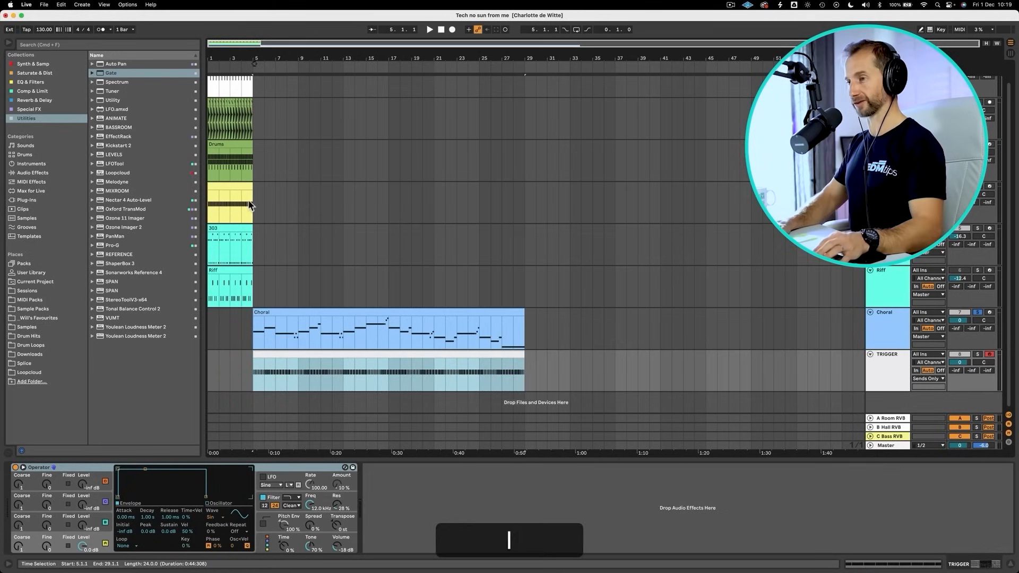
Play the gated Choral part from bar 5 and show the Choral track's devices
{"action": "key", "text": "space"}
{"action": "left_click", "coordinate": [896, 337]}
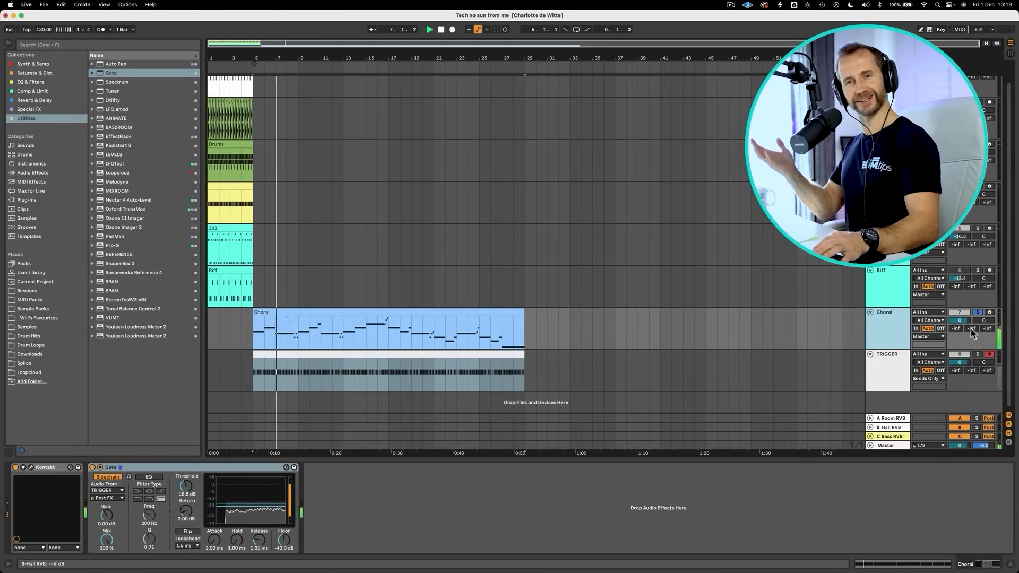
{"action": "key", "text": "space"}
{"action": "left_click", "coordinate": [895, 338]}
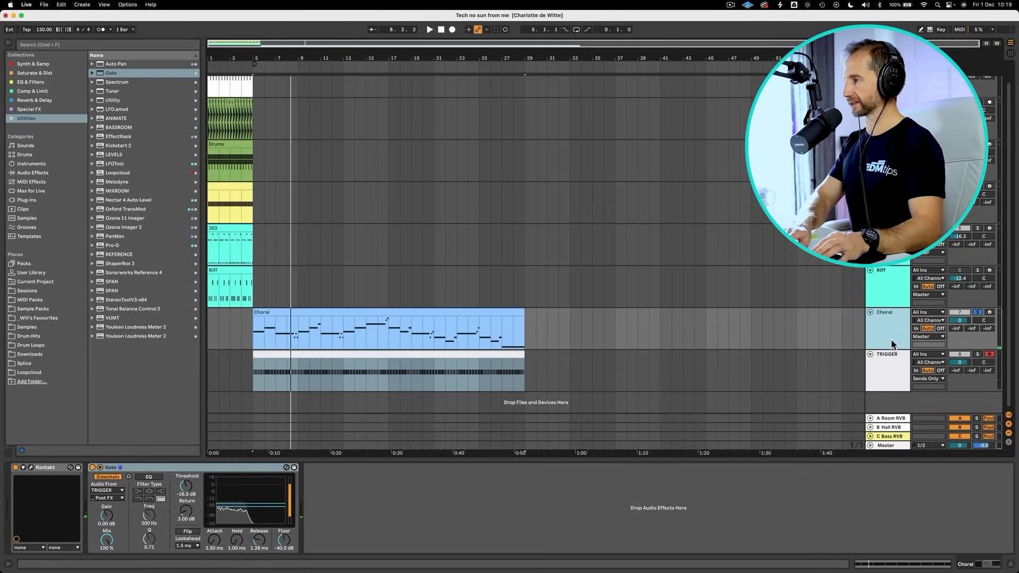
On the B Hall RVB return, set the reverb's dry/wet to 95% and decay to 4.33 s, and unfold the Utility device
{"action": "left_click", "coordinate": [889, 427]}
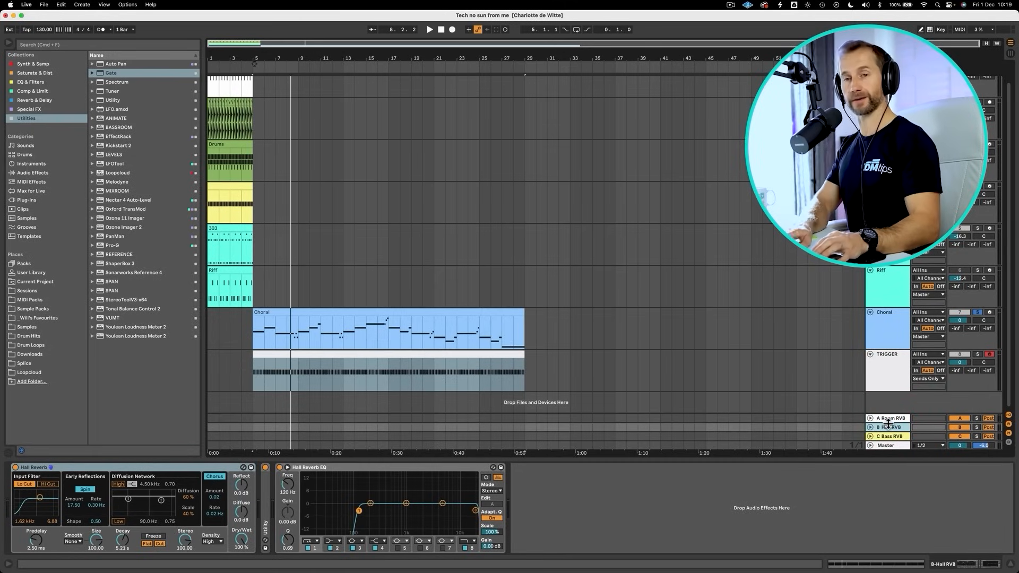
{"action": "left_click", "coordinate": [120, 473]}
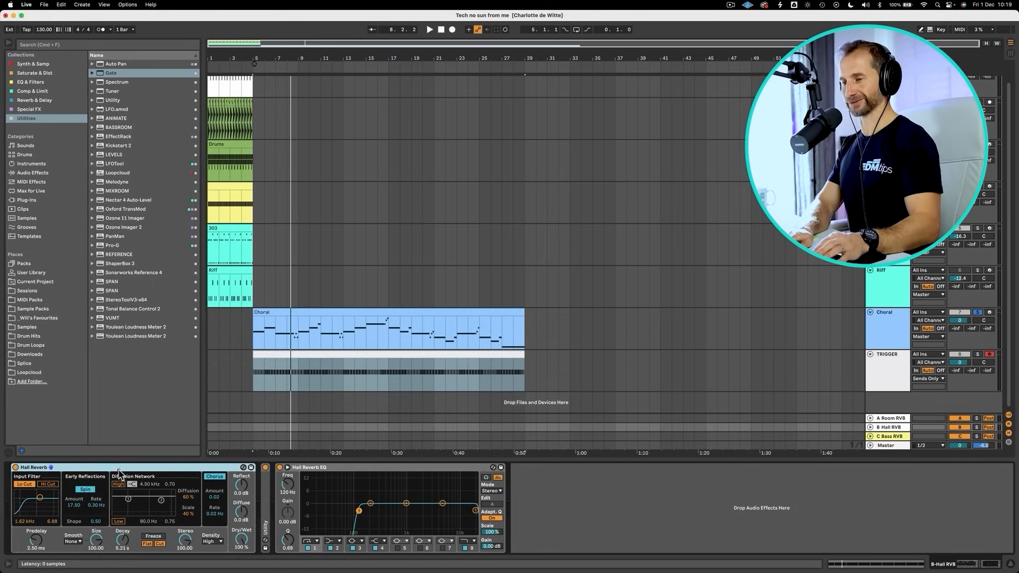
{"action": "left_click_drag", "start_coordinate": [241, 539], "coordinate": [241, 541]}
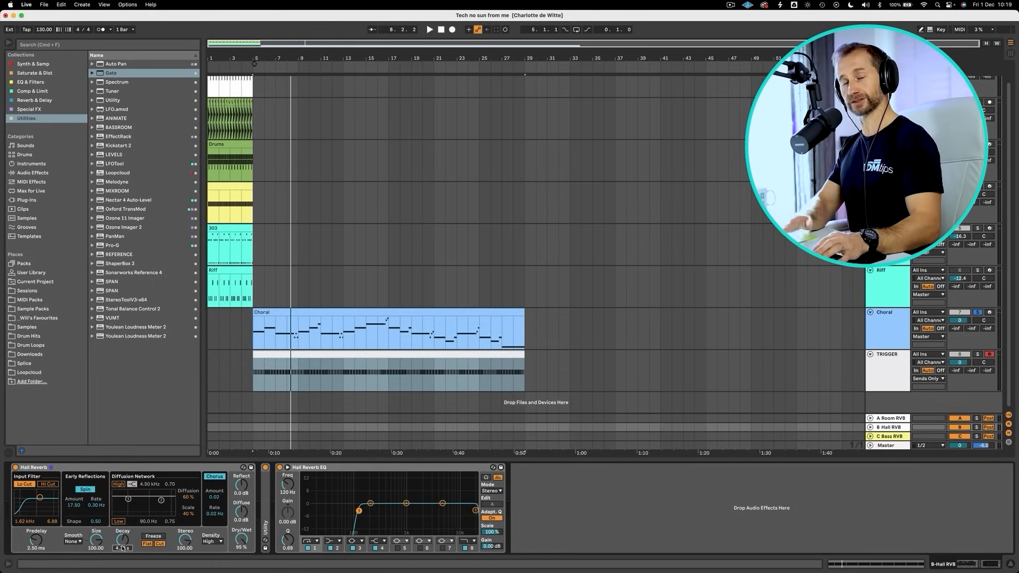
{"action": "double_click", "coordinate": [264, 489]}
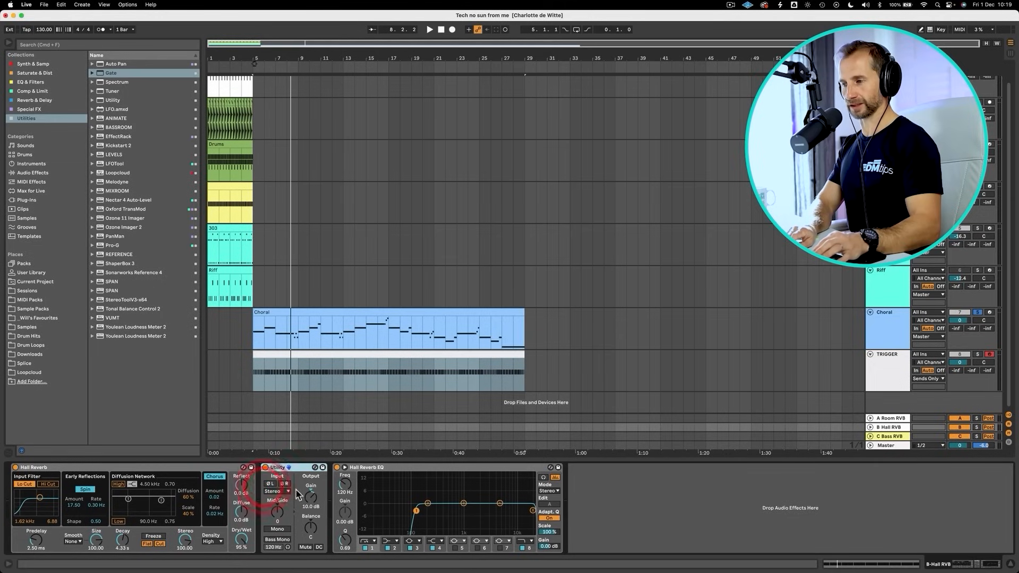
{"action": "left_click", "coordinate": [386, 468]}
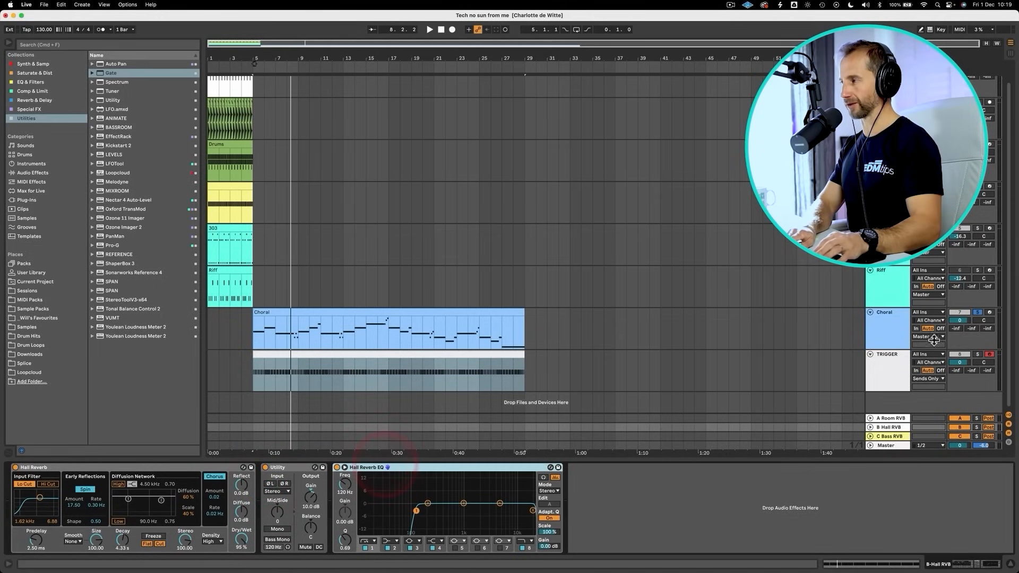
Set the Choral track's hall reverb send to -12.5 dB, play the result and return the playhead to the start
{"action": "mouse_move", "coordinate": [975, 330]}
{"action": "left_mouse_down"}
{"action": "mouse_move", "coordinate": [974, 315]}
{"action": "mouse_move", "coordinate": [974, 330]}
{"action": "left_mouse_up"}
{"action": "key", "text": "space"}
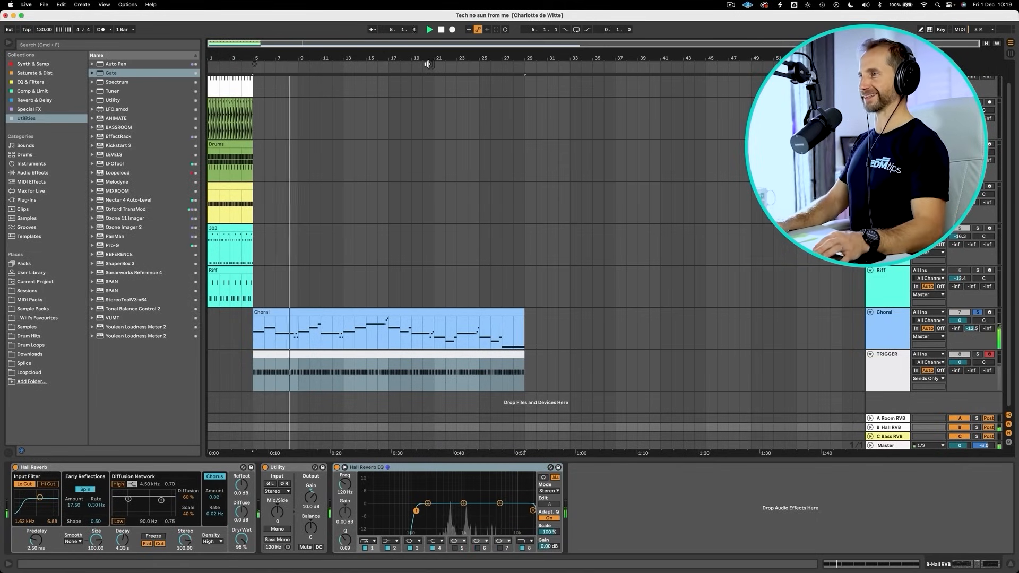
{"action": "key", "text": "space"}
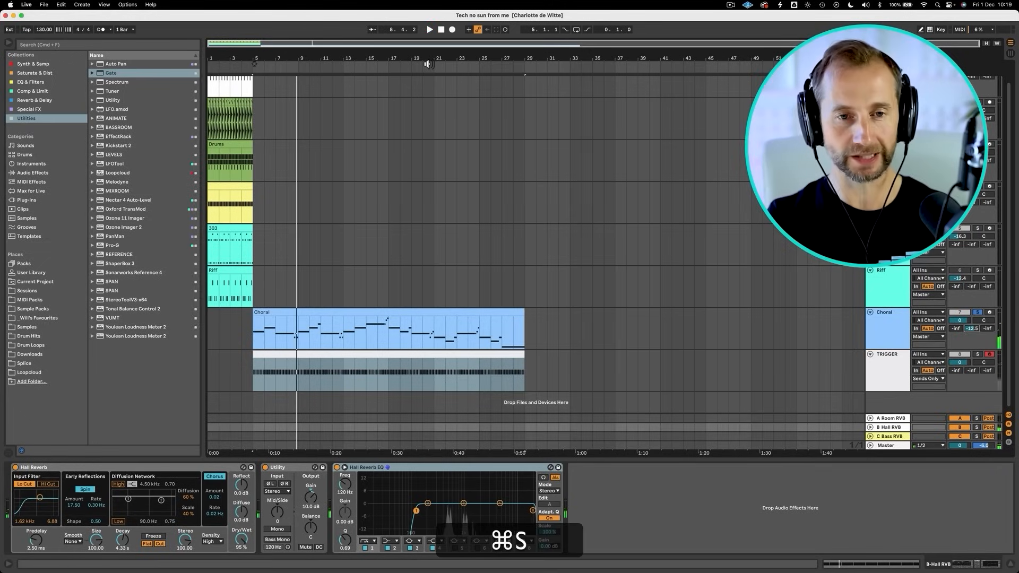
{"action": "left_click", "coordinate": [440, 30]}
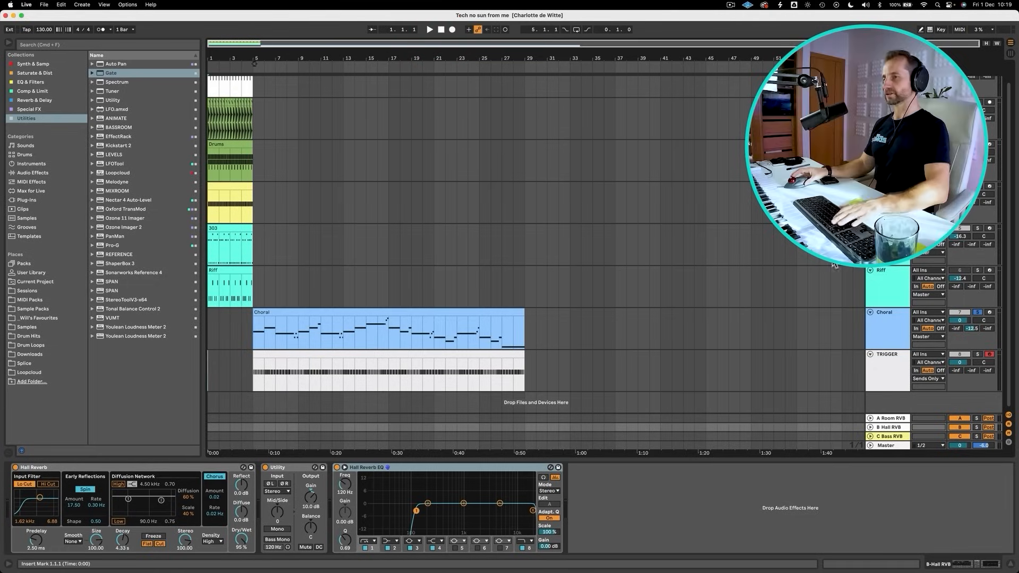
Solo the Riff track and play it from the start of the arrangement
{"action": "left_click", "coordinate": [870, 288]}
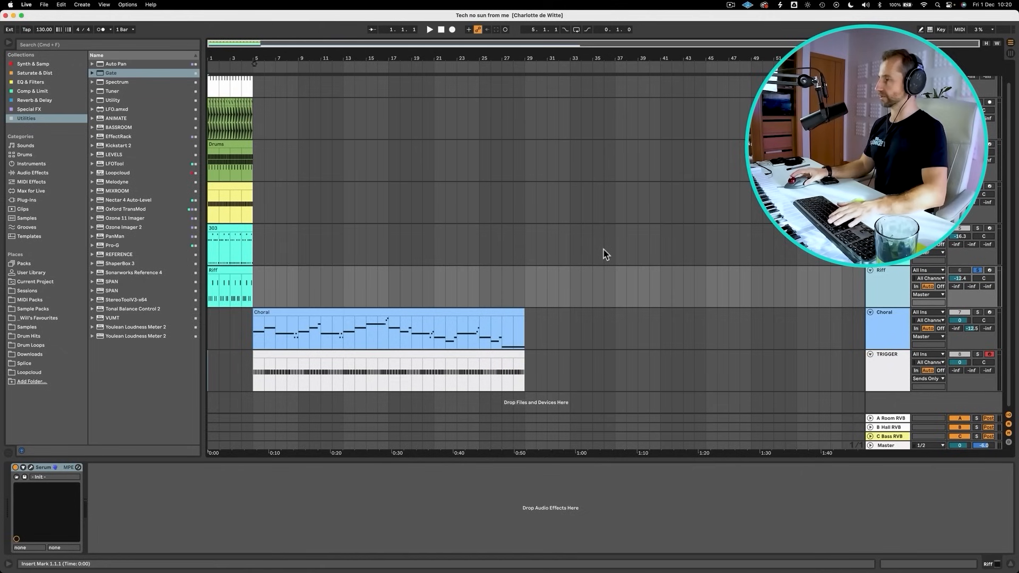
{"action": "key", "text": "space"}
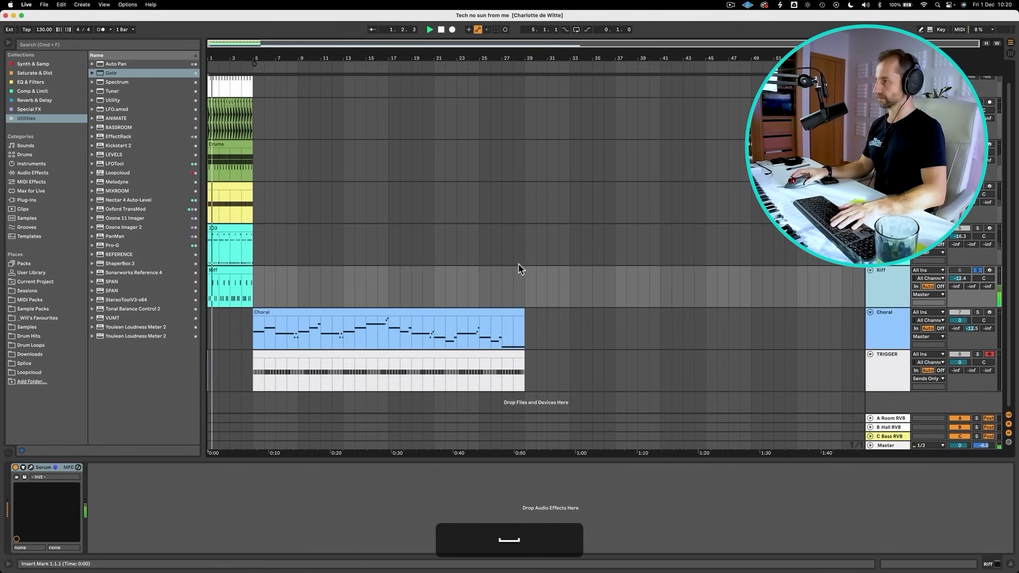
{"action": "key", "text": "space"}
{"action": "left_click", "coordinate": [895, 287]}
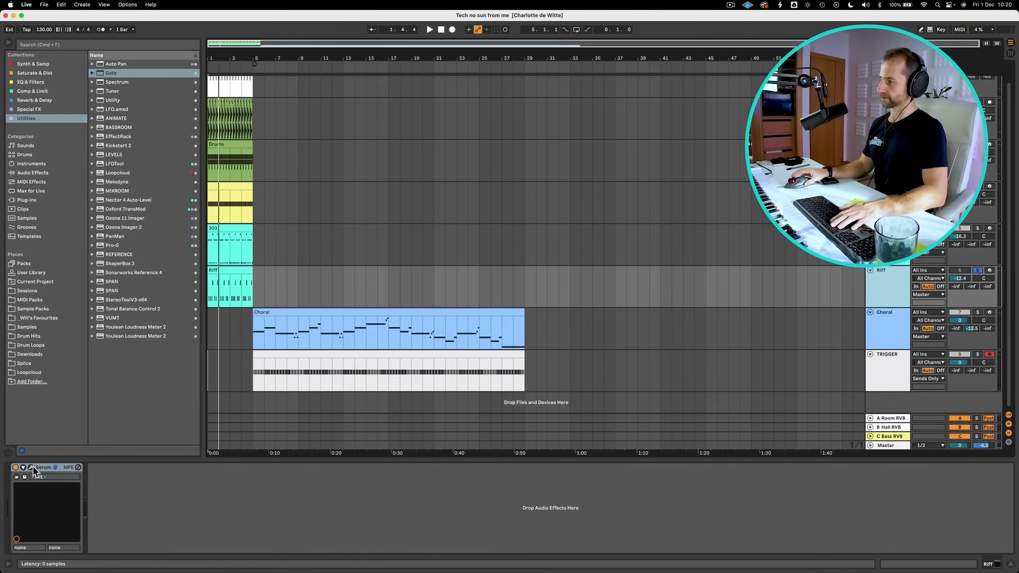
Open Serum on the Riff track and set Envelope 1's sustain to -19.4 dB and release to 402 ms
{"action": "left_click", "coordinate": [31, 468]}
{"action": "left_click_drag", "start_coordinate": [428, 344], "coordinate": [429, 373]}
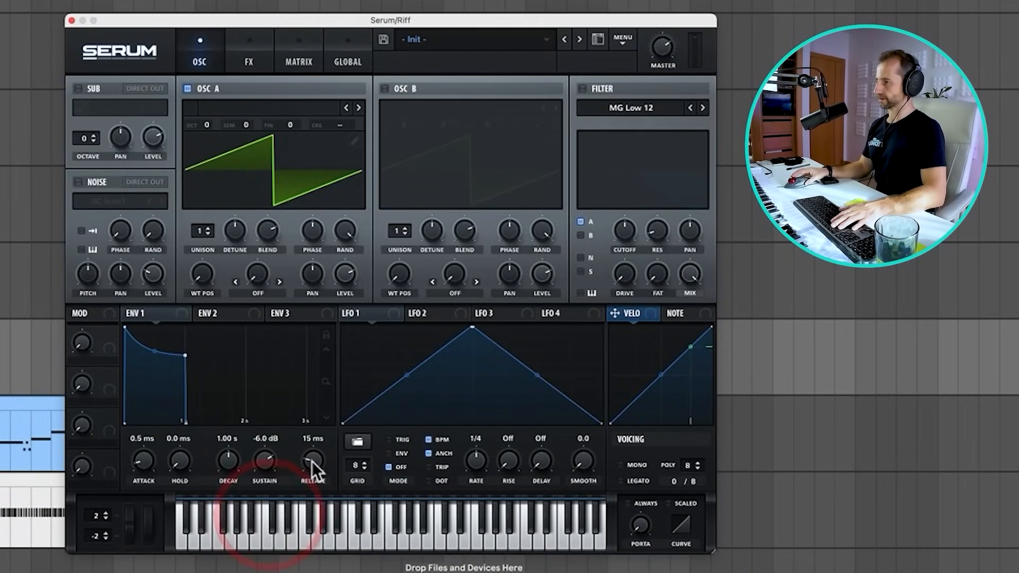
{"action": "left_click_drag", "start_coordinate": [311, 460], "coordinate": [261, 493]}
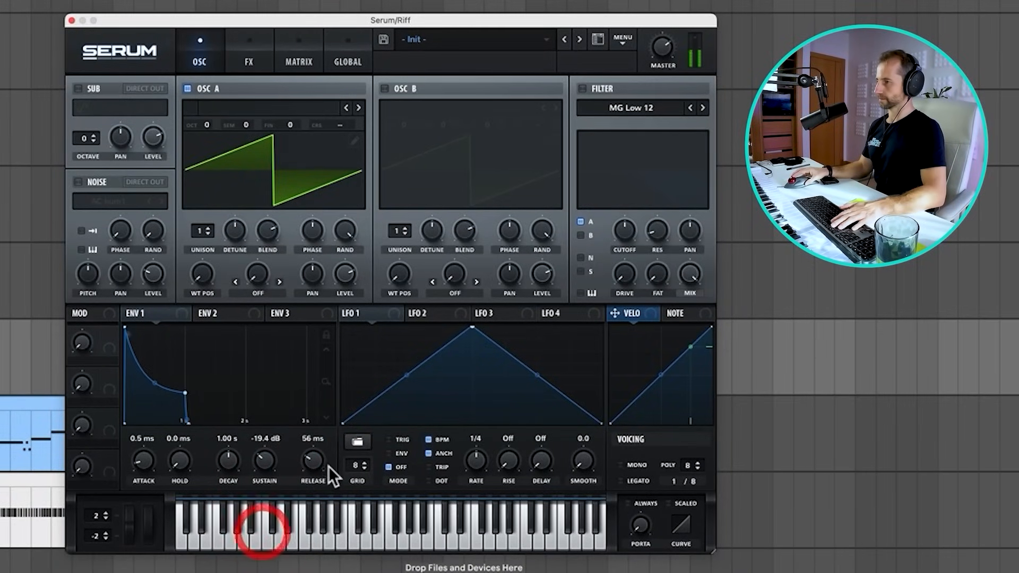
{"action": "mouse_move", "coordinate": [315, 463]}
{"action": "left_mouse_down"}
{"action": "mouse_move", "coordinate": [317, 438]}
{"action": "mouse_move", "coordinate": [313, 453]}
{"action": "left_mouse_up"}
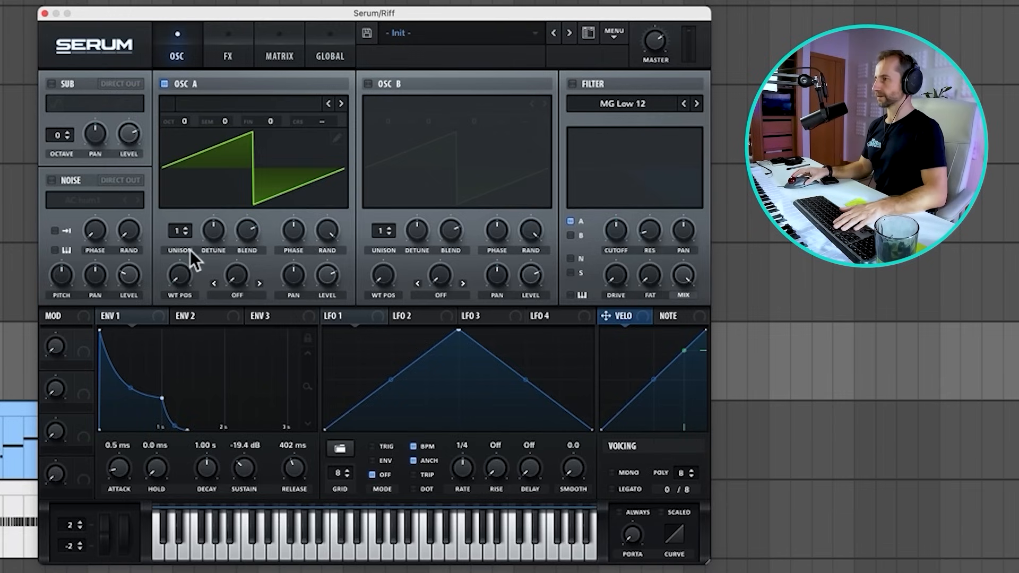
Enable Serum's MG Low 12 filter and assign Envelope 1 to modulate its cutoff
{"action": "left_click", "coordinate": [572, 84]}
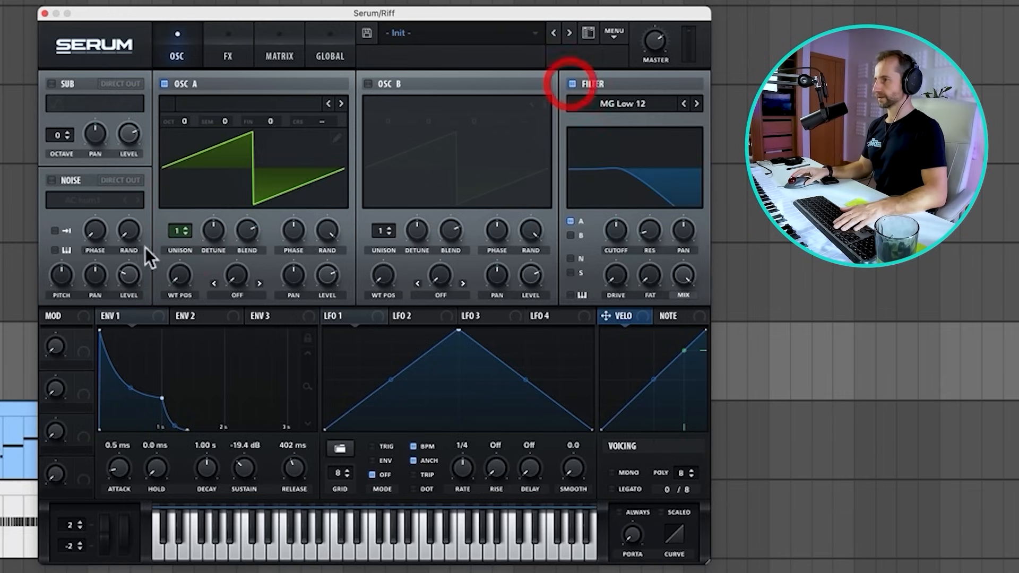
{"action": "mouse_move", "coordinate": [103, 316]}
{"action": "left_mouse_down"}
{"action": "mouse_move", "coordinate": [257, 318]}
{"action": "mouse_move", "coordinate": [614, 269]}
{"action": "mouse_move", "coordinate": [608, 215]}
{"action": "mouse_move", "coordinate": [610, 253]}
{"action": "left_mouse_up"}
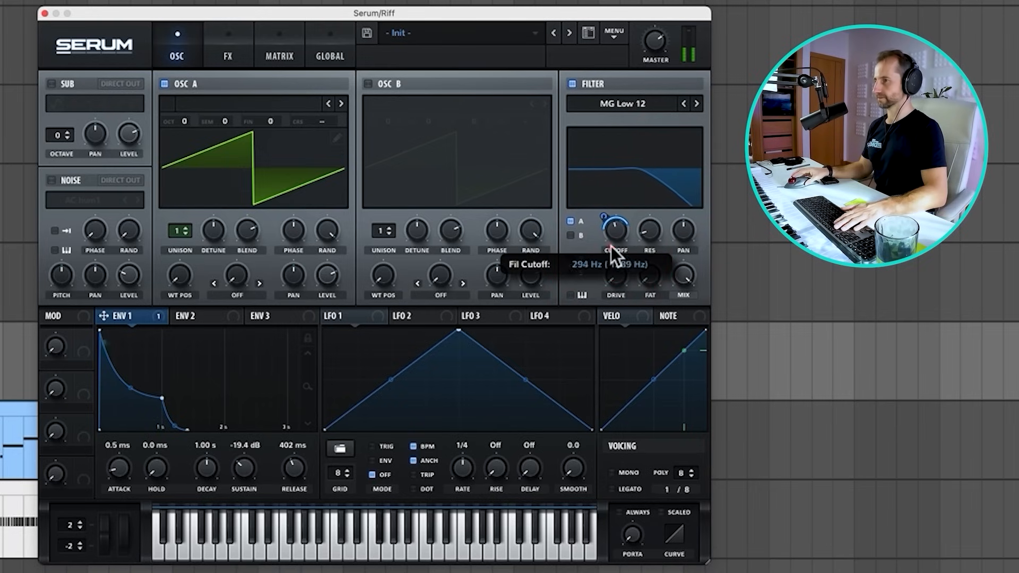
Set Osc A to the triangle shape of the Analog Basic Shapes wavetable with 5 unison voices
{"action": "left_click", "coordinate": [214, 103]}
{"action": "mouse_move", "coordinate": [225, 124]}
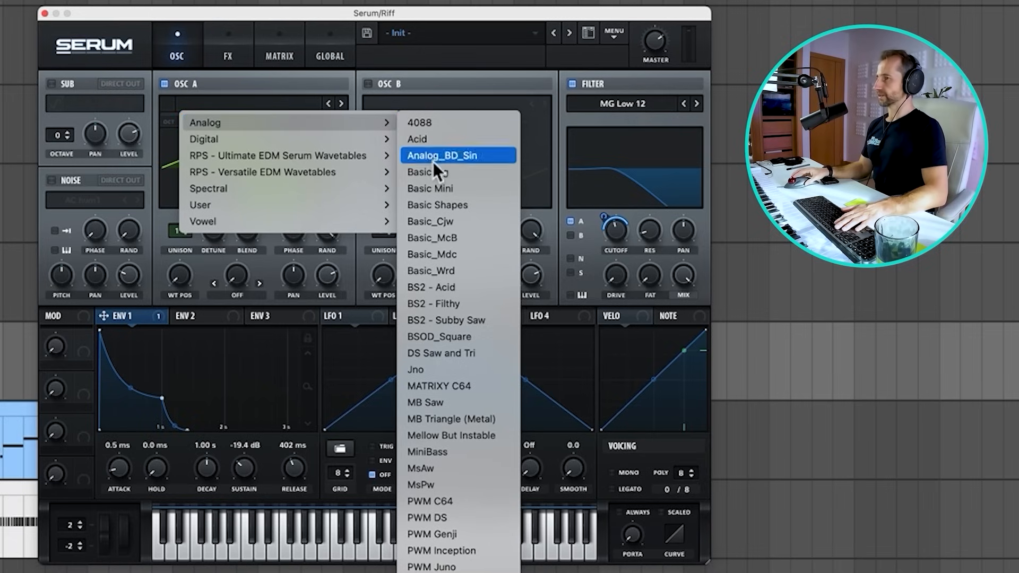
{"action": "left_click", "coordinate": [431, 204]}
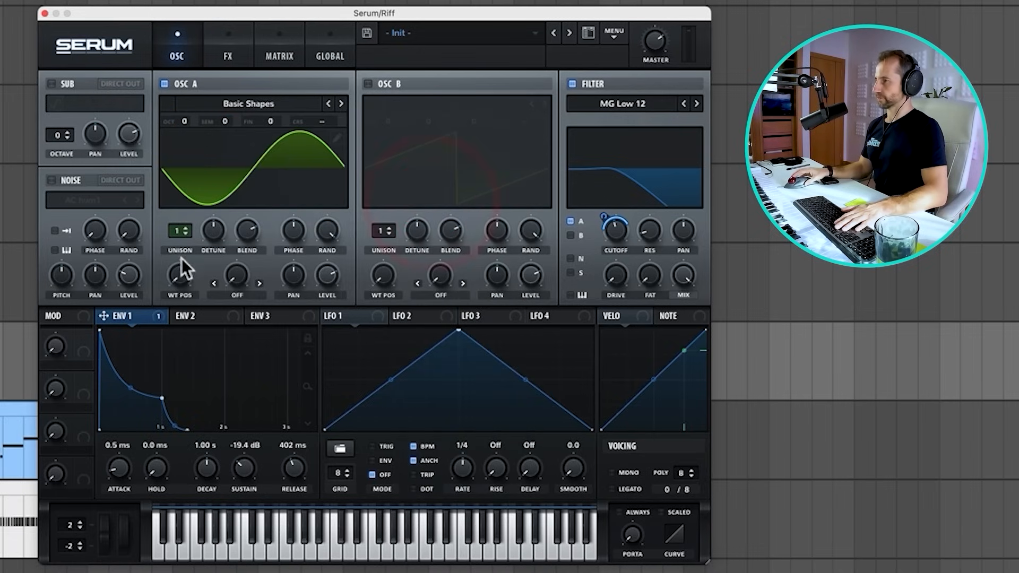
{"action": "left_click", "coordinate": [182, 280]}
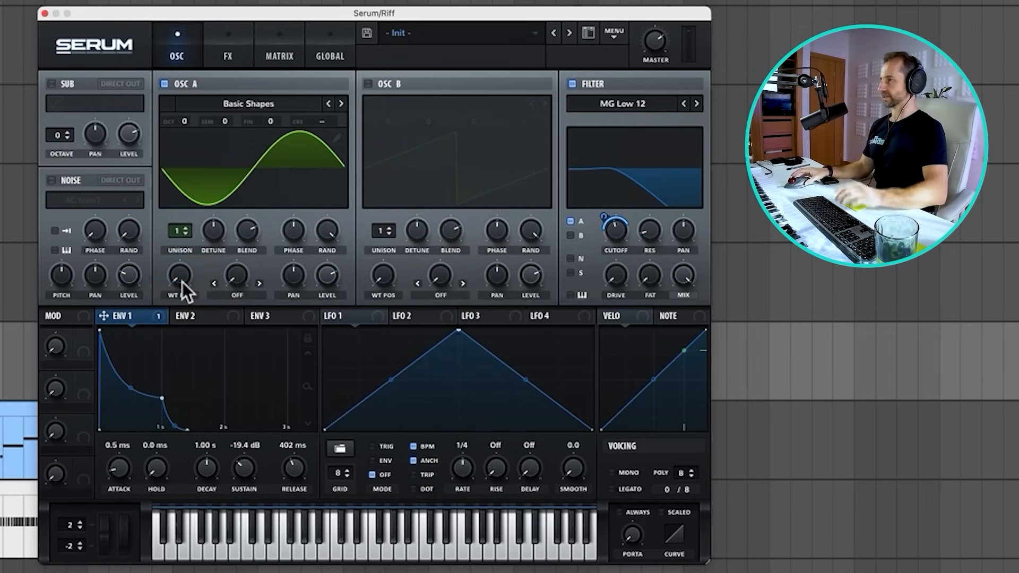
{"action": "mouse_move", "coordinate": [183, 282]}
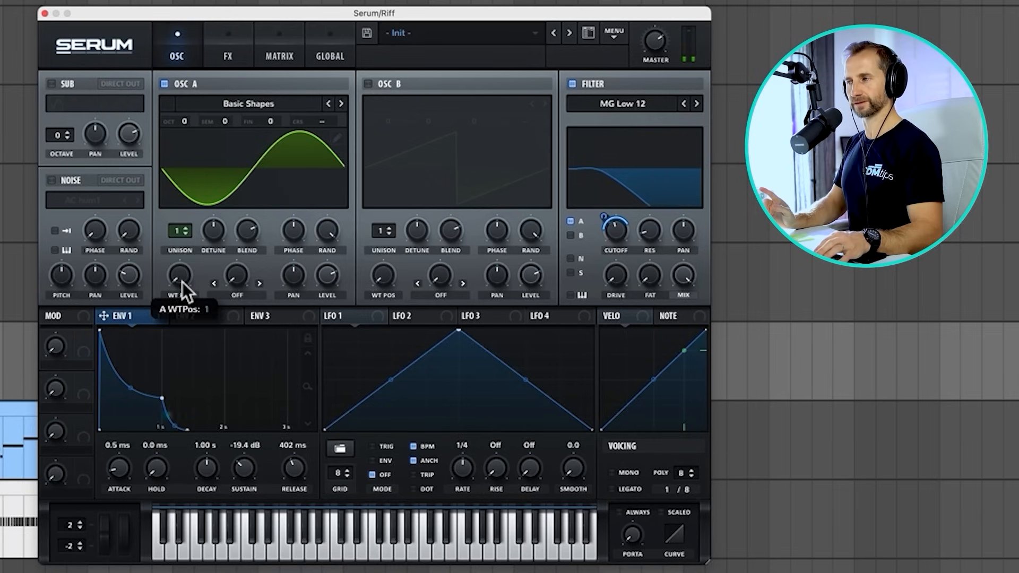
{"action": "left_click_drag", "start_coordinate": [182, 282], "coordinate": [181, 243]}
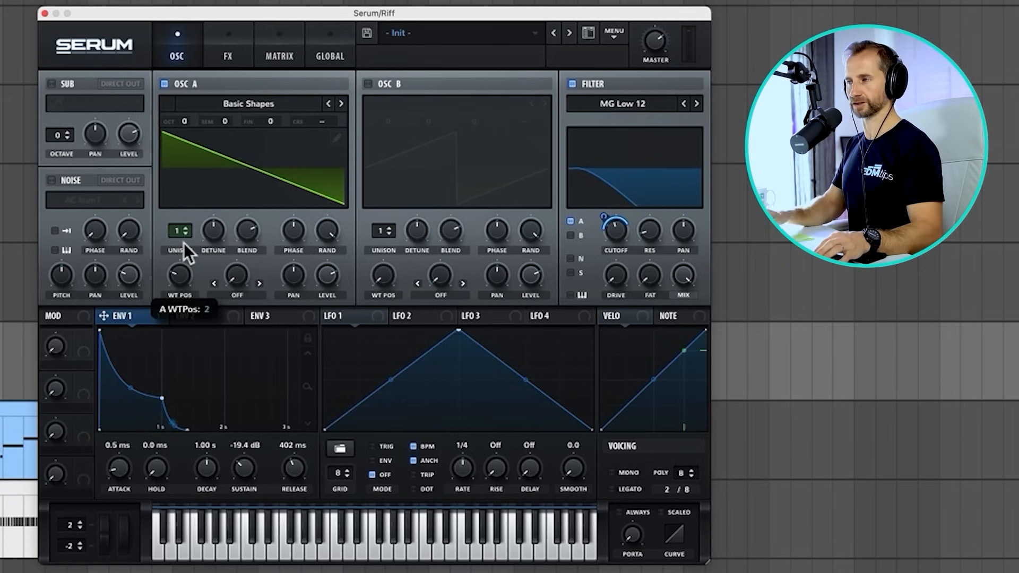
{"action": "left_click_drag", "start_coordinate": [183, 243], "coordinate": [183, 225]}
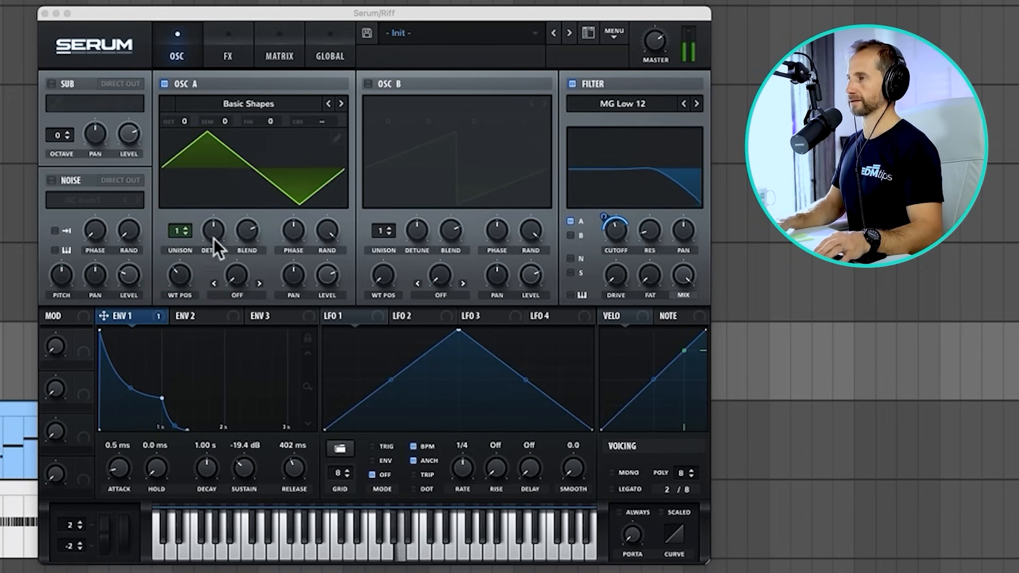
{"action": "mouse_move", "coordinate": [174, 231]}
{"action": "left_mouse_down"}
{"action": "mouse_move", "coordinate": [190, 201]}
{"action": "mouse_move", "coordinate": [208, 233]}
{"action": "mouse_move", "coordinate": [205, 243]}
{"action": "mouse_move", "coordinate": [206, 233]}
{"action": "mouse_move", "coordinate": [171, 223]}
{"action": "left_mouse_up"}
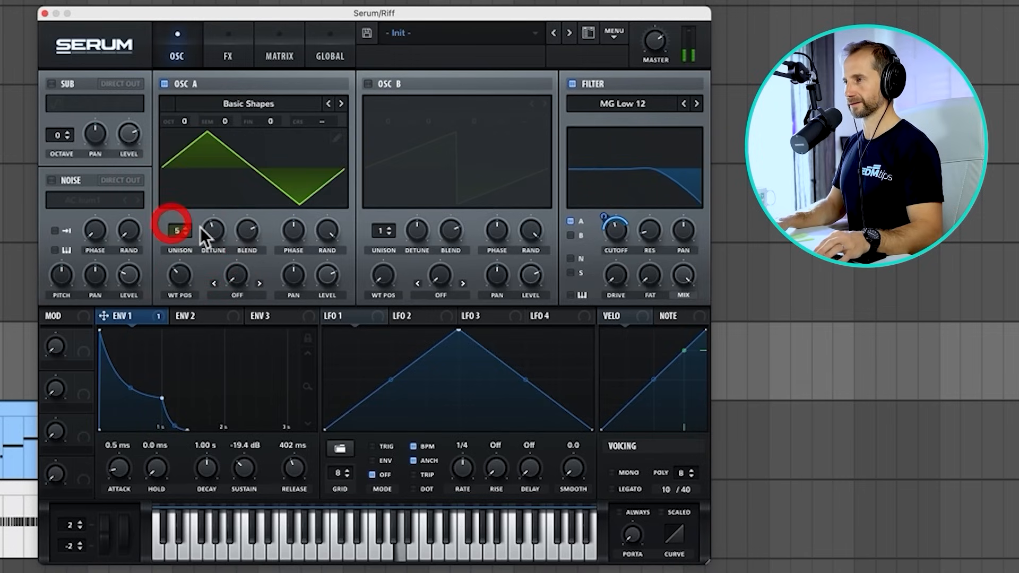
Enable Osc B and route it through the filter, with its octave at -1, 5 unison voices and a lower level
{"action": "left_click", "coordinate": [368, 84]}
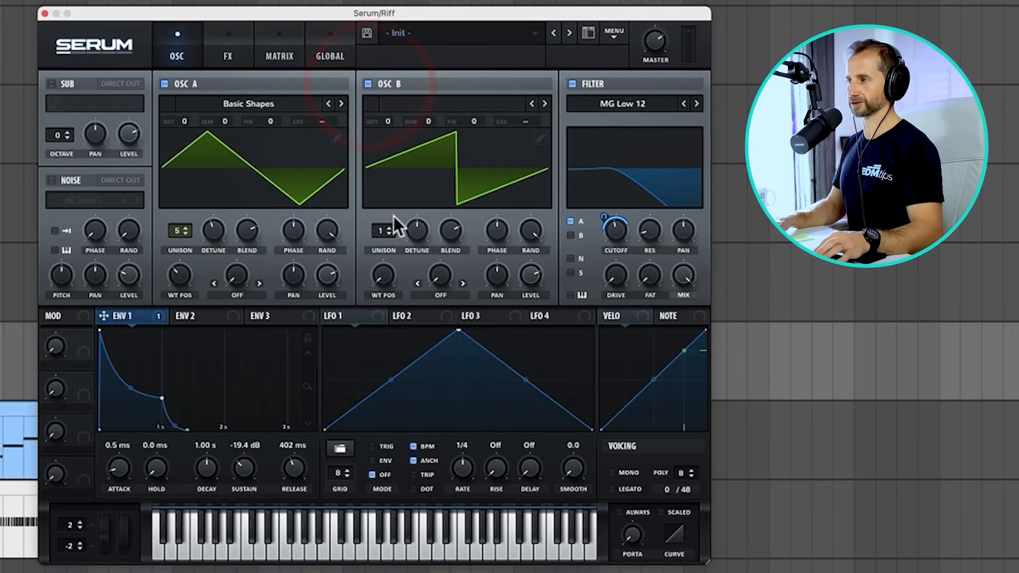
{"action": "left_click", "coordinate": [571, 235]}
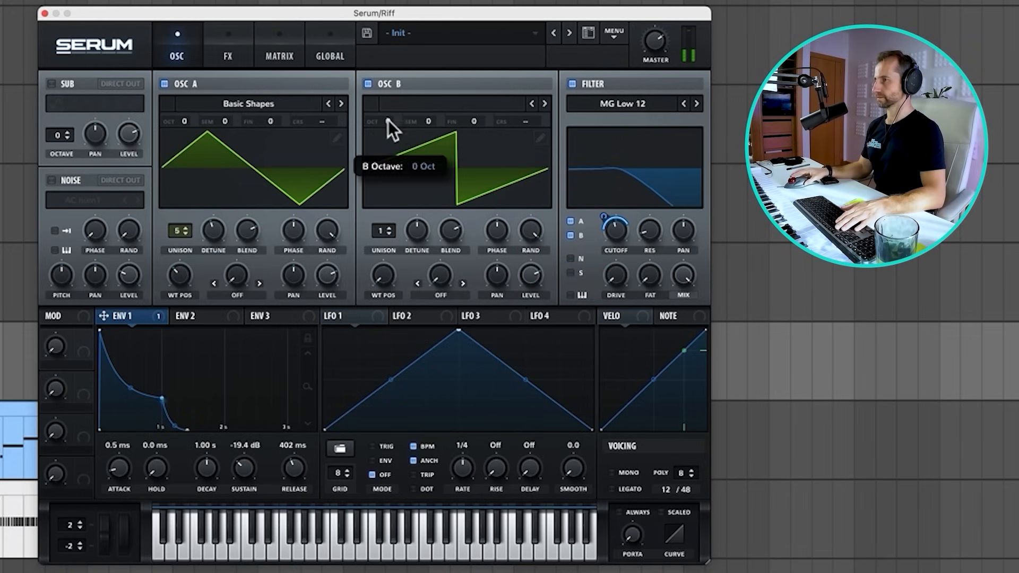
{"action": "left_click_drag", "start_coordinate": [387, 121], "coordinate": [390, 143]}
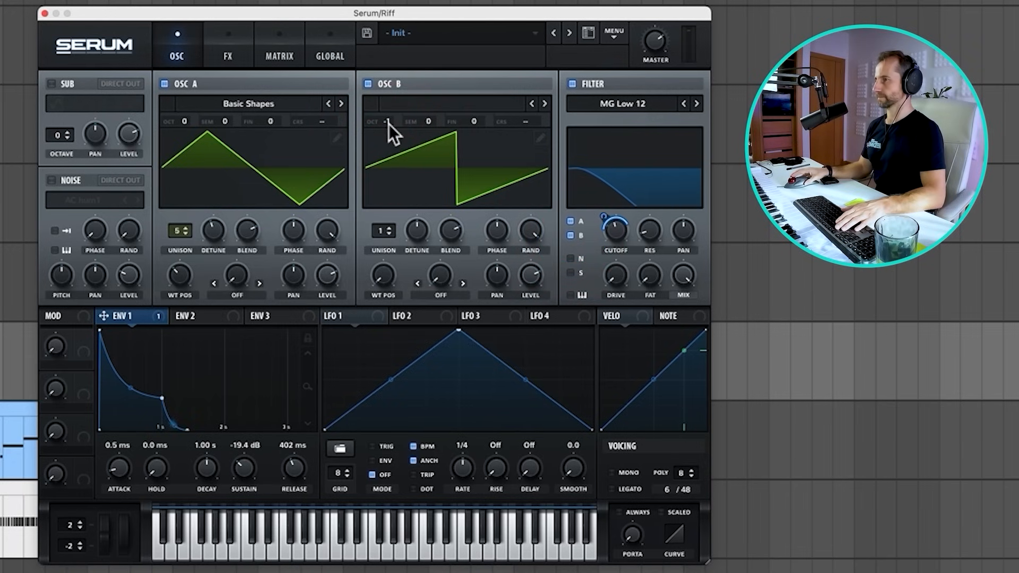
{"action": "left_click_drag", "start_coordinate": [380, 230], "coordinate": [379, 182]}
{"action": "left_click_drag", "start_coordinate": [533, 336], "coordinate": [541, 377]}
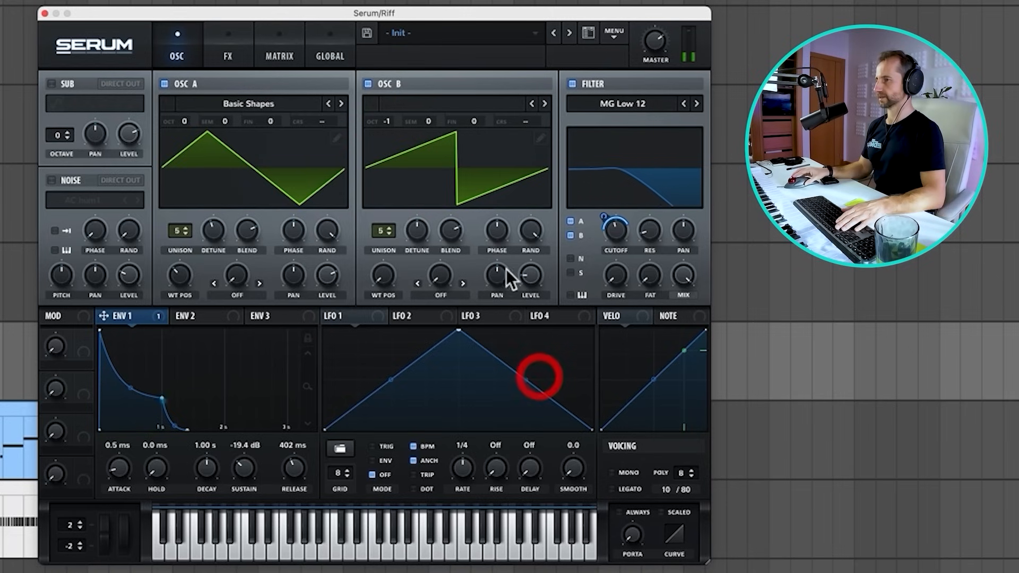
Unsolo the Riff track to hear it in the mix and set its volume to -11.1 dB
{"action": "left_click", "coordinate": [523, 182]}
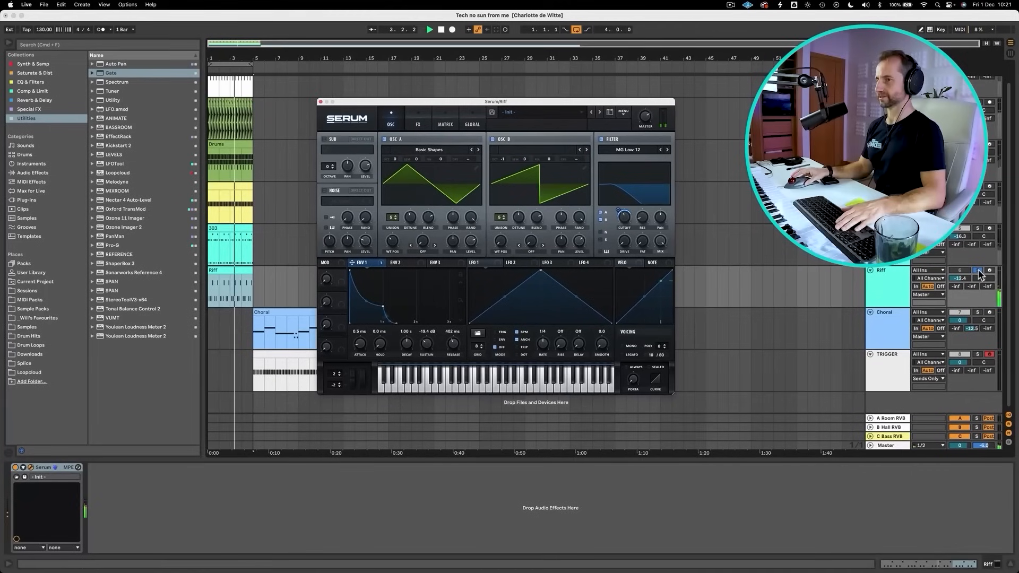
{"action": "left_click", "coordinate": [977, 272]}
{"action": "left_click", "coordinate": [960, 271]}
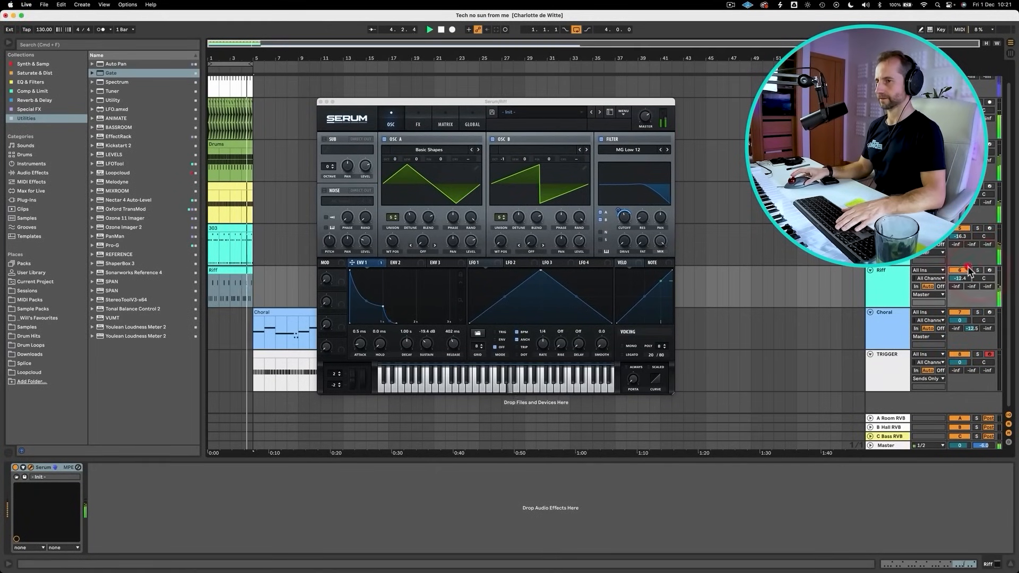
{"action": "left_click_drag", "start_coordinate": [959, 279], "coordinate": [960, 271]}
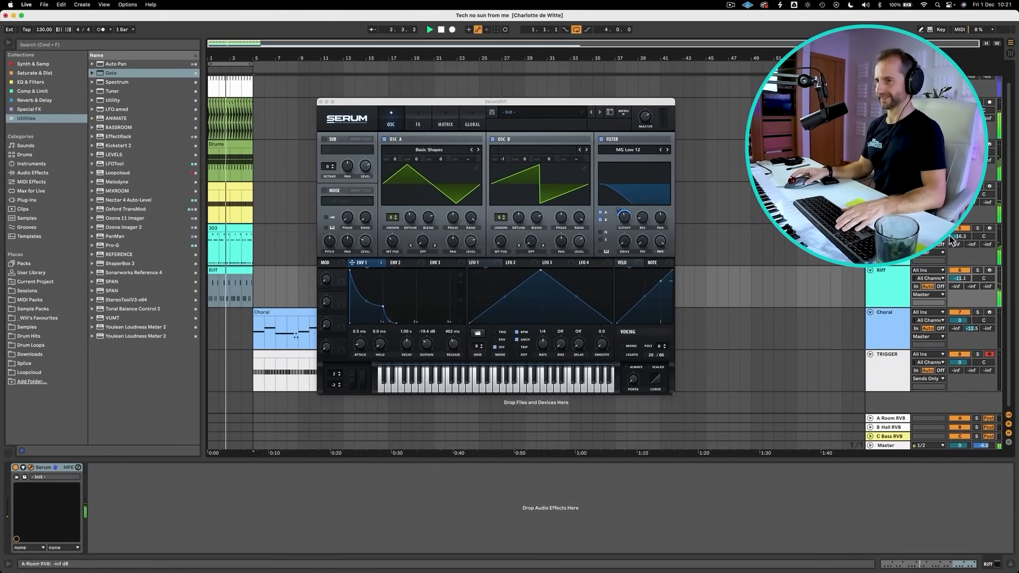
Adjust the master volume in the 303 track's Serum and close both open Serum windows
{"action": "left_click", "coordinate": [892, 254]}
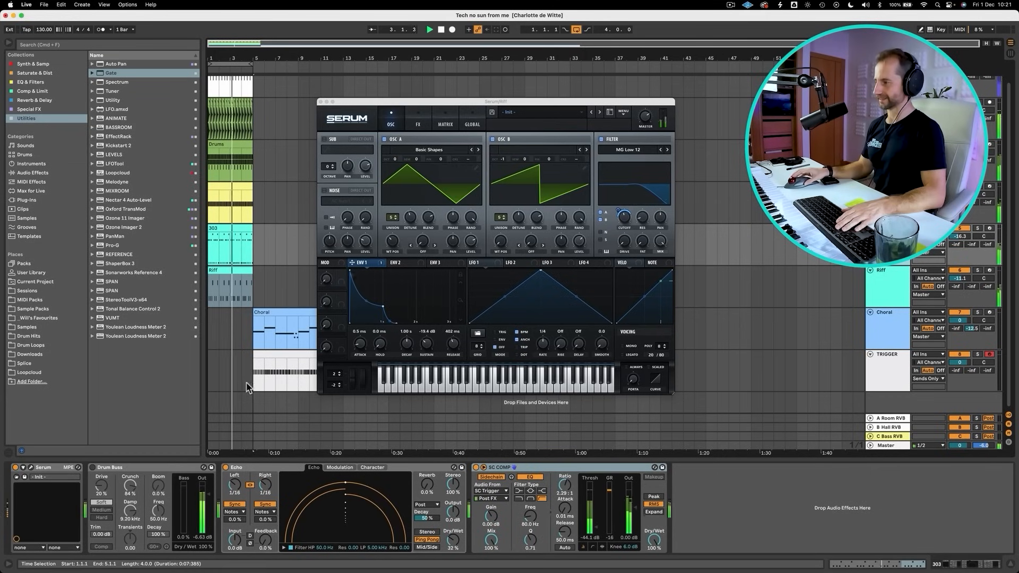
{"action": "left_click", "coordinate": [30, 467]}
{"action": "mouse_move", "coordinate": [667, 203]}
{"action": "left_mouse_down"}
{"action": "mouse_move", "coordinate": [672, 230]}
{"action": "mouse_move", "coordinate": [671, 186]}
{"action": "left_mouse_up"}
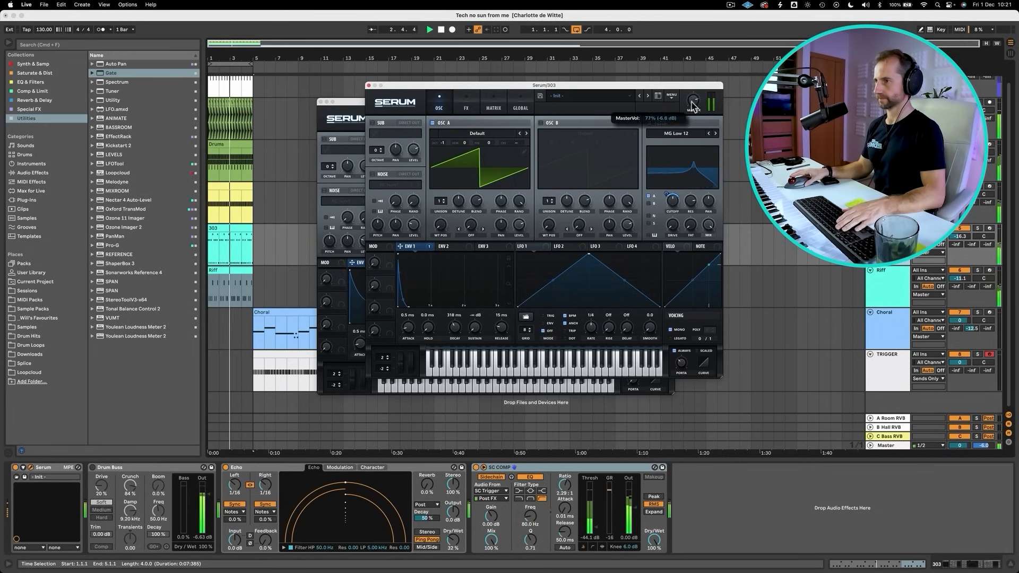
{"action": "left_click_drag", "start_coordinate": [595, 528], "coordinate": [596, 532]}
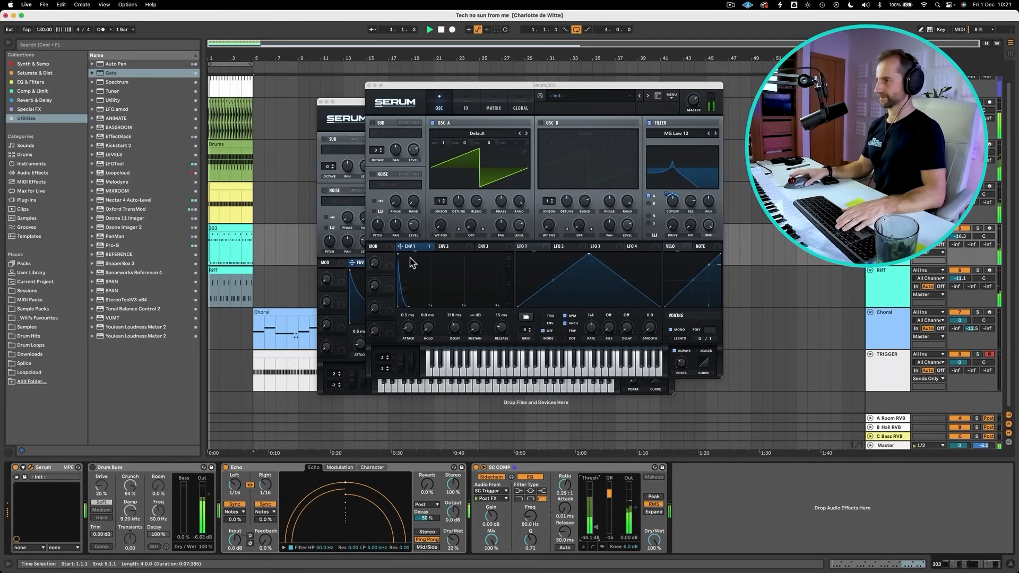
{"action": "left_click", "coordinate": [369, 86]}
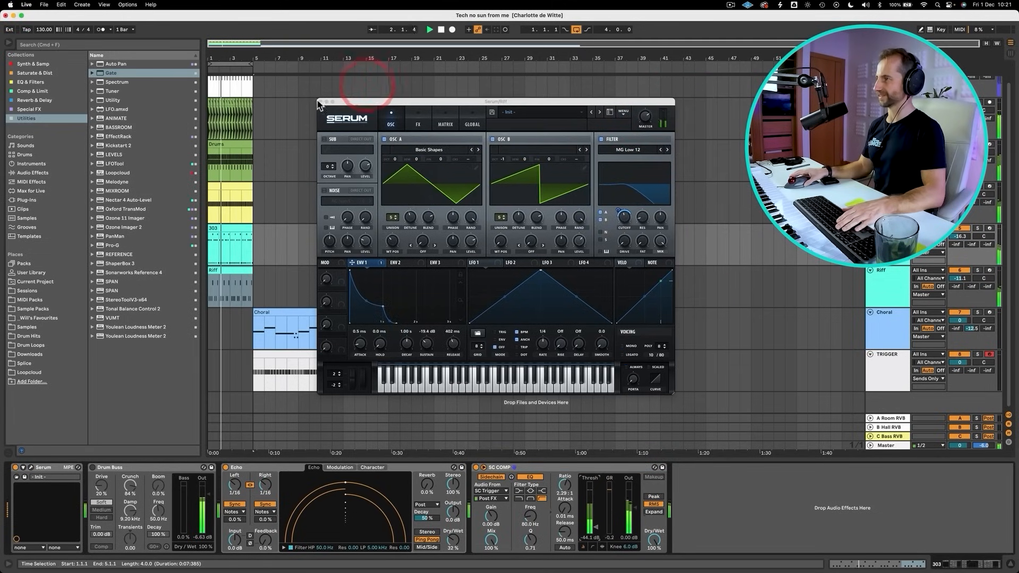
{"action": "left_click", "coordinate": [320, 101]}
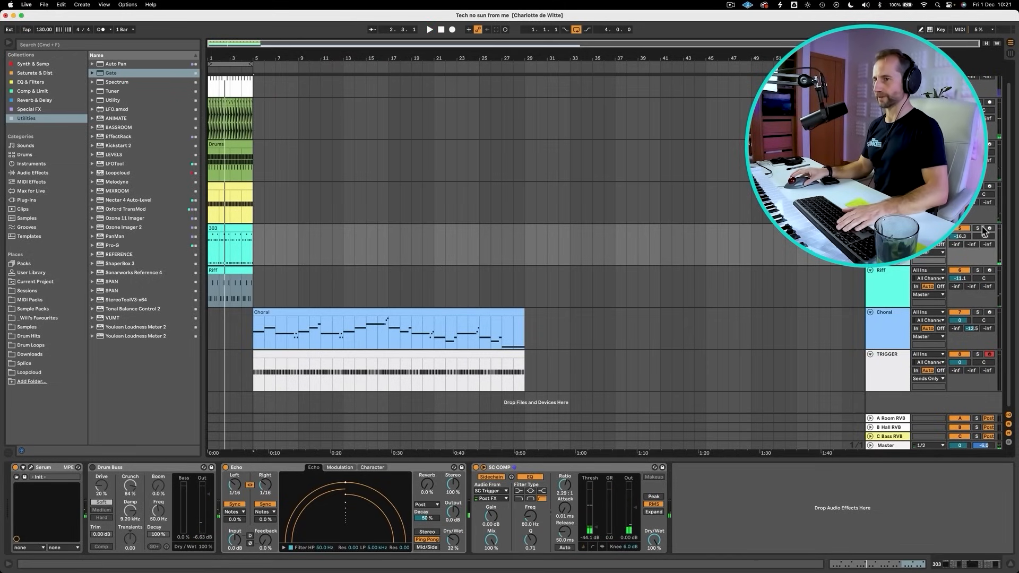
Play the Riff track soloed and set its send to the A Room RVB return to 0 dB
{"action": "key", "text": "space"}
{"action": "left_click", "coordinate": [977, 271]}
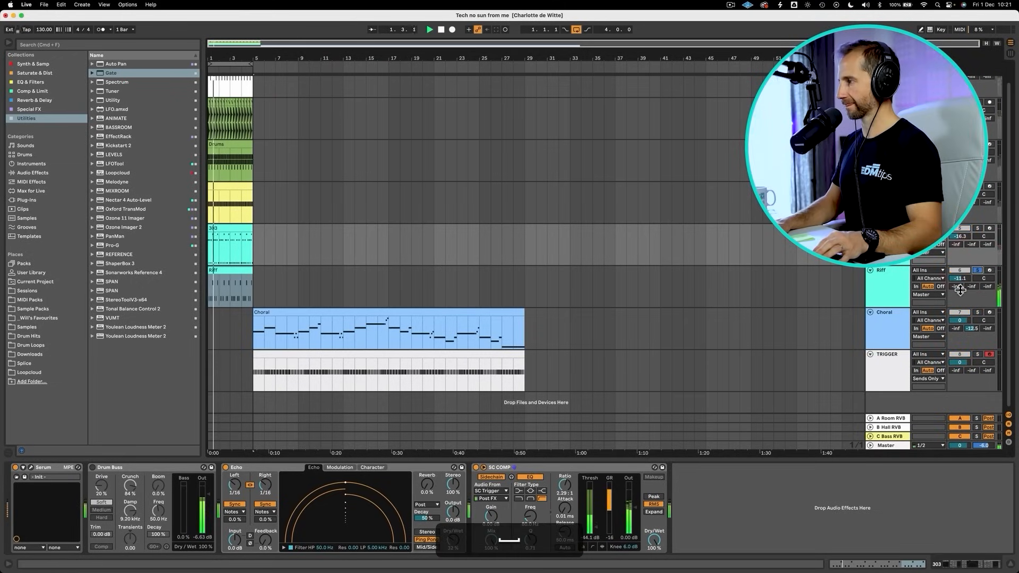
{"action": "left_click", "coordinate": [892, 420]}
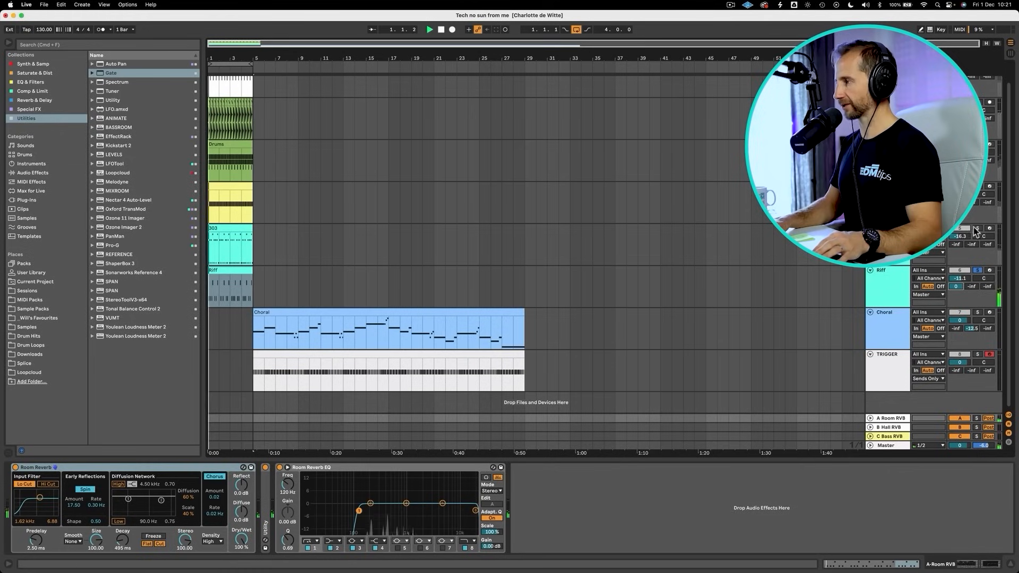
Solo 303 alongside Riff, set its room reverb send to -3.7 dB, compare without the reverb return, and clear the solos
{"action": "key", "text": "super"}
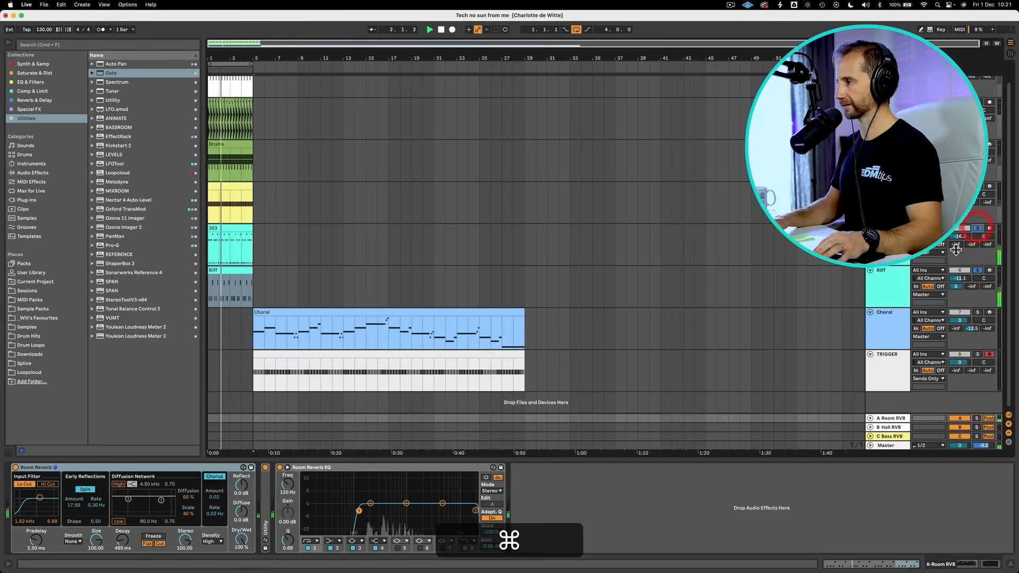
{"action": "key", "text": "super+z"}
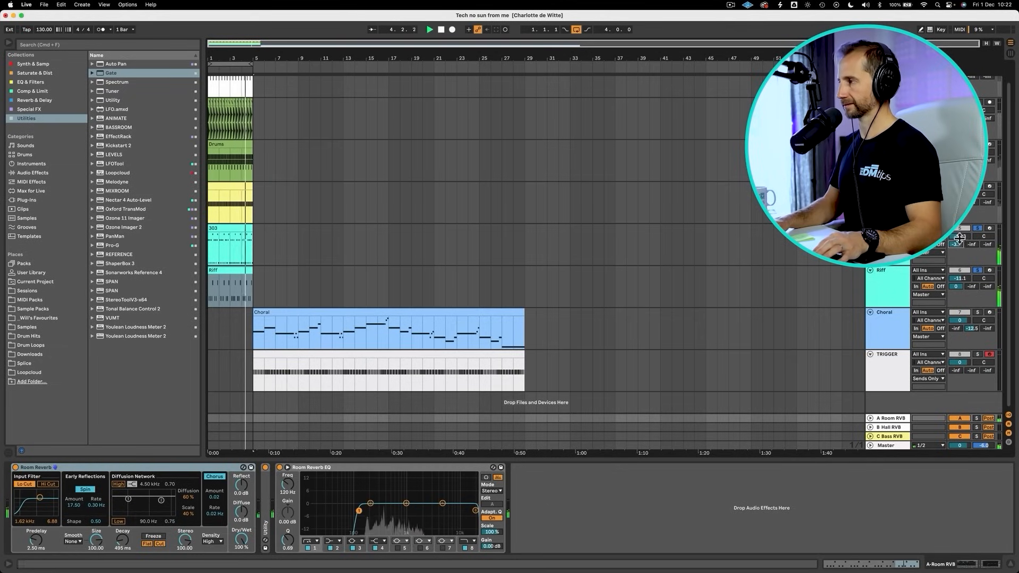
{"action": "left_click", "coordinate": [958, 418]}
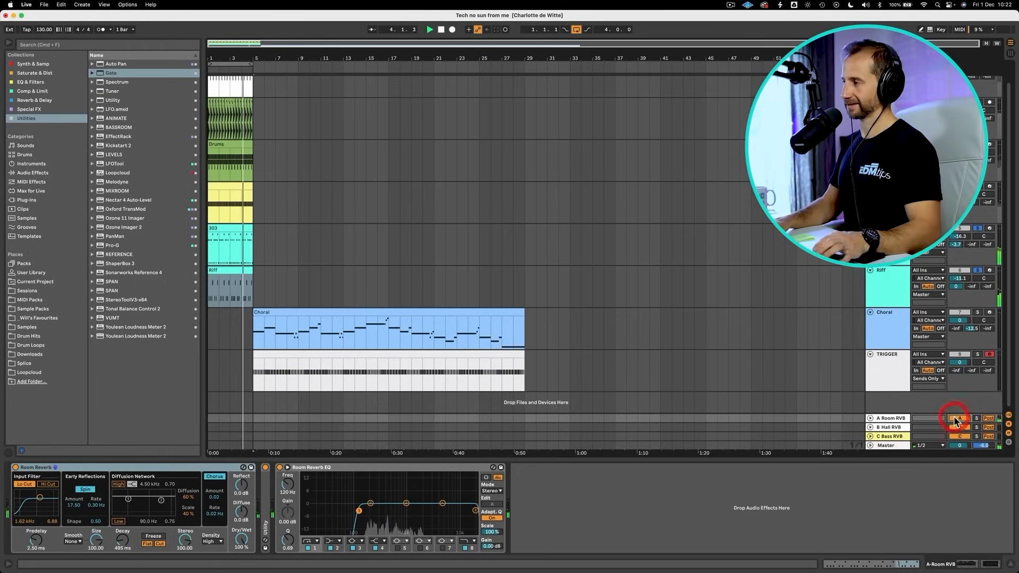
{"action": "left_click", "coordinate": [979, 272]}
Save the project, duplicate the Riff track and place the copy directly below the Bass track
{"action": "left_click", "coordinate": [870, 285]}
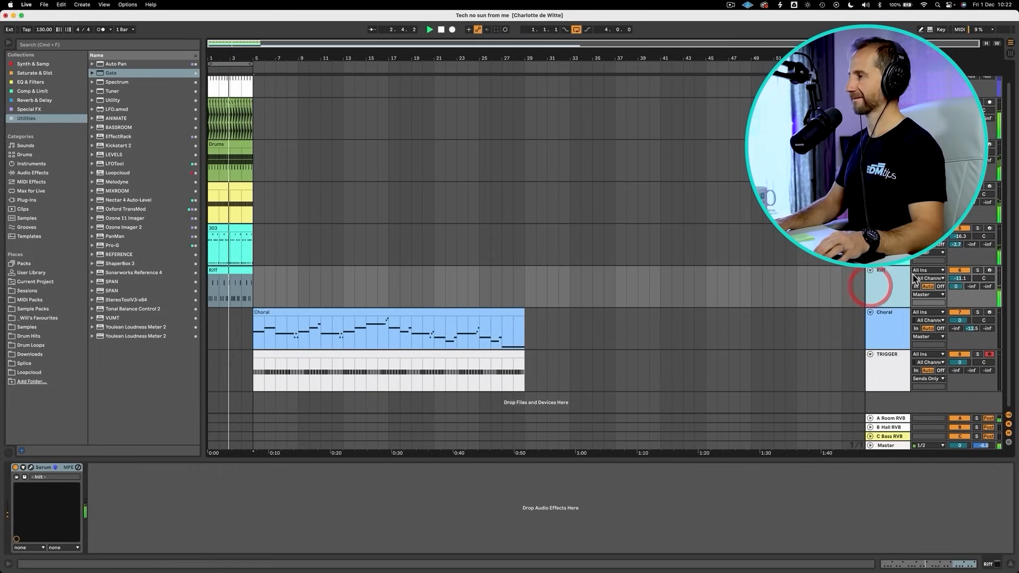
{"action": "key", "text": "super+s"}
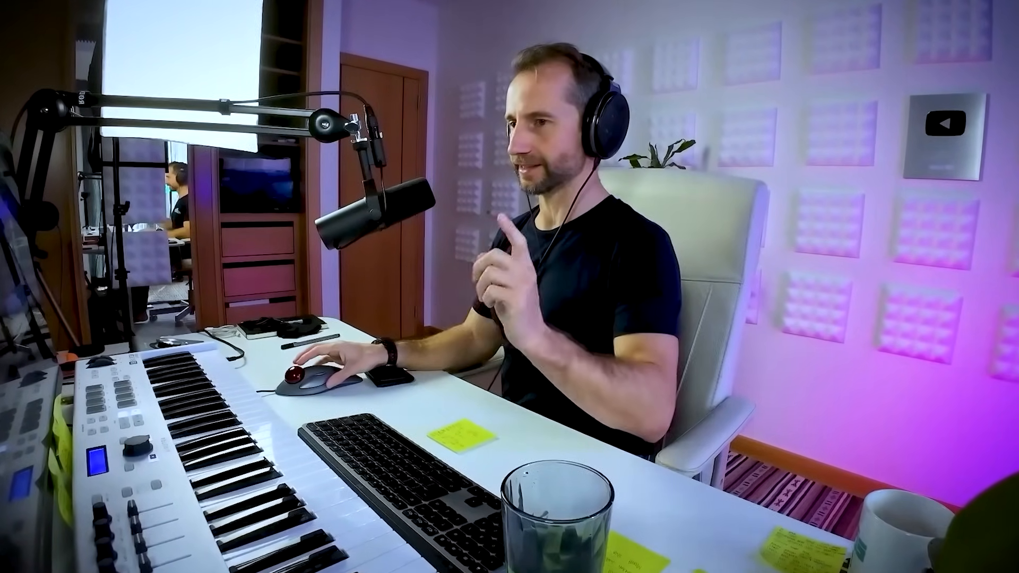
{"action": "key", "text": "super+d"}
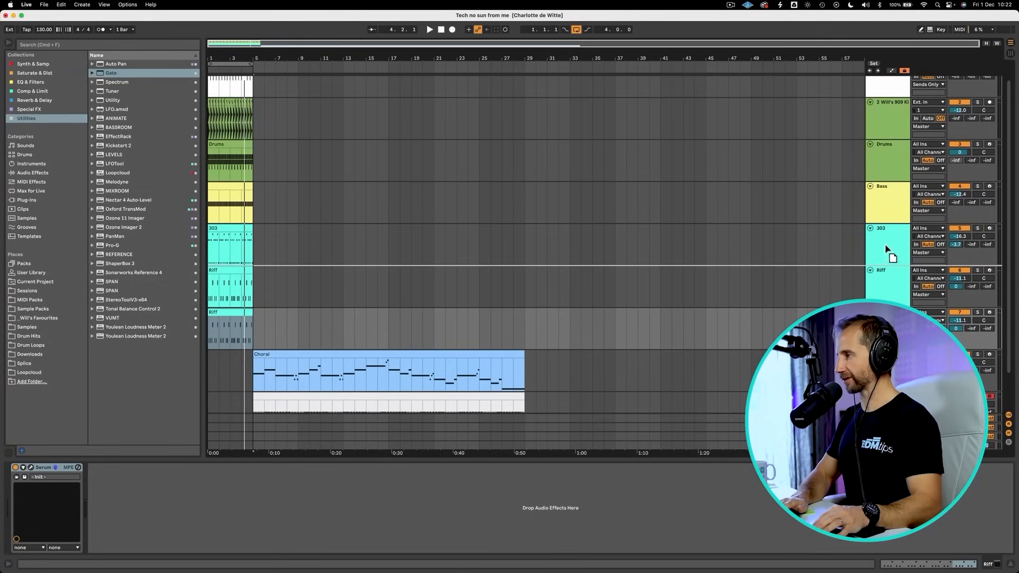
{"action": "mouse_move", "coordinate": [884, 250]}
{"action": "left_mouse_down"}
{"action": "mouse_move", "coordinate": [887, 220]}
{"action": "mouse_move", "coordinate": [883, 240]}
{"action": "left_mouse_up"}
Rename the duplicated Riff track as "Mid Bass"
{"action": "key", "text": "super+r"}
{"action": "type", "text": "M"}
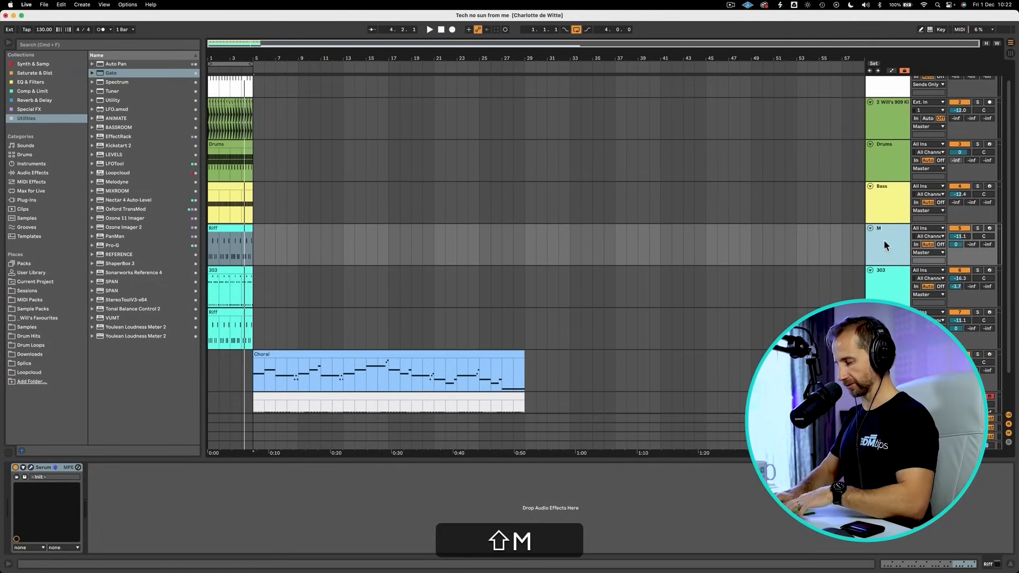
{"action": "type", "text": "id Bass"}
{"action": "key", "text": "Return"}
Give the Mid Bass track the same yellow colour as the Bass track
{"action": "left_click", "coordinate": [885, 188]}
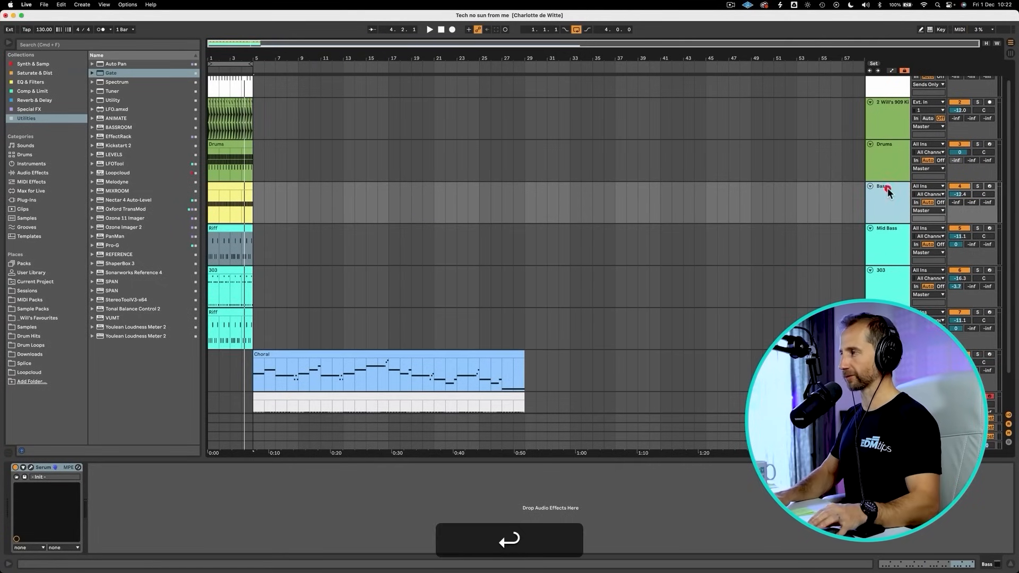
{"action": "left_click", "coordinate": [883, 228]}
{"action": "right_click", "coordinate": [882, 227]}
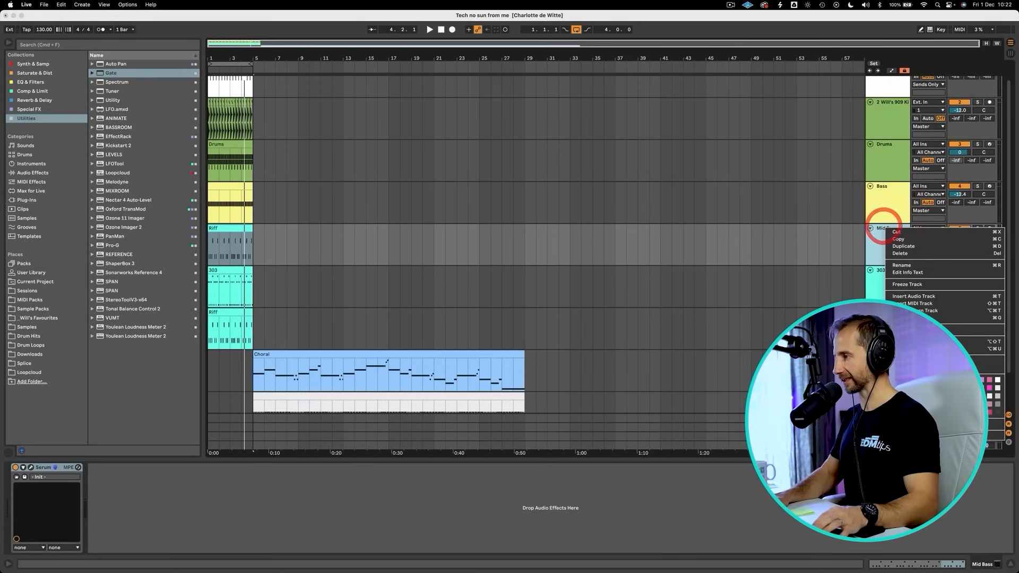
{"action": "left_click", "coordinate": [899, 246]}
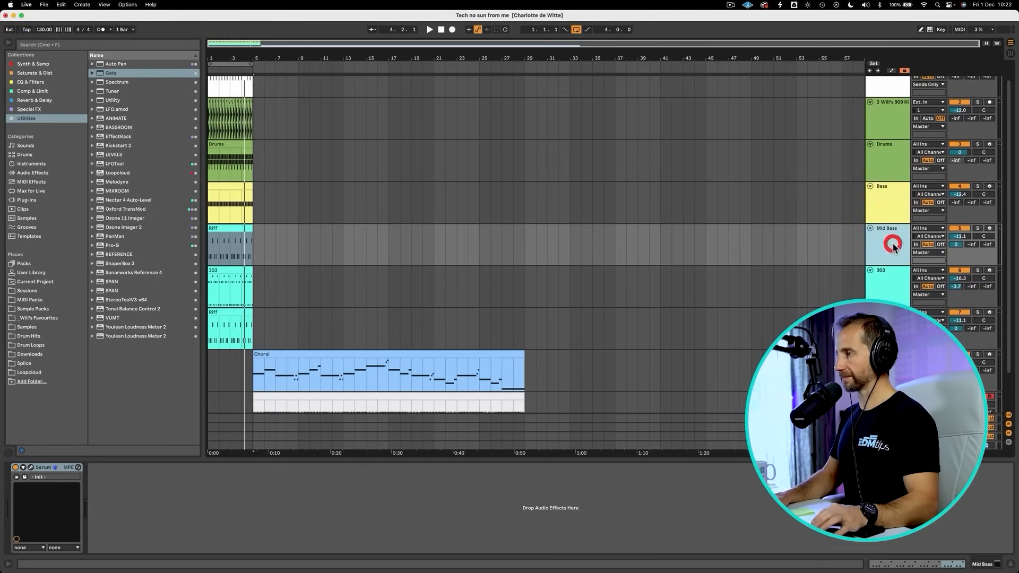
Add EQ Eight to the Mid Bass track and set its low-cut band frequency to 120 Hz
{"action": "left_click", "coordinate": [43, 83]}
{"action": "left_click_drag", "start_coordinate": [99, 73], "coordinate": [129, 510]}
{"action": "left_click", "coordinate": [101, 492]}
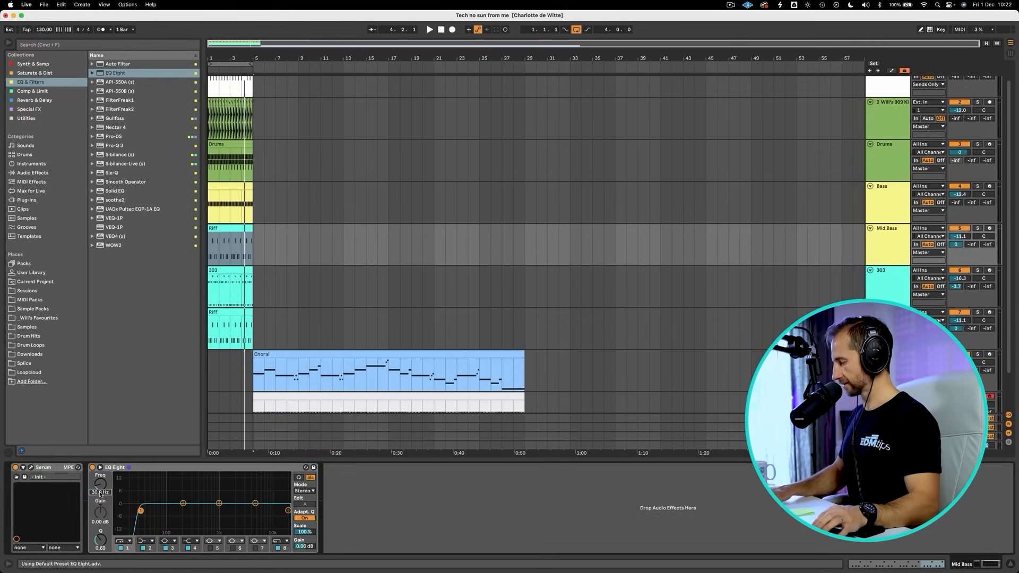
{"action": "type", "text": "100"}
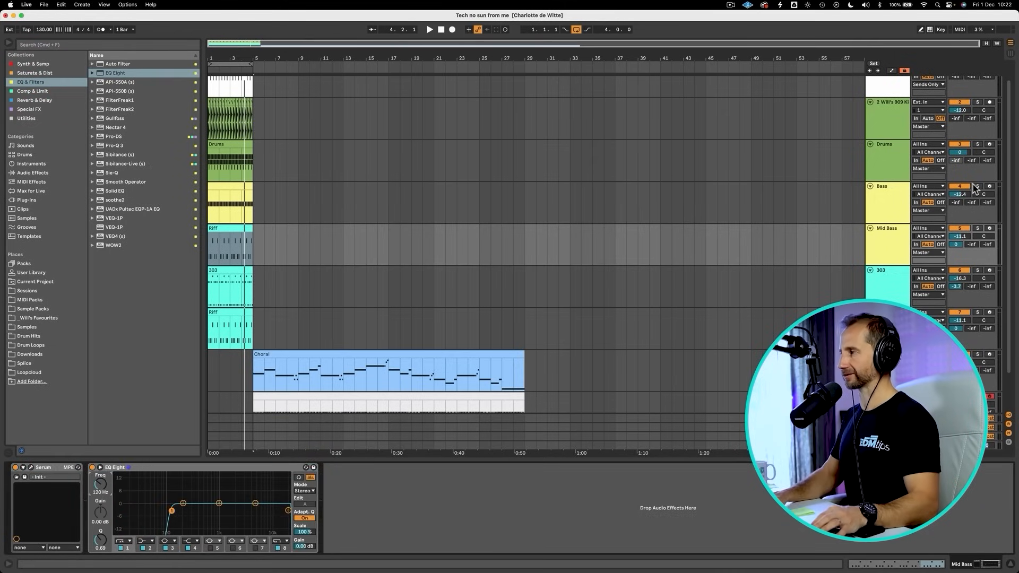
Solo the Bass and Mid Bass tracks and play them together
{"action": "left_click", "coordinate": [976, 186]}
{"action": "left_click", "coordinate": [901, 203]}
{"action": "key", "text": "space"}
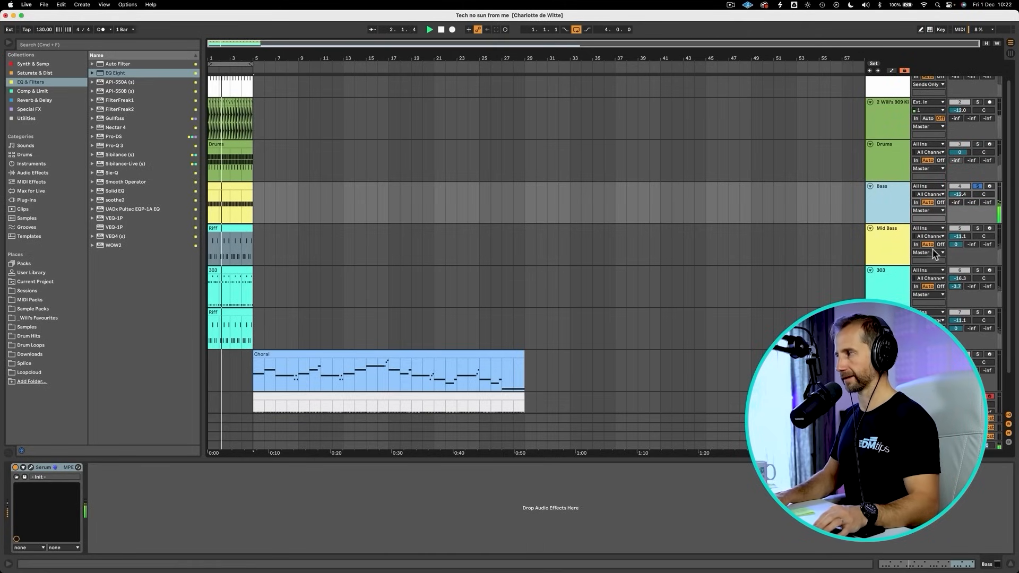
{"action": "left_click", "coordinate": [977, 229], "text": "super"}
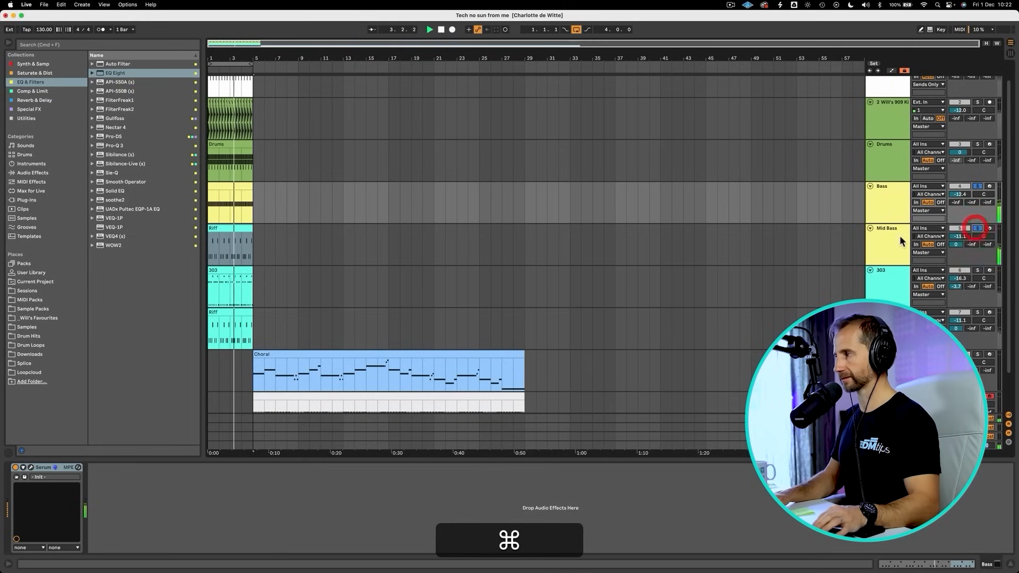
In Mid Bass's Serum, set Osc A's octave to -2 and lower Osc B's octave, and set the track volume to -12.3 dB
{"action": "left_click", "coordinate": [889, 240]}
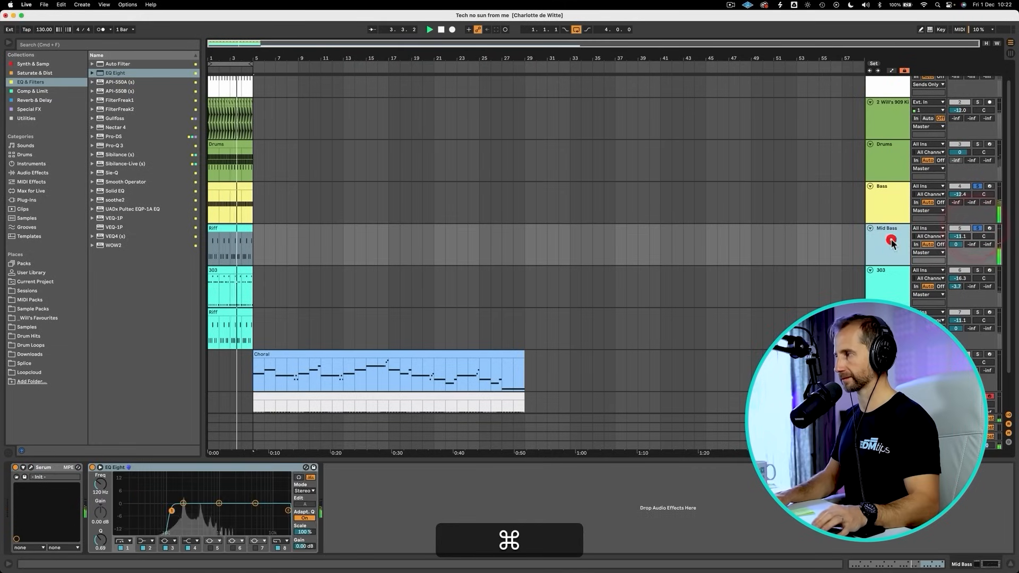
{"action": "left_click", "coordinate": [30, 468]}
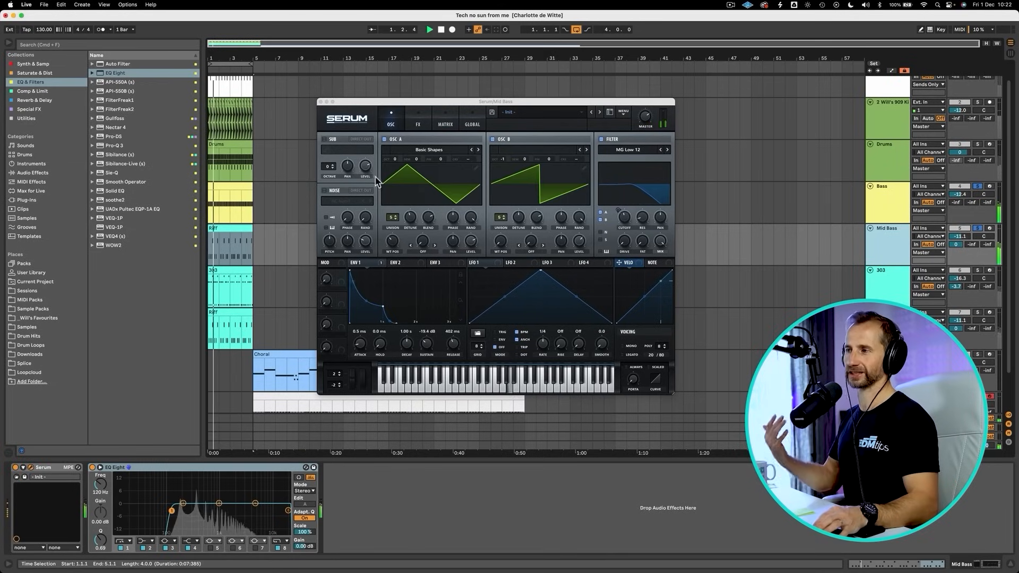
{"action": "left_click_drag", "start_coordinate": [394, 158], "coordinate": [399, 188]}
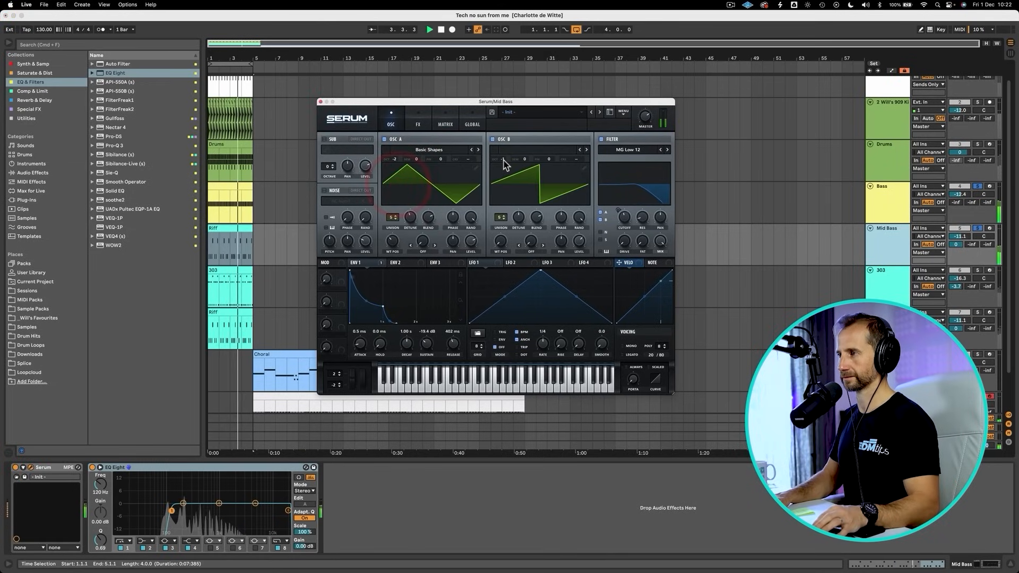
{"action": "left_click_drag", "start_coordinate": [503, 159], "coordinate": [504, 175]}
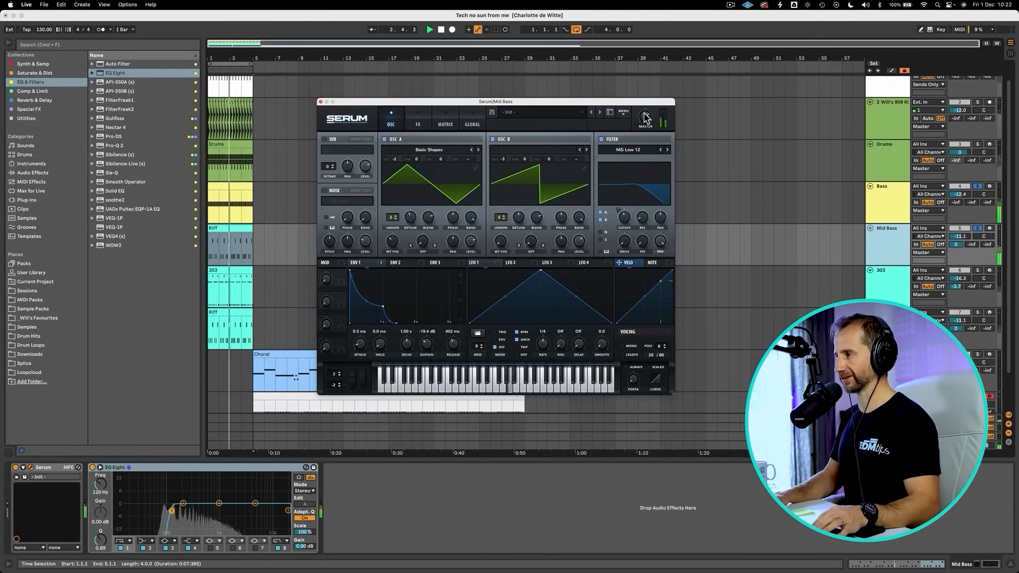
{"action": "left_click_drag", "start_coordinate": [958, 243], "coordinate": [958, 249]}
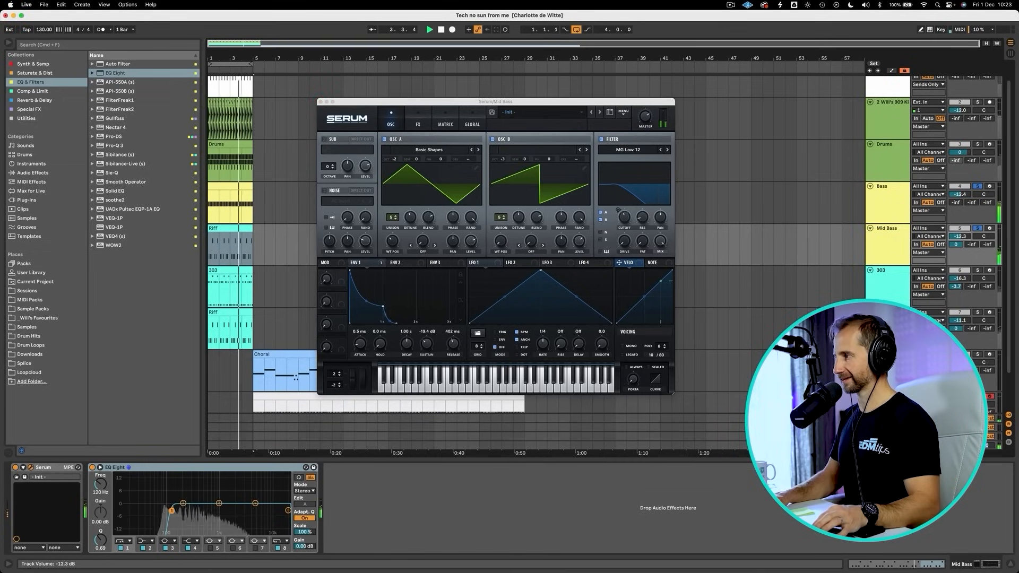
{"action": "left_click", "coordinate": [903, 281]}
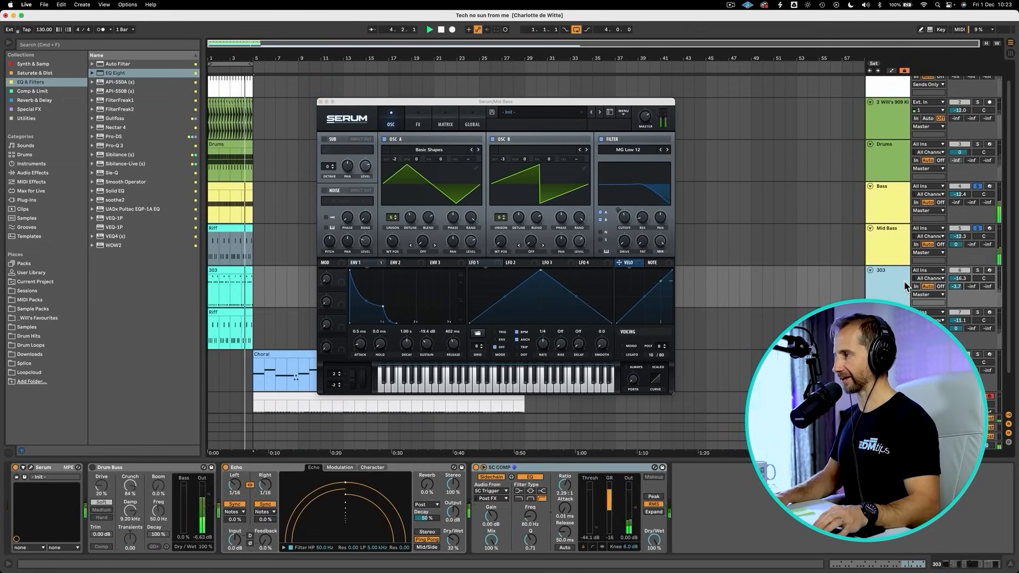
{"action": "left_click", "coordinate": [581, 453]}
{"action": "key", "text": "super+c"}
{"action": "left_click", "coordinate": [882, 249]}
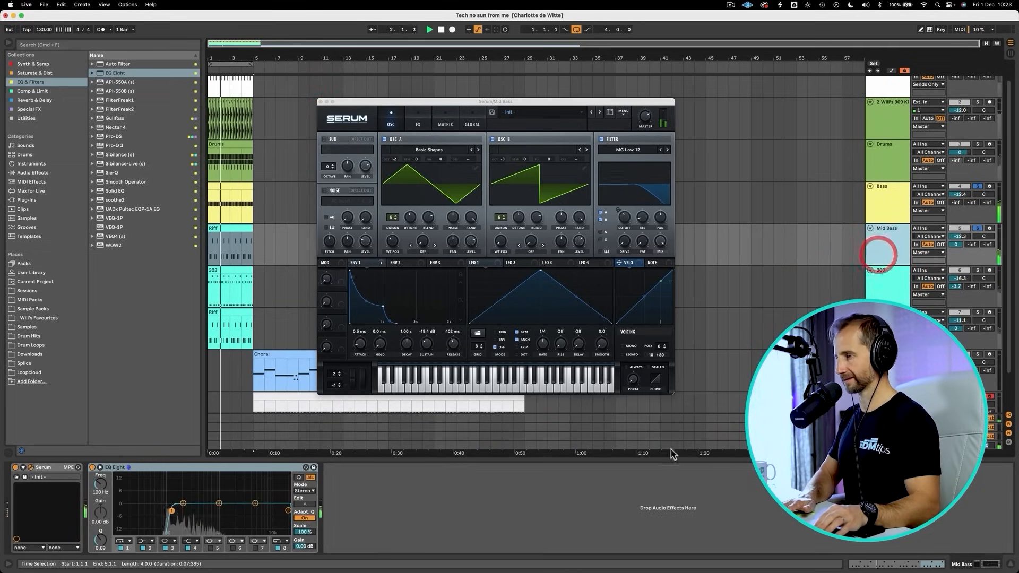
{"action": "left_click", "coordinate": [620, 486]}
{"action": "key", "text": "super+v"}
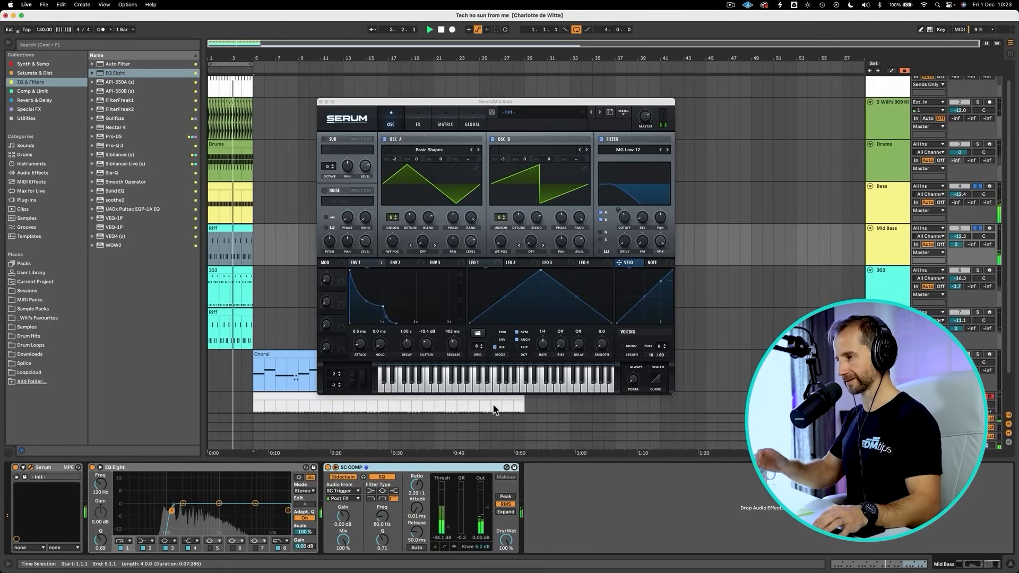
Clear the solos to hear Mid Bass in the full mix and close its Serum window
{"action": "left_click", "coordinate": [977, 228]}
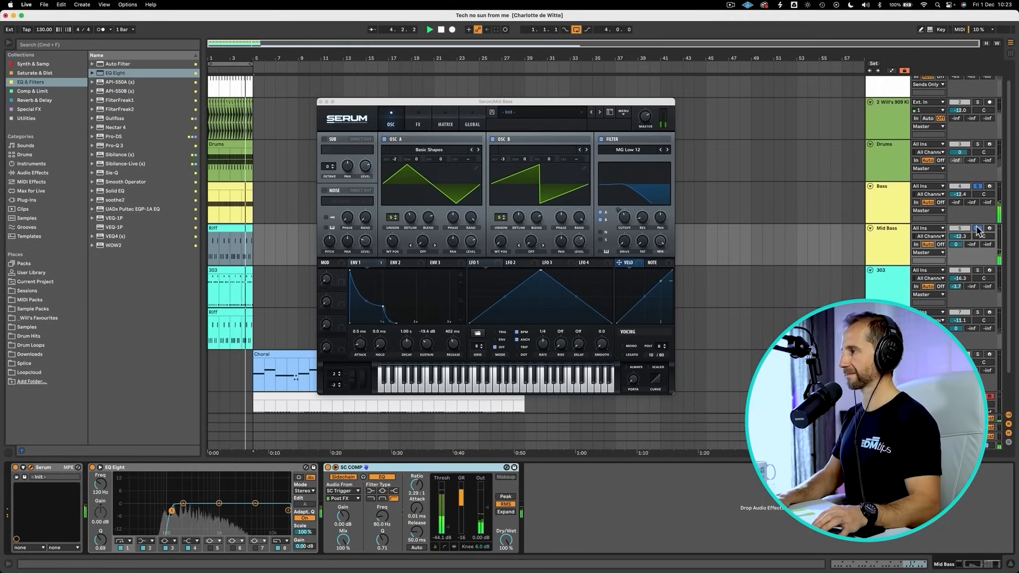
{"action": "left_click", "coordinate": [978, 228]}
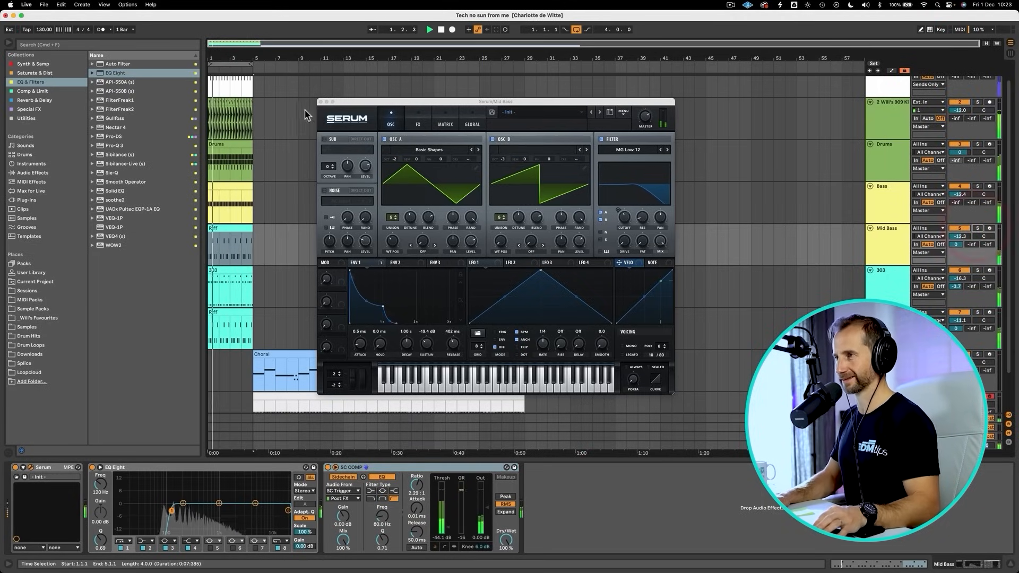
{"action": "left_click", "coordinate": [320, 102]}
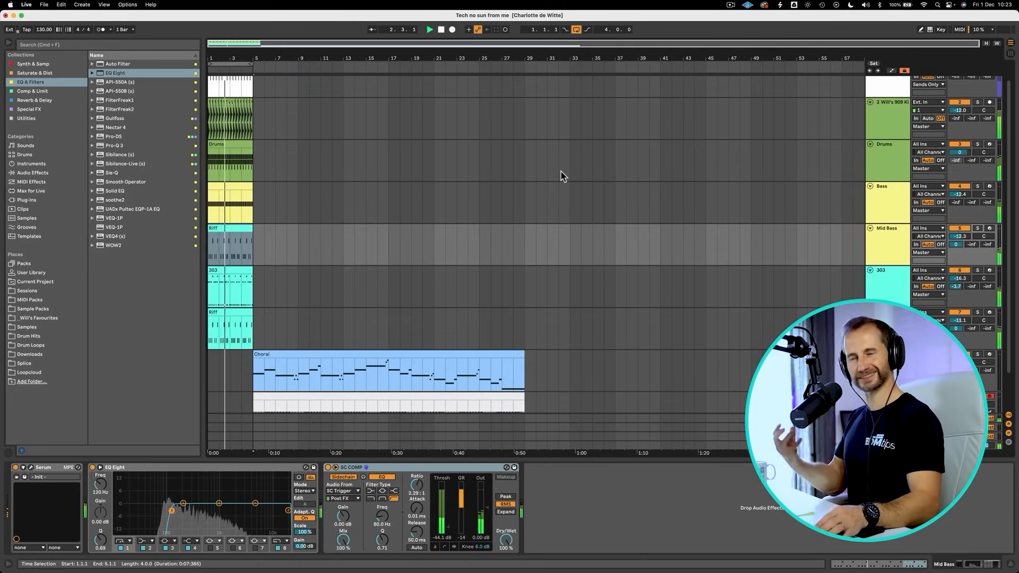
Set the Riff track's hall reverb send to -3.0 dB
{"action": "left_click", "coordinate": [887, 313]}
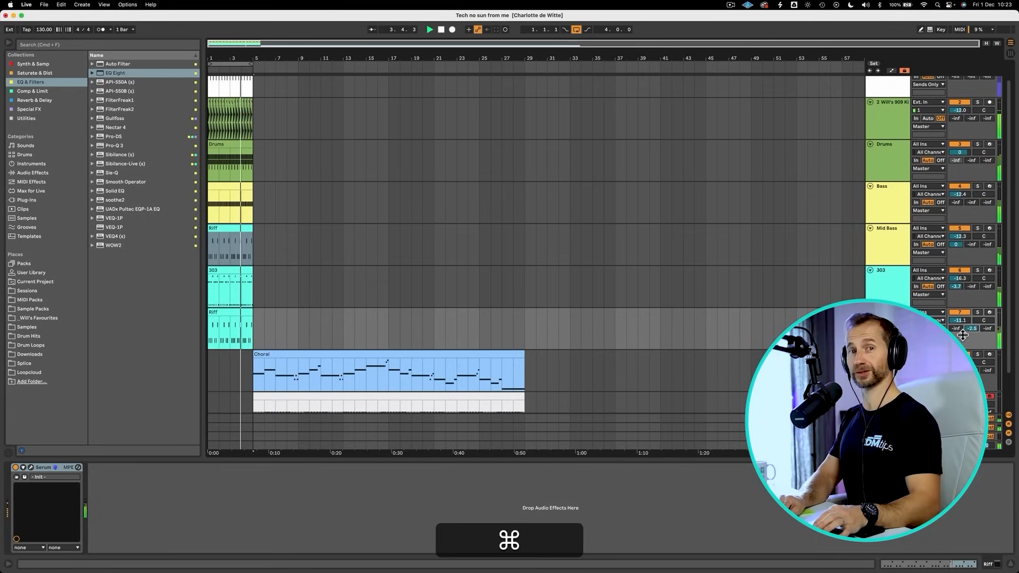
{"action": "left_click_drag", "start_coordinate": [968, 329], "coordinate": [968, 333]}
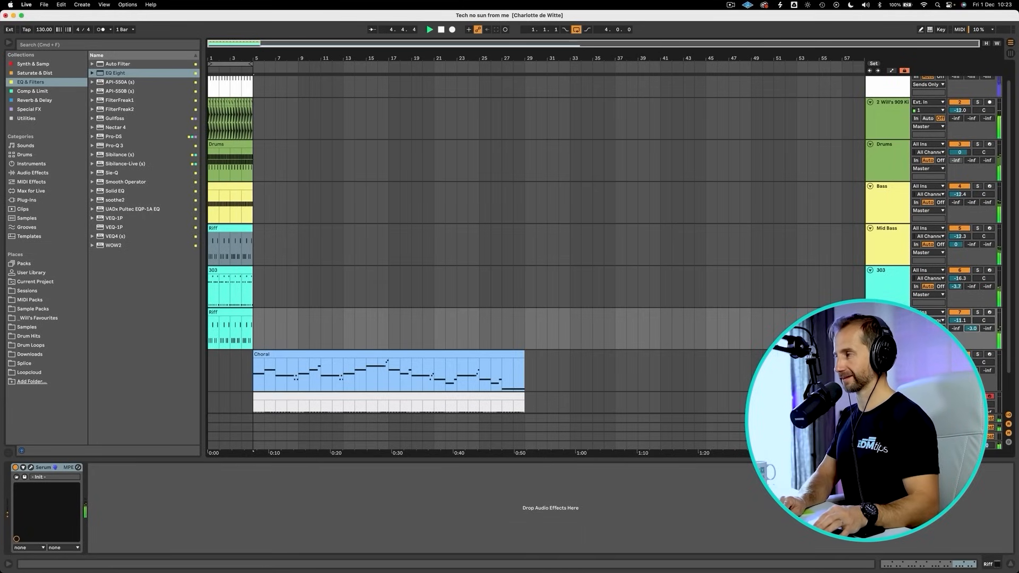
Copy Mid Bass's SC COMP to the end of the B Hall RVB return chain, set its ratio to 1.42:1 and save the set
{"action": "left_click", "coordinate": [886, 238]}
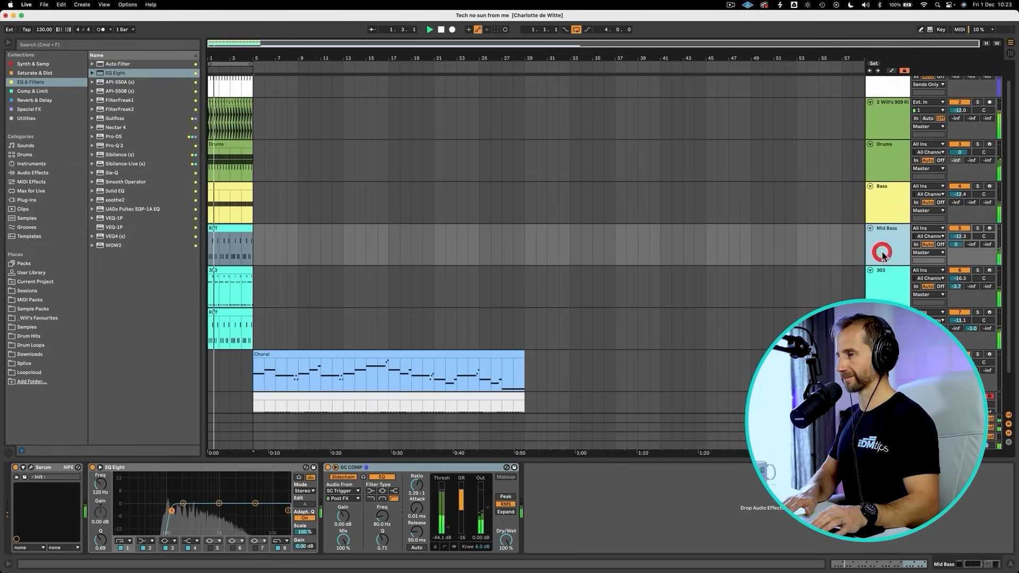
{"action": "left_click", "coordinate": [443, 467]}
{"action": "key", "text": "super+c"}
{"action": "left_click", "coordinate": [886, 427]}
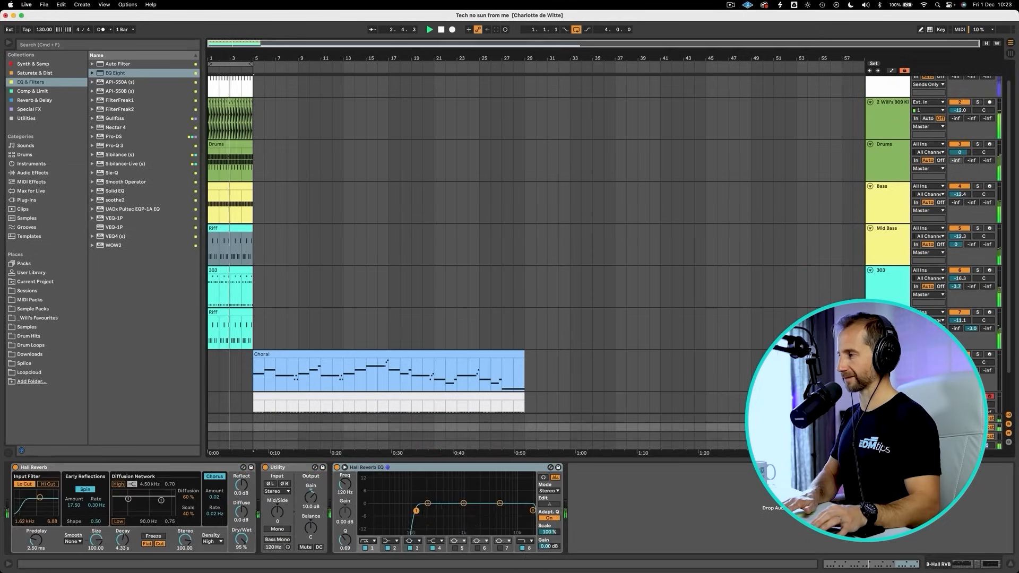
{"action": "left_click", "coordinate": [588, 491]}
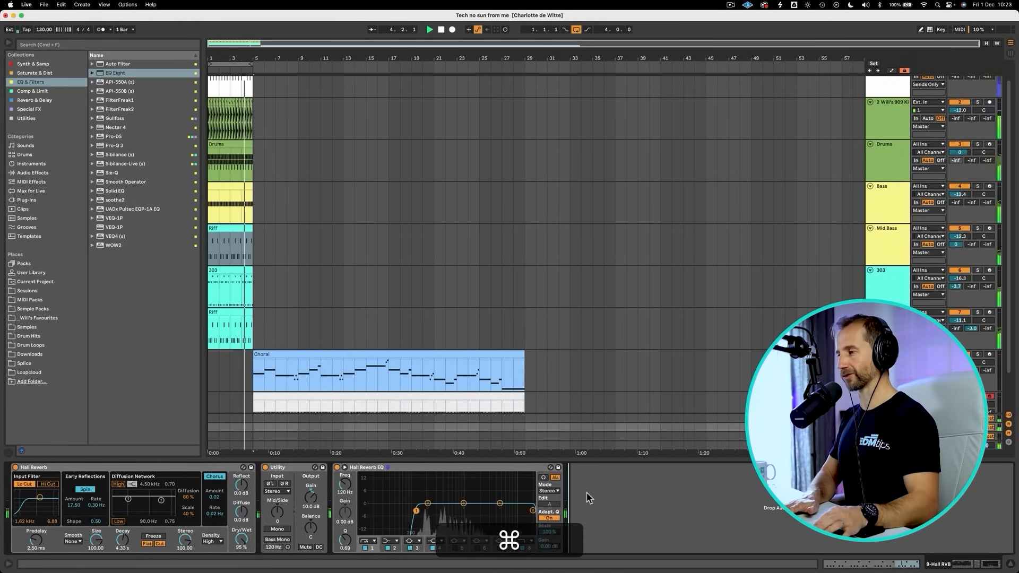
{"action": "key", "text": "super+v"}
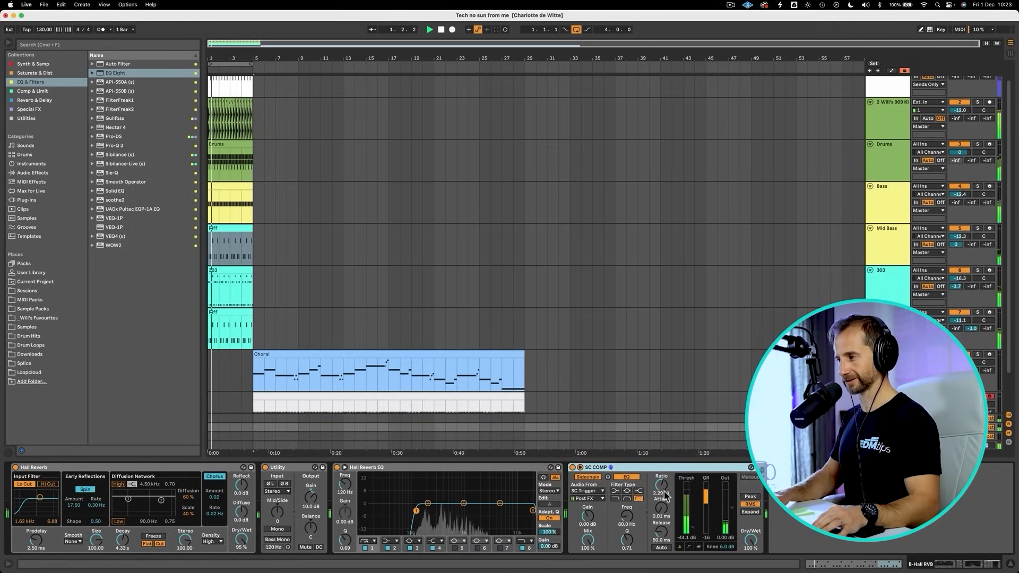
{"action": "left_click_drag", "start_coordinate": [667, 492], "coordinate": [667, 507]}
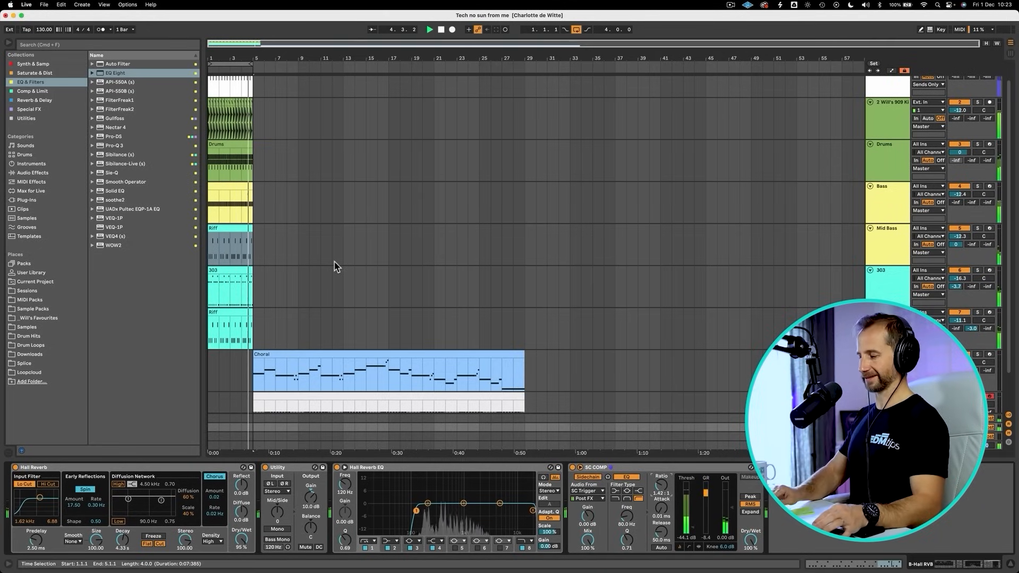
{"action": "key", "text": "super+s"}
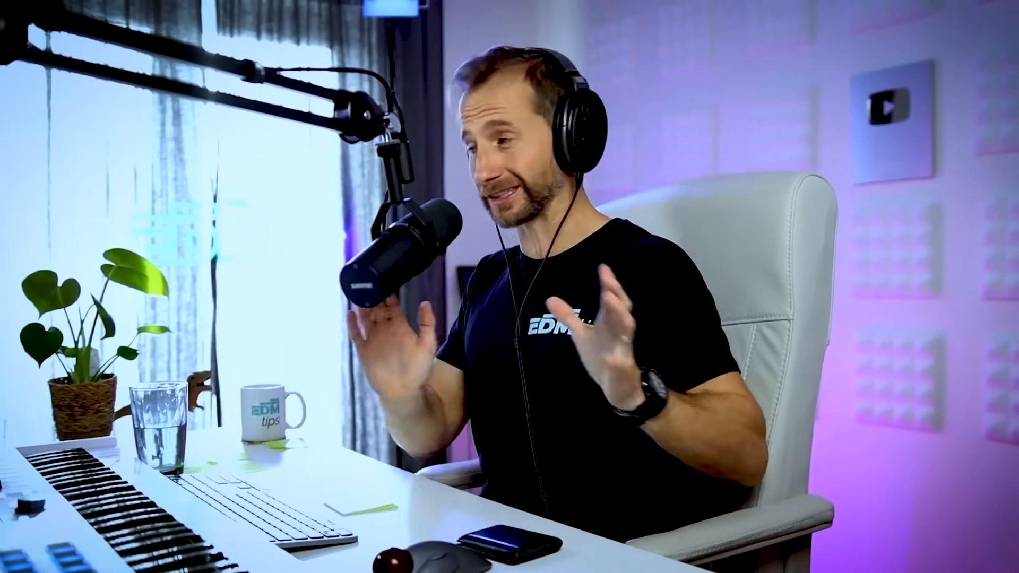
Name the new MIDI track below Riff "Beep" and give it a turquoise track colour
{"action": "key", "text": "shift+b"}
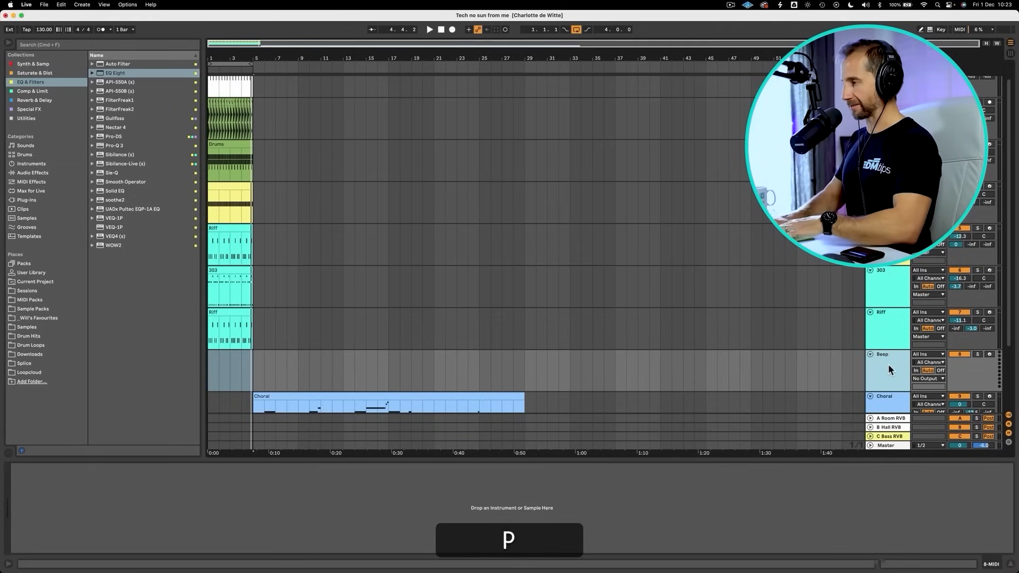
{"action": "right_click", "coordinate": [890, 370]}
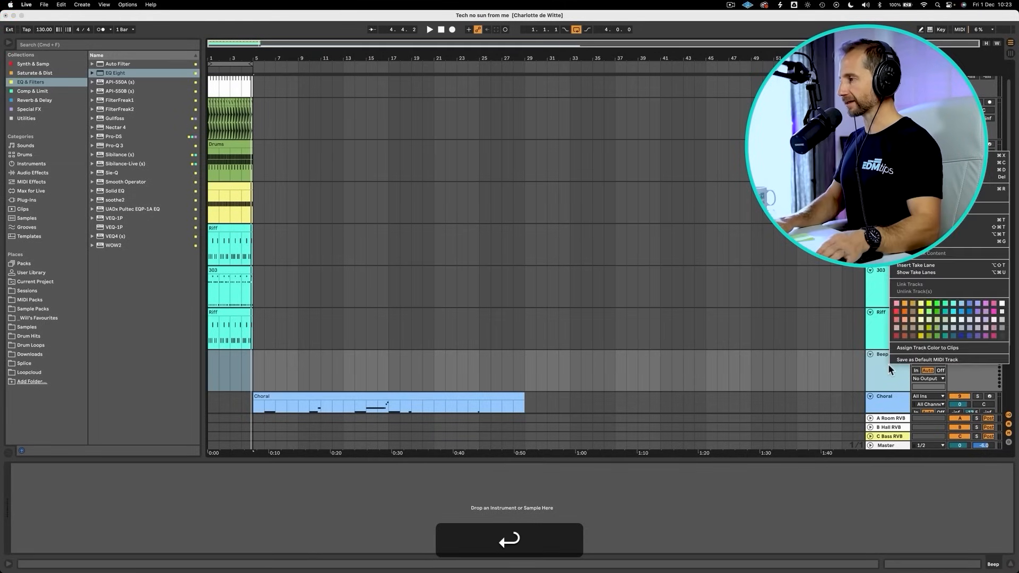
{"action": "left_click", "coordinate": [954, 304]}
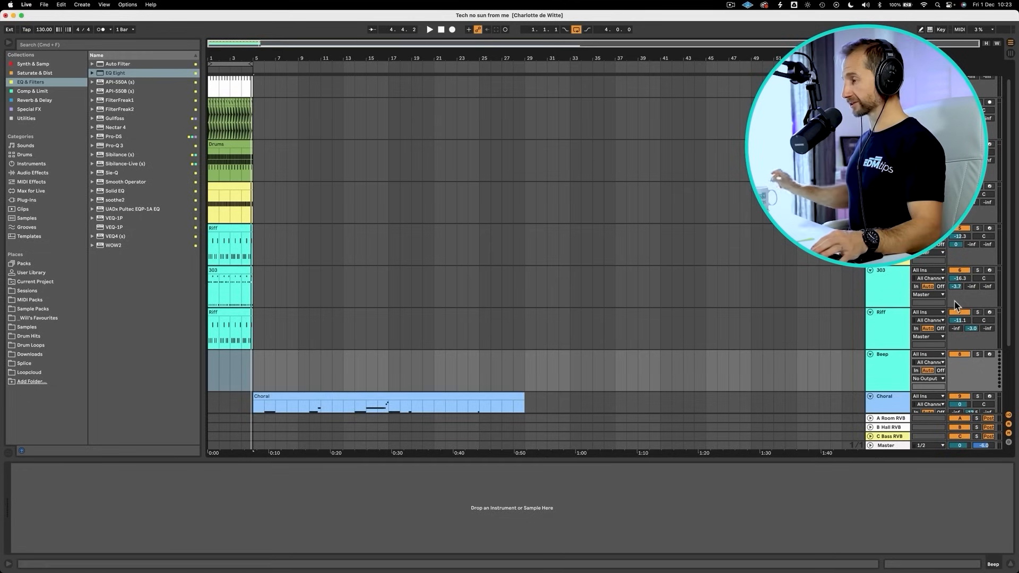
Copy the first bar of the TRIGGER pattern to bar 1 of the Beep track, repeat it across four bars and consolidate them into one clip
{"action": "left_click", "coordinate": [48, 64]}
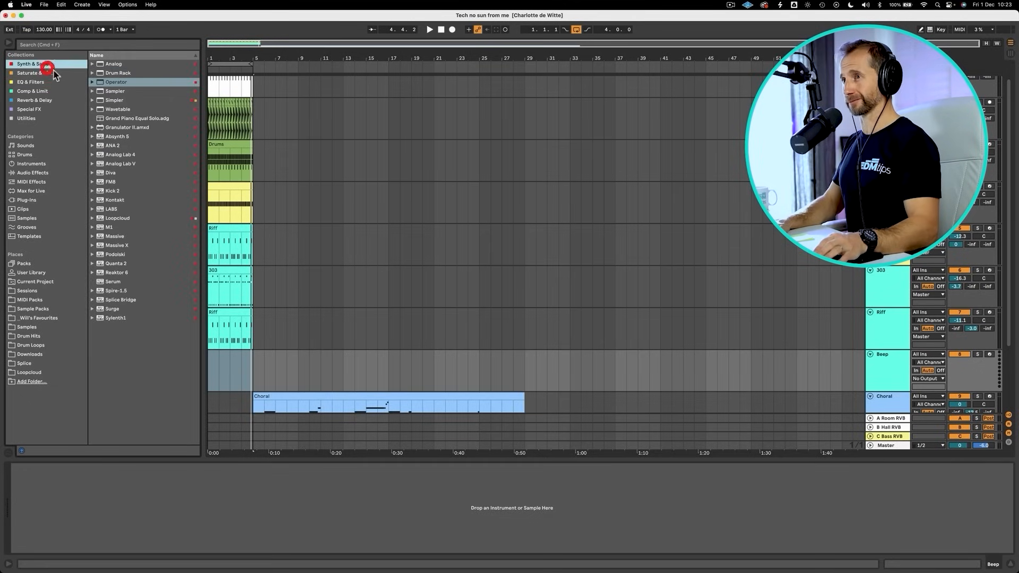
{"action": "scroll", "coordinate": [329, 355], "scroll_direction": "down", "scroll_amount": 3}
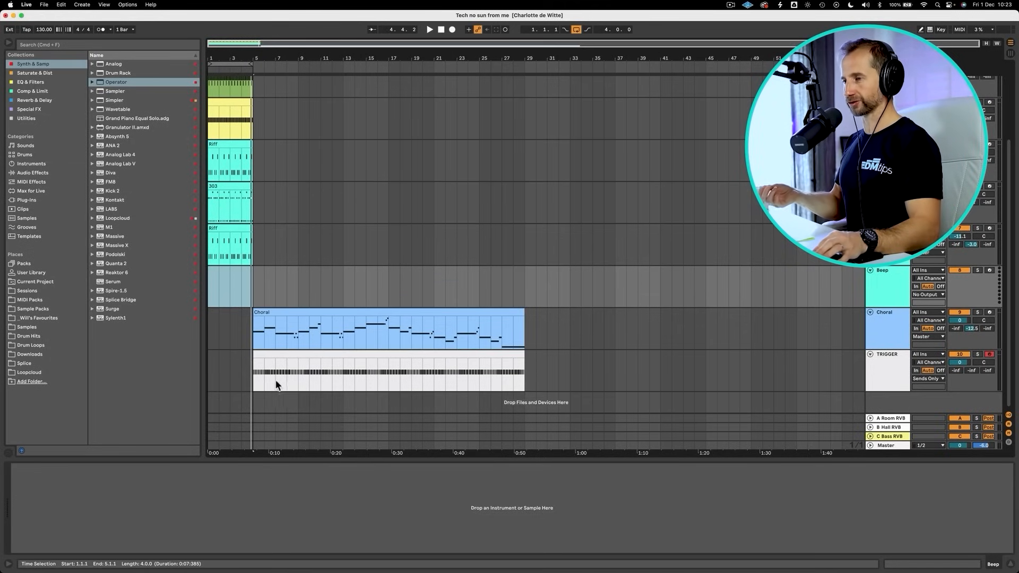
{"action": "left_click", "coordinate": [263, 369]}
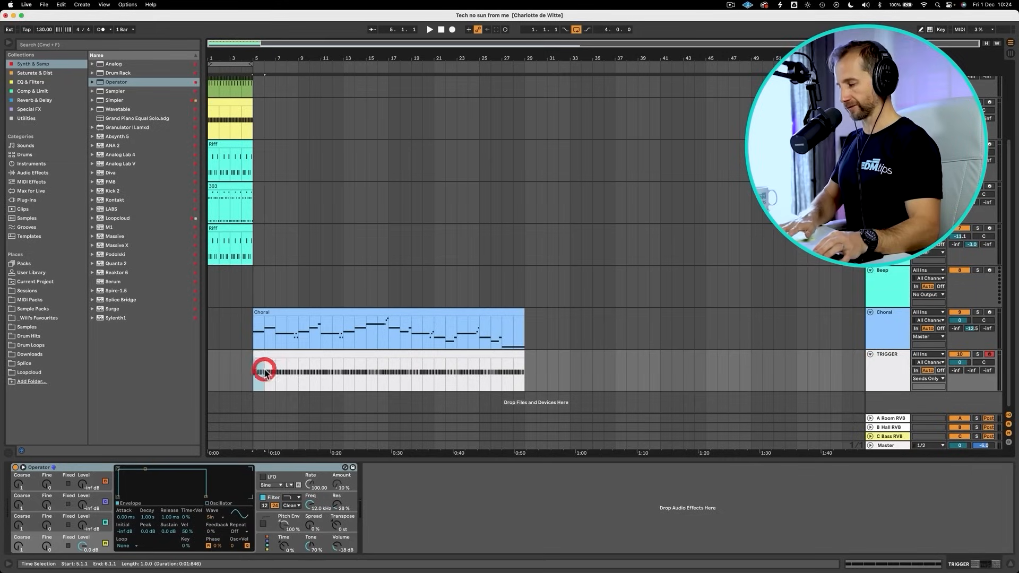
{"action": "key", "text": "super+c"}
{"action": "left_click", "coordinate": [211, 296]}
{"action": "key", "text": "super+v"}
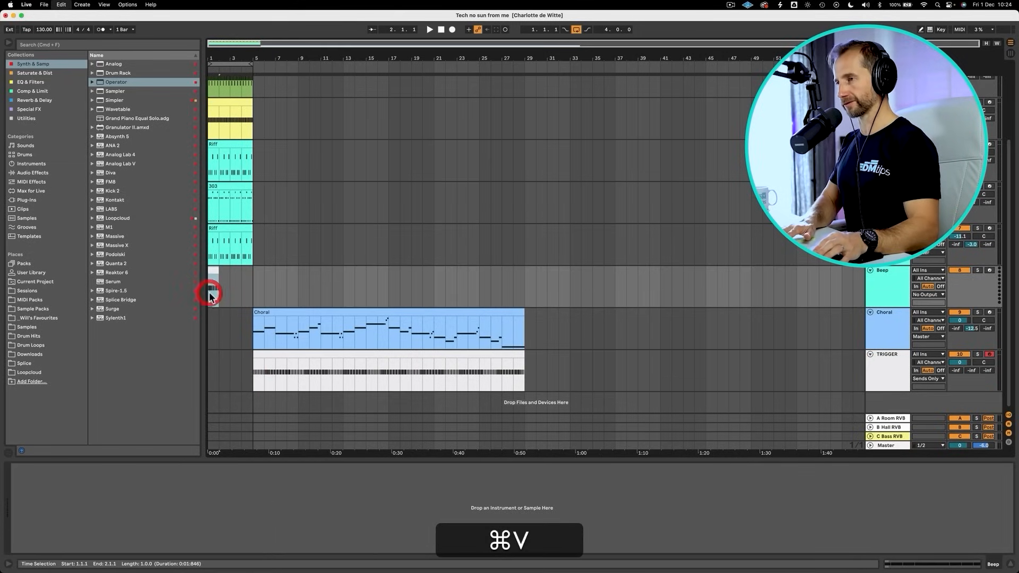
{"action": "key", "text": "super+d"}
{"action": "left_click", "coordinate": [211, 297], "text": "shift"}
{"action": "key", "text": "shift+super+j"}
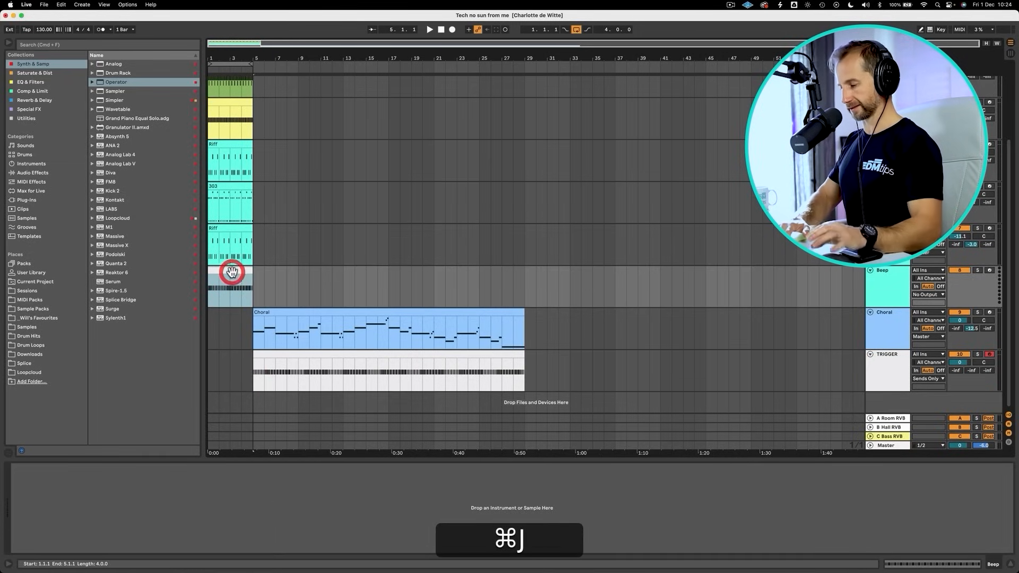
Rename the consolidated clip "Beep" and assign the track's colour to it
{"action": "key", "text": "super+r"}
{"action": "key", "text": "shift+super+r"}
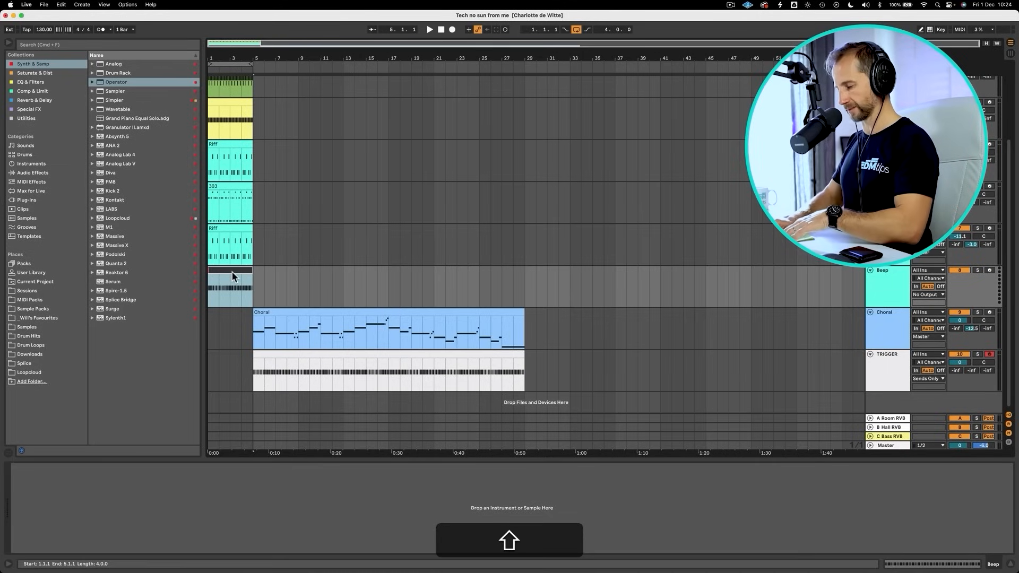
{"action": "type", "text": "Beep"}
{"action": "key", "text": "Return"}
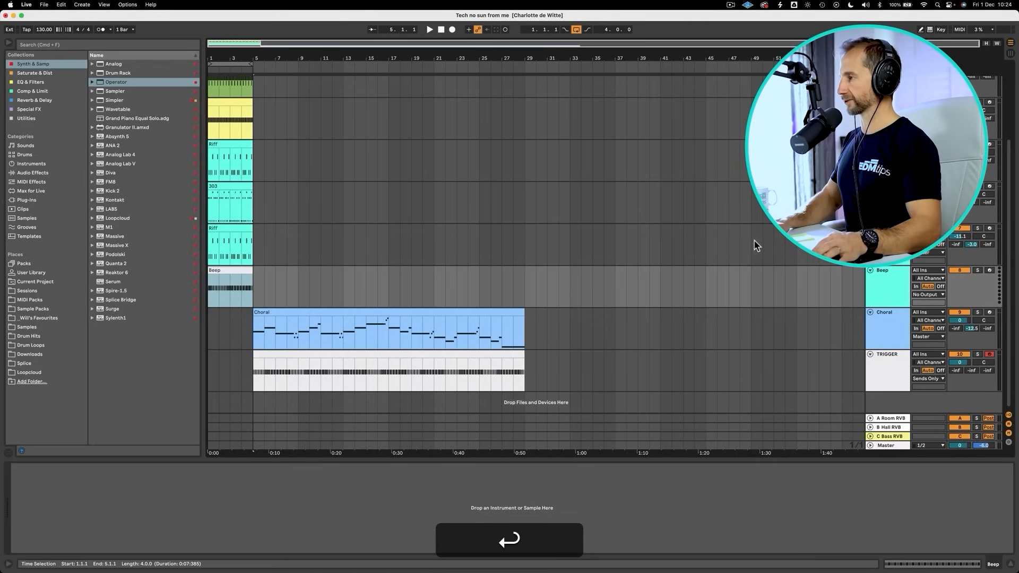
{"action": "right_click", "coordinate": [874, 283]}
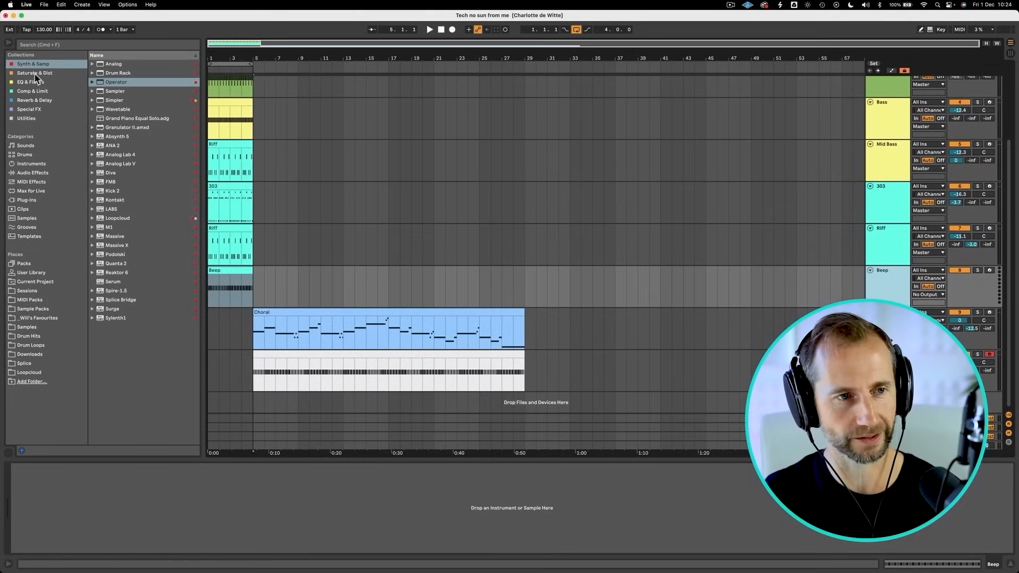
Load Serum onto the Beep track, solo the track and set its volume to -29.6 dB while playing it briefly
{"action": "left_click", "coordinate": [33, 64]}
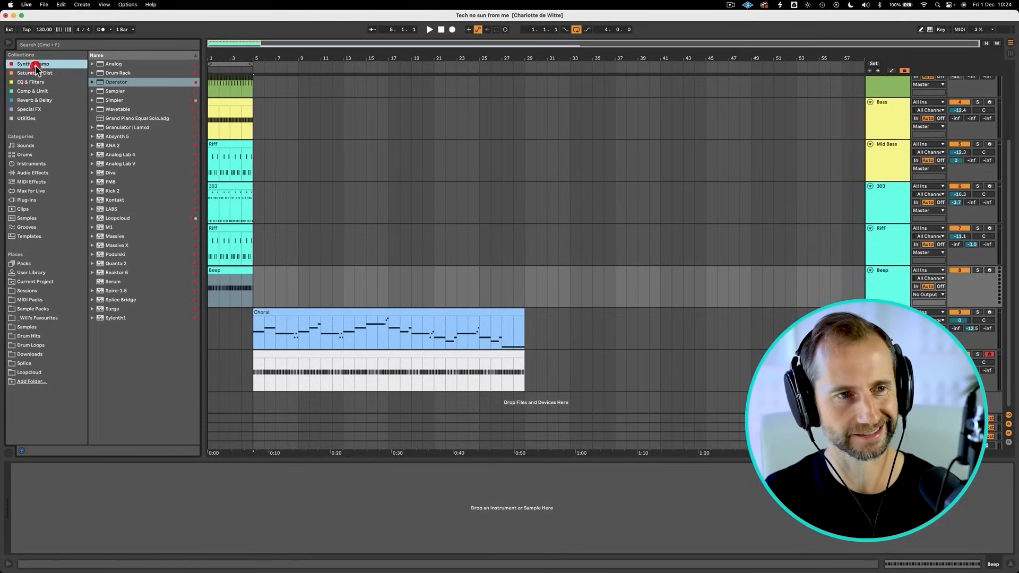
{"action": "left_click", "coordinate": [119, 282]}
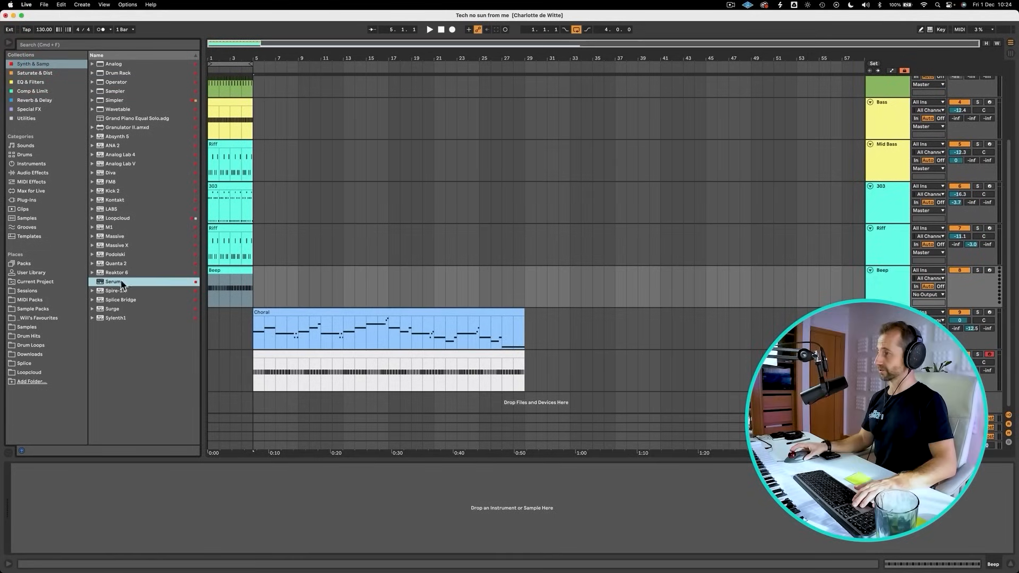
{"action": "left_click_drag", "start_coordinate": [230, 289], "coordinate": [230, 289]}
{"action": "left_click", "coordinate": [894, 285]}
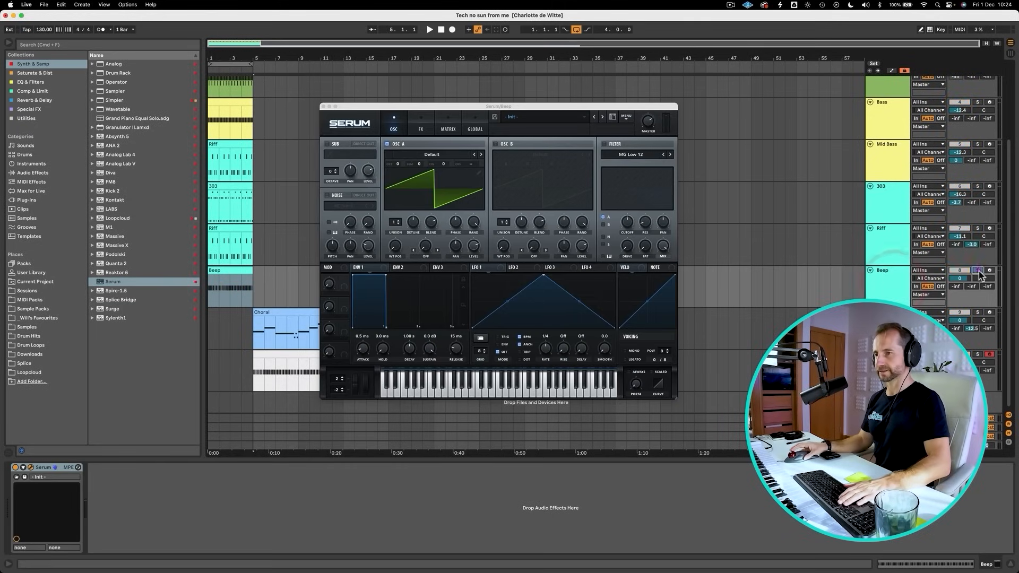
{"action": "key", "text": "space"}
{"action": "mouse_move", "coordinate": [961, 278]}
{"action": "left_mouse_down"}
{"action": "mouse_move", "coordinate": [961, 298]}
{"action": "mouse_move", "coordinate": [961, 280]}
{"action": "left_mouse_up"}
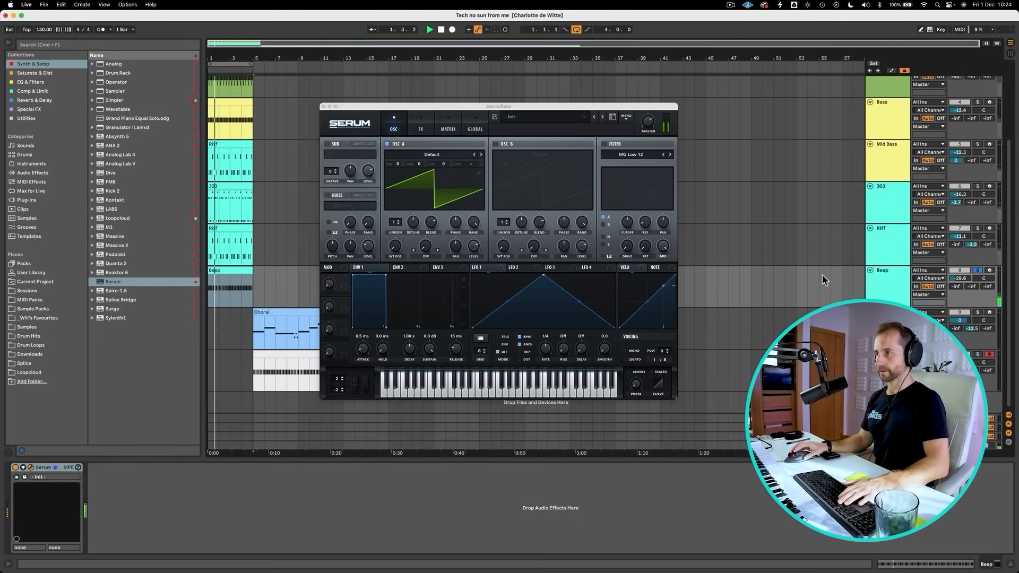
{"action": "key", "text": "space"}
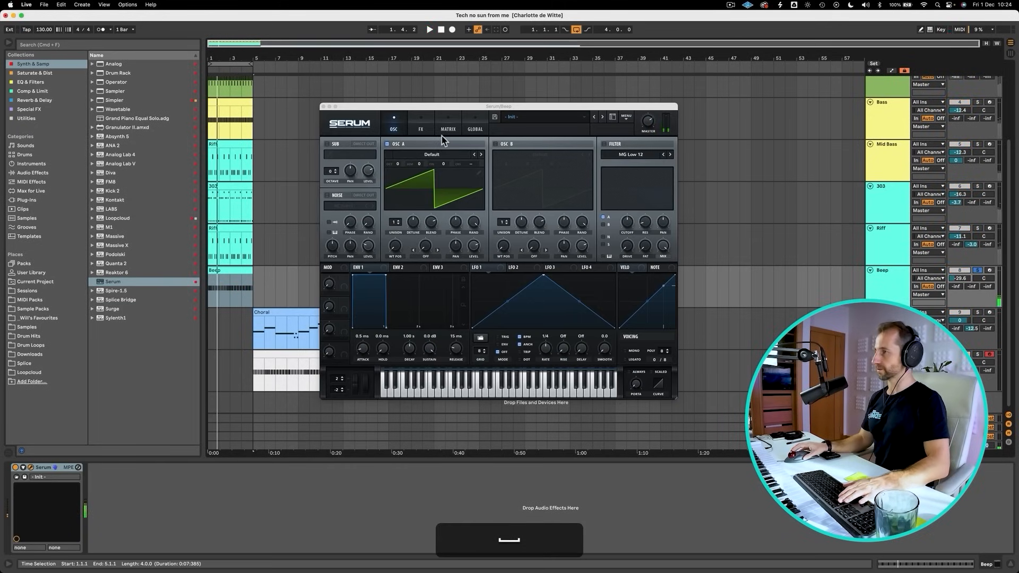
In Beep's Serum, switch off Osc A, enable the sine Sub oscillator at octave 3 and close the plugin window
{"action": "left_click", "coordinate": [387, 144]}
{"action": "left_click", "coordinate": [327, 144]}
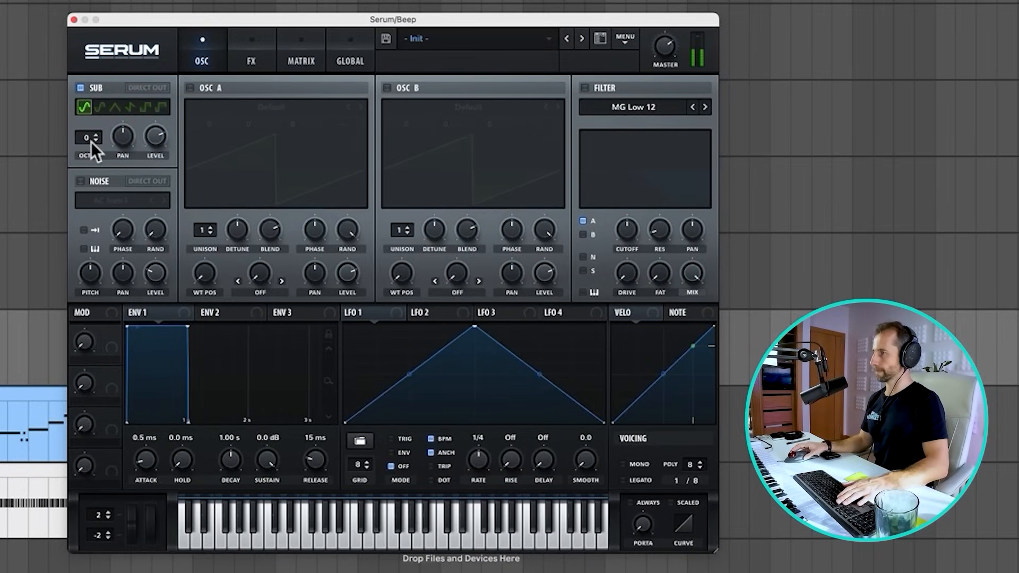
{"action": "mouse_move", "coordinate": [83, 139]}
{"action": "left_mouse_down"}
{"action": "mouse_move", "coordinate": [87, 110]}
{"action": "mouse_move", "coordinate": [88, 141]}
{"action": "left_mouse_up"}
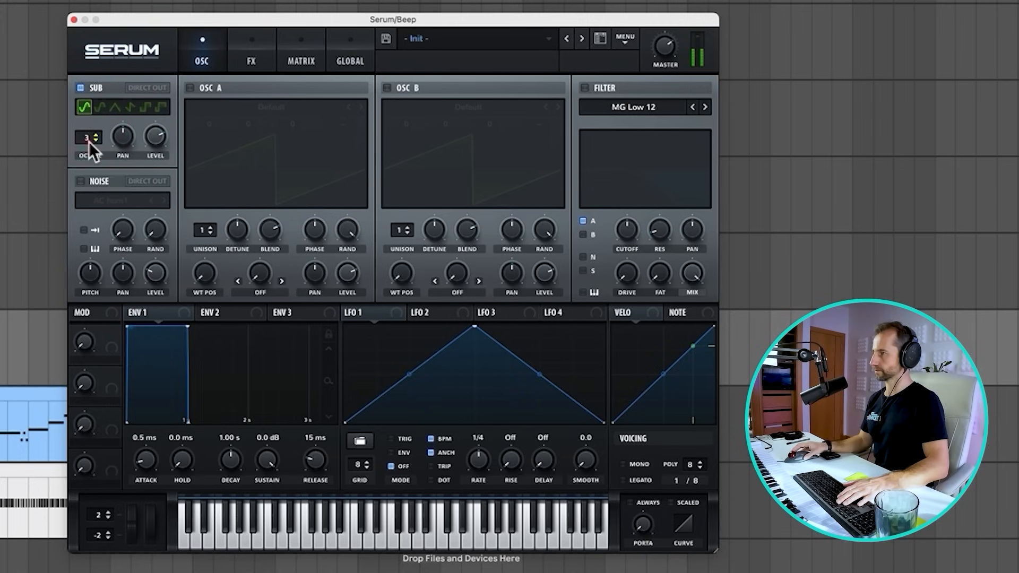
{"action": "left_click", "coordinate": [73, 20]}
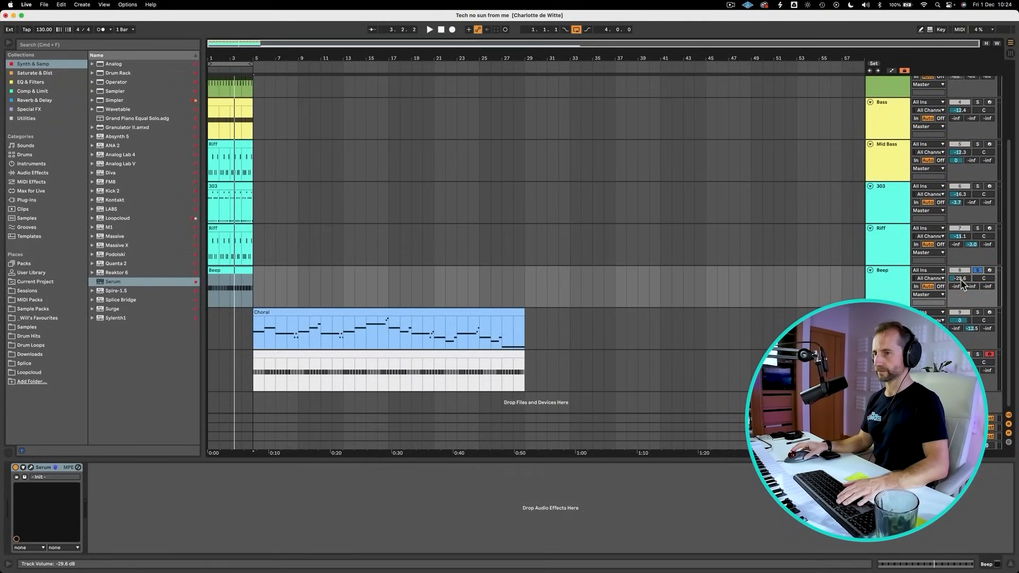
Set Beep's hall reverb send to -9.7 dB, and balance it unsoloed in the full mix at -46.6 dB
{"action": "key", "text": "space"}
{"action": "left_click_drag", "start_coordinate": [971, 286], "coordinate": [971, 289]}
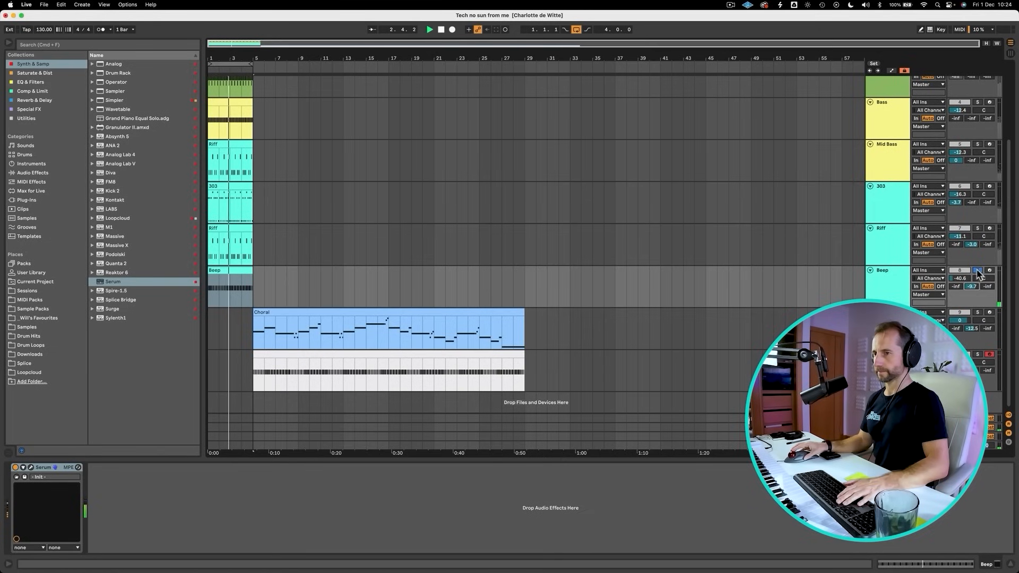
{"action": "key", "text": "space"}
{"action": "left_click_drag", "start_coordinate": [961, 280], "coordinate": [961, 289]}
{"action": "key", "text": "space"}
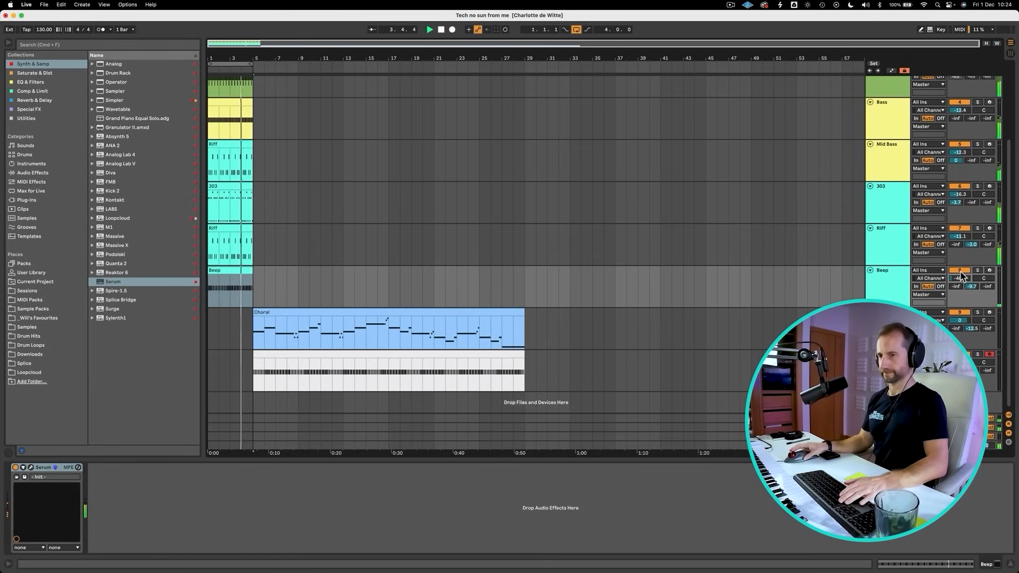
Examine the notes in the Beep clip during playback and return to the track's devices
{"action": "double_click", "coordinate": [230, 271]}
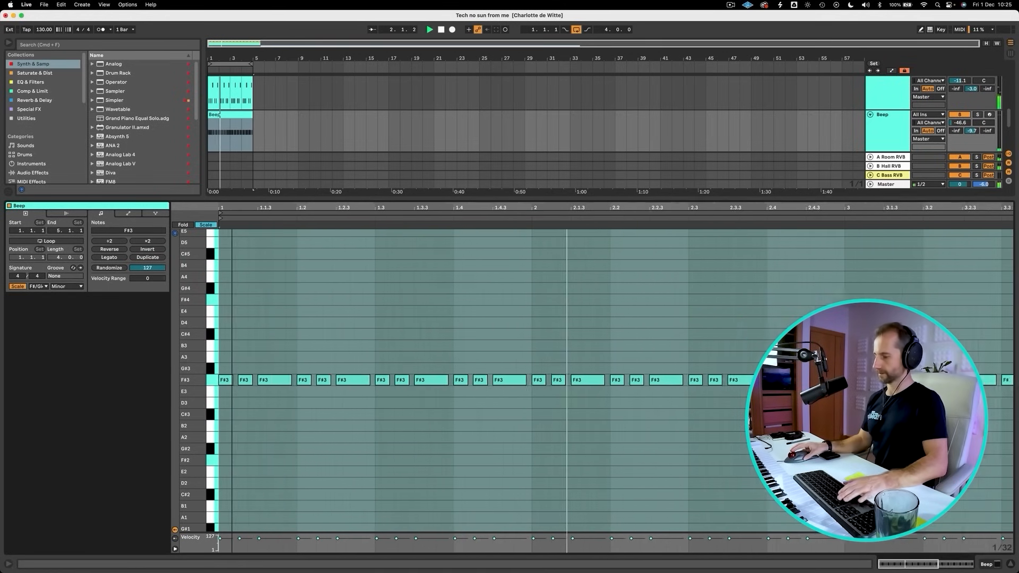
{"action": "key", "text": "shift+Tab"}
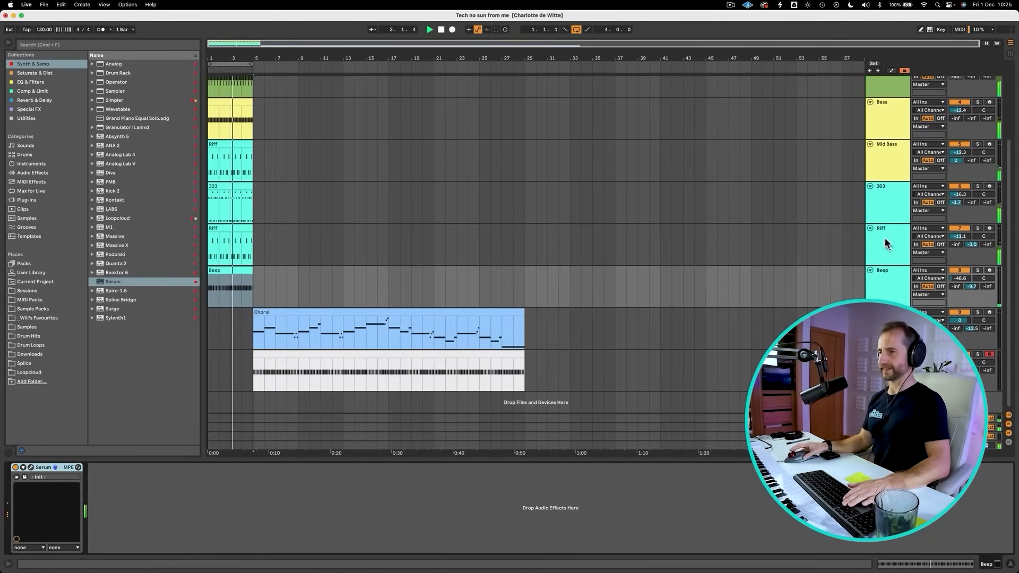
Raise the filter cutoff in the 303 track's Serum while the full loop plays, and stop playback
{"action": "left_click", "coordinate": [884, 218]}
{"action": "left_click", "coordinate": [31, 468]}
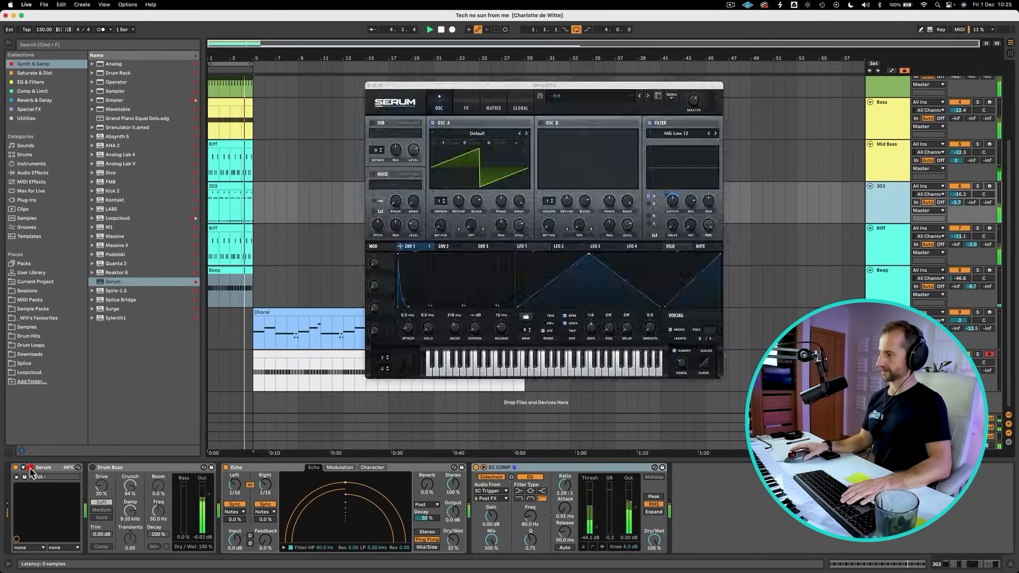
{"action": "mouse_move", "coordinate": [672, 202]}
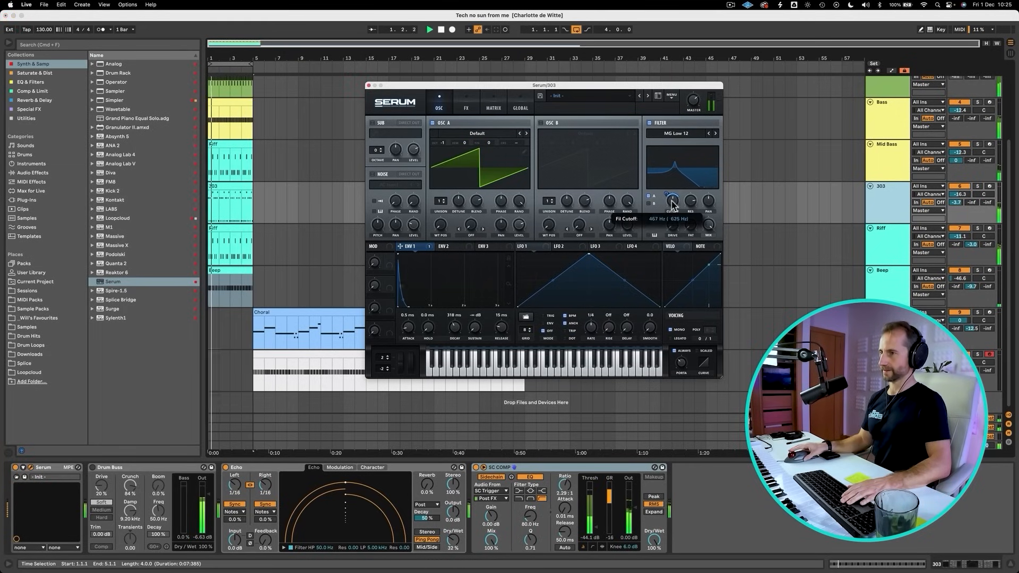
{"action": "left_click_drag", "start_coordinate": [673, 202], "coordinate": [670, 178]}
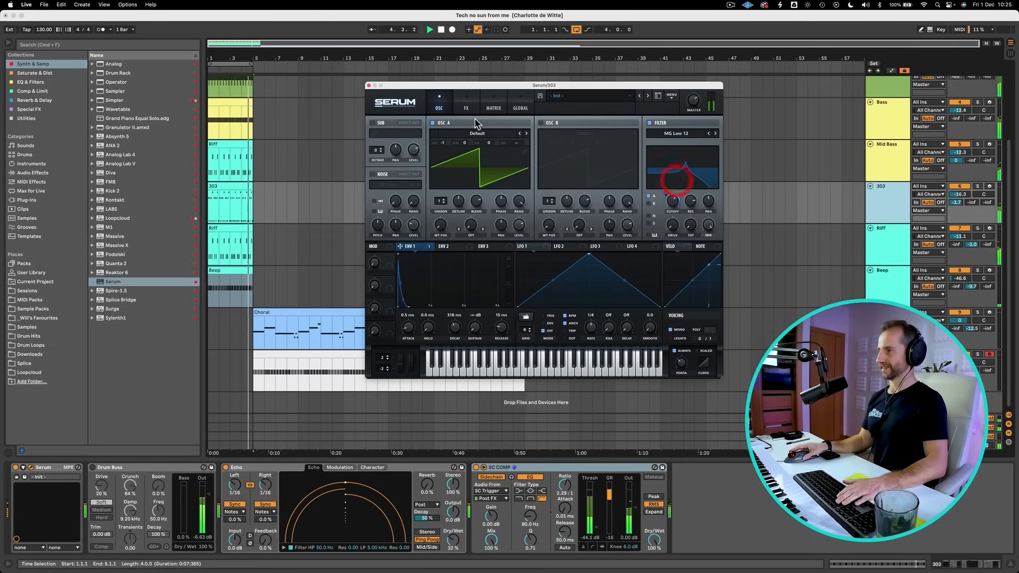
{"action": "key", "text": "space"}
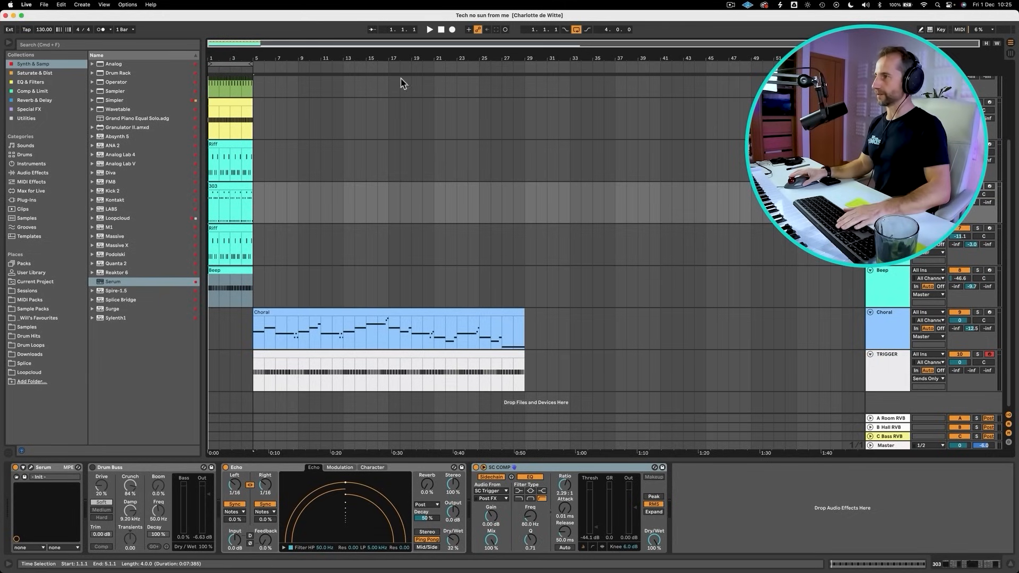
Collapse the TRIGGER track and play the Choral part from its start at bar 5
{"action": "left_click_drag", "start_coordinate": [402, 58], "coordinate": [400, 63]}
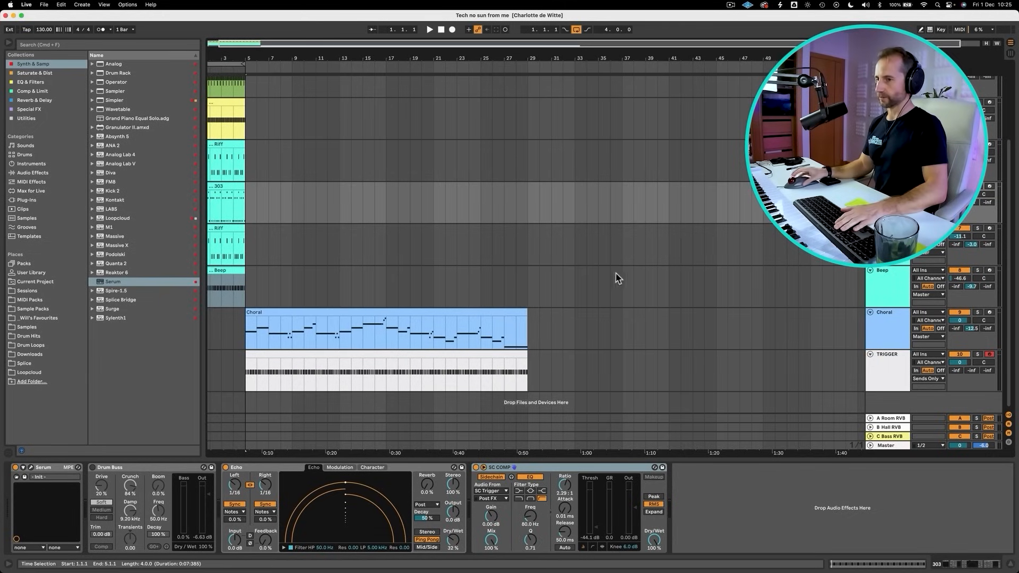
{"action": "left_click", "coordinate": [876, 377]}
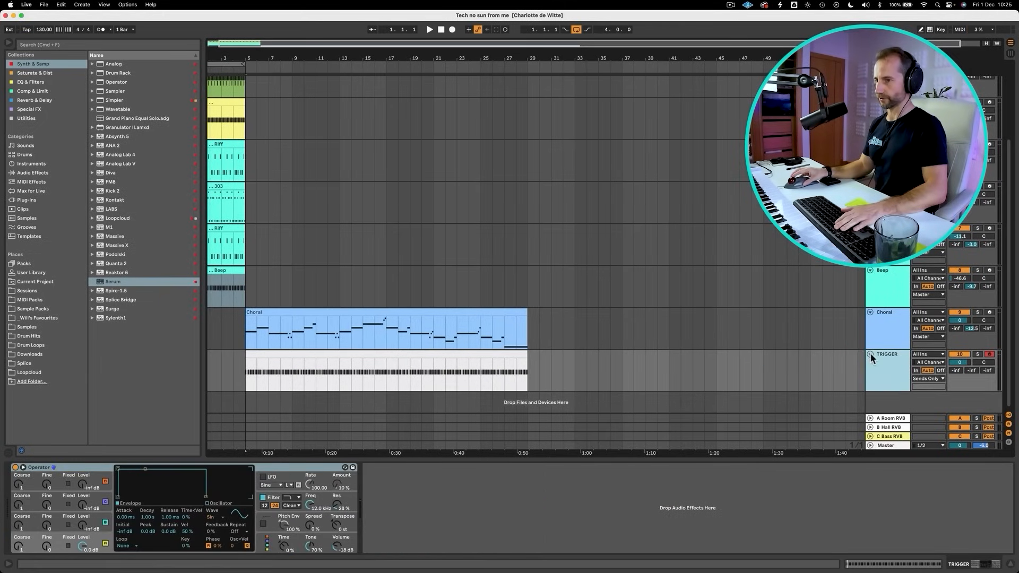
{"action": "left_click", "coordinate": [870, 353]}
{"action": "left_click", "coordinate": [241, 336]}
{"action": "key", "text": "space"}
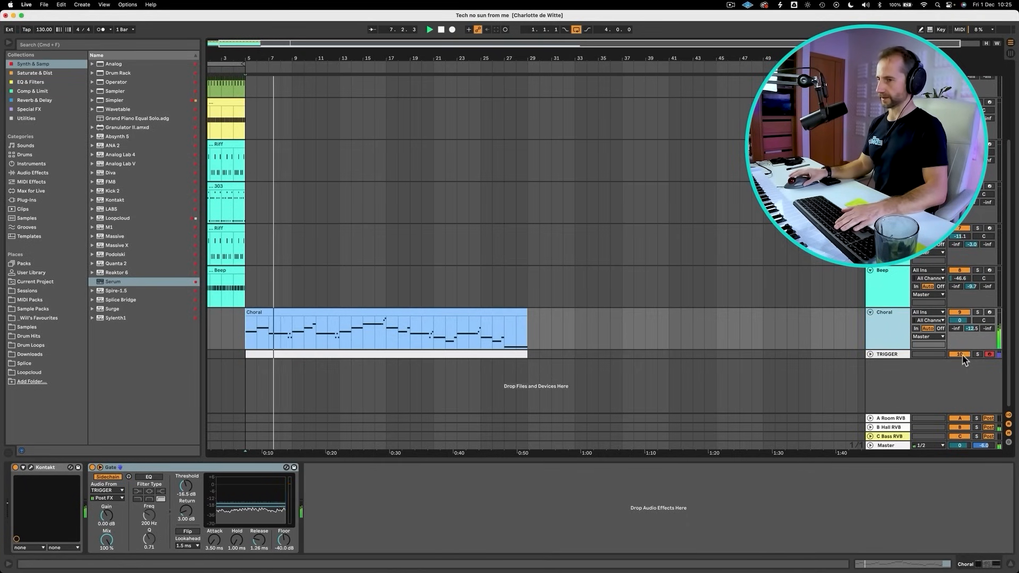
Try softening the TRIGGER track's Operator envelope during playback with a 52.1 ms release and a -1.4 dB peak
{"action": "left_click", "coordinate": [891, 355]}
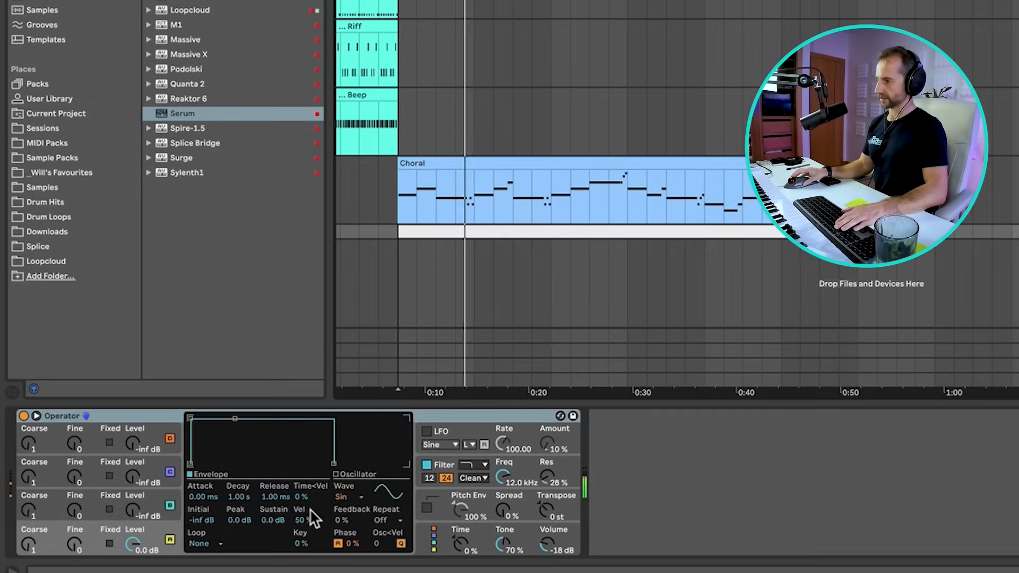
{"action": "mouse_move", "coordinate": [274, 497]}
{"action": "left_mouse_down"}
{"action": "mouse_move", "coordinate": [274, 472]}
{"action": "mouse_move", "coordinate": [274, 483]}
{"action": "left_mouse_up"}
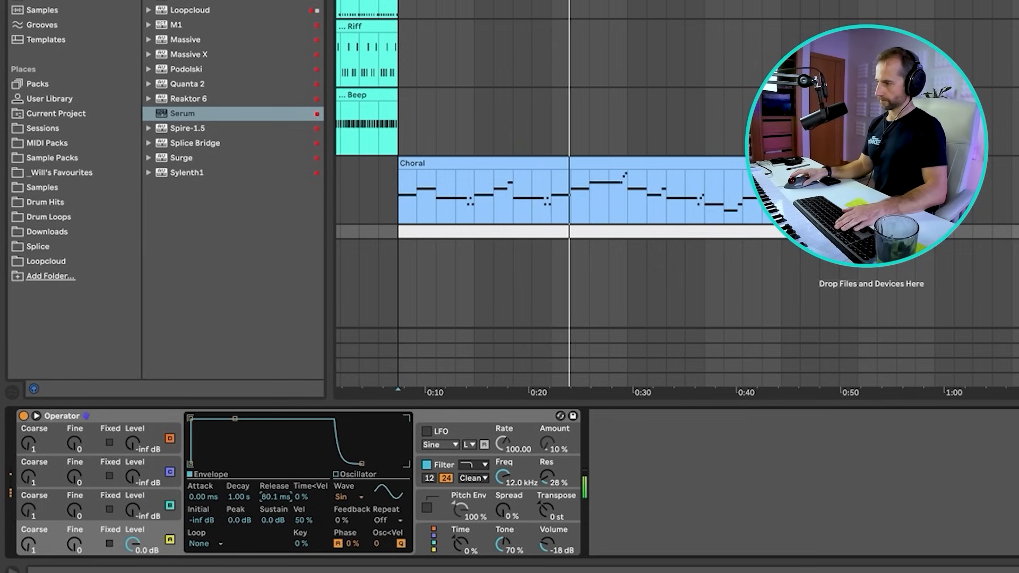
{"action": "left_click", "coordinate": [191, 418]}
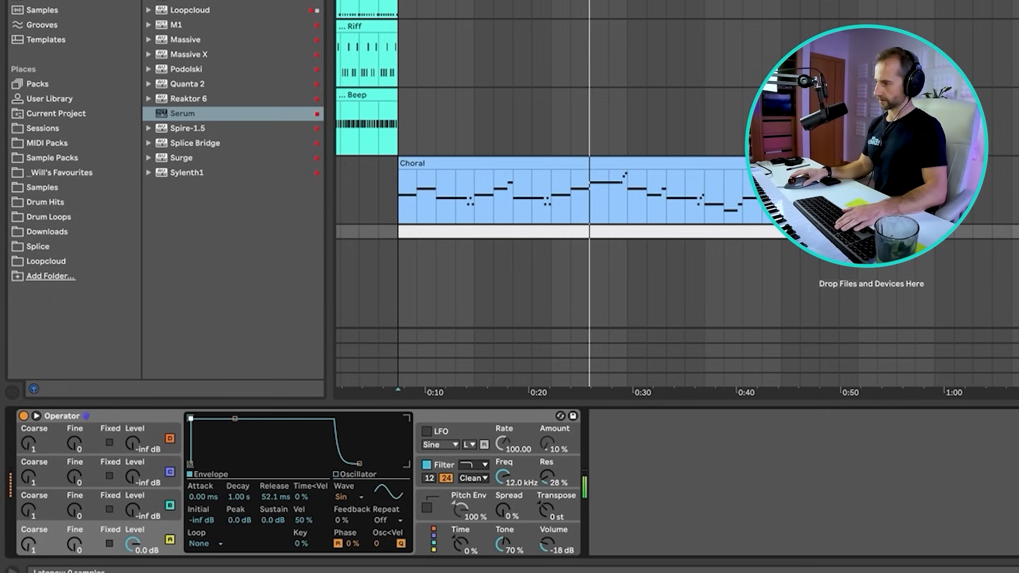
{"action": "mouse_move", "coordinate": [191, 418]}
{"action": "left_mouse_down"}
{"action": "mouse_move", "coordinate": [231, 418]}
{"action": "mouse_move", "coordinate": [196, 418]}
{"action": "left_mouse_up"}
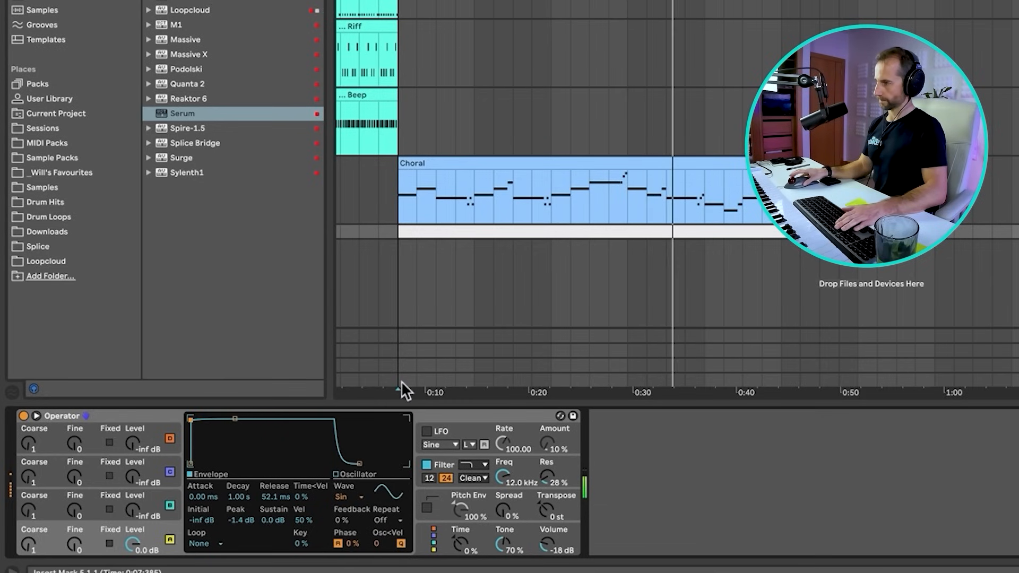
{"action": "key", "text": "space"}
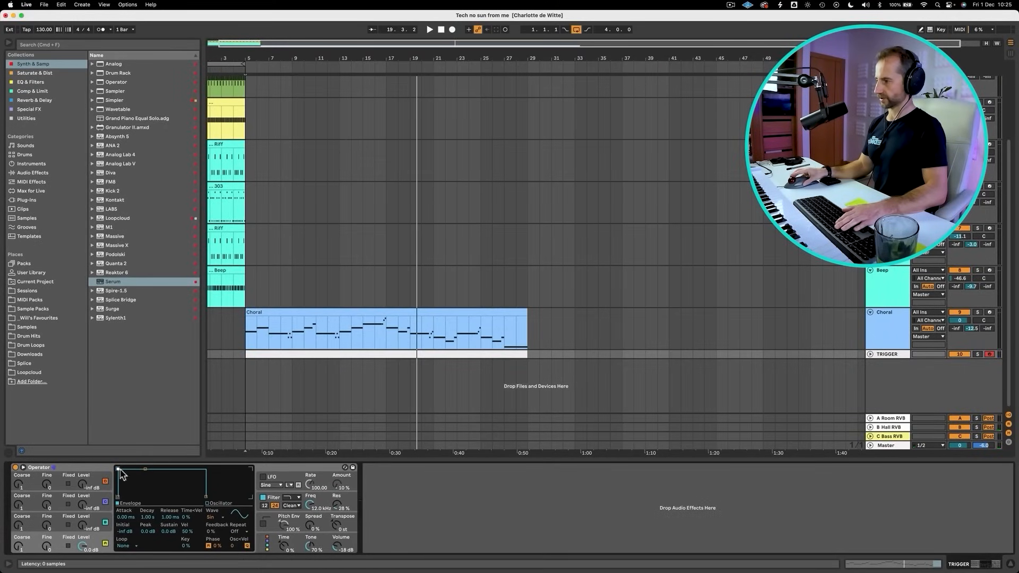
Play the Choral track while adjusting its Gate attack, and fold the Gate device
{"action": "left_click", "coordinate": [887, 321]}
{"action": "key", "text": "space"}
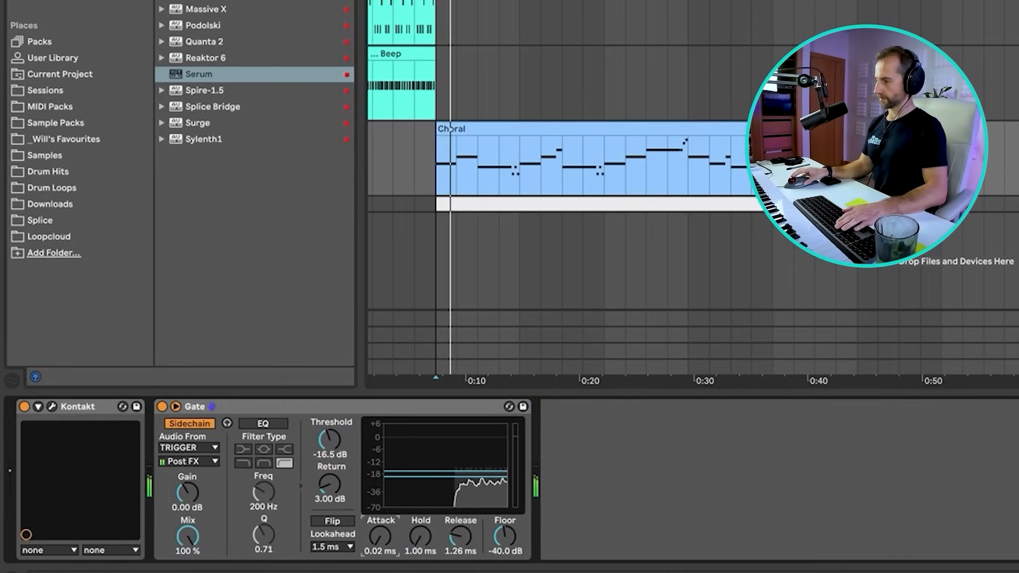
{"action": "mouse_move", "coordinate": [387, 547]}
{"action": "left_mouse_down"}
{"action": "mouse_move", "coordinate": [386, 500]}
{"action": "mouse_move", "coordinate": [386, 548]}
{"action": "mouse_move", "coordinate": [387, 529]}
{"action": "left_mouse_up"}
{"action": "left_click", "coordinate": [303, 407]}
{"action": "key", "text": "Delete"}
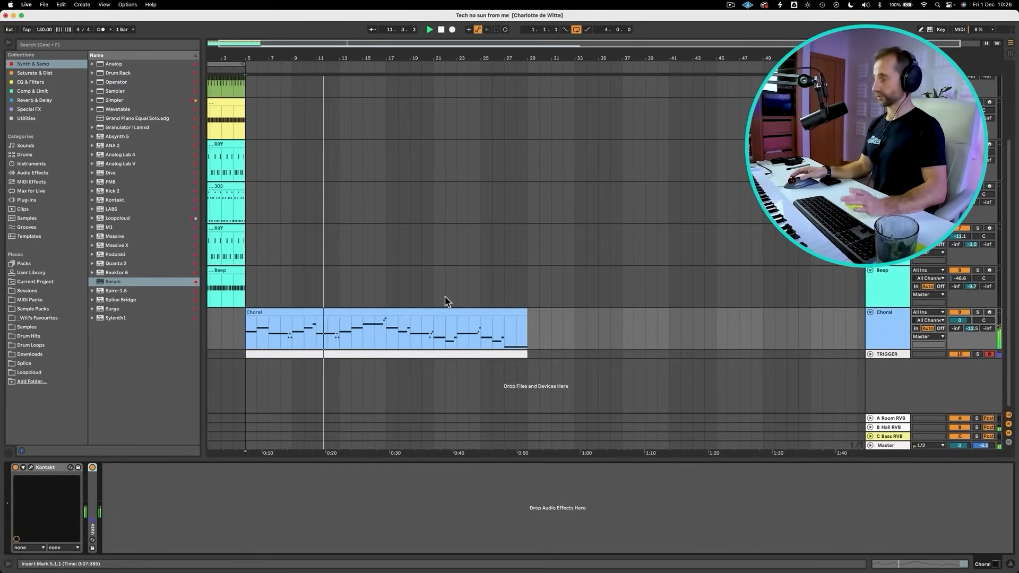
{"action": "key", "text": "space"}
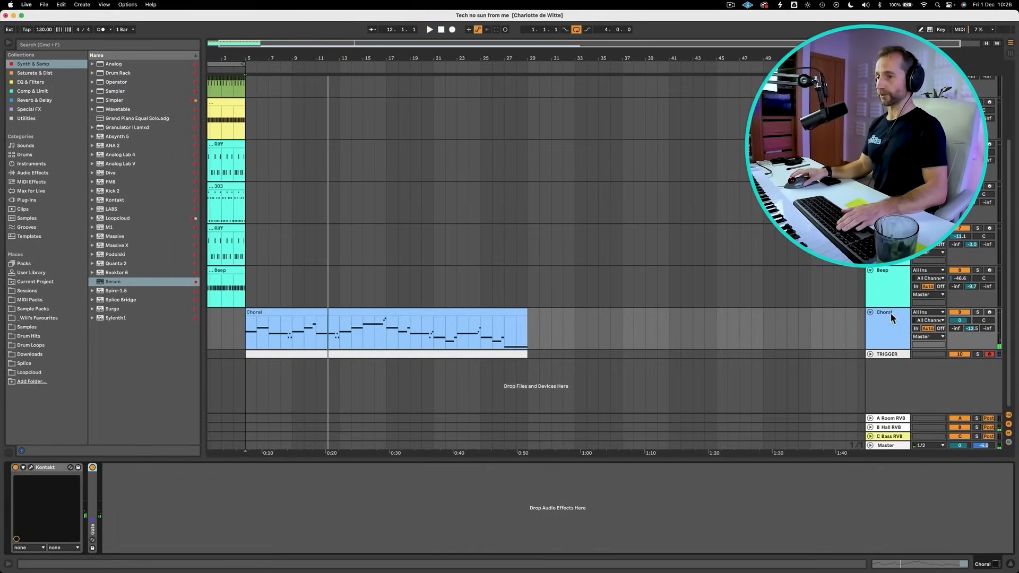
Insert a MIDI track below Mid Bass, name it Reese and colour it yellow
{"action": "left_click", "coordinate": [888, 150]}
{"action": "key", "text": "super+shift+t"}
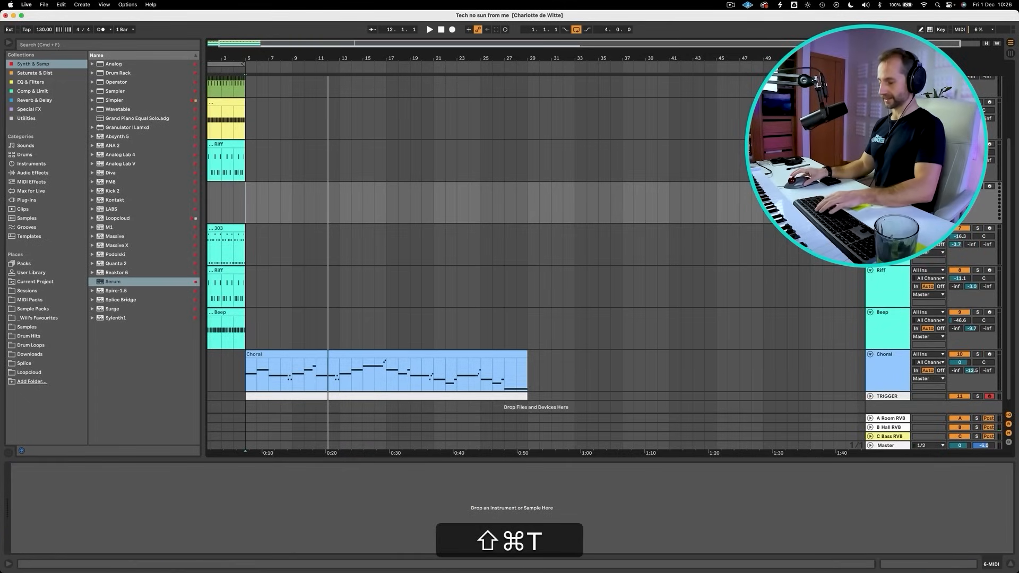
{"action": "key", "text": "super+r"}
{"action": "key", "text": "super+shift+r"}
{"action": "type", "text": "Reese"}
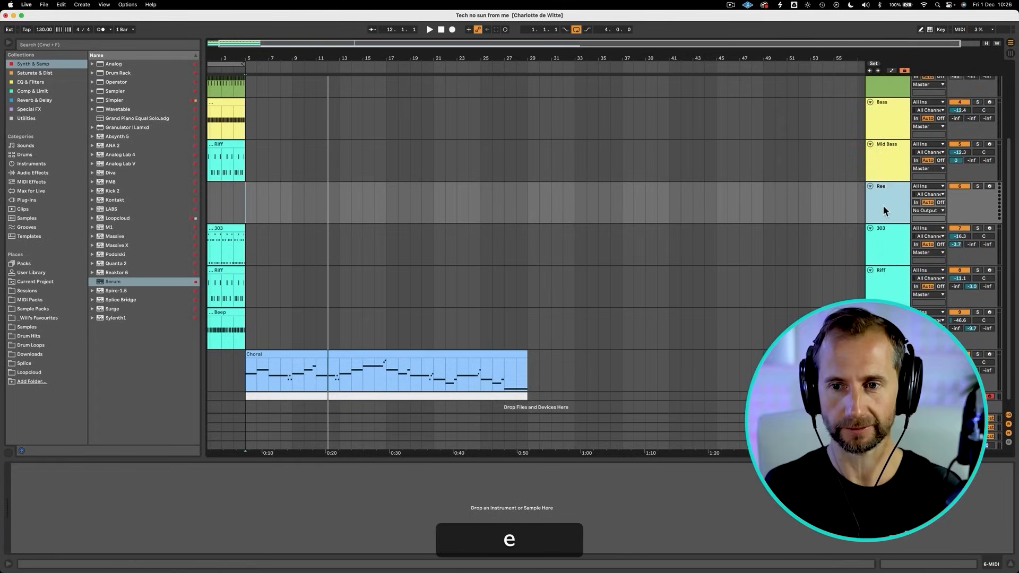
{"action": "key", "text": "Return"}
{"action": "right_click", "coordinate": [883, 205]}
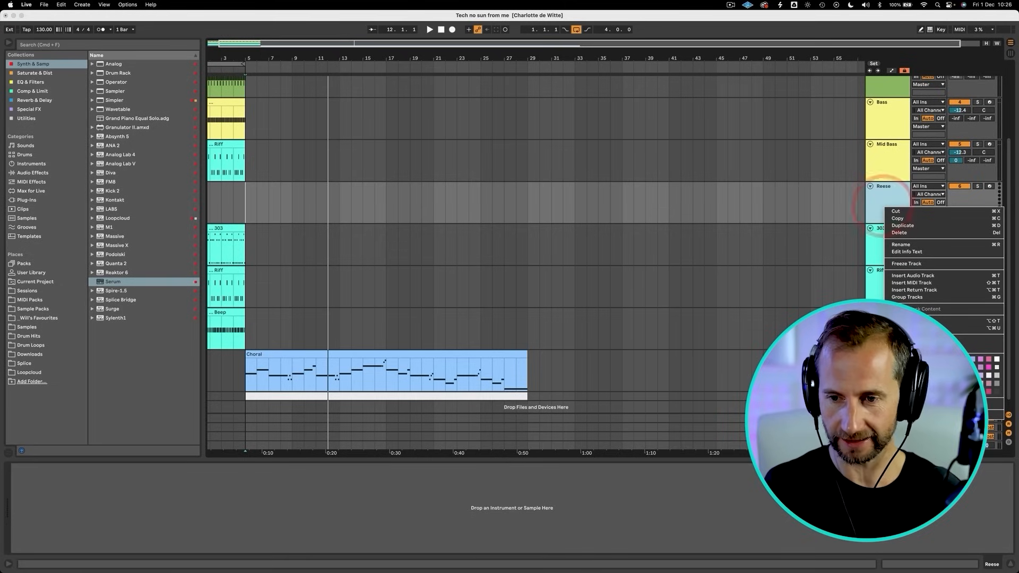
{"action": "key", "text": "Escape"}
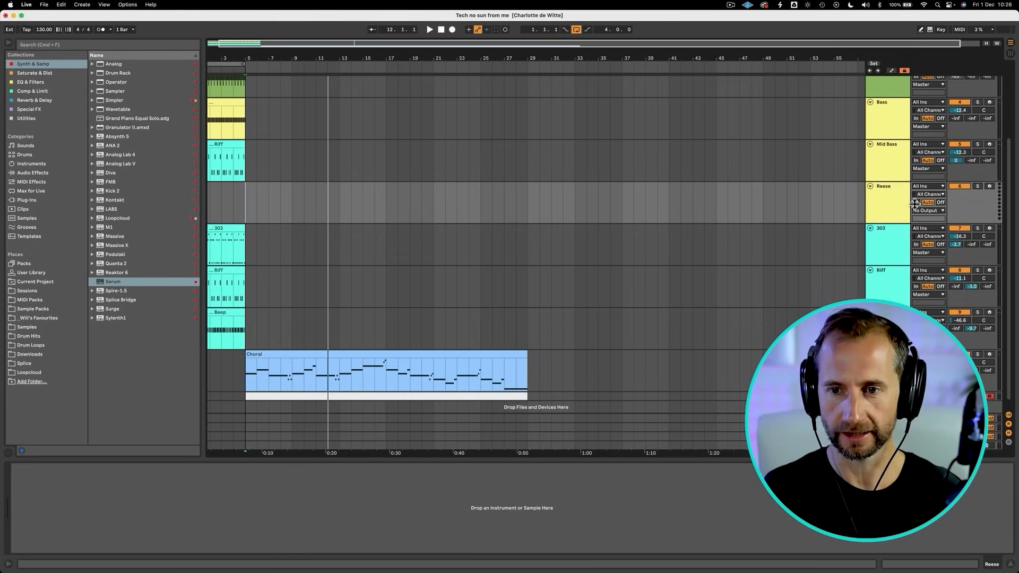
Create an eight-bar MIDI clip on the Reese track from bar 13 to 21 and name it Reese
{"action": "left_click", "coordinate": [264, 211]}
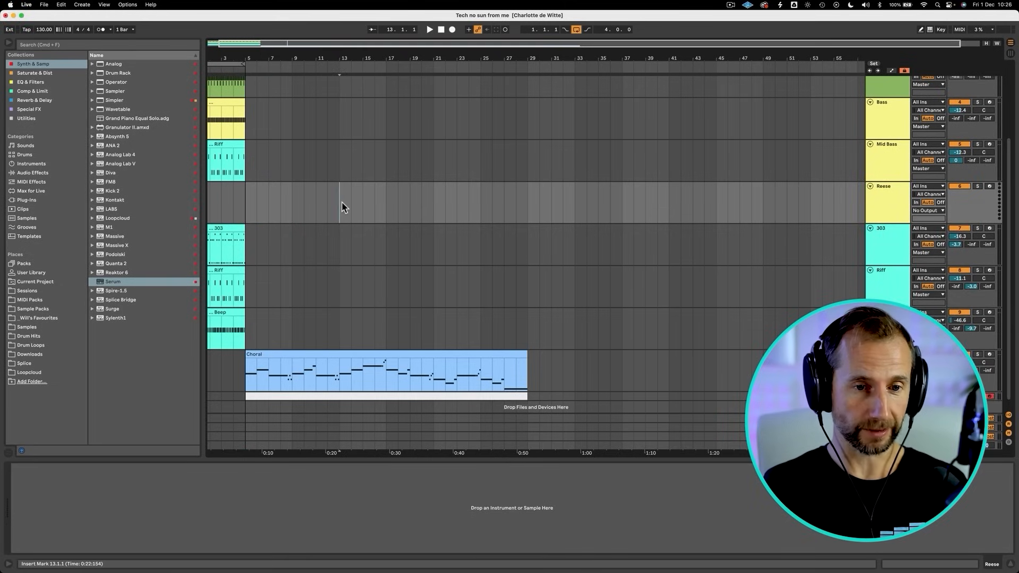
{"action": "left_click_drag", "start_coordinate": [343, 207], "coordinate": [431, 205]}
{"action": "key", "text": "super+shift+m"}
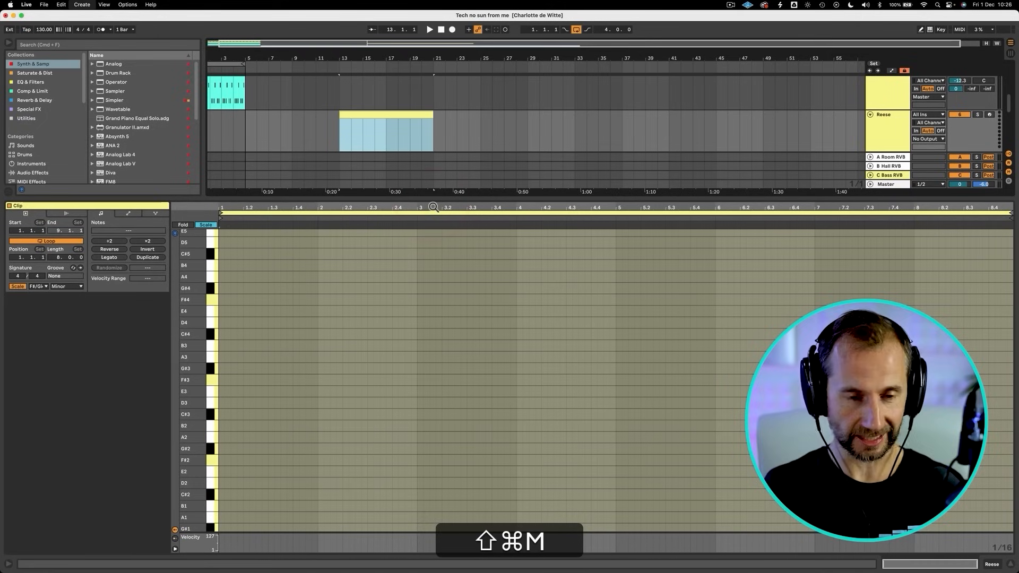
{"action": "key", "text": "super+shift+r"}
{"action": "type", "text": "Reese"}
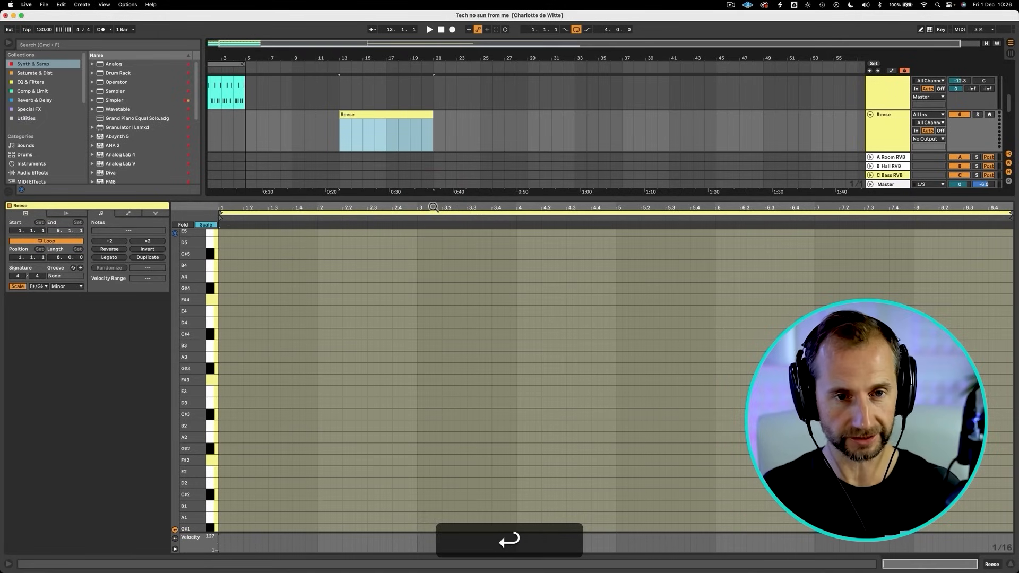
{"action": "key", "text": "Return"}
{"action": "key", "text": "shift+Tab"}
Audition the Choral part from bar 9 and move the Reese clip to start there
{"action": "left_click", "coordinate": [288, 190]}
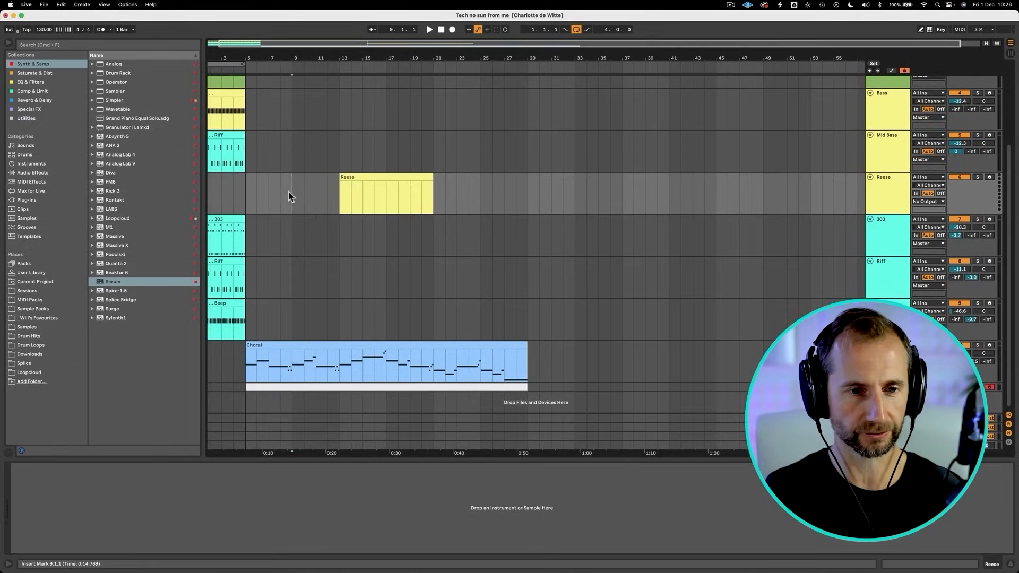
{"action": "key", "text": "space"}
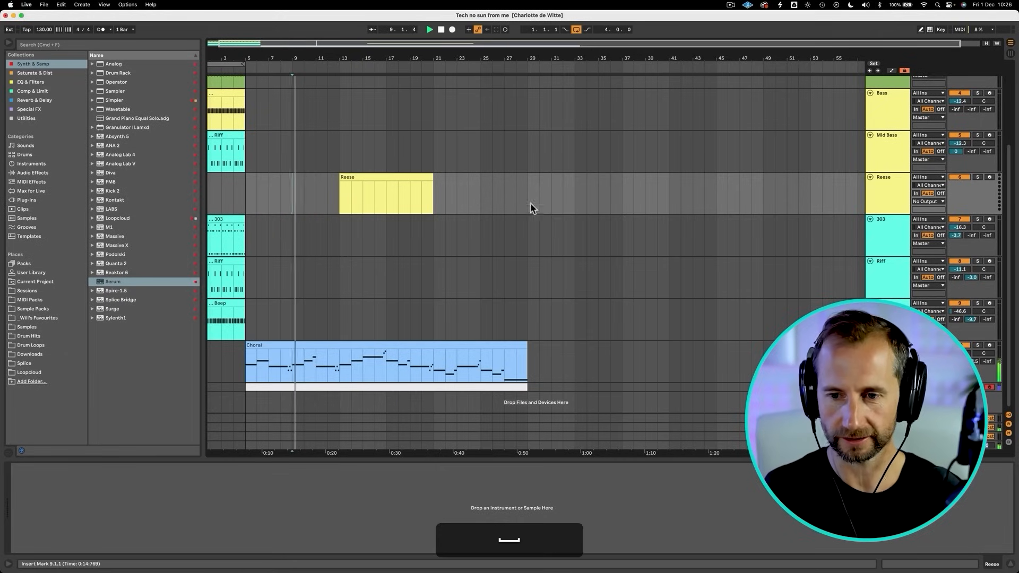
{"action": "key", "text": "space"}
{"action": "left_click_drag", "start_coordinate": [361, 180], "coordinate": [321, 182]}
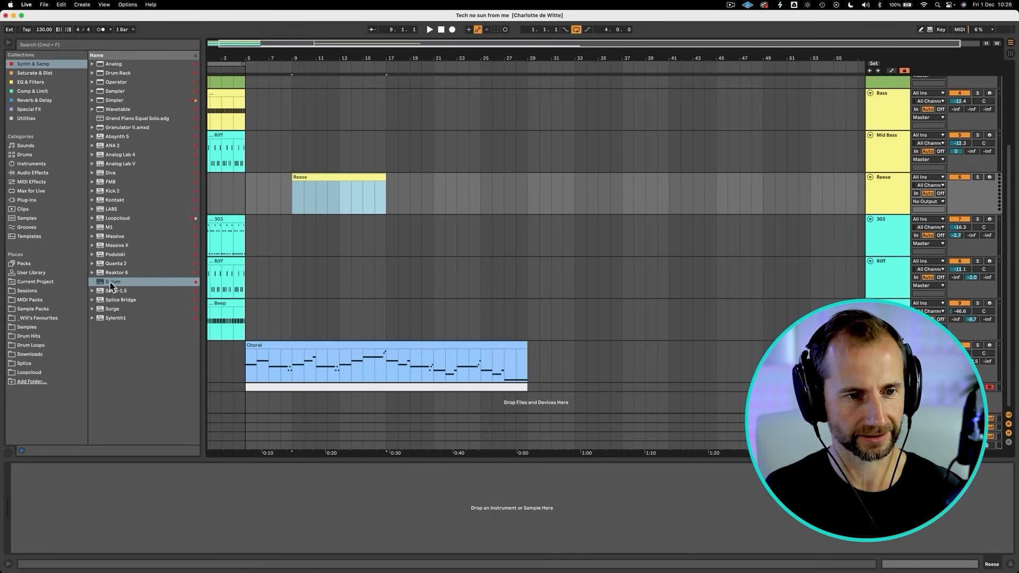
Load Serum on the Reese track, armed at -3.4 dB, with more Osc A unison voices and the MG Low 12 filter on
{"action": "left_click_drag", "start_coordinate": [109, 281], "coordinate": [319, 194]}
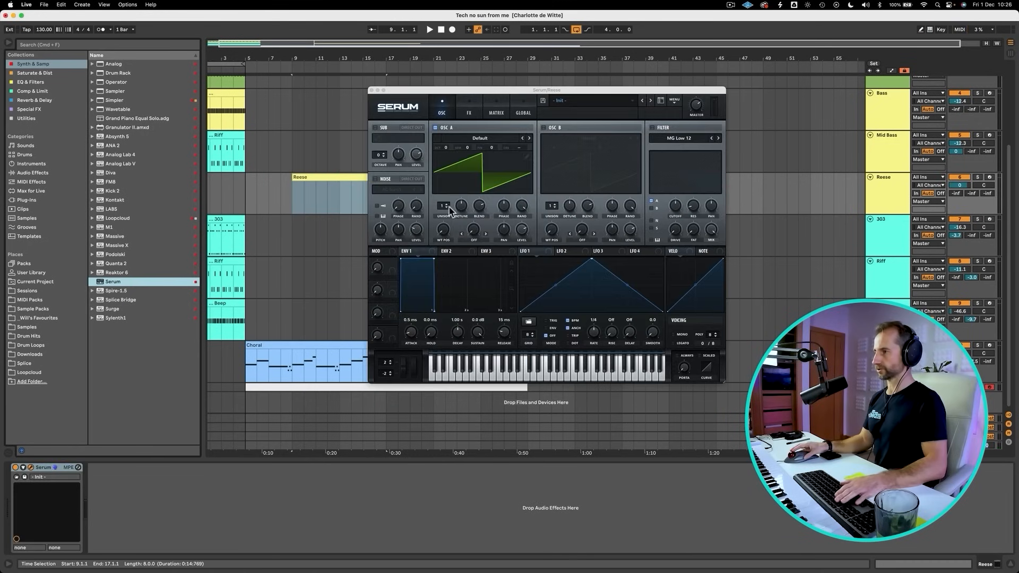
{"action": "mouse_move", "coordinate": [450, 210]}
{"action": "left_mouse_down"}
{"action": "mouse_move", "coordinate": [443, 200]}
{"action": "mouse_move", "coordinate": [461, 203]}
{"action": "left_mouse_up"}
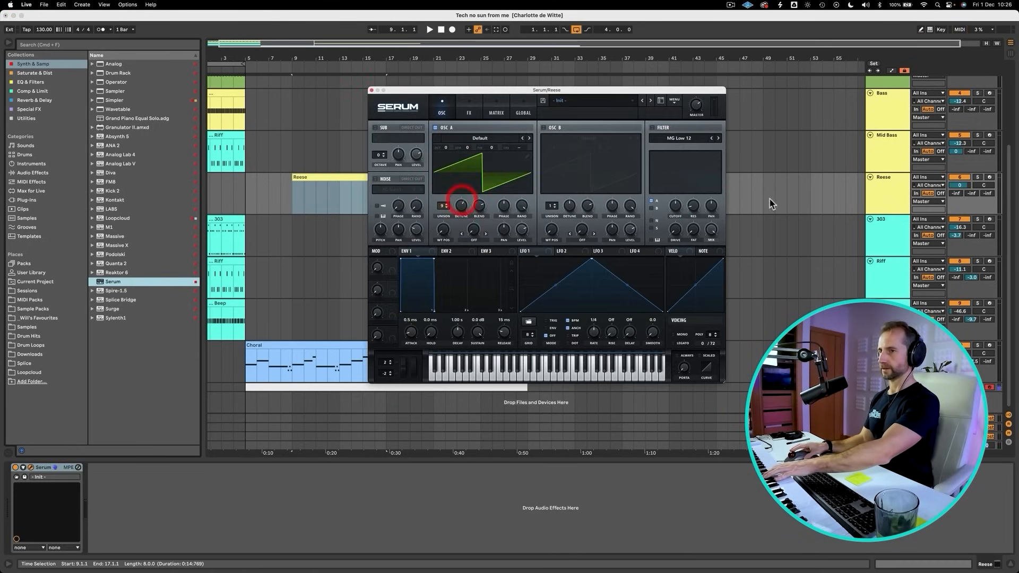
{"action": "left_click", "coordinate": [989, 177]}
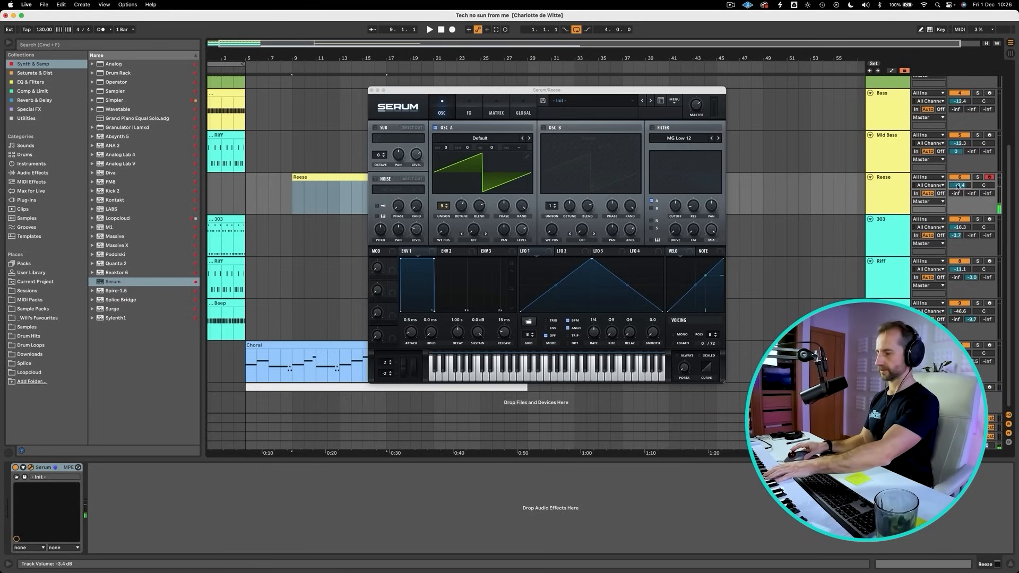
{"action": "left_click", "coordinate": [652, 128]}
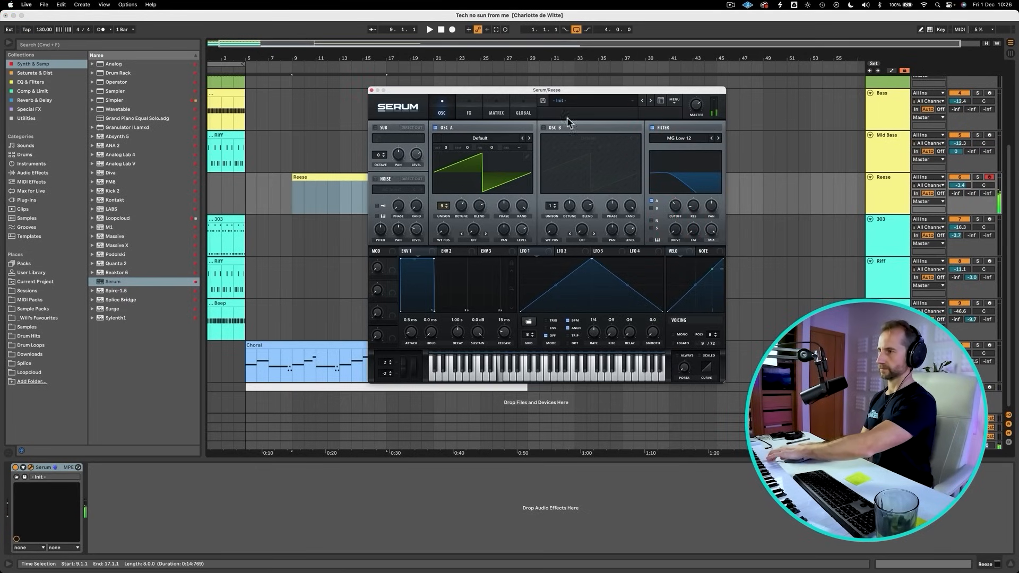
{"action": "left_click", "coordinate": [371, 91]}
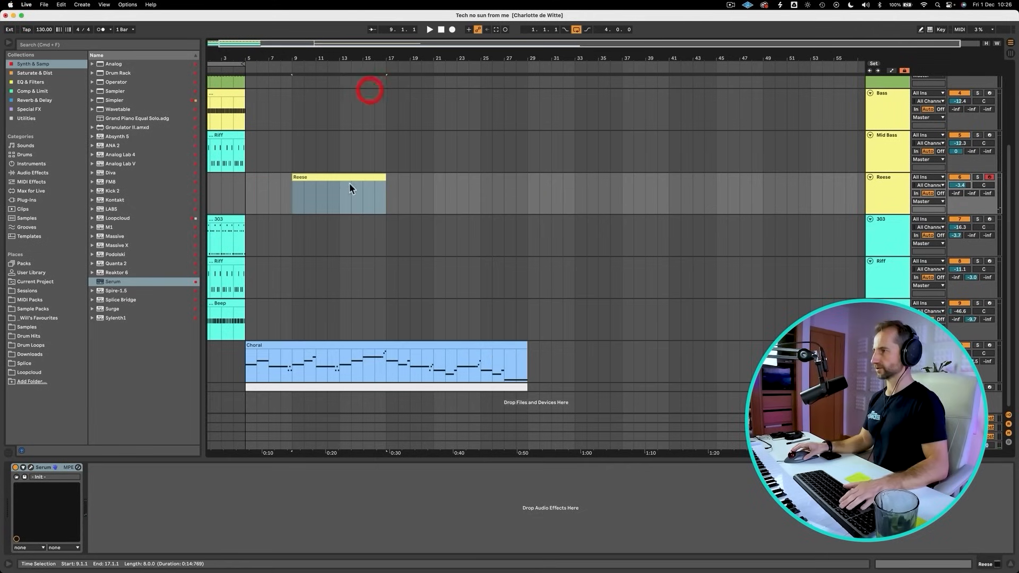
Open the Reese clip's notes, set the grid to 1/2 and draw a one-bar D2 note at the start
{"action": "key", "text": "space"}
{"action": "double_click", "coordinate": [301, 176]}
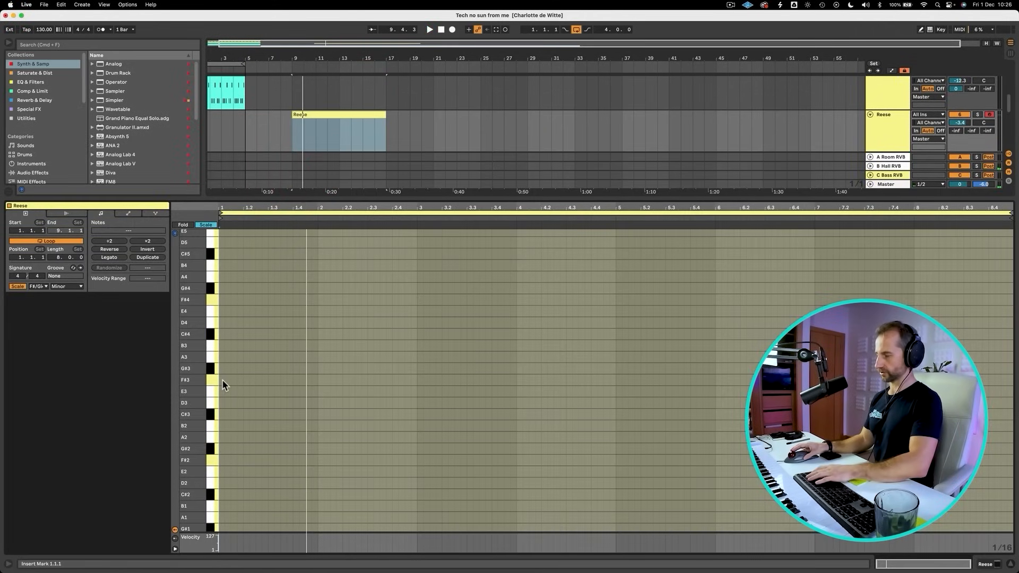
{"action": "key", "text": "super"}
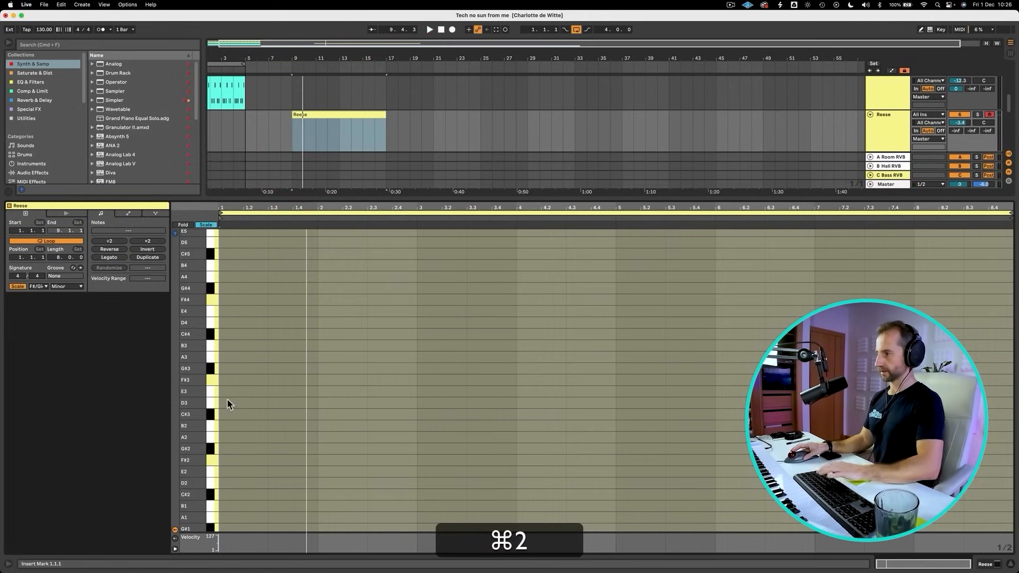
{"action": "double_click", "coordinate": [231, 385]}
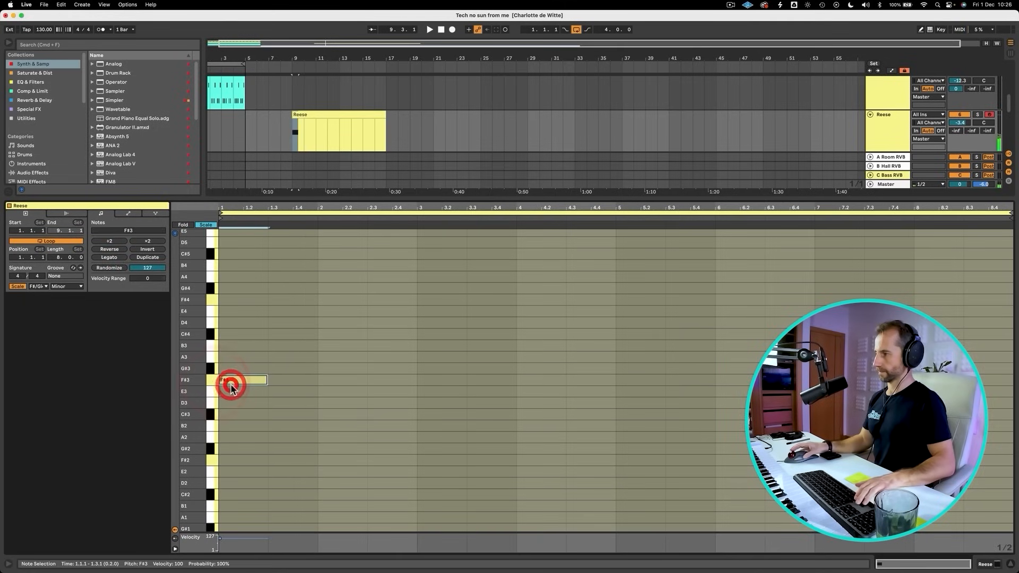
{"action": "key", "text": "shift+Down"}
{"action": "key", "text": "Down"}
{"action": "key", "text": "Down"}
{"action": "key", "text": "Down"}
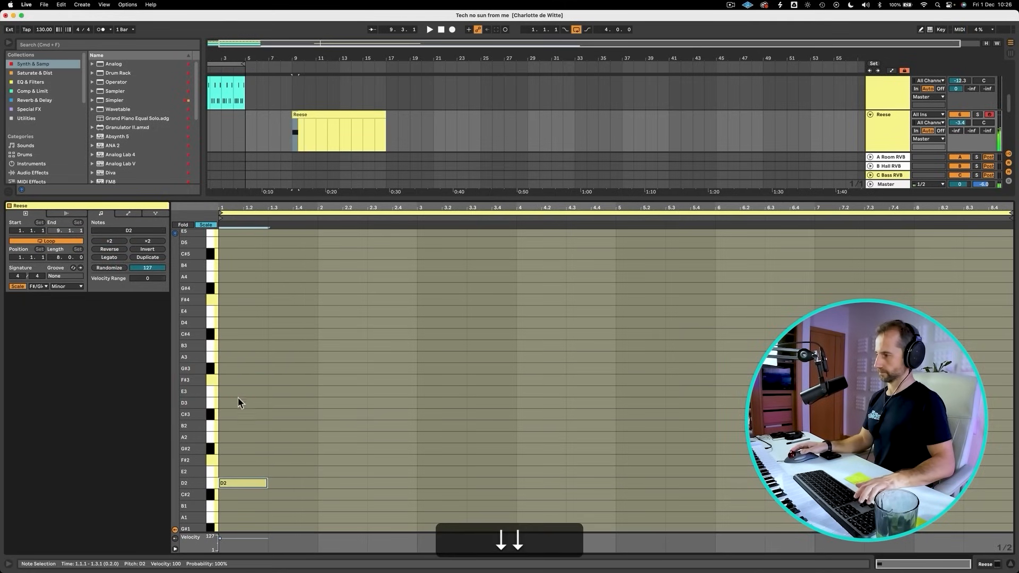
{"action": "key", "text": "Up"}
{"action": "left_click_drag", "start_coordinate": [265, 486], "coordinate": [615, 461]}
Add a one-bar E2 note in bar 2 and a two-bar F#2 note from bar 3, and lower the Reese track to -6.9 dB
{"action": "key", "text": "space"}
{"action": "double_click", "coordinate": [327, 471]}
{"action": "double_click", "coordinate": [426, 460]}
{"action": "key", "text": "space"}
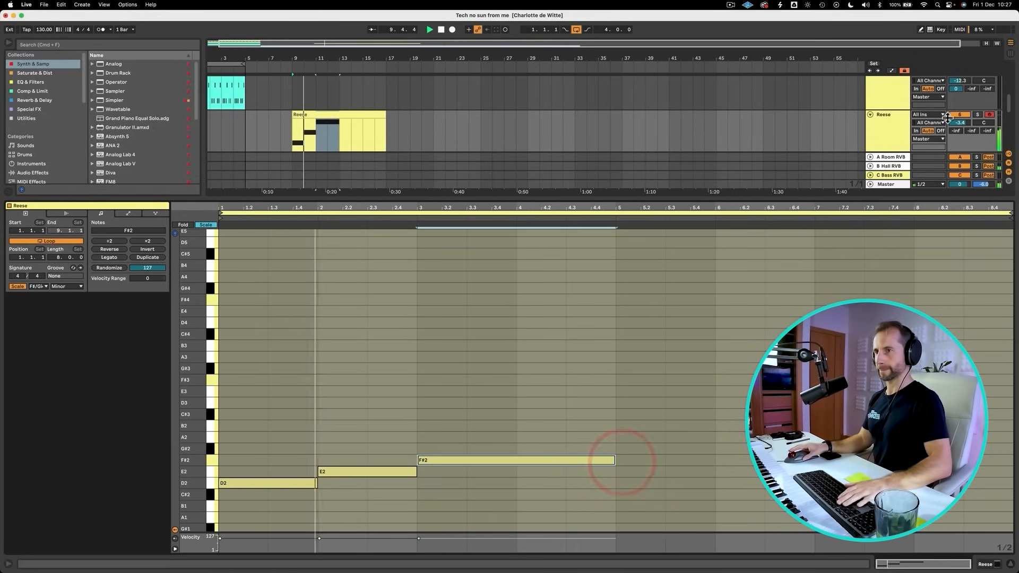
{"action": "left_click_drag", "start_coordinate": [959, 122], "coordinate": [956, 131]}
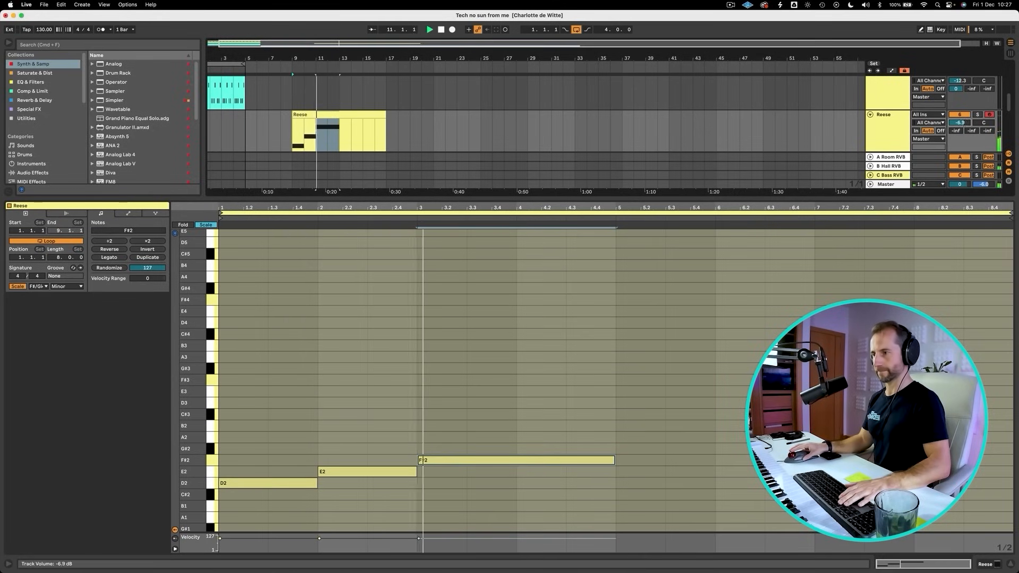
Consolidate the Reese clips spanning bars 9 to 13 into one four-bar clip, move it to bar 13 and play it
{"action": "key", "text": "shift+Tab"}
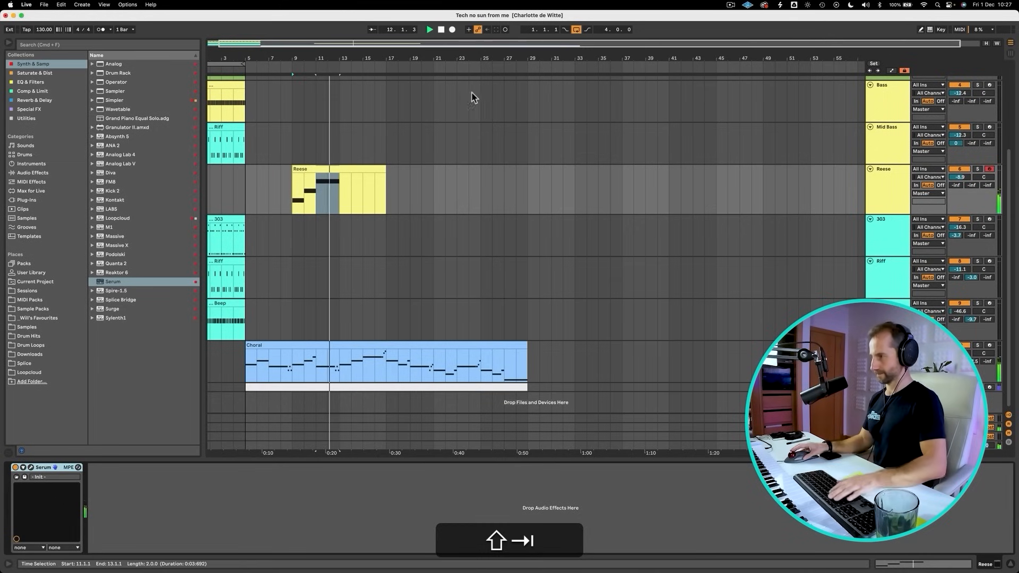
{"action": "mouse_move", "coordinate": [336, 176]}
{"action": "left_mouse_down"}
{"action": "mouse_move", "coordinate": [402, 175]}
{"action": "mouse_move", "coordinate": [325, 171]}
{"action": "left_mouse_up"}
{"action": "left_click", "coordinate": [307, 168]}
{"action": "key", "text": "space"}
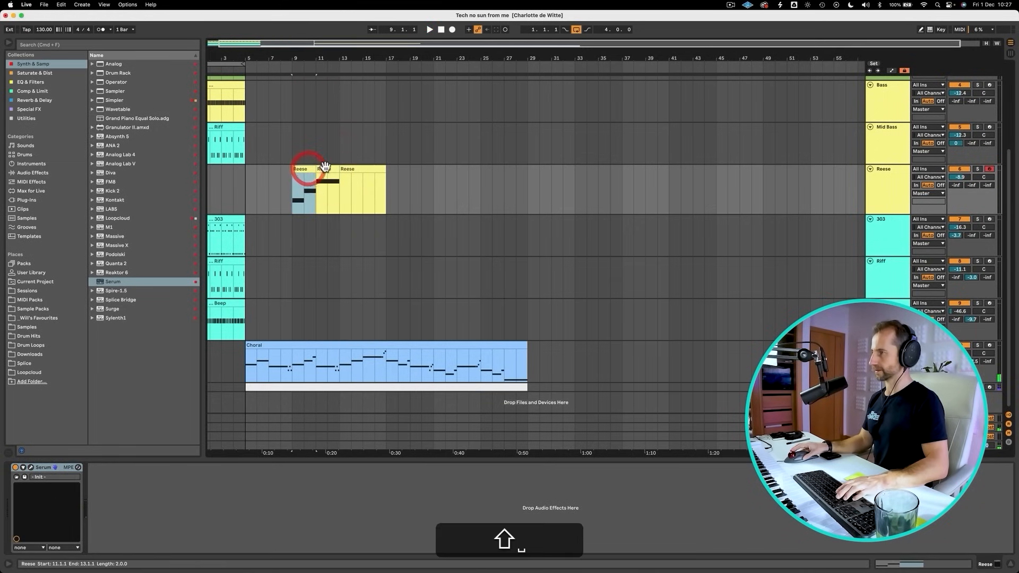
{"action": "left_click", "coordinate": [325, 167], "text": "shift"}
{"action": "key", "text": "super+j"}
{"action": "left_click_drag", "start_coordinate": [314, 168], "coordinate": [366, 171]}
{"action": "key", "text": "space"}
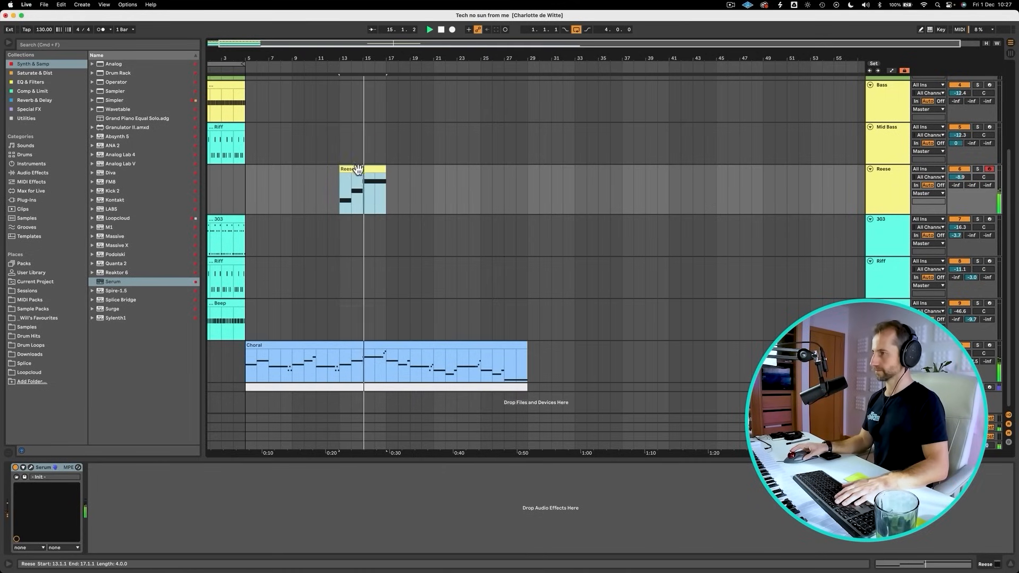
Move the Choral clip to start at bar 13, play it together with the Reese clip and check the Reese notes
{"action": "key", "text": "space"}
{"action": "left_click_drag", "start_coordinate": [315, 348], "coordinate": [400, 345]}
{"action": "key", "text": "space"}
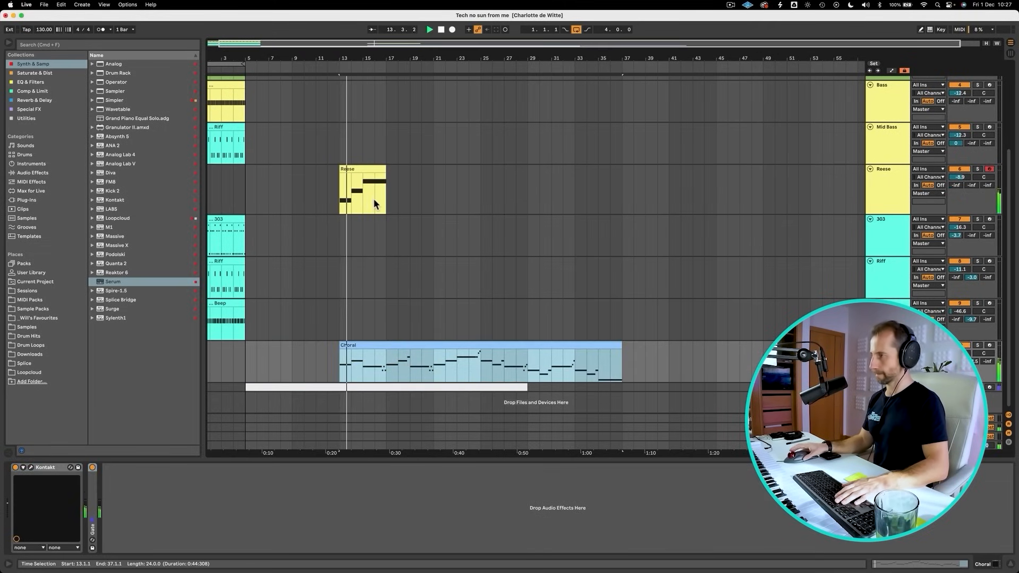
{"action": "double_click", "coordinate": [374, 200]}
{"action": "left_click", "coordinate": [600, 295]}
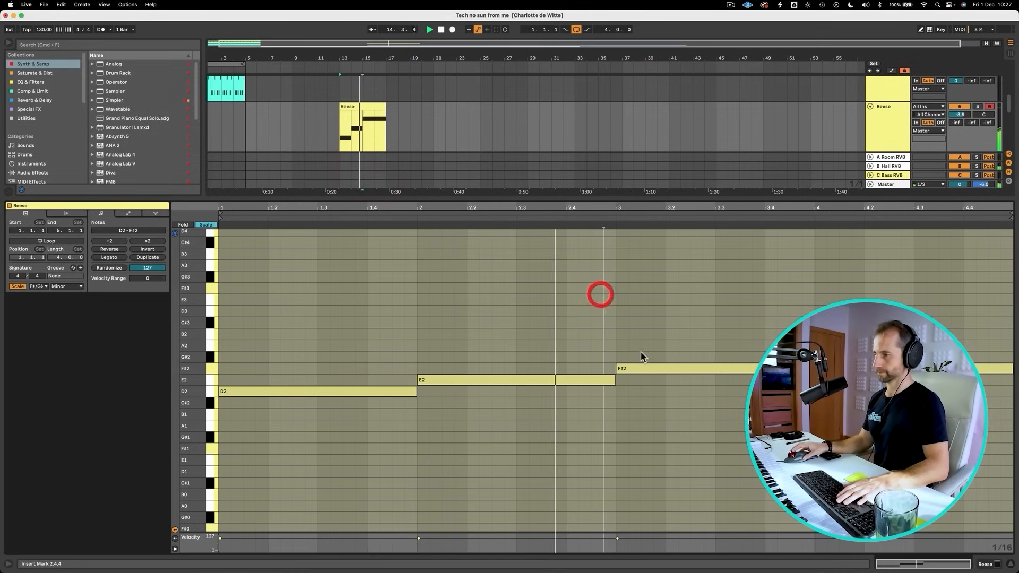
{"action": "key", "text": "shift+Tab"}
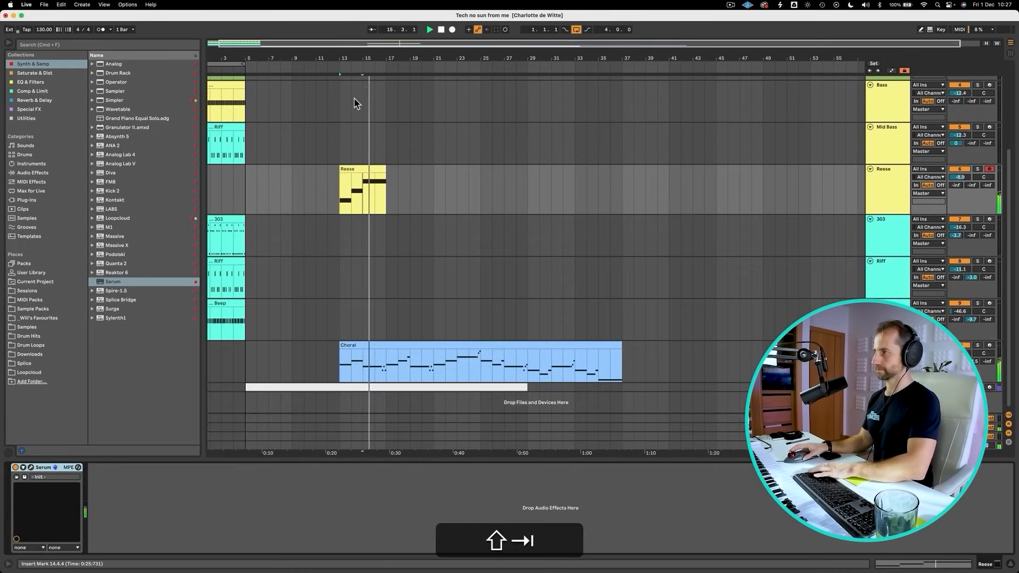
Duplicate the four-bar Reese clip and consolidate both copies into one eight-bar clip starting at bar 13
{"action": "left_click", "coordinate": [352, 167]}
{"action": "key", "text": "super+d"}
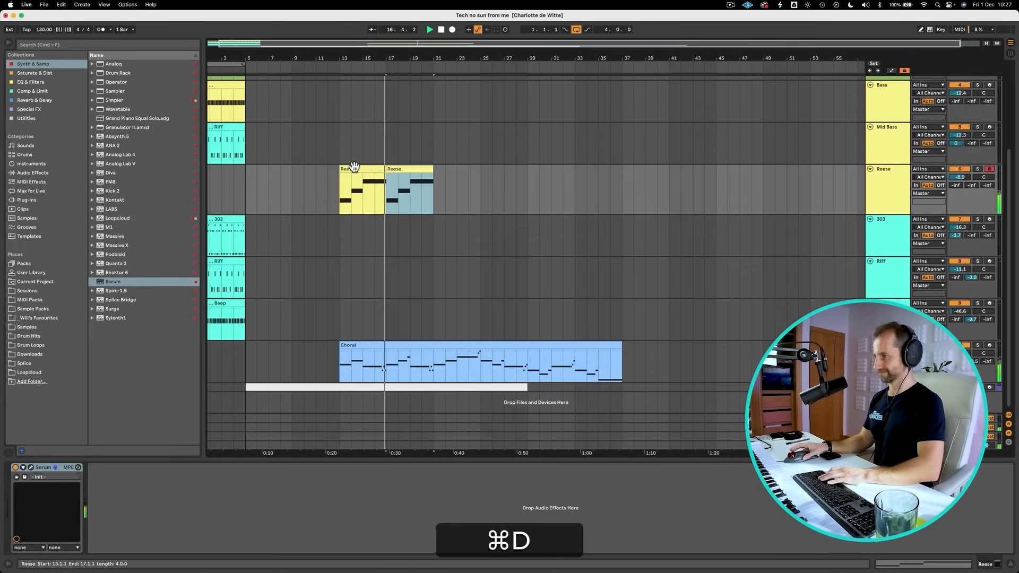
{"action": "left_click", "coordinate": [364, 164]}
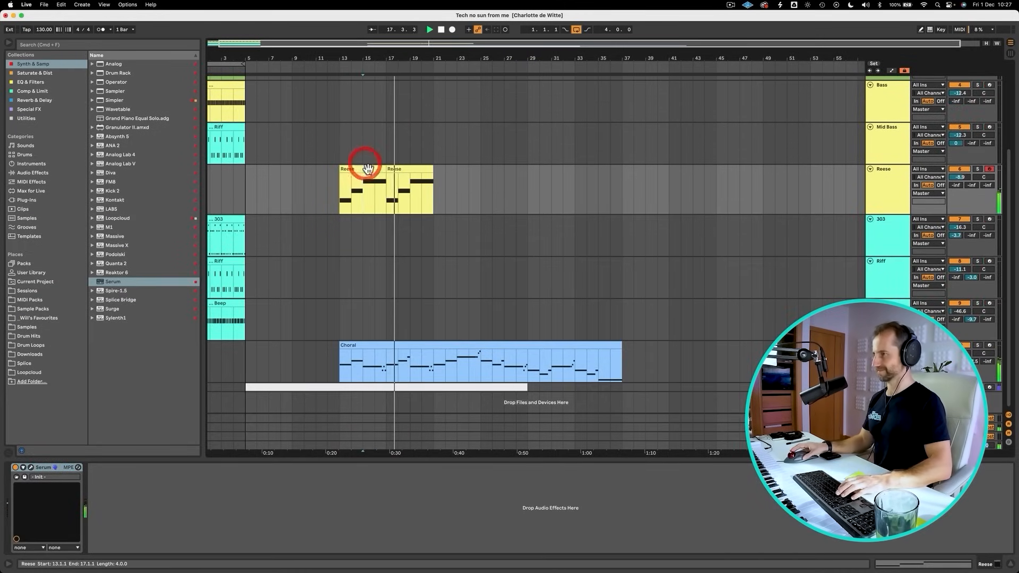
{"action": "left_click", "coordinate": [395, 169], "text": "shift"}
{"action": "key", "text": "super+j"}
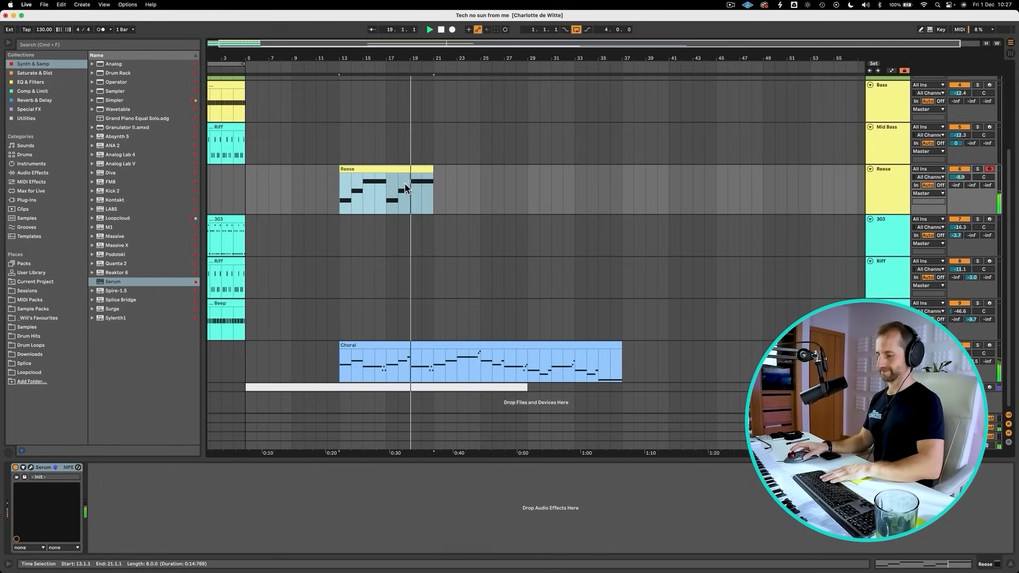
{"action": "key", "text": "super+j"}
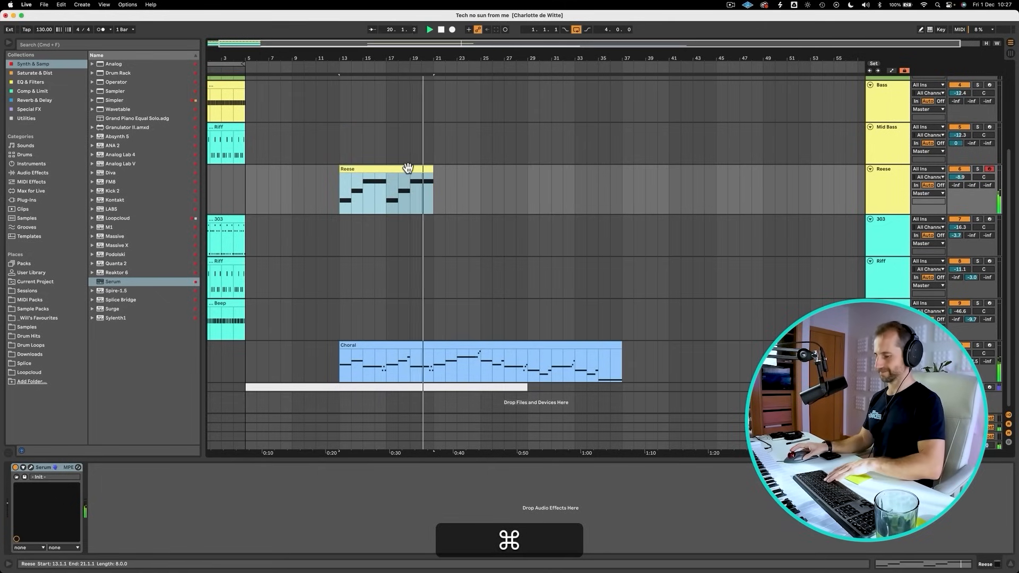
Duplicate the eight-bar Reese clip, check its notes, stop playback and consolidate both copies into one 16-bar clip
{"action": "key", "text": "super+d"}
{"action": "double_click", "coordinate": [438, 170]}
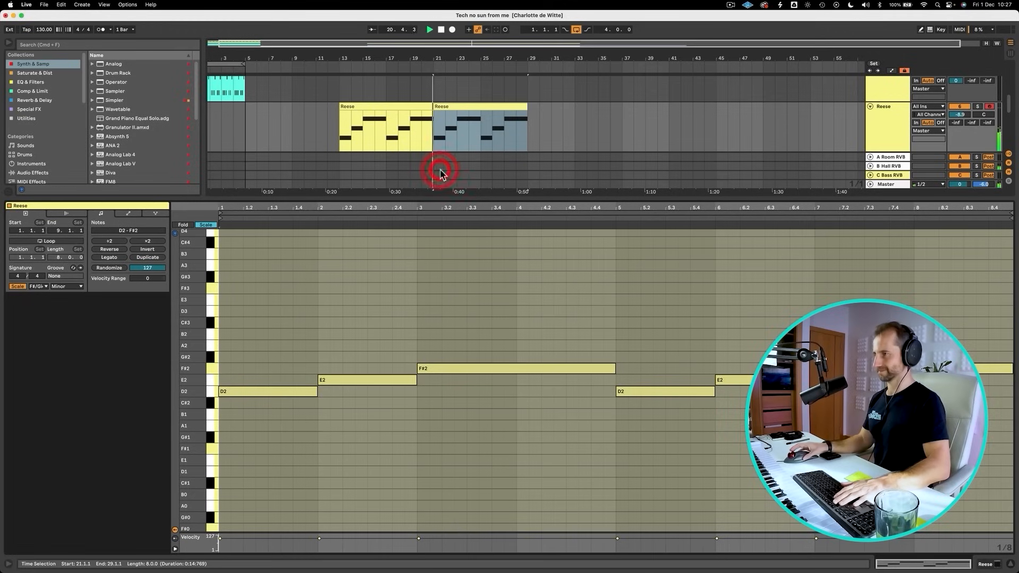
{"action": "left_click", "coordinate": [472, 337]}
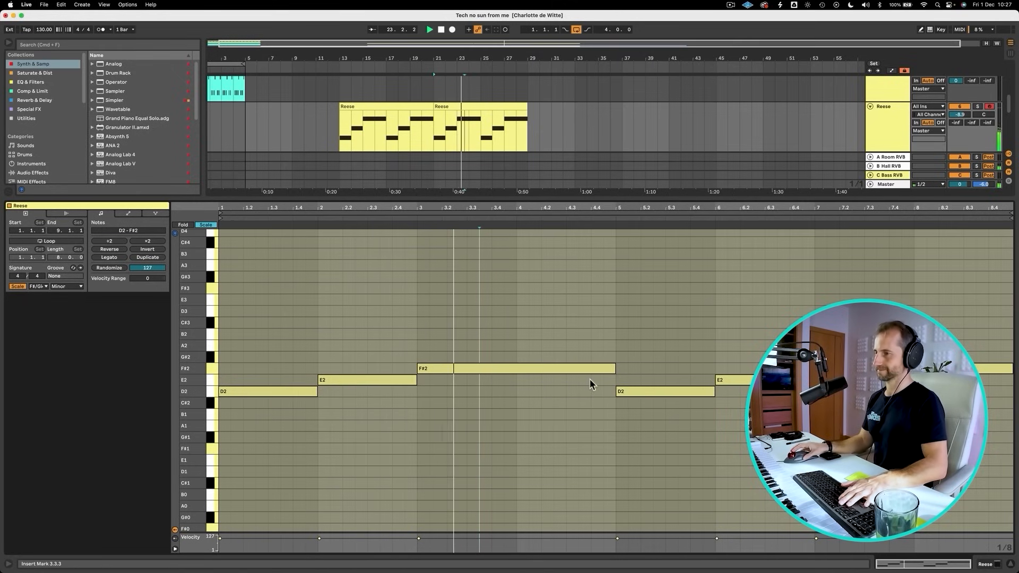
{"action": "left_click", "coordinate": [658, 391]}
{"action": "key", "text": "space"}
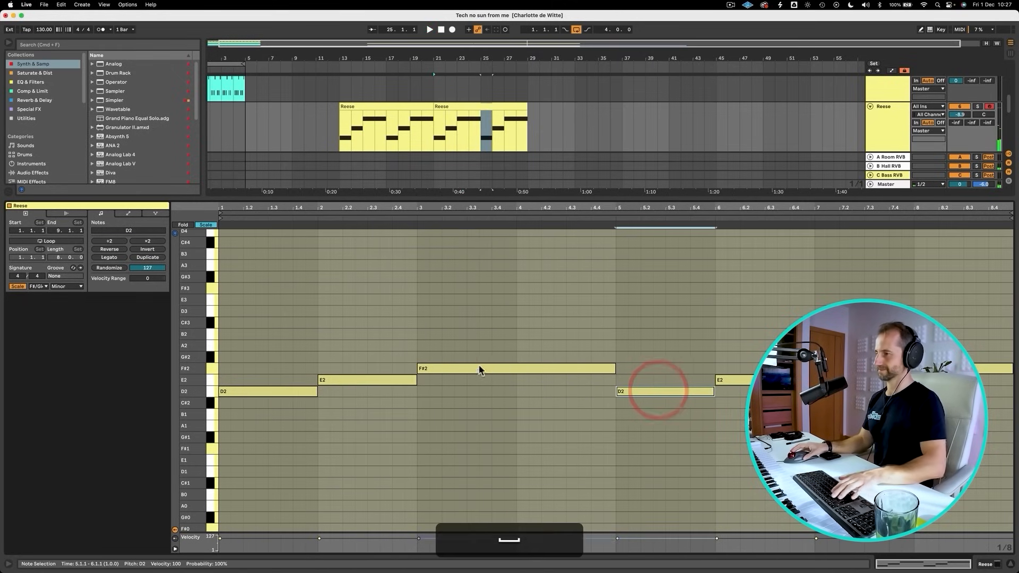
{"action": "key", "text": "shift+Tab"}
{"action": "left_click", "coordinate": [426, 169]}
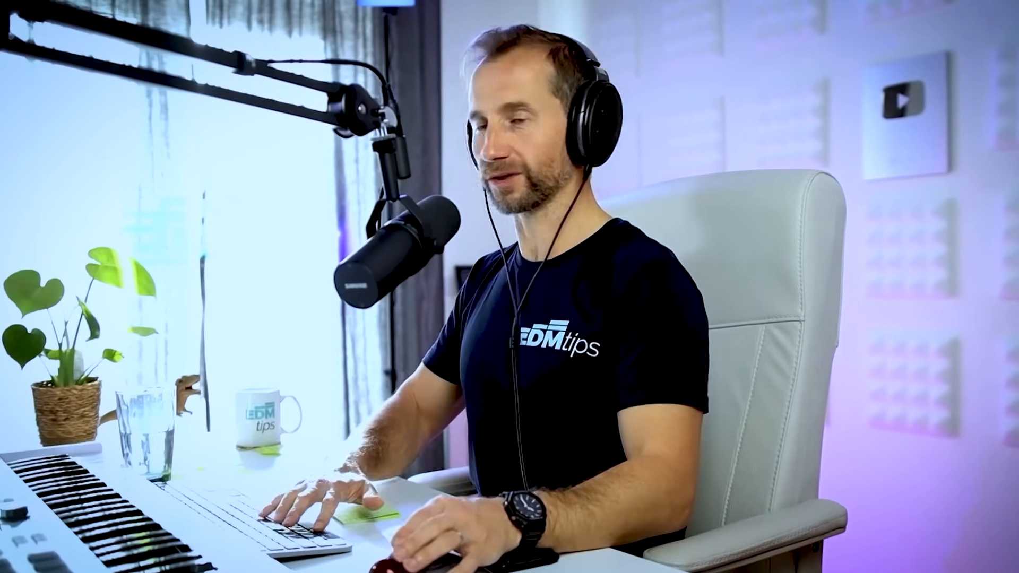
{"action": "key", "text": "super+j"}
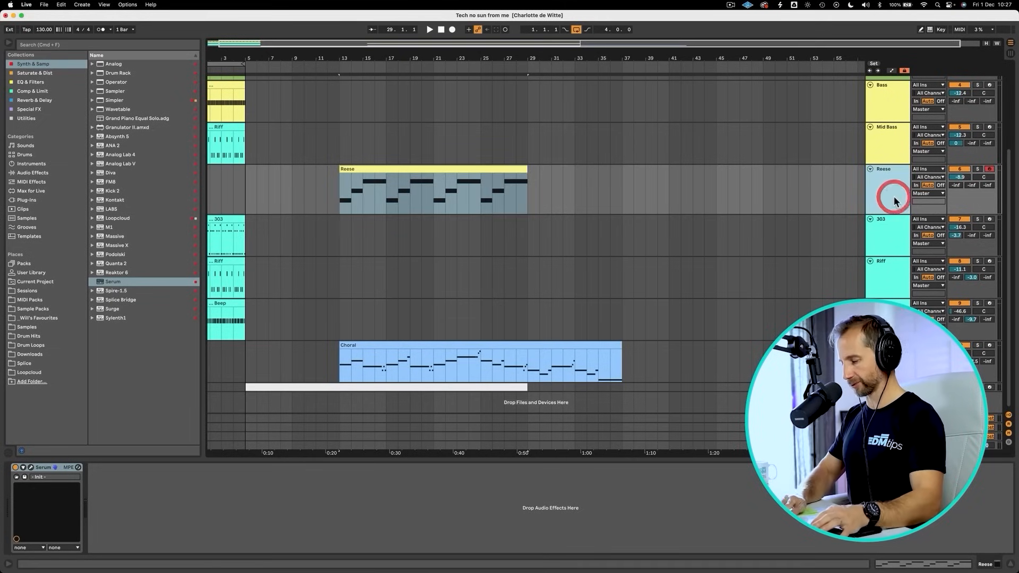
Insert a new MIDI track below the Reese track and name it Strings
{"action": "key", "text": "shift+super+t"}
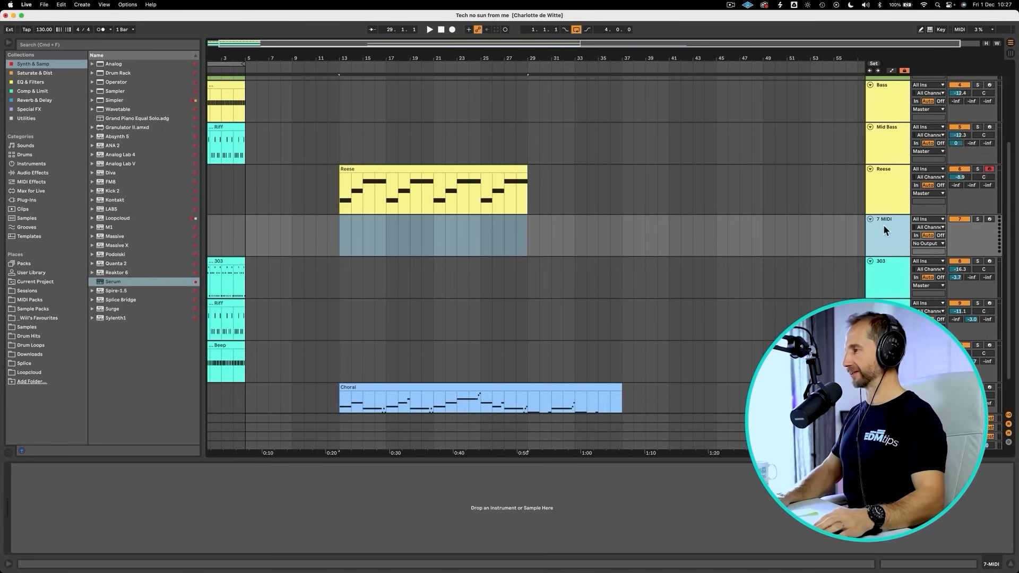
{"action": "key", "text": "super+r"}
{"action": "type", "text": "Srt"}
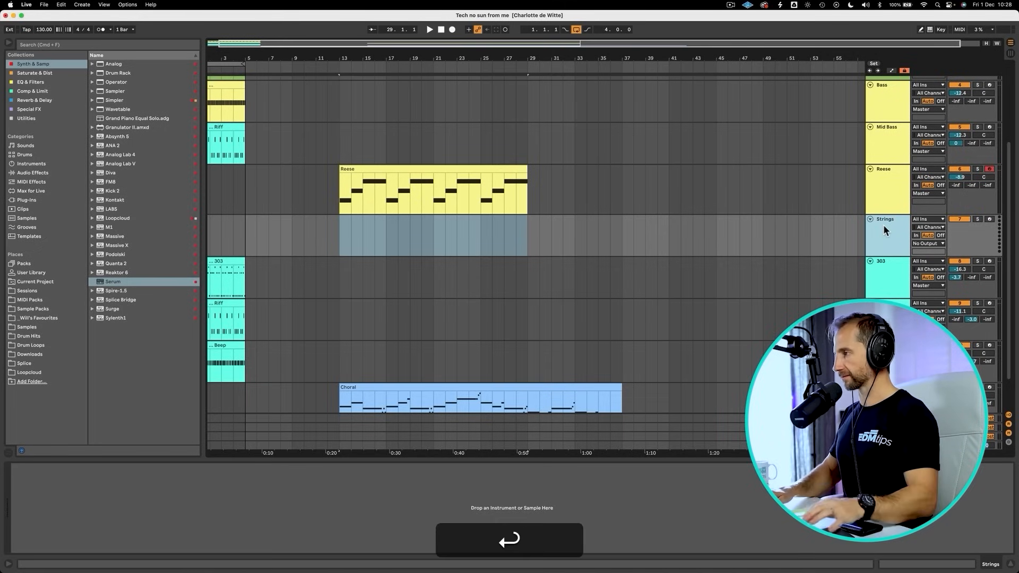
{"action": "left_click", "coordinate": [883, 227]}
{"action": "left_click", "coordinate": [34, 74]}
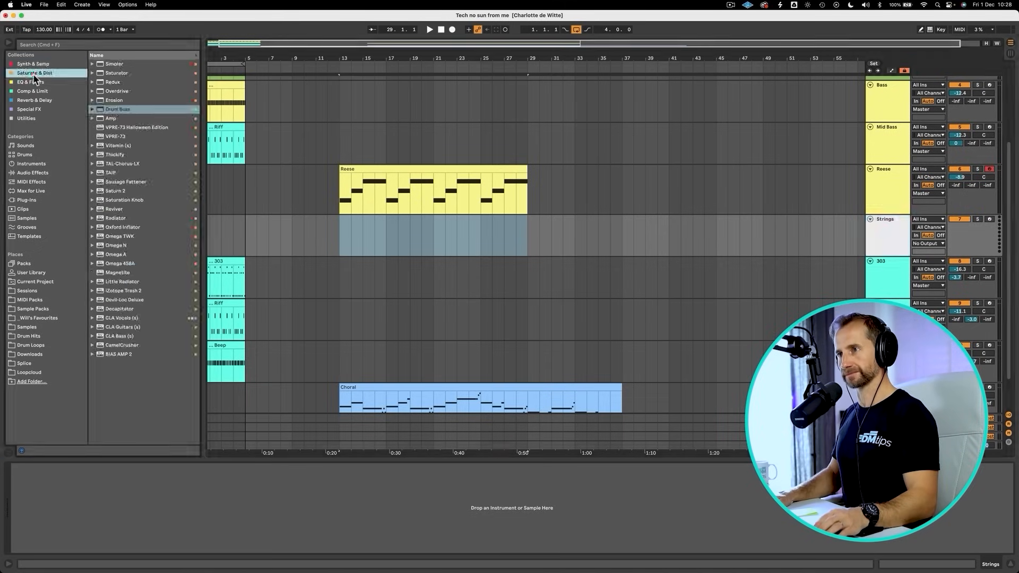
{"action": "left_click", "coordinate": [34, 64]}
{"action": "double_click", "coordinate": [116, 199]}
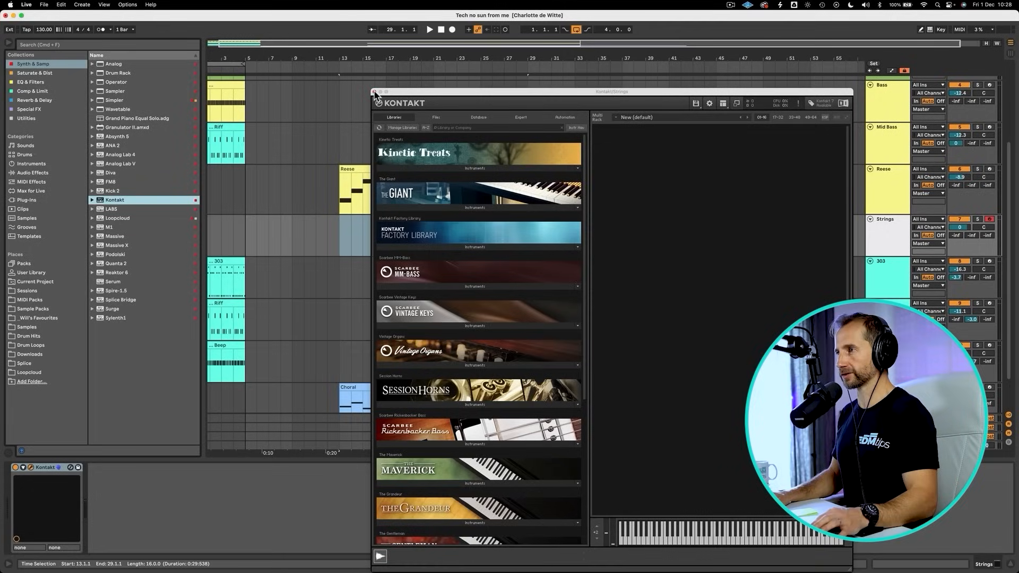
{"action": "left_click", "coordinate": [373, 91]}
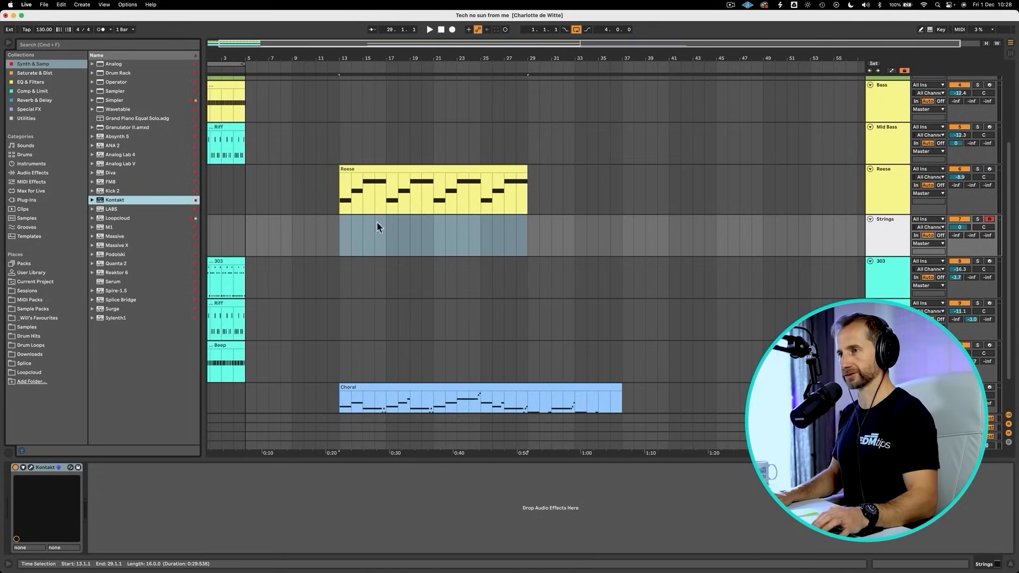
{"action": "left_click", "coordinate": [50, 469]}
{"action": "key", "text": "BackSpace"}
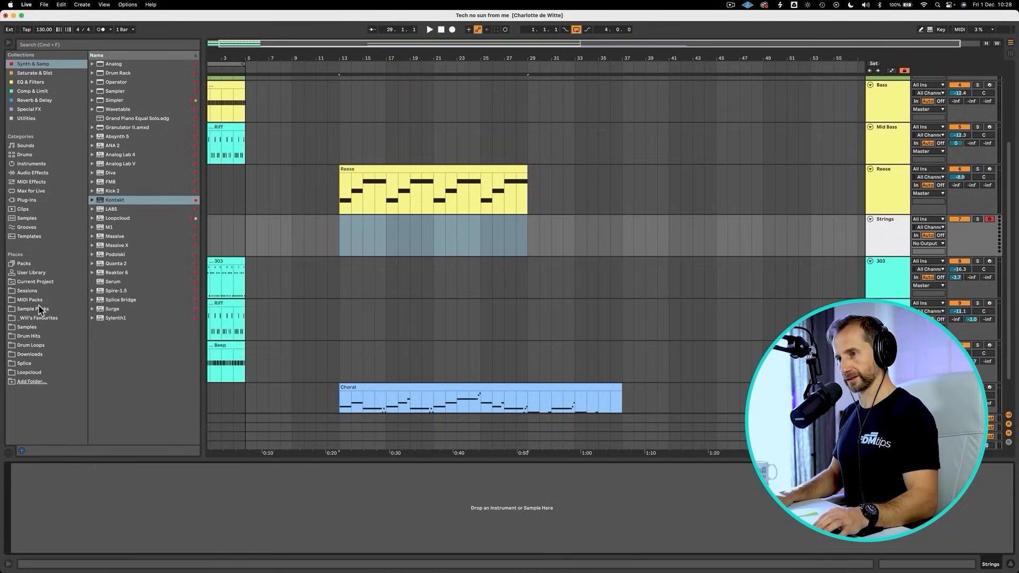
Search the installed Packs for "string" and expand the Orchestral Strings pack
{"action": "left_click", "coordinate": [41, 265]}
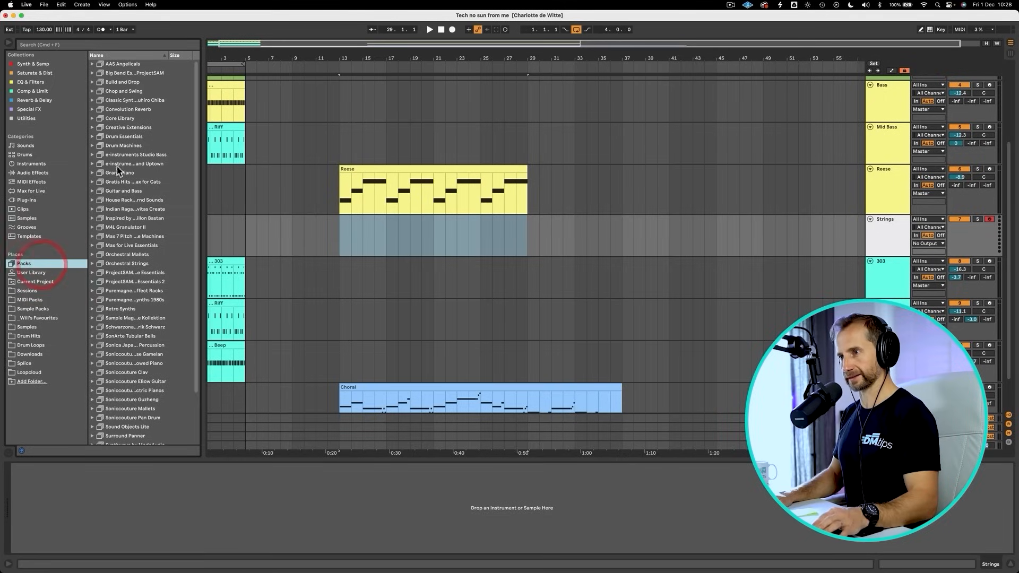
{"action": "left_click", "coordinate": [68, 44]}
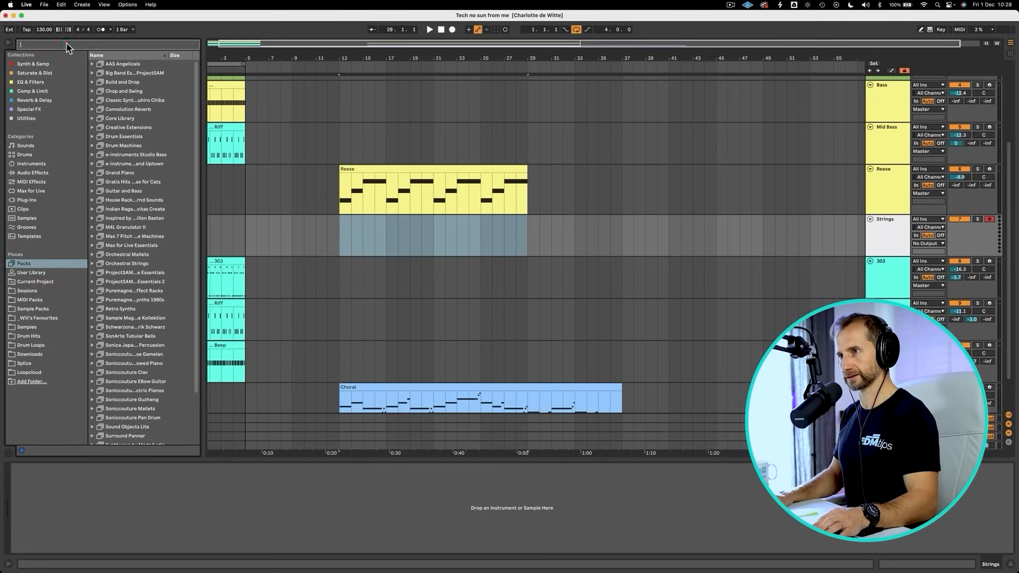
{"action": "type", "text": "string"}
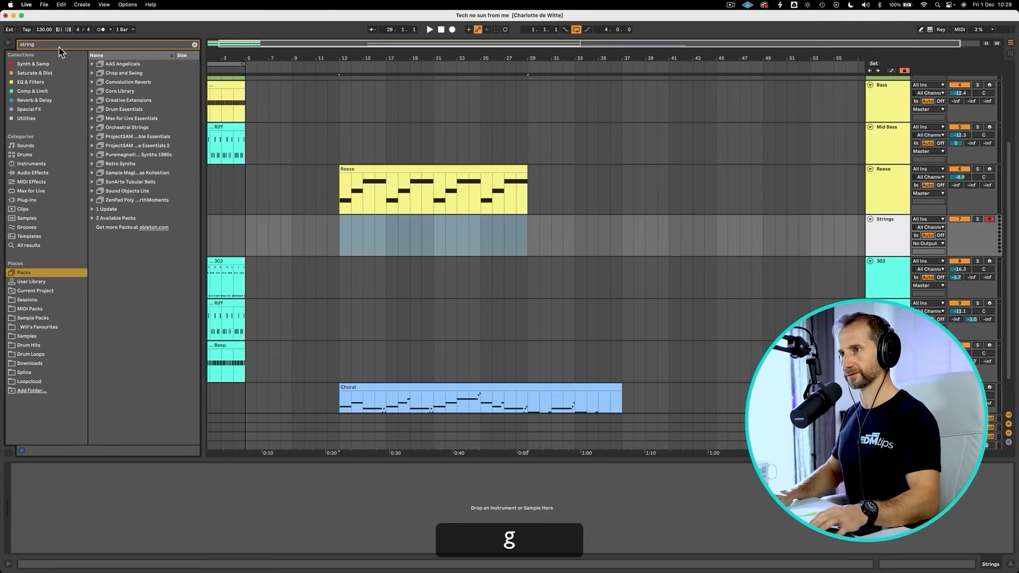
{"action": "left_click", "coordinate": [128, 85]}
{"action": "key", "text": "Down"}
{"action": "key", "text": "Down"}
{"action": "key", "text": "Down"}
{"action": "key", "text": "Down"}
{"action": "key", "text": "Down"}
{"action": "key", "text": "Right"}
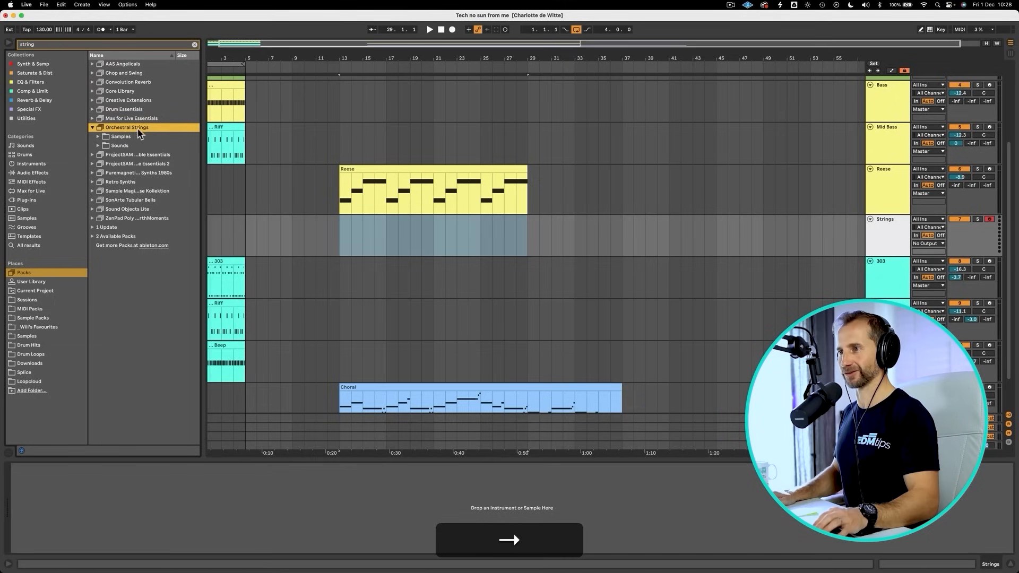
Load Strings Ensemble.adg from the pack's Sounds > Strings Ensemble folder onto the Strings track
{"action": "left_click", "coordinate": [123, 146]}
{"action": "left_click", "coordinate": [124, 174]}
{"action": "key", "text": "Right"}
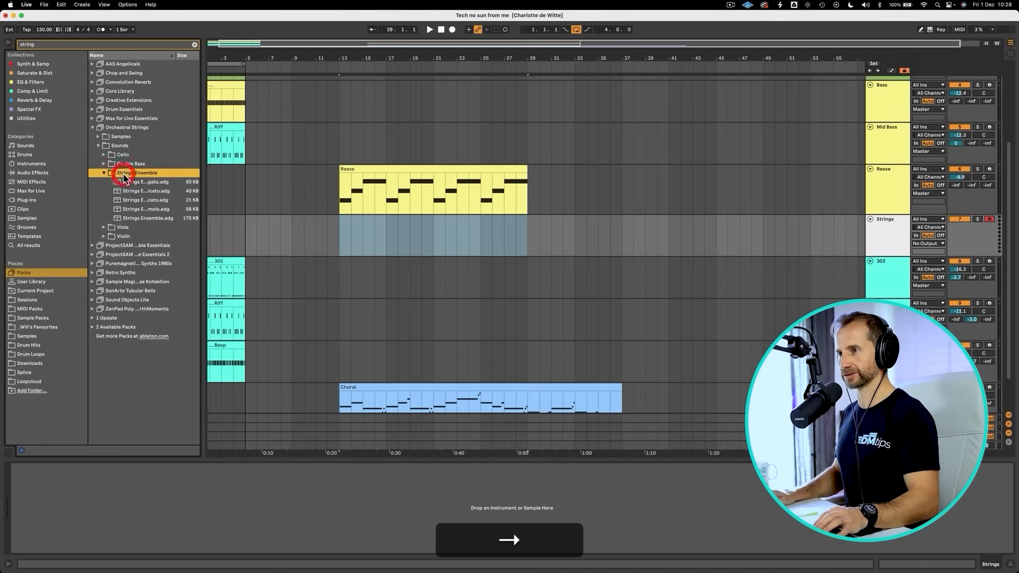
{"action": "key", "text": "Down"}
{"action": "key", "text": "Down"}
{"action": "key", "text": "Down"}
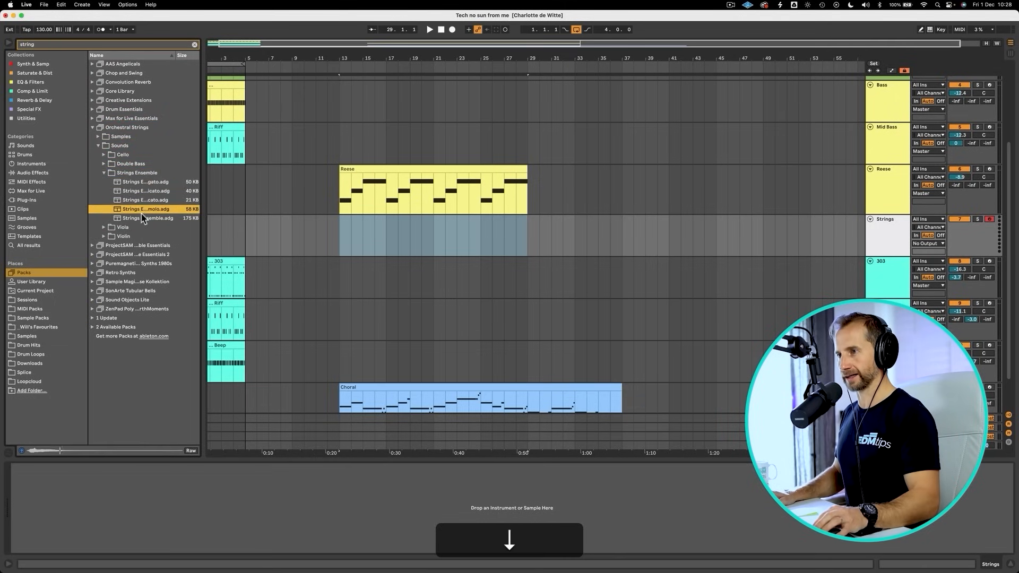
{"action": "left_click", "coordinate": [143, 218]}
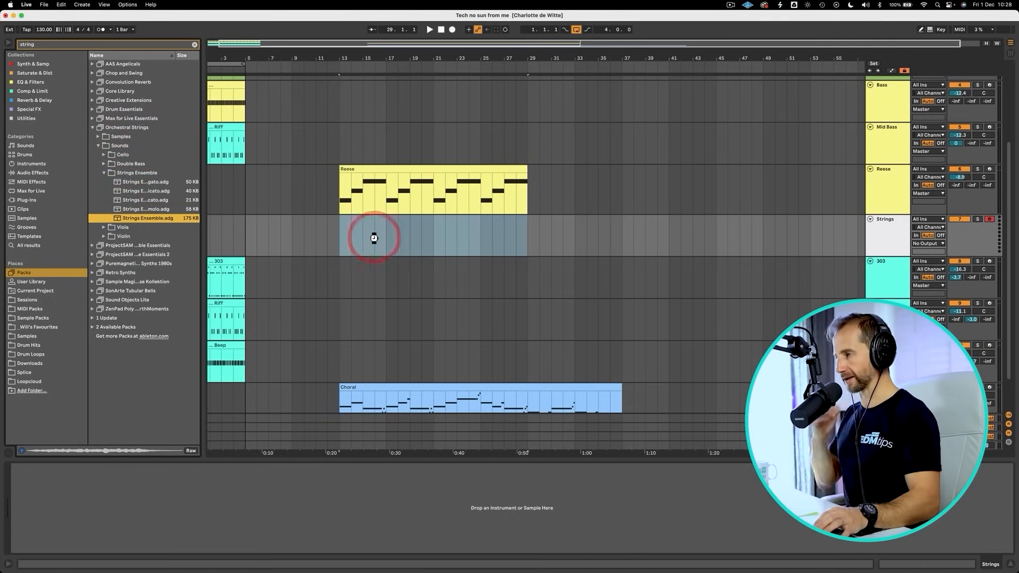
Create an empty four-bar MIDI clip on the Strings track from bar 13 to bar 17
{"action": "scroll", "coordinate": [412, 265], "scroll_direction": "down", "scroll_amount": 2}
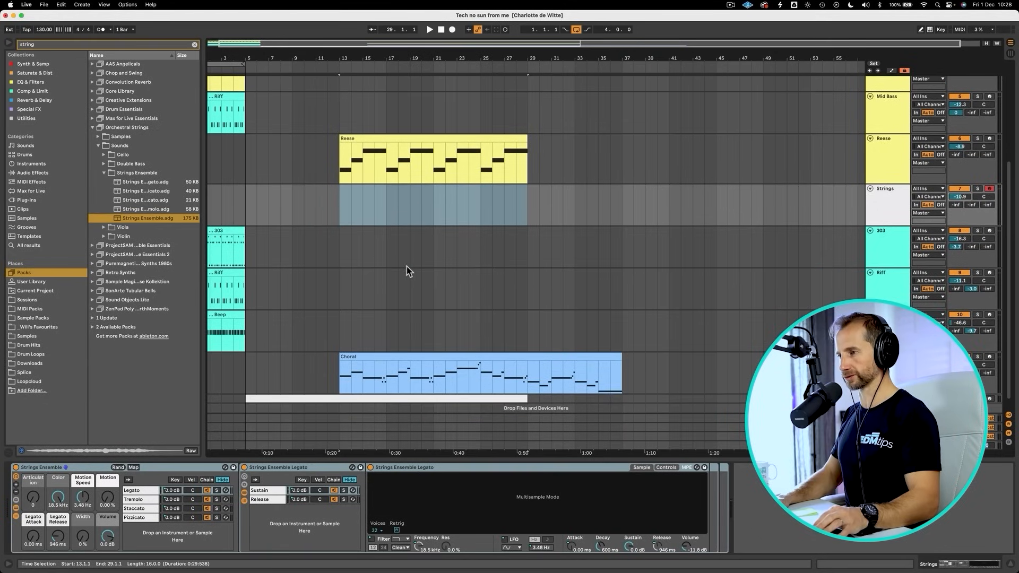
{"action": "left_click", "coordinate": [344, 204]}
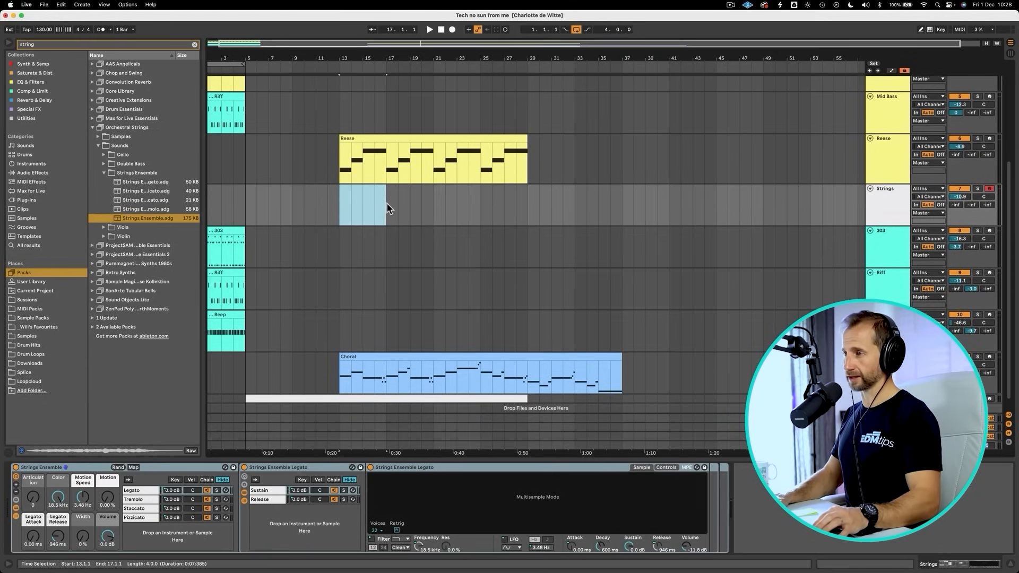
{"action": "left_click", "coordinate": [387, 202], "text": "shift"}
{"action": "key", "text": "shift+super+m"}
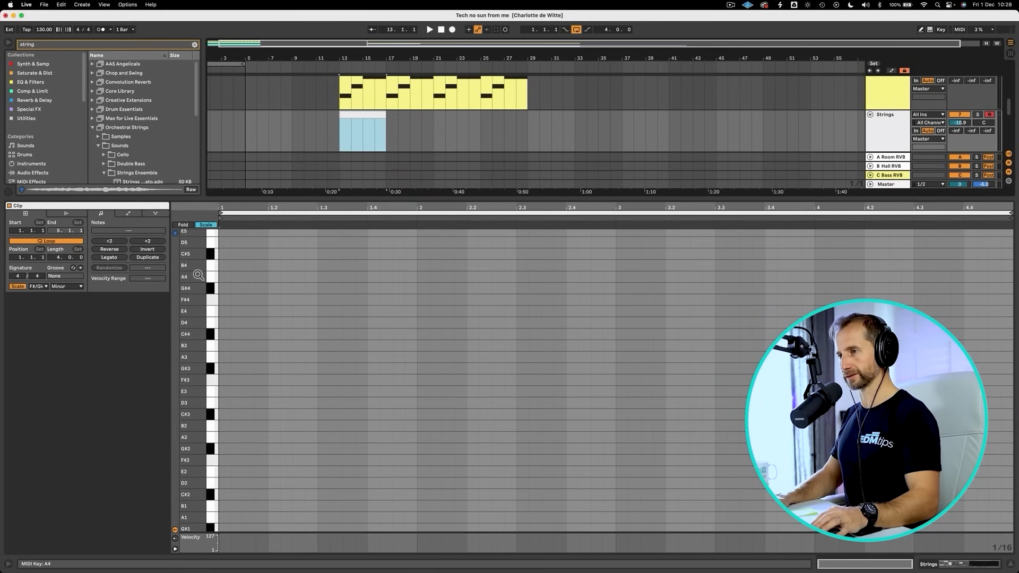
{"action": "key", "text": "shift+Tab"}
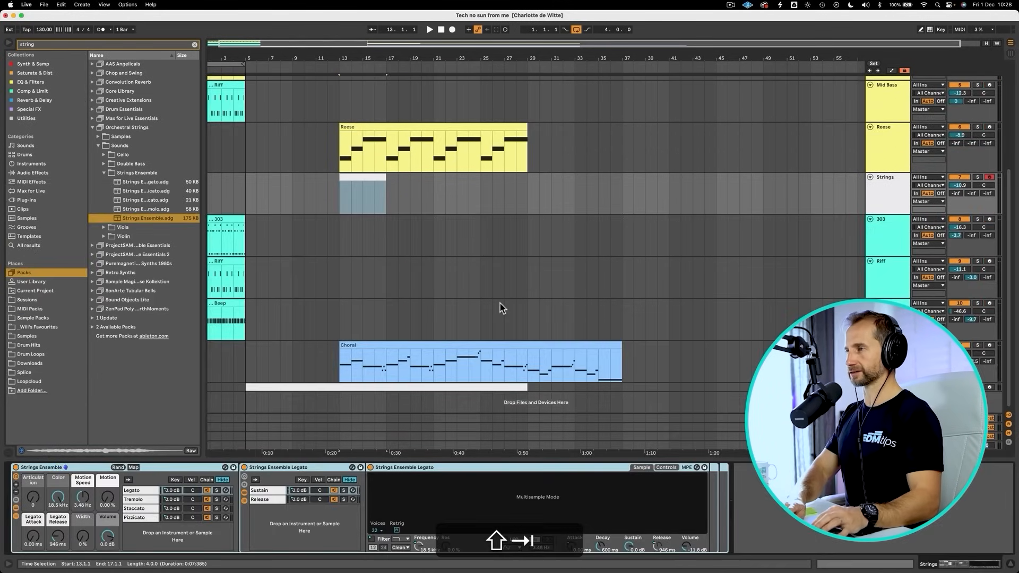
Colour the Strings track the same light blue as the Choral track and move the Choral track directly above it
{"action": "right_click", "coordinate": [878, 188]}
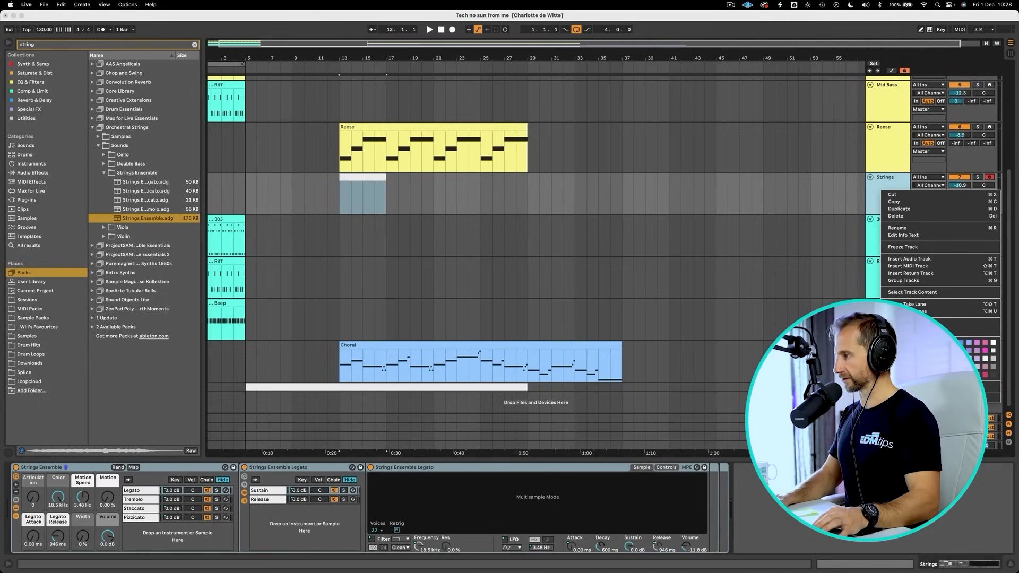
{"action": "left_click", "coordinate": [953, 342]}
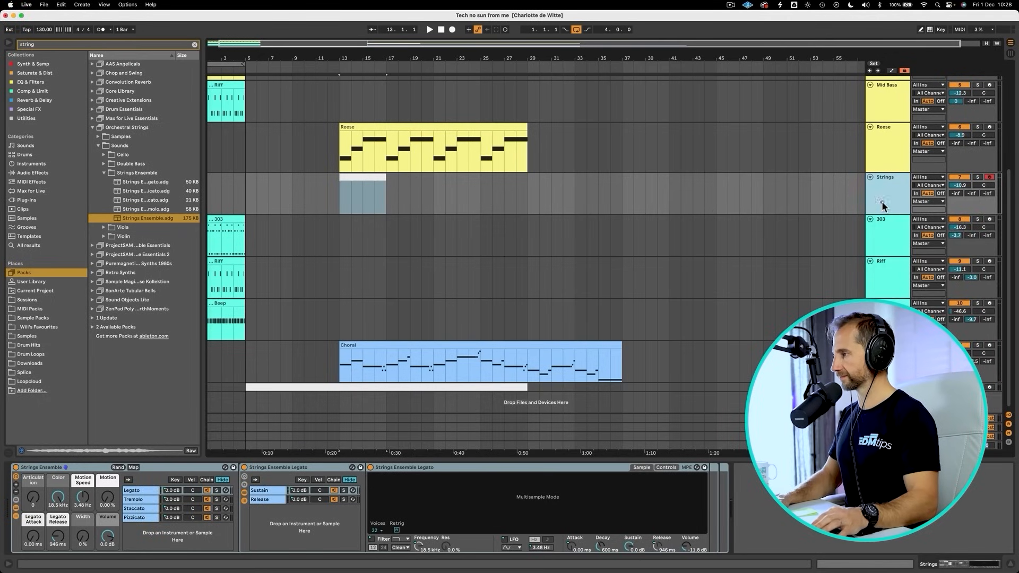
{"action": "left_click", "coordinate": [885, 357]}
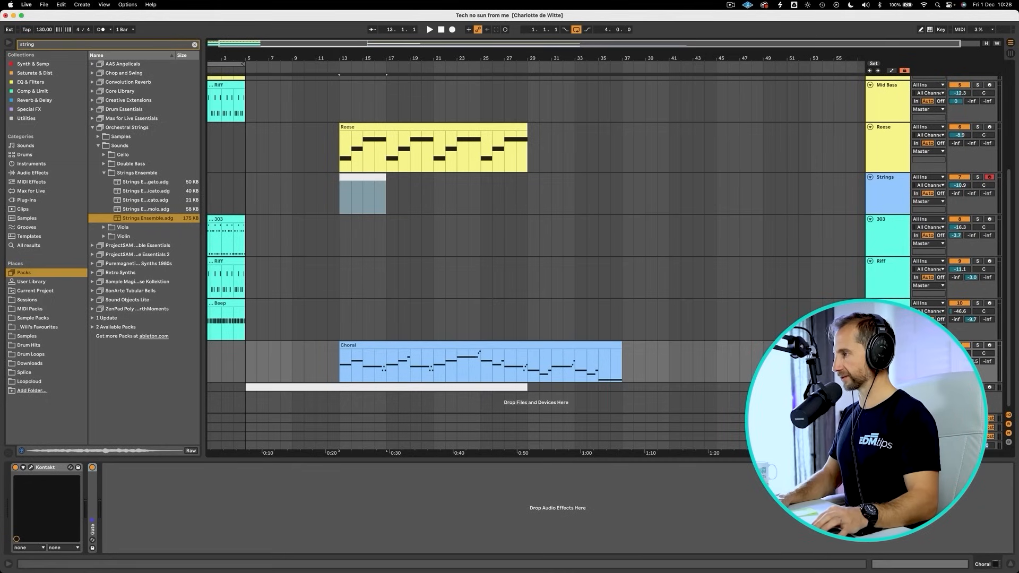
{"action": "left_click_drag", "start_coordinate": [884, 356], "coordinate": [883, 184]}
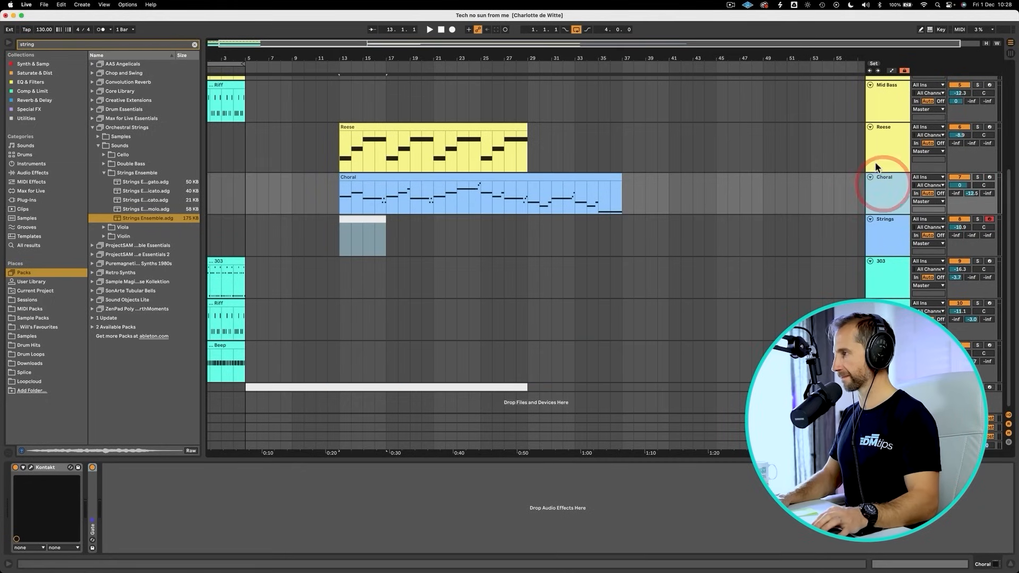
Copy the first three notes of the Choral clip (D4, E4, C#4) into the empty Strings clip at bar 13
{"action": "key", "text": "space"}
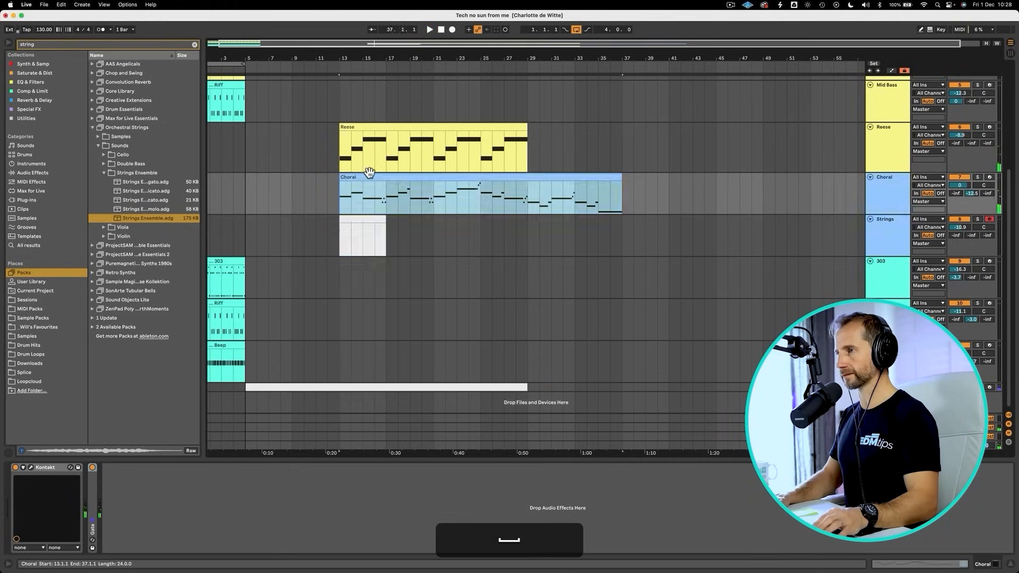
{"action": "double_click", "coordinate": [369, 187]}
{"action": "left_click", "coordinate": [320, 340]}
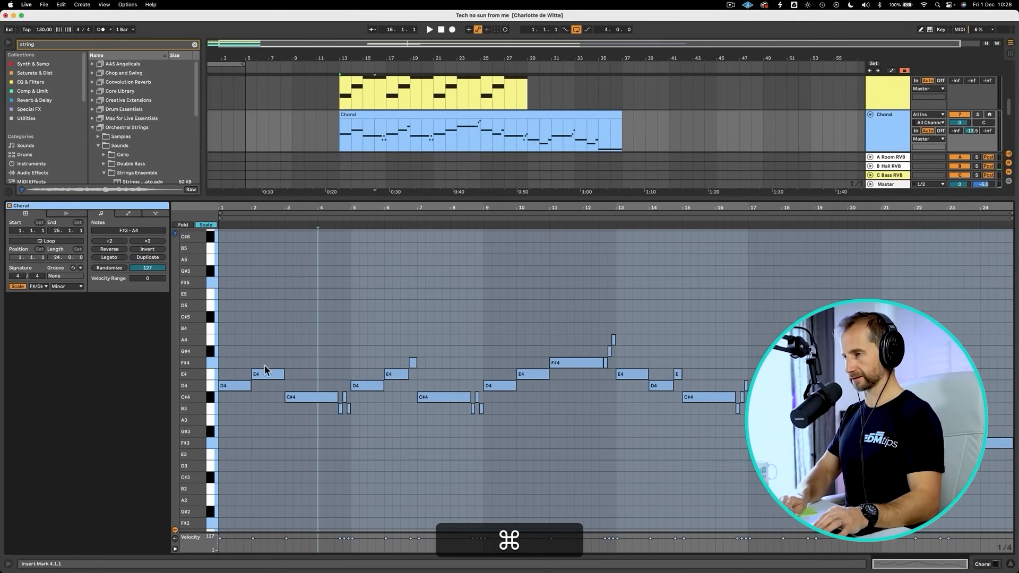
{"action": "left_click_drag", "start_coordinate": [239, 359], "coordinate": [297, 409]}
{"action": "key", "text": "super+c"}
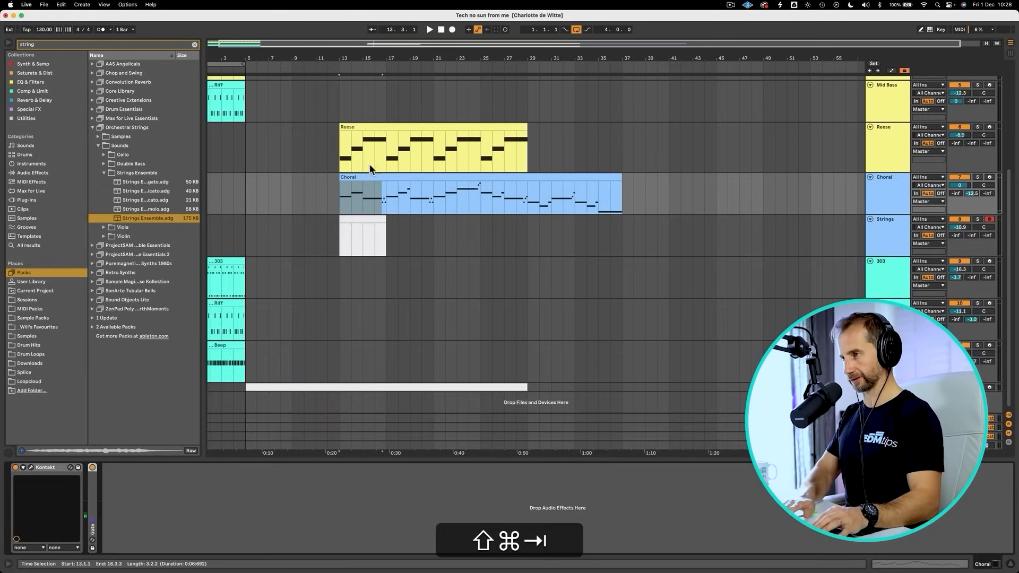
{"action": "left_click", "coordinate": [348, 219]}
{"action": "key", "text": "shift+Tab"}
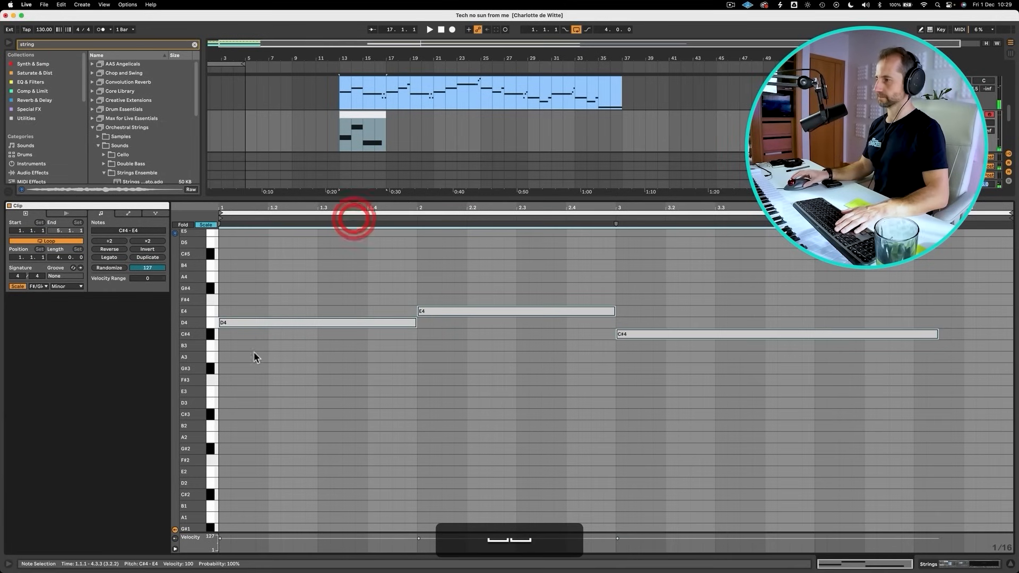
Build chords on the first two Strings notes: F#4 and A4 above D4, G#4 and B4 above E4
{"action": "left_click_drag", "start_coordinate": [263, 323], "coordinate": [267, 278]}
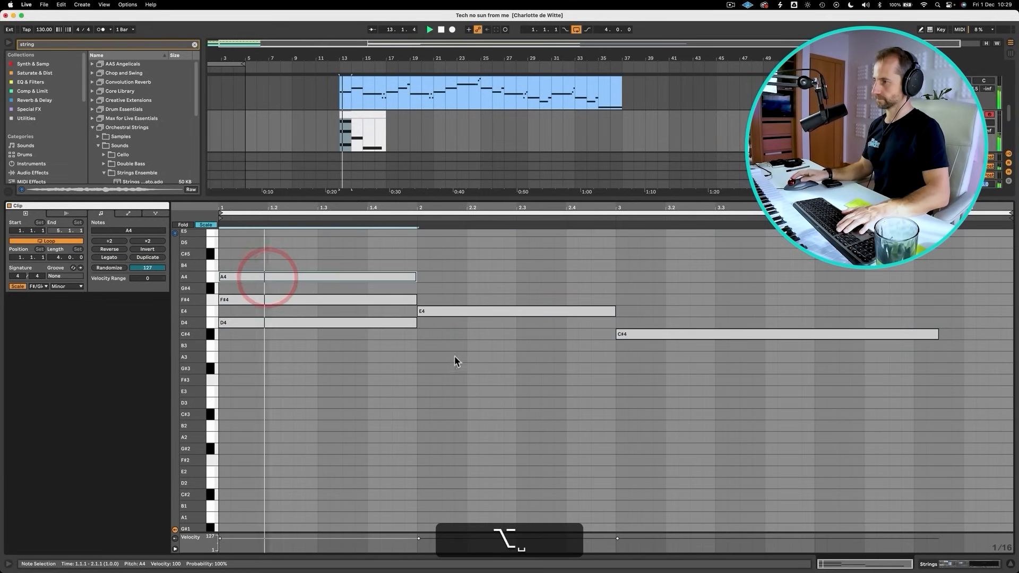
{"action": "scroll", "coordinate": [462, 353], "scroll_direction": "up", "scroll_amount": 3}
{"action": "left_click_drag", "start_coordinate": [466, 366], "coordinate": [460, 315]}
{"action": "key", "text": "space"}
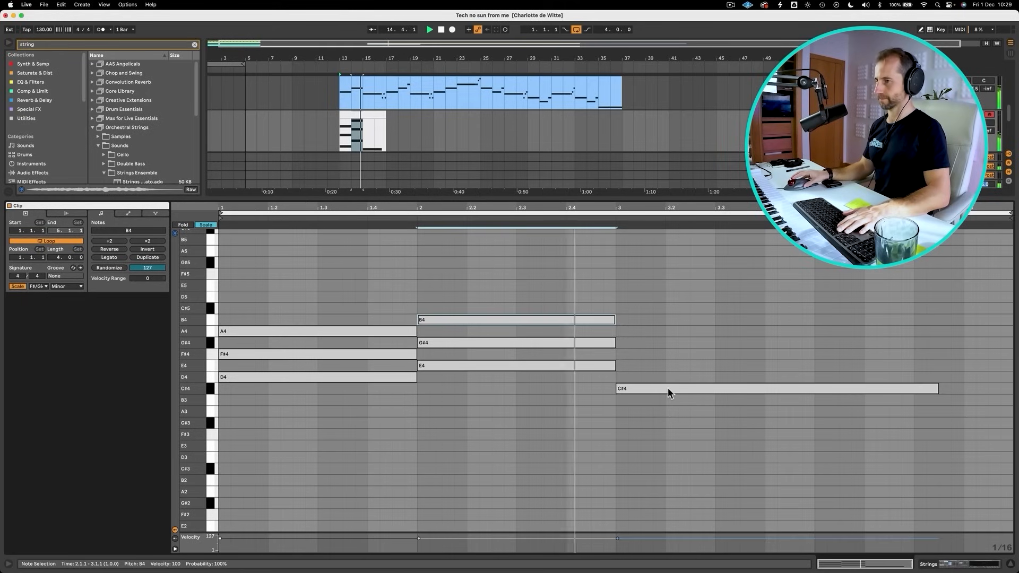
Stack E4 and G#4 above the long C#4 note in bar 3 of the clip and listen to the chord
{"action": "left_click_drag", "start_coordinate": [668, 388], "coordinate": [670, 342]}
{"action": "left_click", "coordinate": [584, 218]}
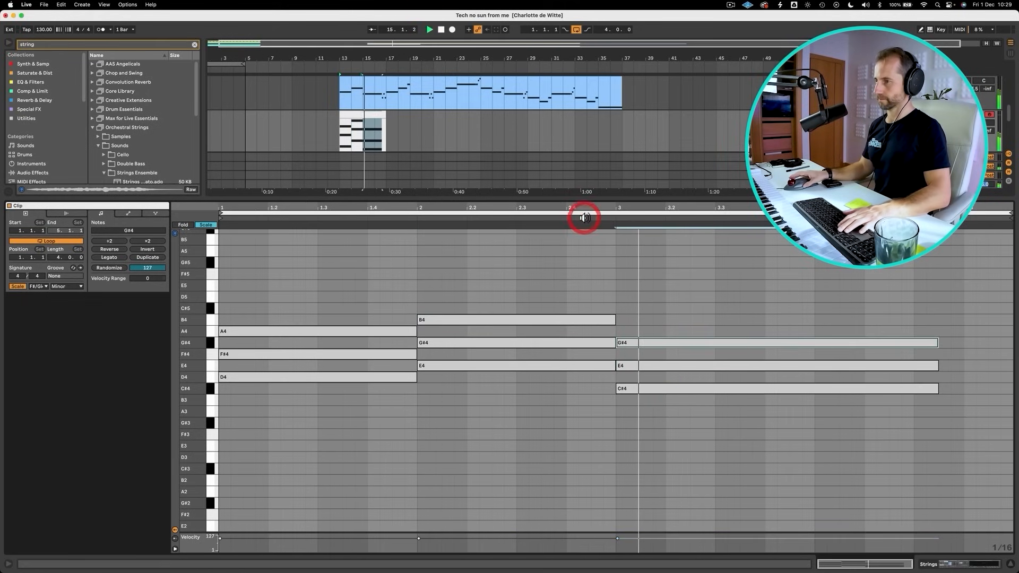
{"action": "key", "text": "space"}
{"action": "left_click", "coordinate": [637, 308]}
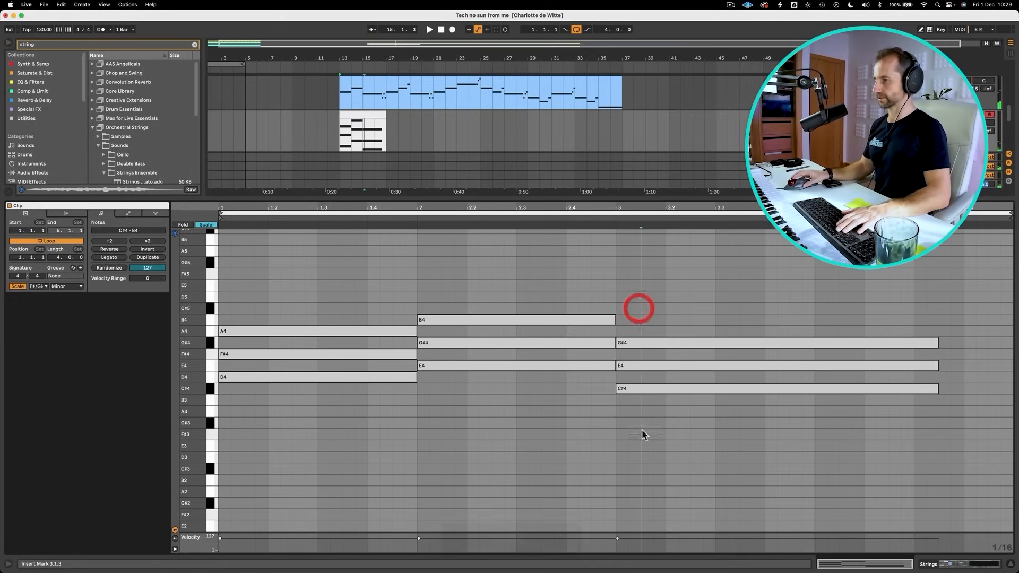
{"action": "left_click_drag", "start_coordinate": [642, 439], "coordinate": [663, 244]}
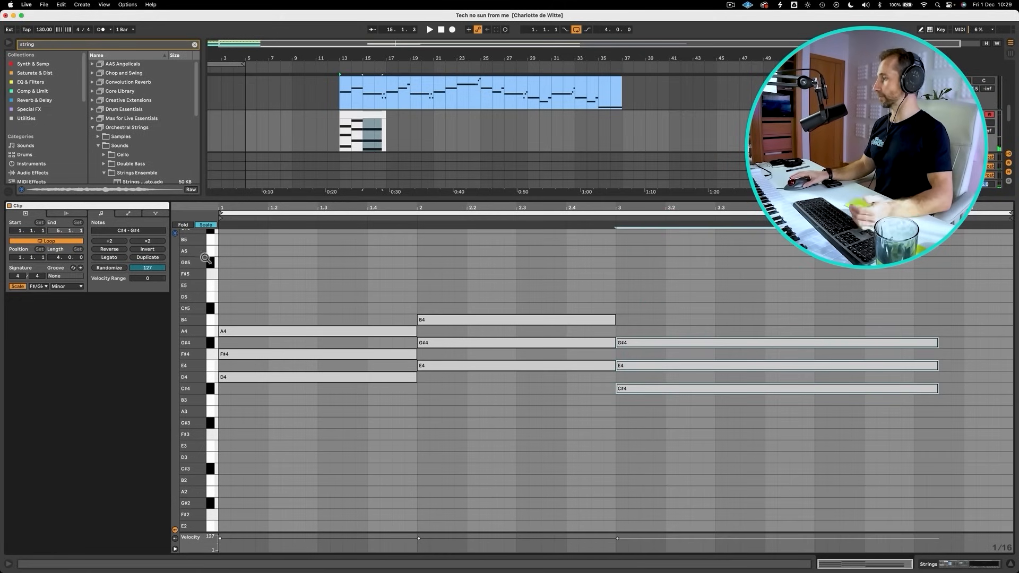
Show all note rows instead of only the scale notes and audition the individual notes of the bar 3 chord
{"action": "left_click", "coordinate": [205, 226]}
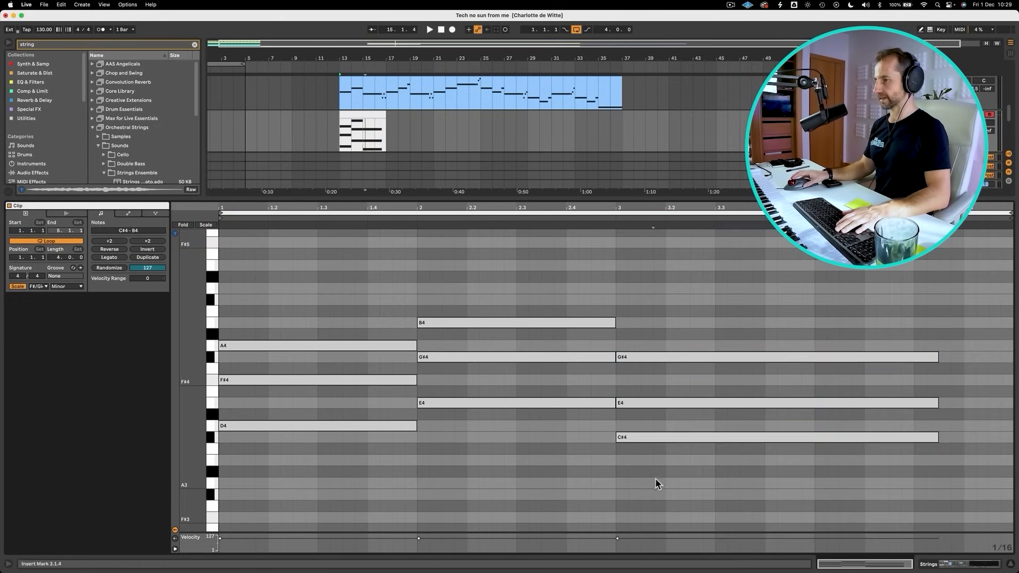
{"action": "left_click", "coordinate": [646, 404]}
{"action": "left_click", "coordinate": [642, 358]}
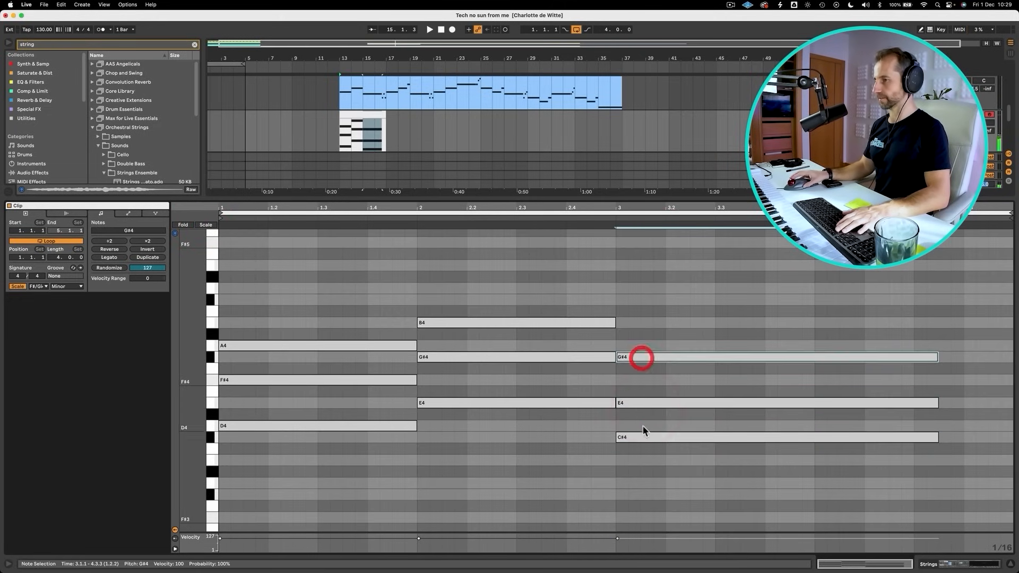
{"action": "left_click", "coordinate": [640, 435]}
{"action": "left_click", "coordinate": [642, 404]}
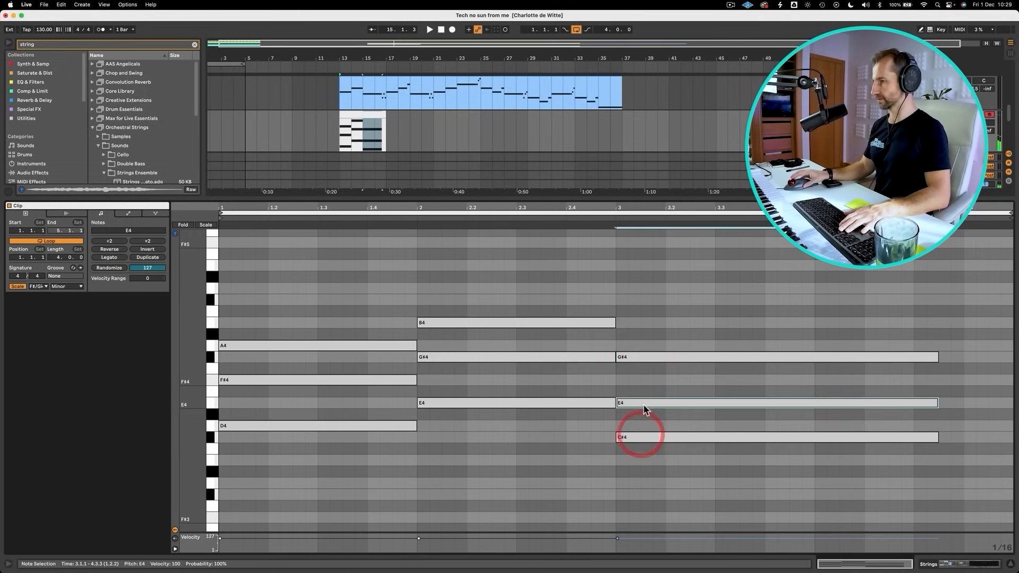
Try the bar 3 chord with its middle note raised to F4
{"action": "key", "text": "Up"}
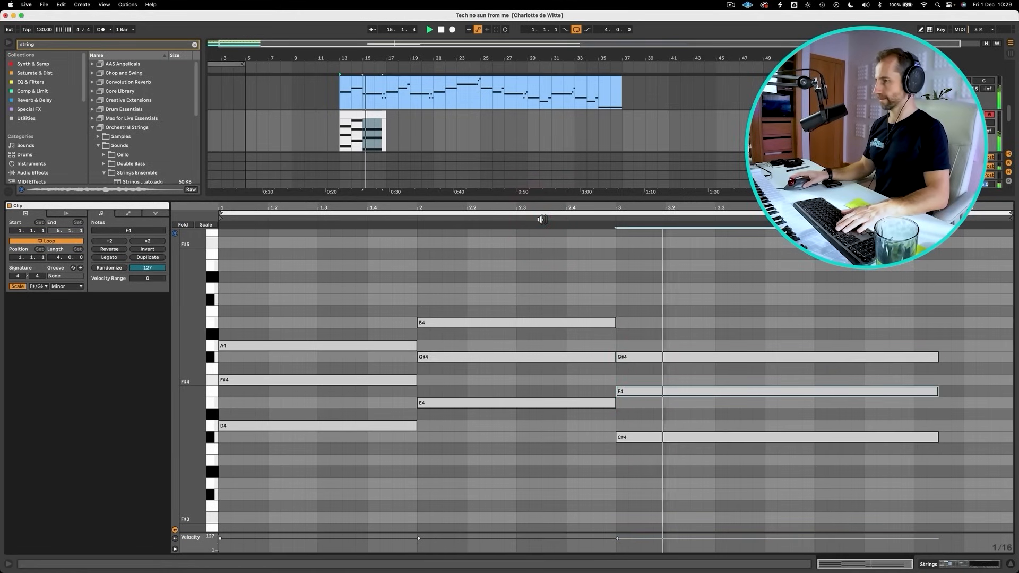
{"action": "key", "text": "space"}
{"action": "key", "text": "Down"}
Replace the bar 3 chord with a copy of the bar 2 chord moved to F#4, A4 and C#5, lengthened to the clip's end
{"action": "left_click_drag", "start_coordinate": [643, 453], "coordinate": [646, 317]}
{"action": "key", "text": "Delete"}
{"action": "key", "text": "space"}
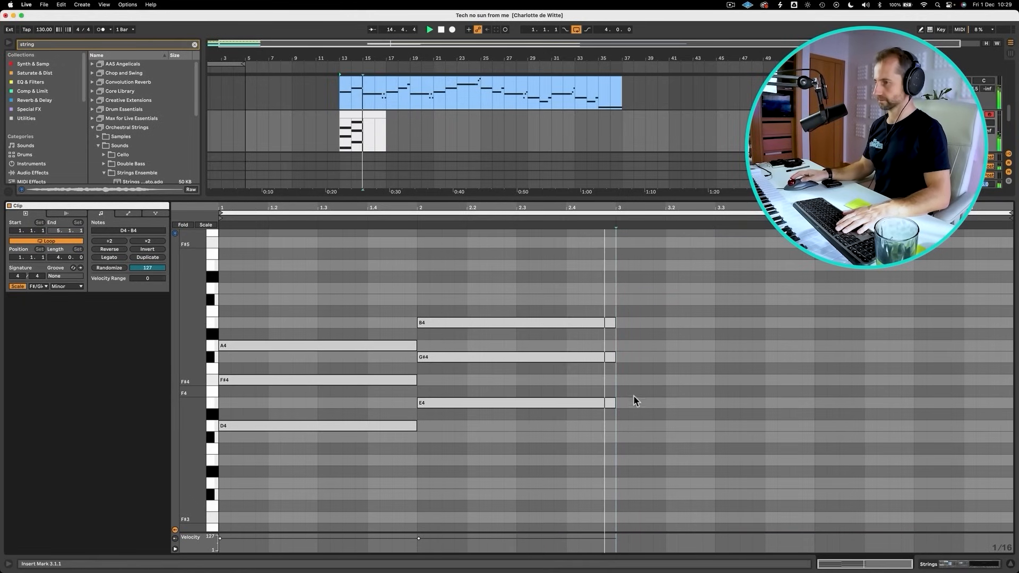
{"action": "key", "text": "space"}
{"action": "left_click_drag", "start_coordinate": [567, 406], "coordinate": [769, 295]}
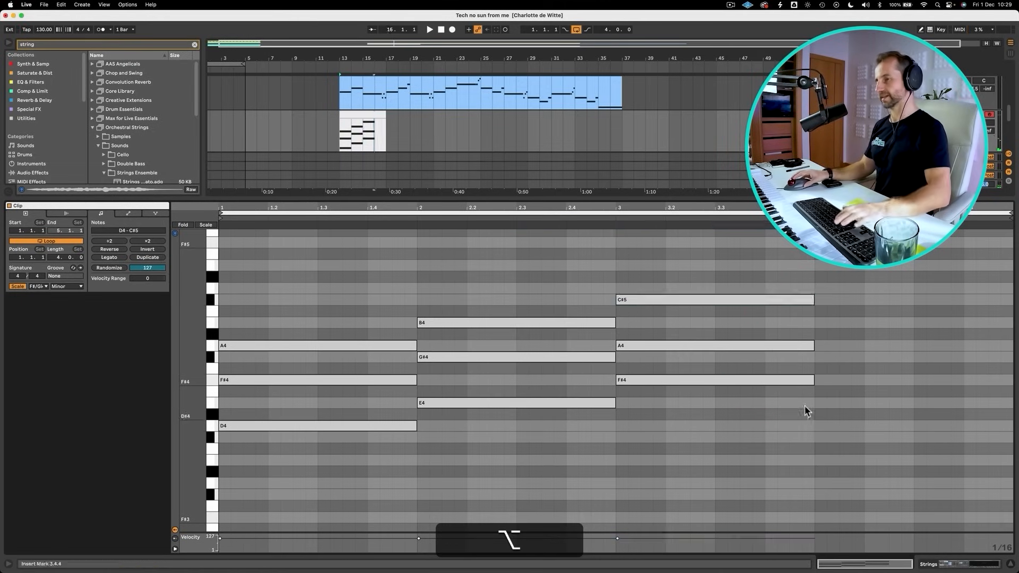
{"action": "left_click_drag", "start_coordinate": [805, 409], "coordinate": [1008, 305]}
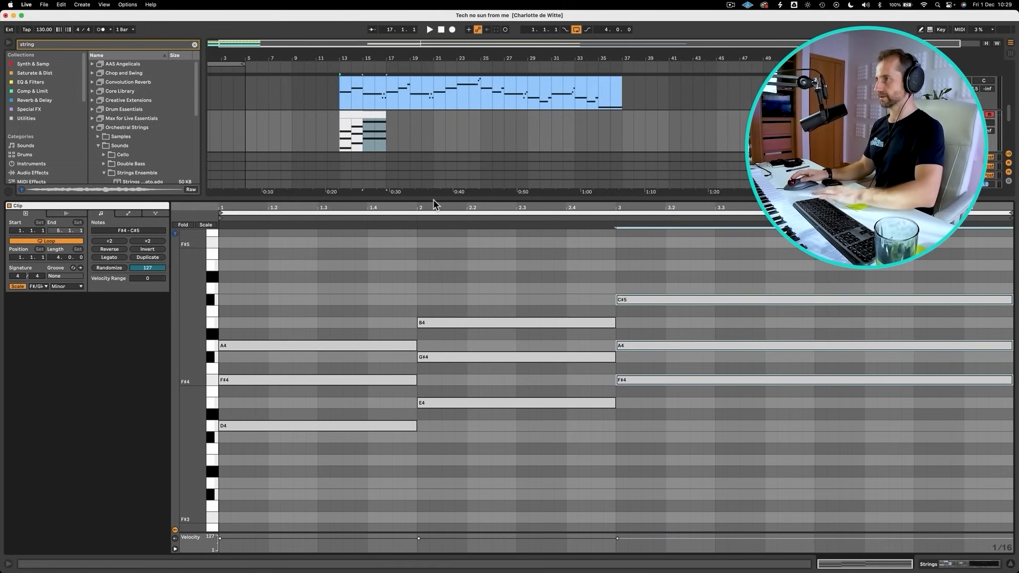
Play back the chord progression and transpose all notes of the Strings clip down one octave
{"action": "key", "text": "space"}
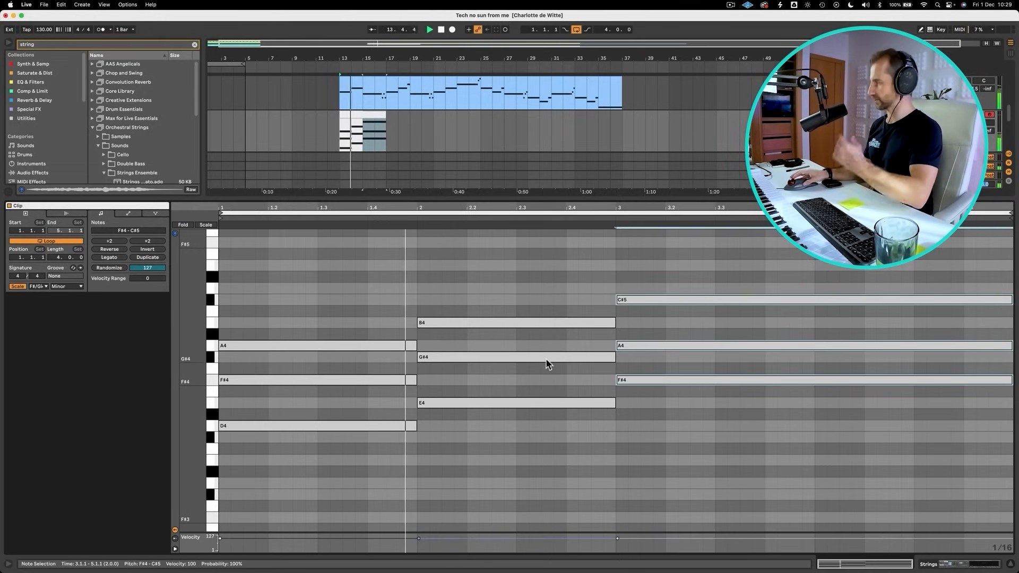
{"action": "left_click", "coordinate": [745, 472]}
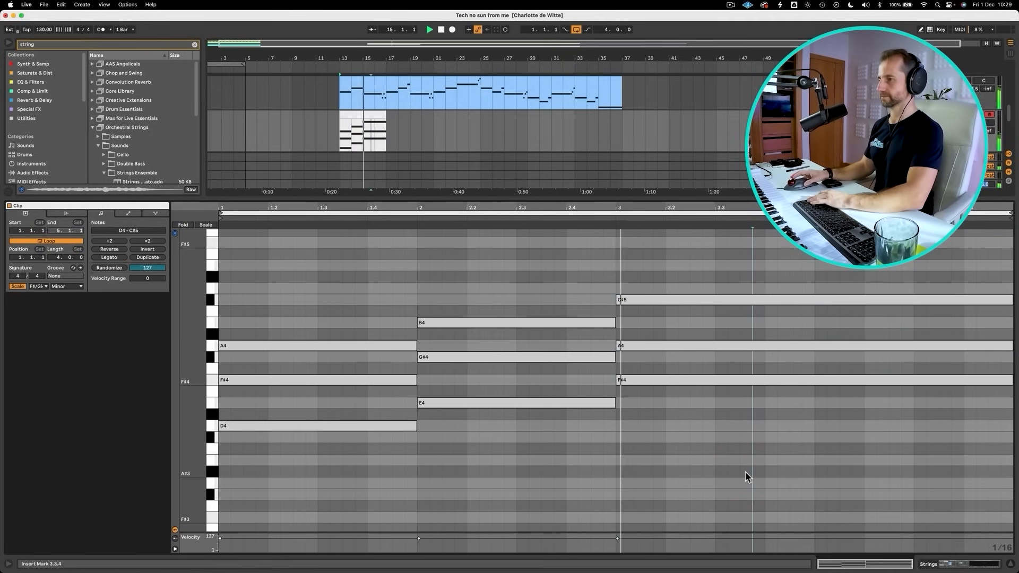
{"action": "key", "text": "space"}
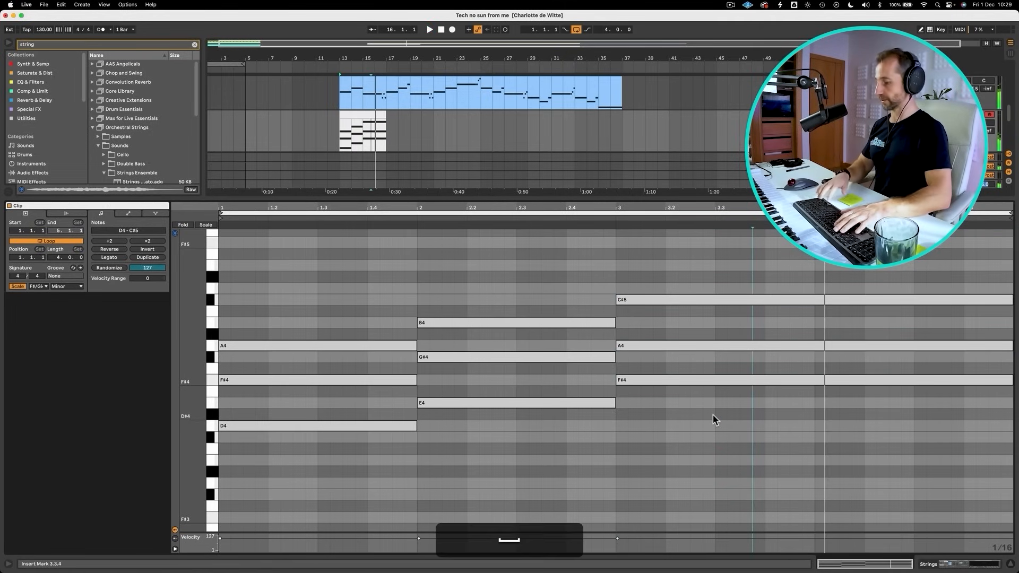
{"action": "key", "text": "super+a"}
{"action": "key", "text": "shift+super+Down"}
{"action": "key", "text": "space"}
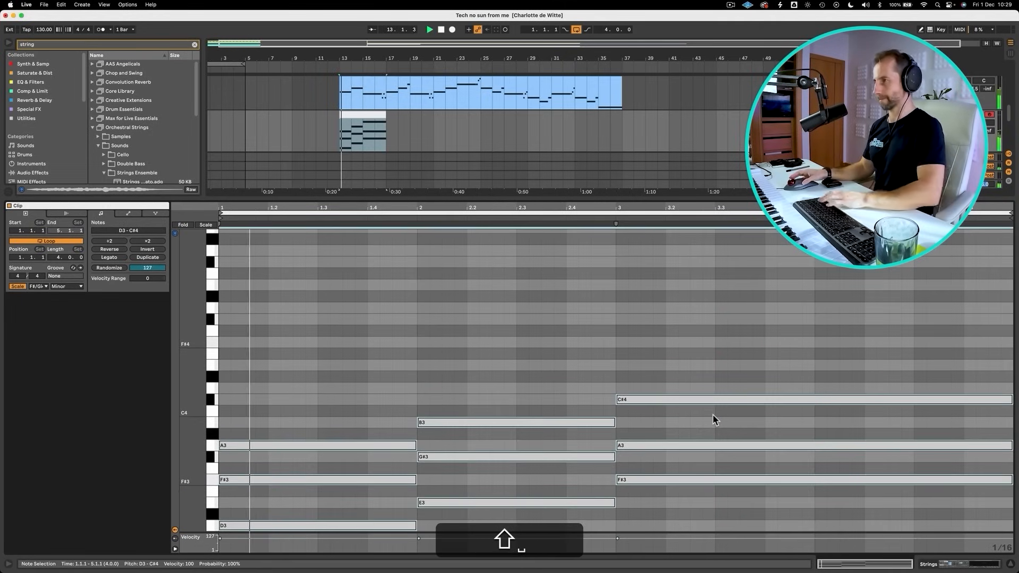
Duplicate the Strings clip three times up to bar 29 and raise the track's B-Hall RVB send to about -7 dB
{"action": "key", "text": "shift+Tab"}
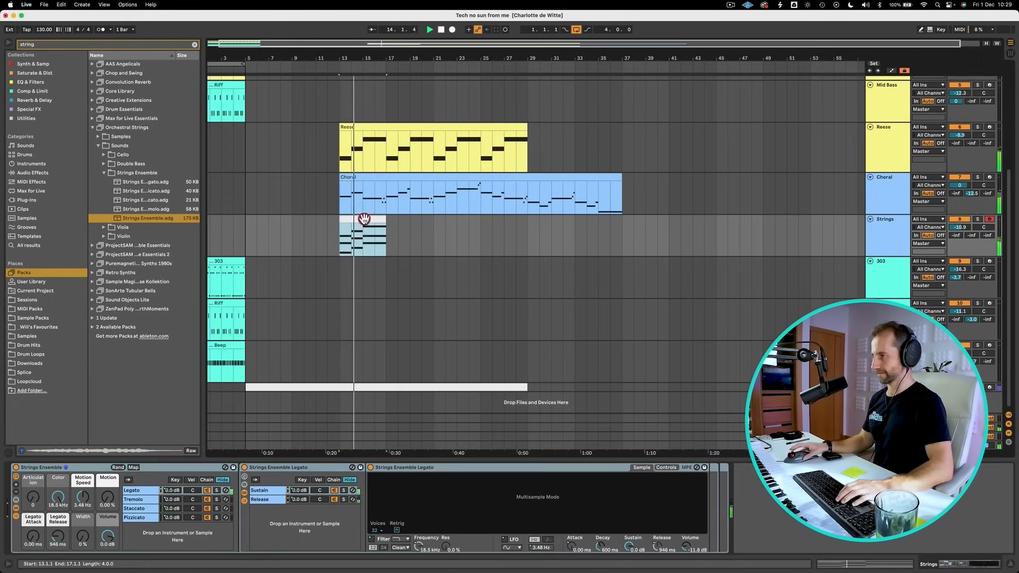
{"action": "left_click", "coordinate": [359, 218]}
{"action": "key", "text": "super+d"}
{"action": "left_click_drag", "start_coordinate": [970, 235], "coordinate": [970, 228]}
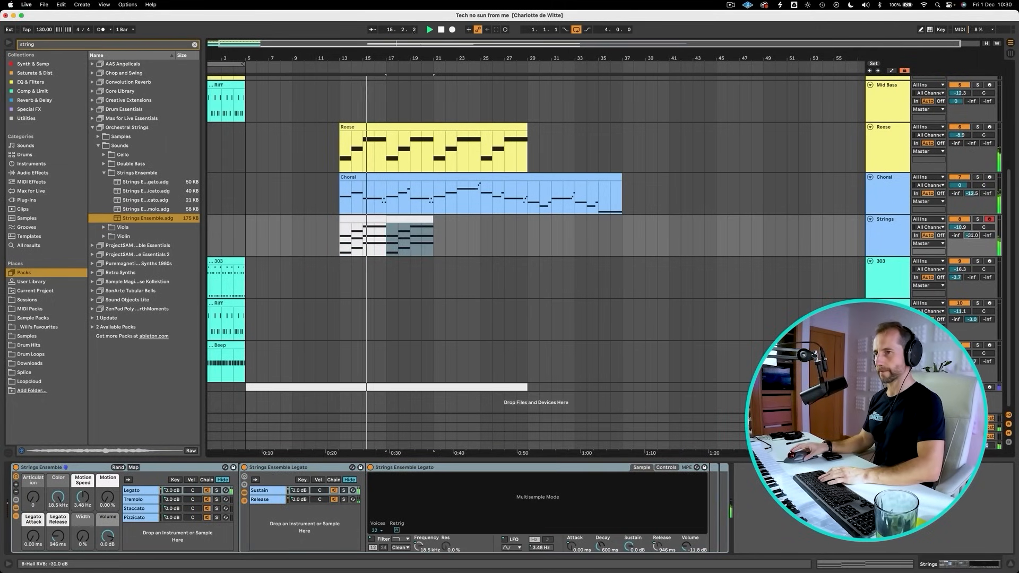
{"action": "left_click", "coordinate": [410, 219]}
{"action": "key", "text": "super+d"}
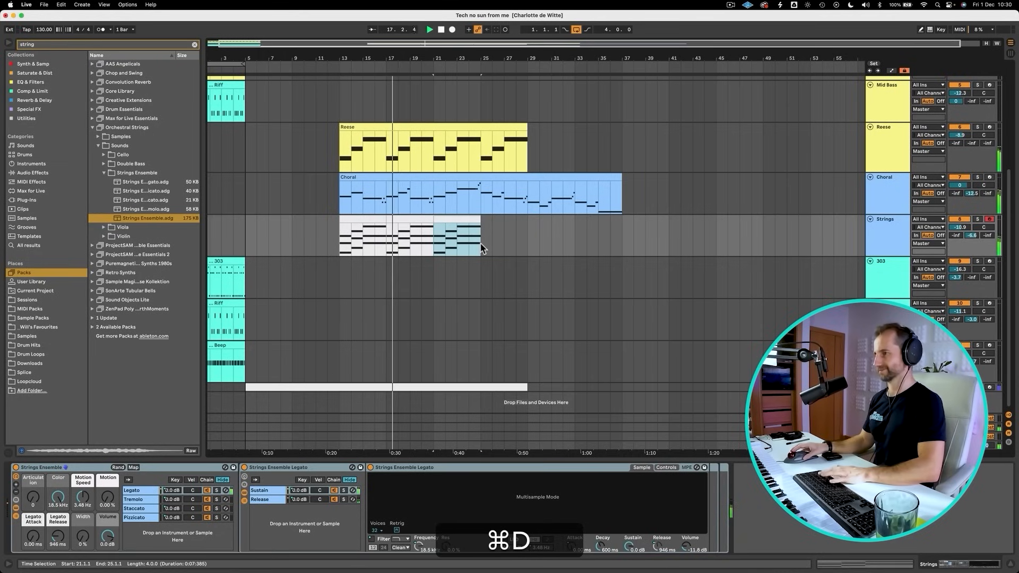
{"action": "key", "text": "super+d"}
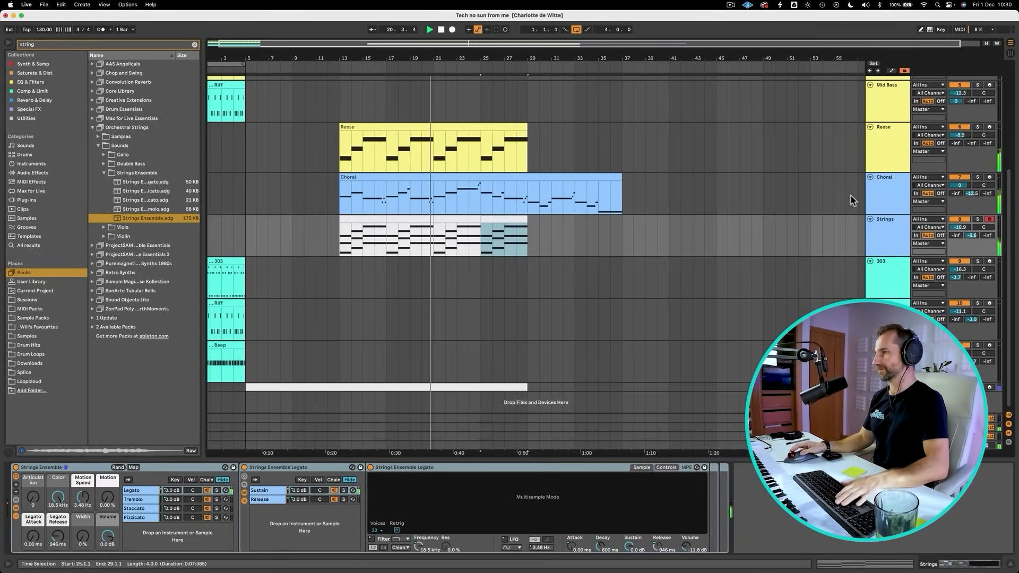
Duplicate the last Strings clip twice more so the part runs to bar 37, where the Choral clip ends
{"action": "scroll", "coordinate": [828, 201], "scroll_direction": "up", "scroll_amount": 5}
{"action": "scroll", "coordinate": [743, 214], "scroll_direction": "down", "scroll_amount": 3}
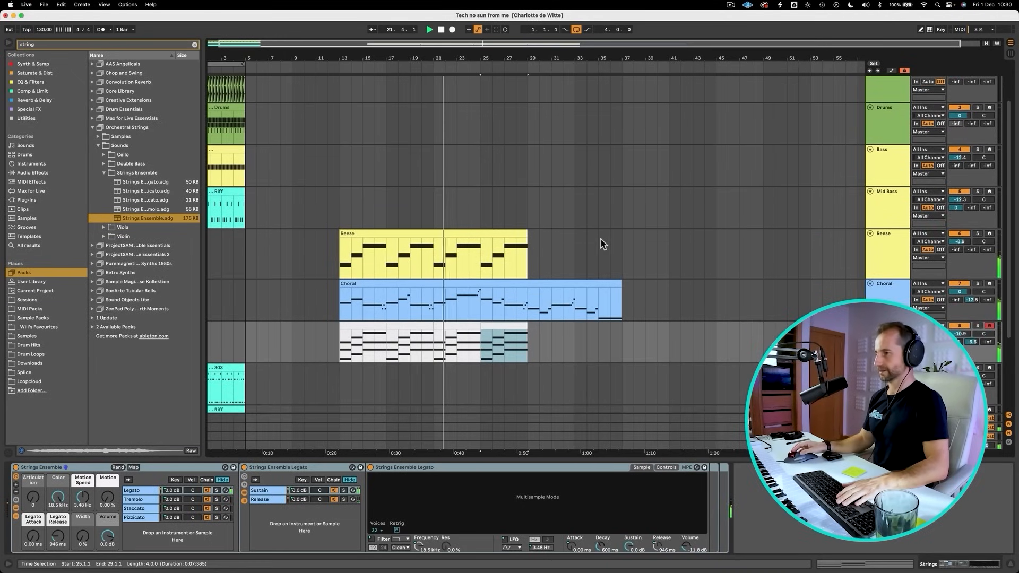
{"action": "left_click", "coordinate": [580, 259]}
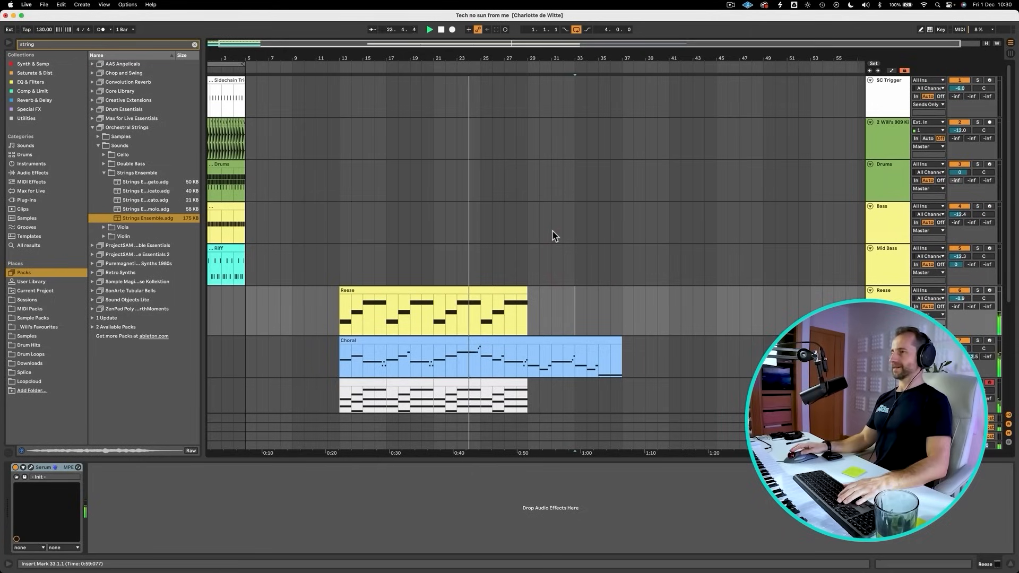
{"action": "scroll", "coordinate": [552, 236], "scroll_direction": "up", "scroll_amount": 3}
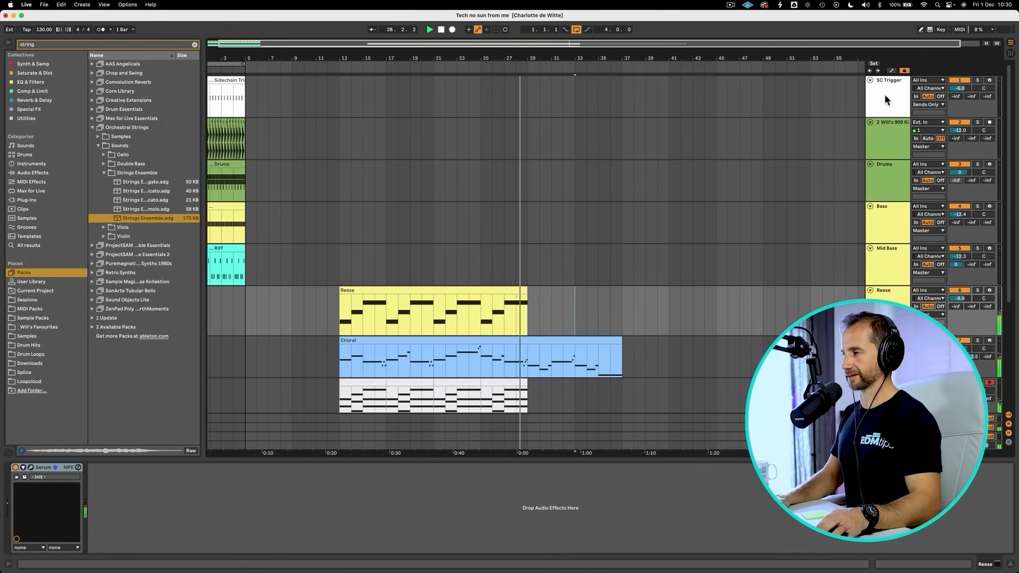
{"action": "key", "text": "space"}
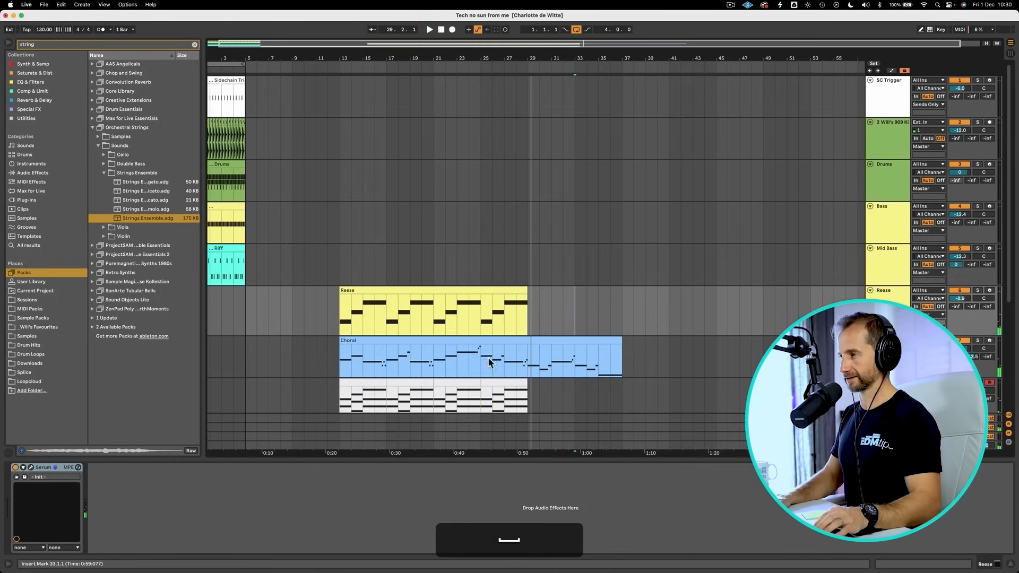
{"action": "left_click", "coordinate": [497, 383]}
{"action": "key", "text": "super+d"}
{"action": "key", "text": "super+d"}
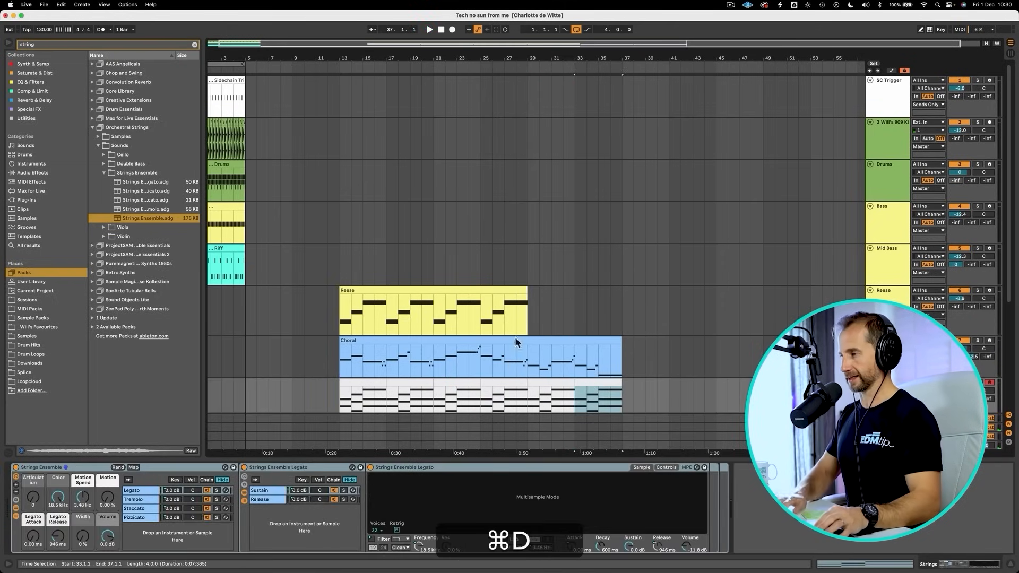
Play the arrangement from around bar 28 and solo the Choral track
{"action": "left_click", "coordinate": [529, 270]}
{"action": "key", "text": "space"}
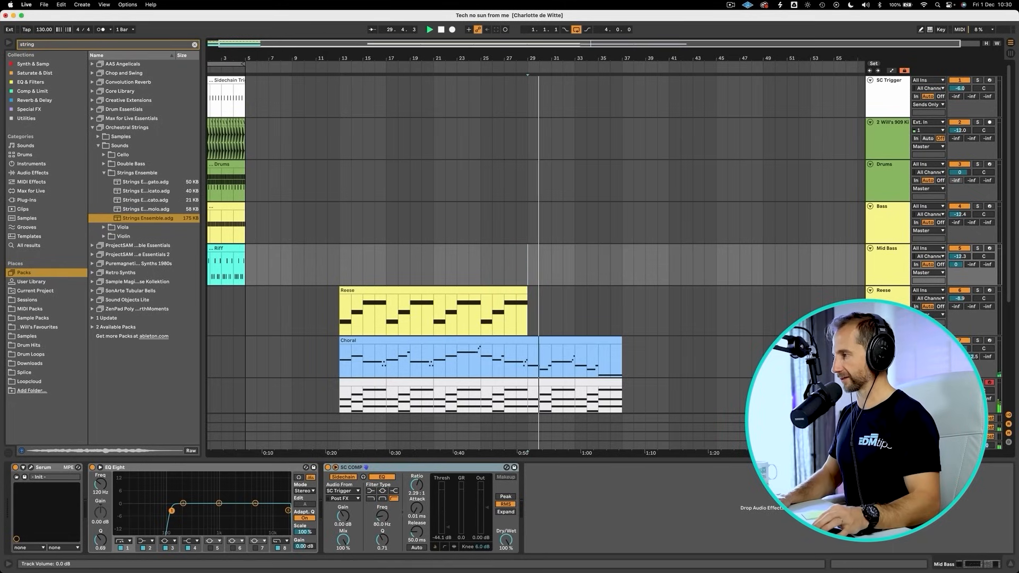
{"action": "left_click", "coordinate": [517, 359]}
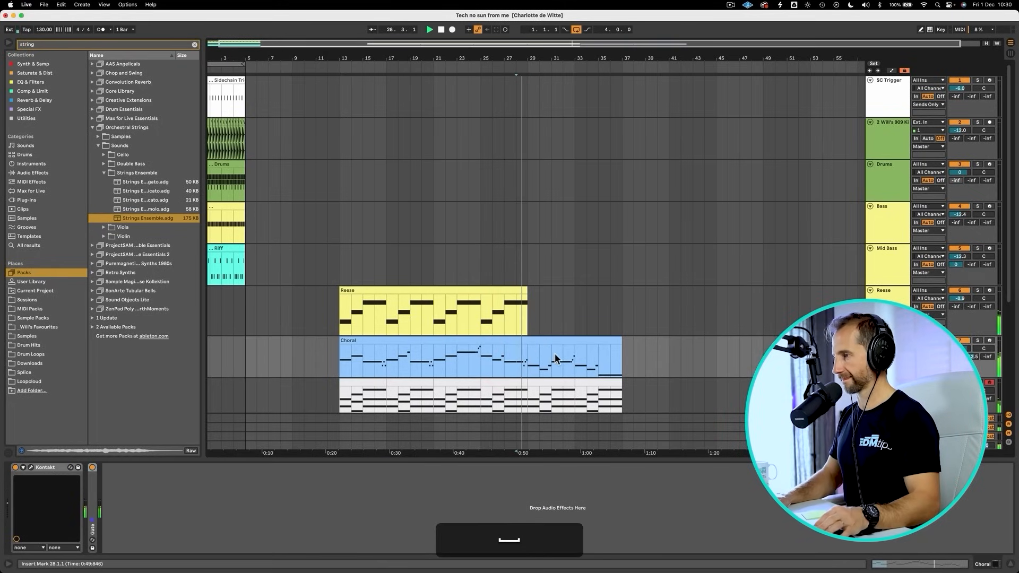
{"action": "scroll", "coordinate": [557, 306], "scroll_direction": "down", "scroll_amount": 3}
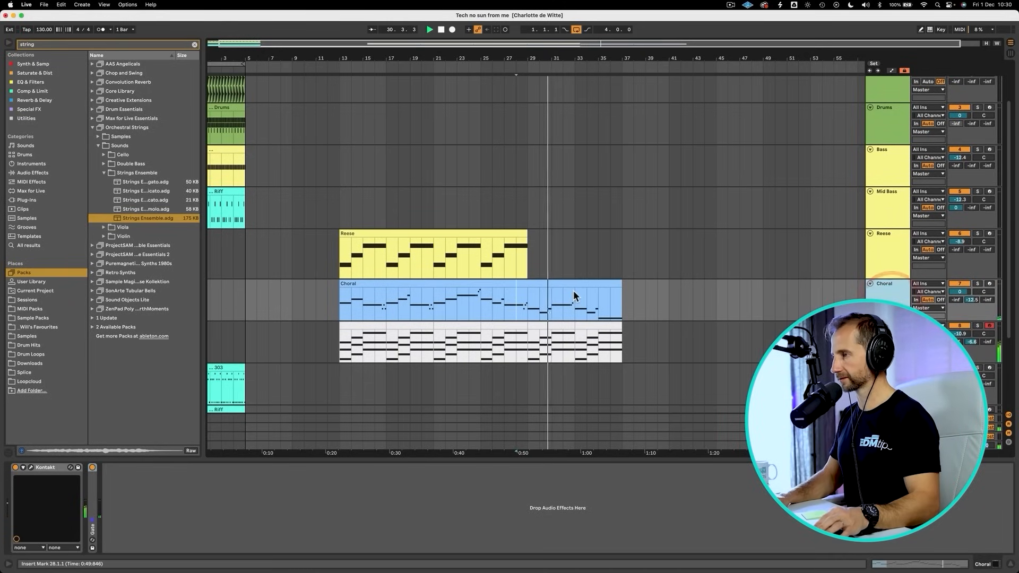
{"action": "left_click", "coordinate": [977, 285]}
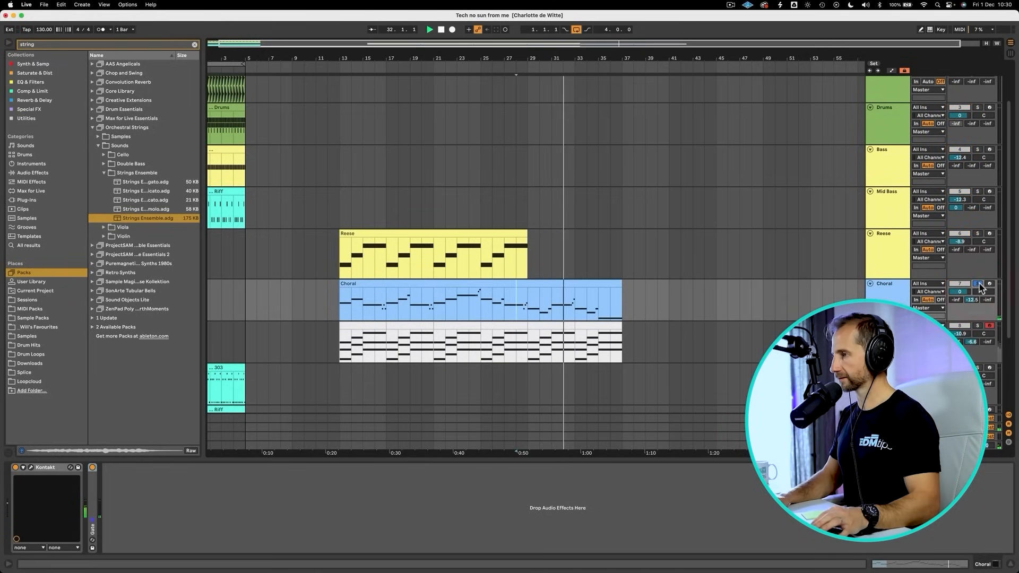
Open the Choral clip and examine the melody notes around its bar 16, returning to the track's devices
{"action": "double_click", "coordinate": [493, 281]}
{"action": "key", "text": "space"}
{"action": "left_click", "coordinate": [740, 335]}
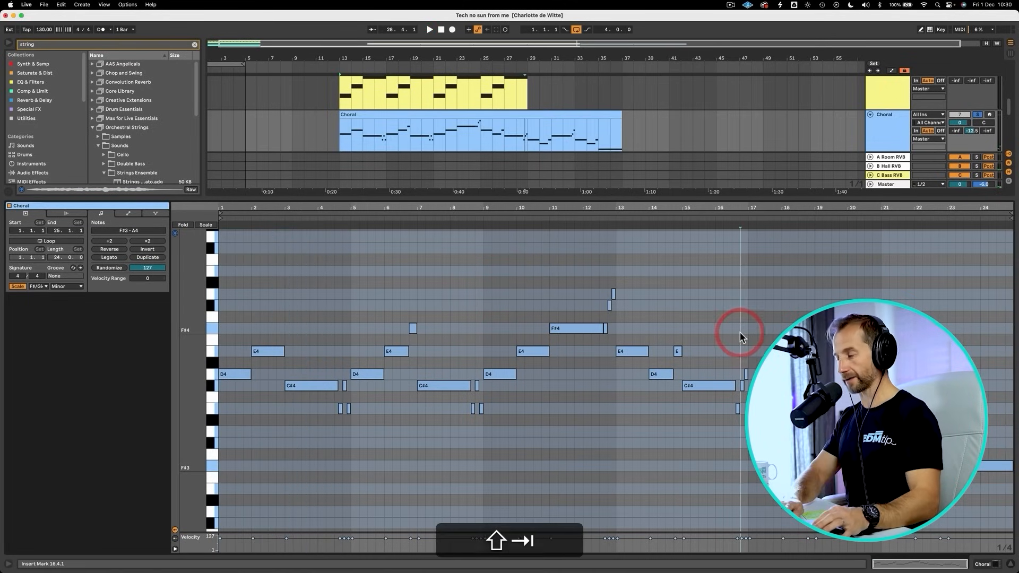
{"action": "key", "text": "shift+Tab"}
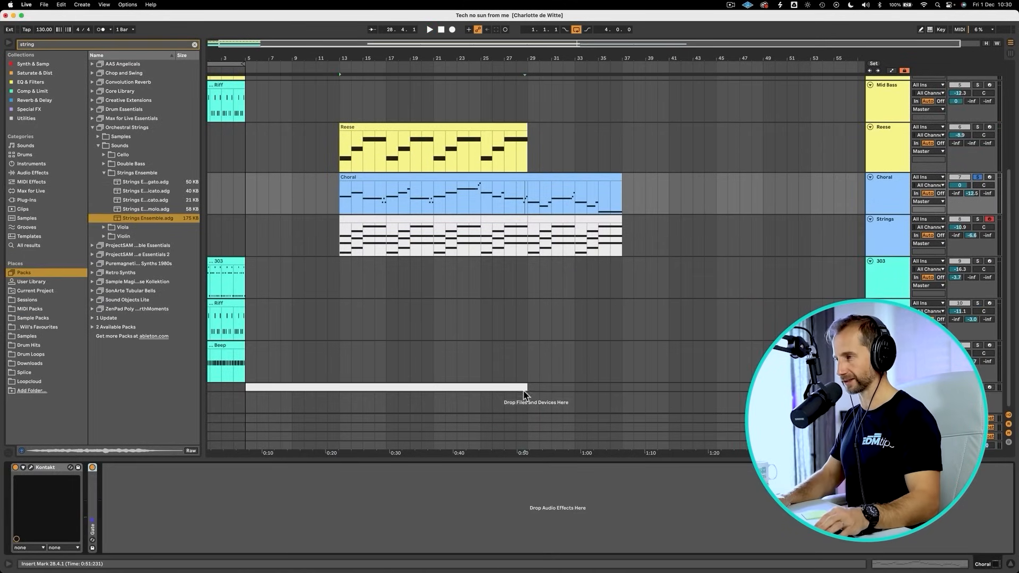
Unfold the TRIGGER track and duplicate its clip so the part continues from bar 29
{"action": "left_click", "coordinate": [870, 387]}
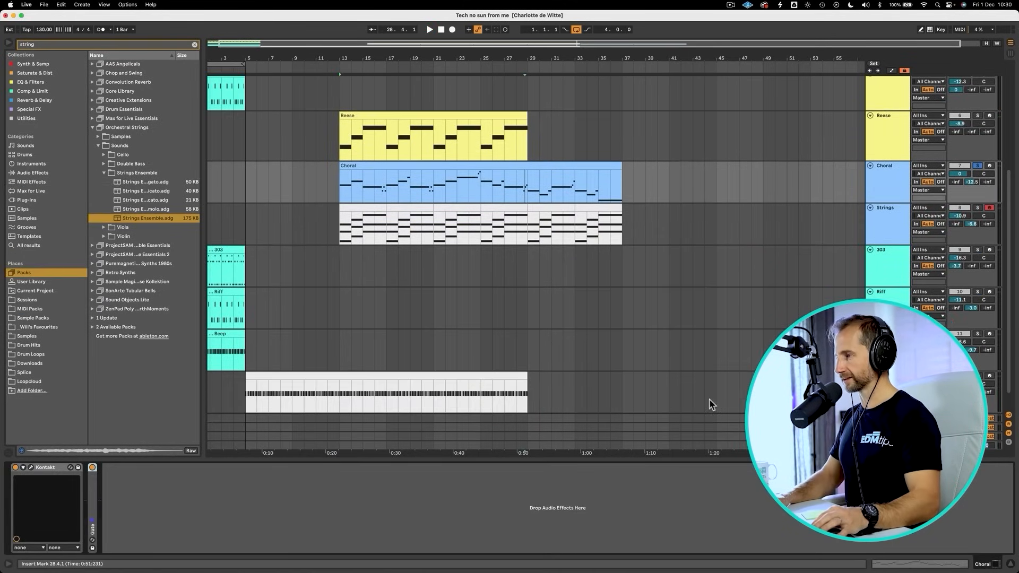
{"action": "double_click", "coordinate": [525, 393]}
{"action": "key", "text": "shift+Tab"}
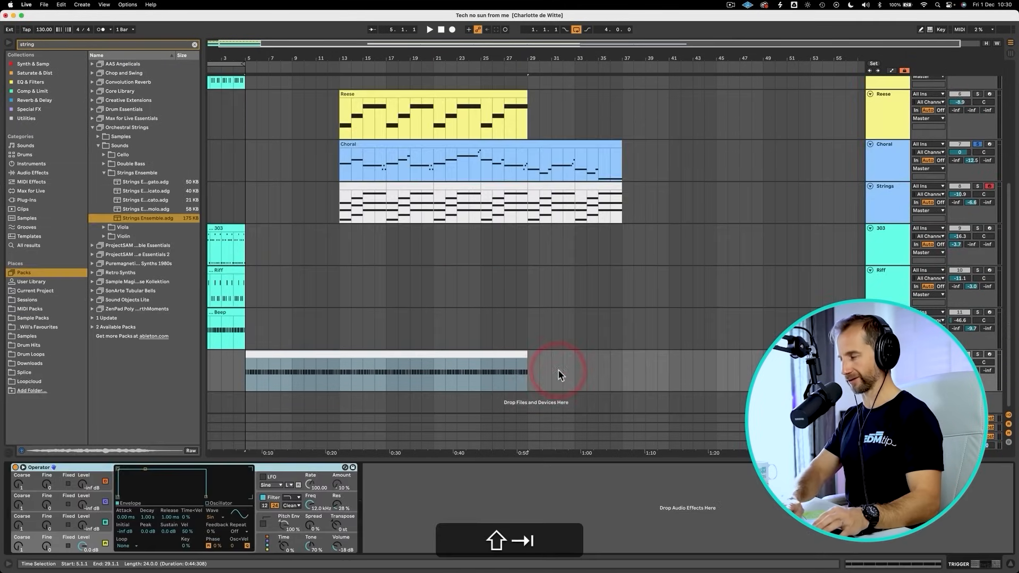
{"action": "mouse_move", "coordinate": [525, 355]}
{"action": "left_mouse_down"}
{"action": "mouse_move", "coordinate": [596, 355]}
{"action": "mouse_move", "coordinate": [531, 356]}
{"action": "mouse_move", "coordinate": [530, 341]}
{"action": "left_mouse_up"}
{"action": "key", "text": "cmd+d"}
Play from bar 29 with the Choral track unsoloed and shorten the TRIGGER part to end at bar 37
{"action": "left_click", "coordinate": [528, 324]}
{"action": "key", "text": "space"}
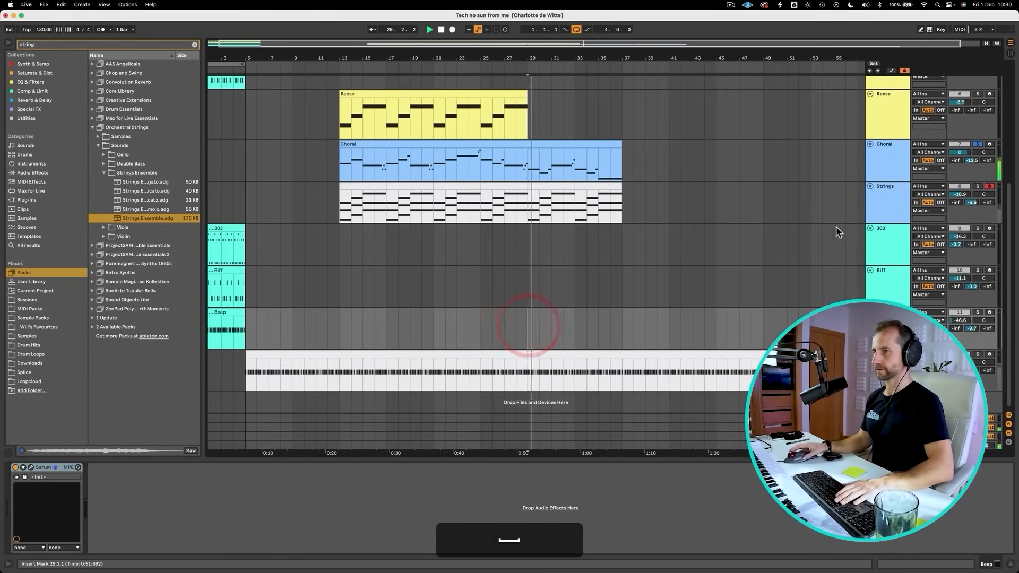
{"action": "left_click", "coordinate": [978, 144]}
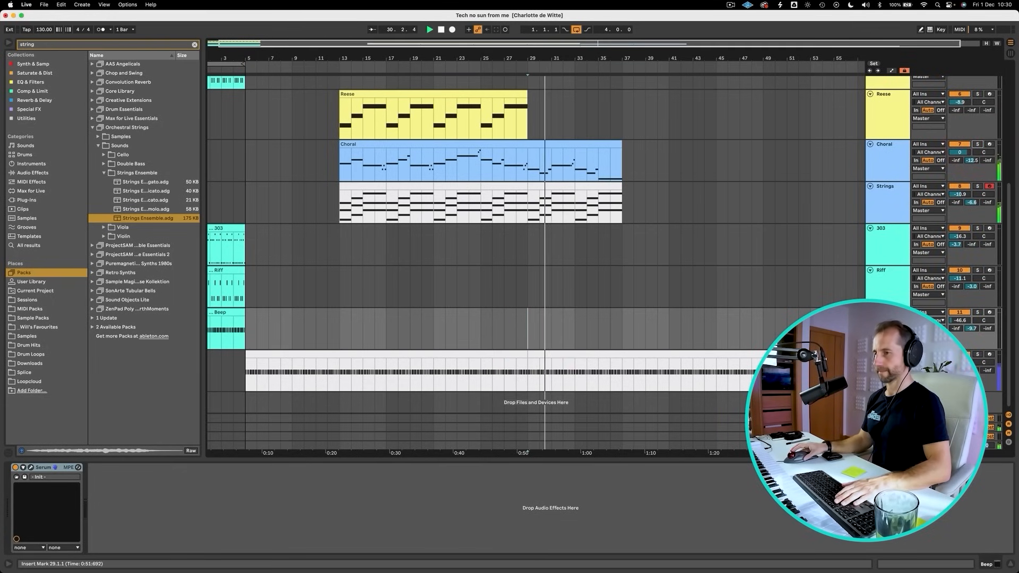
{"action": "left_click_drag", "start_coordinate": [527, 371], "coordinate": [624, 379]}
Apply the Strings track's blue colour to its clips and fold the Choral and Strings tracks
{"action": "scroll", "coordinate": [642, 323], "scroll_direction": "up", "scroll_amount": 5}
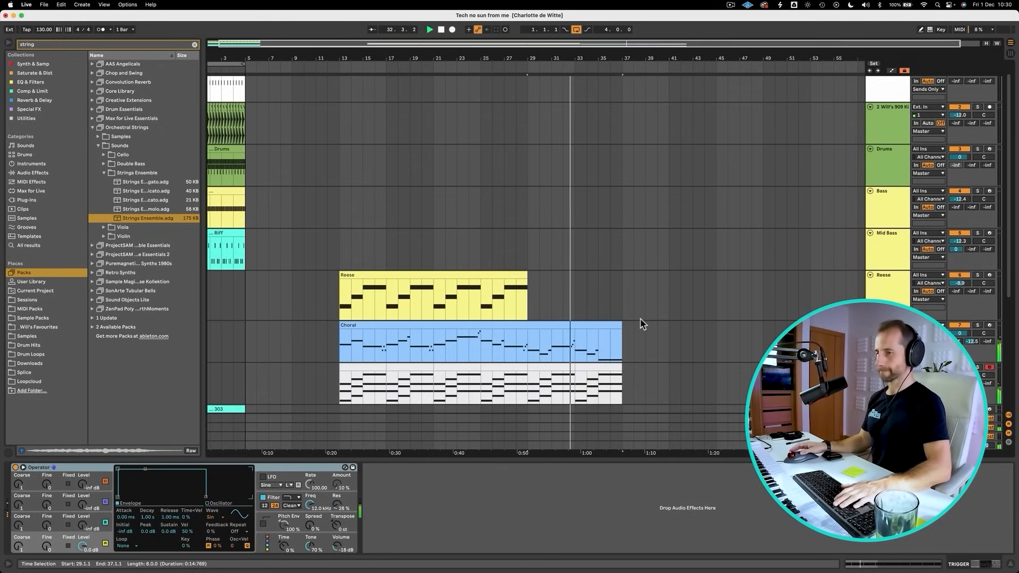
{"action": "right_click", "coordinate": [897, 384]}
{"action": "left_click", "coordinate": [968, 324]}
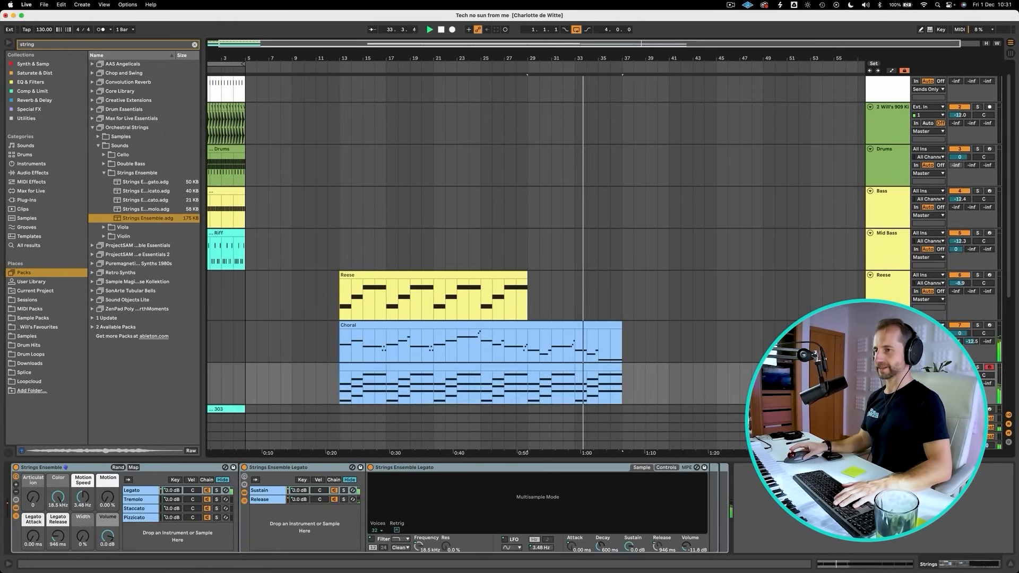
{"action": "left_click", "coordinate": [870, 325]}
{"action": "left_click", "coordinate": [870, 334]}
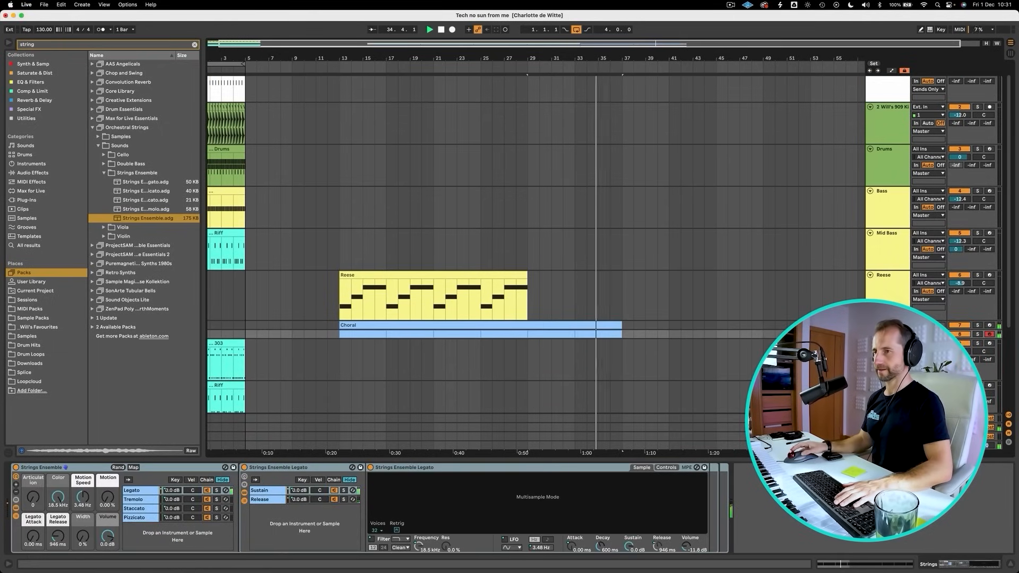
{"action": "scroll", "coordinate": [873, 196], "scroll_direction": "down", "scroll_amount": 4}
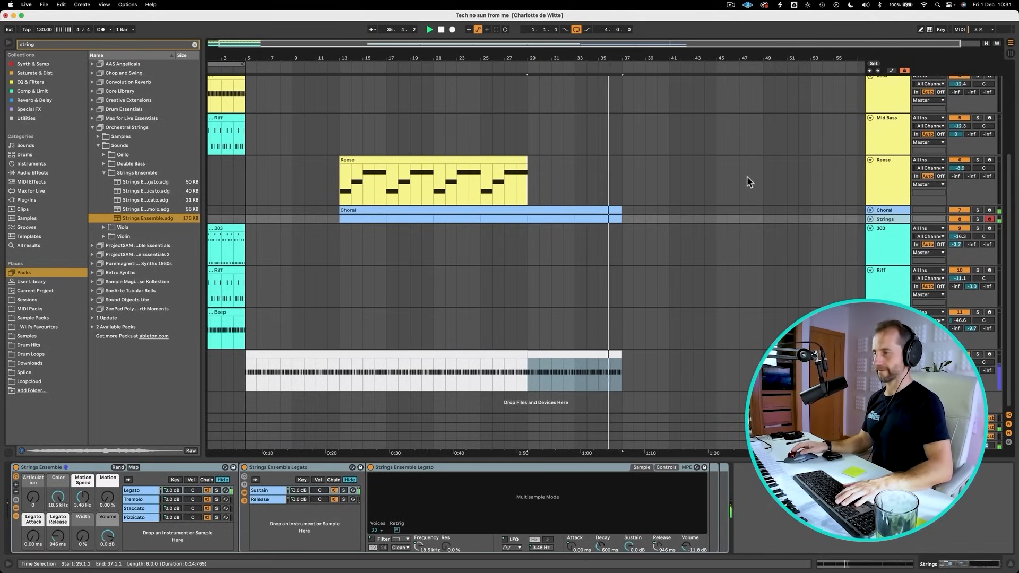
{"action": "scroll", "coordinate": [747, 173], "scroll_direction": "up", "scroll_amount": 5}
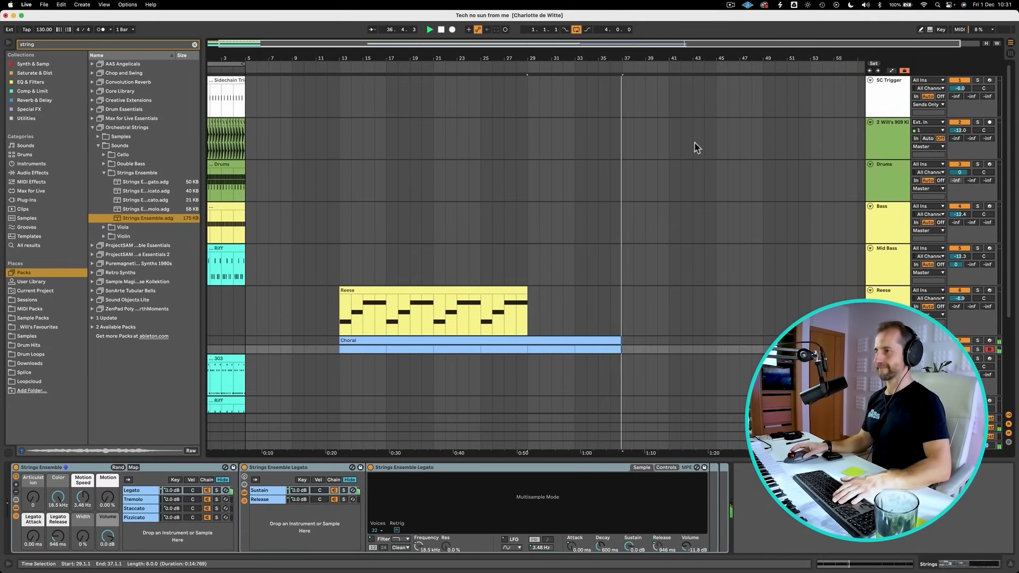
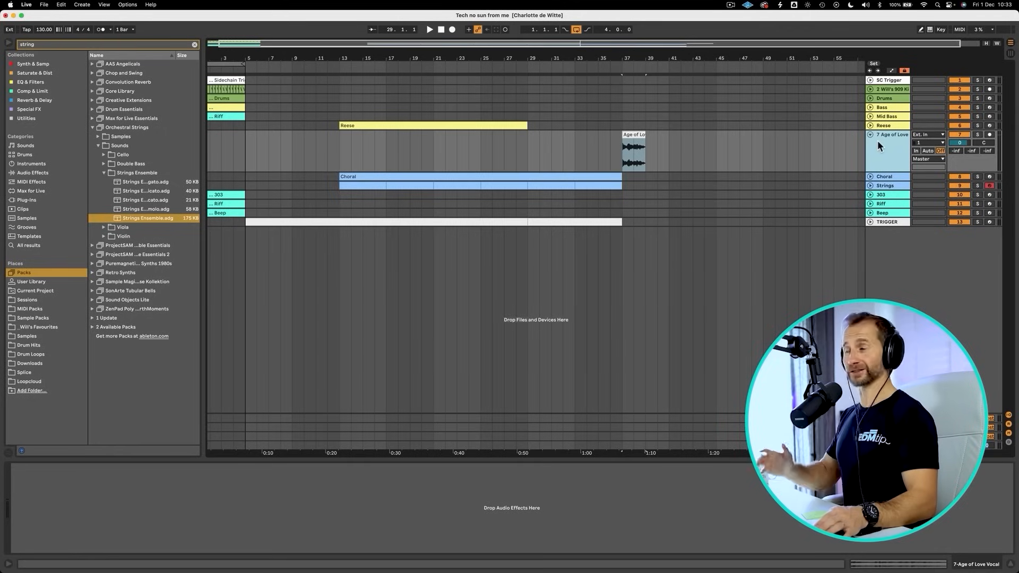
Colour the Age of Love Vocal track pink and apply the same colour to its clip
{"action": "right_click", "coordinate": [877, 140]}
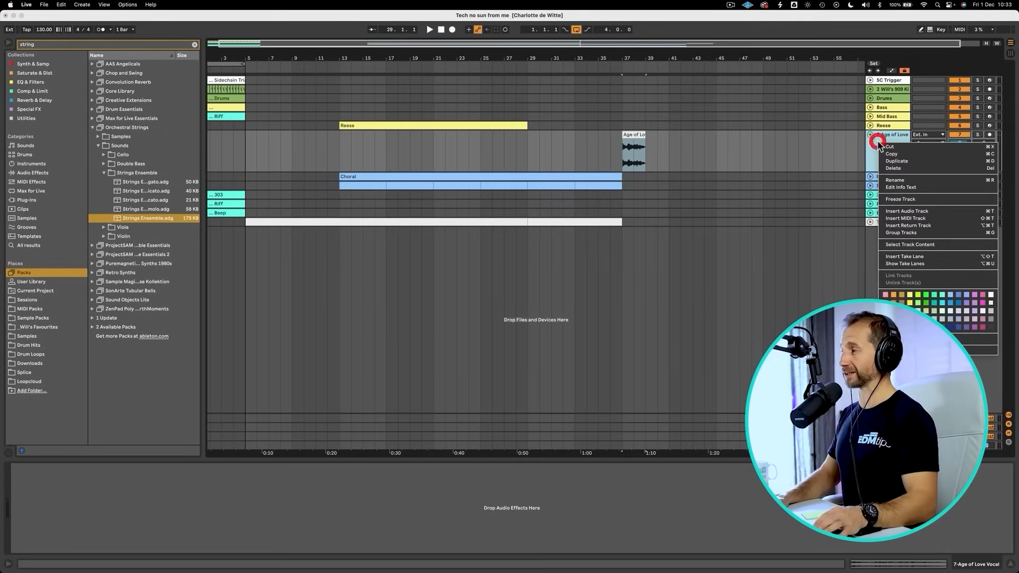
{"action": "left_click", "coordinate": [983, 318]}
{"action": "right_click", "coordinate": [890, 149]}
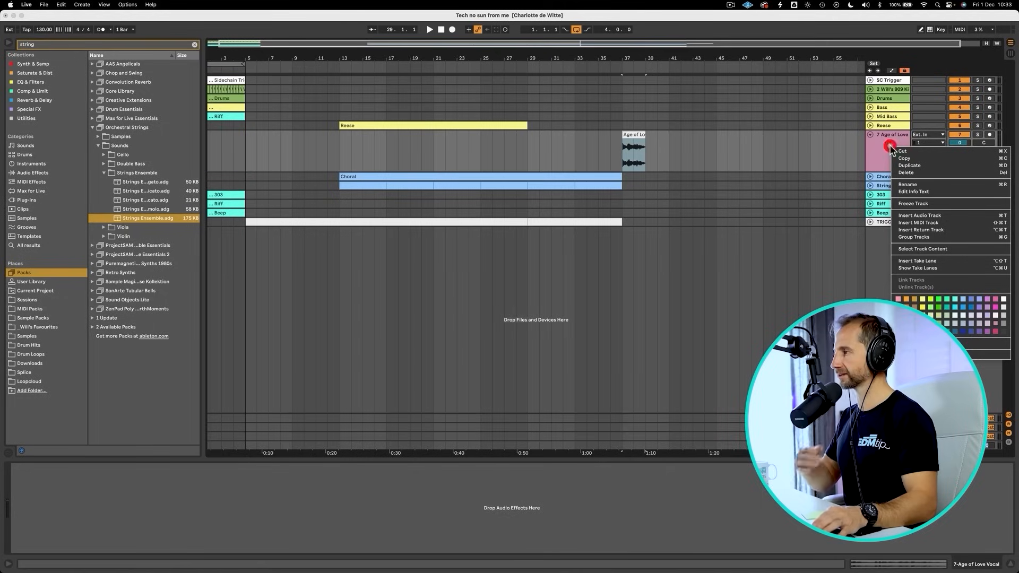
{"action": "left_click", "coordinate": [922, 249]}
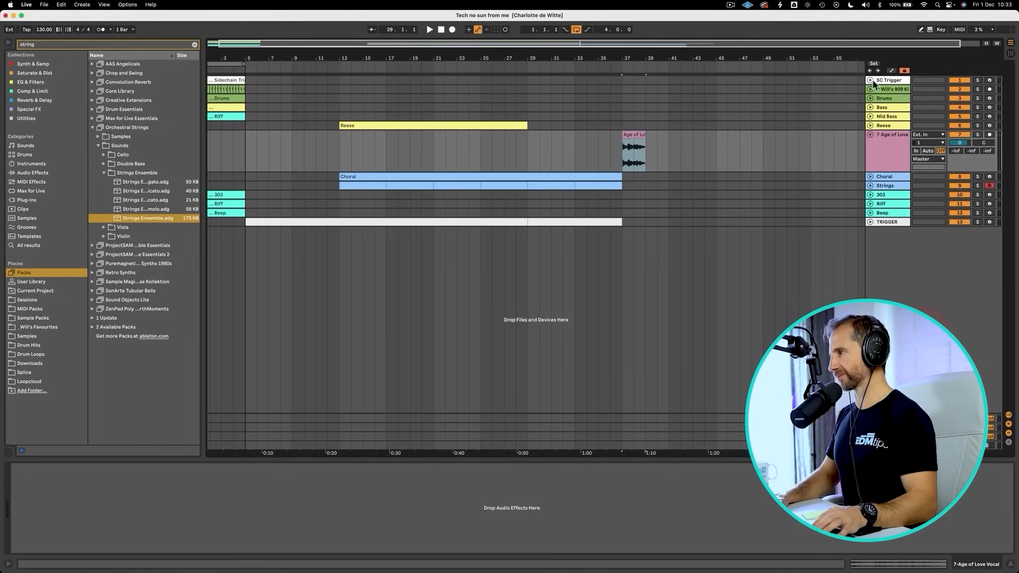
Play from bar 36 and lower the Age of Love Vocal track's volume to -8.2 dB
{"action": "left_click_drag", "start_coordinate": [765, 49], "coordinate": [765, 96]}
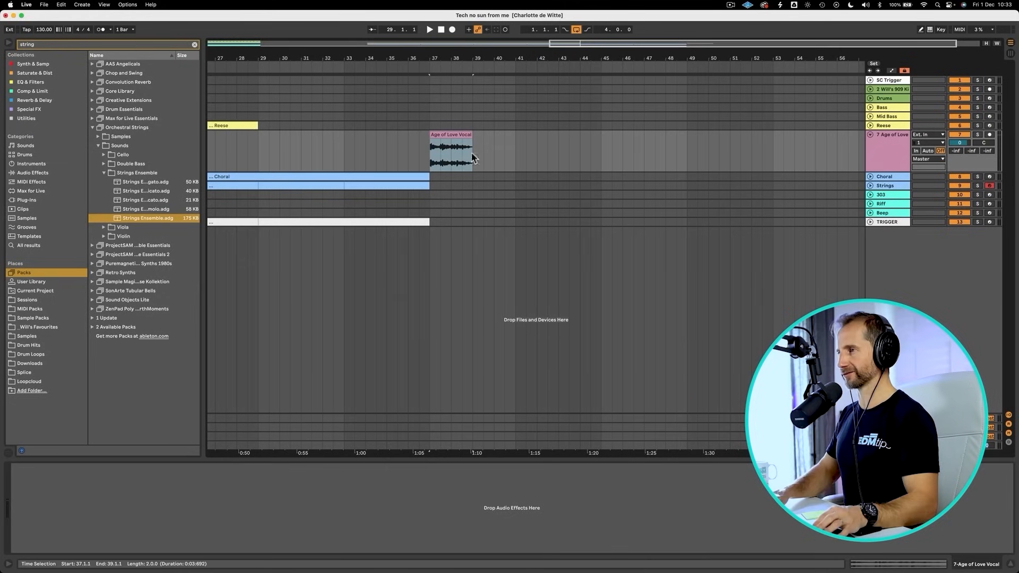
{"action": "left_click", "coordinate": [406, 148]}
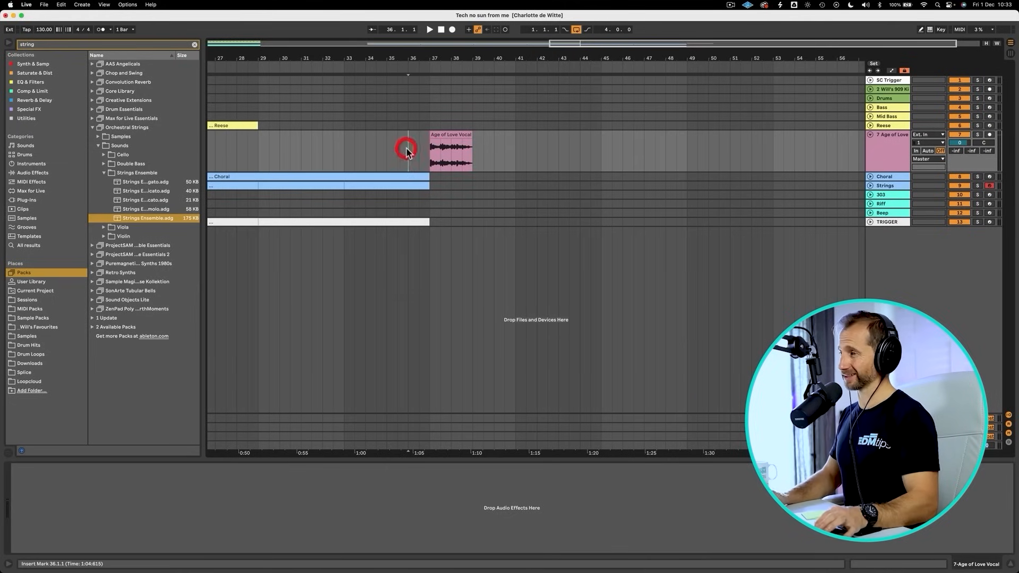
{"action": "key", "text": "space"}
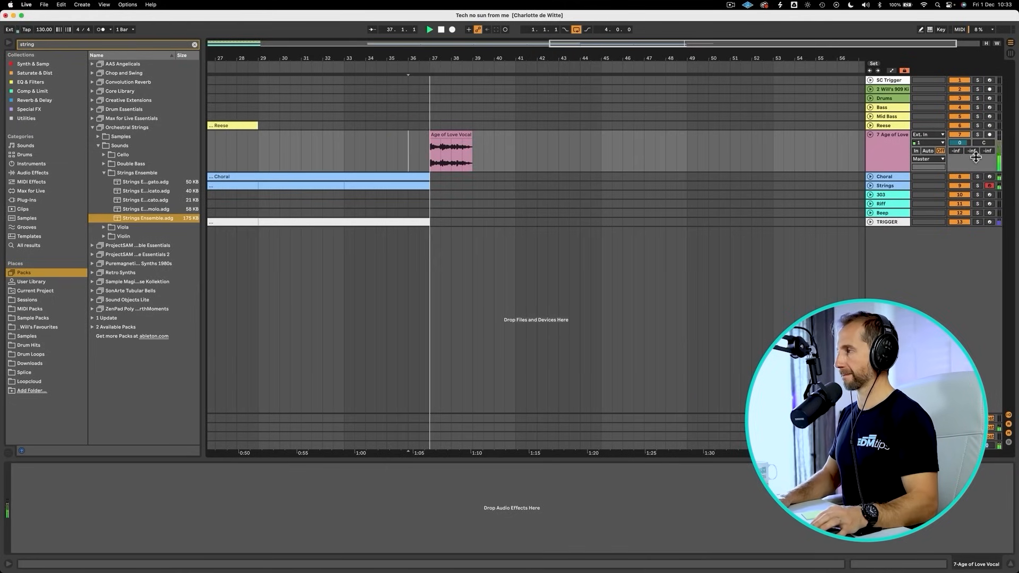
{"action": "left_click_drag", "start_coordinate": [960, 145], "coordinate": [960, 156]}
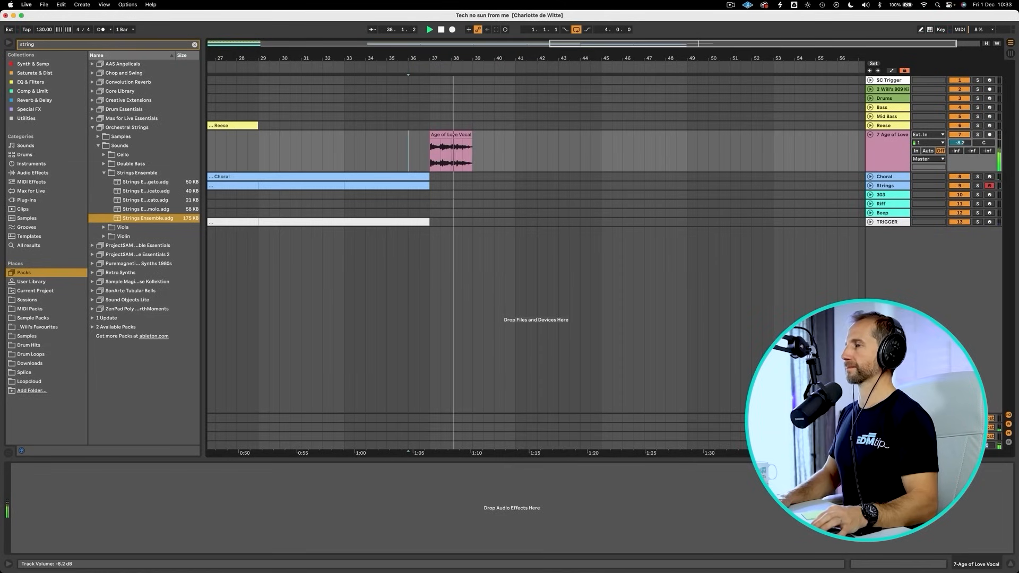
{"action": "key", "text": "space"}
Duplicate the Age of Love Vocal clip once so the vocal runs from bar 37 to bar 41
{"action": "left_click", "coordinate": [462, 135]}
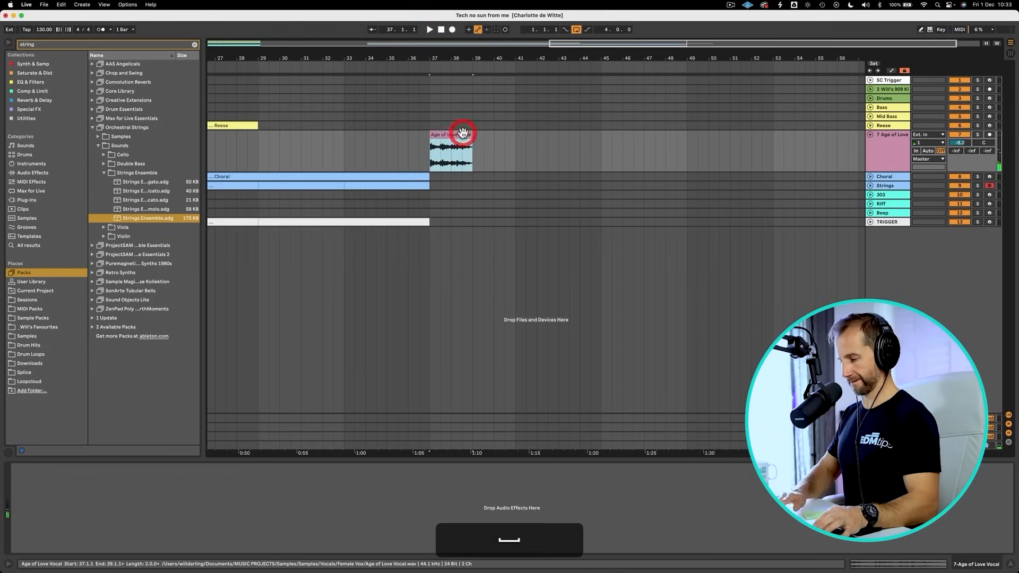
{"action": "key", "text": "super+d"}
{"action": "left_click", "coordinate": [427, 155]}
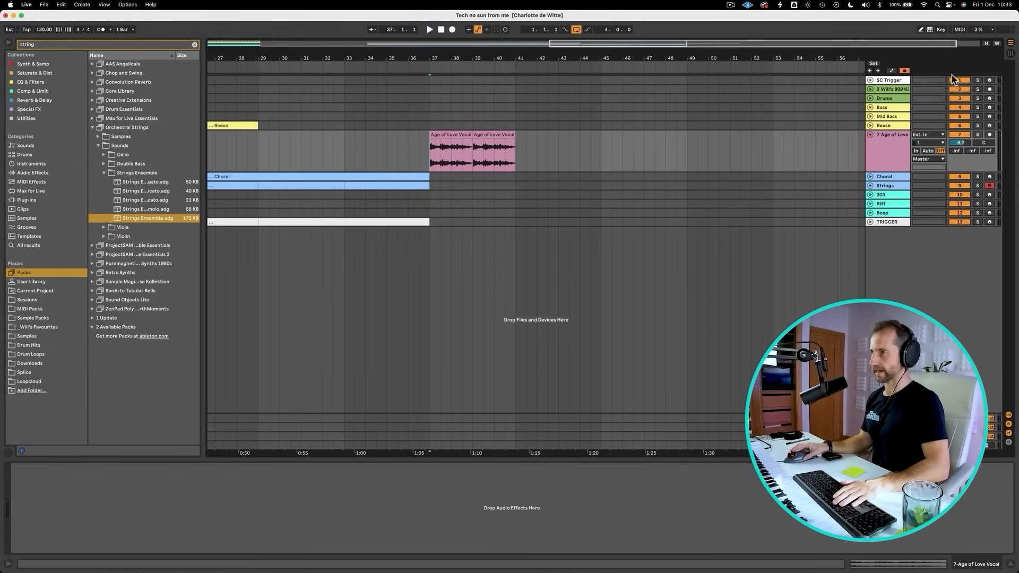
Insert an audio track named Vox 2 below the vocal and copy the vocal clip onto it twice, at bars 38 and 40
{"action": "left_click", "coordinate": [882, 162]}
{"action": "key", "text": "super+t"}
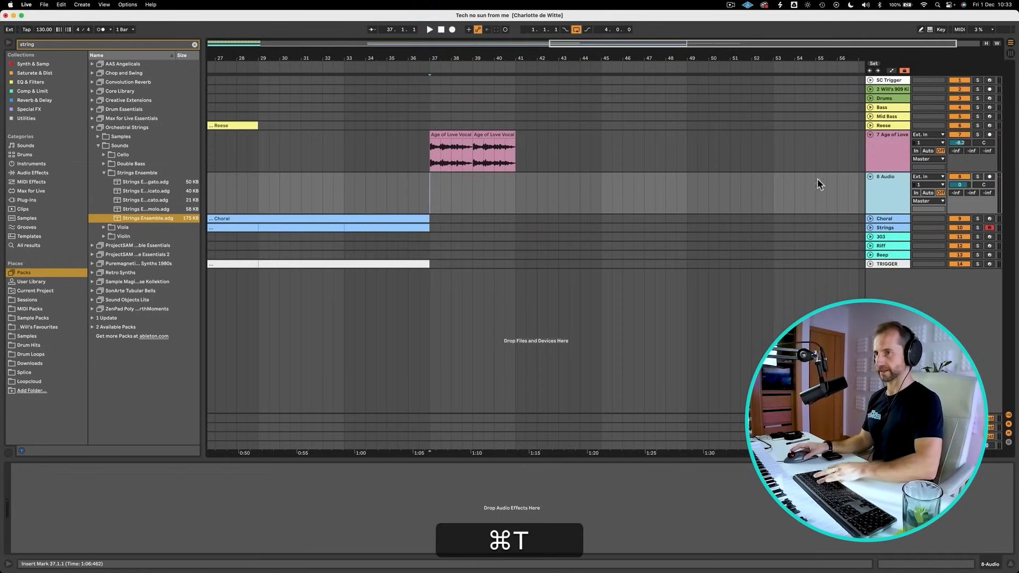
{"action": "key", "text": "super+r"}
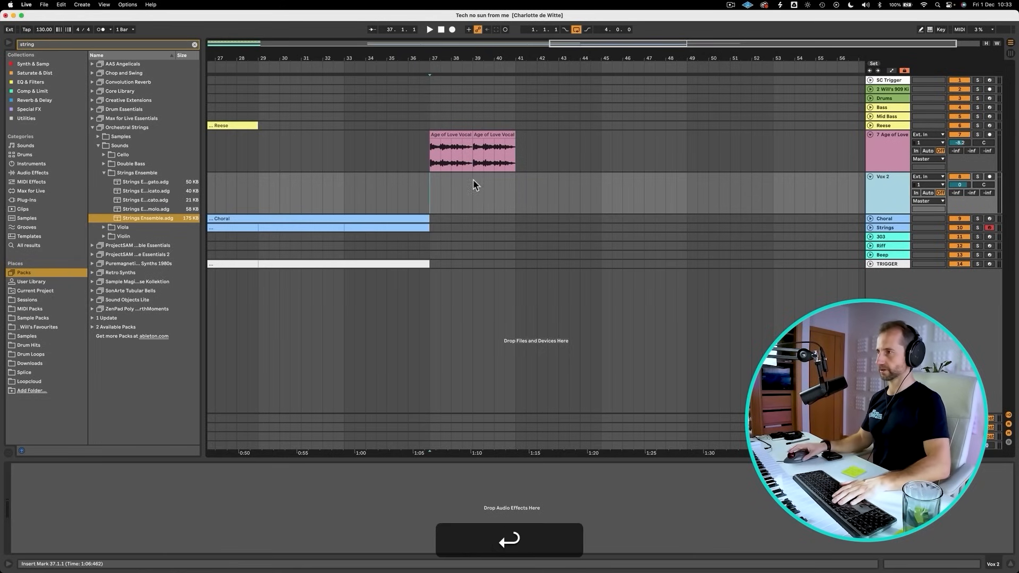
{"action": "left_click", "coordinate": [469, 152]}
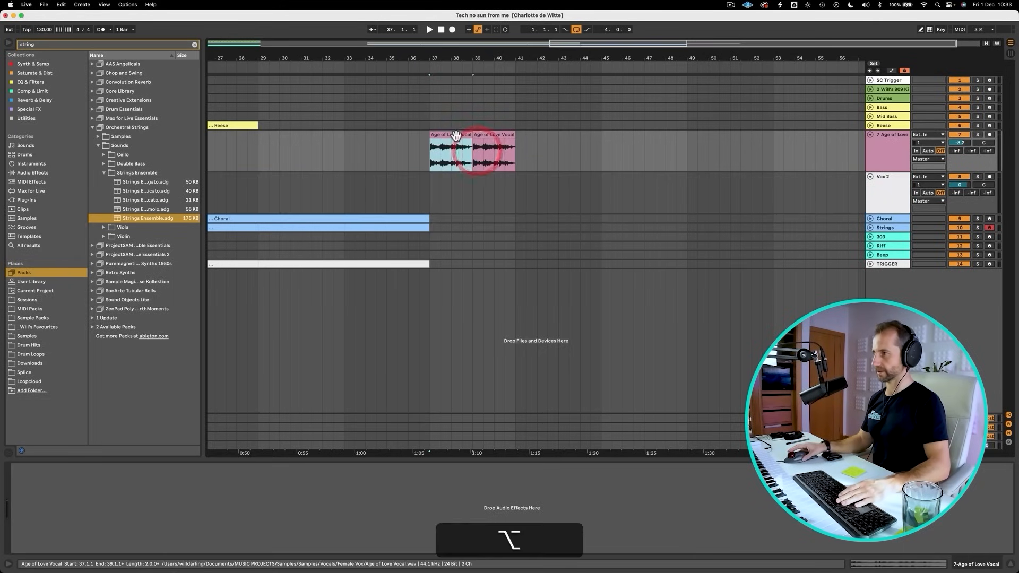
{"action": "left_click_drag", "start_coordinate": [456, 135], "coordinate": [519, 178]}
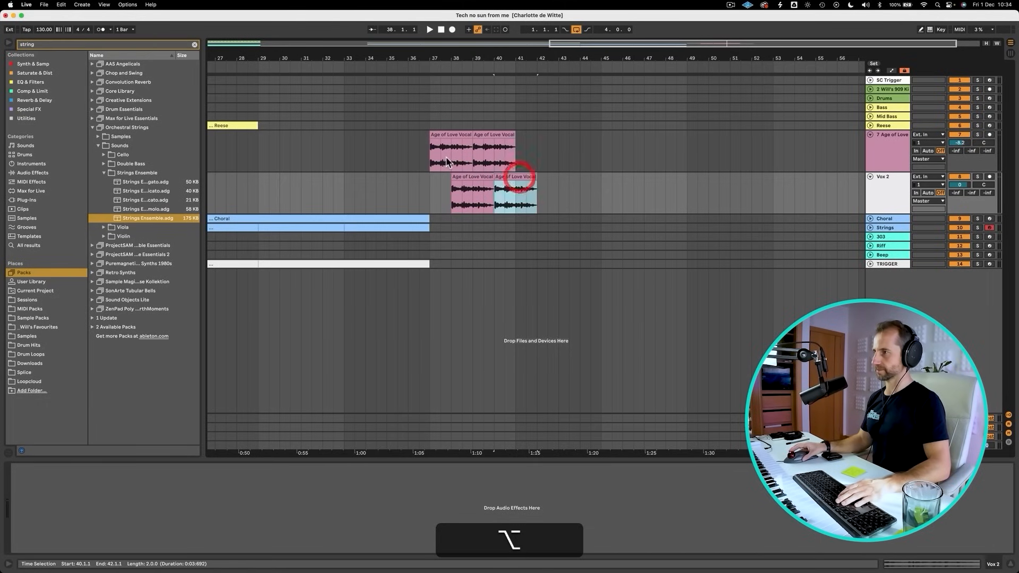
Play both vocal tracks from bar 37 and lower the Vox 2 track's volume to -12.5 dB
{"action": "left_click", "coordinate": [435, 151]}
{"action": "key", "text": "space"}
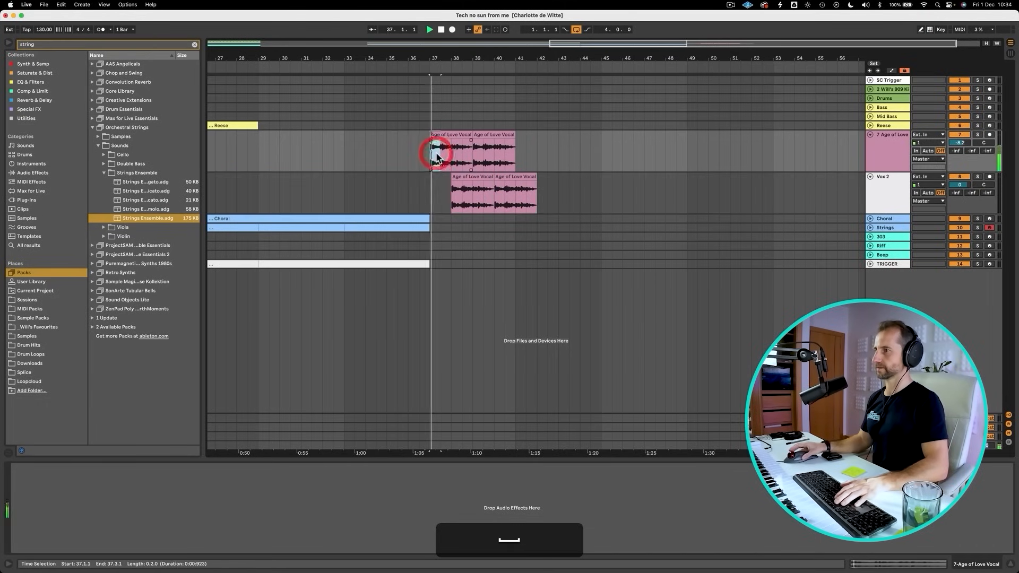
{"action": "left_click", "coordinate": [514, 153]}
{"action": "key", "text": "space"}
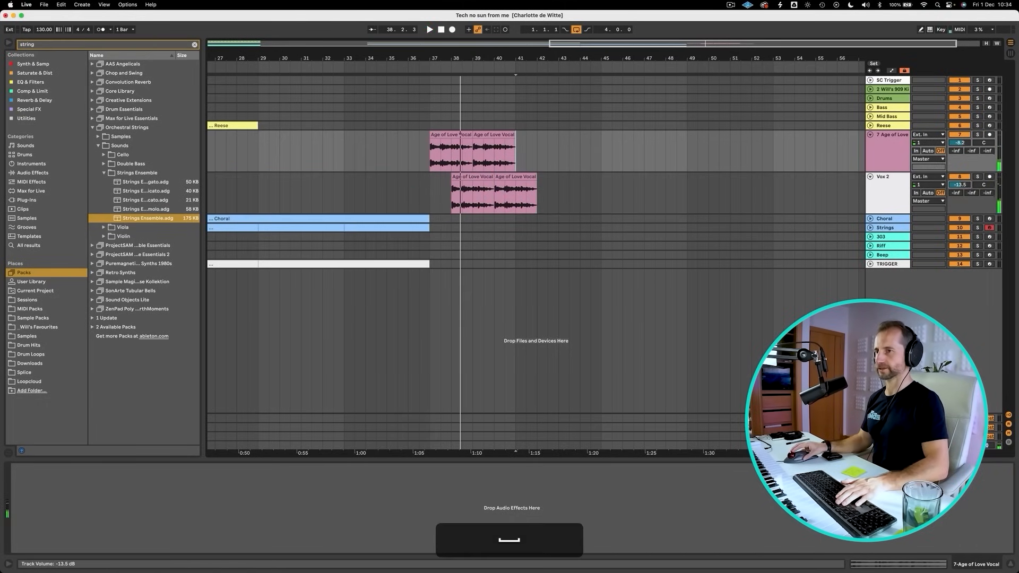
{"action": "key", "text": "space"}
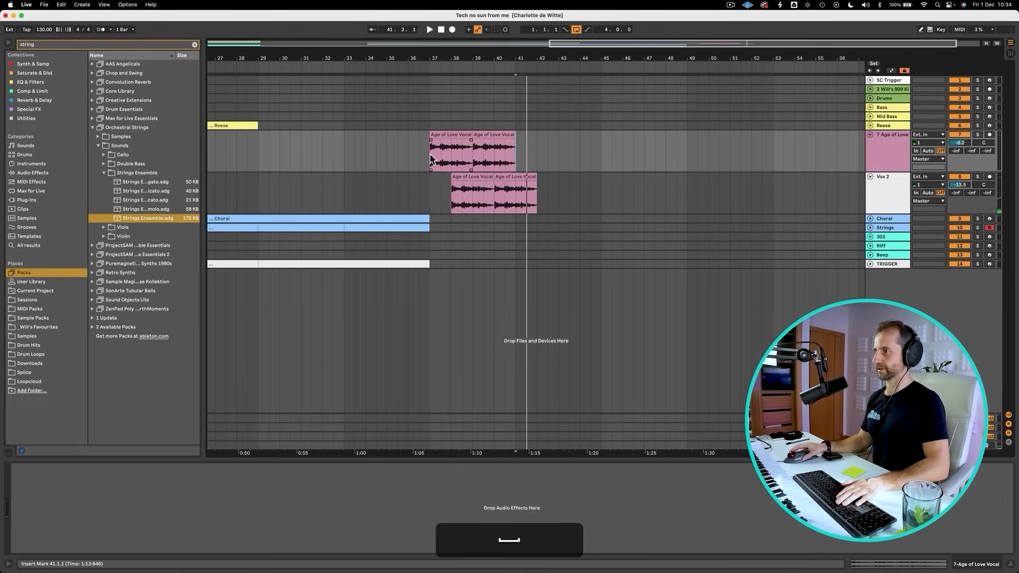
{"action": "left_click", "coordinate": [431, 158]}
{"action": "key", "text": "space"}
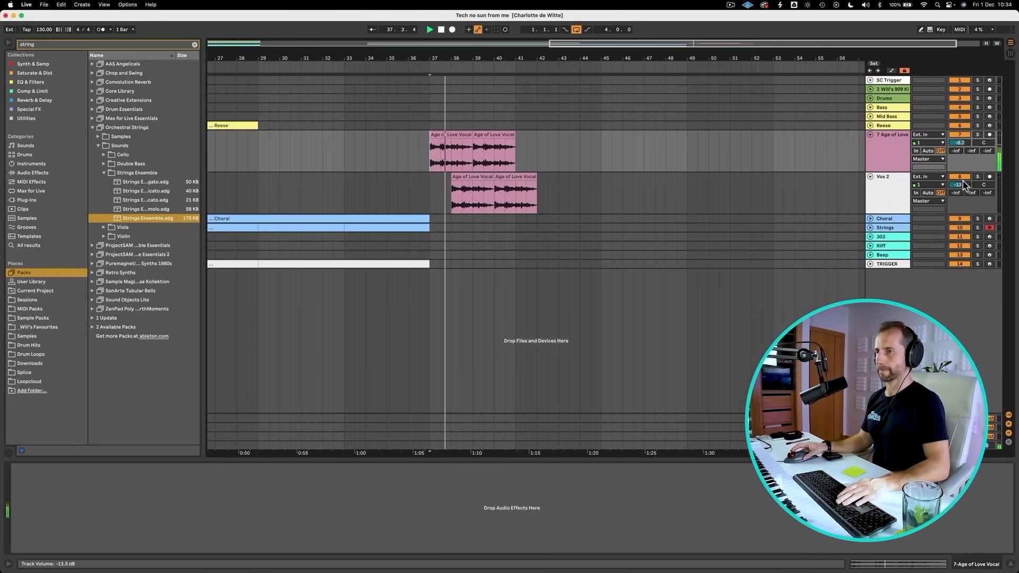
{"action": "left_click_drag", "start_coordinate": [964, 186], "coordinate": [964, 182]}
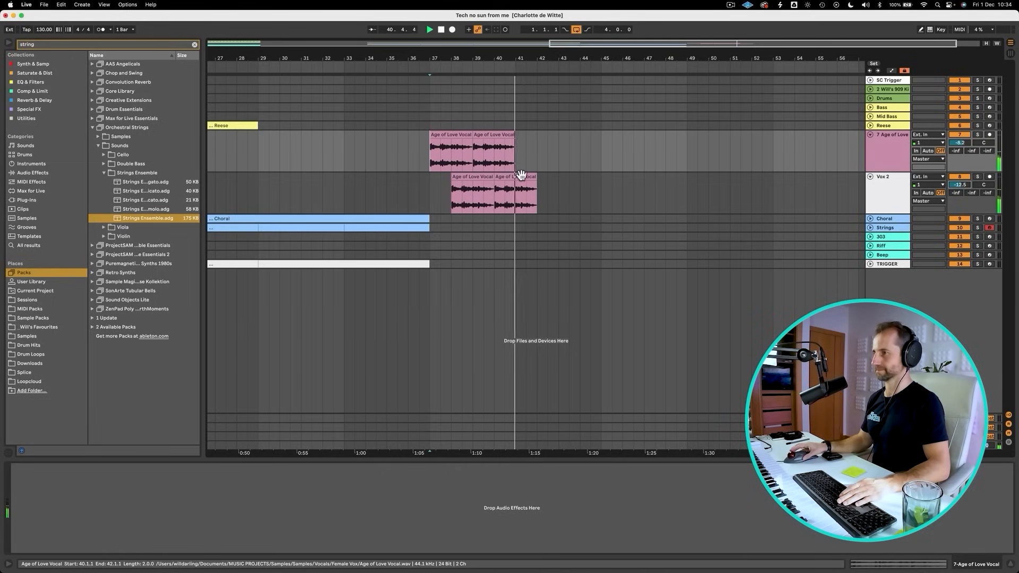
{"action": "key", "text": "space"}
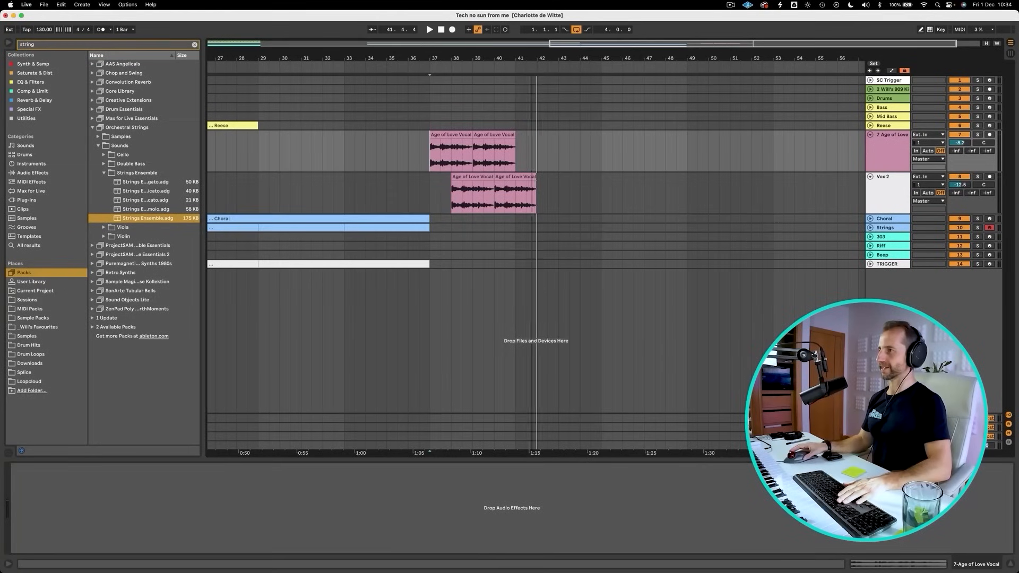
Copy the opening four bars across all tracks and paste them at bar 42, where the Vox 2 clips end
{"action": "left_click_drag", "start_coordinate": [536, 58], "coordinate": [670, 58]}
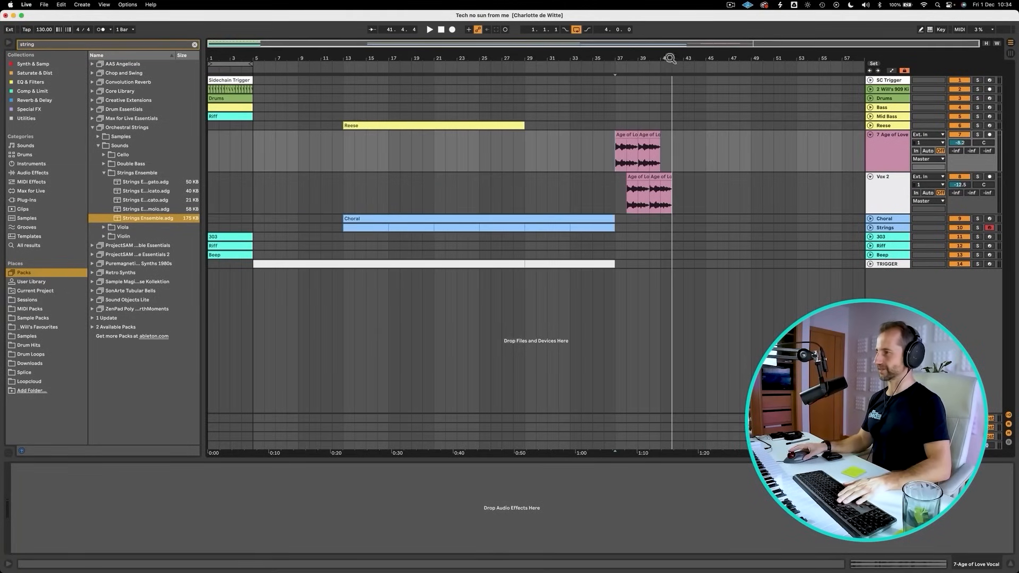
{"action": "left_click_drag", "start_coordinate": [251, 264], "coordinate": [172, 39]}
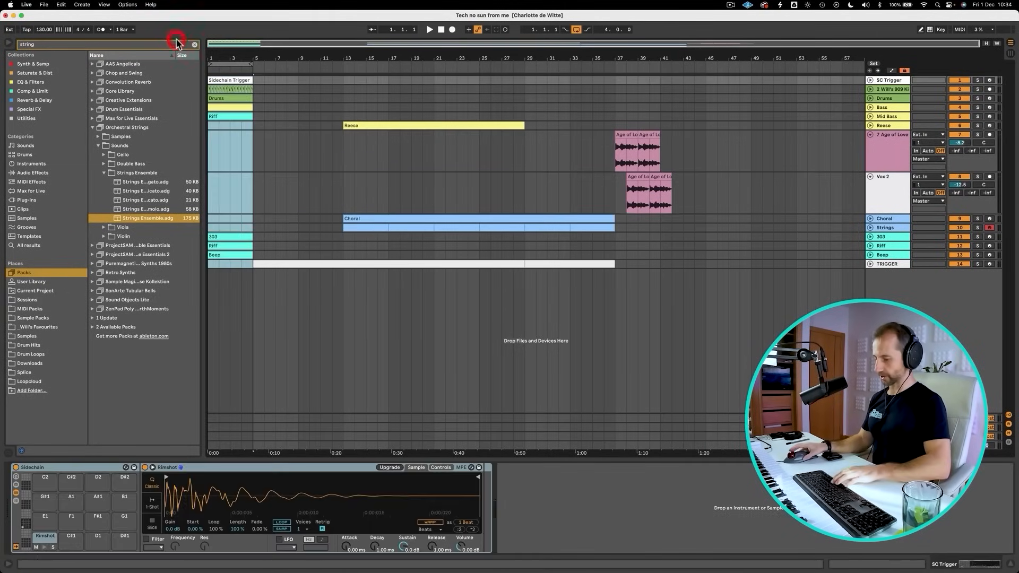
{"action": "key", "text": "super+c"}
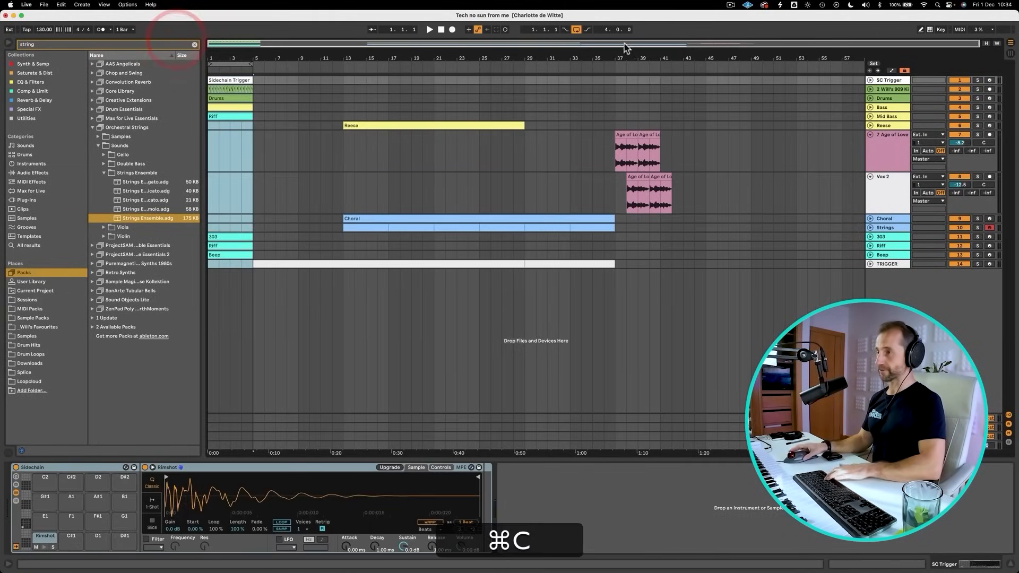
{"action": "left_click", "coordinate": [671, 80]}
{"action": "key", "text": "super+v"}
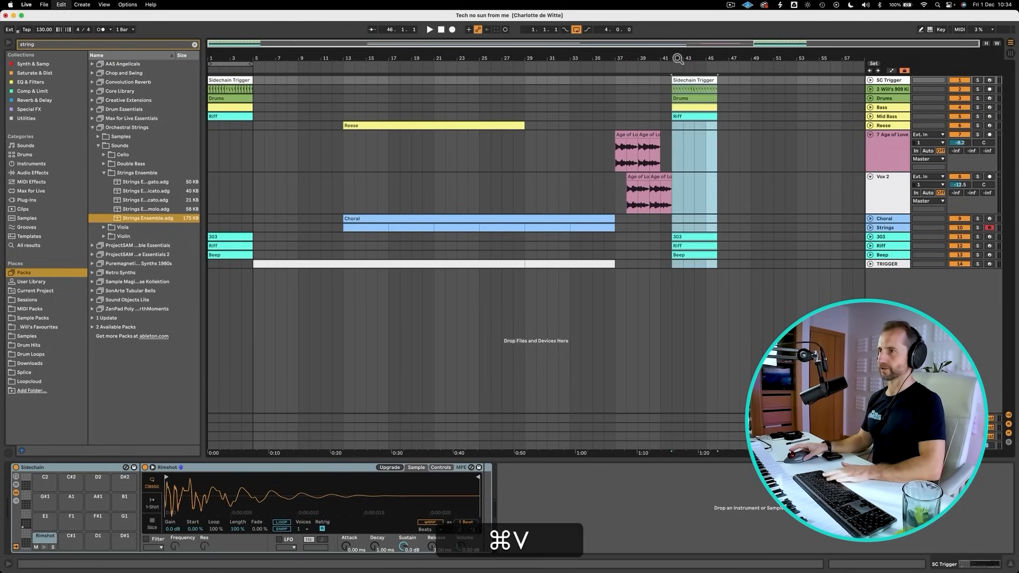
Duplicate the pasted four-bar section twice so the full groove runs to bar 54
{"action": "left_click_drag", "start_coordinate": [678, 59], "coordinate": [487, 109]}
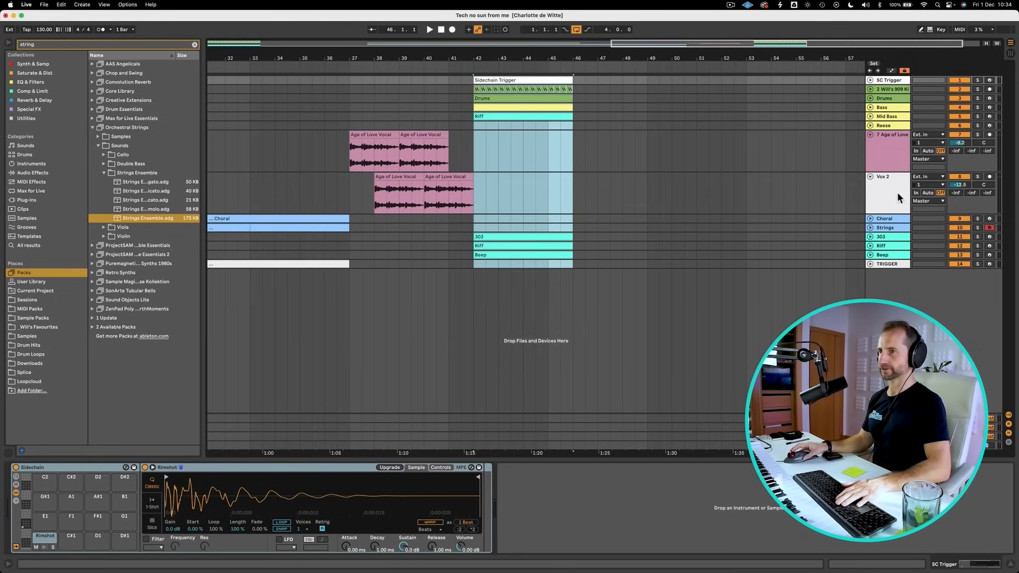
{"action": "key", "text": "super+d"}
{"action": "key", "text": "super+d"}
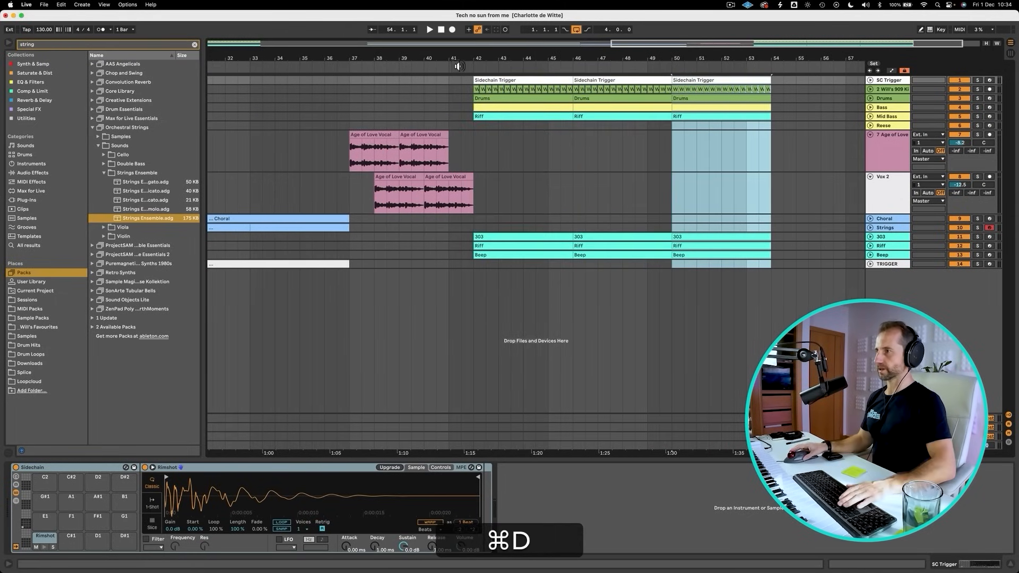
Mute the Riff and Beep tracks and set the playback start to bar 42, where the groove begins
{"action": "left_click_drag", "start_coordinate": [452, 63], "coordinate": [526, 98]}
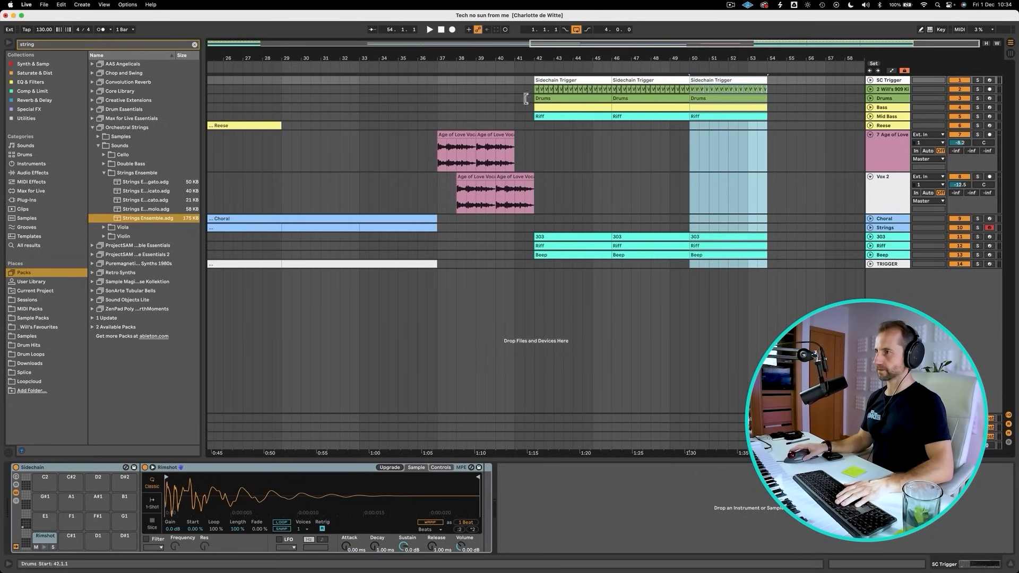
{"action": "left_click", "coordinate": [514, 97]}
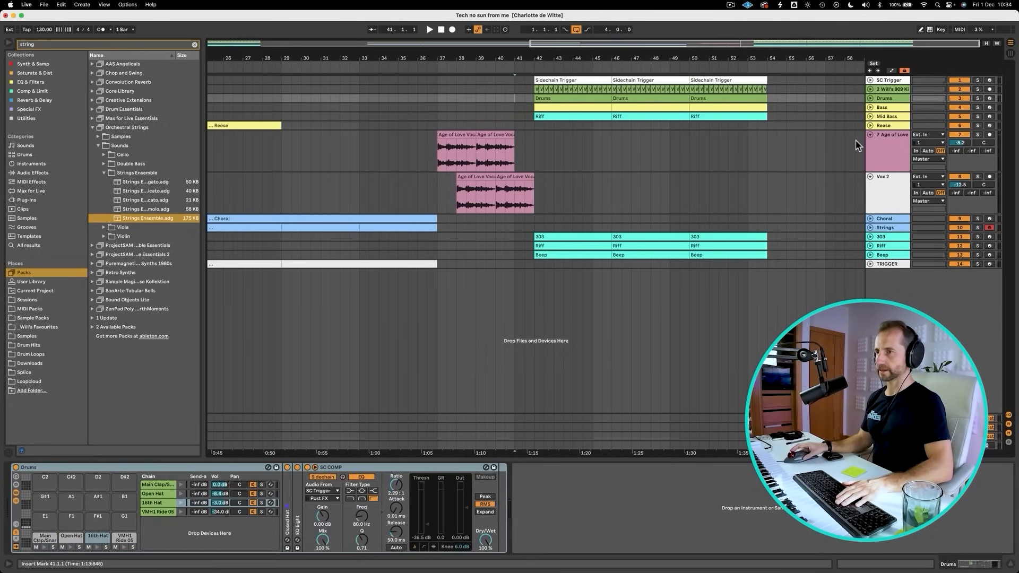
{"action": "left_click", "coordinate": [877, 133]}
{"action": "left_click", "coordinate": [886, 235]}
{"action": "left_click", "coordinate": [890, 245]}
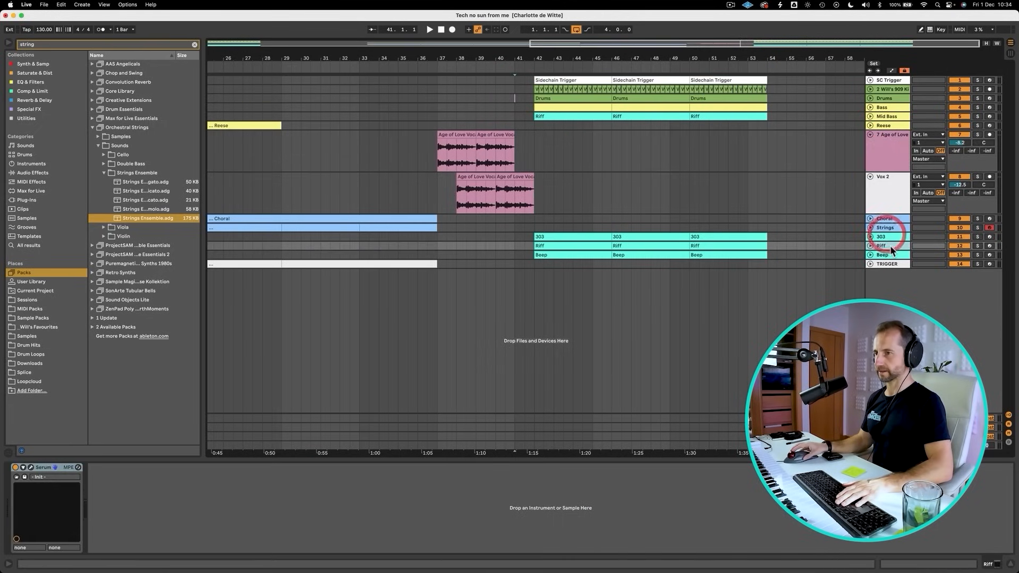
{"action": "left_click", "coordinate": [534, 145]}
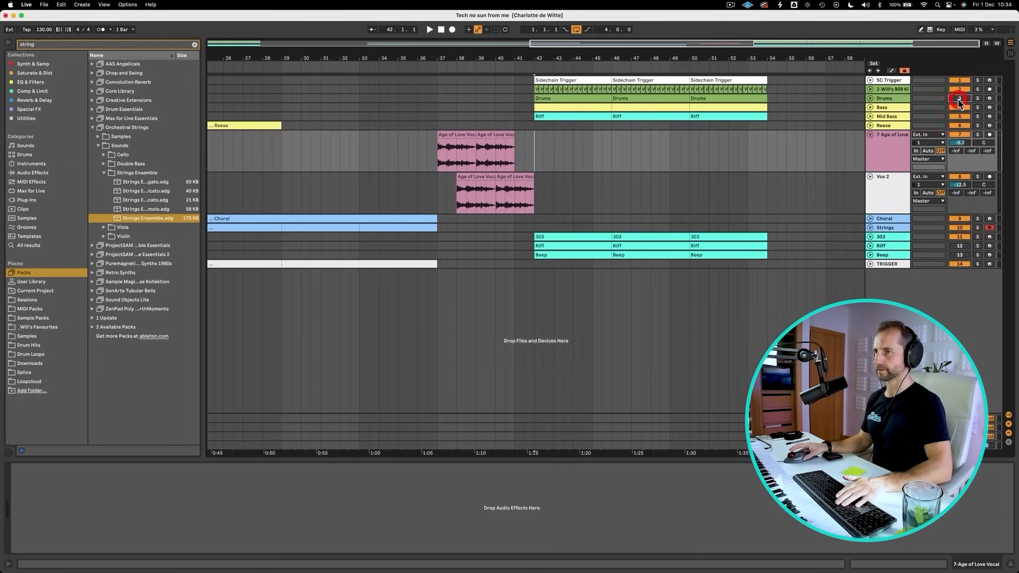
Play the groove from bar 42 and mute the Drums track
{"action": "key", "text": "space"}
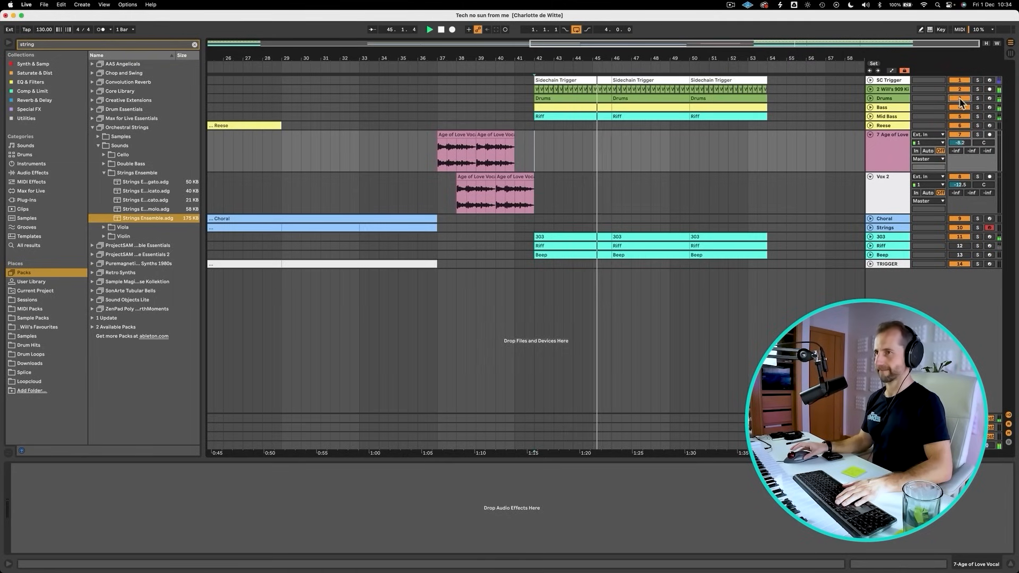
{"action": "key", "text": "space"}
{"action": "left_click", "coordinate": [469, 76]}
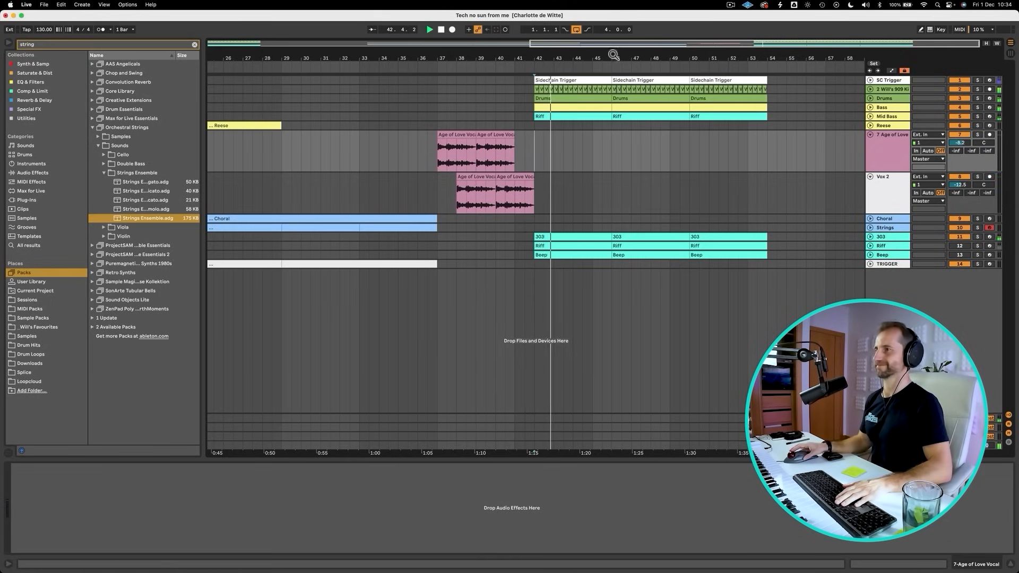
{"action": "left_click_drag", "start_coordinate": [614, 56], "coordinate": [534, 57]}
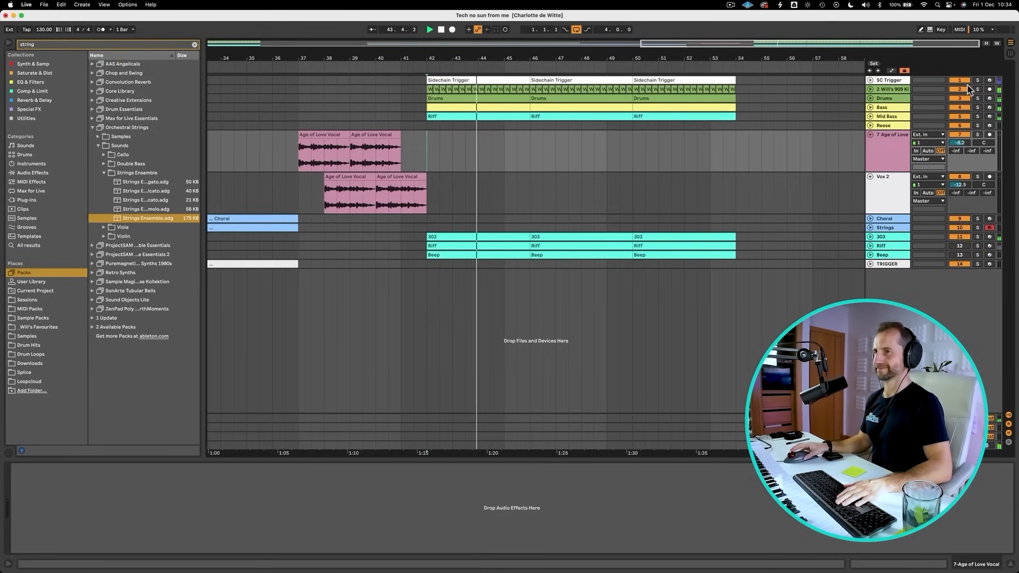
{"action": "left_click", "coordinate": [963, 97]}
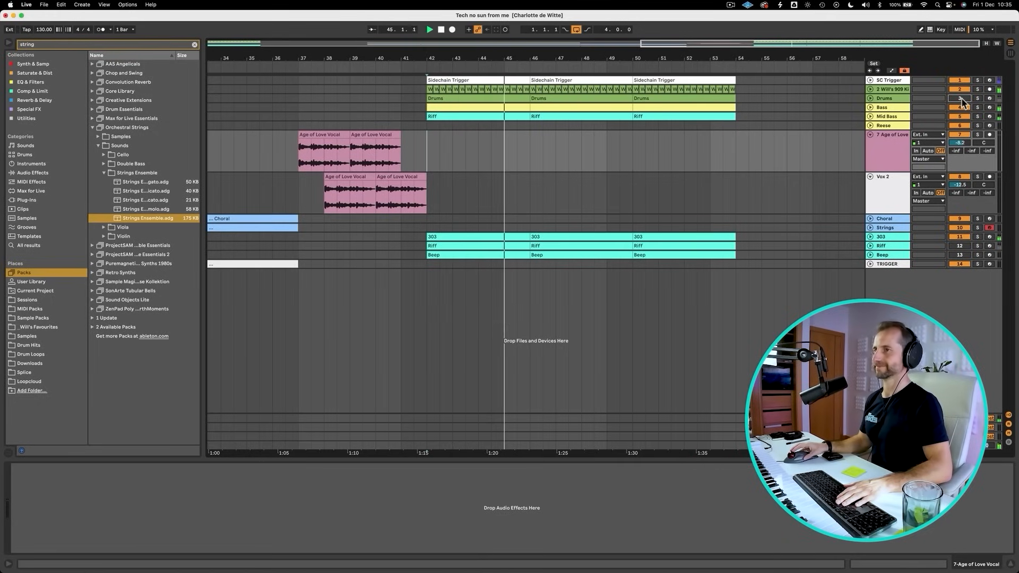
{"action": "left_click_drag", "start_coordinate": [542, 55], "coordinate": [640, 59]}
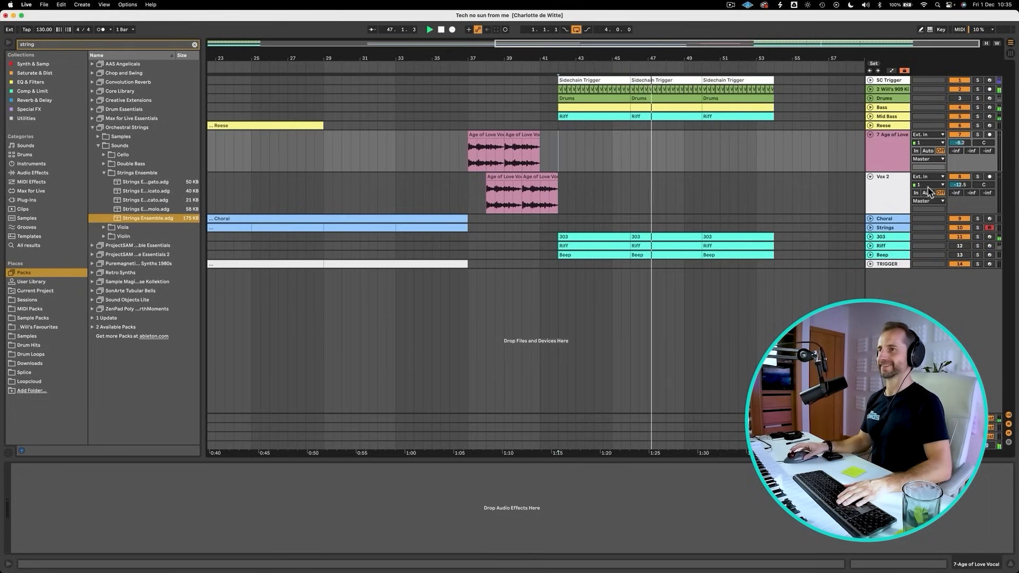
Open Serum on the 303 track, move its window aside and sweep the filter cutoff while the groove plays from bar 42
{"action": "left_click", "coordinate": [889, 235]}
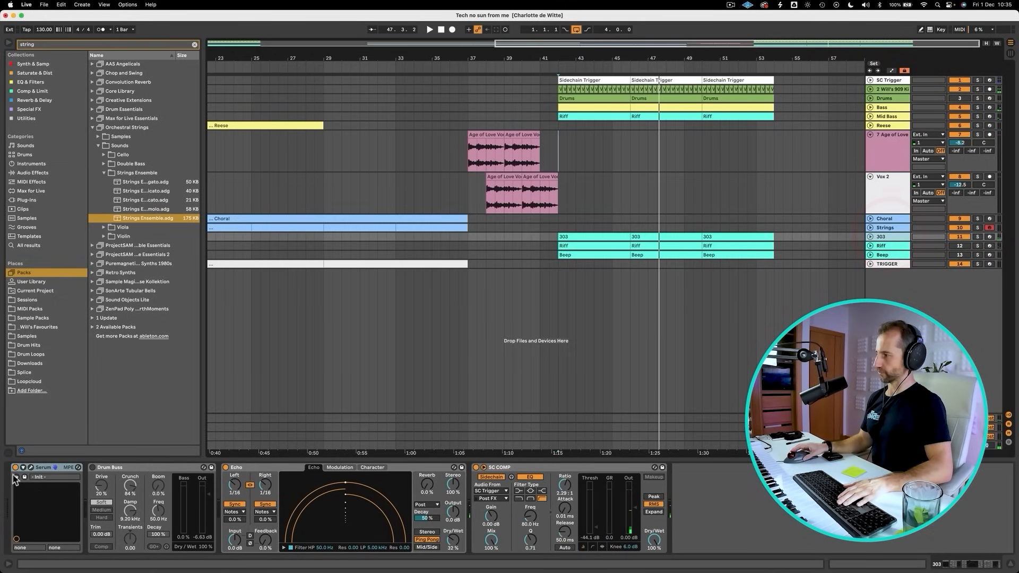
{"action": "left_click", "coordinate": [31, 467]}
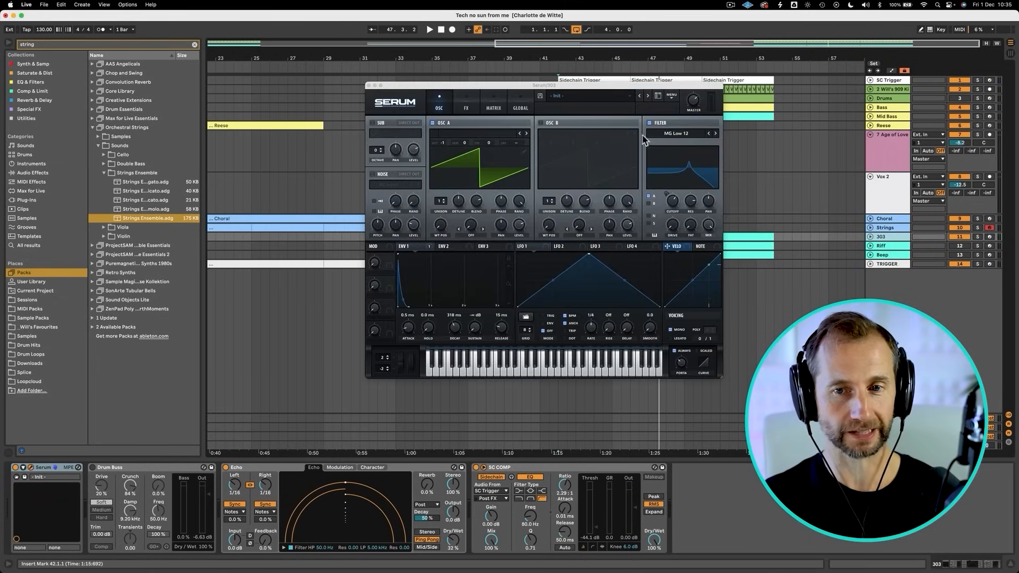
{"action": "left_click", "coordinate": [672, 203]}
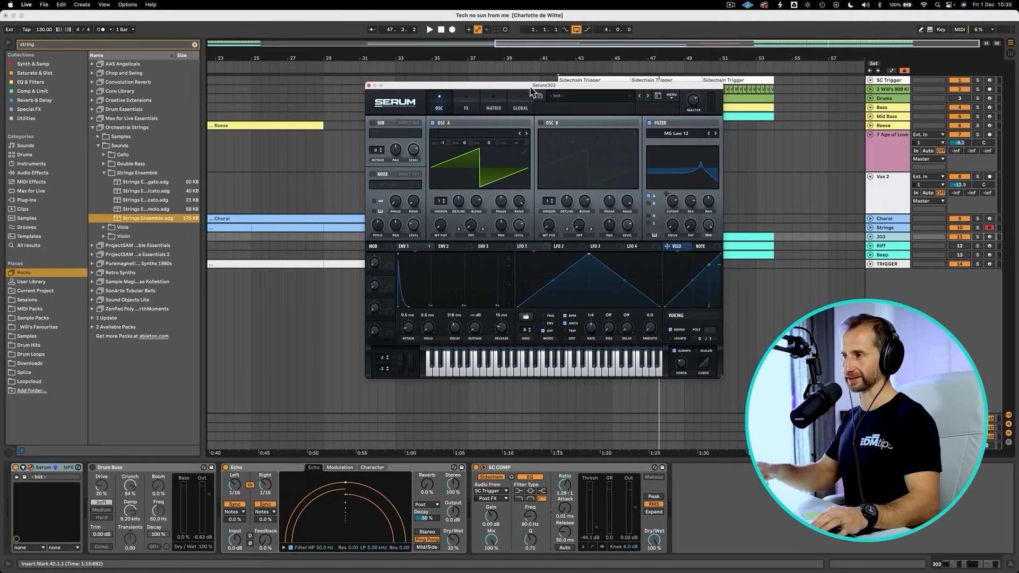
{"action": "left_click_drag", "start_coordinate": [532, 88], "coordinate": [259, 75]}
{"action": "key", "text": "space"}
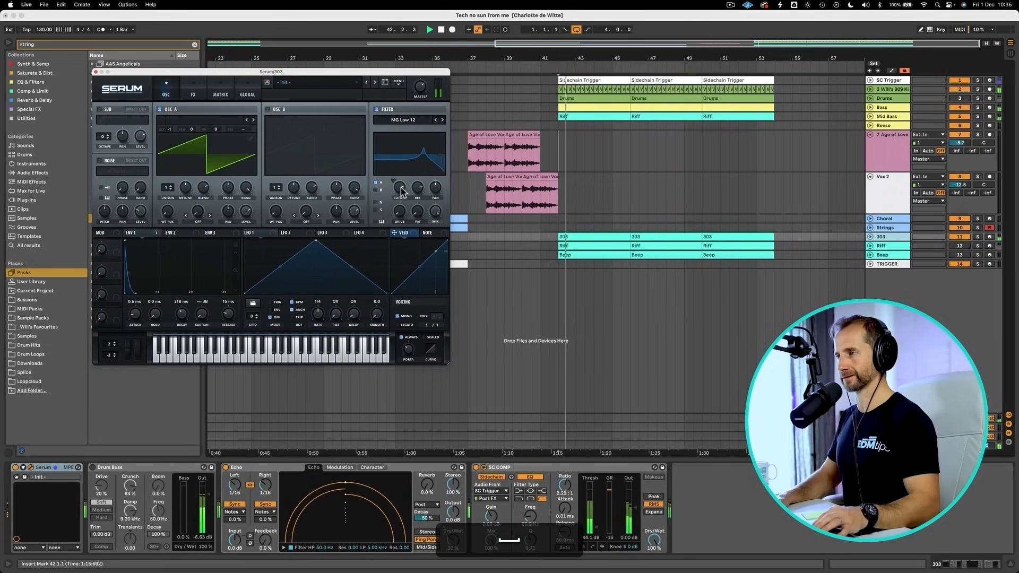
{"action": "left_click", "coordinate": [399, 189]}
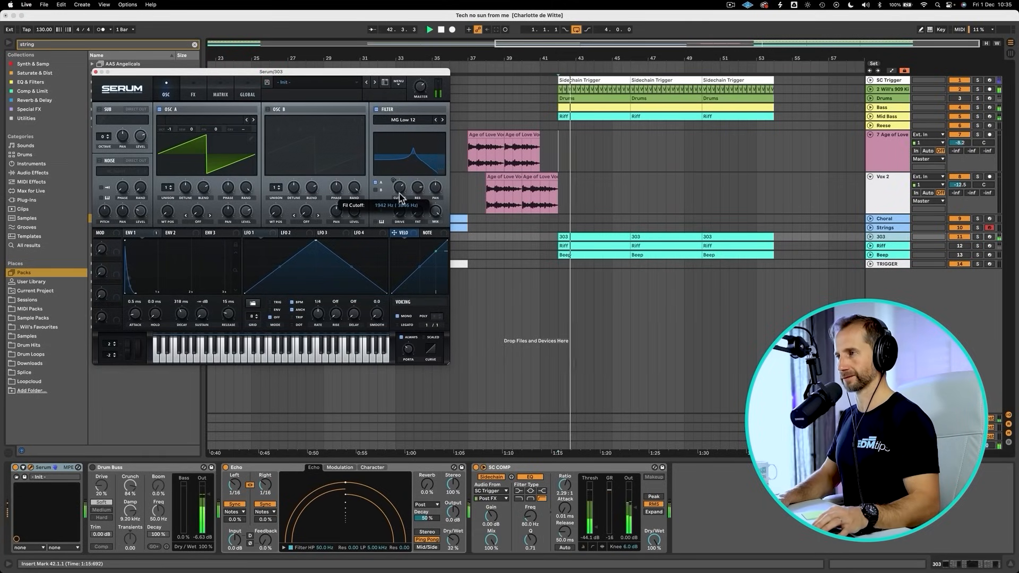
{"action": "left_click", "coordinate": [92, 467]}
{"action": "left_click_drag", "start_coordinate": [400, 204], "coordinate": [405, 225]}
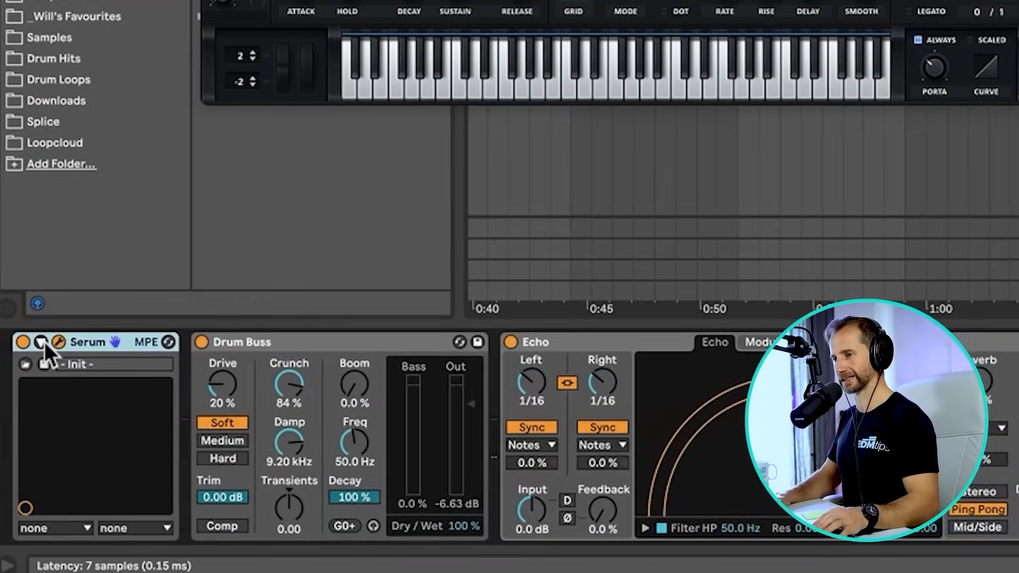
Configure Serum's filter cutoff as an exposed device parameter on the 303 track and close the plug-in window
{"action": "left_click", "coordinate": [23, 466]}
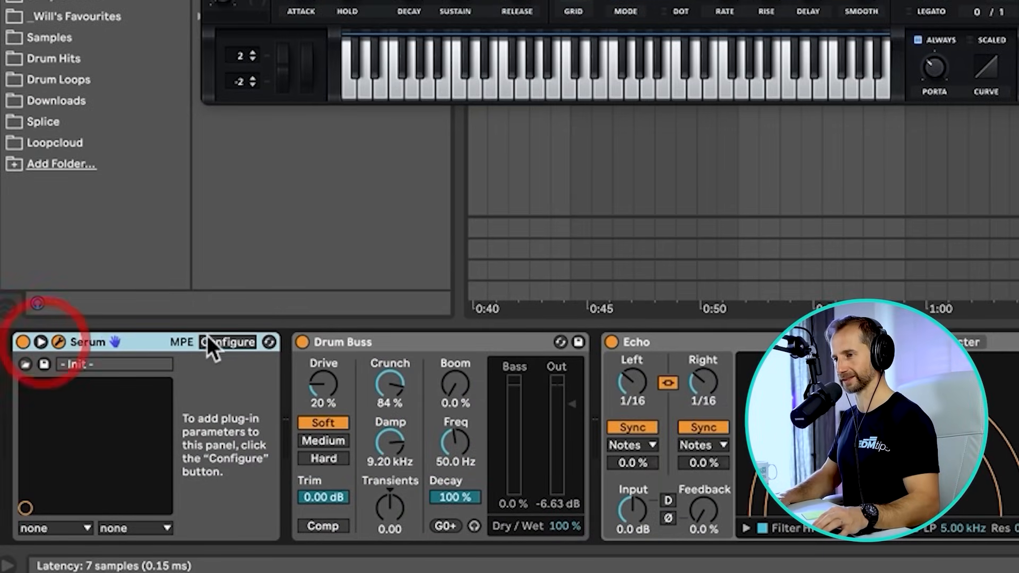
{"action": "left_click", "coordinate": [102, 467]}
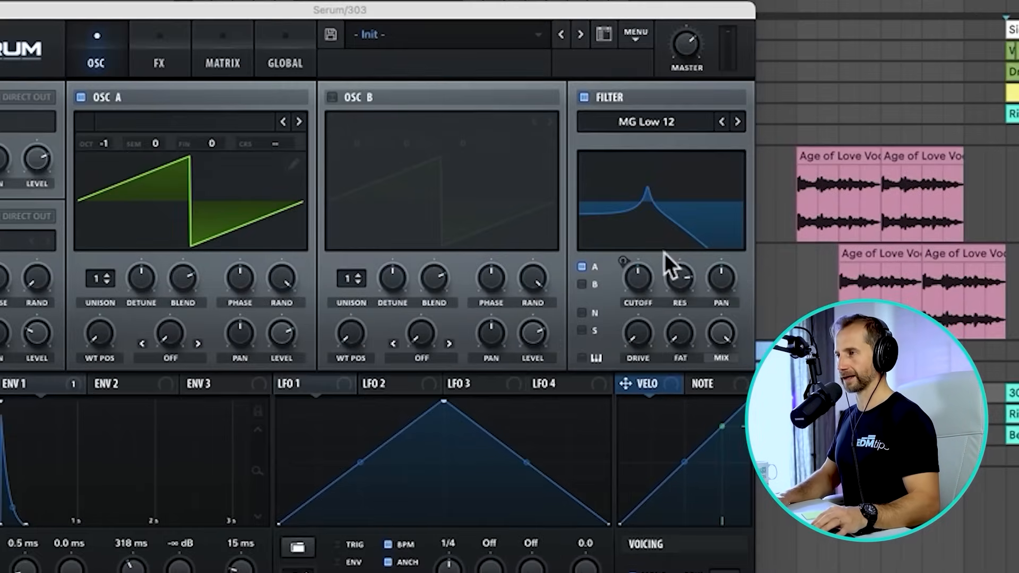
{"action": "left_click", "coordinate": [643, 281]}
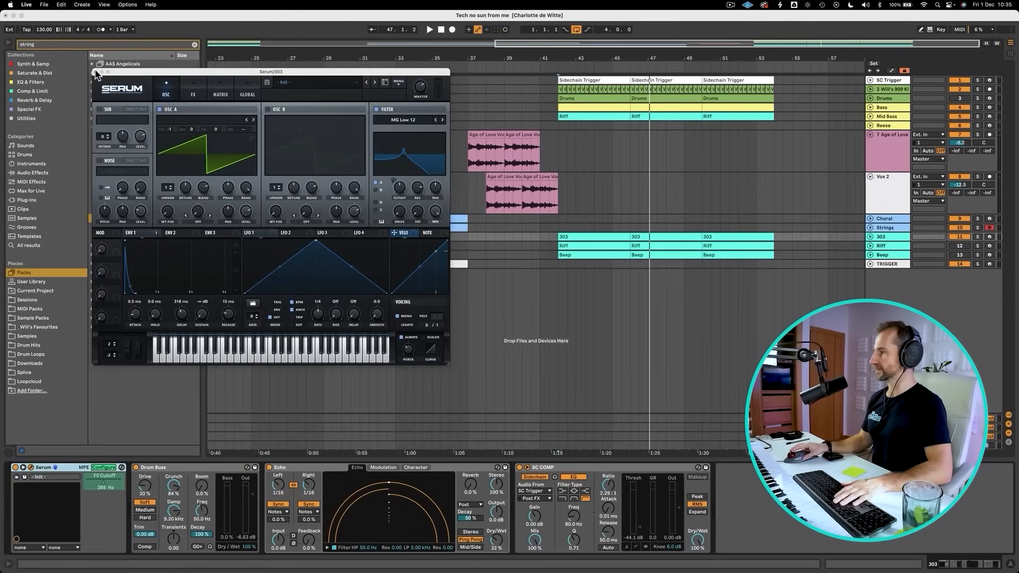
{"action": "left_click", "coordinate": [95, 71]}
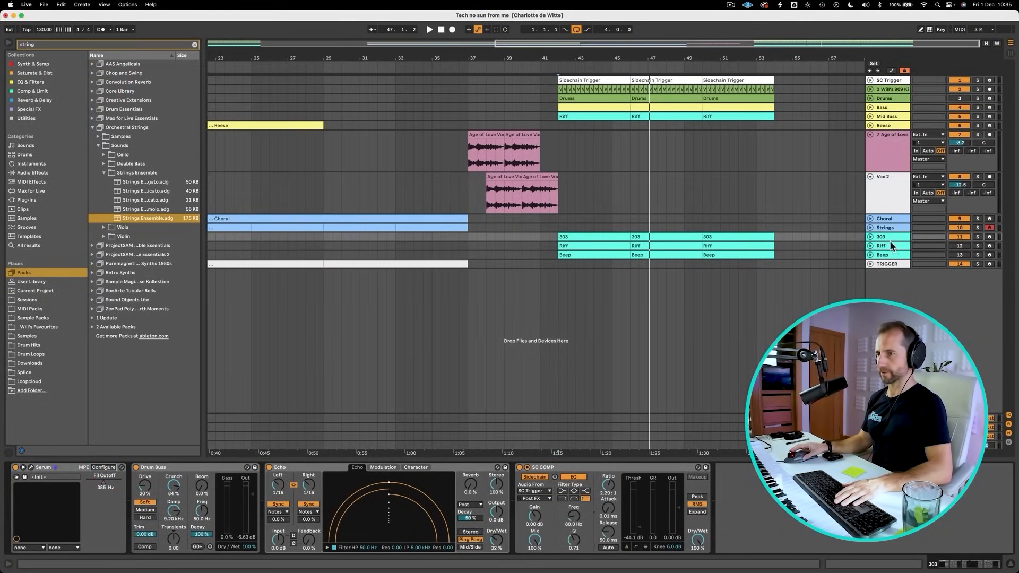
Show automation on the unfolded 303 track and lower its Serum Fil Cutoff line to 240 Hz during playback from bar 41
{"action": "left_click", "coordinate": [870, 237]}
{"action": "key", "text": "a"}
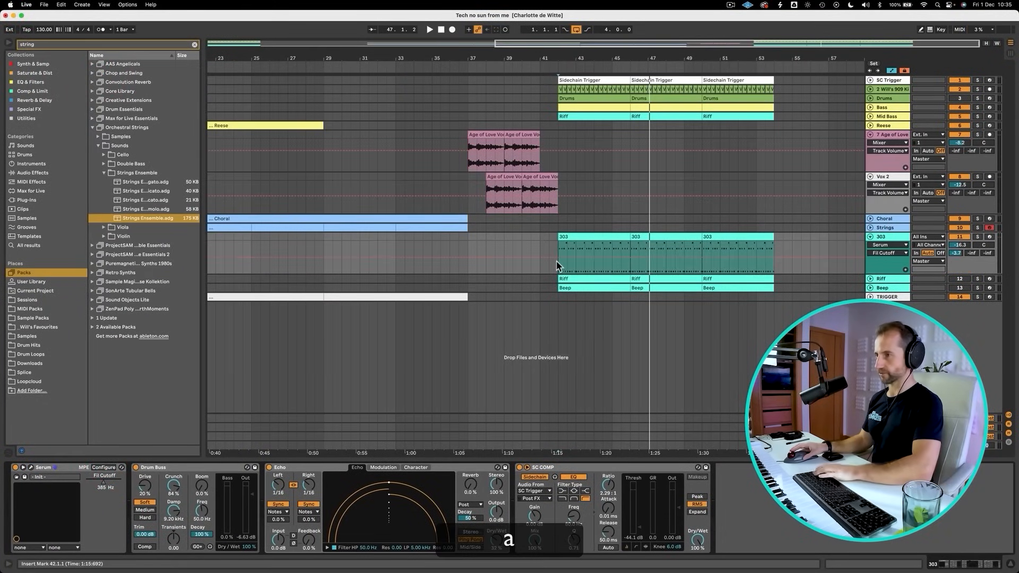
{"action": "left_click", "coordinate": [541, 254]}
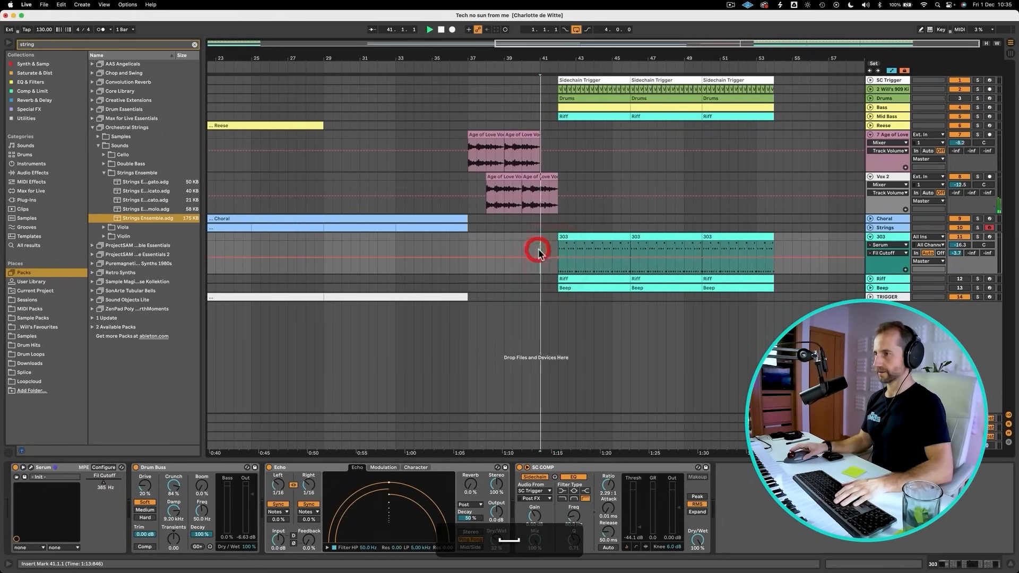
{"action": "key", "text": "space"}
{"action": "left_click_drag", "start_coordinate": [555, 257], "coordinate": [555, 261]}
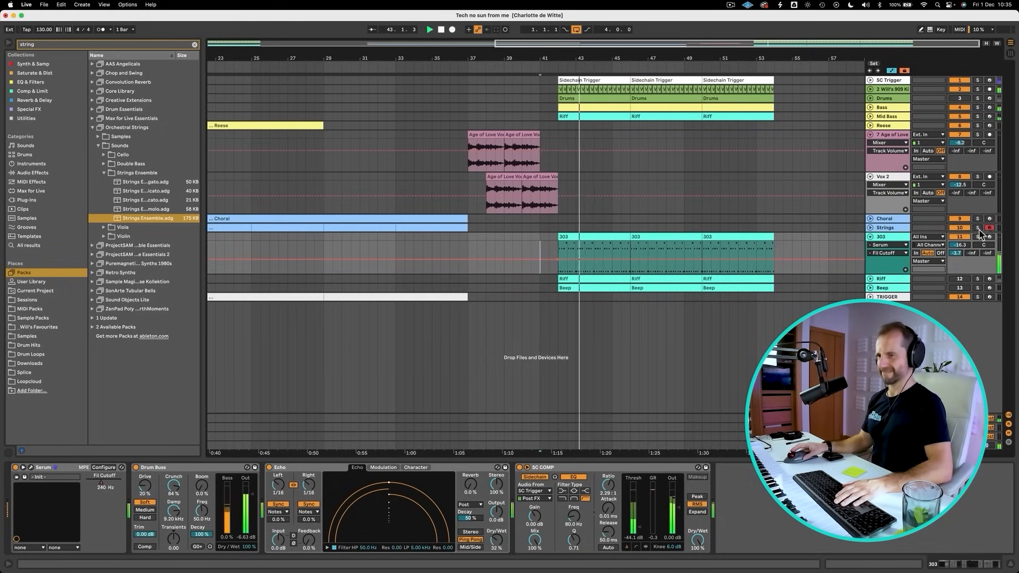
Lower the 303 track's volume to -19.7 dB and unfold the Mid Bass track
{"action": "left_click_drag", "start_coordinate": [963, 249], "coordinate": [962, 251]}
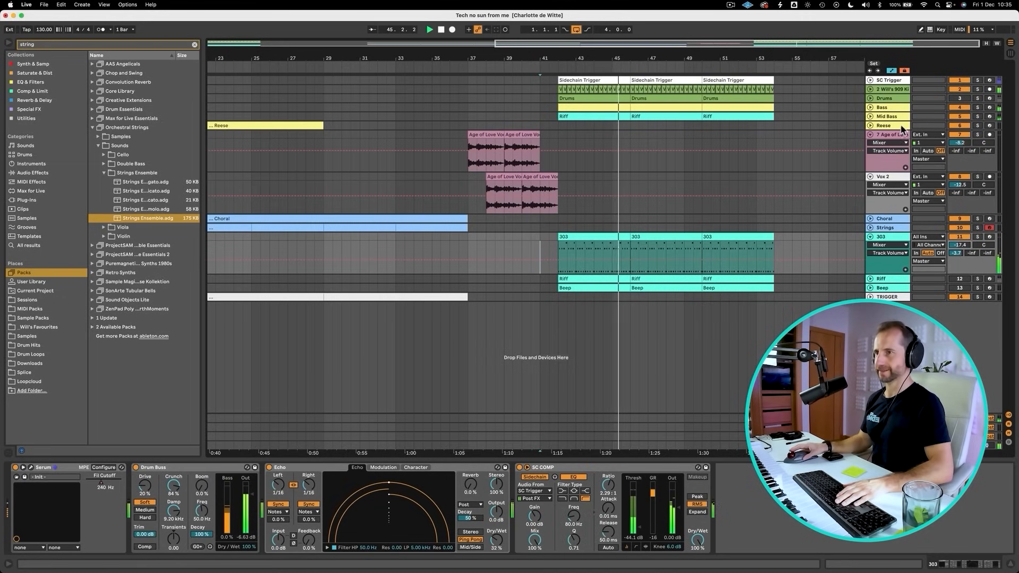
{"action": "left_click", "coordinate": [870, 116]}
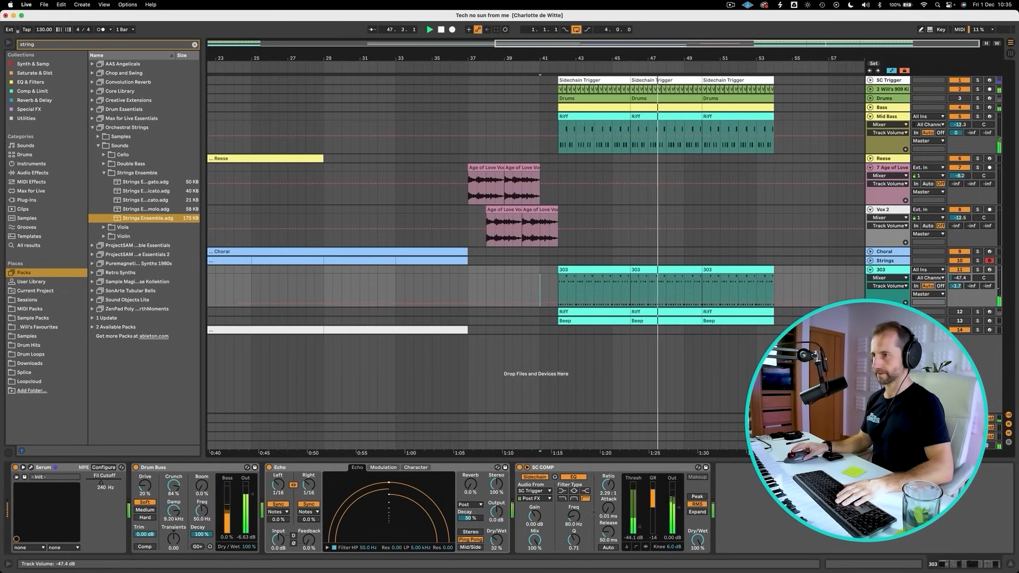
{"action": "left_click_drag", "start_coordinate": [959, 278], "coordinate": [959, 276]}
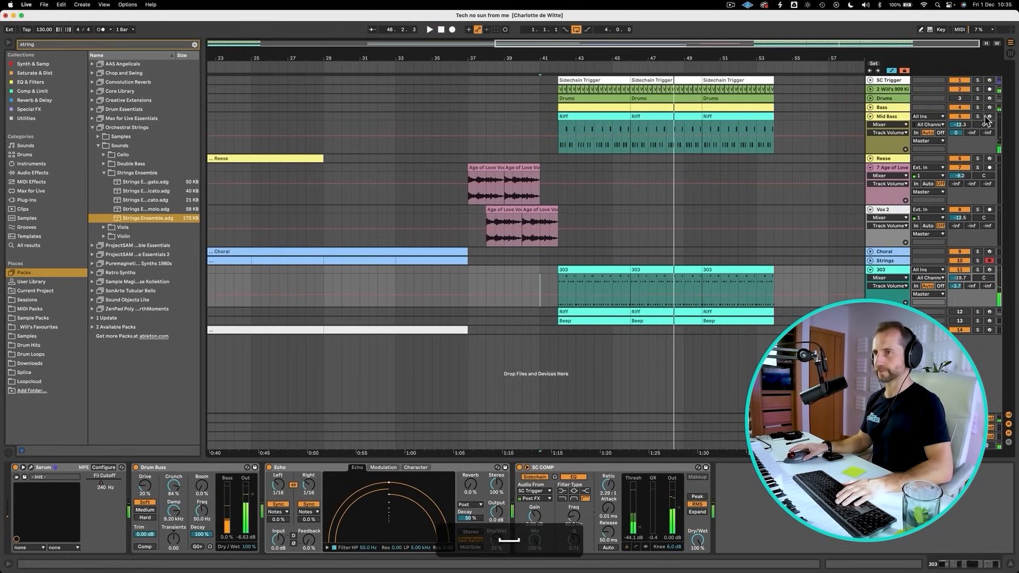
Solo the Mid Bass and Bass tracks together and play them from bar 41
{"action": "left_click", "coordinate": [977, 116]}
{"action": "left_click", "coordinate": [896, 116]}
{"action": "key", "text": "space"}
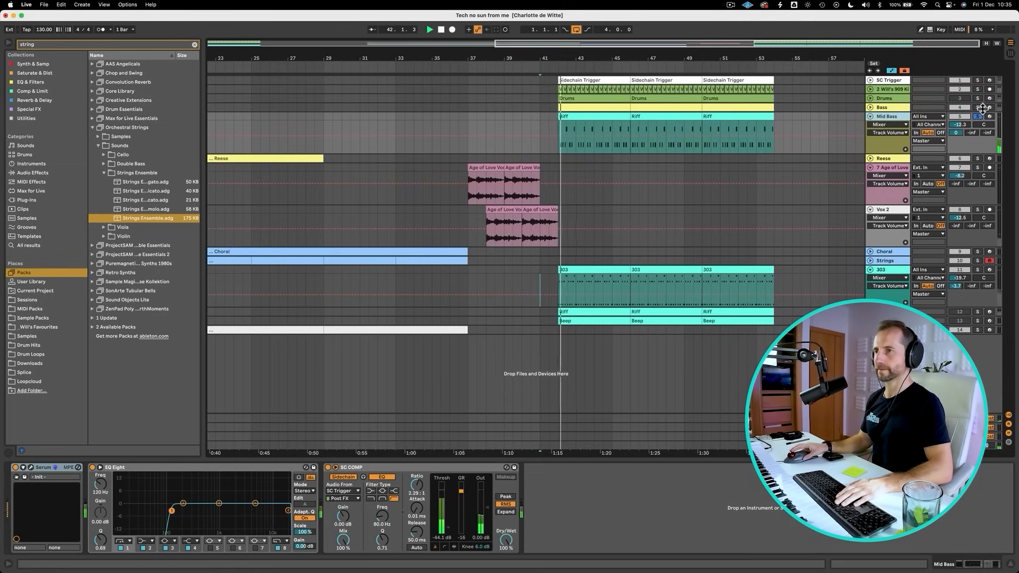
{"action": "left_click", "coordinate": [892, 110], "text": "super"}
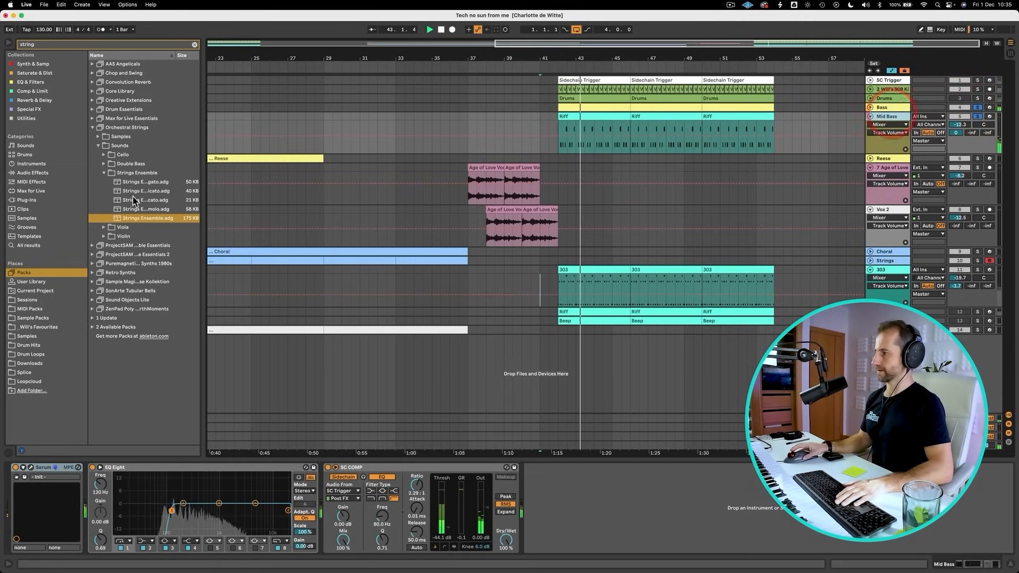
Clear the browser search and insert Amp from the Saturate & Dist collection between Serum and EQ Eight on Mid Bass
{"action": "left_click", "coordinate": [29, 100]}
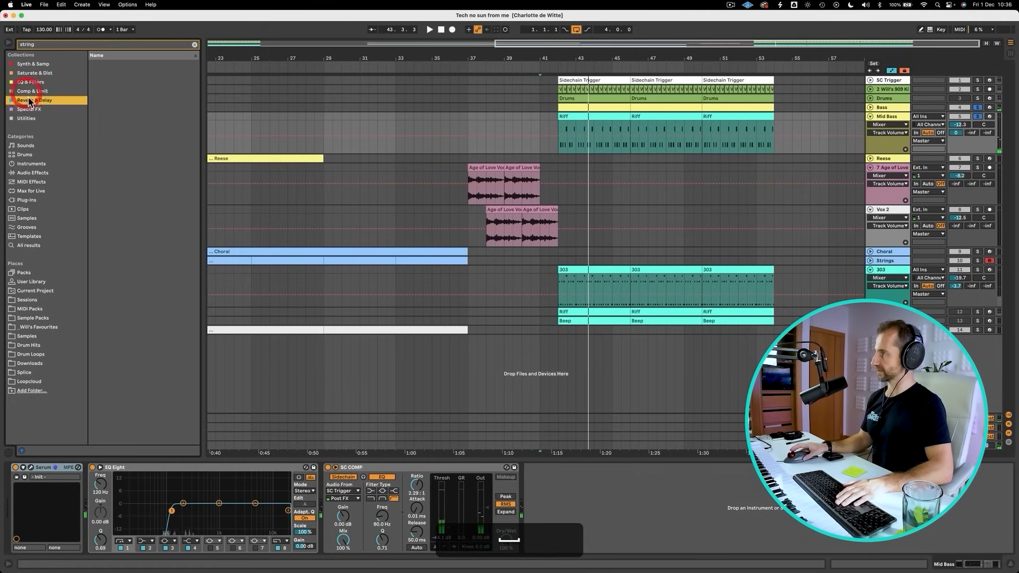
{"action": "left_click", "coordinate": [33, 63]}
{"action": "left_click", "coordinate": [48, 72]}
{"action": "left_click", "coordinate": [194, 44]}
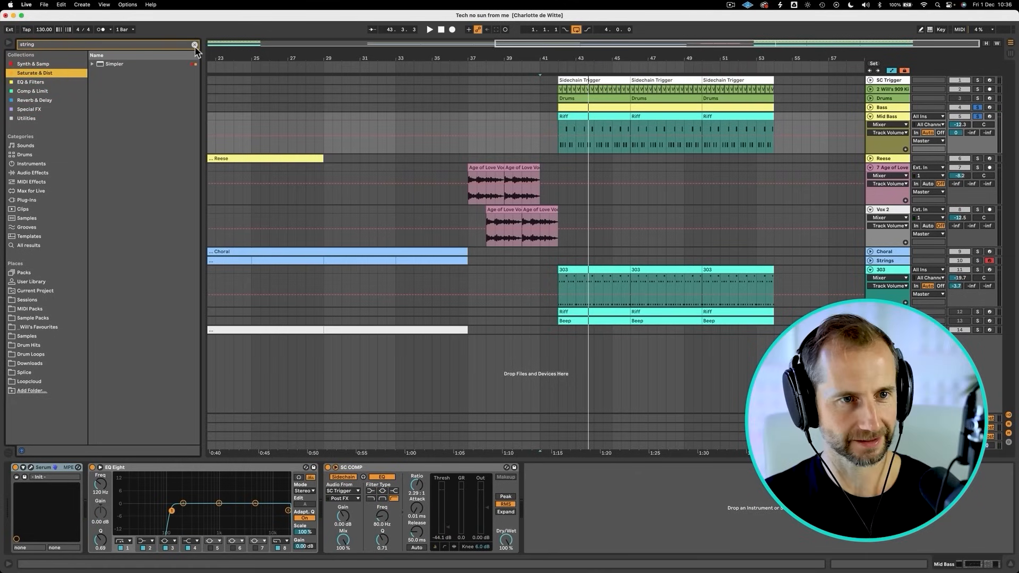
{"action": "left_click", "coordinate": [110, 119]}
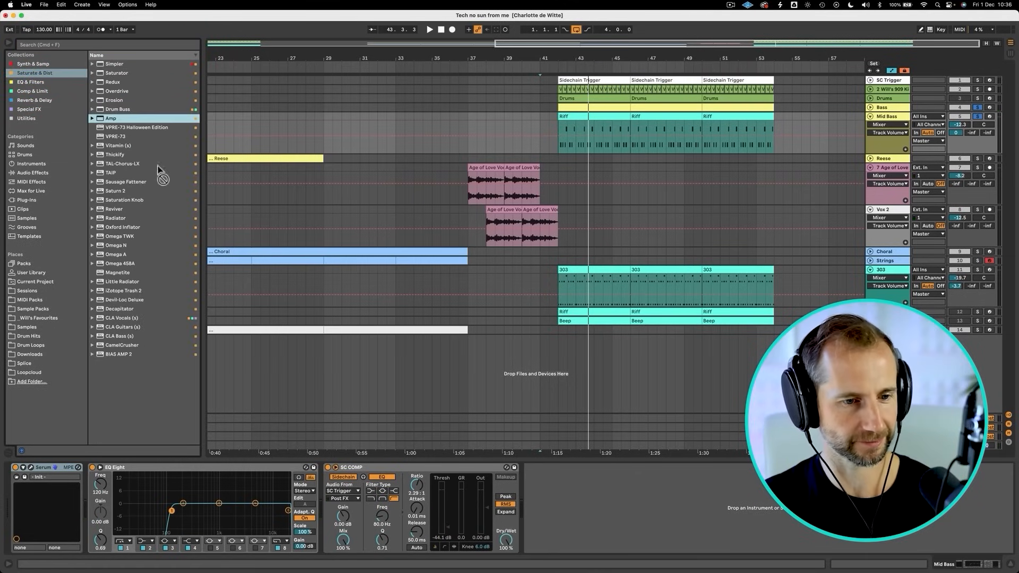
{"action": "left_click_drag", "start_coordinate": [95, 481], "coordinate": [92, 479]}
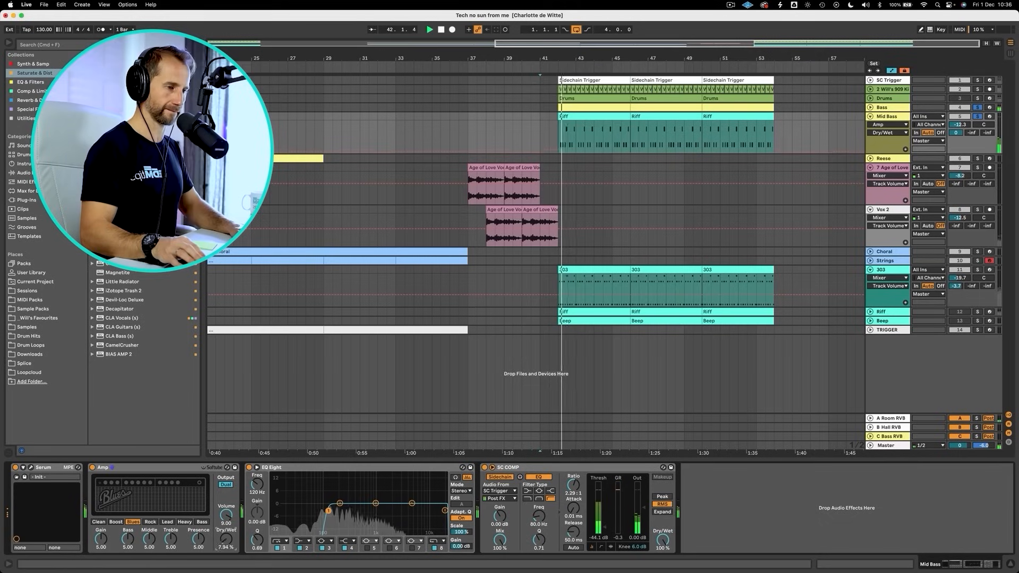
Set the Mid Bass Amp to the Rock type with 37.3% dry/wet, and unsolo the Bass and Mid Bass tracks
{"action": "left_click_drag", "start_coordinate": [226, 538], "coordinate": [226, 520]}
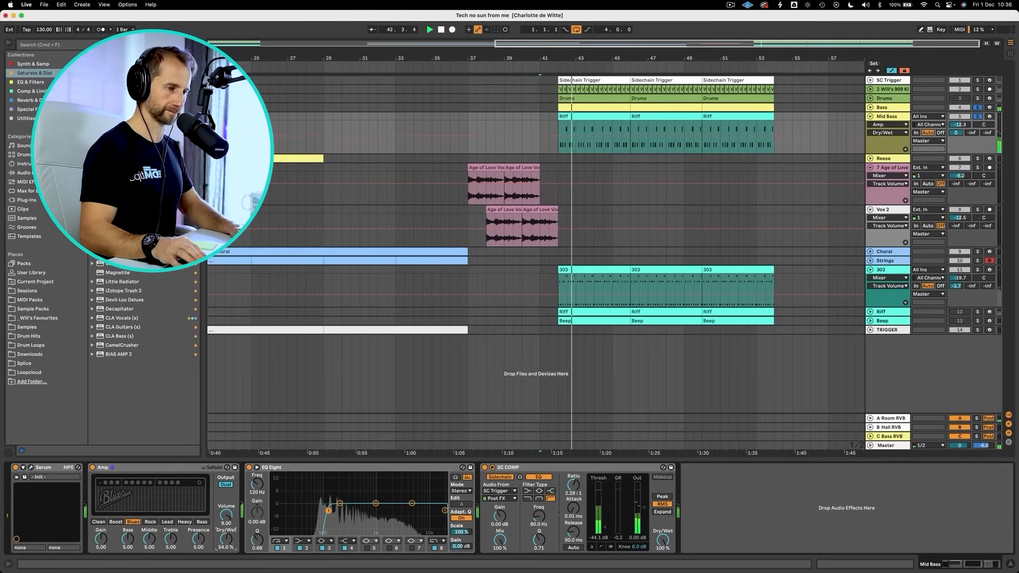
{"action": "left_click", "coordinate": [150, 521]}
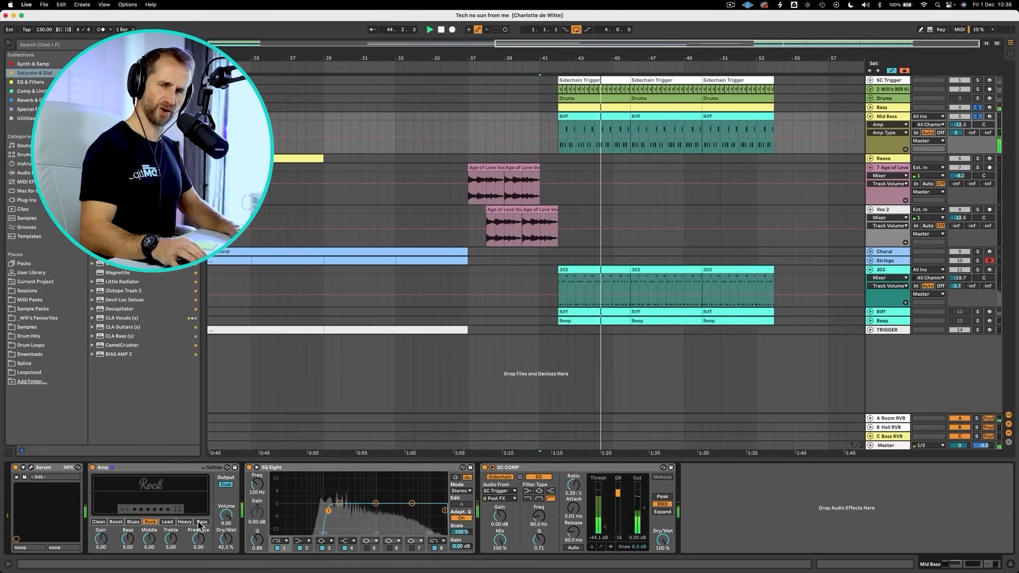
{"action": "left_click_drag", "start_coordinate": [226, 539], "coordinate": [226, 544]}
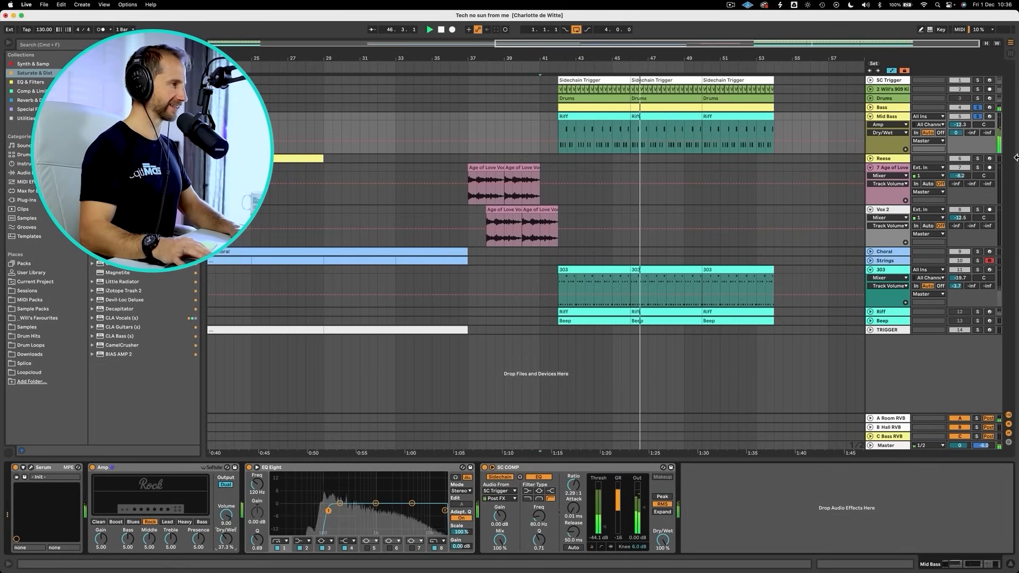
{"action": "key", "text": "space"}
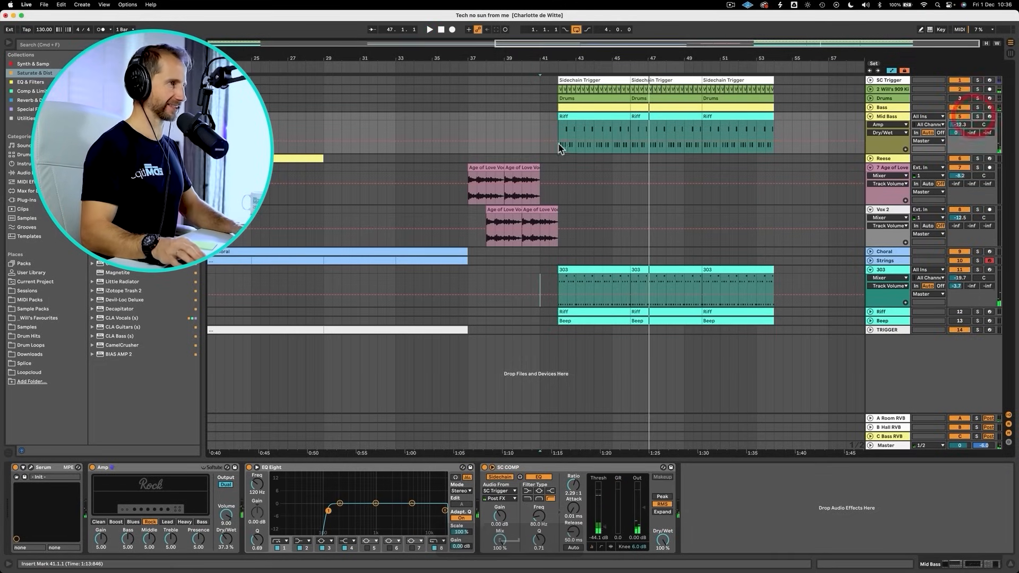
Play the drop from around bar 41 with the track automation hidden
{"action": "left_click", "coordinate": [547, 136]}
{"action": "key", "text": "space"}
{"action": "key", "text": "a"}
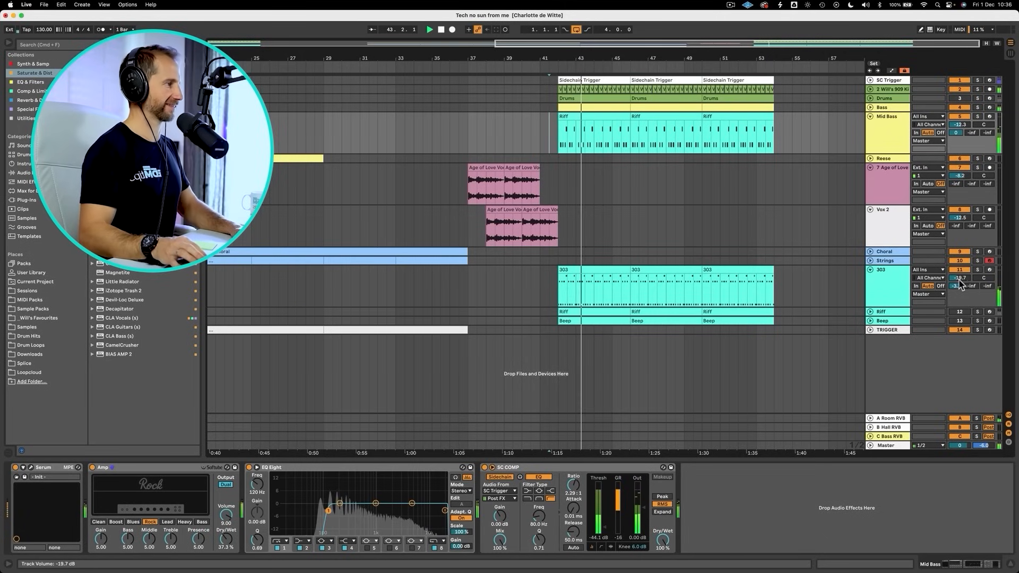
Insert Amp between Drum Buss and Echo on the 303 track, set its output to Dual, and show the automation again
{"action": "left_click", "coordinate": [897, 282]}
{"action": "left_click", "coordinate": [896, 282]}
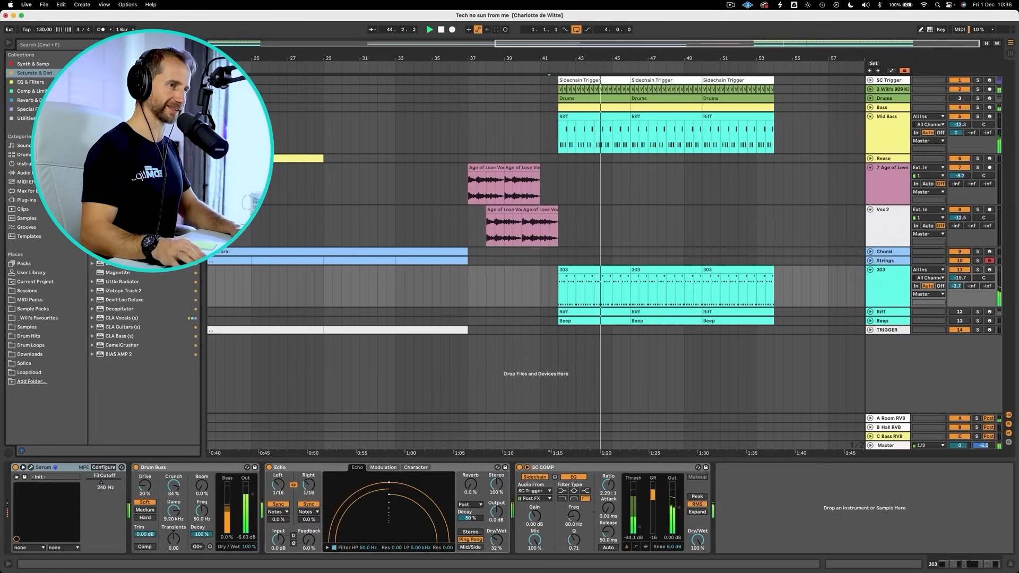
{"action": "left_click_drag", "start_coordinate": [128, 238], "coordinate": [241, 473]}
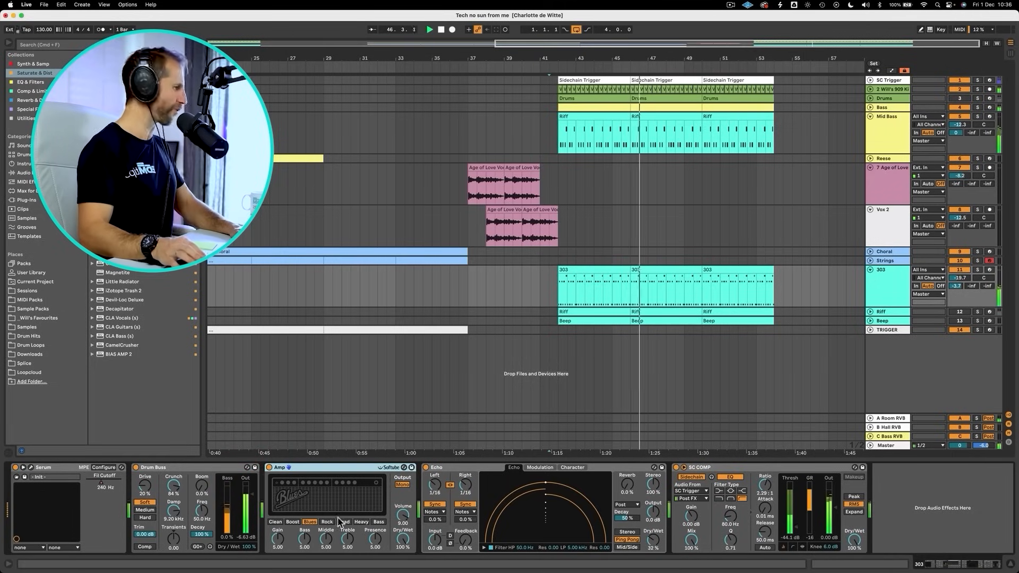
{"action": "left_click", "coordinate": [403, 485]}
{"action": "key", "text": "a"}
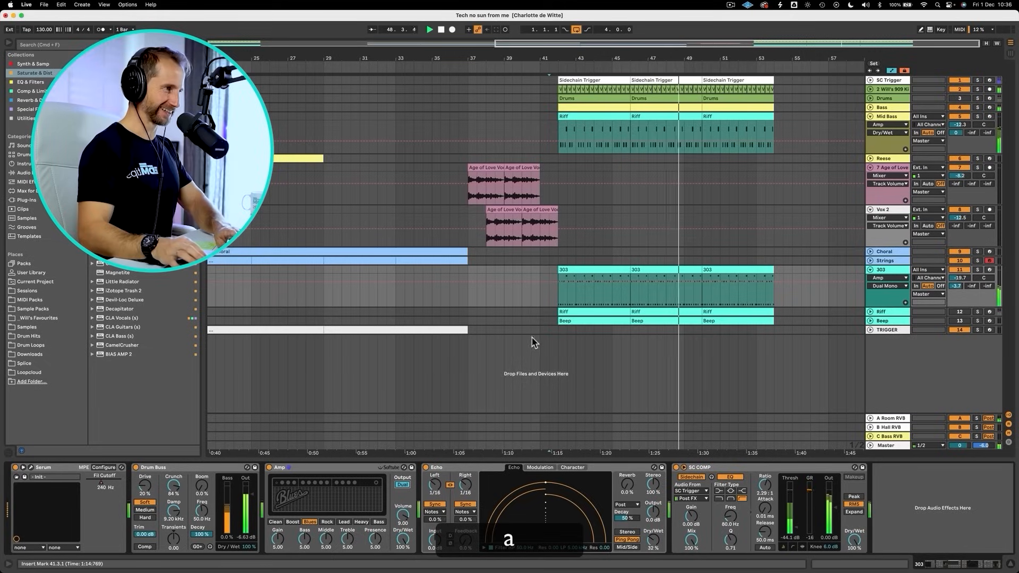
Loop the section from bar 50 to bar 54 and display Serum's Fil Cutoff automation on the 303 track
{"action": "left_click_drag", "start_coordinate": [558, 251], "coordinate": [775, 250]}
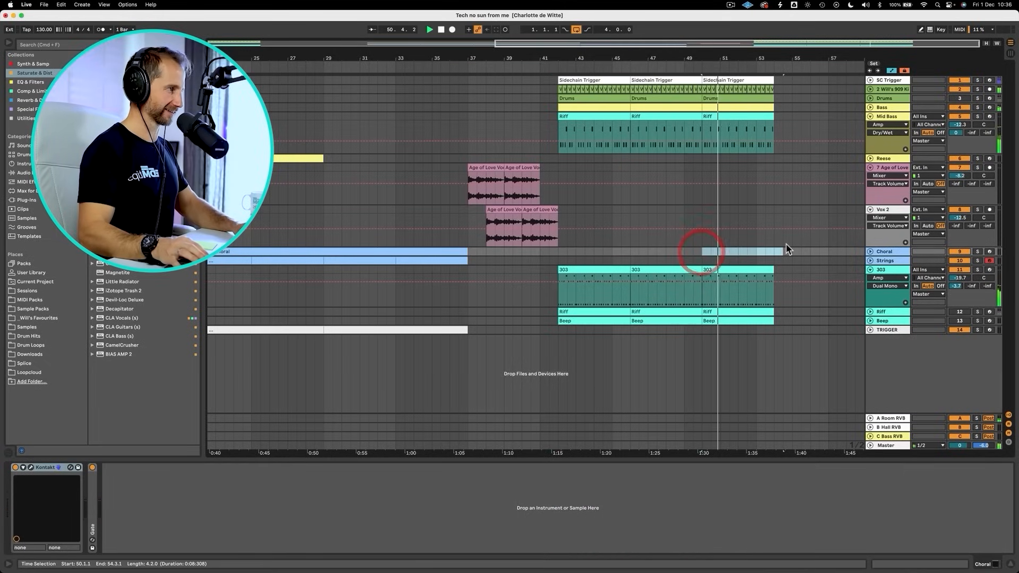
{"action": "key", "text": "super+l"}
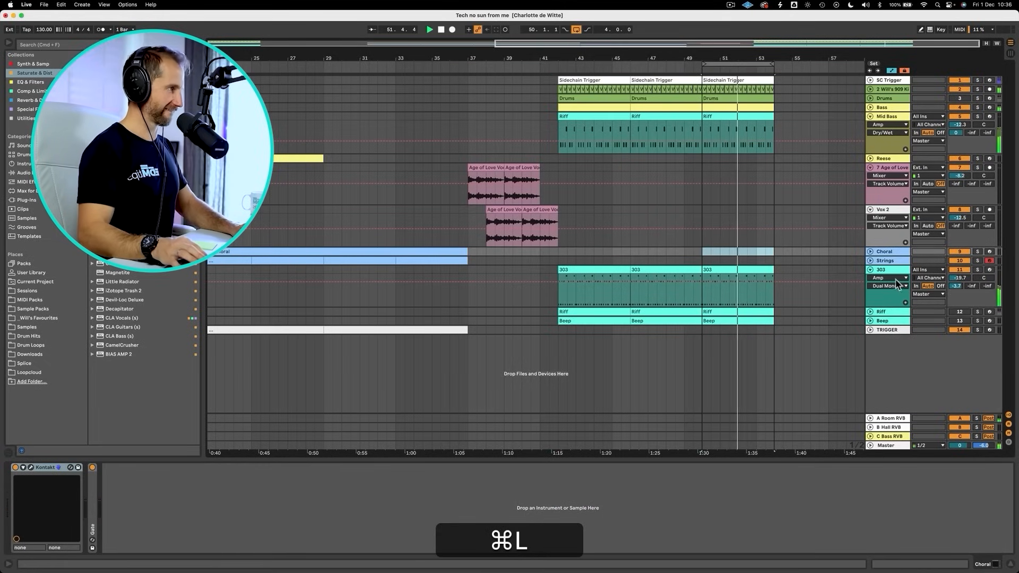
{"action": "left_click", "coordinate": [894, 279]}
{"action": "left_click", "coordinate": [892, 292]}
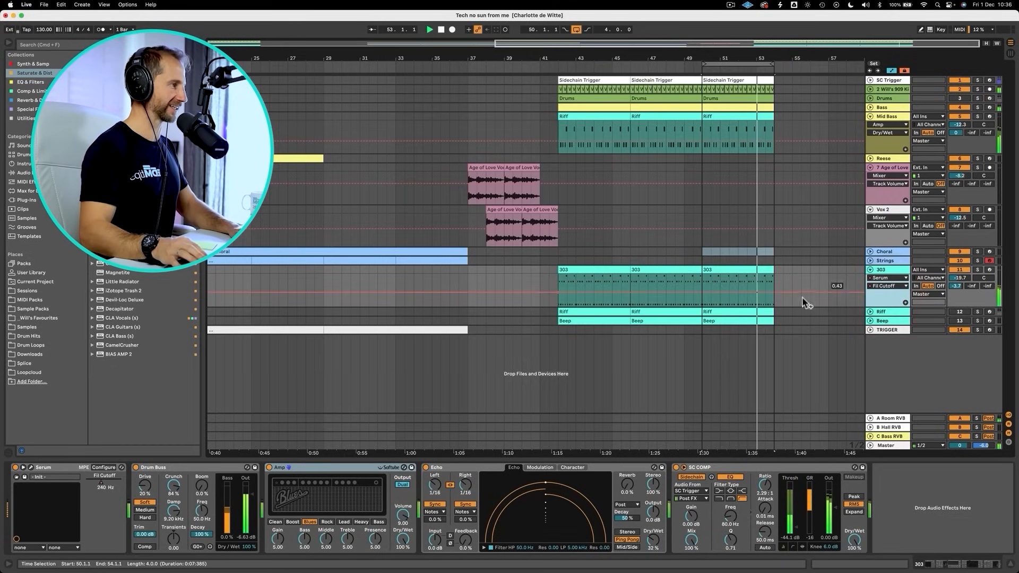
Add breakpoints to the 303's Fil Cutoff automation and raise the cutoff from bar 50 onward
{"action": "left_click", "coordinate": [701, 292]}
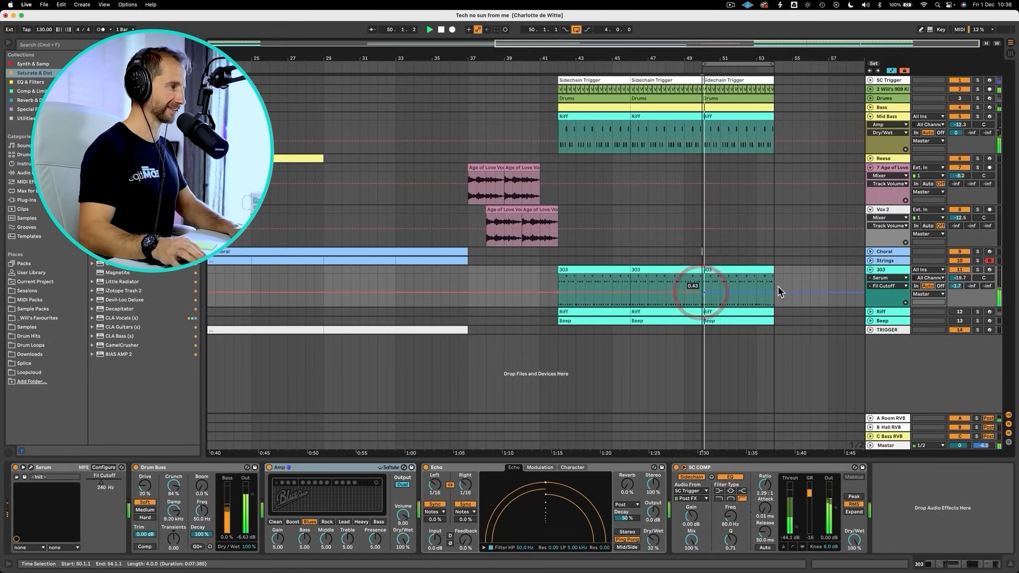
{"action": "left_click_drag", "start_coordinate": [775, 291], "coordinate": [774, 283]}
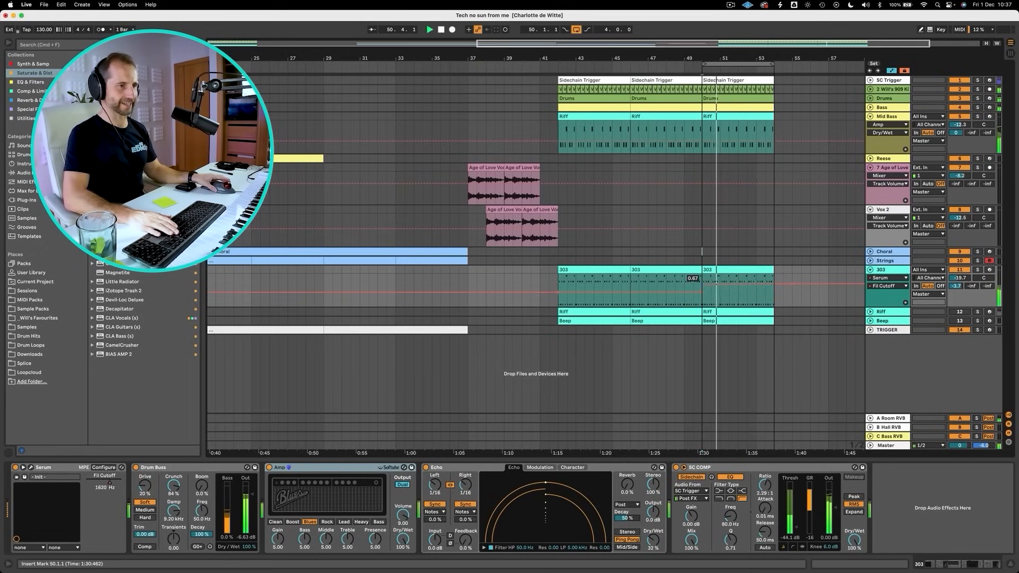
{"action": "left_click", "coordinate": [769, 283]}
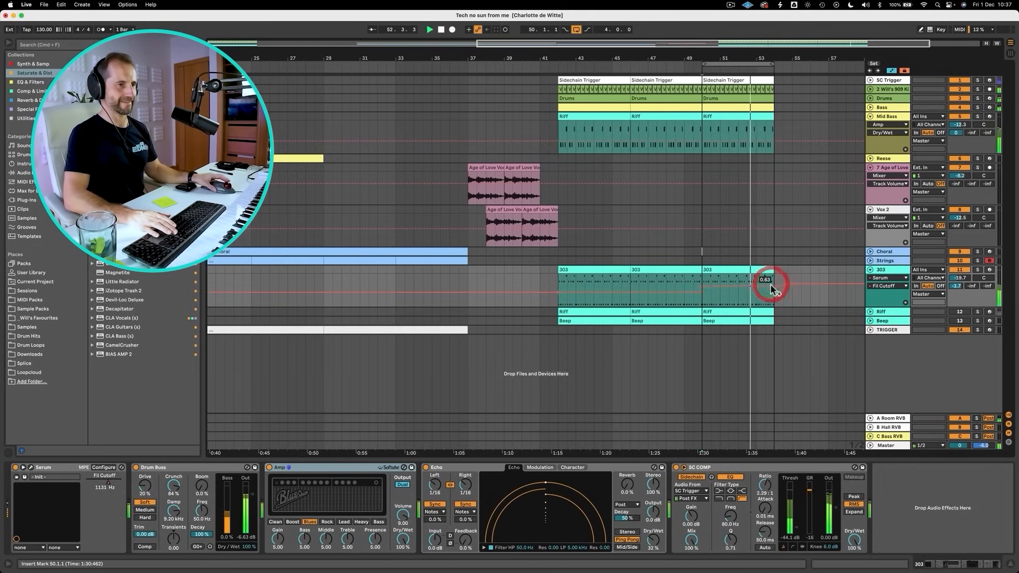
Activate the Riff and Beep tracks and reshape the 303's Fil Cutoff automation into a rising ramp from bar 50
{"action": "left_click", "coordinate": [956, 313]}
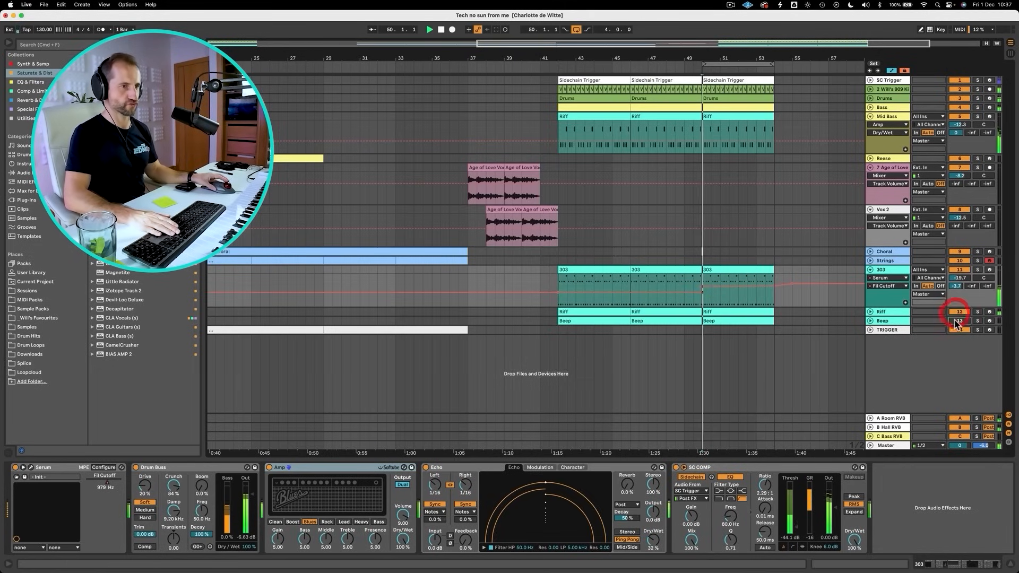
{"action": "left_click", "coordinate": [958, 321]}
{"action": "left_click_drag", "start_coordinate": [772, 286], "coordinate": [772, 295]}
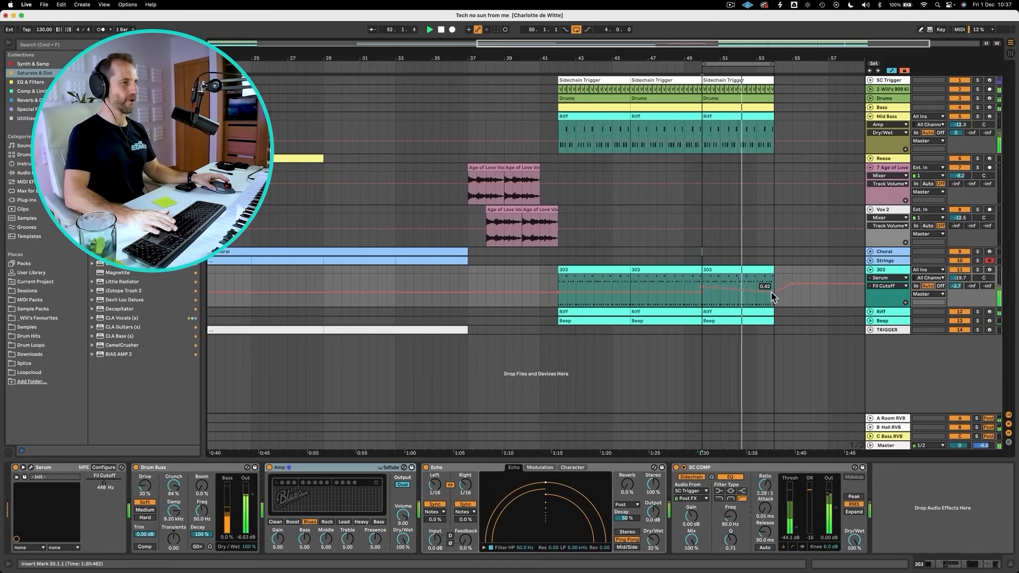
{"action": "left_click", "coordinate": [698, 287]}
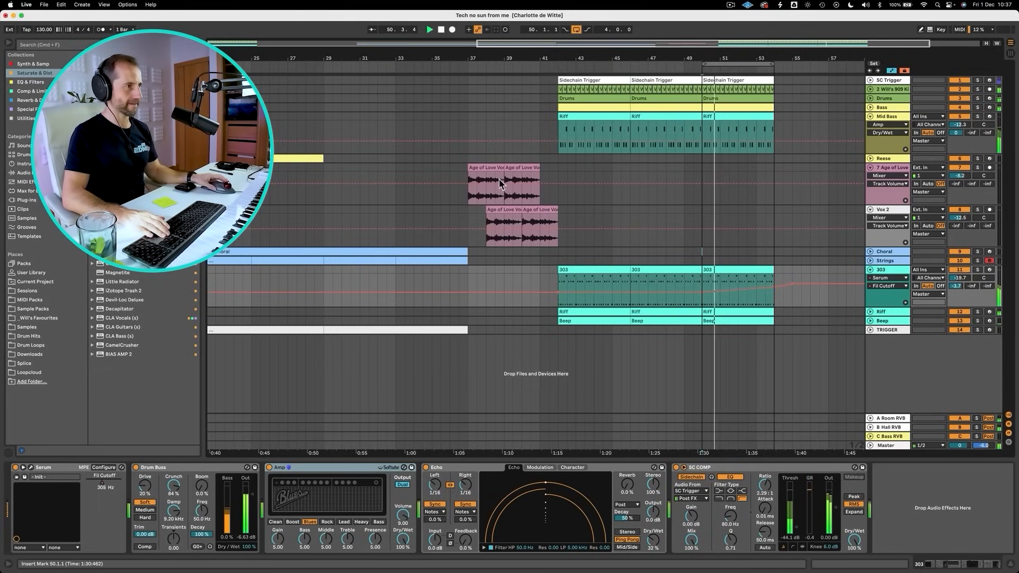
Copy the Age of Love vocal clips to bar 50 on the first vocal track and to bar 51 on Vox 2
{"action": "left_click", "coordinate": [484, 169]}
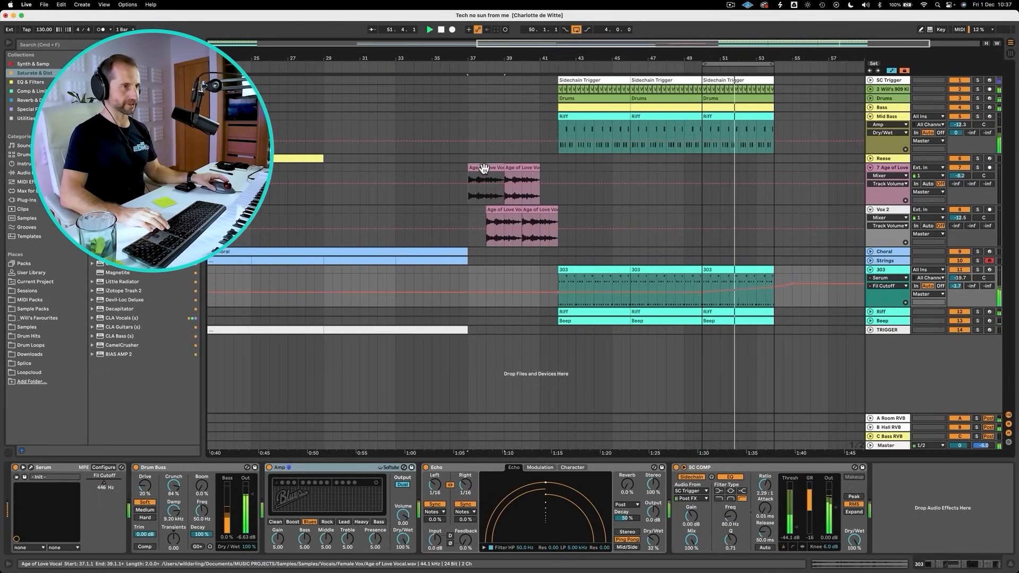
{"action": "left_click", "coordinate": [484, 169]}
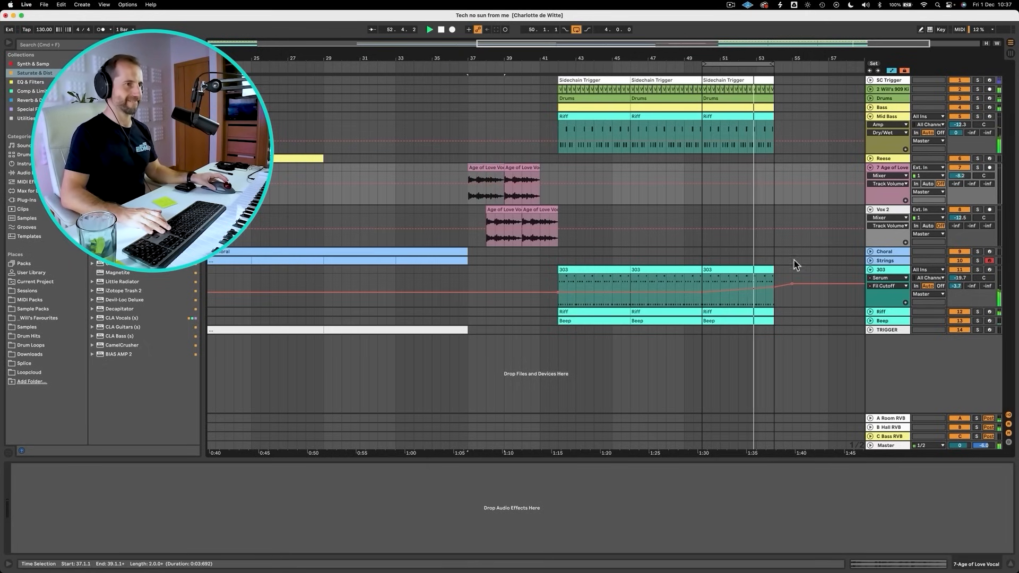
{"action": "left_click", "coordinate": [774, 292]}
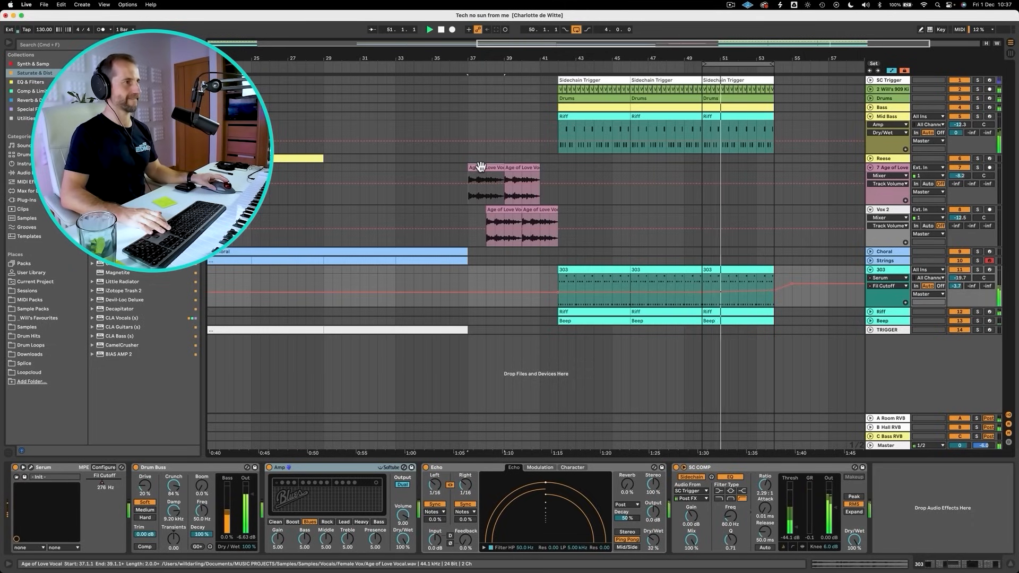
{"action": "key", "text": "alt"}
{"action": "left_click_drag", "start_coordinate": [481, 168], "coordinate": [717, 168]}
{"action": "key", "text": "alt+super+d"}
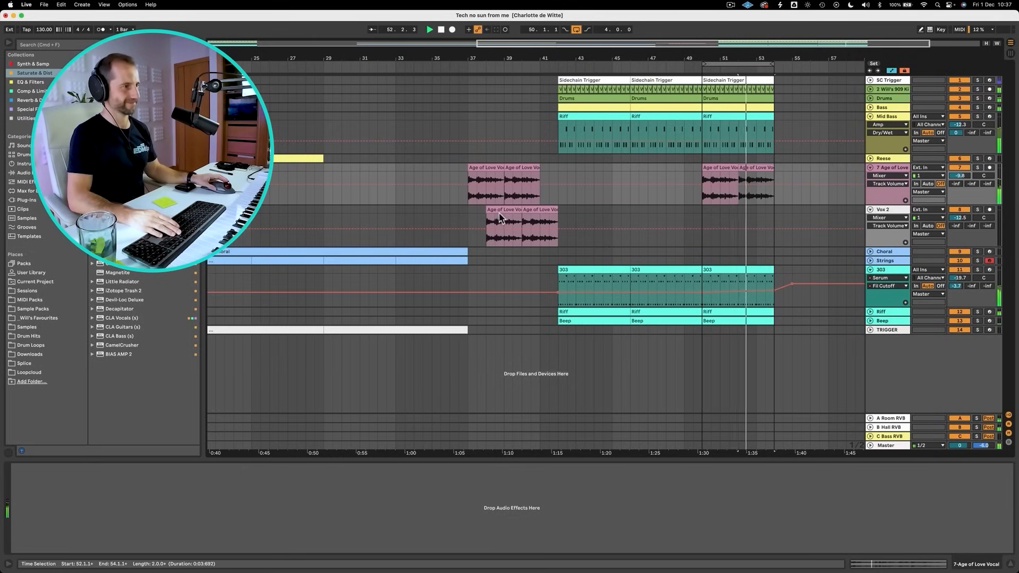
{"action": "left_click_drag", "start_coordinate": [499, 216], "coordinate": [777, 215]}
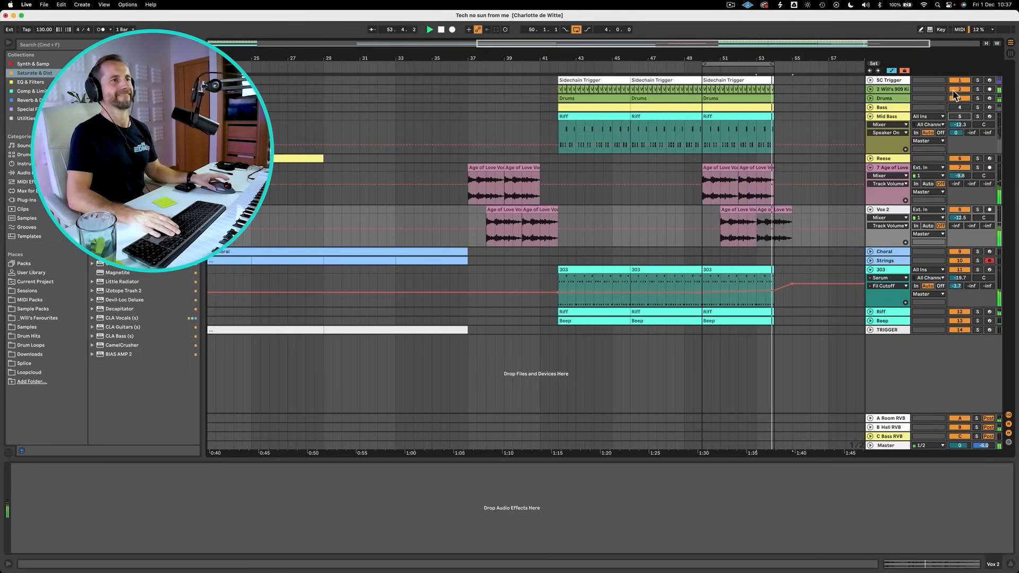
Raise the 303's Fil Cutoff ramp near bar 54 and place another vocal clip at bar 49 on Vox 2
{"action": "left_click_drag", "start_coordinate": [772, 290], "coordinate": [773, 287]}
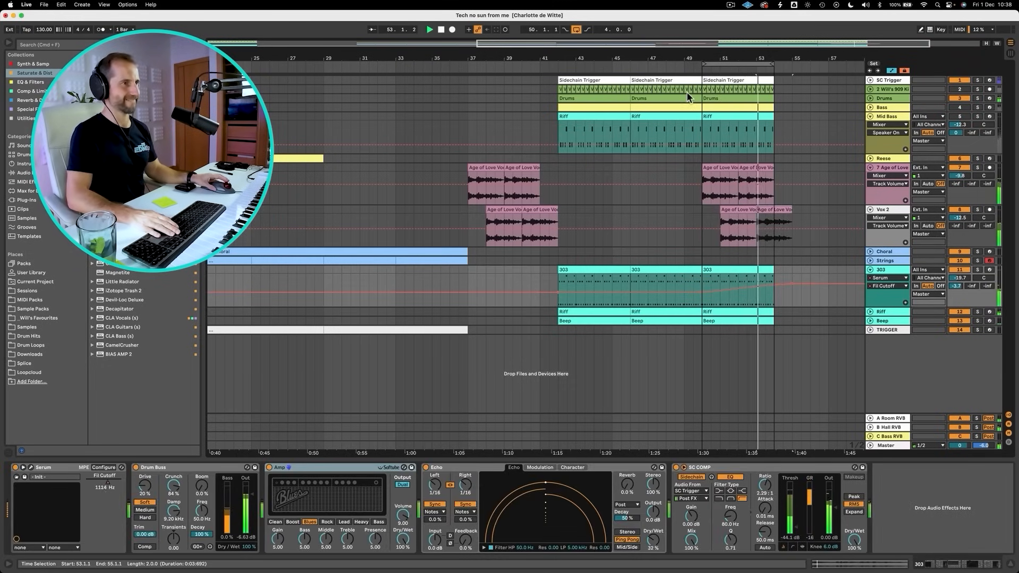
{"action": "left_click_drag", "start_coordinate": [727, 59], "coordinate": [727, 46]}
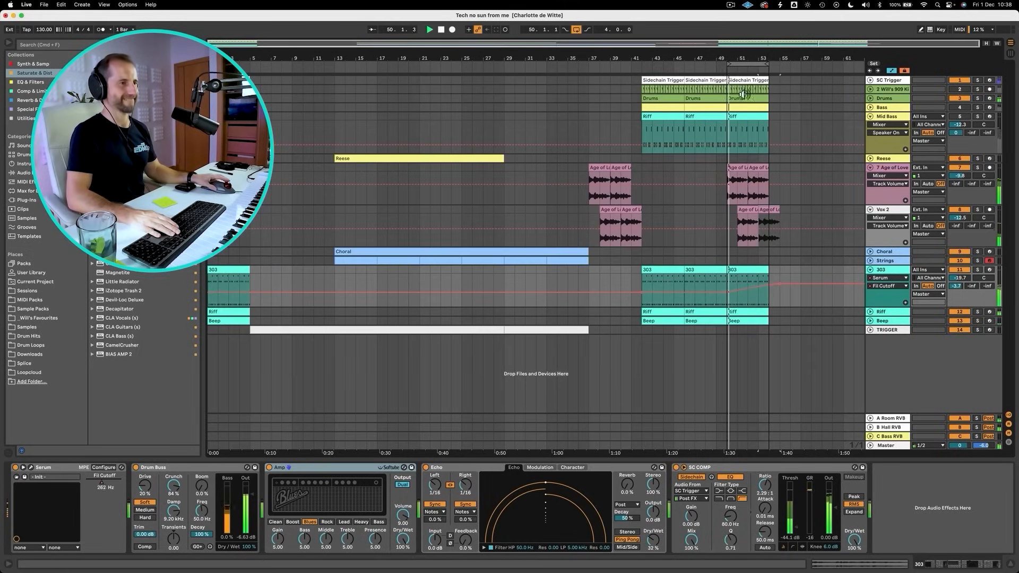
{"action": "left_click_drag", "start_coordinate": [772, 208], "coordinate": [728, 209]}
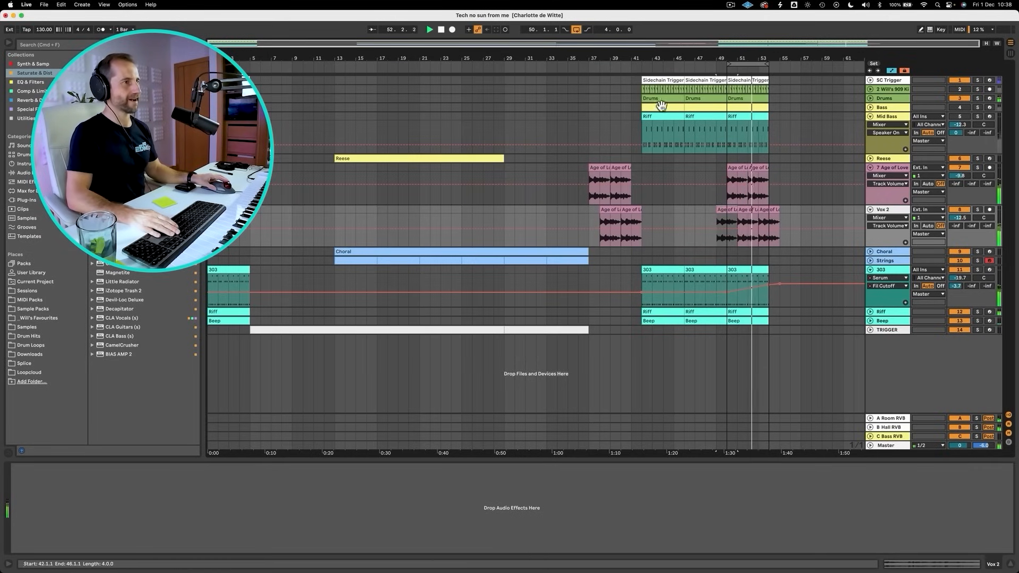
Play the drop from bar 42, unfolding the Beep track and muting both vocal tracks
{"action": "left_click", "coordinate": [637, 69]}
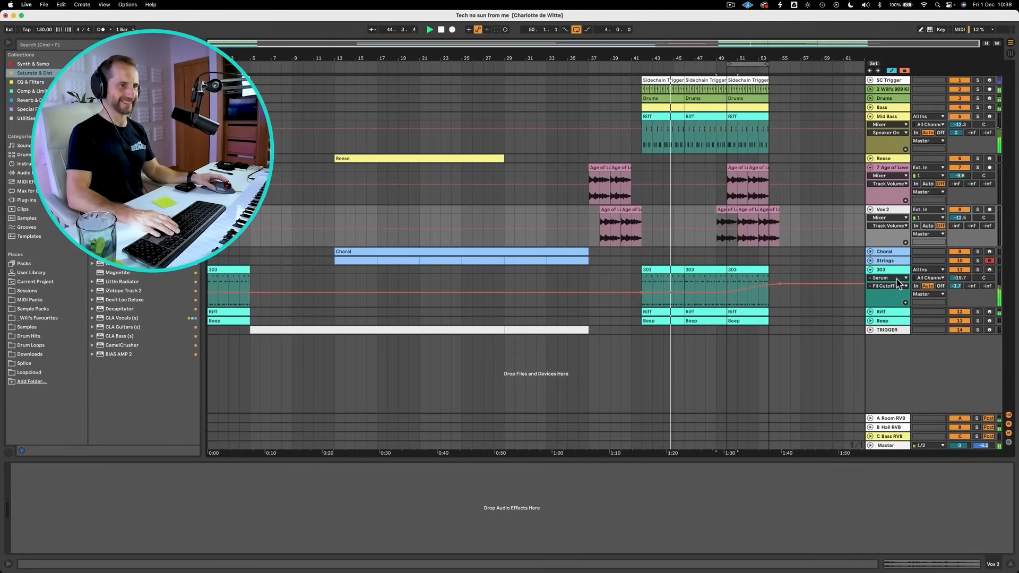
{"action": "left_click", "coordinate": [869, 319]}
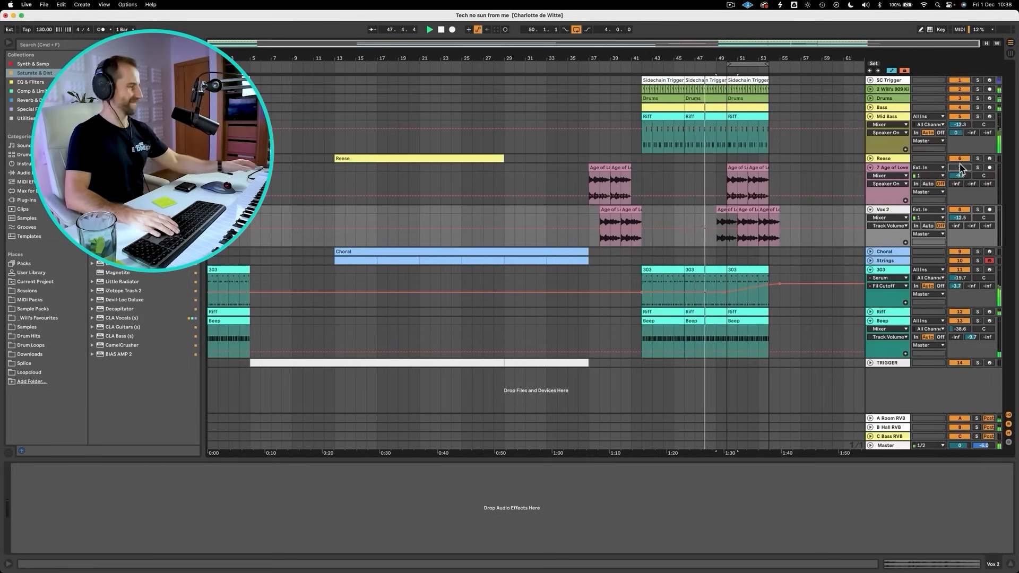
{"action": "left_click", "coordinate": [958, 210]}
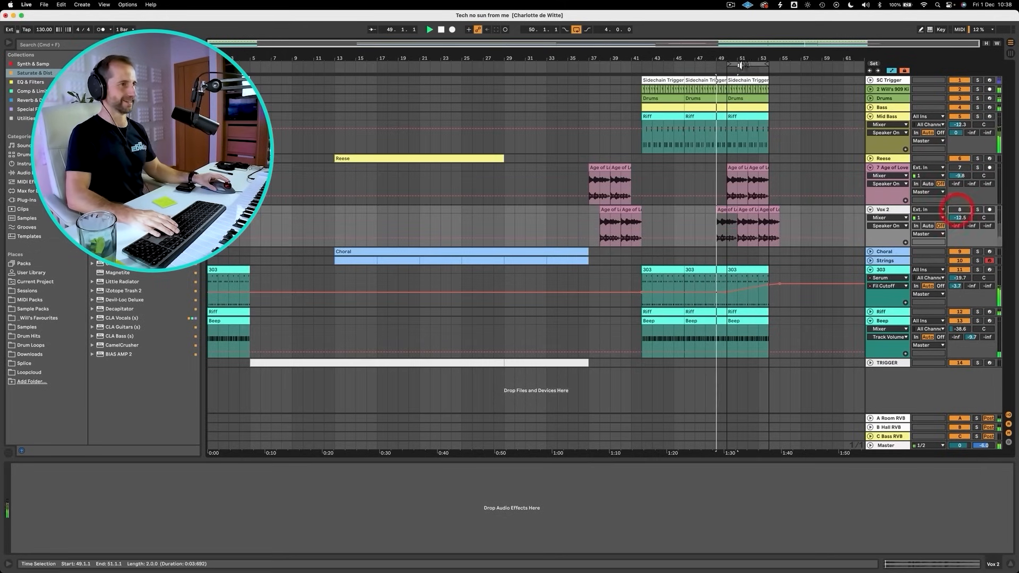
Turn the 303's Fil Cutoff ramp into a step up to about 0.64 at bar 50
{"action": "left_click_drag", "start_coordinate": [754, 57], "coordinate": [729, 59]}
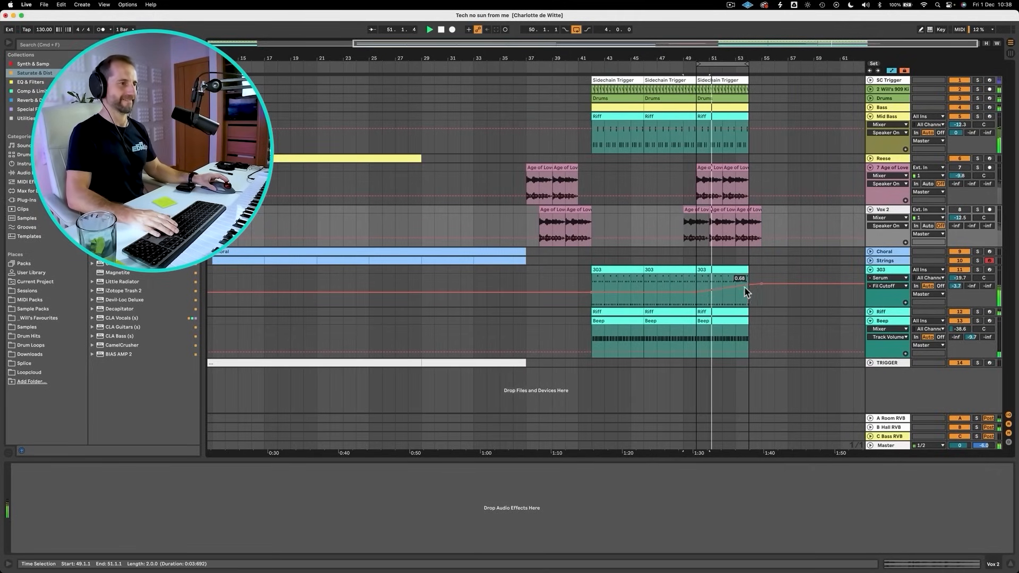
{"action": "left_click", "coordinate": [705, 288]}
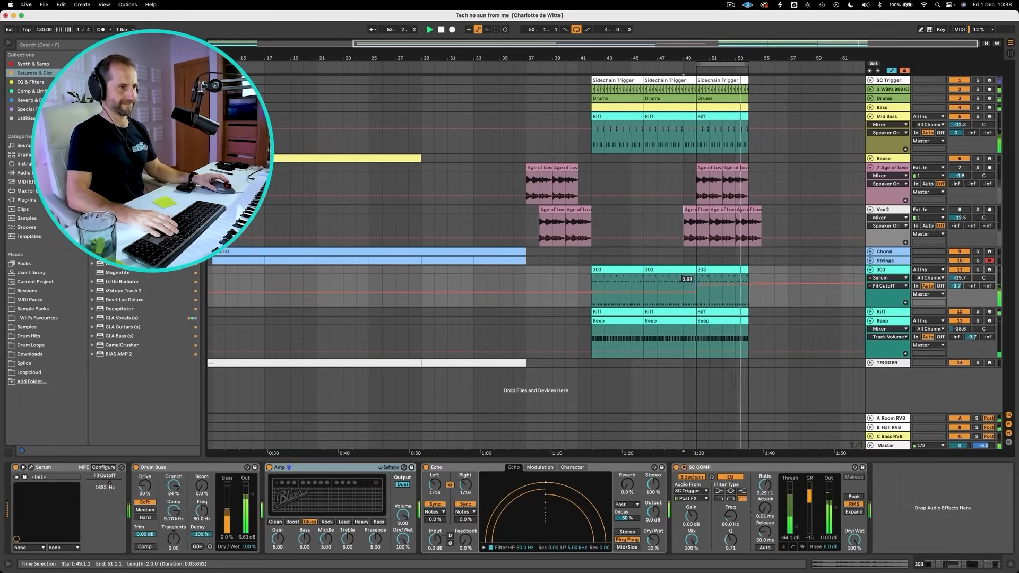
Copy the Choral clip from bar 13 so that it starts at bar 7
{"action": "left_click_drag", "start_coordinate": [498, 59], "coordinate": [548, 59]}
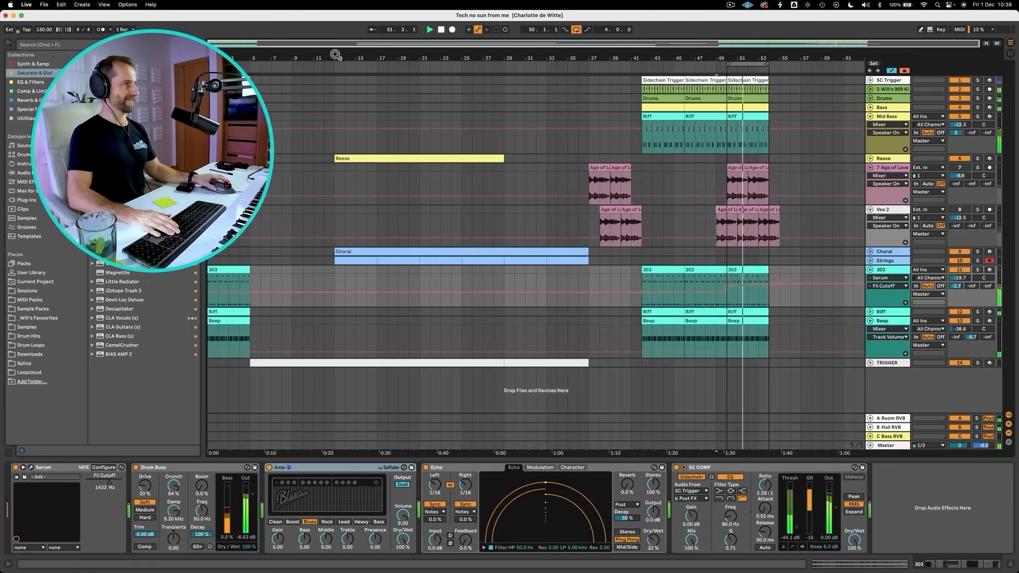
{"action": "left_click_drag", "start_coordinate": [335, 54], "coordinate": [347, 66]}
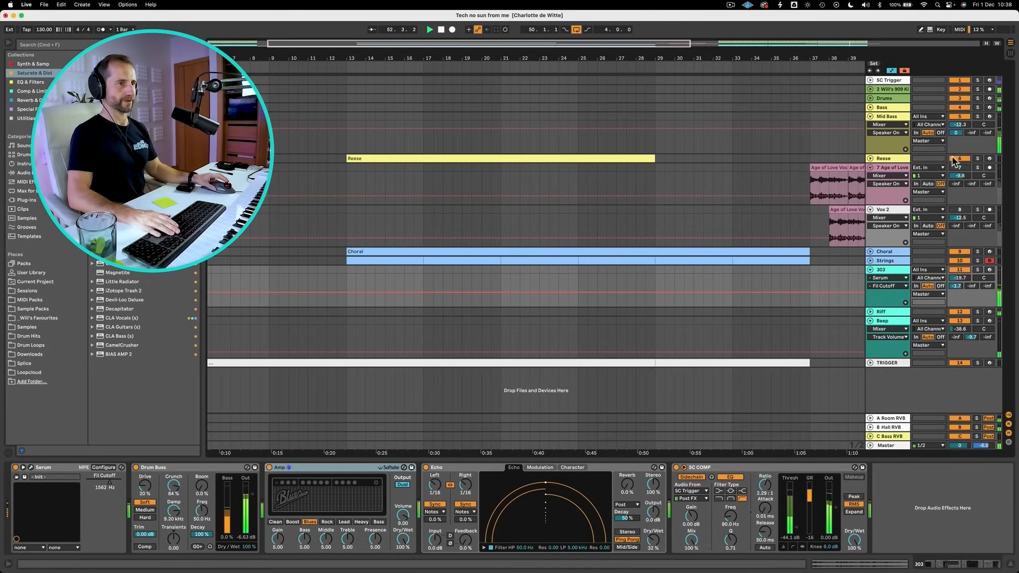
{"action": "left_click_drag", "start_coordinate": [234, 57], "coordinate": [282, 57]}
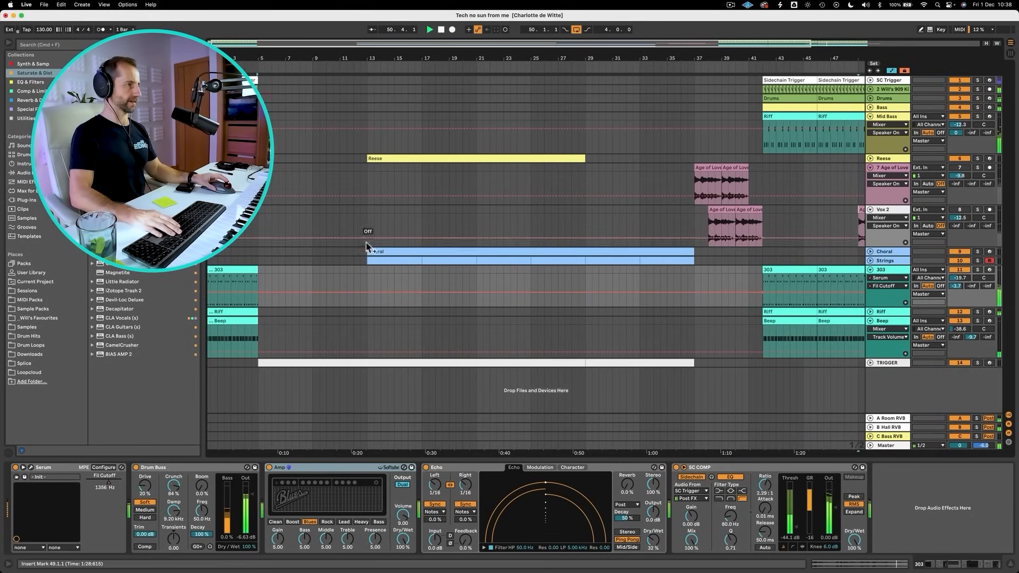
{"action": "left_click", "coordinate": [376, 251]}
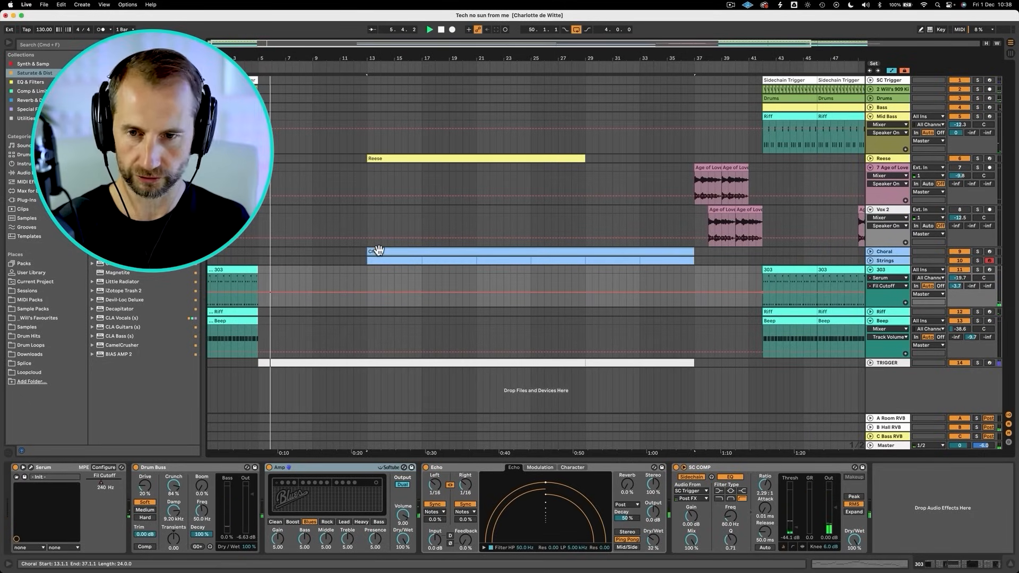
{"action": "left_click_drag", "start_coordinate": [378, 250], "coordinate": [297, 251]}
{"action": "left_click", "coordinate": [302, 251]}
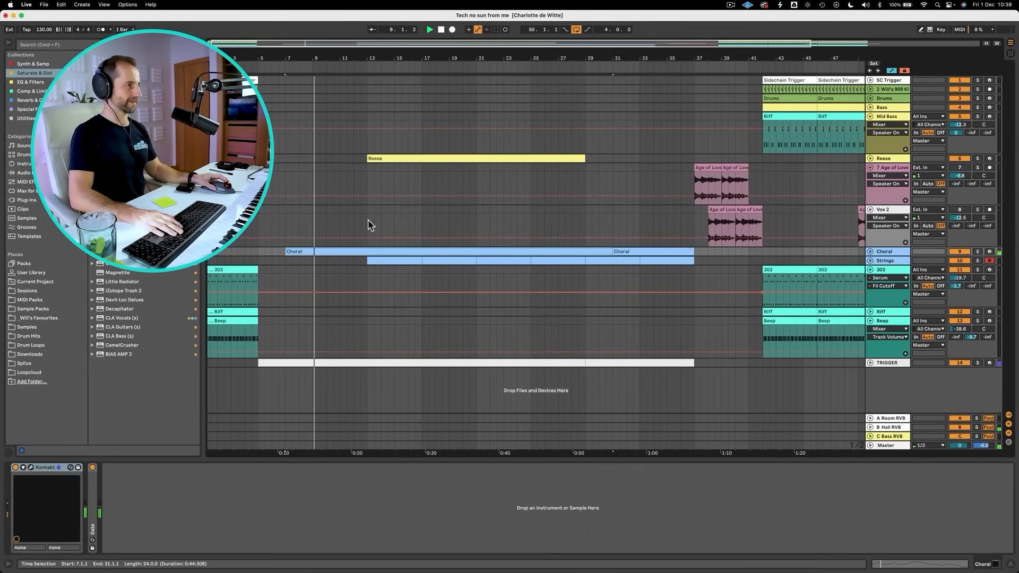
Play the breakdown from bar 7 and from bar 13, and shift the first Choral clip to start at bar 5
{"action": "left_click", "coordinate": [289, 67]}
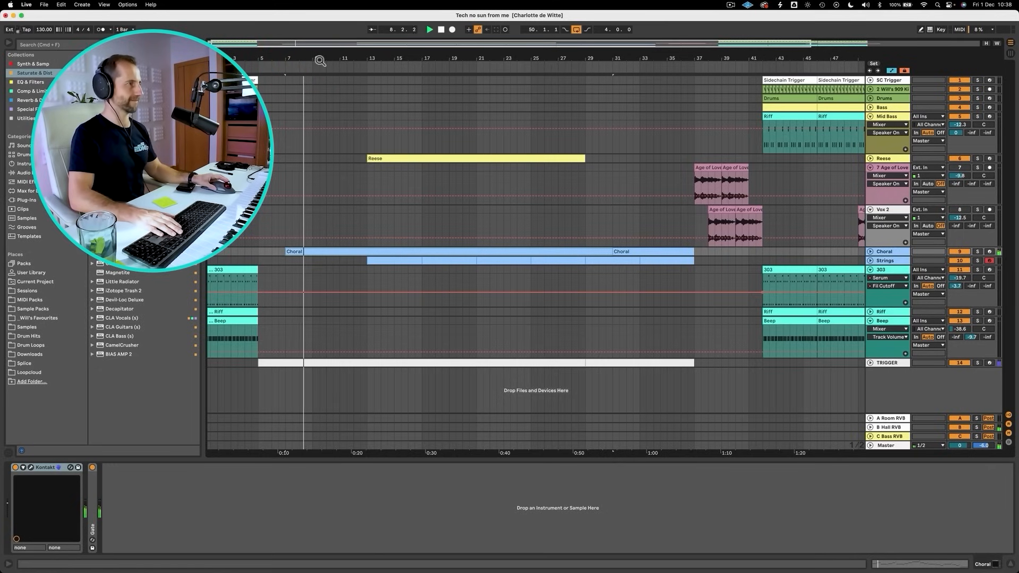
{"action": "left_click_drag", "start_coordinate": [320, 61], "coordinate": [312, 59]}
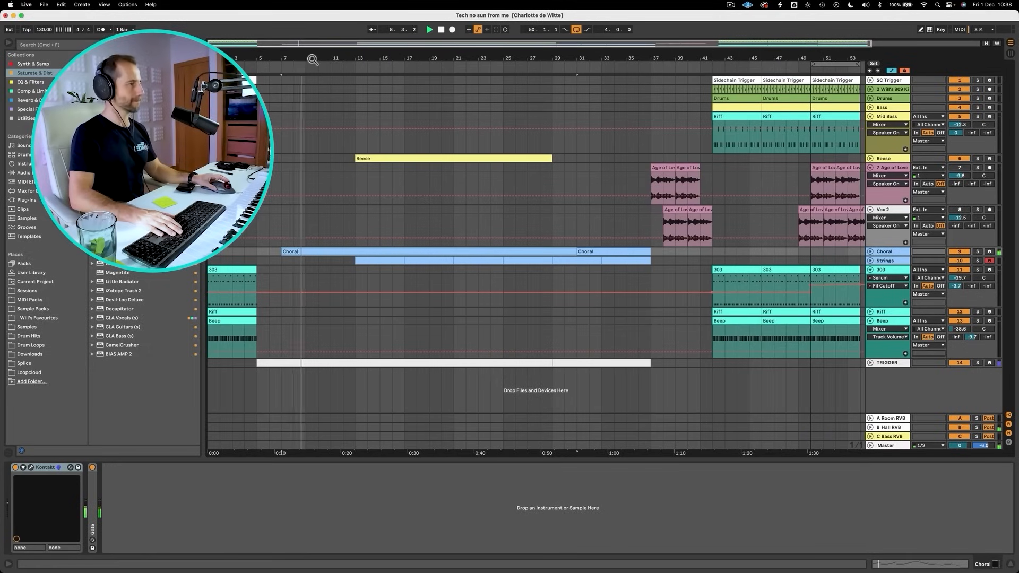
{"action": "left_click", "coordinate": [354, 69]}
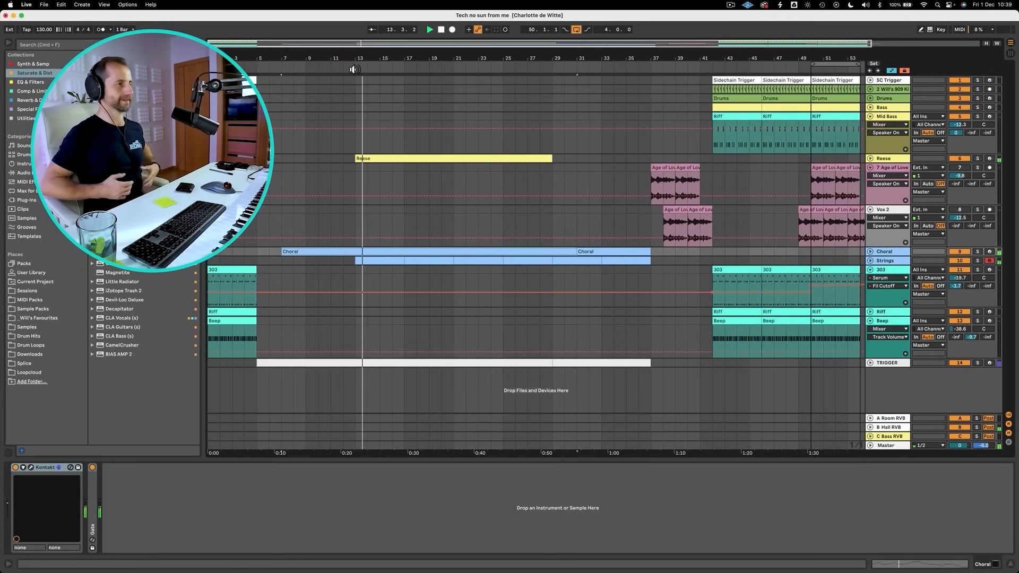
{"action": "left_click_drag", "start_coordinate": [370, 251], "coordinate": [349, 250]}
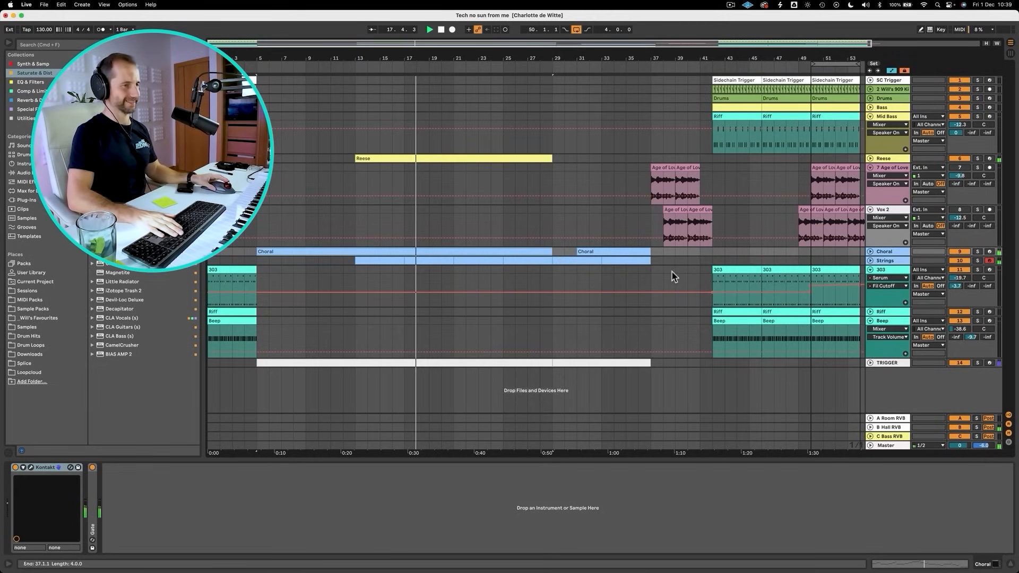
Unfold the Choral track and extend the start of its second clip back to bar 29
{"action": "left_click", "coordinate": [870, 252]}
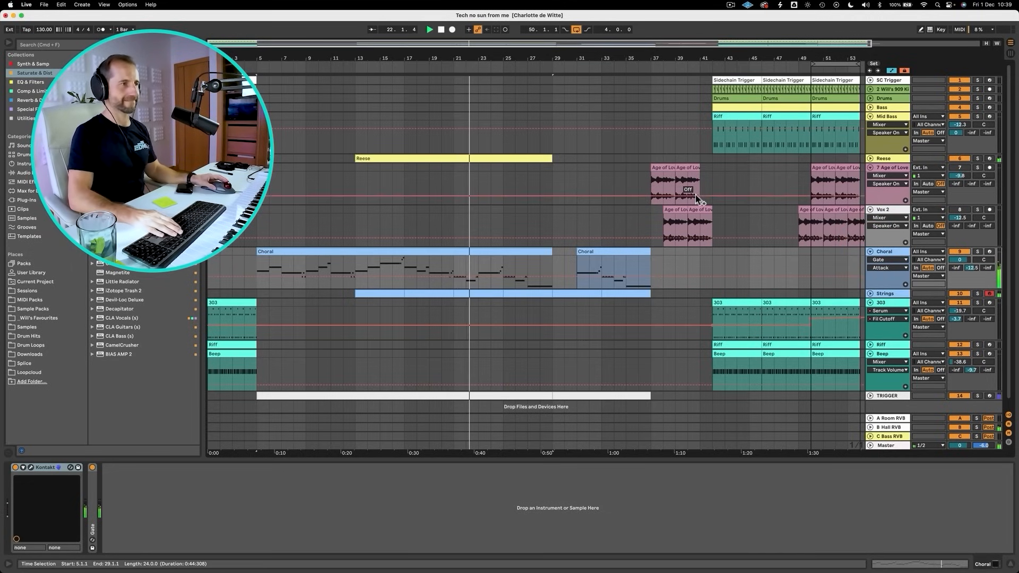
{"action": "mouse_move", "coordinate": [548, 252]}
{"action": "left_mouse_down"}
{"action": "mouse_move", "coordinate": [586, 254]}
{"action": "mouse_move", "coordinate": [552, 255]}
{"action": "left_mouse_up"}
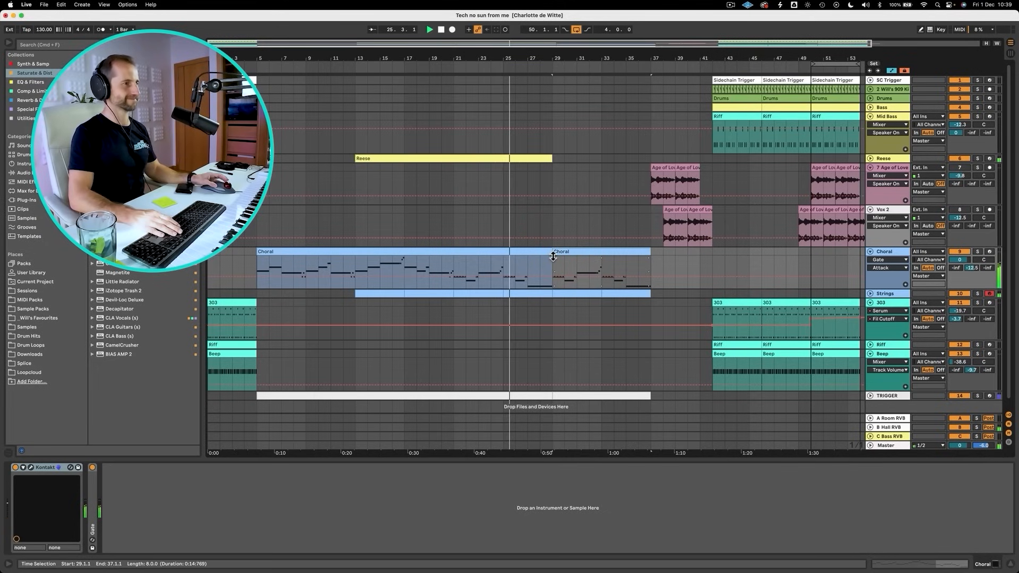
Play the breakdown from the Reese clip at bar 13, duplicate that clip at bar 29, and trim the copy to end at bar 37
{"action": "left_click", "coordinate": [531, 157]}
{"action": "key", "text": "space"}
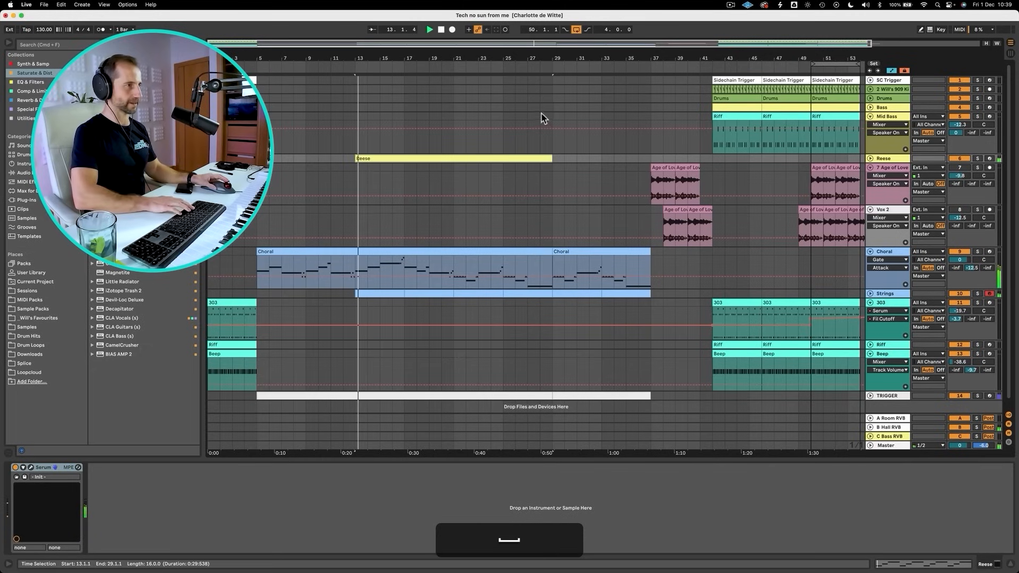
{"action": "left_click", "coordinate": [540, 64]}
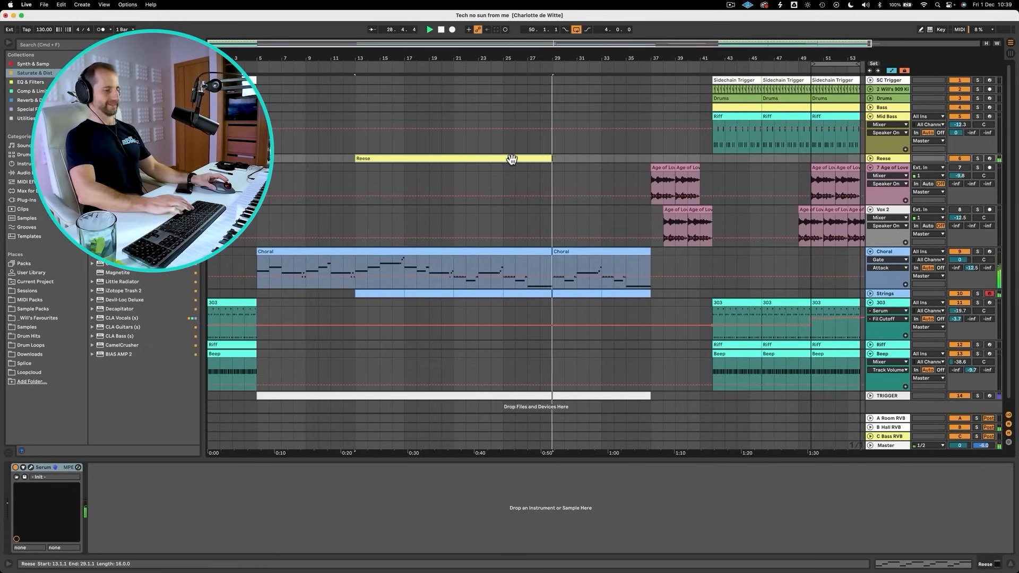
{"action": "key", "text": "super+d"}
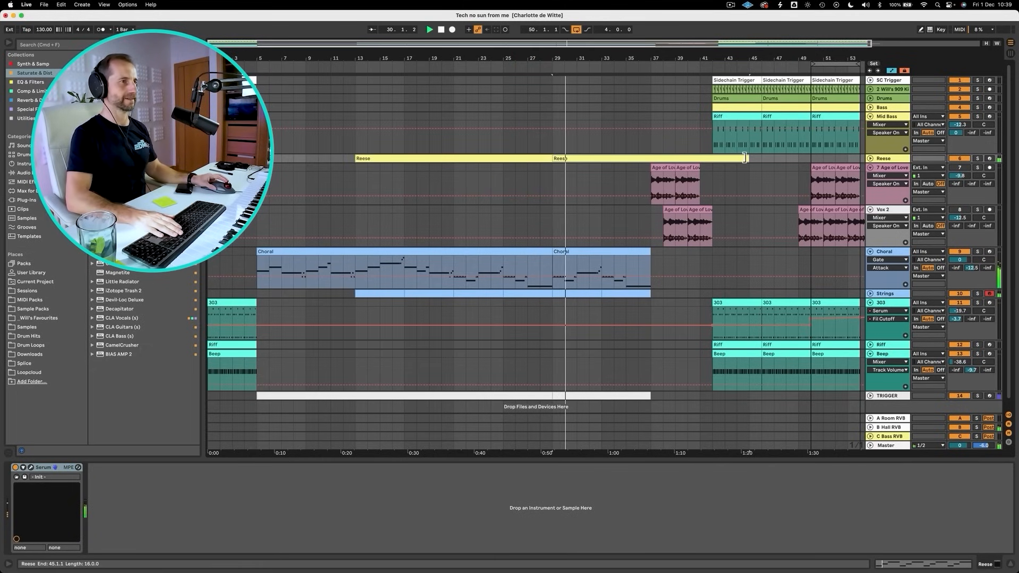
{"action": "left_click_drag", "start_coordinate": [744, 157], "coordinate": [652, 160]}
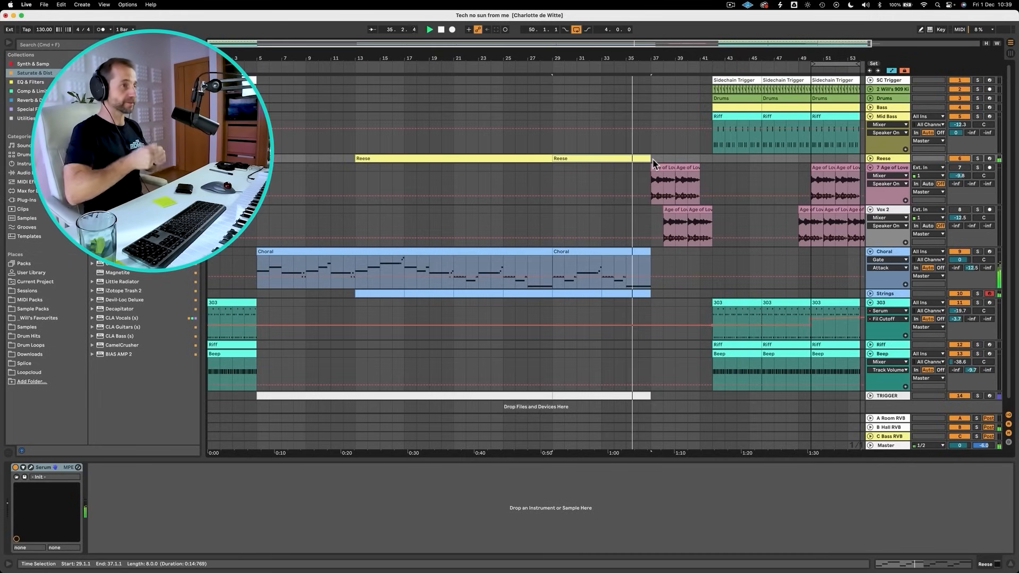
Audition the vocals from bar 37 by unmuting both vocal tracks with Age of Love soloed, clear the solo, and mute the vocals for the drop
{"action": "left_click", "coordinate": [976, 167]}
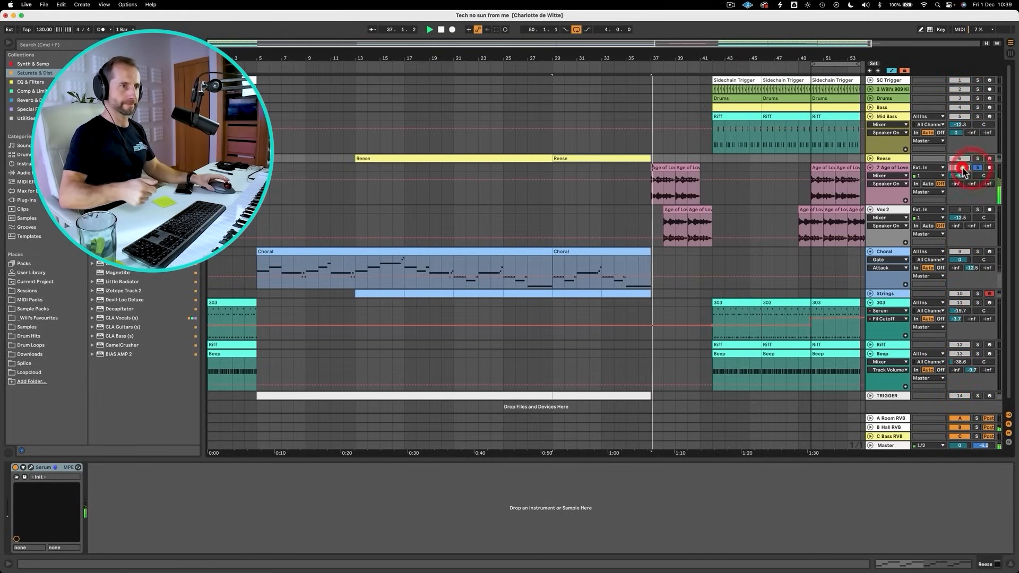
{"action": "left_click", "coordinate": [965, 210]}
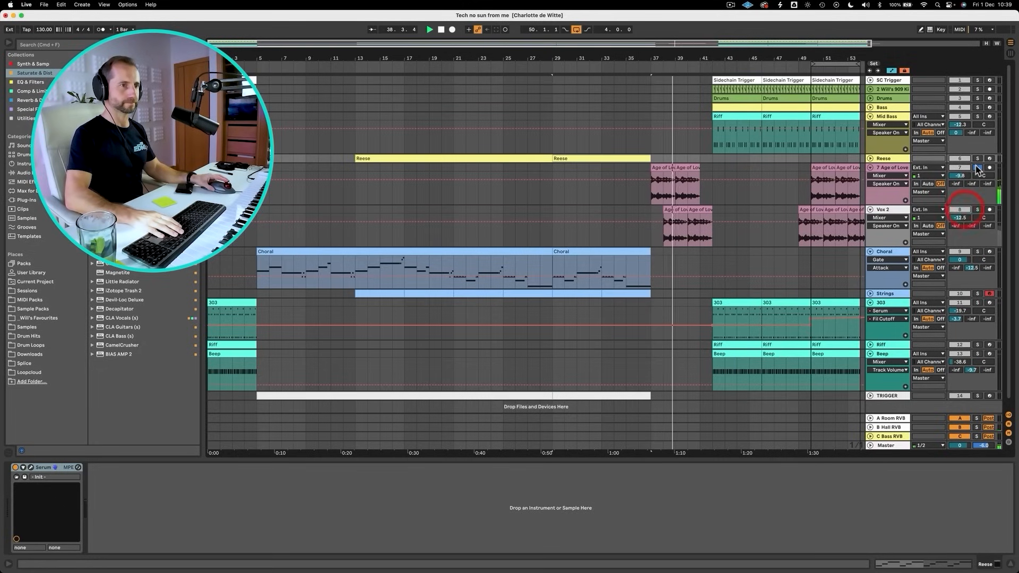
{"action": "left_click", "coordinate": [977, 168]}
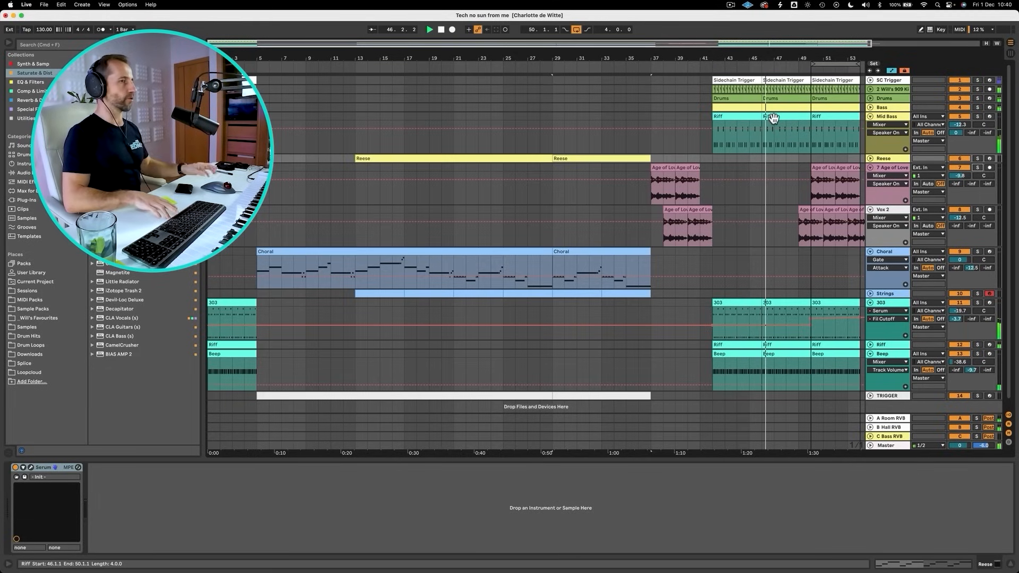
{"action": "left_click", "coordinate": [957, 168]}
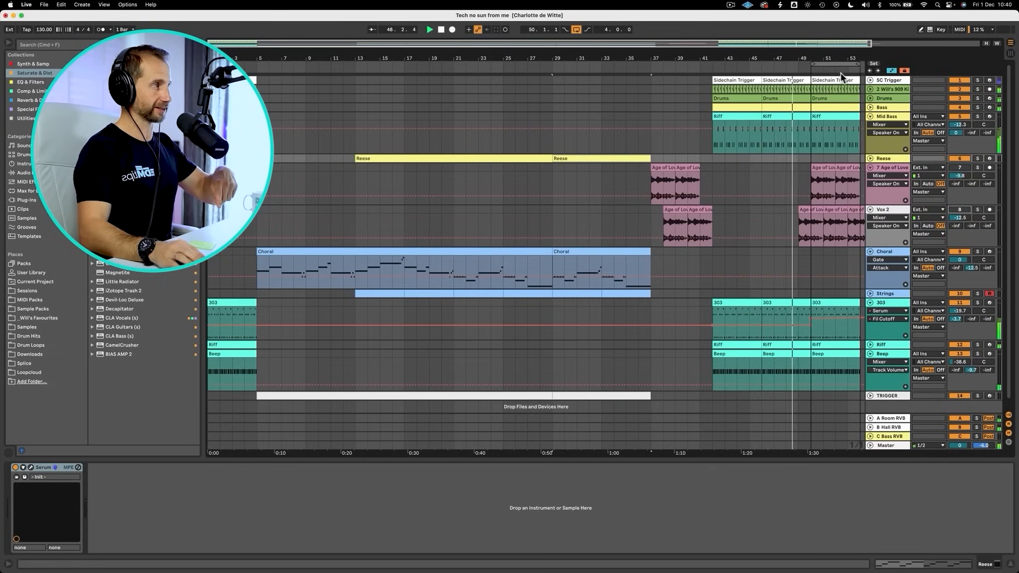
Remove the upper Fil Cutoff breakpoint at bar 50 on the 303 track, turning the step into a gradual rise
{"action": "left_click_drag", "start_coordinate": [841, 59], "coordinate": [753, 51]}
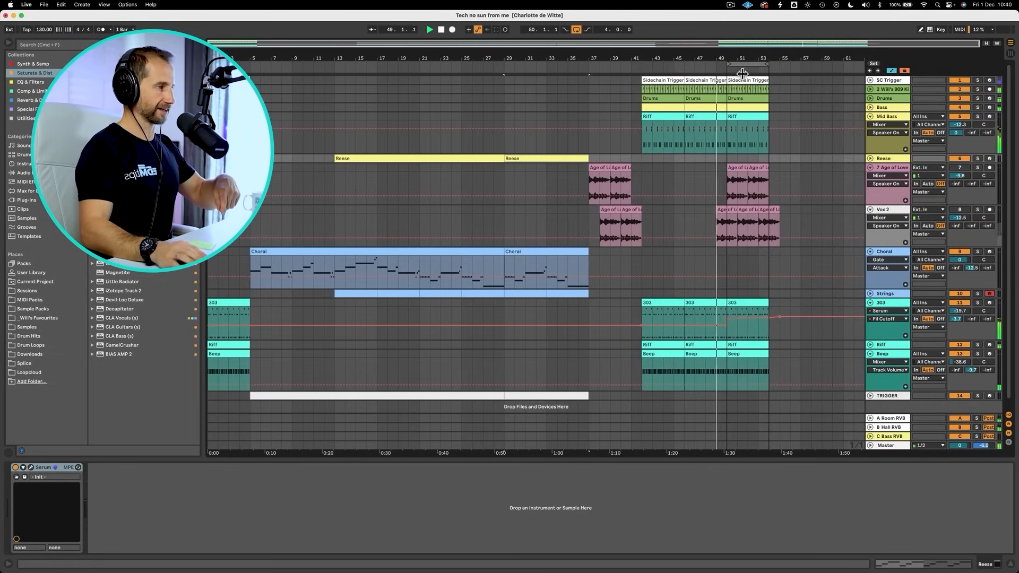
{"action": "left_click", "coordinate": [724, 322]}
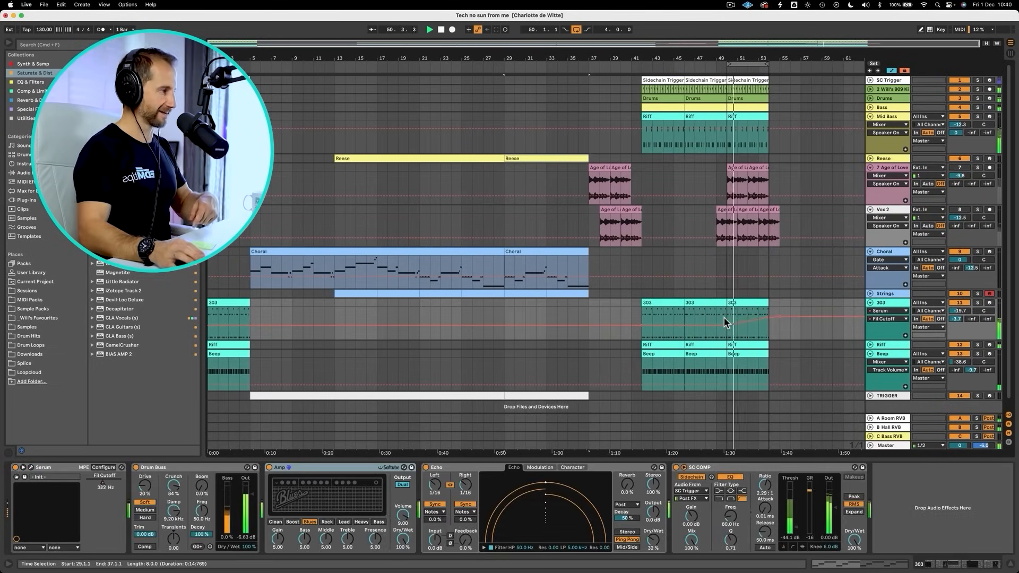